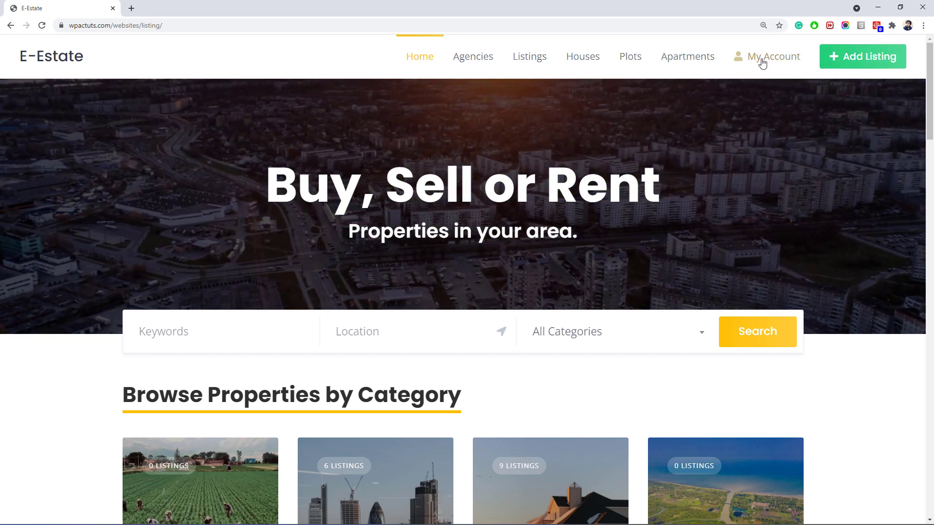
# Scroll the E-Estate home page, try 'locat' in the location search, then clear it.
pyautogui.scroll(-2, 932, 102)
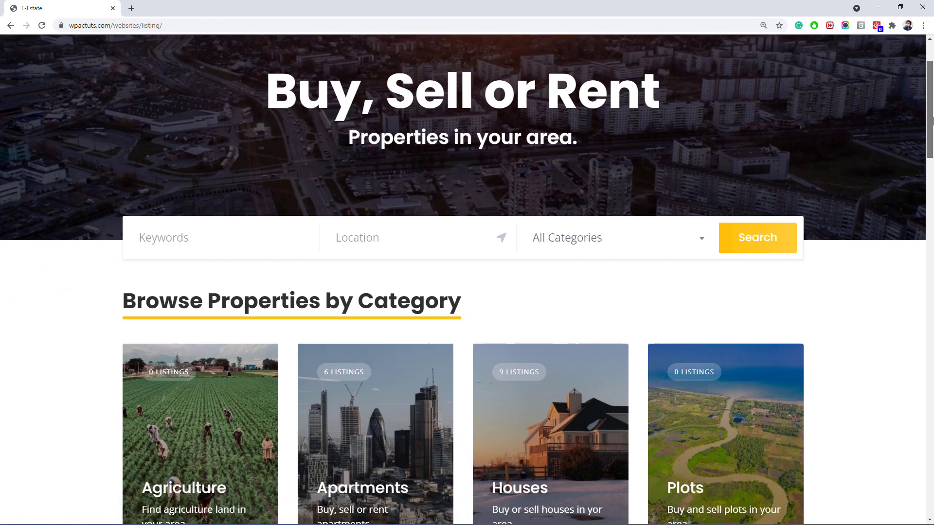
pyautogui.scroll(-2, 905, 175)
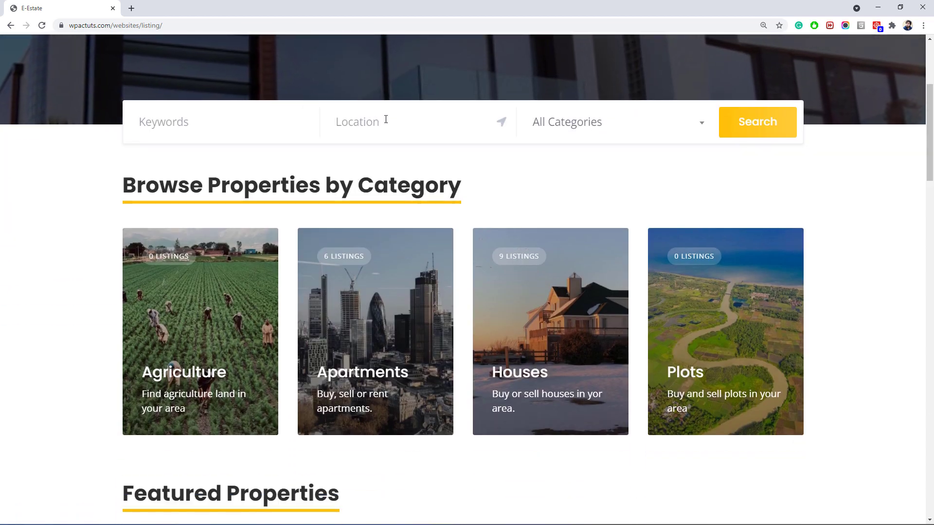
pyautogui.write('locat')
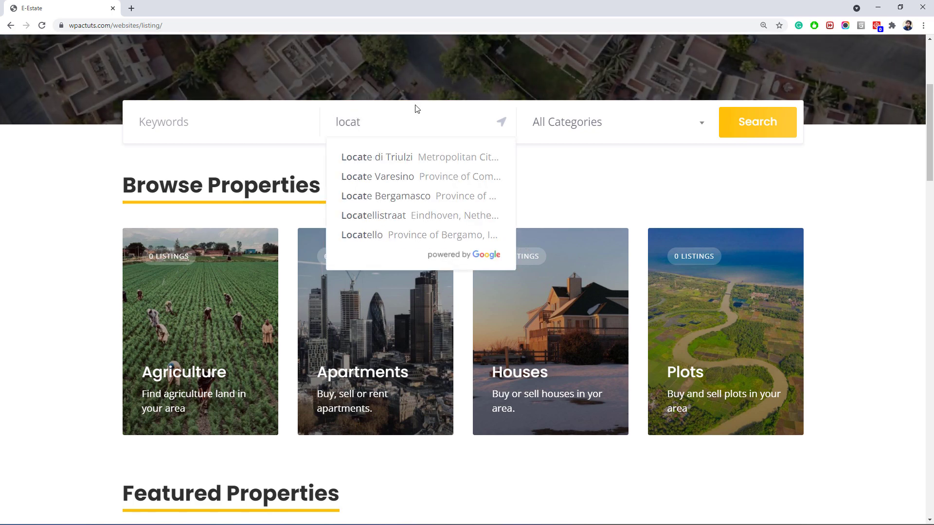
pyautogui.hotkey('ctrl', 'a')
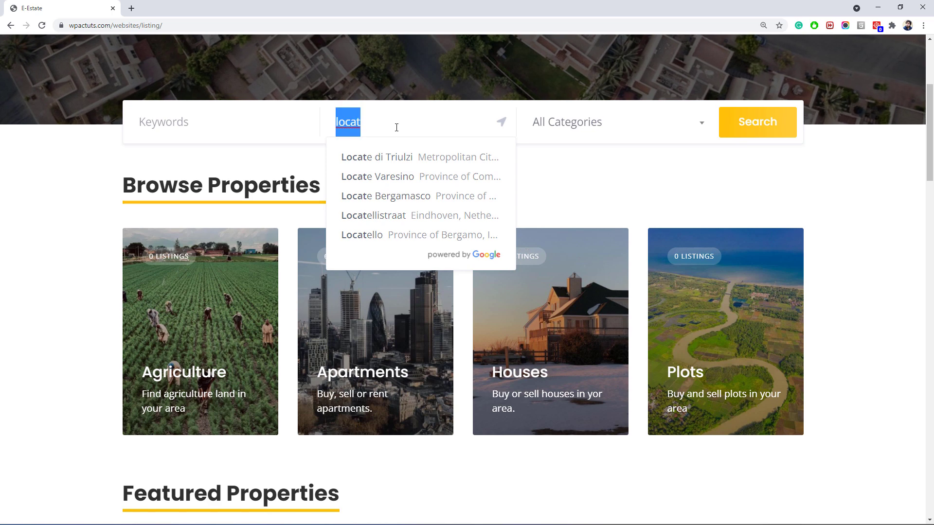
pyautogui.press('BackSpace')
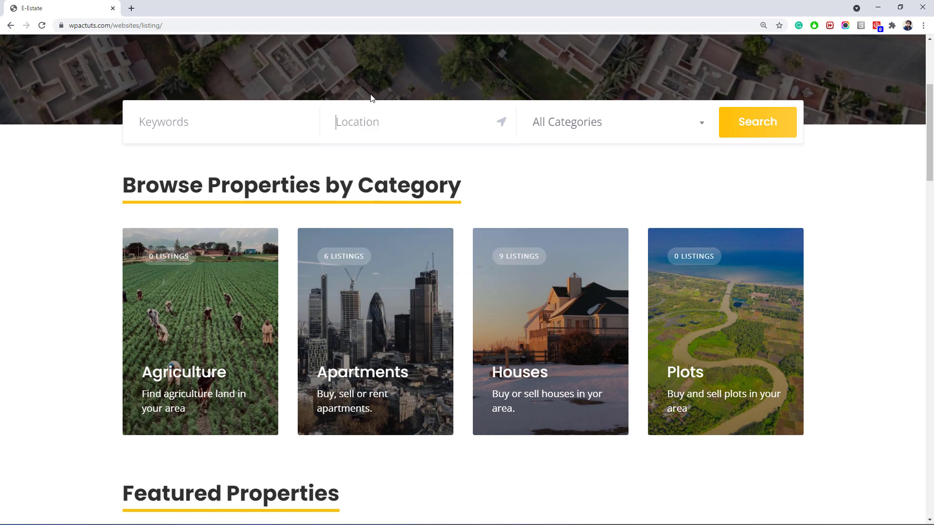
pyautogui.scroll(-3, 246, 156)
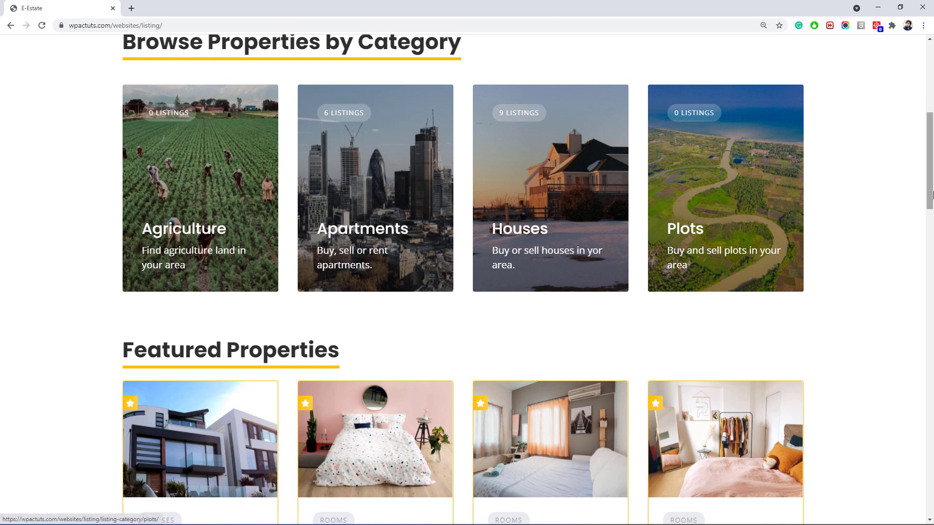
pyautogui.scroll(-5, 251, 154)
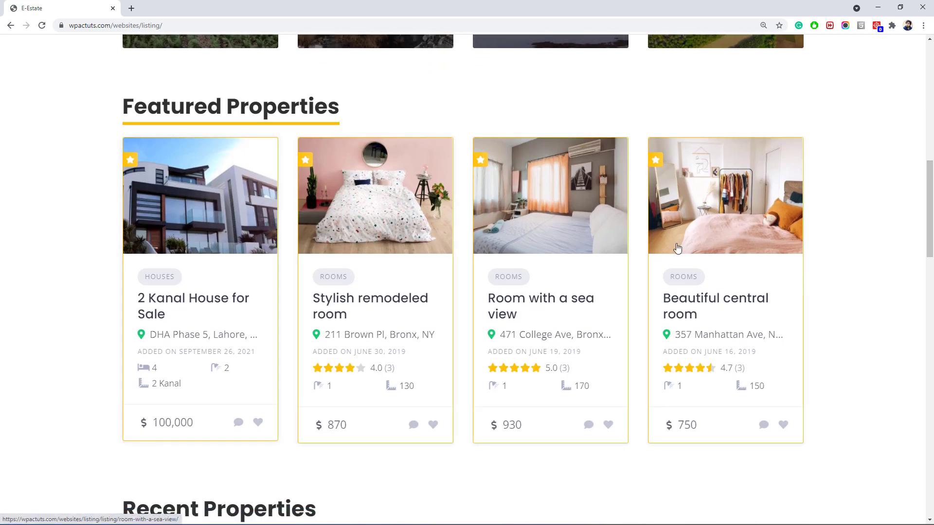
pyautogui.scroll(-6, 619, 273)
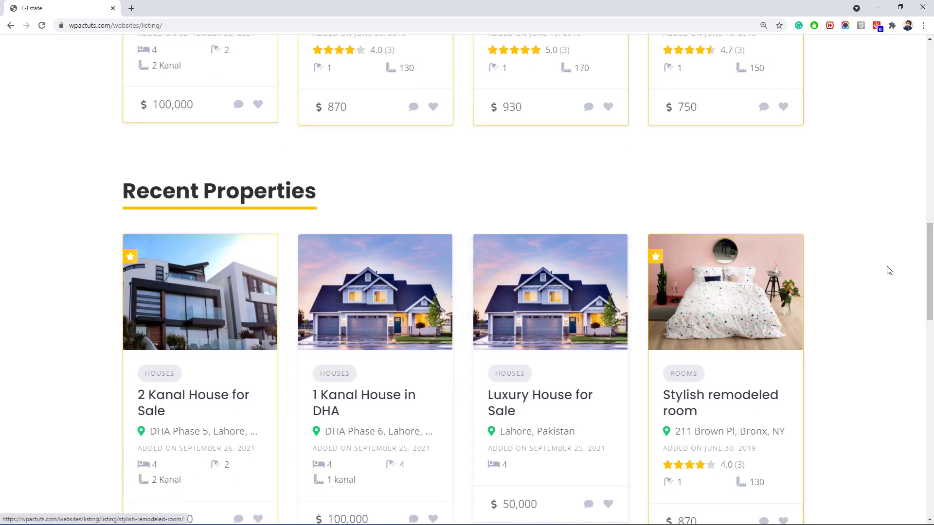
pyautogui.moveTo(930, 272); pyautogui.dragTo(918, 438)
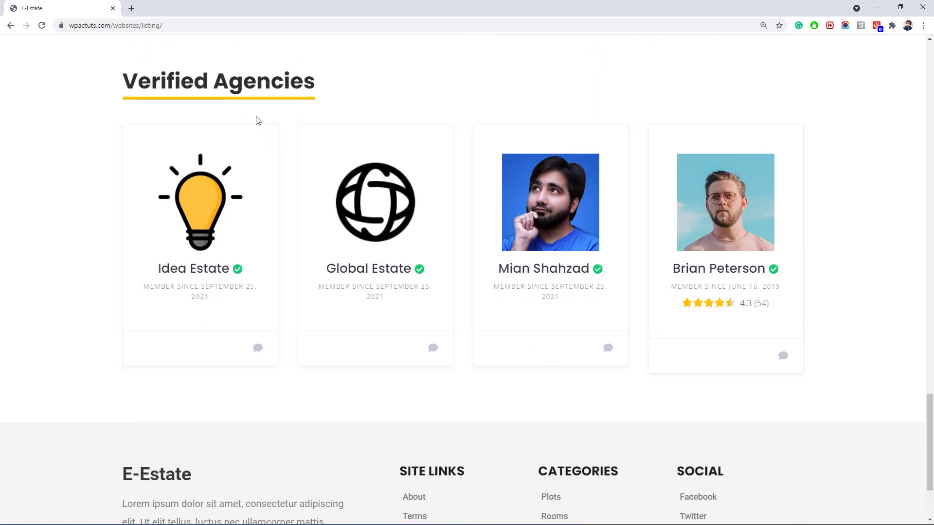
pyautogui.scroll(-3, 665, 366)
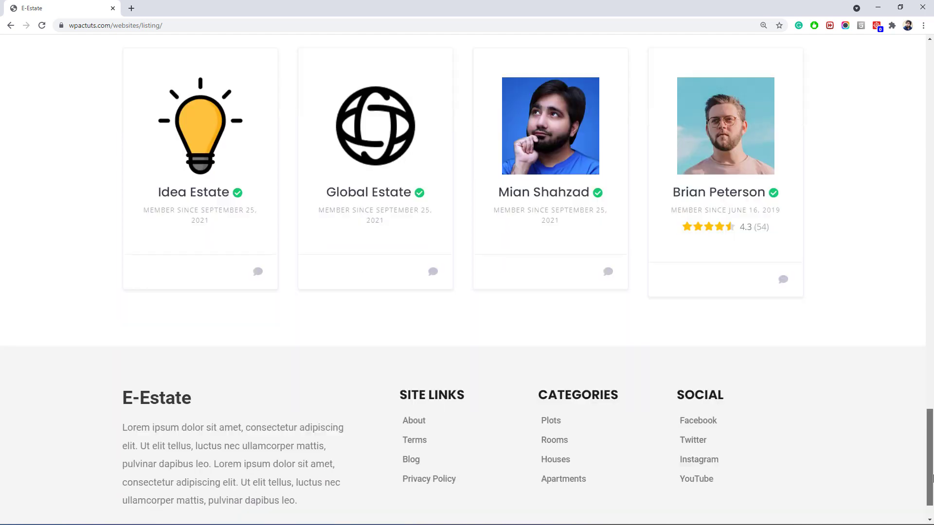
pyautogui.moveTo(930, 467); pyautogui.dragTo(929, 87)
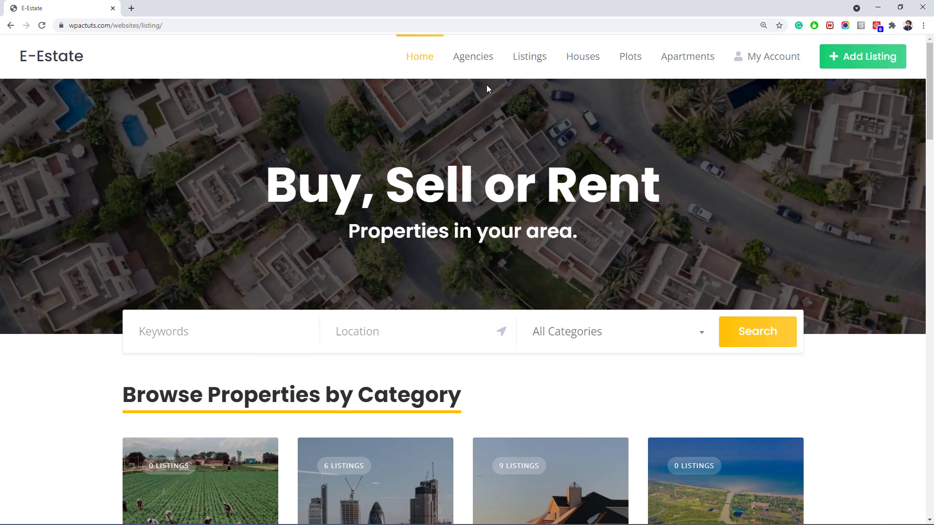
# Go through Agencies and Listings to the Houses category and scroll its 9 listings.
pyautogui.click(476, 59)
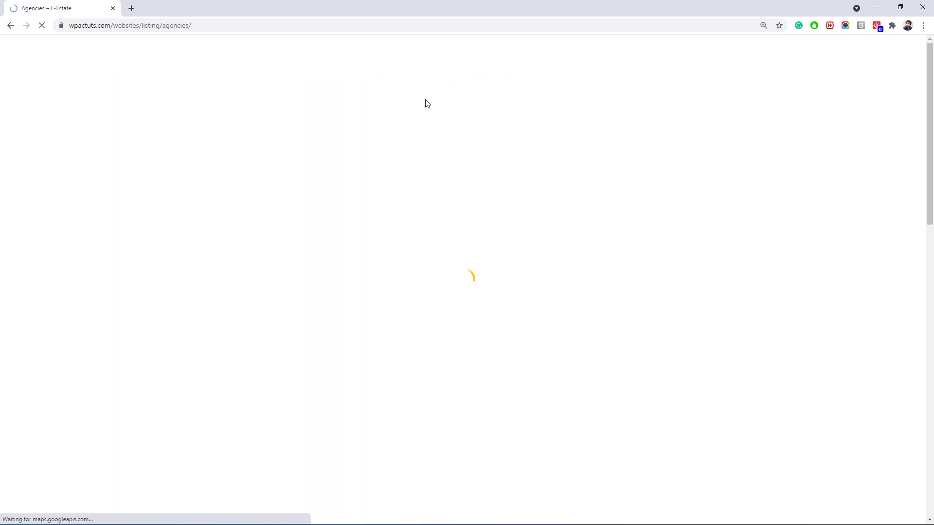
pyautogui.moveTo(933, 153); pyautogui.dragTo(921, 106)
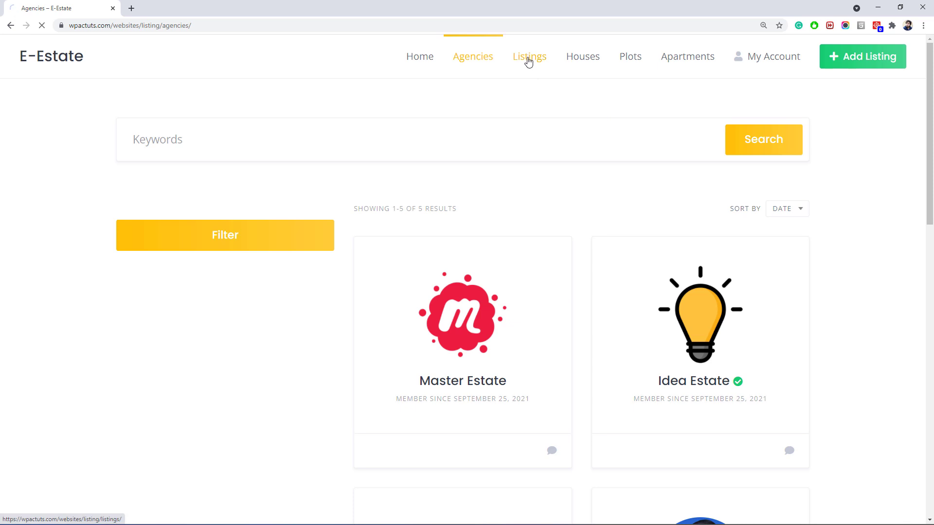
pyautogui.click(577, 64)
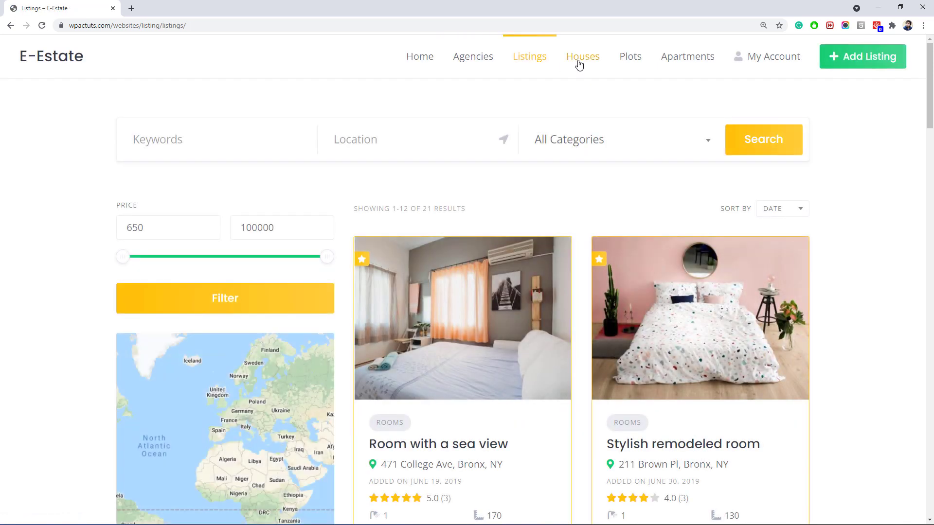
pyautogui.click(578, 65)
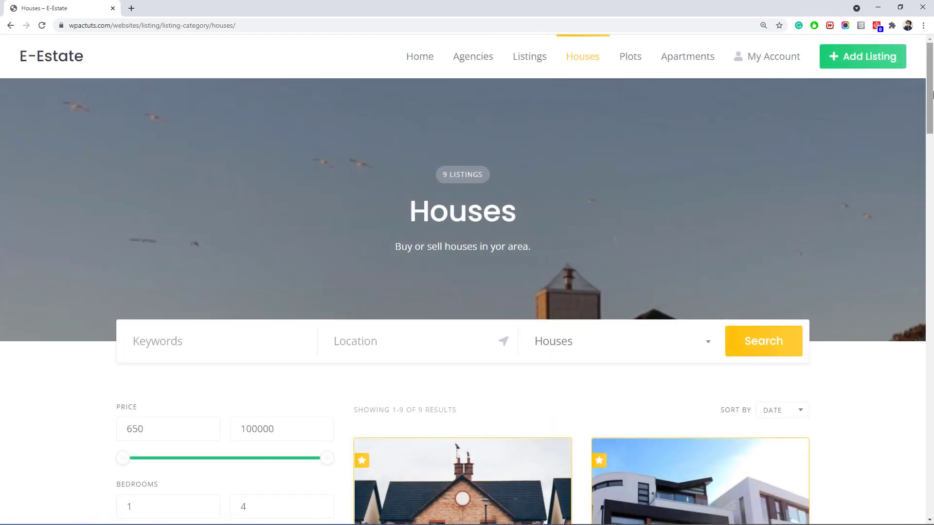
pyautogui.moveTo(932, 90); pyautogui.dragTo(931, 126)
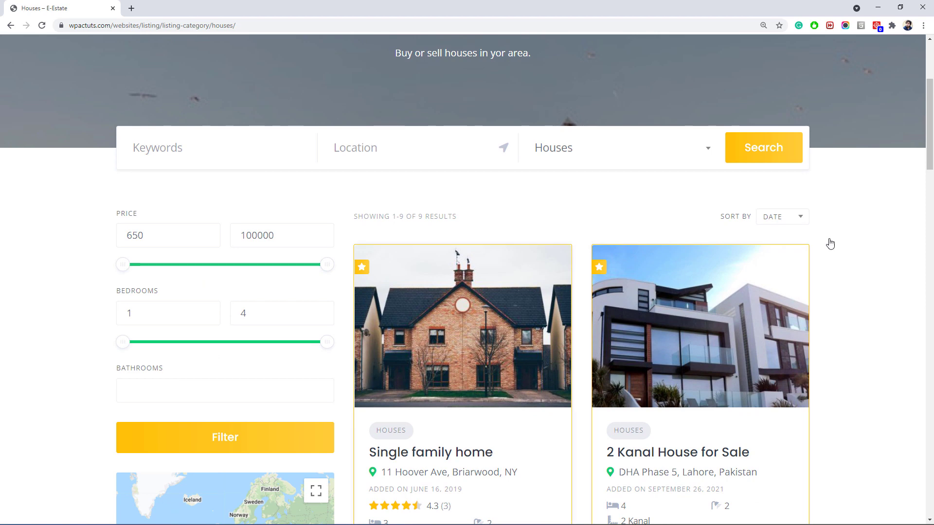
pyautogui.moveTo(932, 138); pyautogui.dragTo(928, 445)
pyautogui.scroll(15, 374, 380)
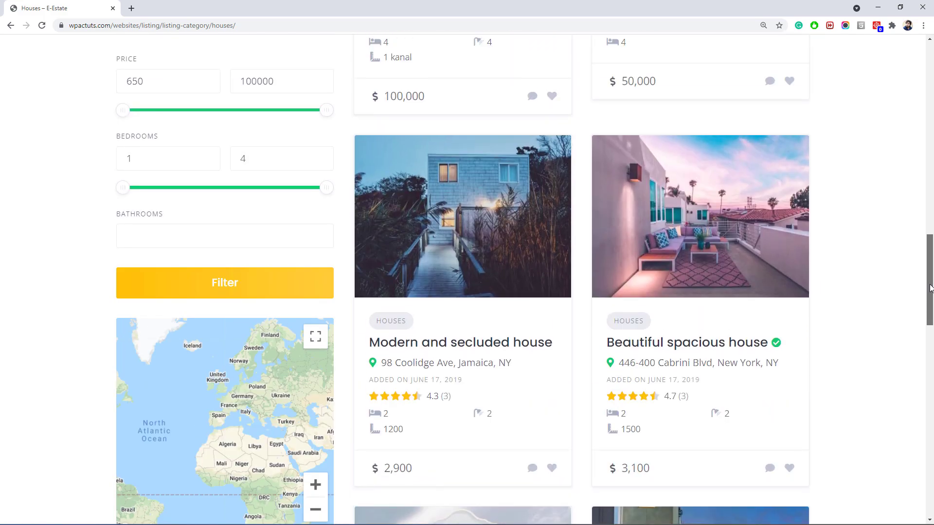
pyautogui.scroll(-4, 199, 361)
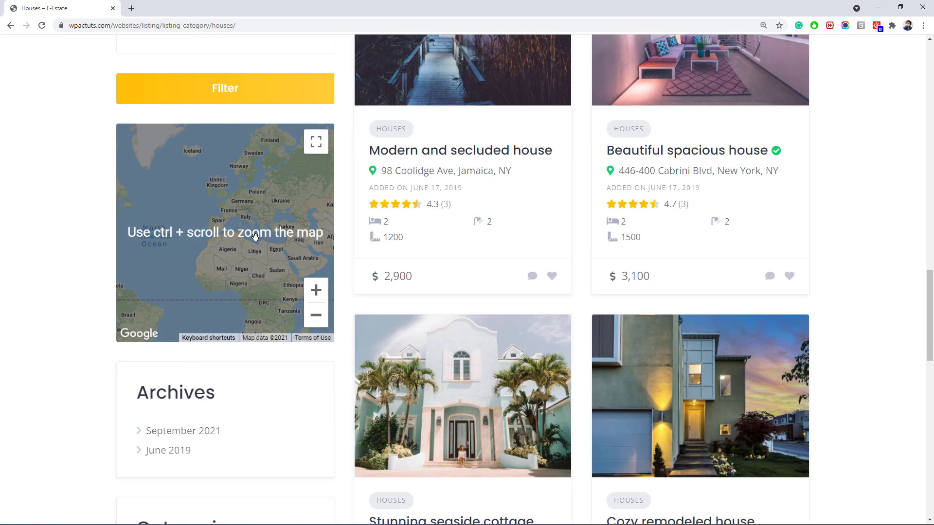
pyautogui.scroll(2, 258, 237)
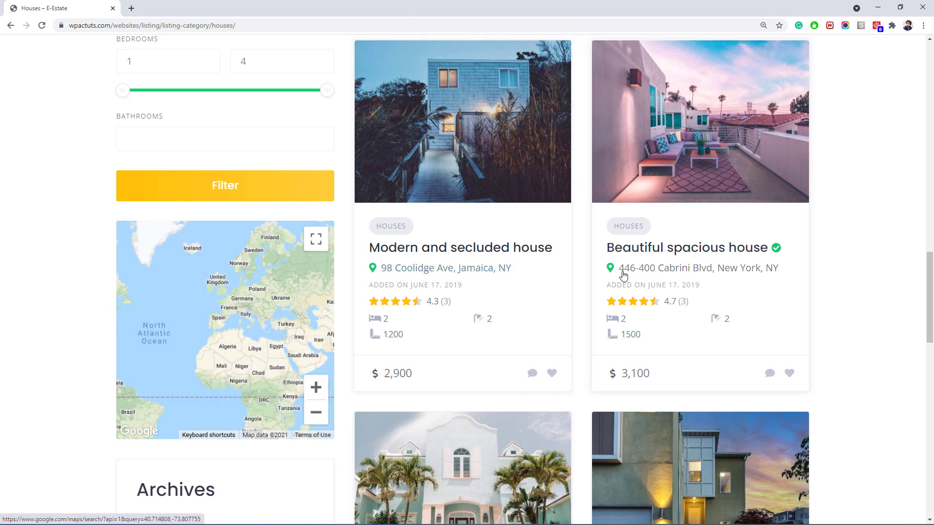
# Look through the Modern and secluded house listing, then return to Houses.
pyautogui.click(473, 250)
pyautogui.scroll(3, 472, 244)
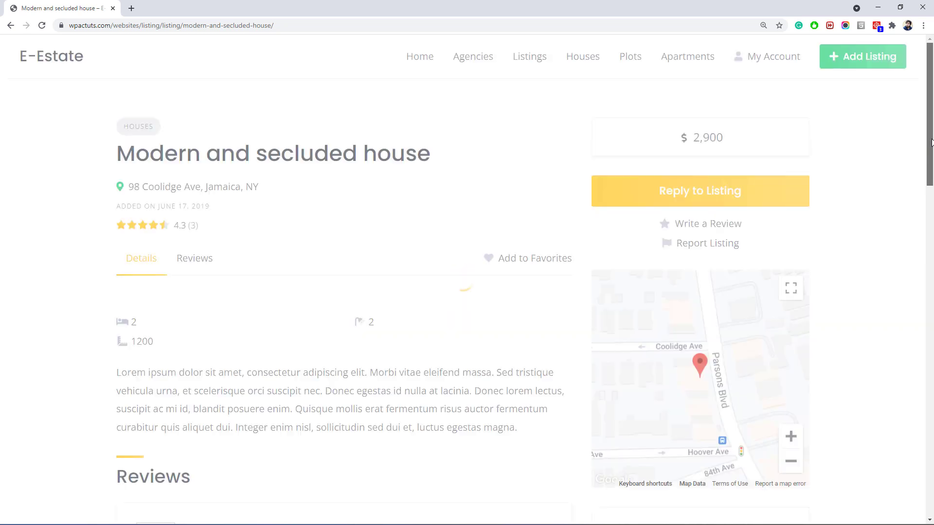
pyautogui.scroll(-1, 614, 157)
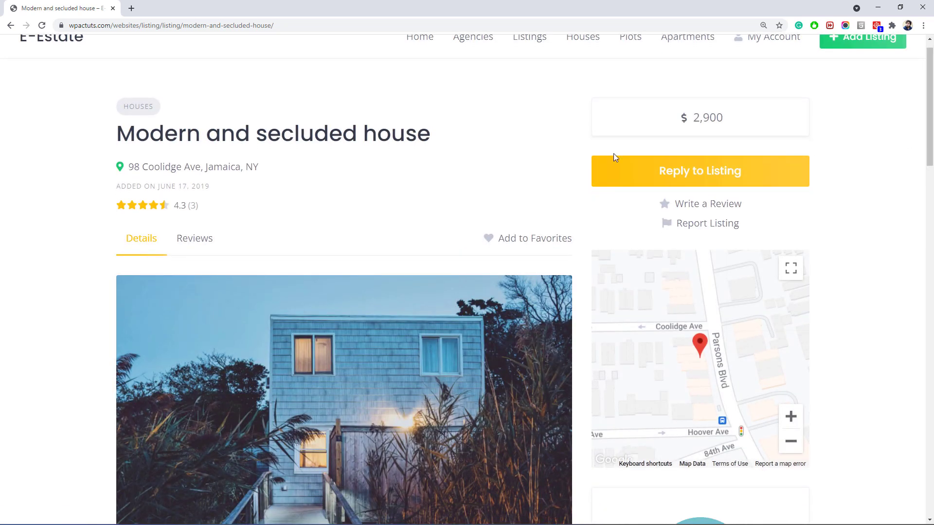
pyautogui.scroll(-2, 700, 220)
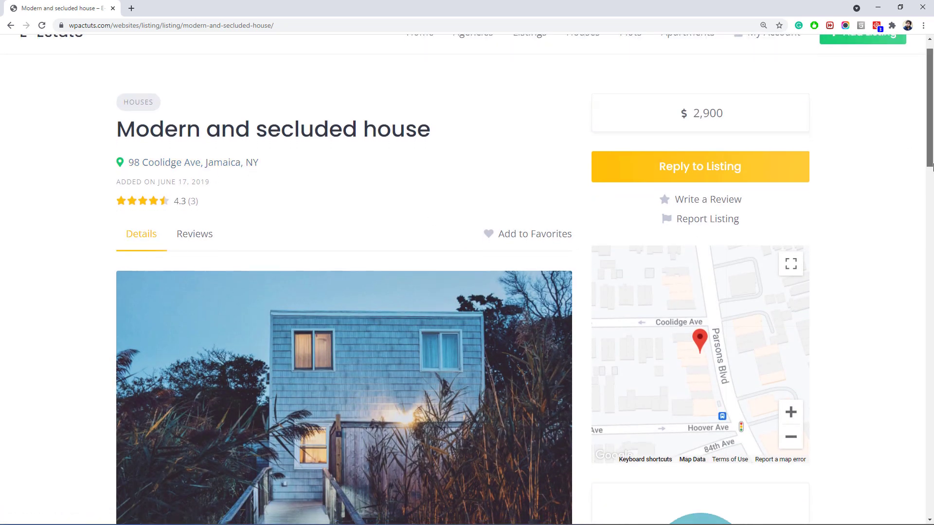
pyautogui.scroll(-2, 317, 284)
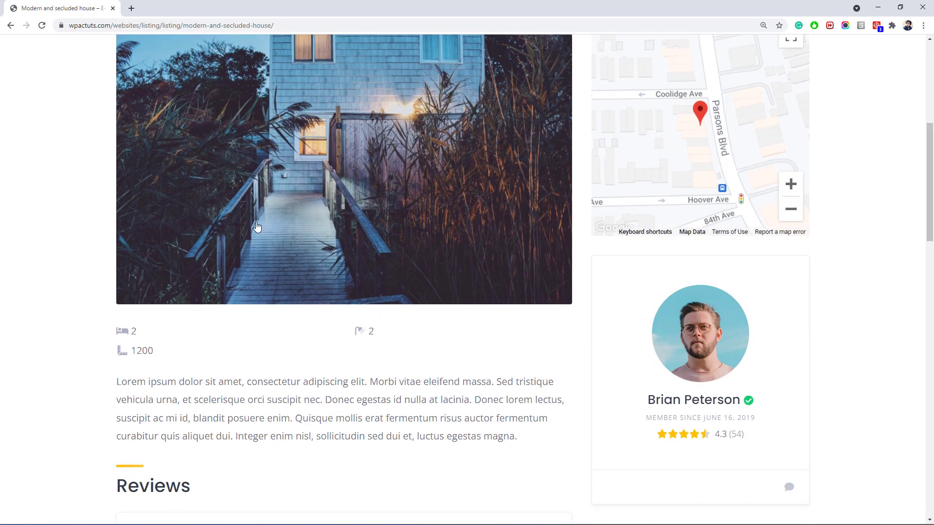
pyautogui.click(10, 25)
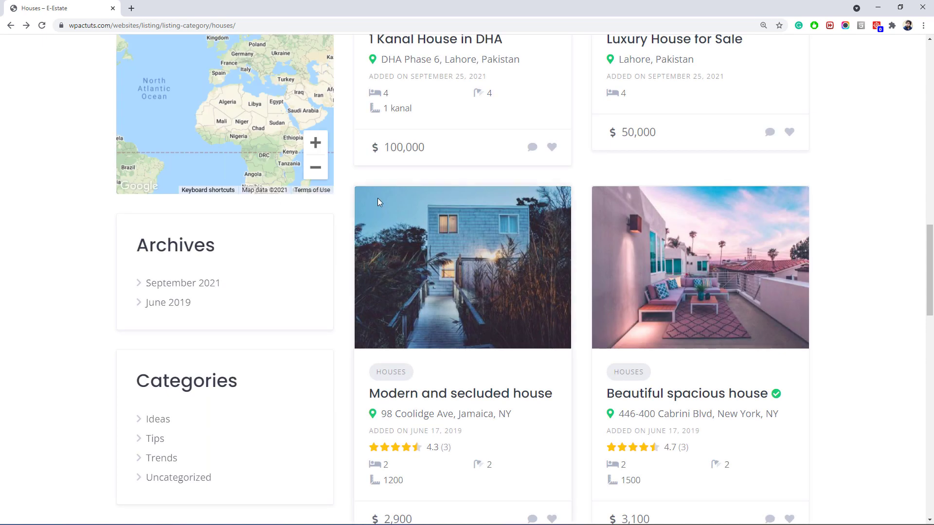
# View the 1 Kanal House in DHA listing's second and third gallery photos.
pyautogui.scroll(5, 402, 180)
pyautogui.scroll(1, 402, 179)
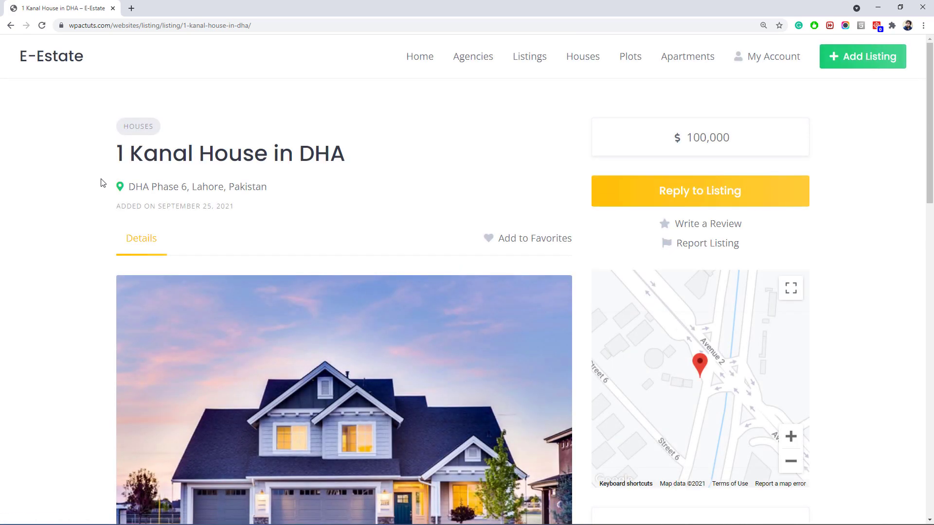
pyautogui.scroll(-2, 100, 185)
pyautogui.rightClick(96, 187)
pyautogui.click(94, 188)
pyautogui.scroll(-6, 209, 240)
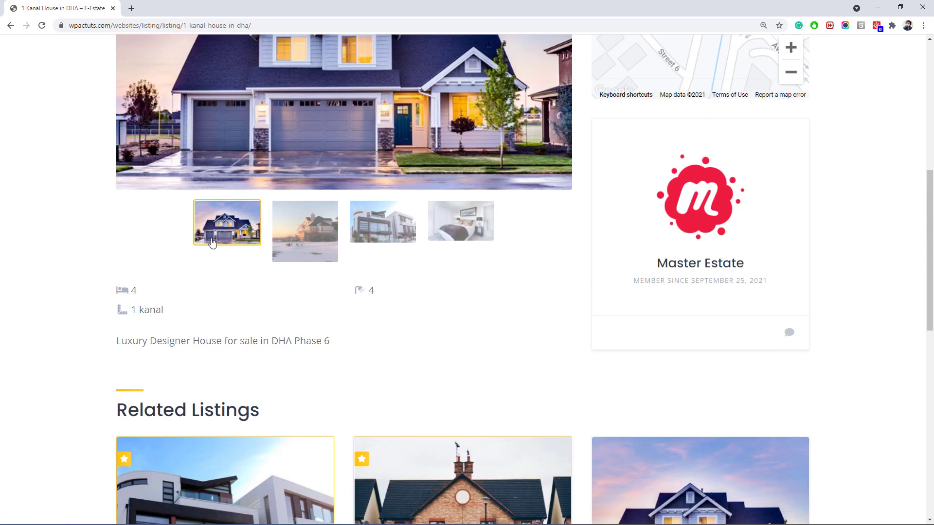
pyautogui.click(299, 235)
pyautogui.click(385, 344)
pyautogui.scroll(6, 149, 293)
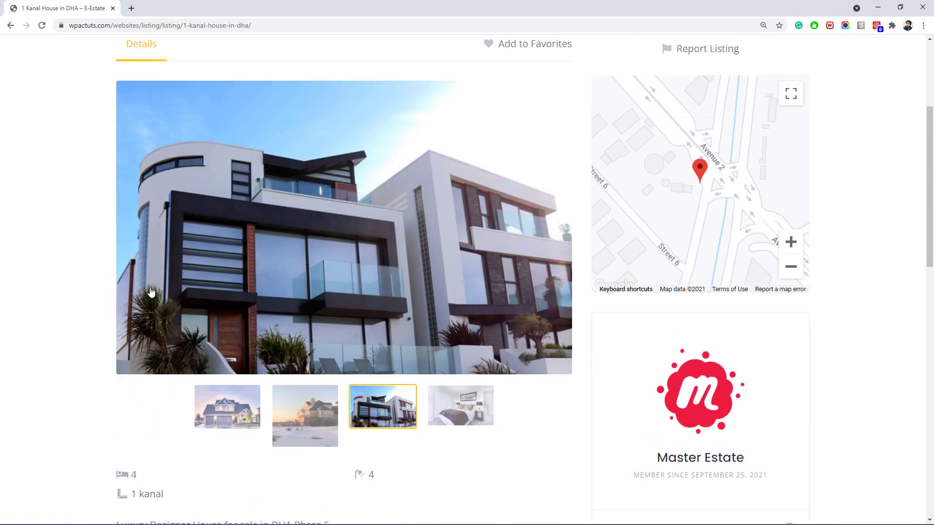
pyautogui.scroll(1, 475, 182)
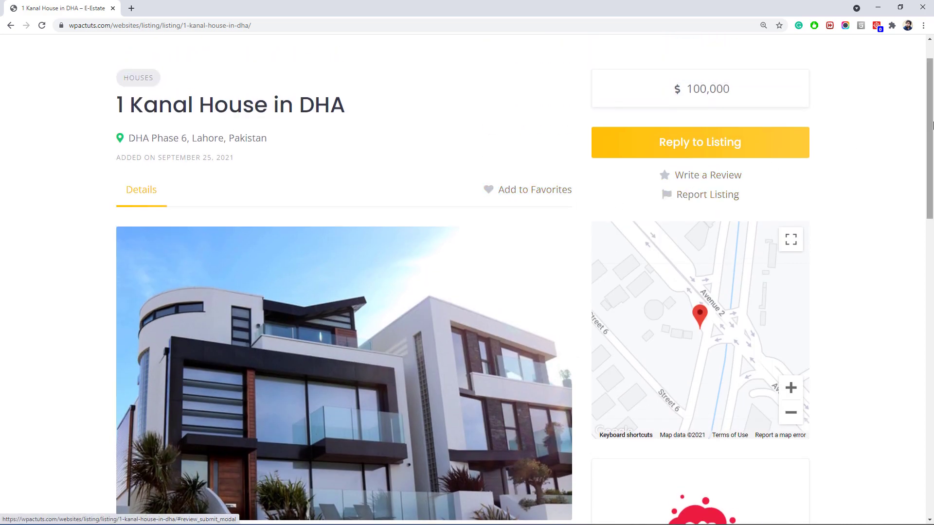
pyautogui.scroll(-1, 746, 121)
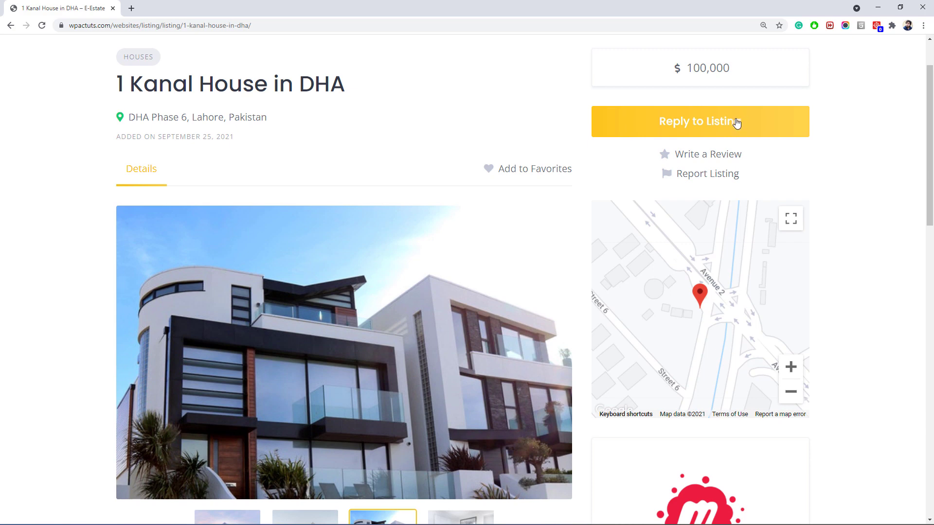
# Check the account's Packages page, then read the Master Estate conversation under Messages.
pyautogui.moveTo(930, 150); pyautogui.dragTo(933, 302)
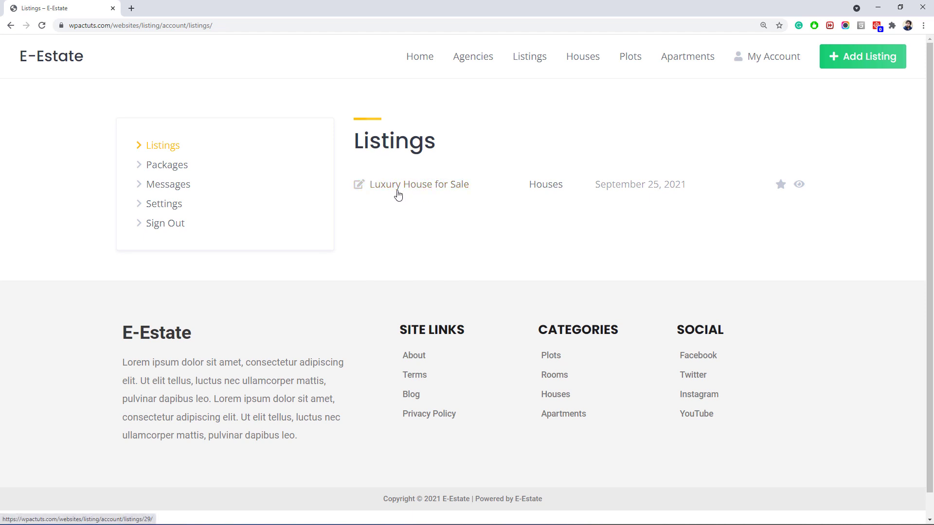
pyautogui.click(162, 172)
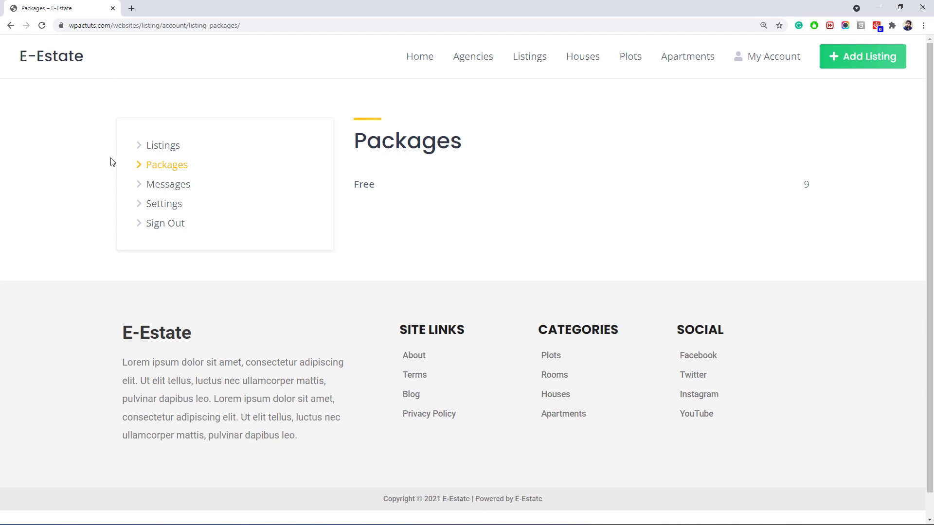
pyautogui.click(159, 193)
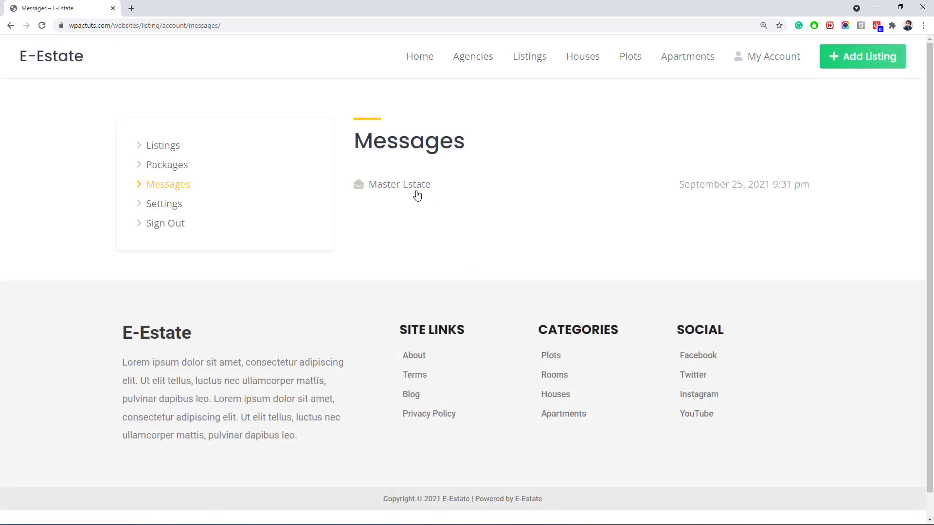
pyautogui.click(417, 194)
pyautogui.scroll(3, 516, 143)
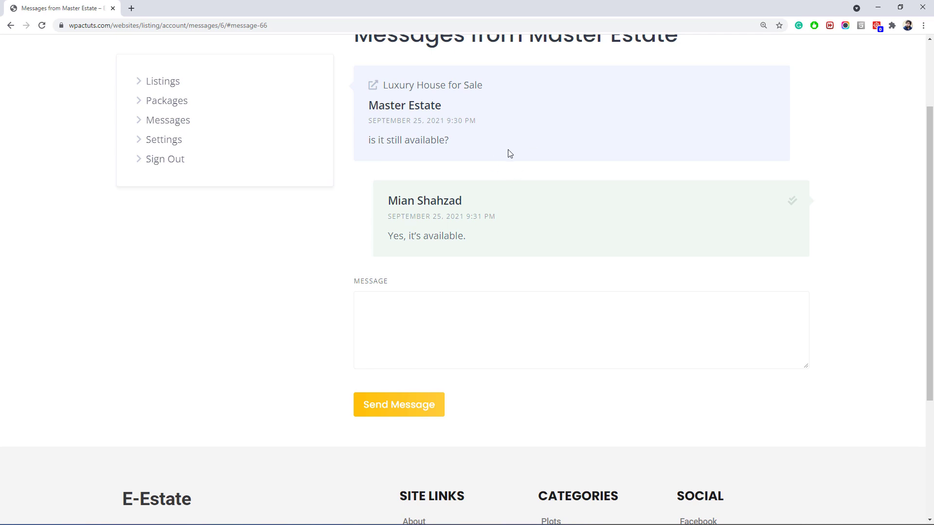
pyautogui.scroll(1, 506, 150)
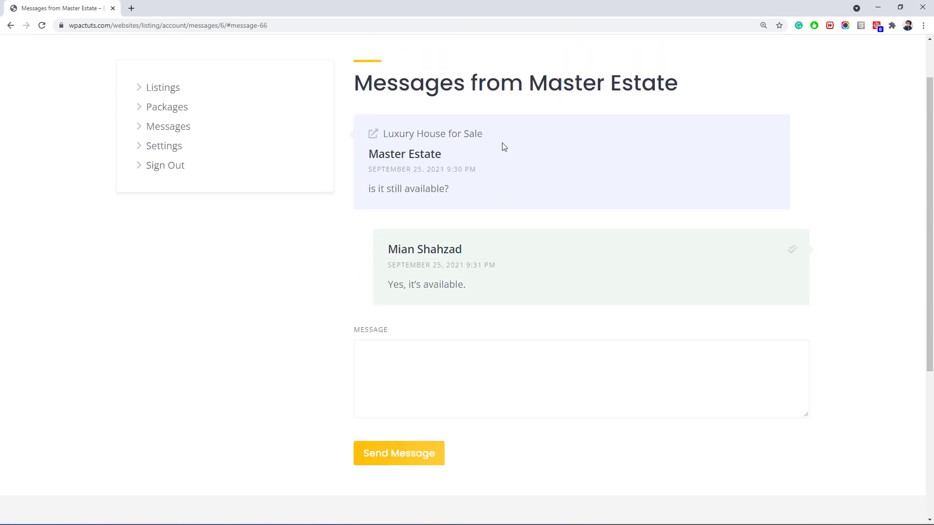
pyautogui.scroll(2, 778, 187)
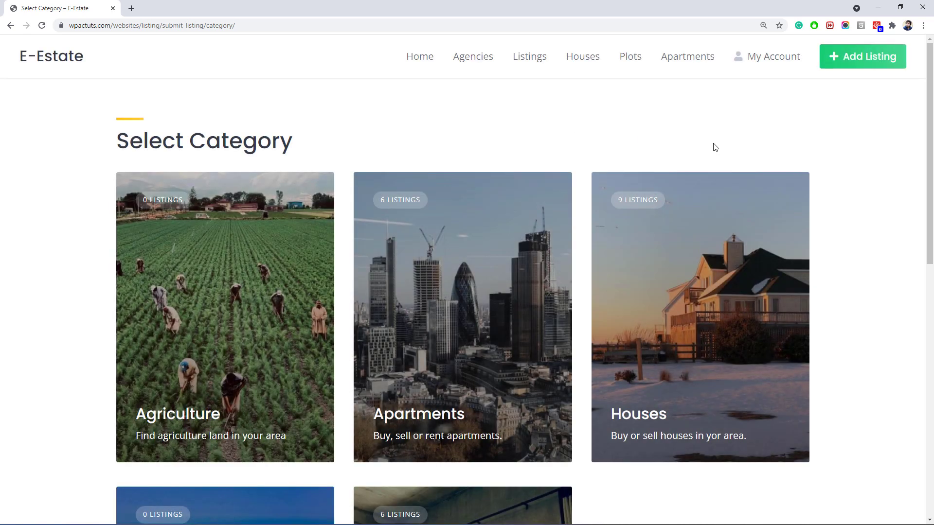
# Choose Houses as the new listing's category and scroll through the submission form.
pyautogui.moveTo(929, 154); pyautogui.dragTo(929, 162)
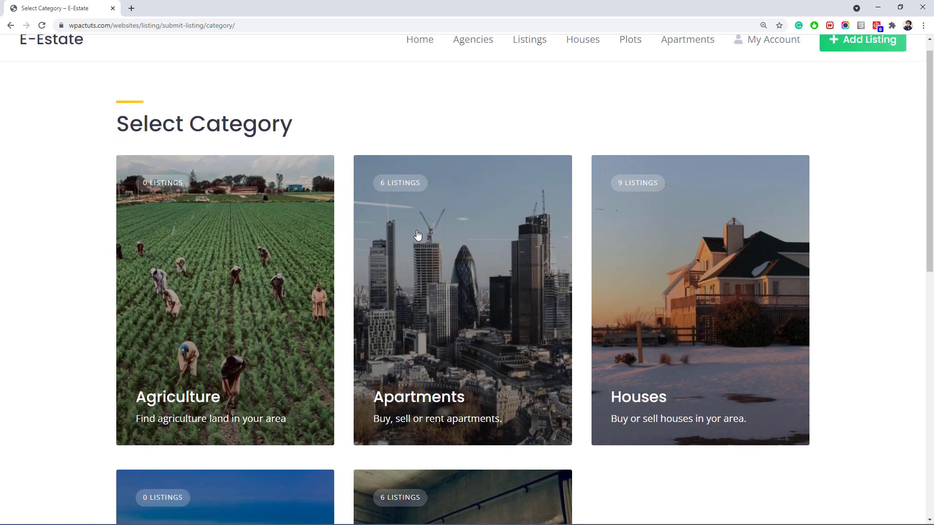
pyautogui.click(606, 281)
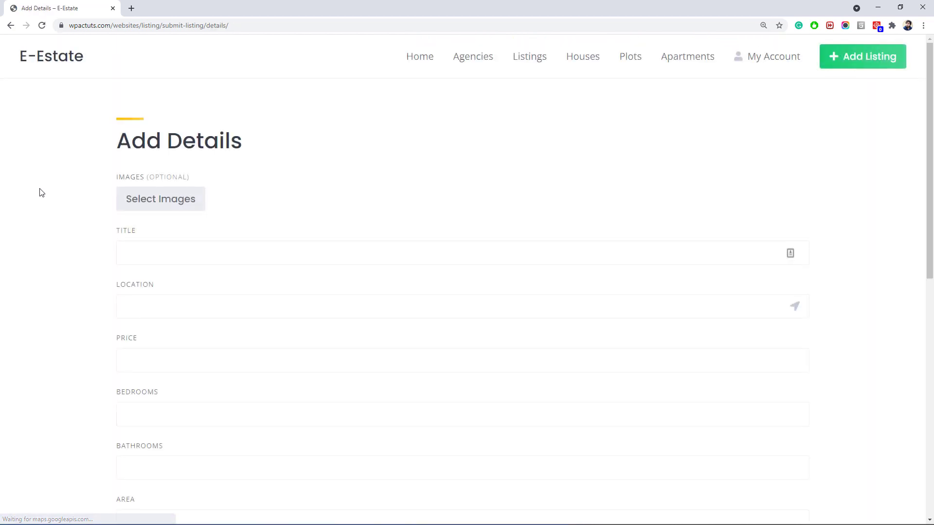
pyautogui.scroll(-3, 404, 265)
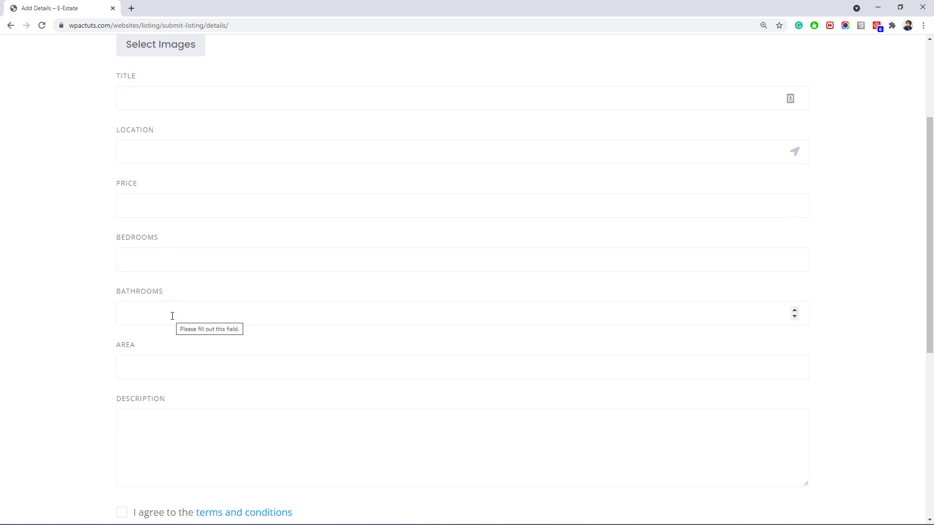
pyautogui.scroll(-4, 173, 314)
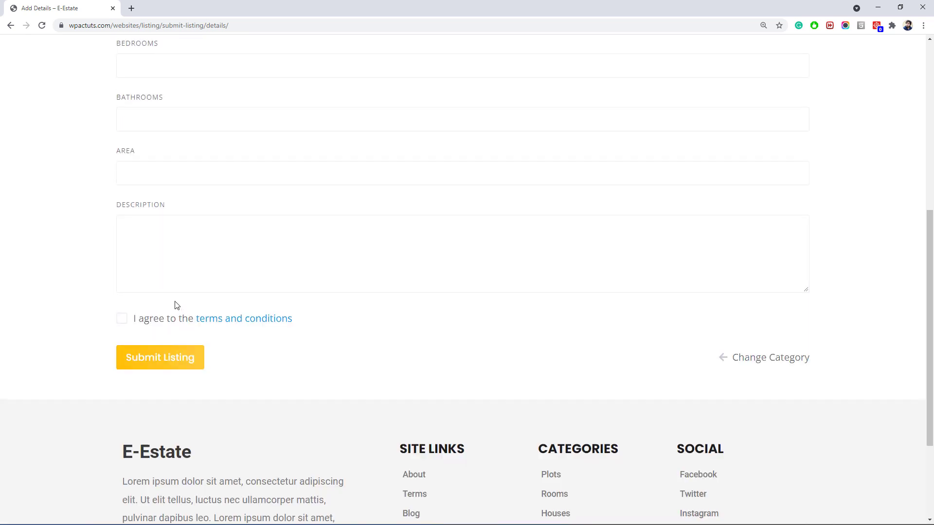
pyautogui.scroll(2, 175, 304)
pyautogui.scroll(3, 177, 302)
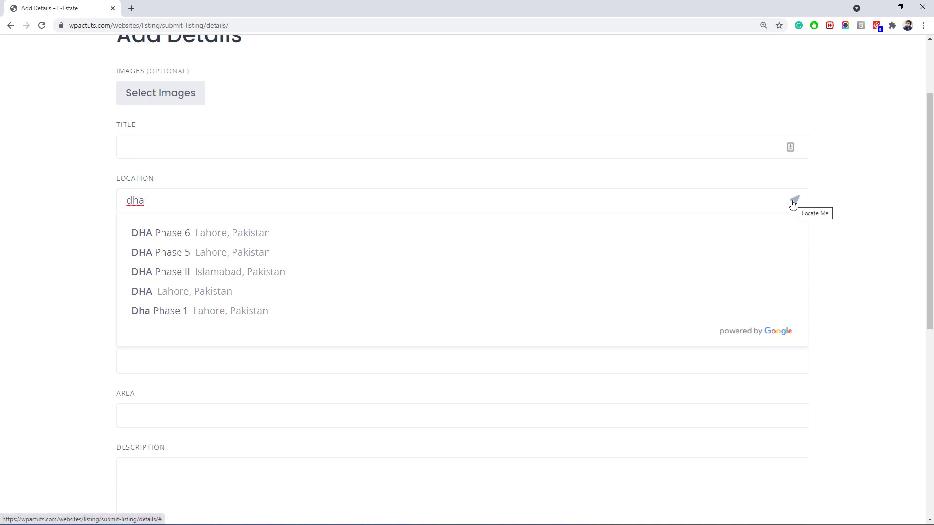
pyautogui.scroll(3, 932, 112)
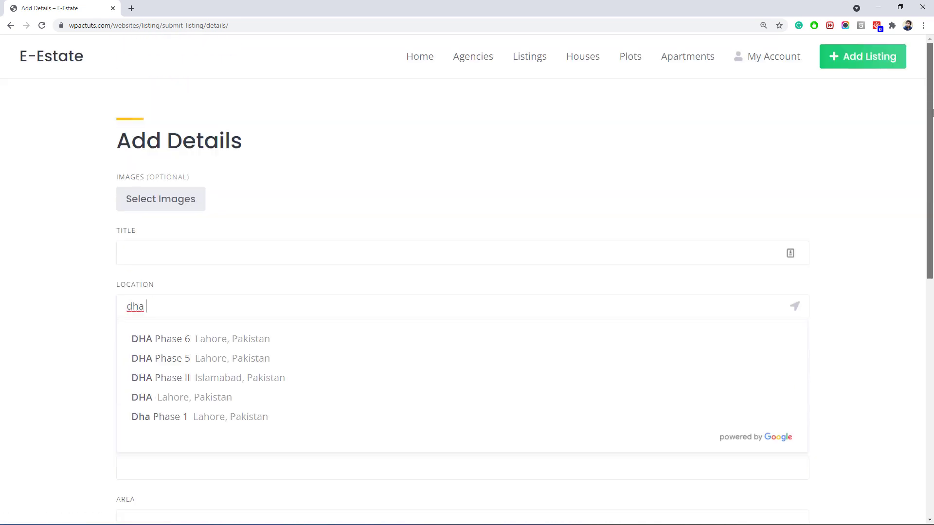
pyautogui.scroll(-9, 920, 355)
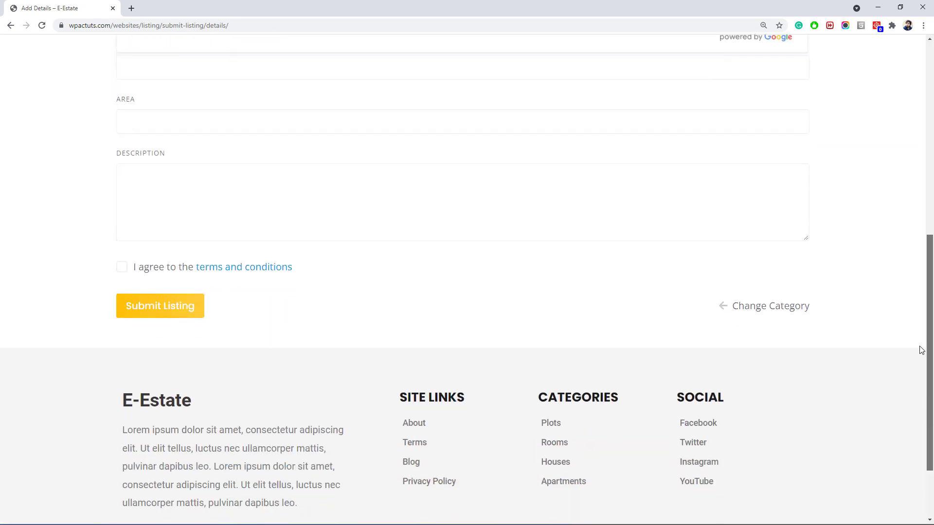
pyautogui.scroll(-2, 917, 369)
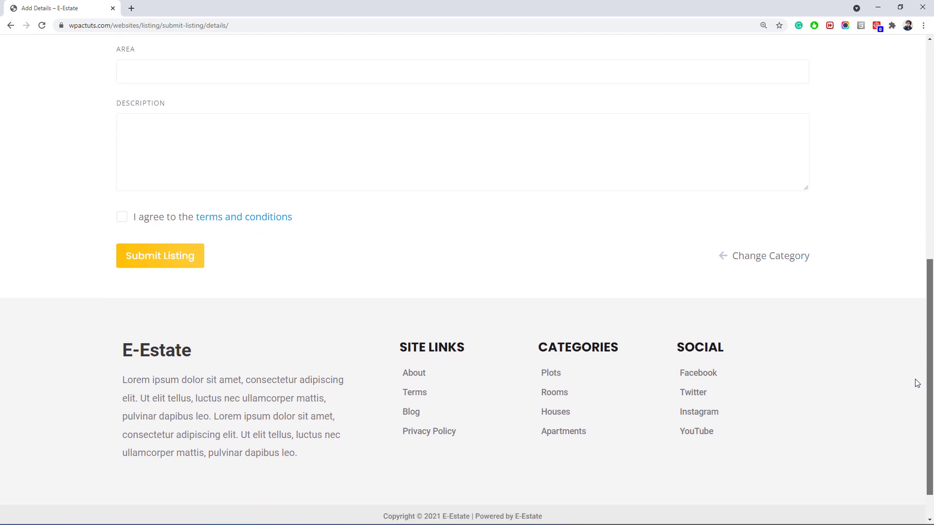
pyautogui.scroll(10, 923, 198)
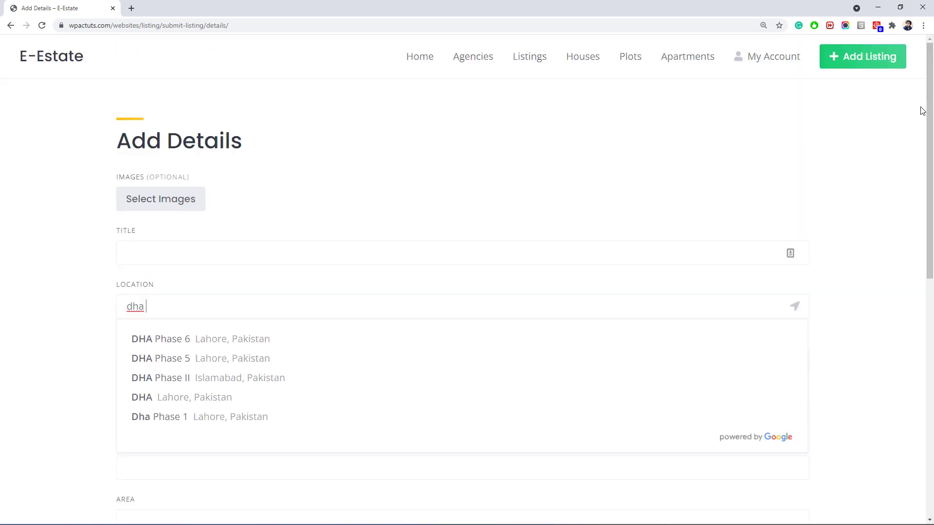
# Leave the unfinished listing for the home page, then move to the HivePress plugin page.
pyautogui.click(413, 64)
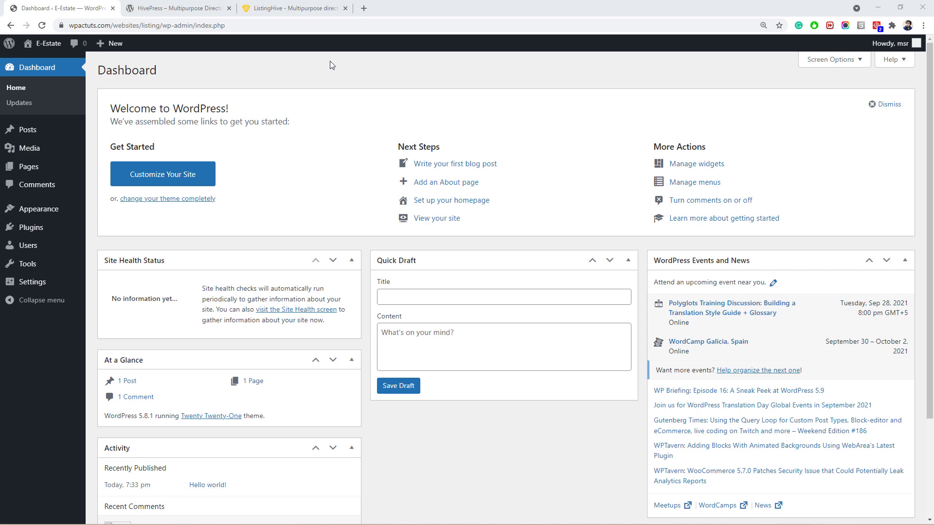
pyautogui.click(214, 8)
pyautogui.scroll(-1, 307, 185)
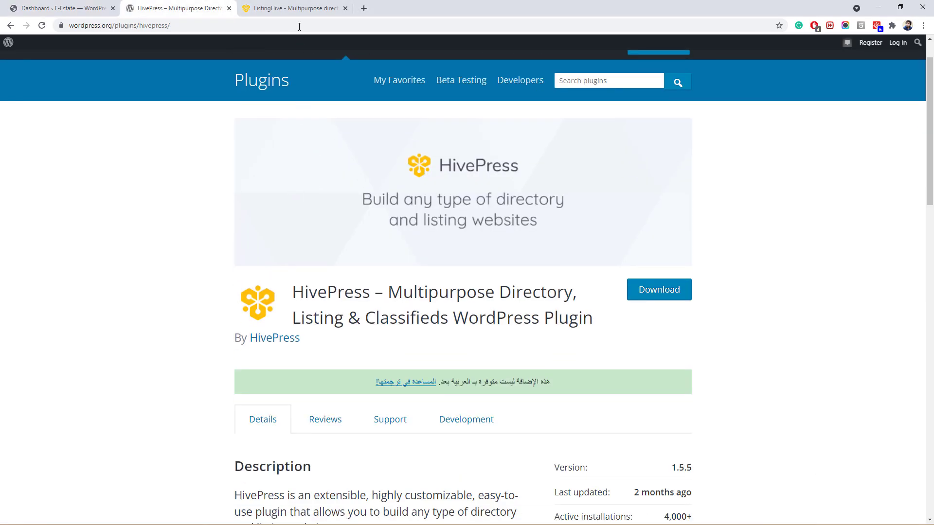
# Read the HivePress plugin's description and stats on wordpress.org, then go to ListingHive.
pyautogui.click(300, 9)
pyautogui.click(215, 9)
pyautogui.scroll(-1, 202, 222)
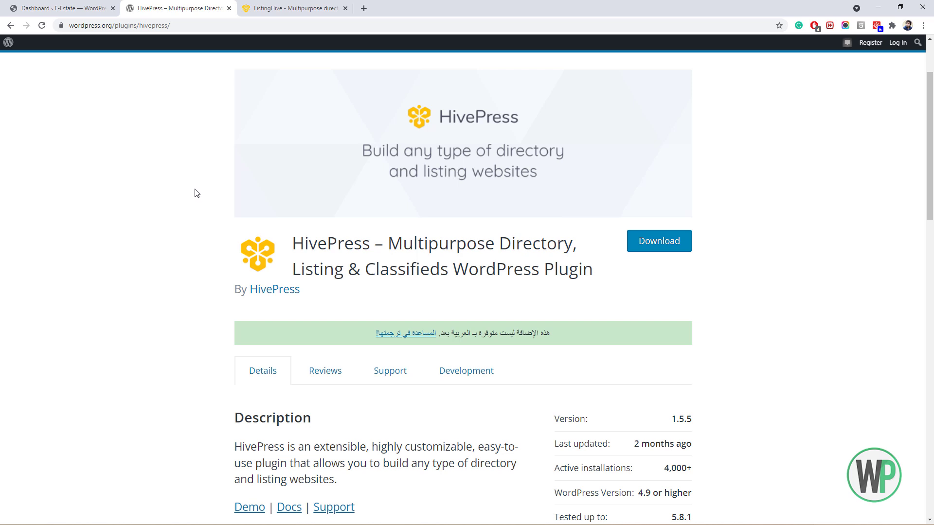
pyautogui.scroll(1, 196, 192)
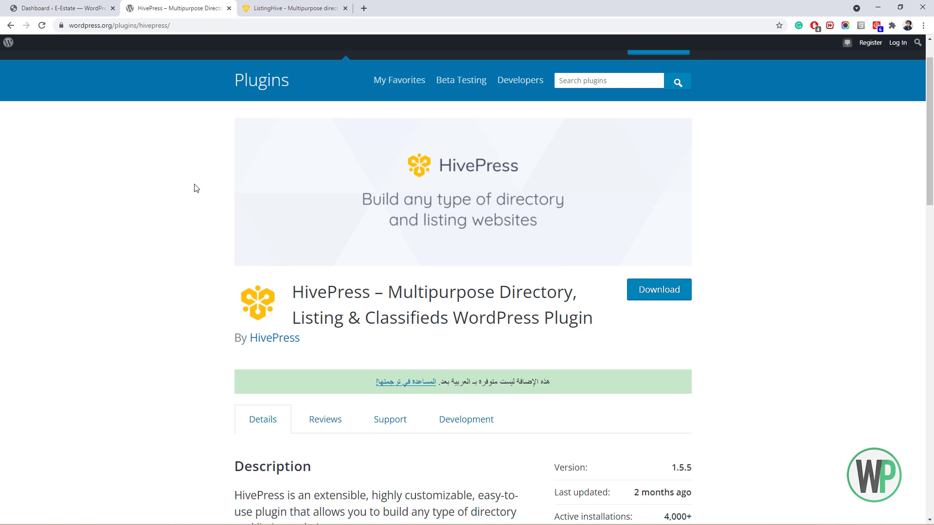
pyautogui.scroll(1, 197, 187)
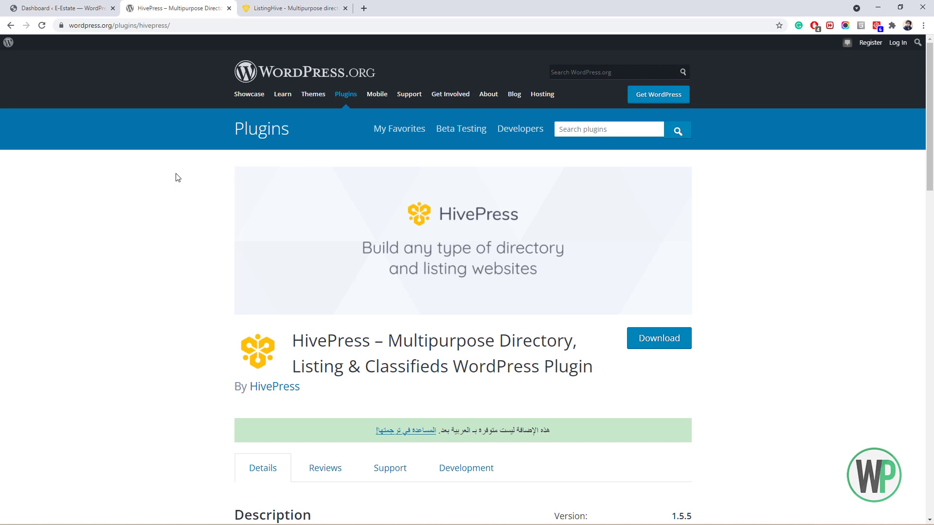
pyautogui.scroll(-2, 178, 178)
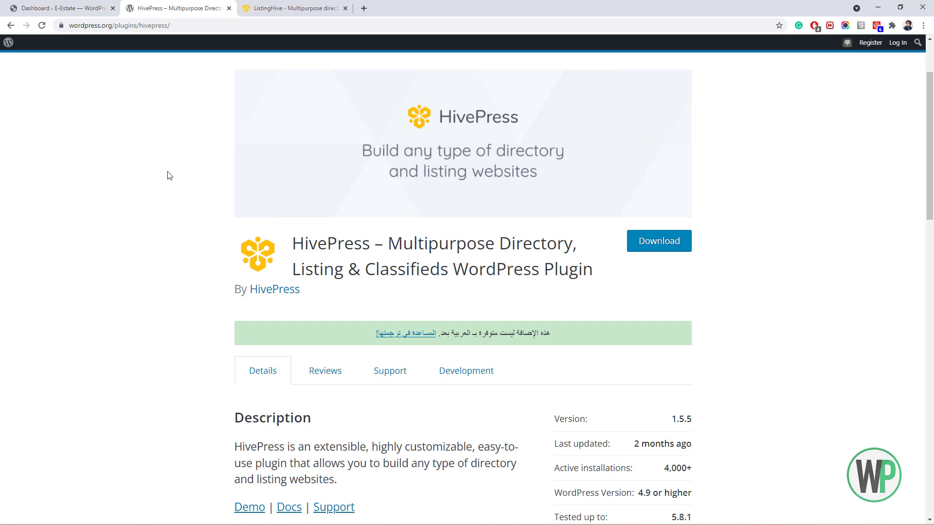
pyautogui.click(297, 8)
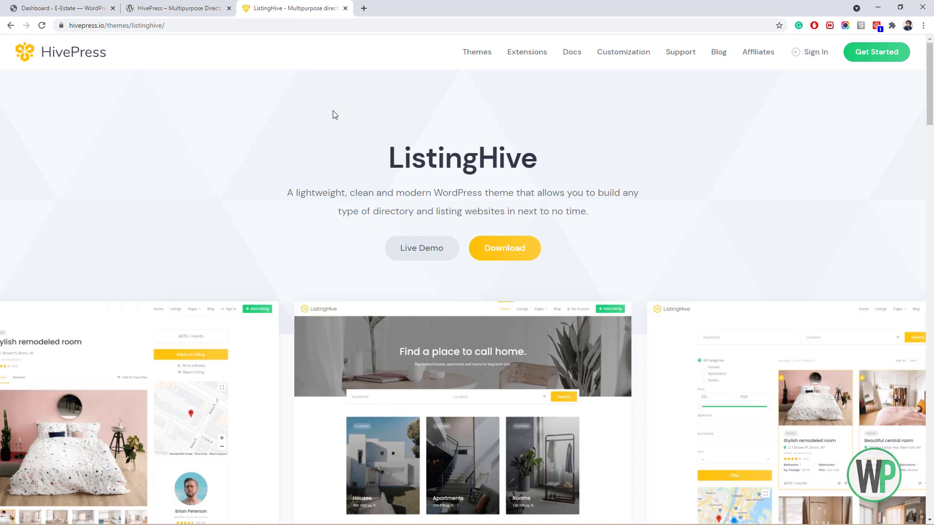
# Open the ListingHive live demo in a new tab and scroll its Houses, Apartments and Rooms categories.
pyautogui.scroll(-2, 332, 114)
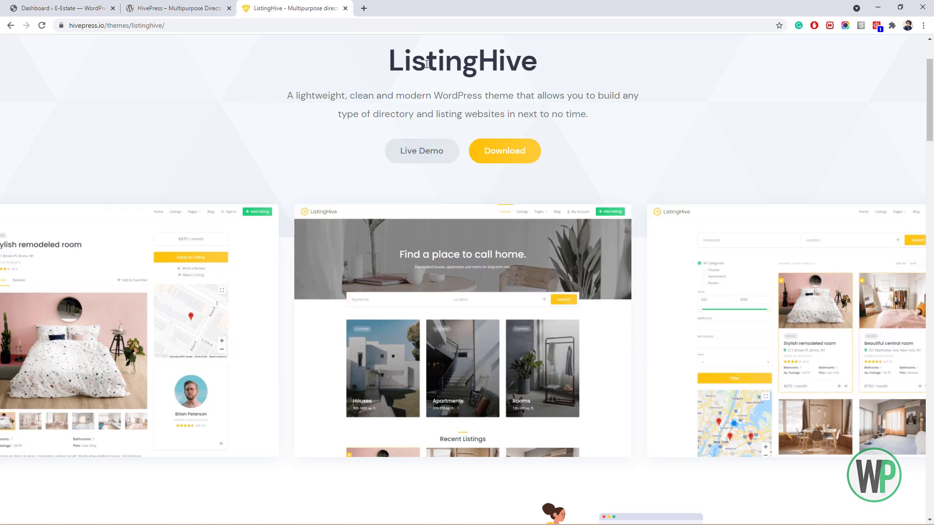
pyautogui.rightClick(423, 154)
pyautogui.click(450, 159)
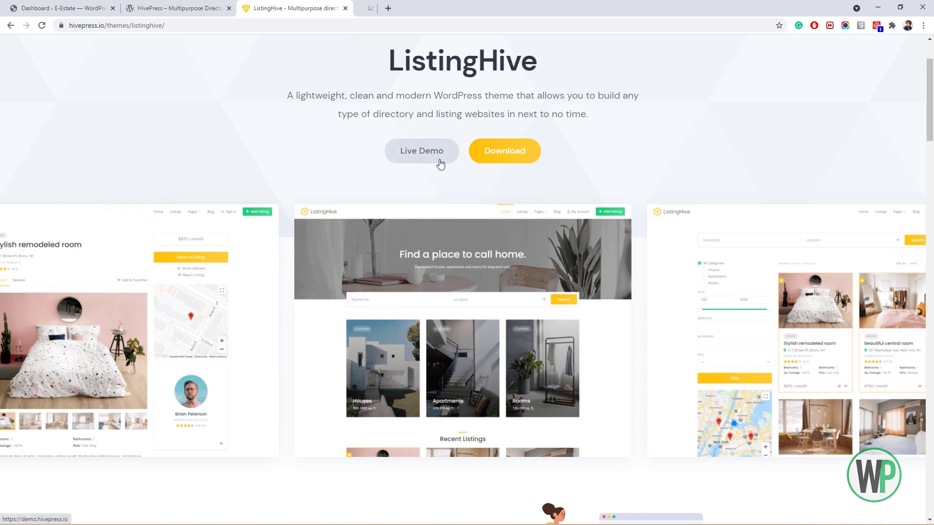
pyautogui.click(384, 9)
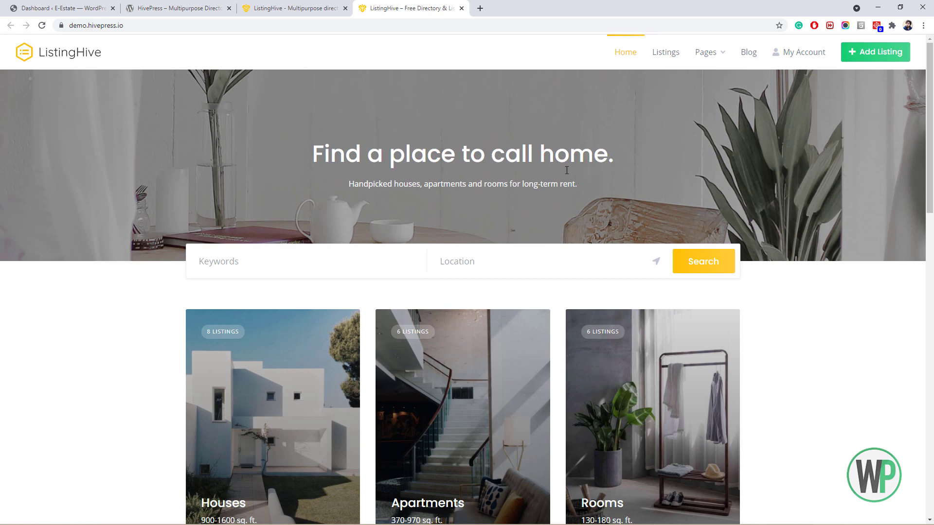
pyautogui.scroll(-7, 419, 319)
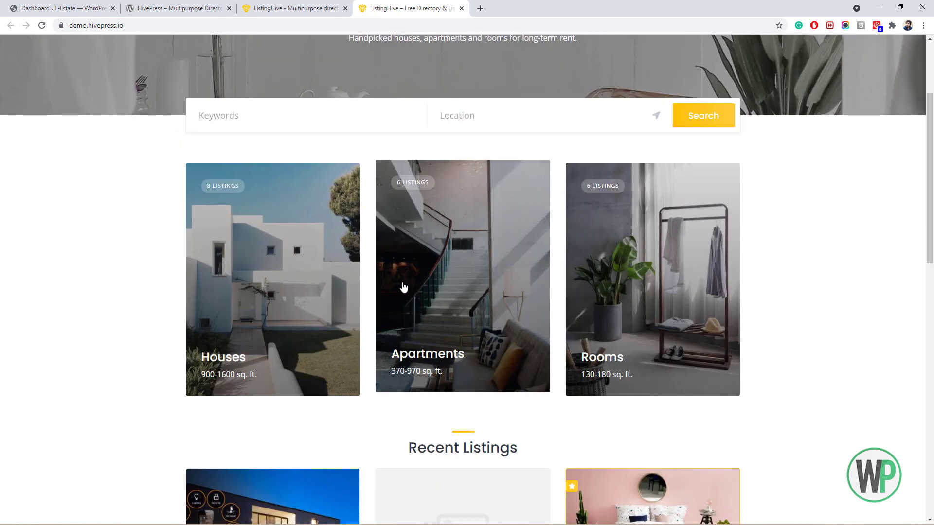
pyautogui.scroll(6, 394, 266)
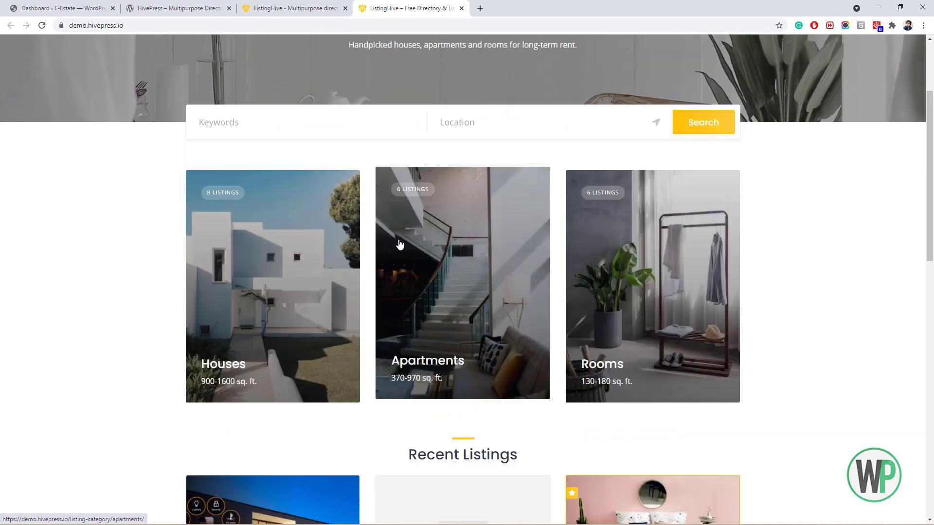
pyautogui.scroll(1, 396, 240)
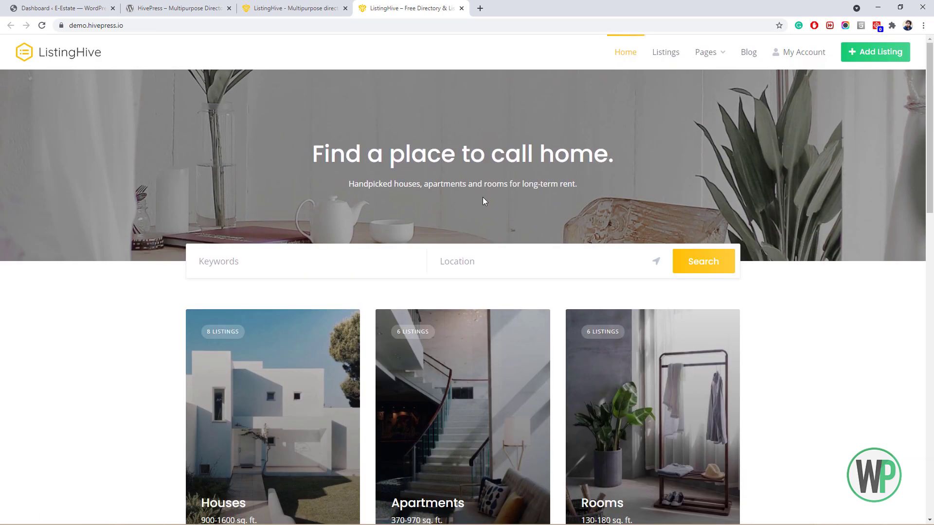
# Return to the ListingHive theme page and bring up the Themes link options.
pyautogui.click(276, 8)
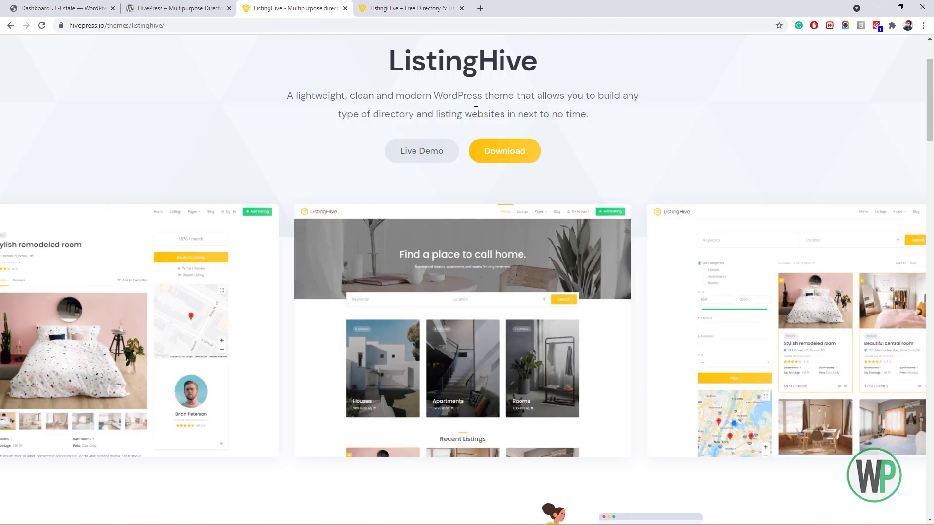
pyautogui.scroll(2, 476, 111)
pyautogui.rightClick(486, 52)
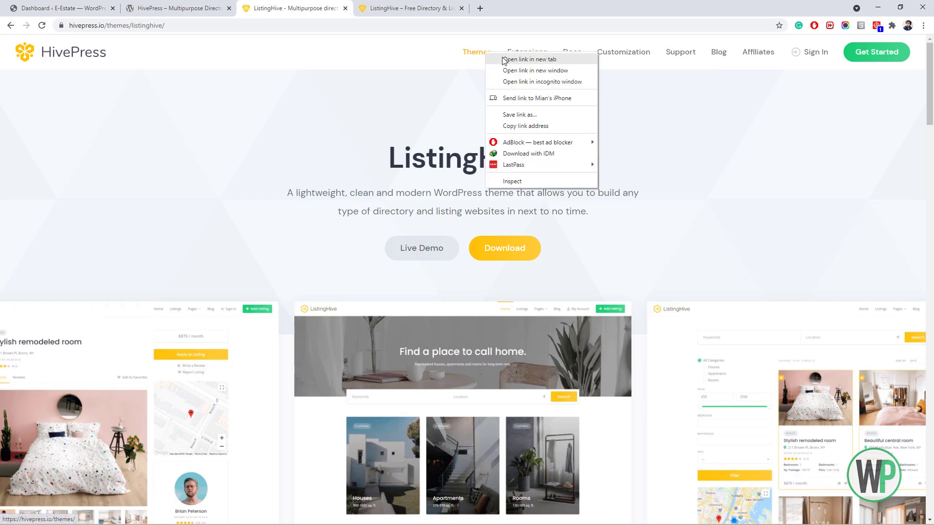
# Open the themes catalogue and launch the ExpertHive, TaskHive and JobHive demos in separate tabs.
pyautogui.click(504, 59)
pyautogui.click(413, 8)
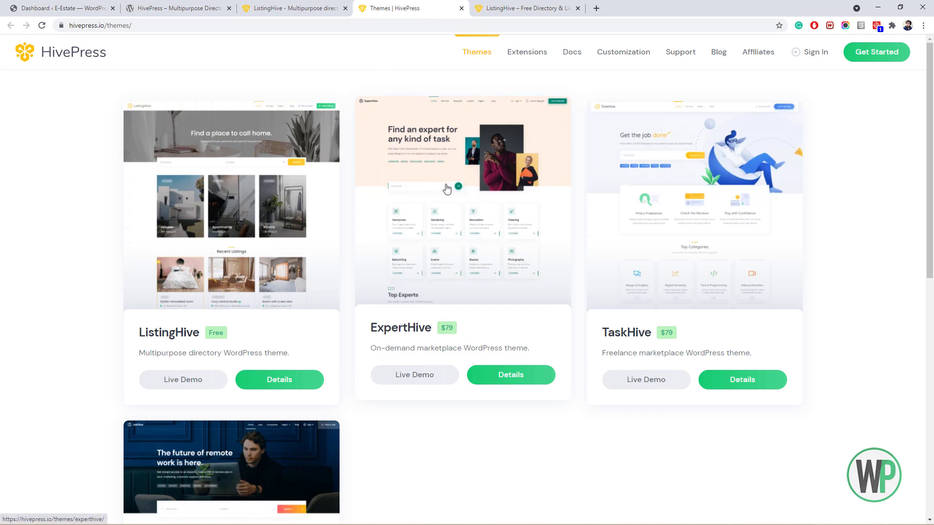
pyautogui.middleClick(427, 374)
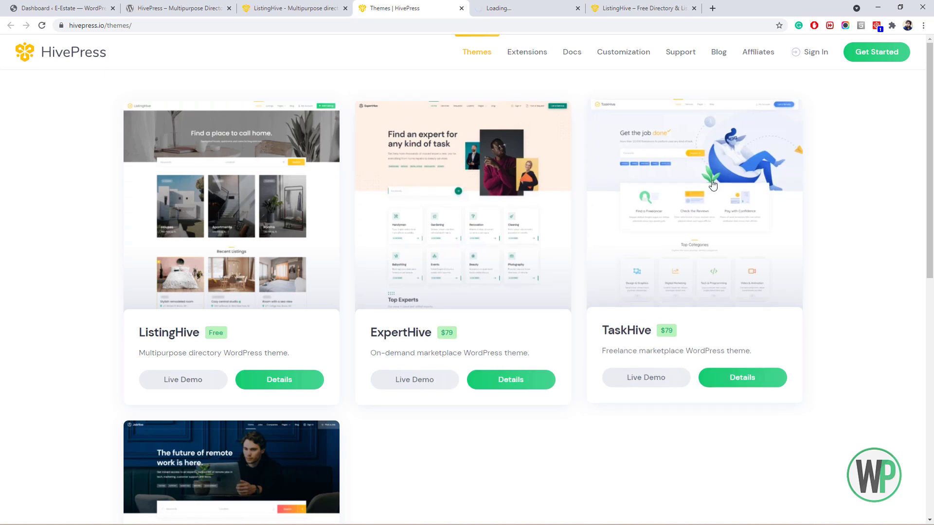
pyautogui.click(655, 381)
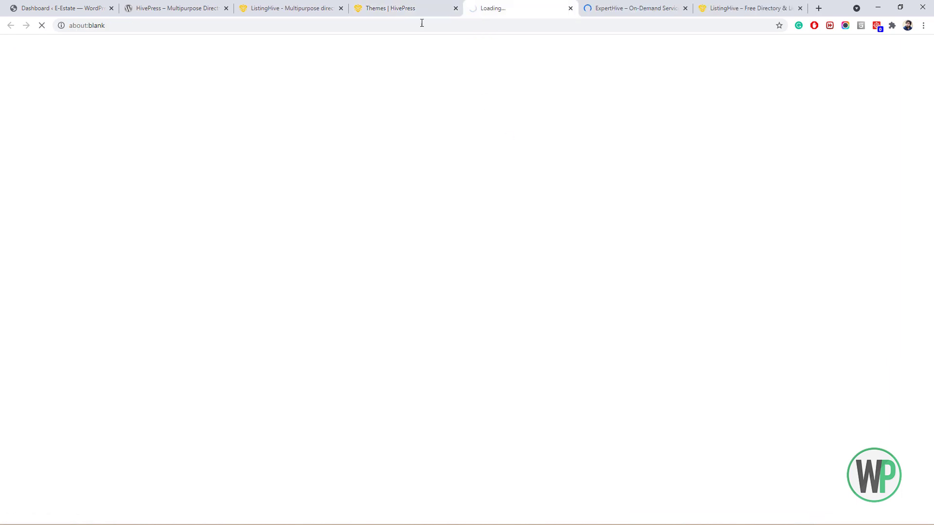
pyautogui.click(409, 8)
pyautogui.scroll(-1, 423, 192)
pyautogui.scroll(-5, 423, 195)
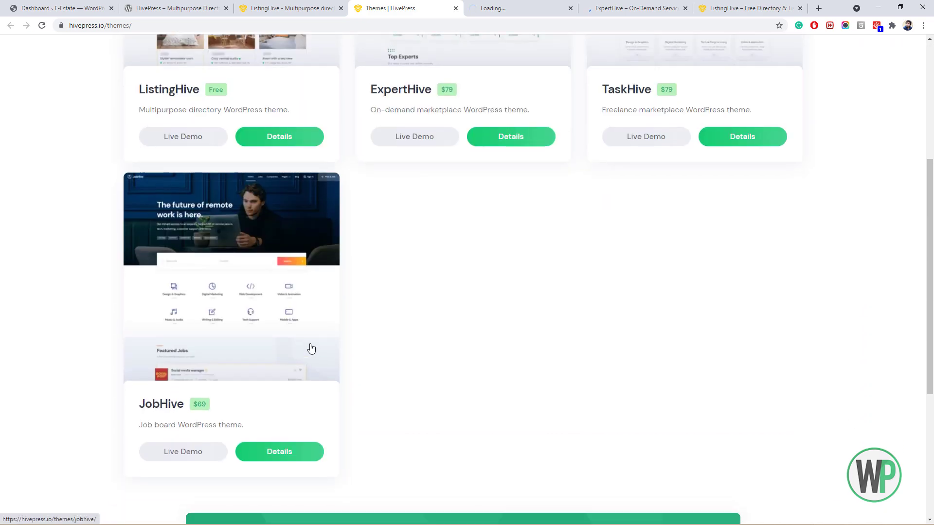
pyautogui.click(204, 456)
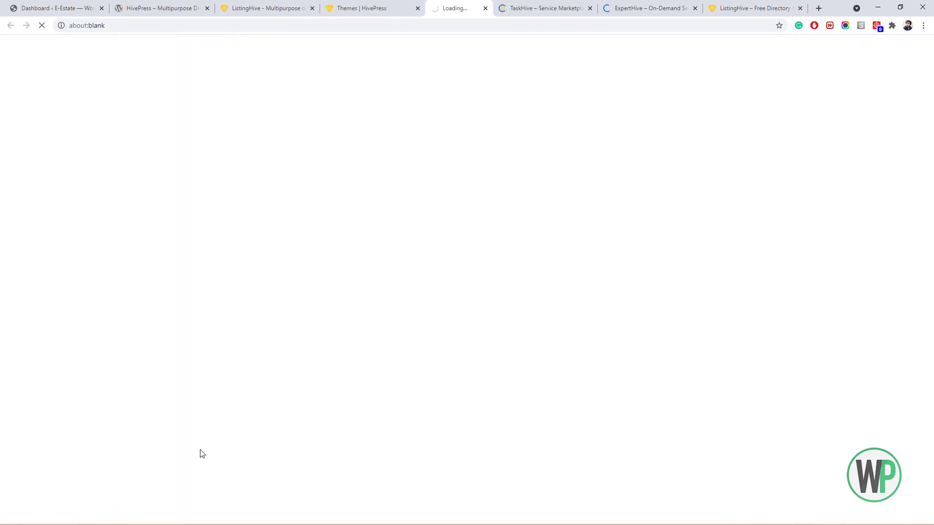
# Browse the TaskHive, ExpertHive and JobHive theme demos in turn.
pyautogui.click(551, 5)
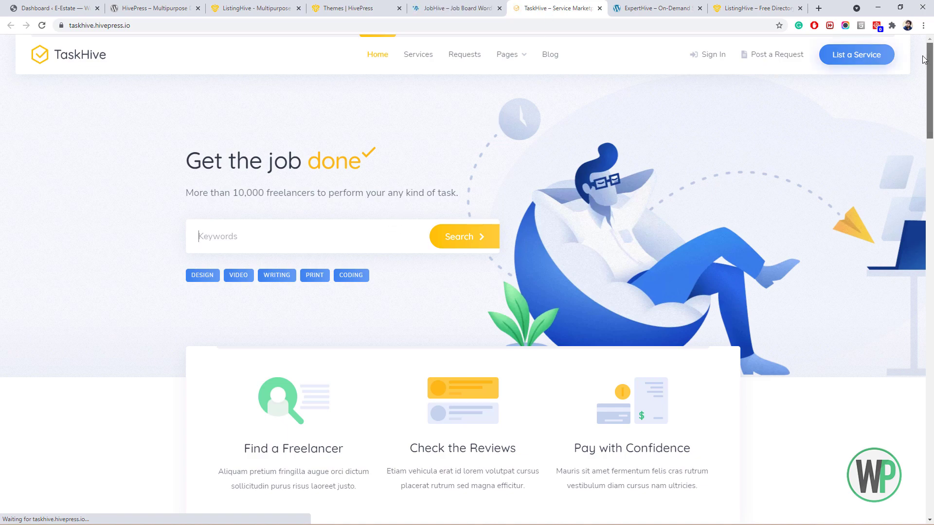
pyautogui.moveTo(931, 57)
pyautogui.mouseDown()
pyautogui.moveTo(921, 135)
pyautogui.moveTo(931, 447)
pyautogui.moveTo(931, 63)
pyautogui.mouseUp()
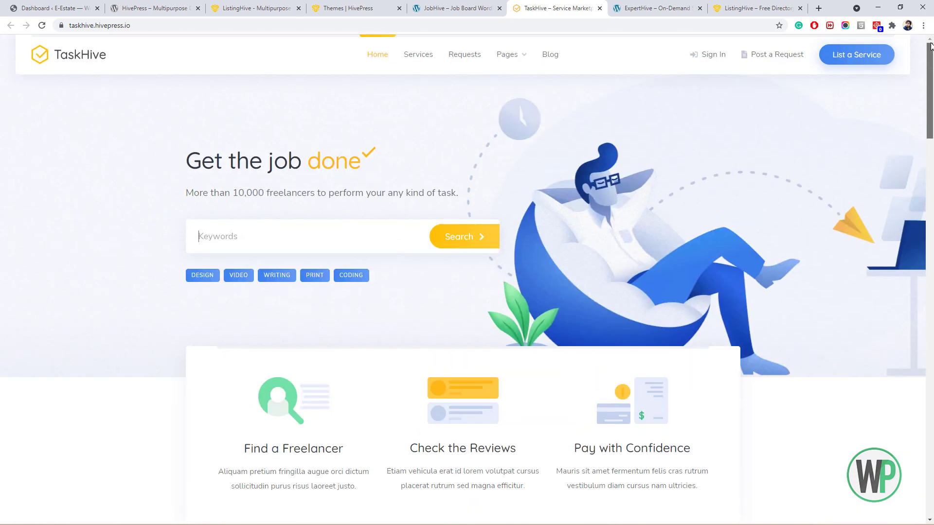
pyautogui.click(618, 6)
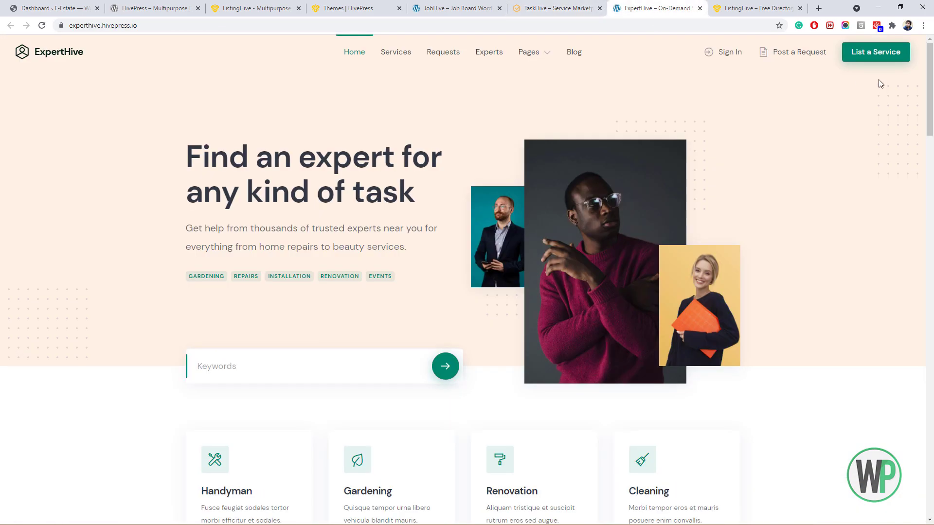
pyautogui.moveTo(931, 84); pyautogui.dragTo(931, 225)
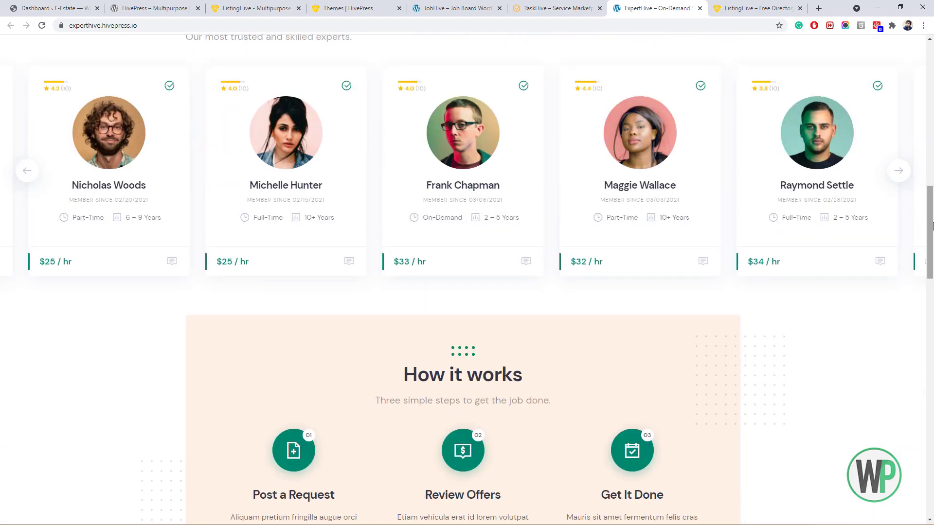
pyautogui.click(481, 6)
pyautogui.moveTo(931, 108); pyautogui.dragTo(897, 23)
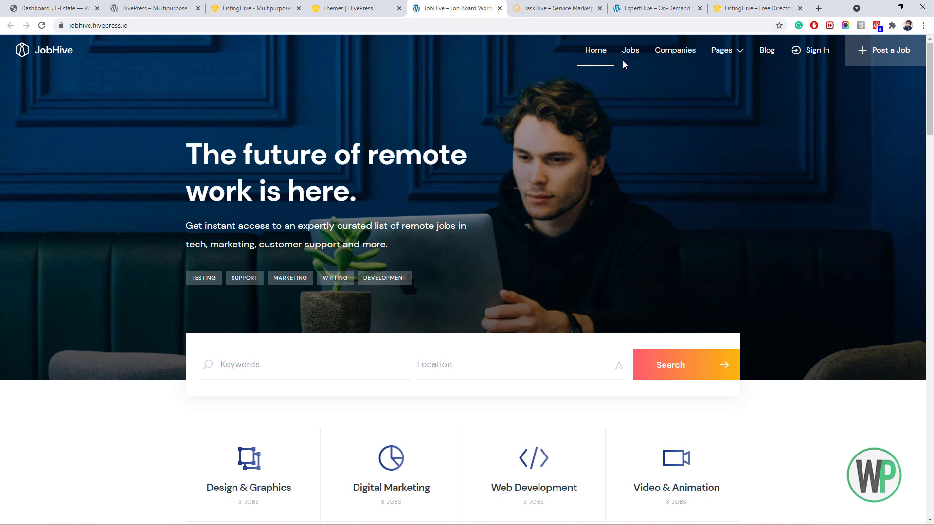
# Close the JobHive, TaskHive and ExpertHive demos and go back to the themes list.
pyautogui.click(500, 8)
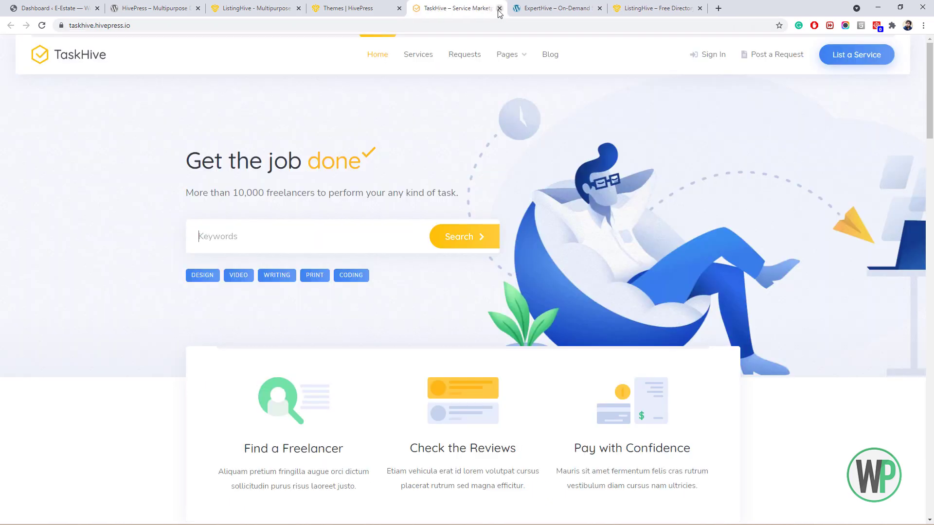
pyautogui.click(500, 8)
pyautogui.click(500, 8)
pyautogui.click(386, 10)
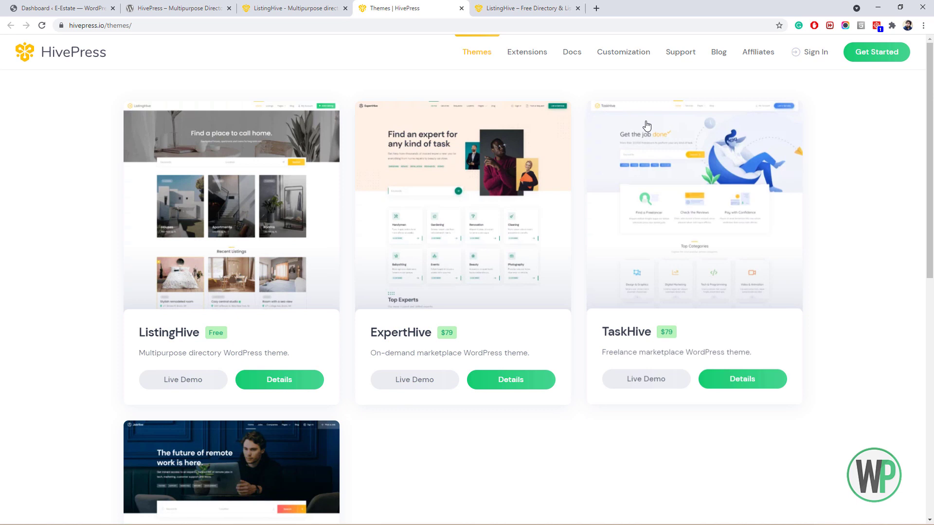
# Browse the Extensions catalogue: Bookings, Memberships, Marketplace at $39, Social Links $29, Reviews free.
pyautogui.click(540, 52)
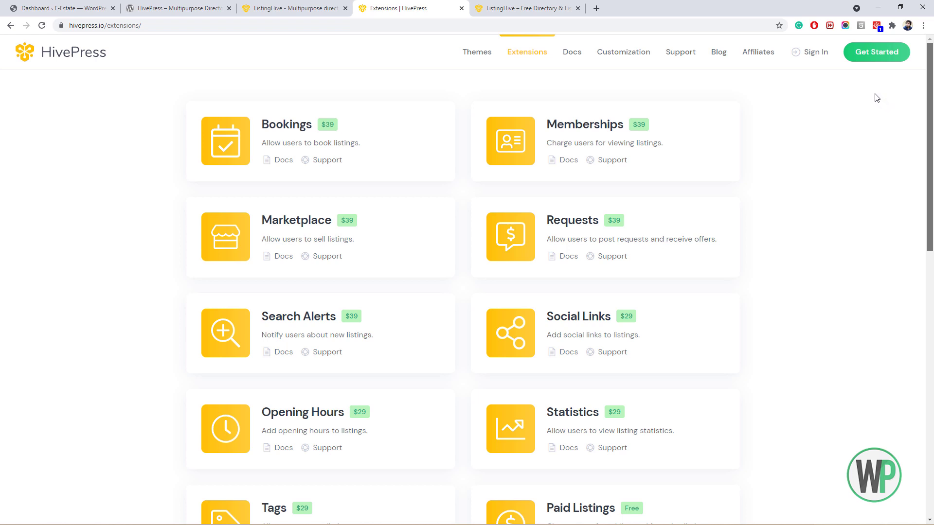
pyautogui.scroll(-10, 902, 246)
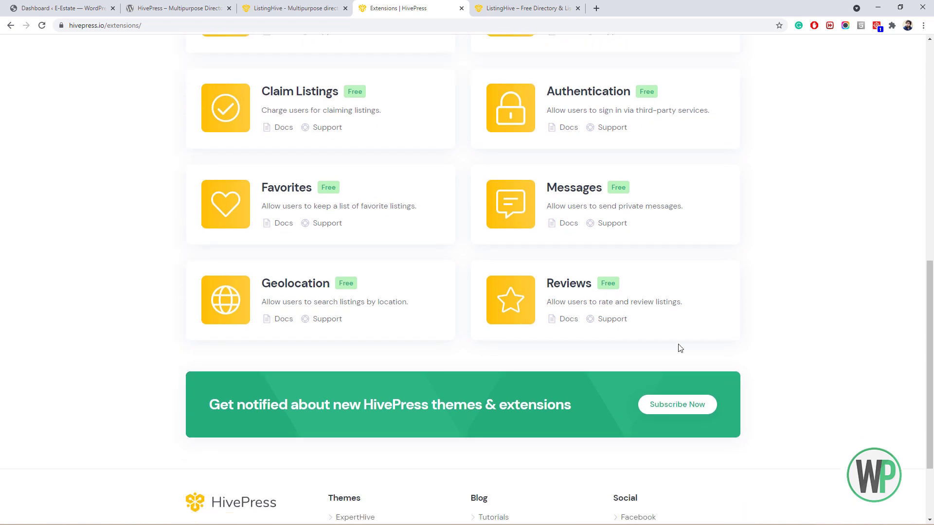
pyautogui.scroll(2, 460, 255)
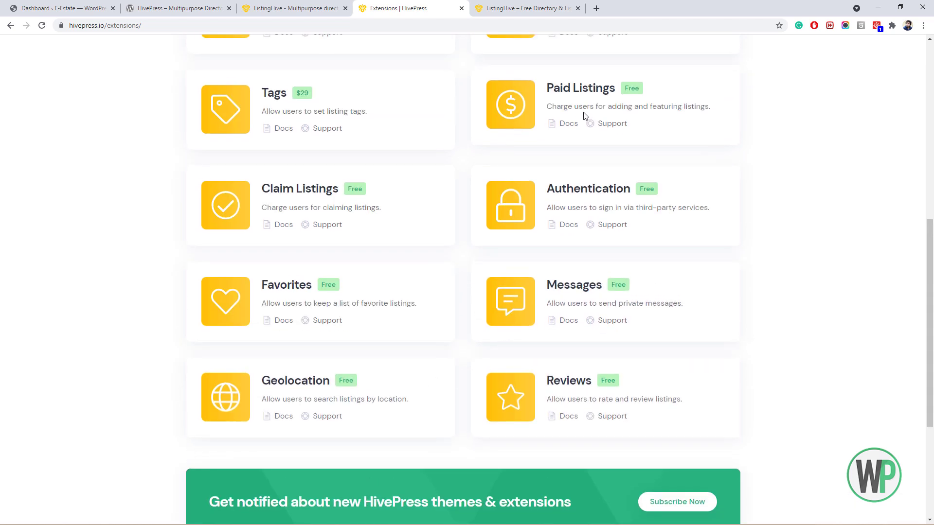
pyautogui.scroll(6, 580, 111)
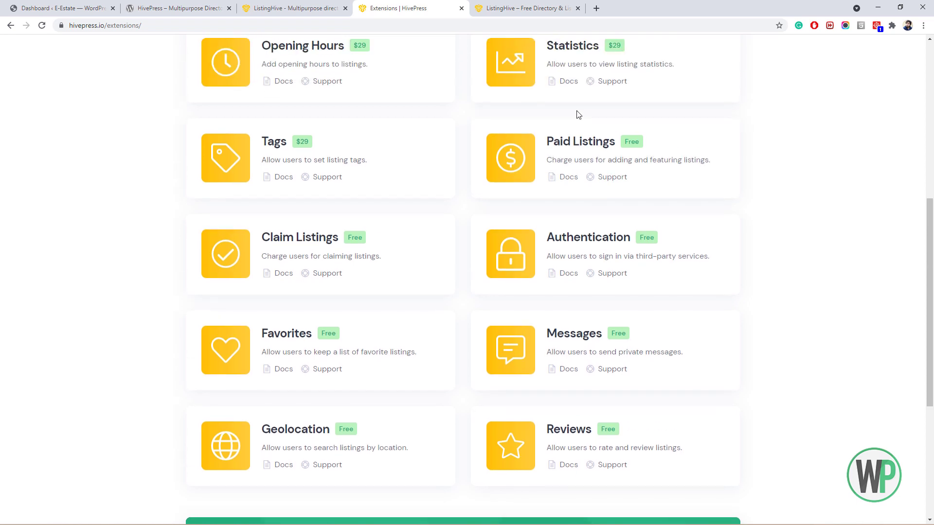
pyautogui.scroll(3, 581, 113)
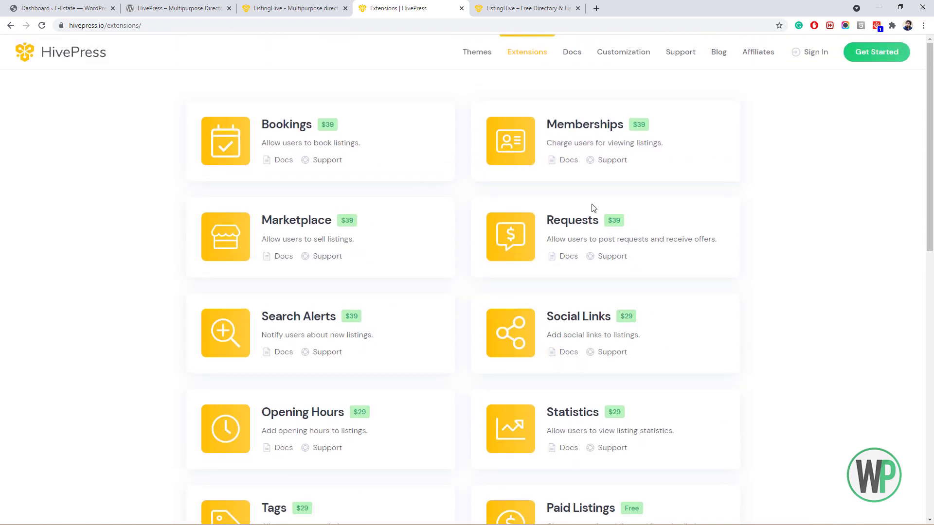
pyautogui.moveTo(929, 206); pyautogui.dragTo(925, 184)
# Close the Extensions page and open the HivePress Docs in a new tab from ListingHive.
pyautogui.click(461, 8)
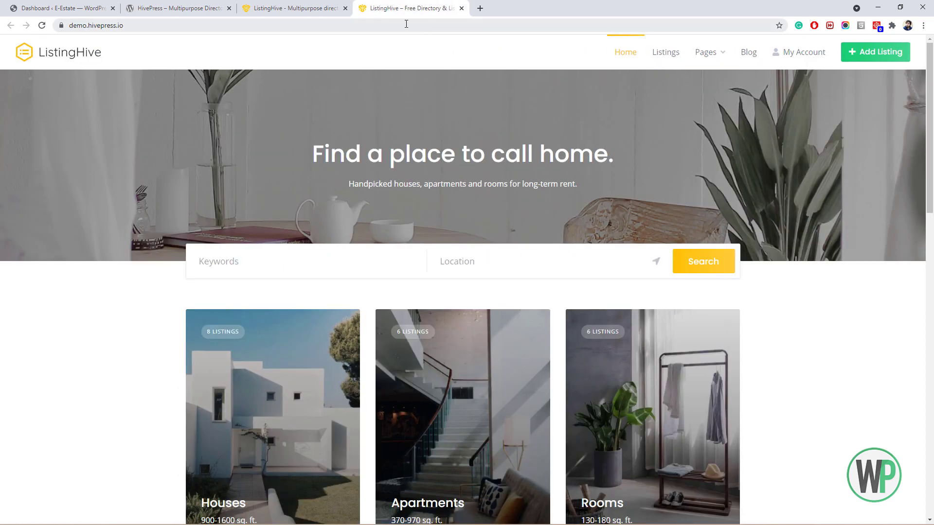
pyautogui.click(311, 7)
pyautogui.rightClick(564, 54)
pyautogui.click(589, 60)
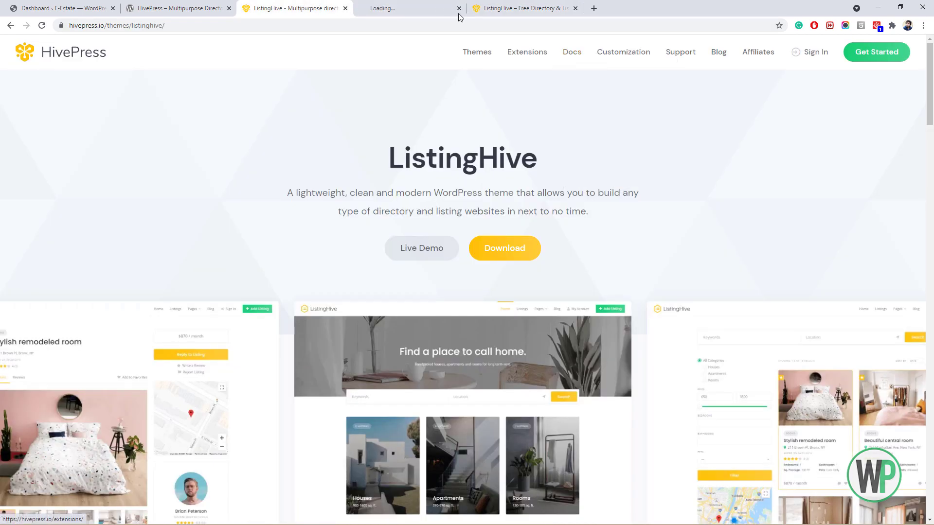
# Close the ListingHive demo, scroll the Installation docs, and return to the E-Estate dashboard.
pyautogui.click(530, 8)
pyautogui.click(575, 8)
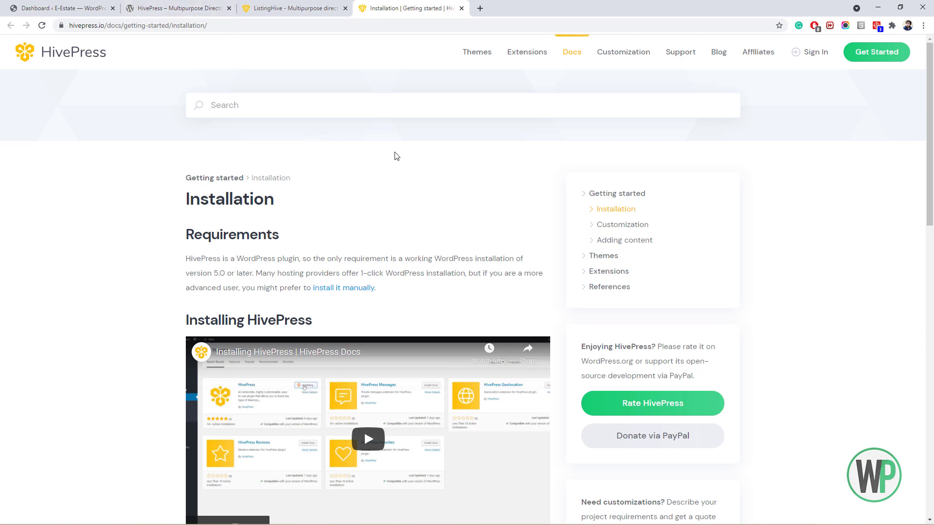
pyautogui.scroll(-10, 404, 165)
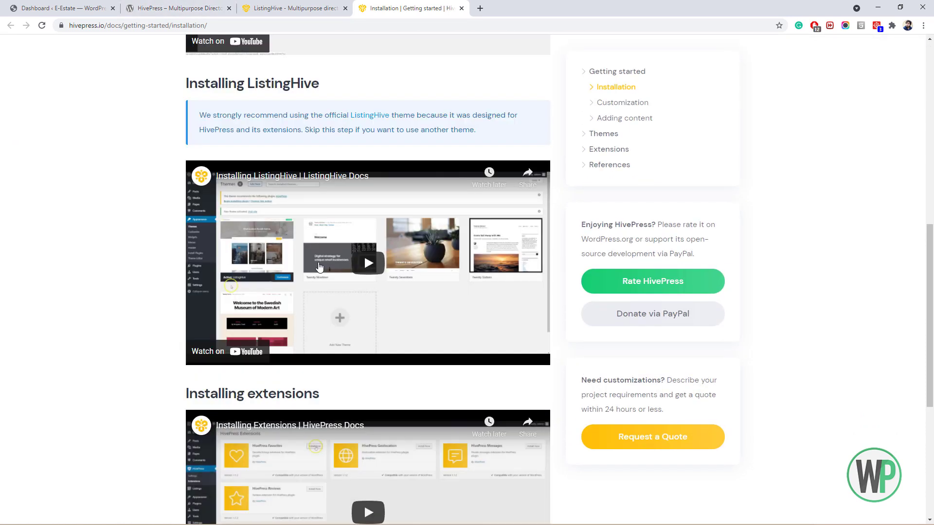
pyautogui.scroll(10, 363, 253)
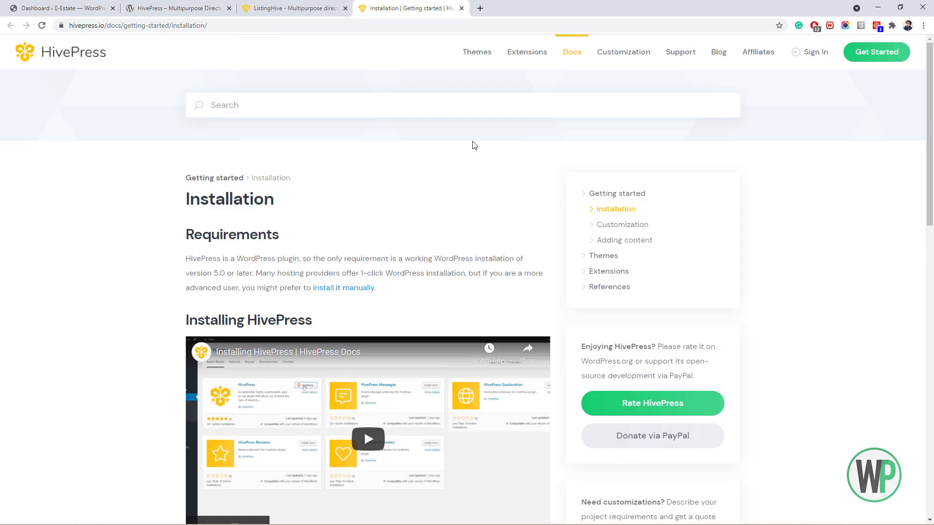
pyautogui.click(94, 4)
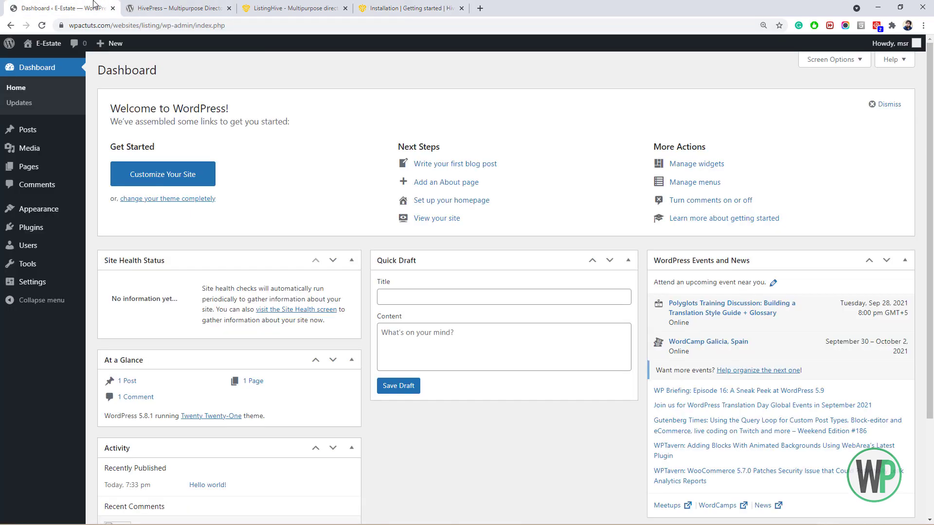
# Search Plugins > Add New for 'hive' and install the main HivePress plugin.
pyautogui.moveTo(62, 231)
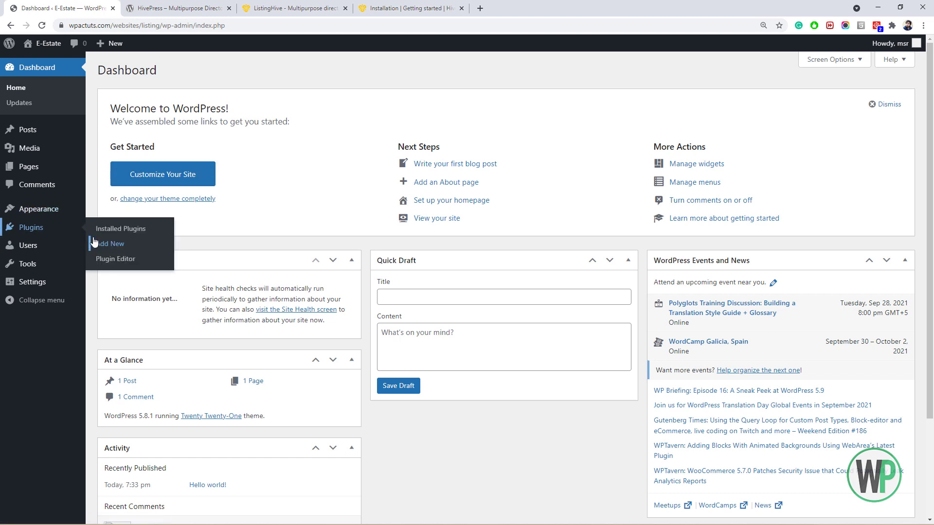
pyautogui.click(111, 244)
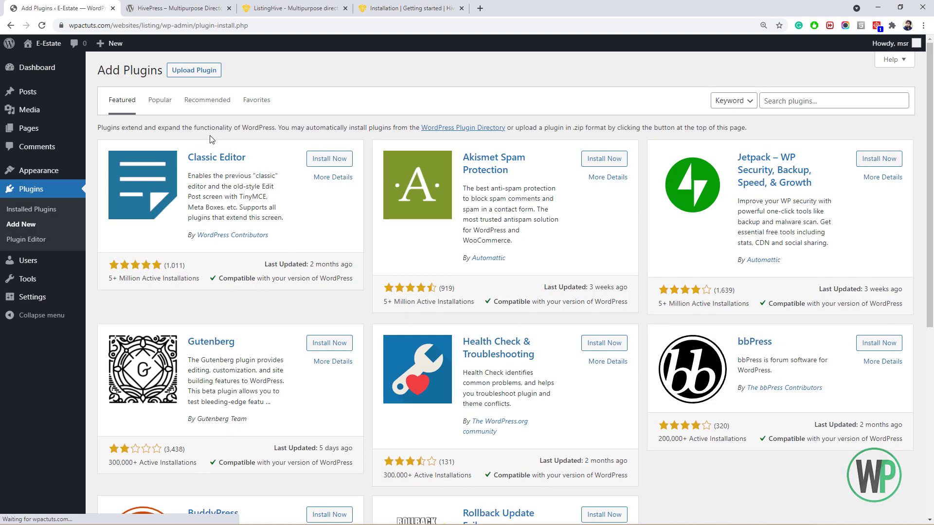
pyautogui.click(761, 101)
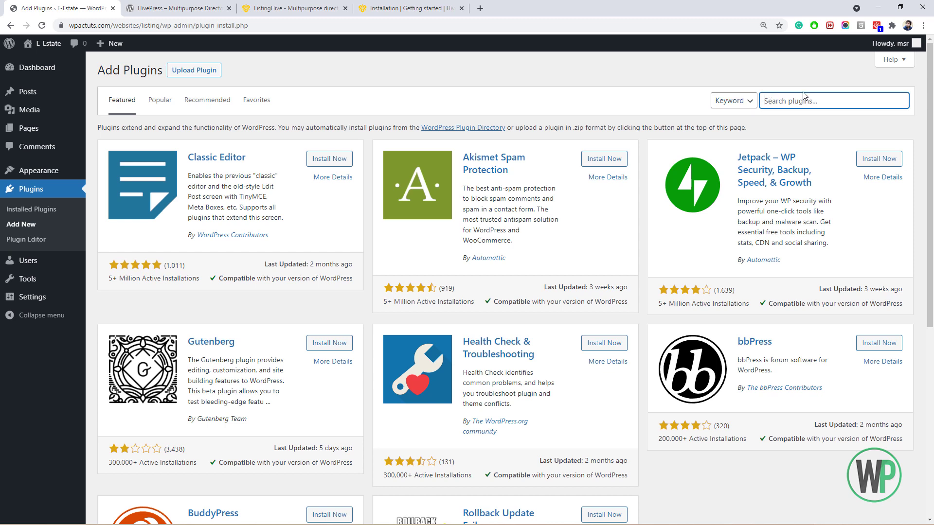
pyautogui.write('hivepress')
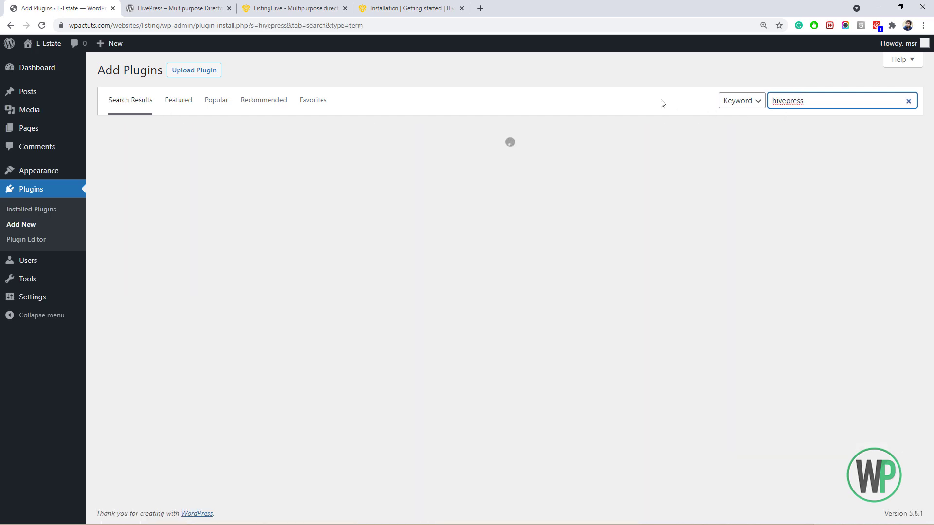
pyautogui.scroll(-1, 317, 156)
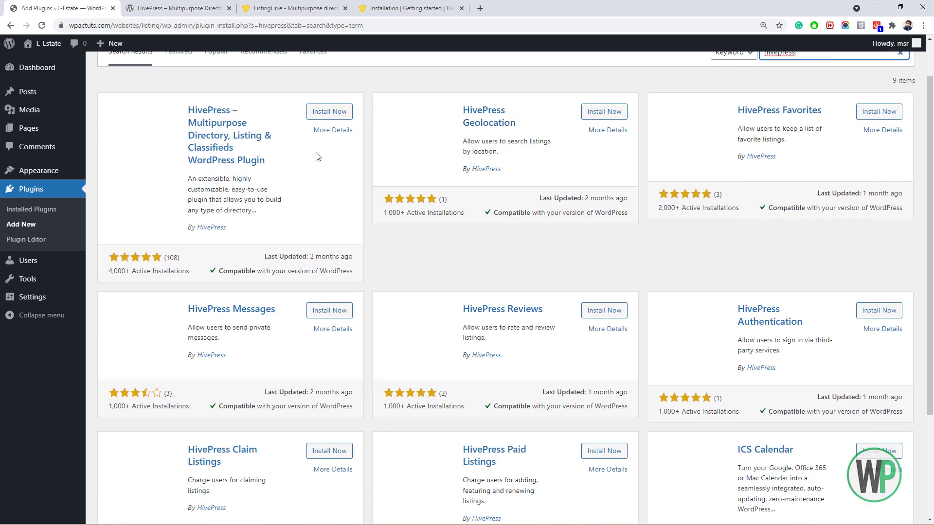
pyautogui.click(317, 111)
# Install the HivePress Geolocation, Favorites and Messages extensions.
pyautogui.scroll(1, 331, 110)
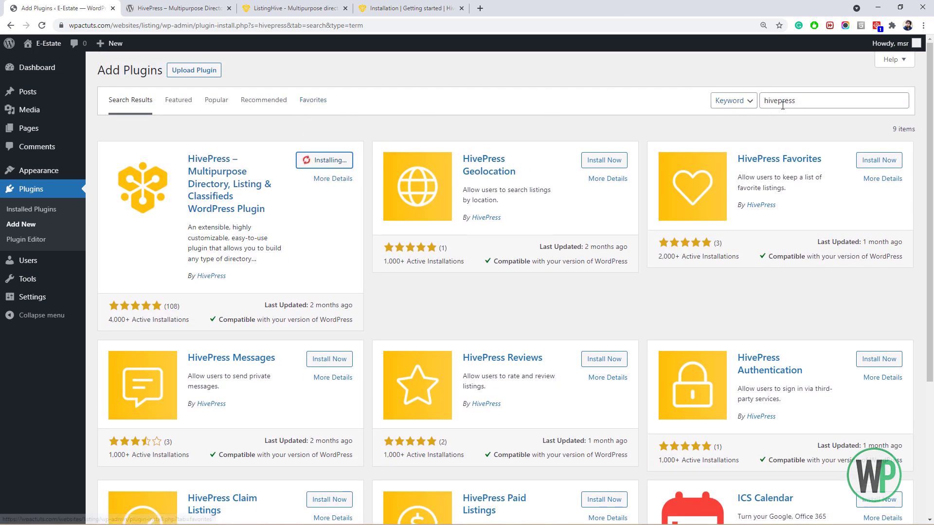
pyautogui.scroll(-2, 480, 232)
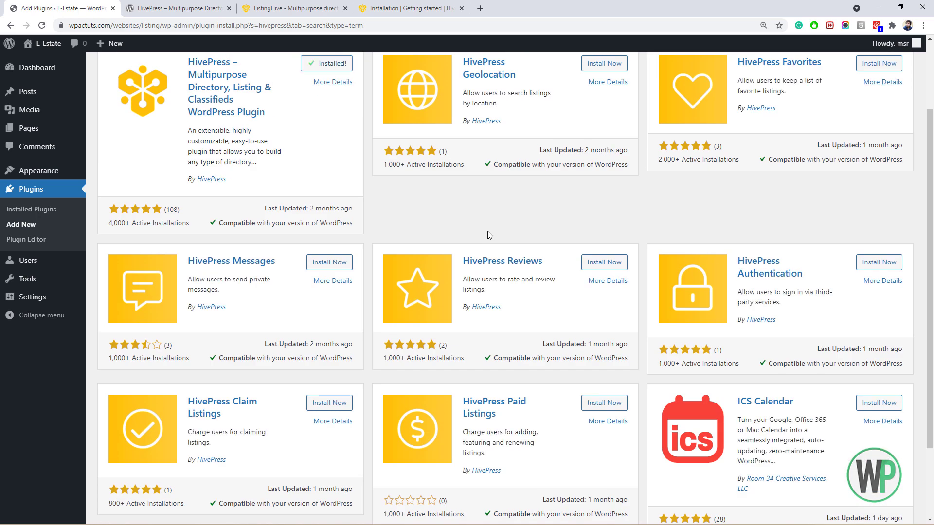
pyautogui.scroll(-2, 446, 267)
pyautogui.scroll(3, 423, 234)
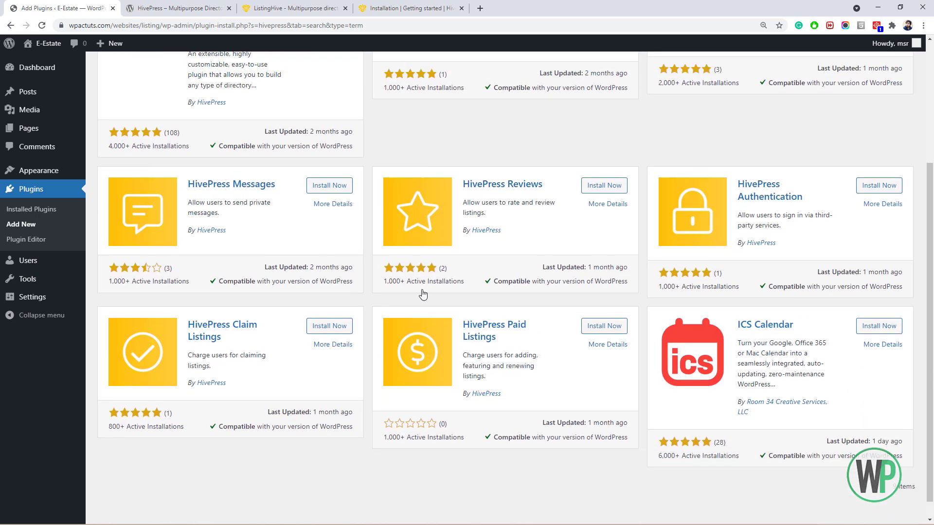
pyautogui.scroll(1, 424, 275)
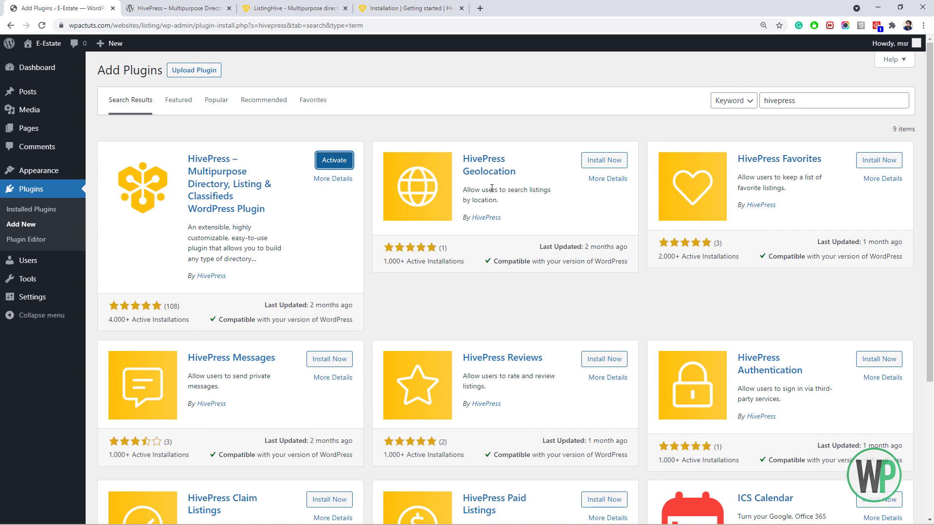
pyautogui.click(599, 163)
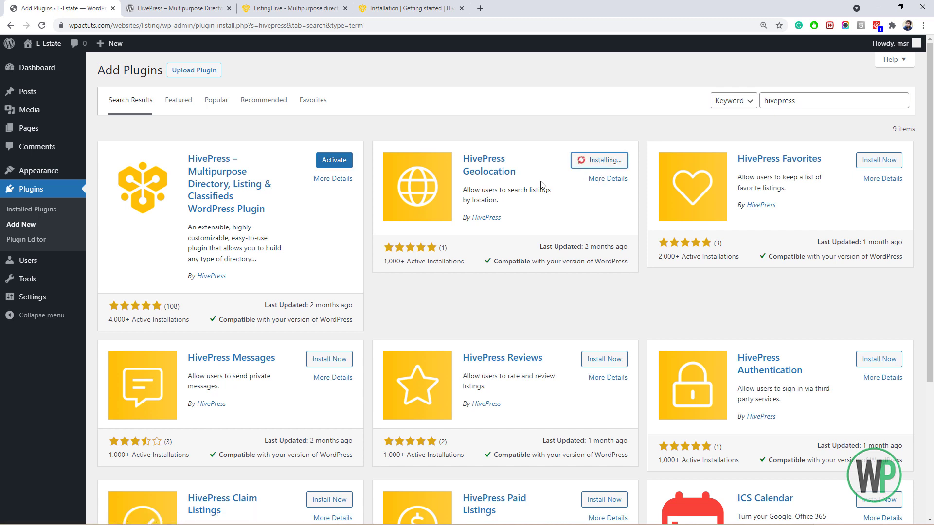
pyautogui.click(873, 164)
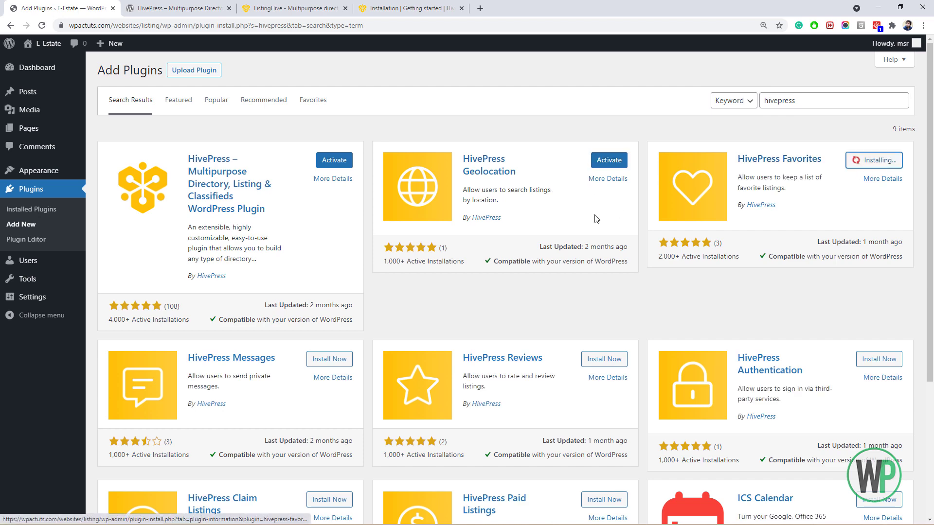
pyautogui.scroll(-3, 266, 279)
pyautogui.scroll(1, 266, 280)
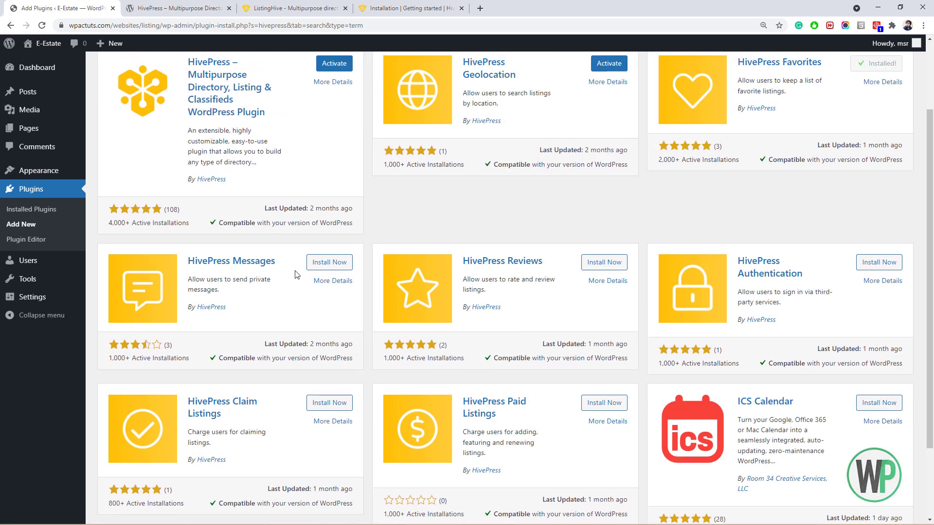
pyautogui.click(310, 265)
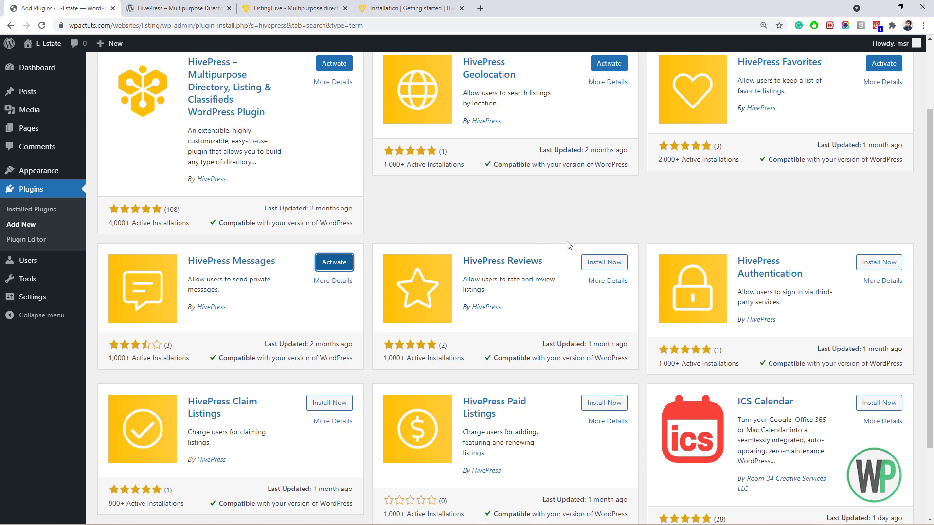
# Install the HivePress Reviews, Authentication and Paid Listings add-ons.
pyautogui.click(603, 265)
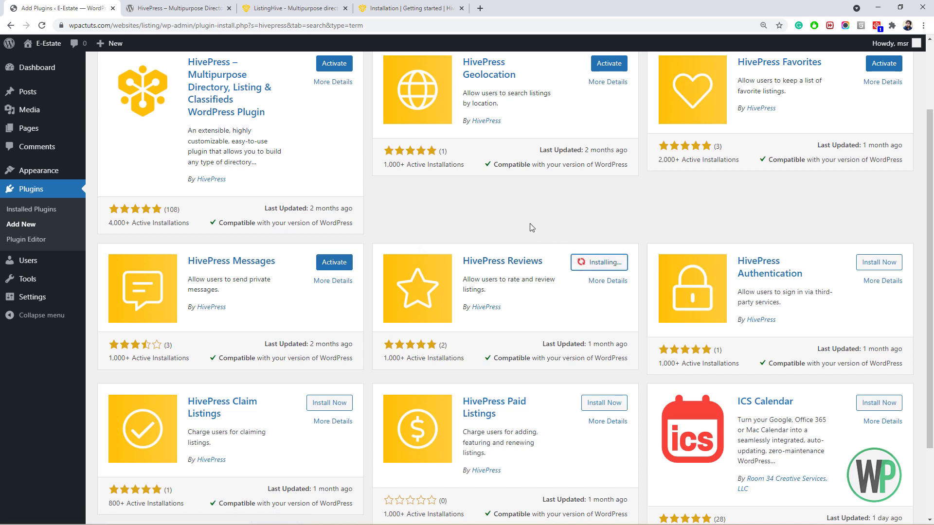
pyautogui.scroll(-1, 530, 221)
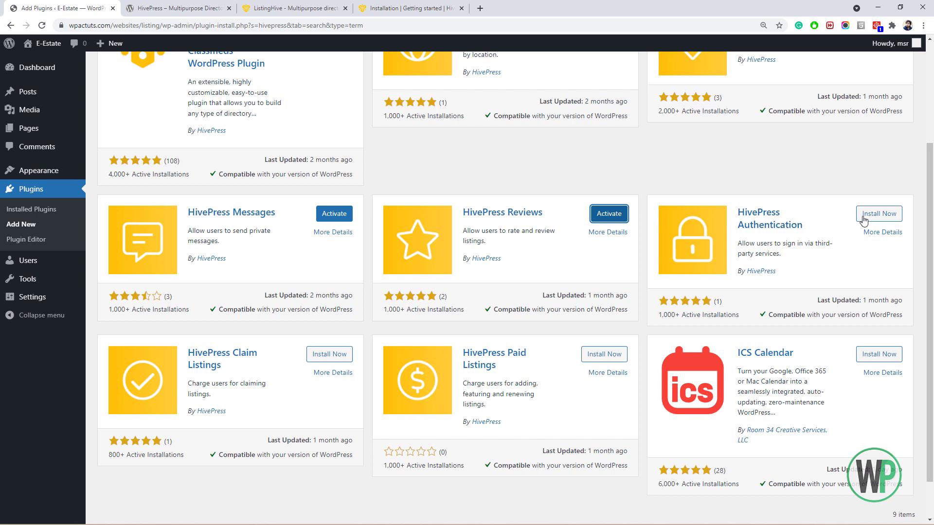
pyautogui.click(878, 213)
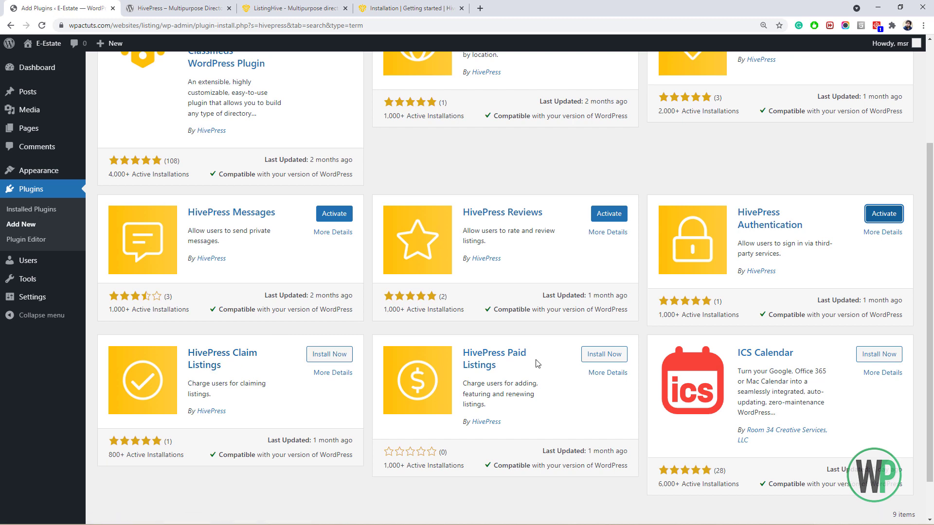
pyautogui.click(591, 360)
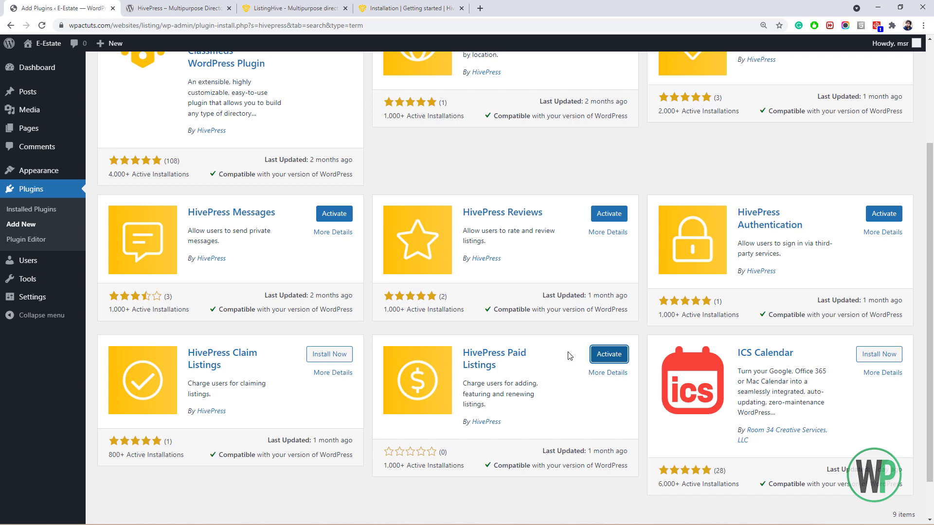
pyautogui.scroll(3, 535, 243)
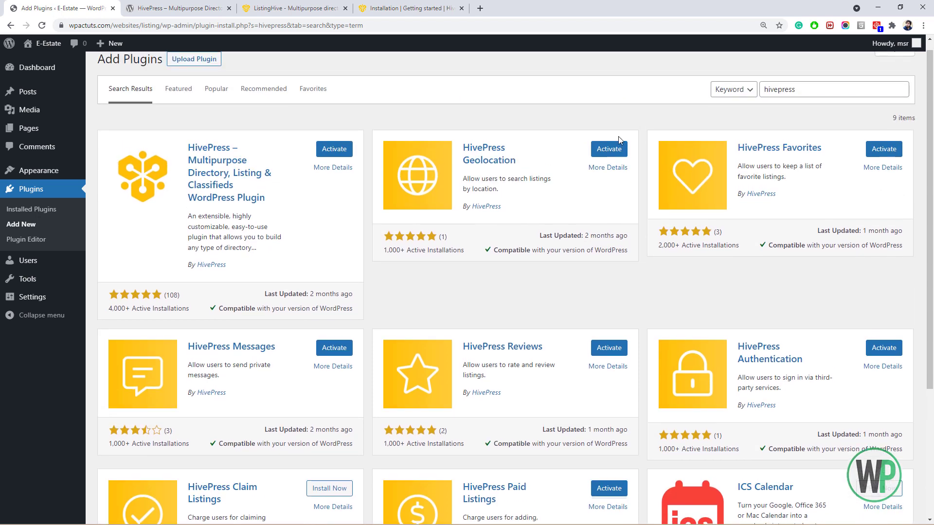
# Open the HivePress Extensions page in a new tab and close the Installation docs tab.
pyautogui.click(339, 5)
pyautogui.rightClick(522, 55)
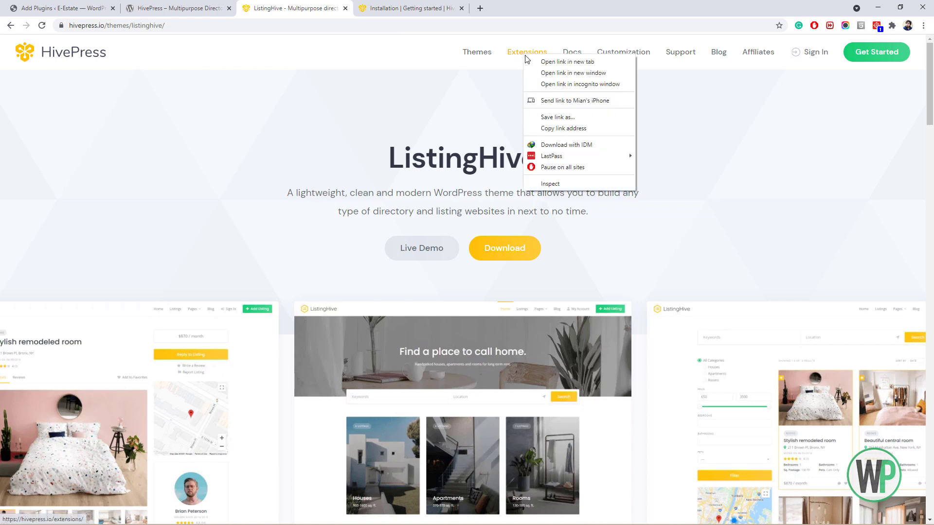
pyautogui.click(549, 63)
pyautogui.click(535, 9)
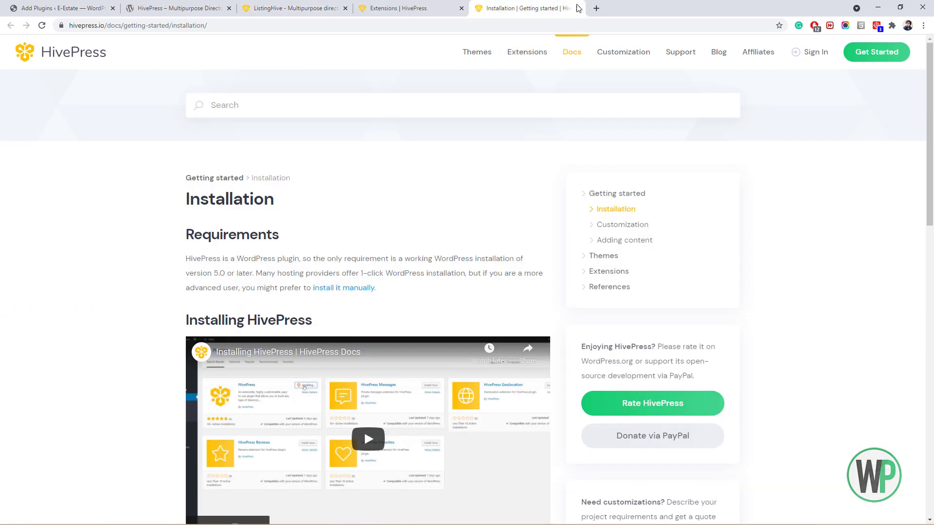
pyautogui.click(578, 8)
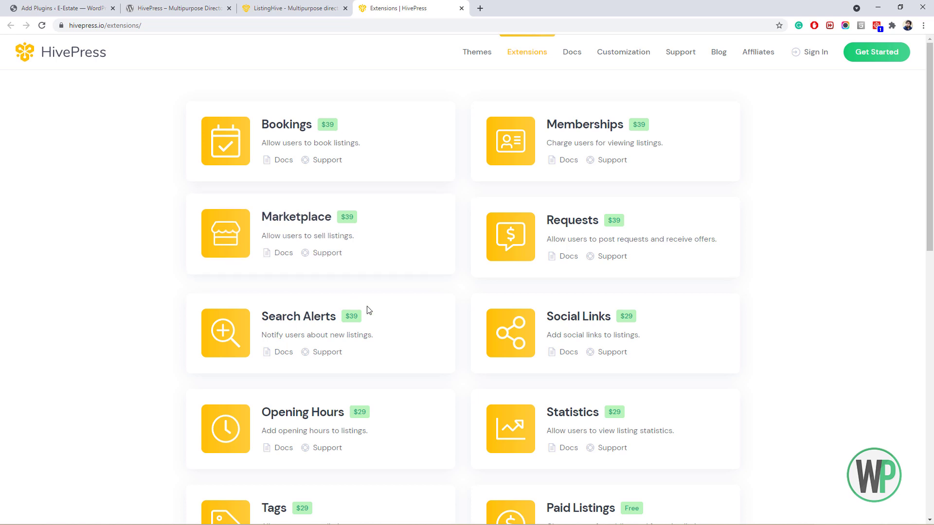
# Browse the HivePress extensions list, then close it and return to the 'hivepress' plugin search results.
pyautogui.scroll(-3, 488, 311)
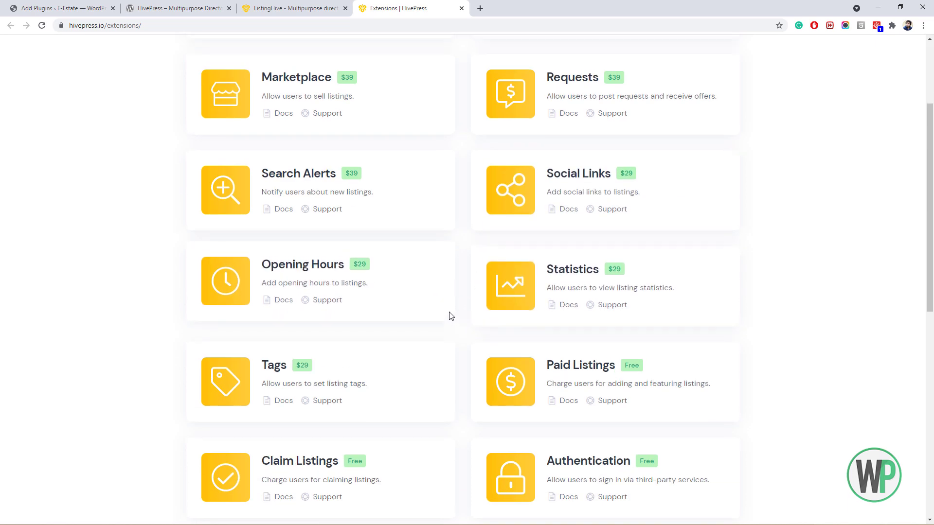
pyautogui.scroll(-2, 448, 317)
pyautogui.scroll(5, 422, 276)
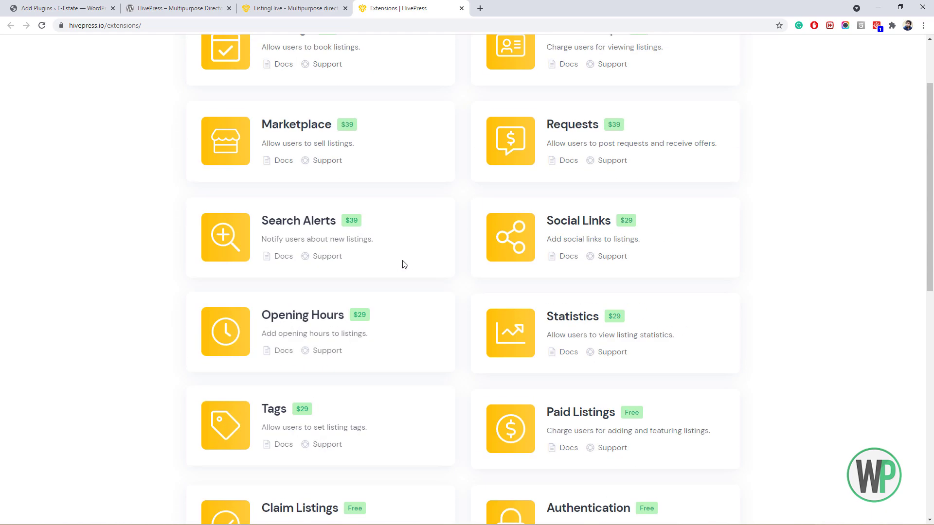
pyautogui.click(461, 9)
pyautogui.click(59, 8)
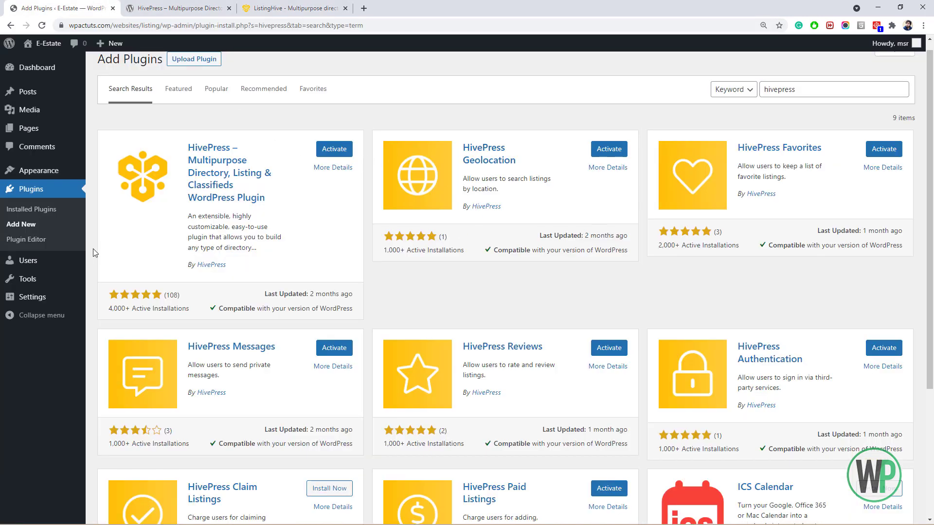
# Activate core HivePress, then bulk-activate its six add-ons while excluding WP Reset.
pyautogui.click(53, 215)
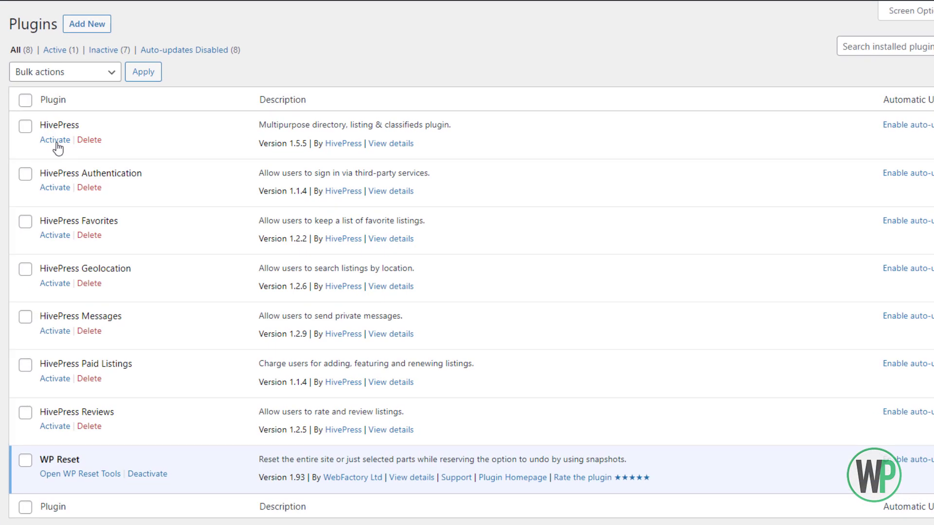
pyautogui.click(55, 142)
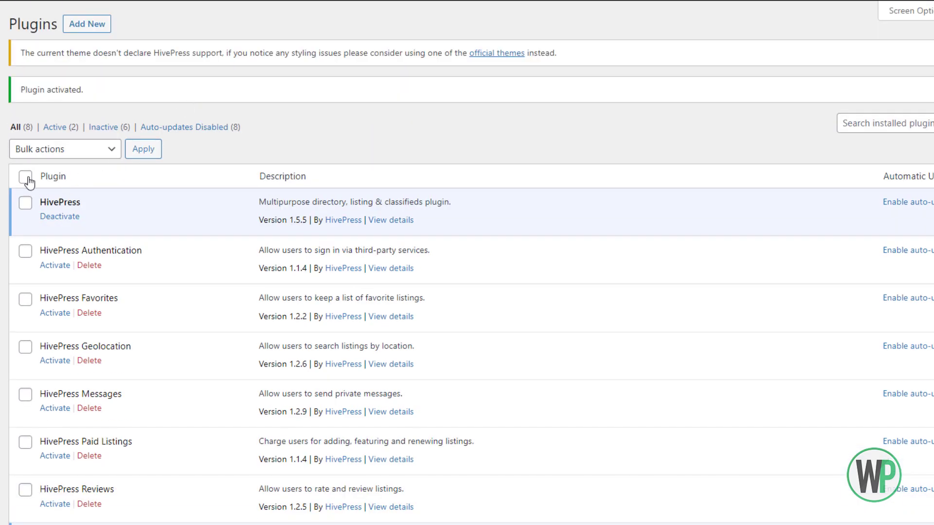
pyautogui.click(25, 176)
pyautogui.scroll(-2, 36, 276)
pyautogui.click(25, 439)
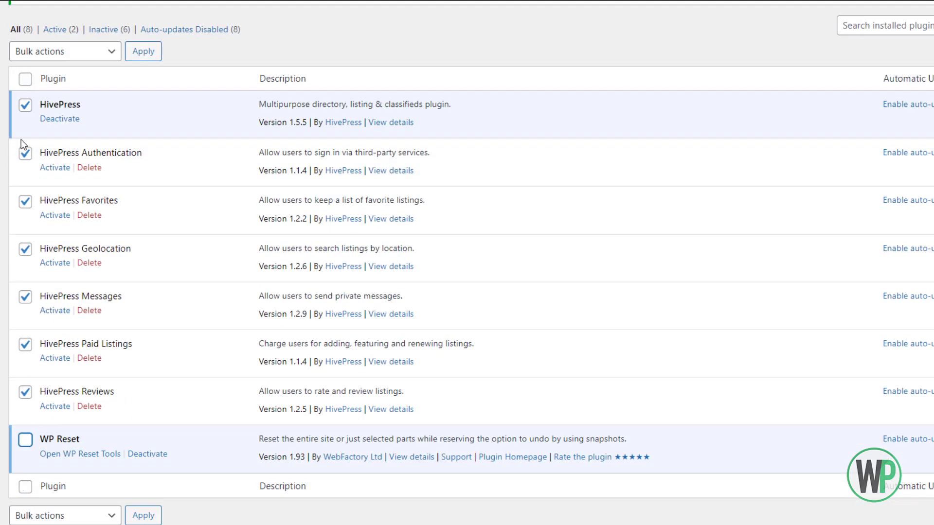
pyautogui.click(29, 111)
pyautogui.click(52, 54)
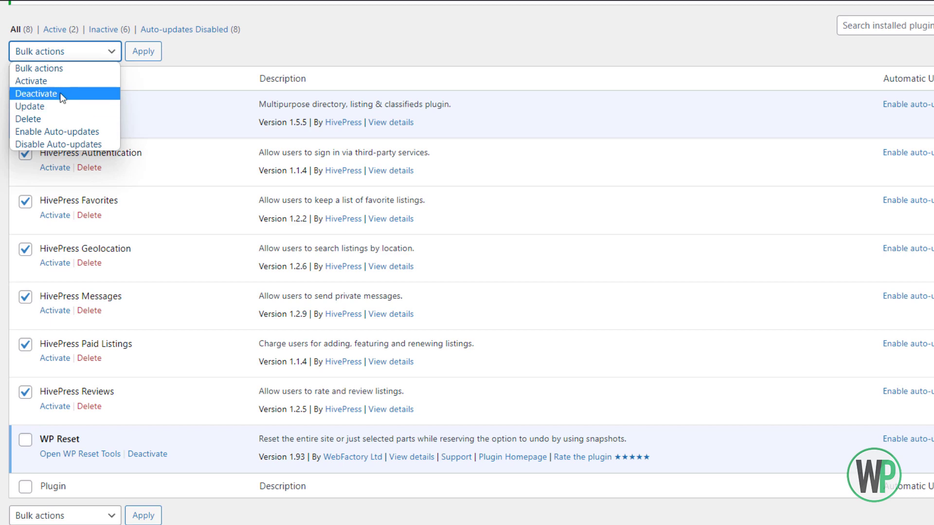
pyautogui.click(60, 86)
pyautogui.click(142, 53)
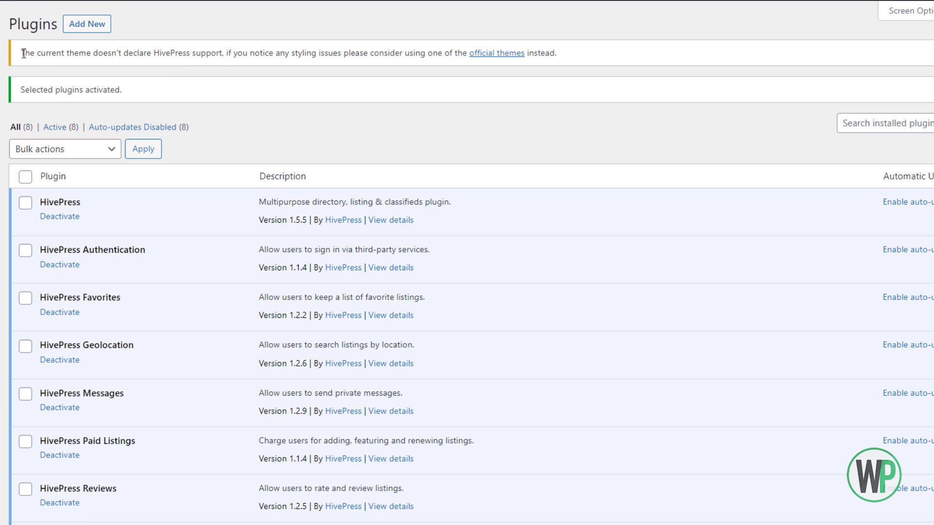
pyautogui.moveTo(23, 53); pyautogui.dragTo(553, 55)
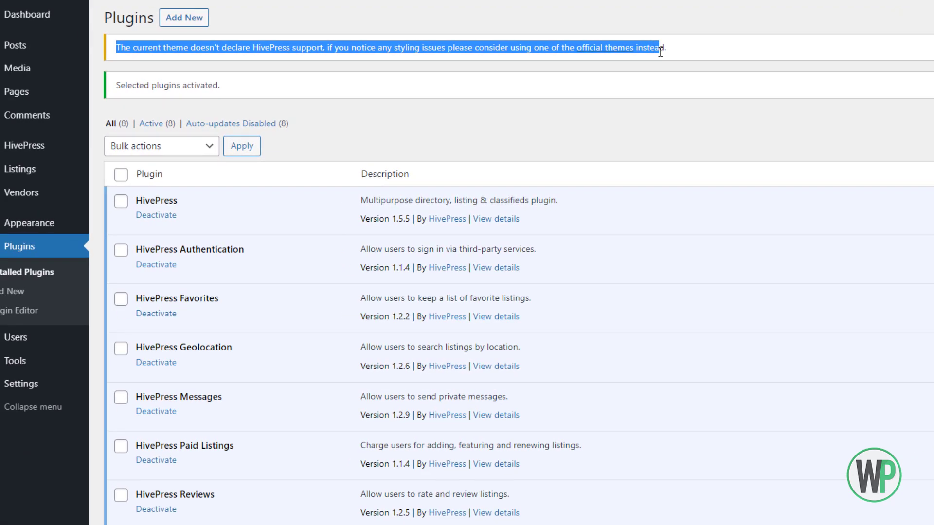
# Open HivePress > Settings, showing Listings defaults of 8 regular and 2 featured per page.
pyautogui.click(703, 54)
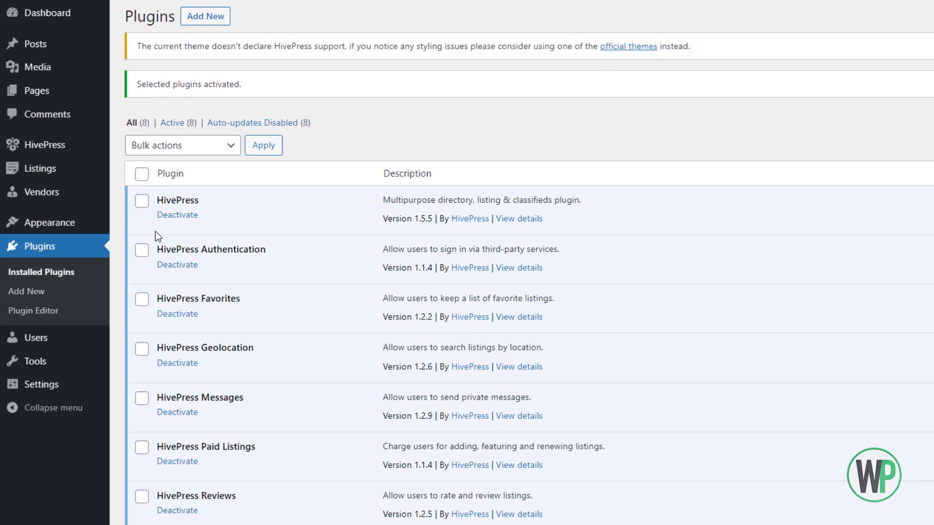
pyautogui.moveTo(66, 151)
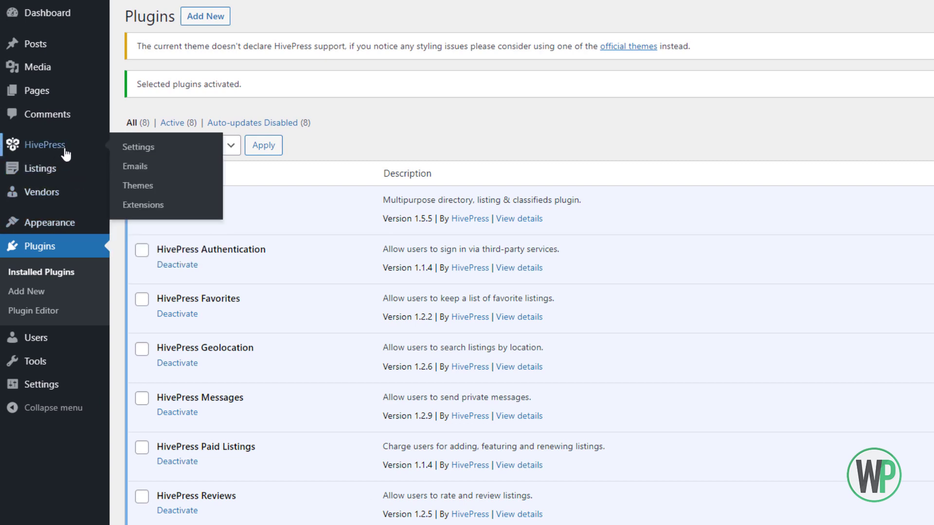
pyautogui.moveTo(59, 174)
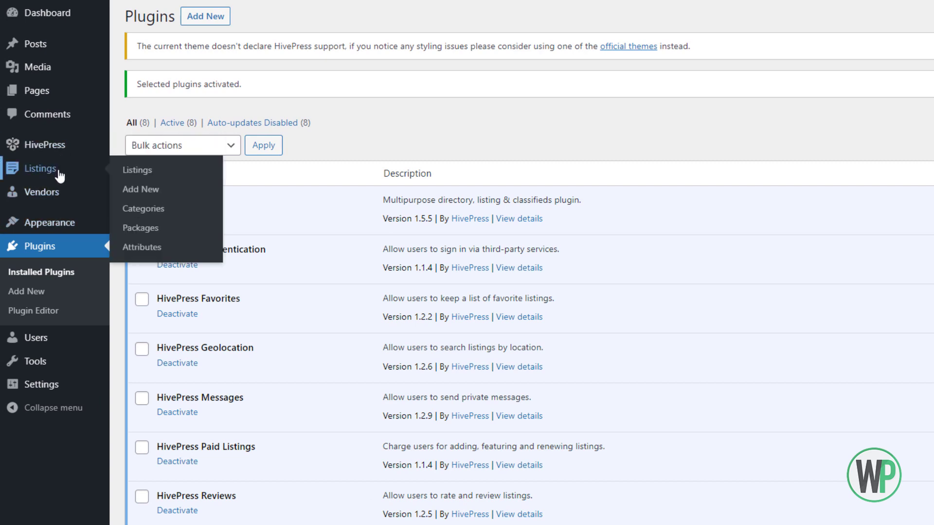
pyautogui.moveTo(59, 196)
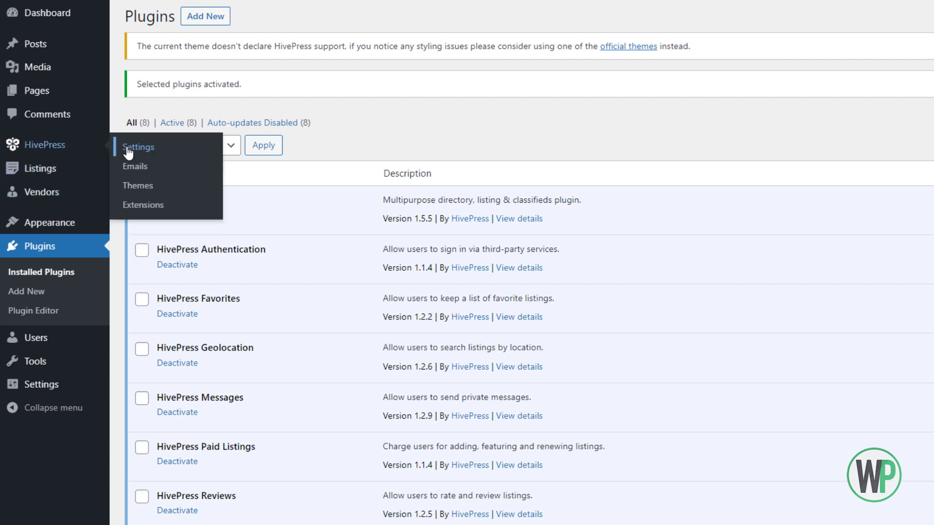
pyautogui.click(128, 152)
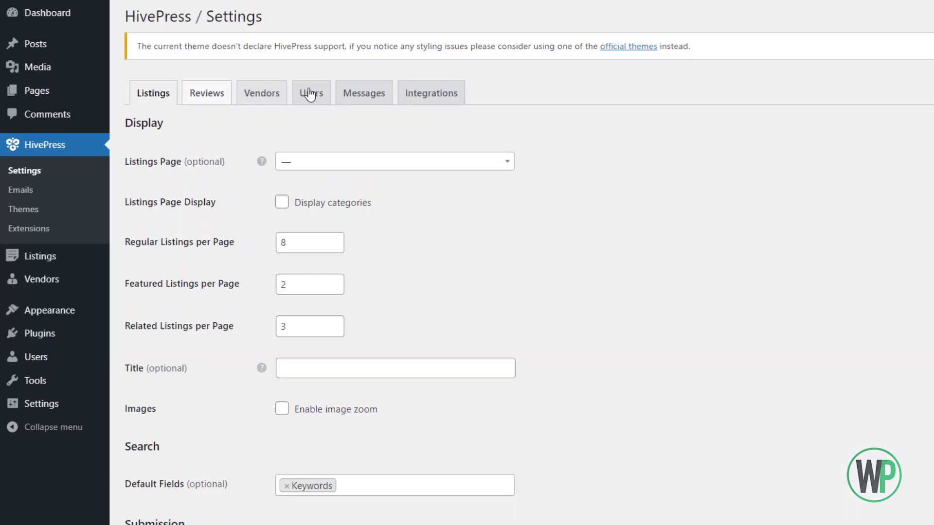
pyautogui.moveTo(165, 167)
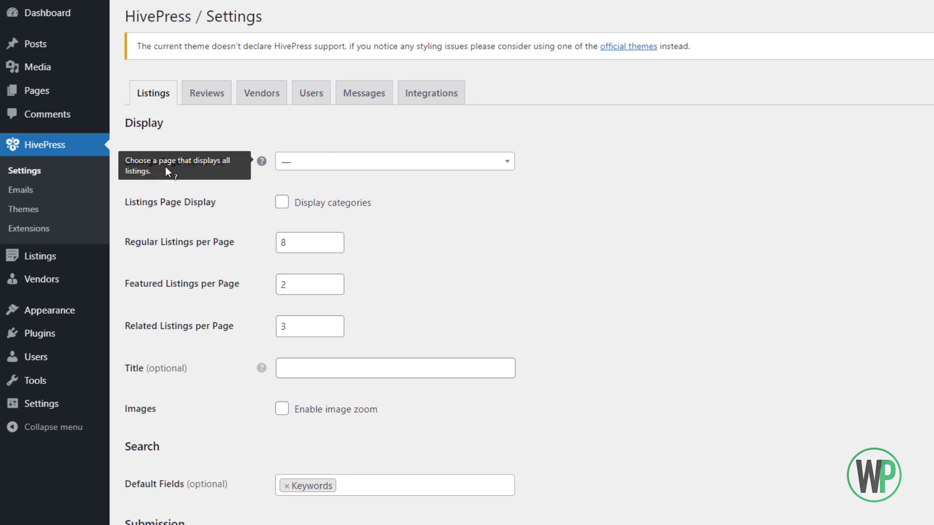
# Install the ListingHive 1.2.3 theme from HivePress Themes and activate it.
pyautogui.click(47, 211)
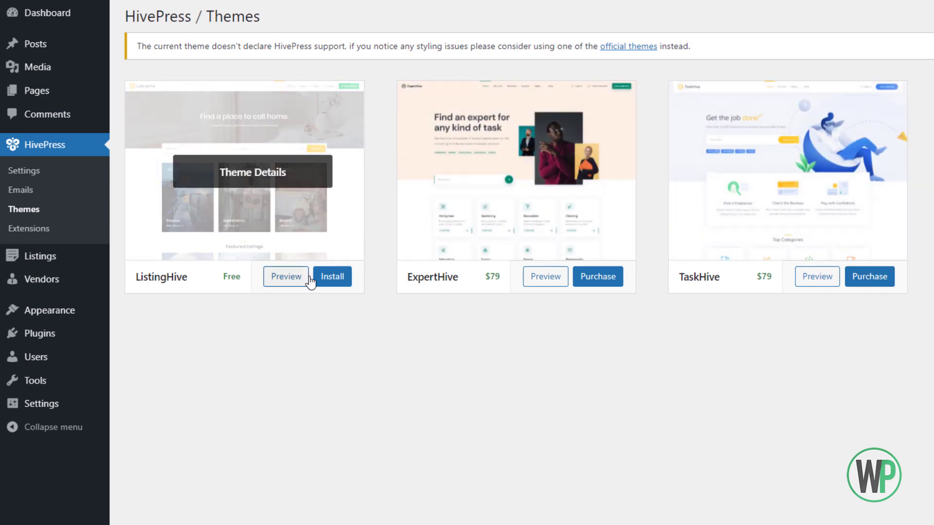
pyautogui.click(327, 281)
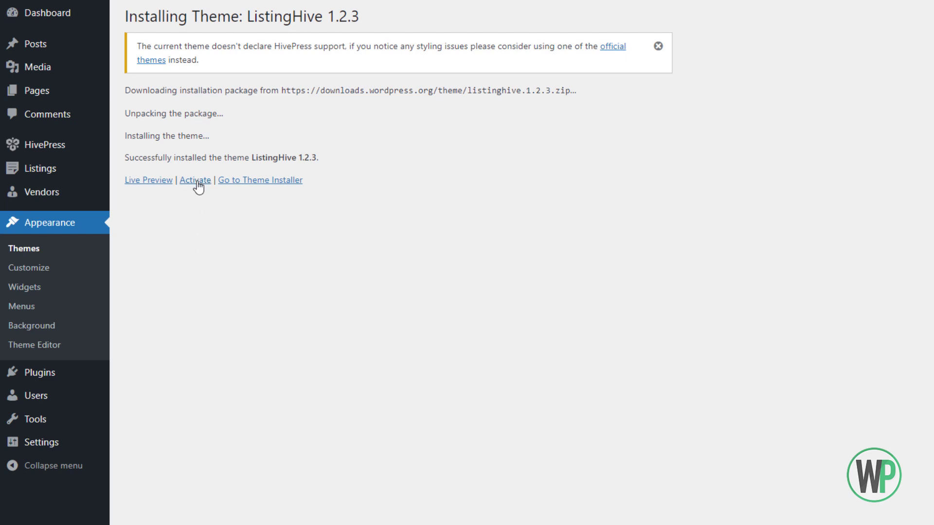
pyautogui.click(194, 182)
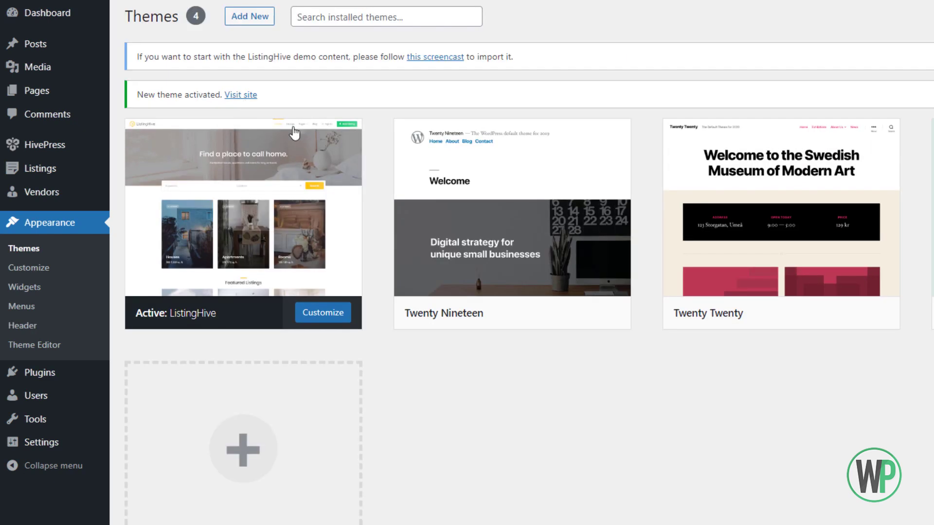
# Reopen HivePress Settings, leave the Listings Page unset, and review the Listings options.
pyautogui.moveTo(327, 180)
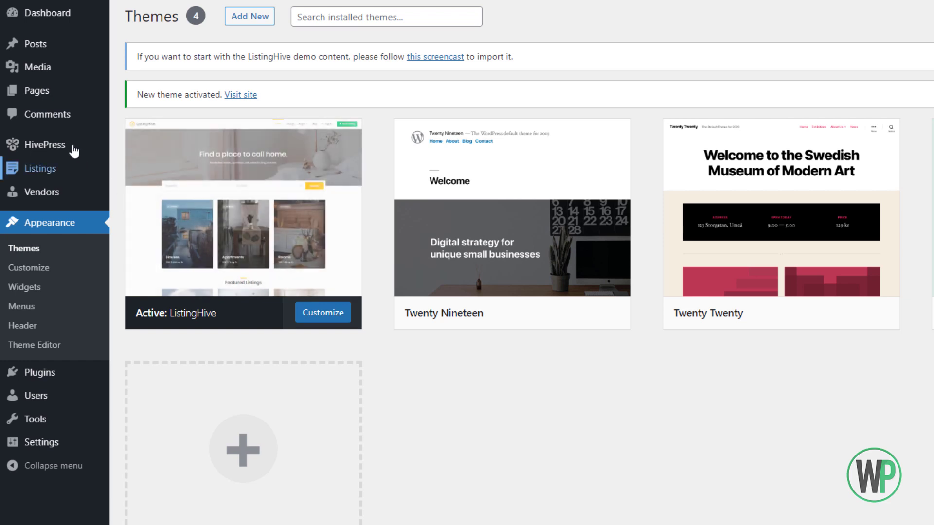
pyautogui.moveTo(70, 146)
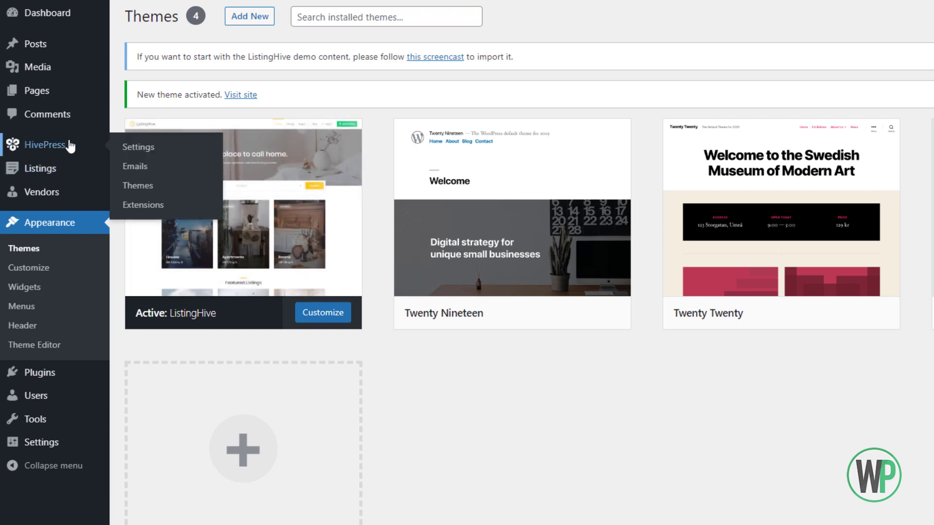
pyautogui.click(147, 154)
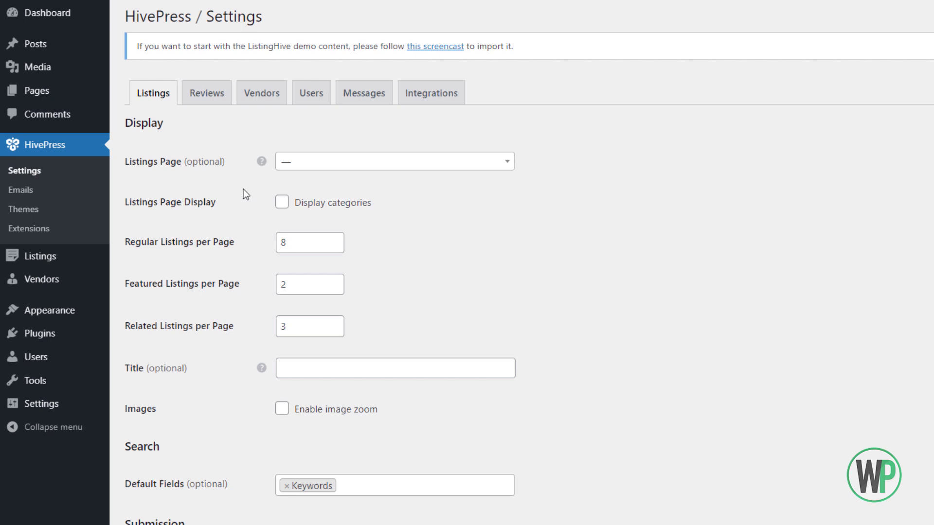
pyautogui.click(327, 165)
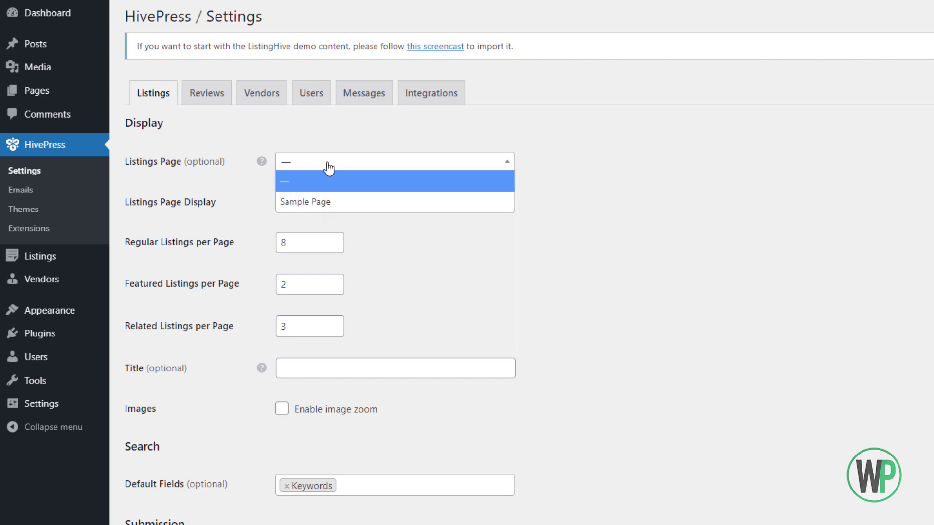
pyautogui.click(223, 174)
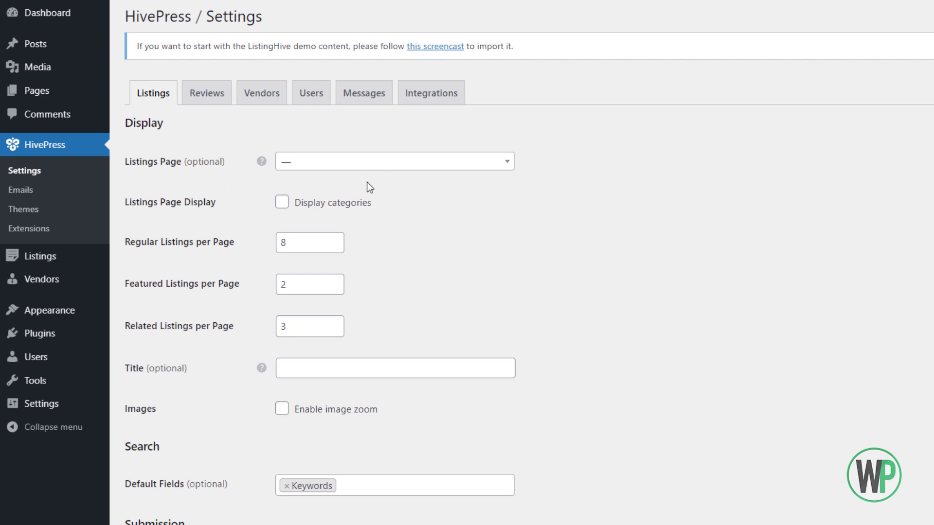
pyautogui.scroll(-4, 345, 173)
pyautogui.scroll(-9, 350, 174)
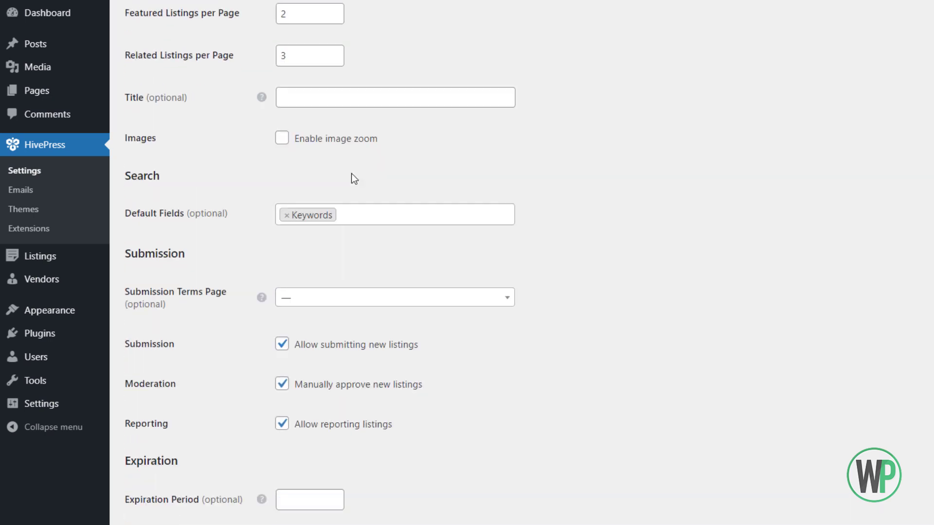
pyautogui.scroll(13, 355, 168)
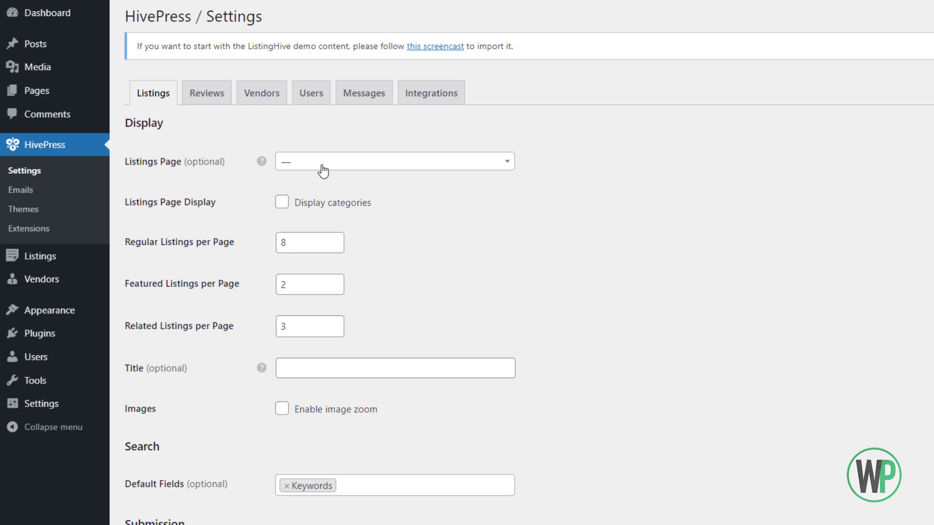
pyautogui.scroll(-1, 311, 171)
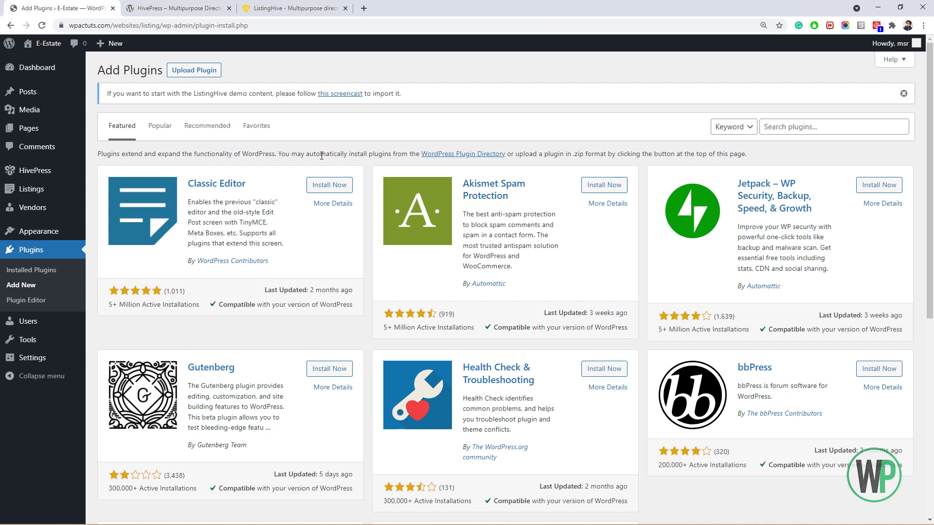
# Search plugins for 'woocommerce', then install and activate WooCommerce.
pyautogui.click(876, 121)
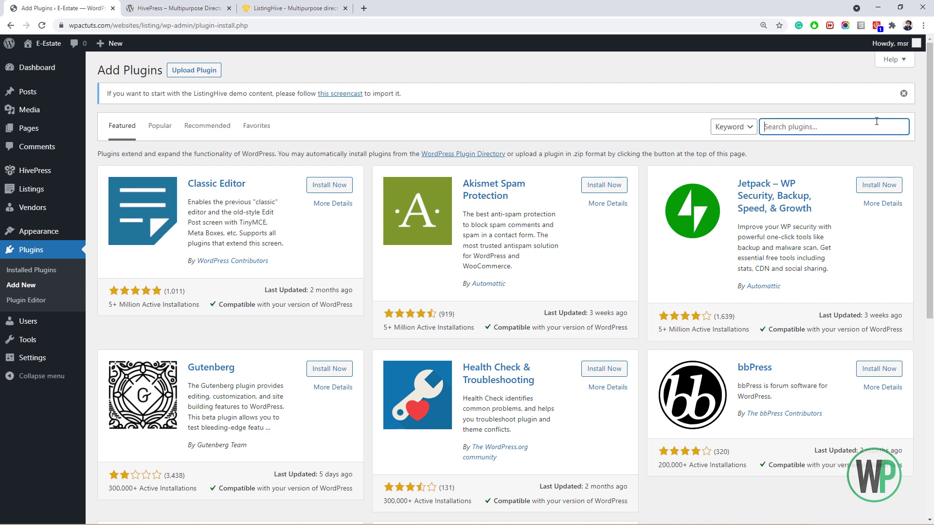
pyautogui.write('woocommerce')
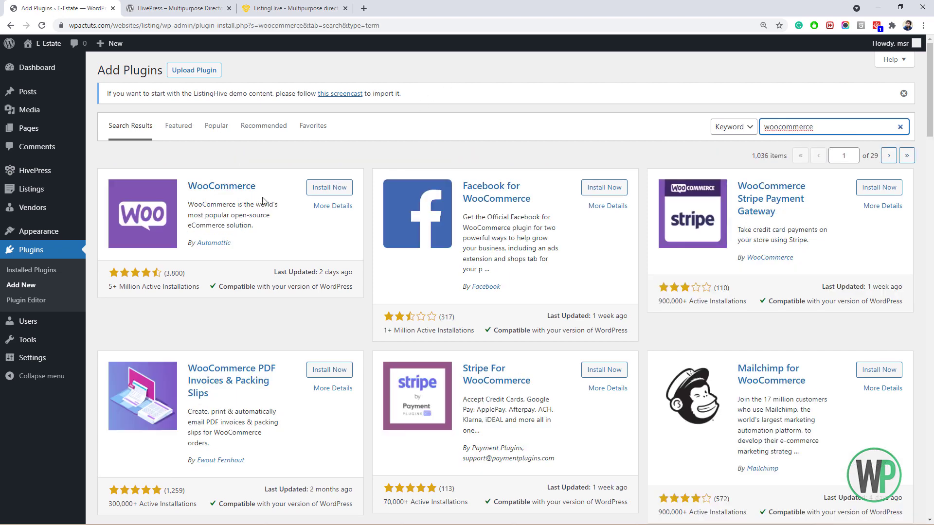
pyautogui.click(314, 189)
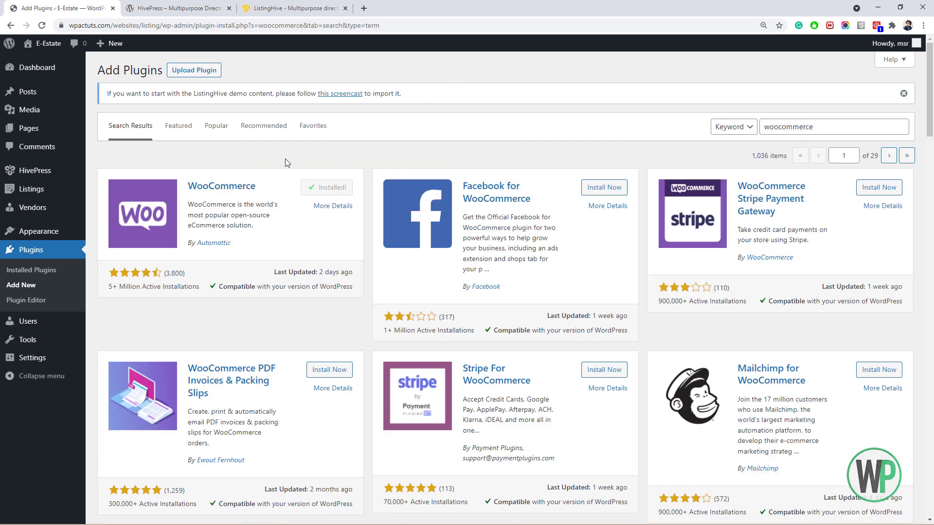
pyautogui.click(340, 192)
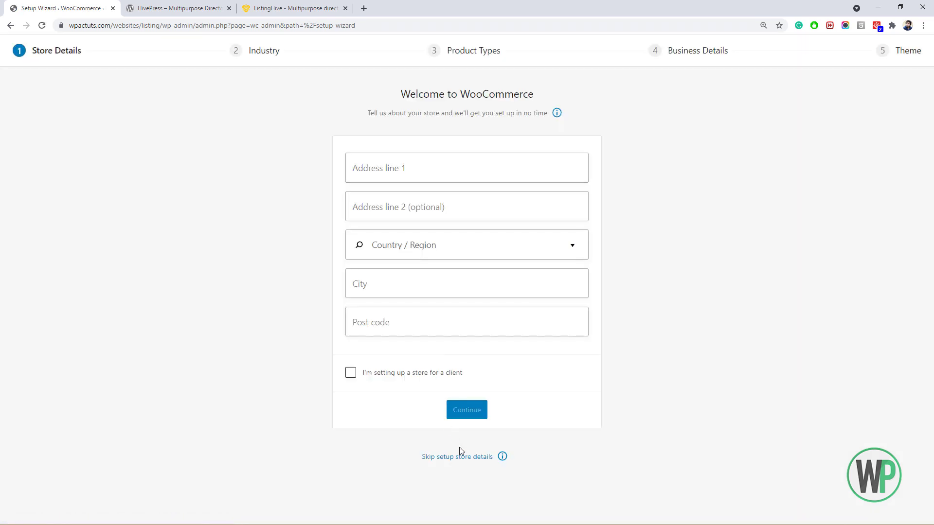
# Enter store details: 123 Lahor, Lahore, Pakistan — Punjab, post code 12345.
pyautogui.click(415, 172)
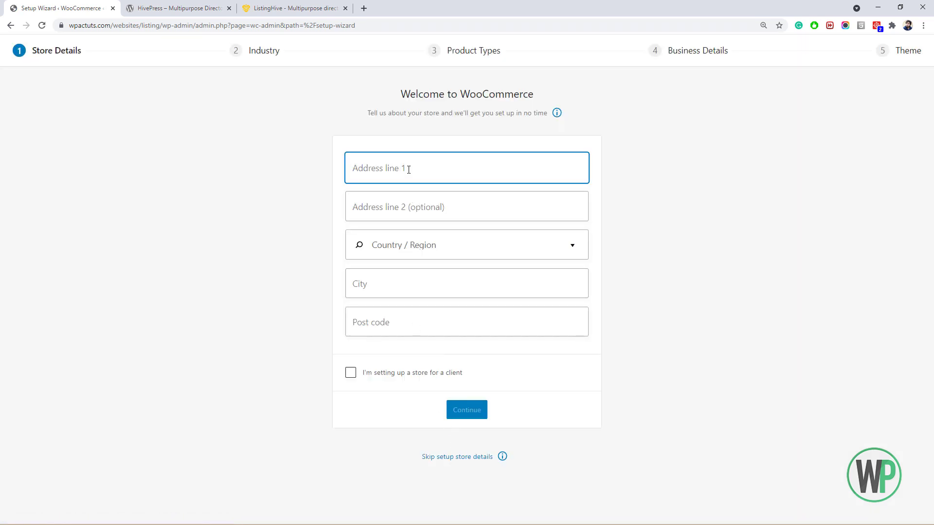
pyautogui.write('123 Lahor')
pyautogui.press('Tab')
pyautogui.press('Tab')
pyautogui.press('Tab')
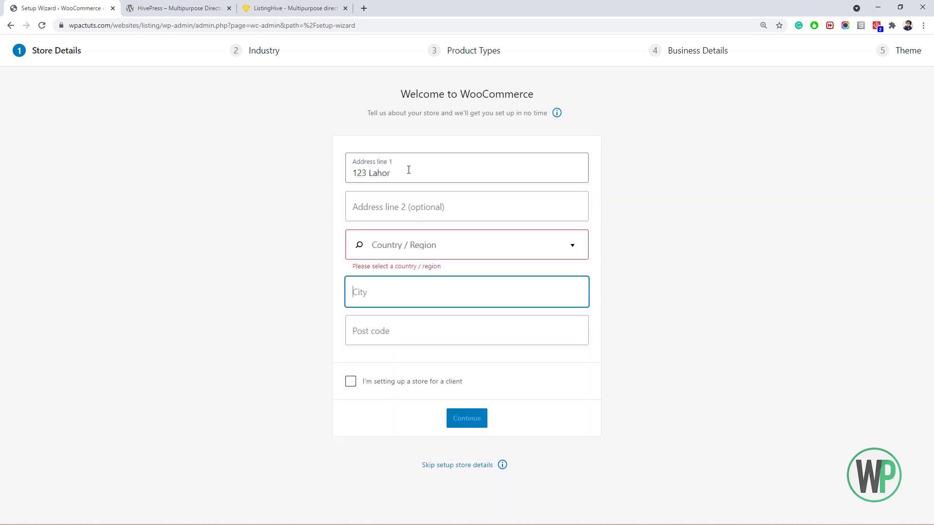
pyautogui.click(453, 243)
pyautogui.write('pakis')
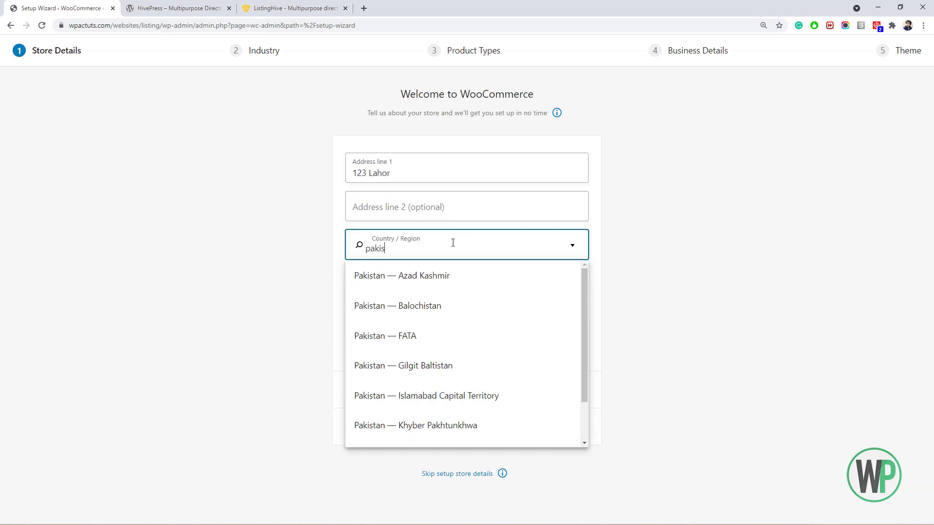
pyautogui.scroll(-2, 573, 425)
pyautogui.click(544, 403)
pyautogui.click(435, 285)
pyautogui.write('Lahore')
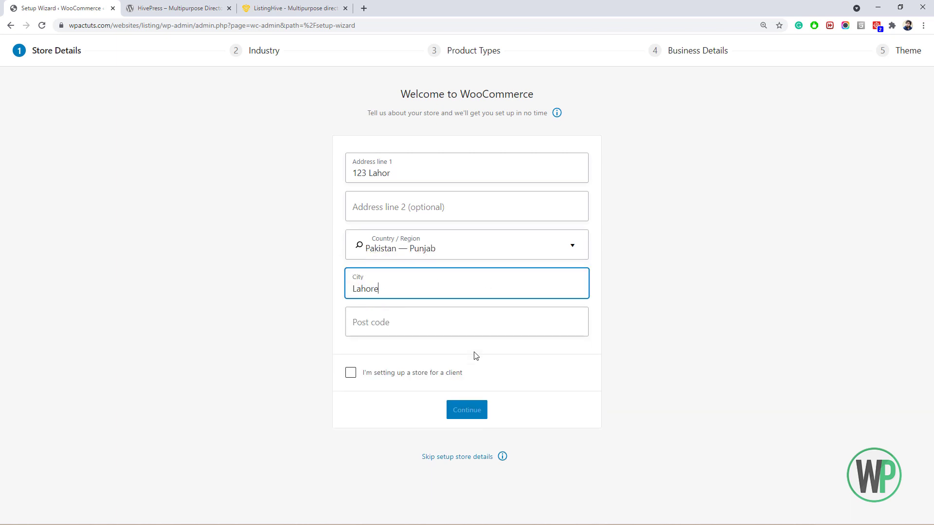
pyautogui.click(384, 323)
pyautogui.write('12345')
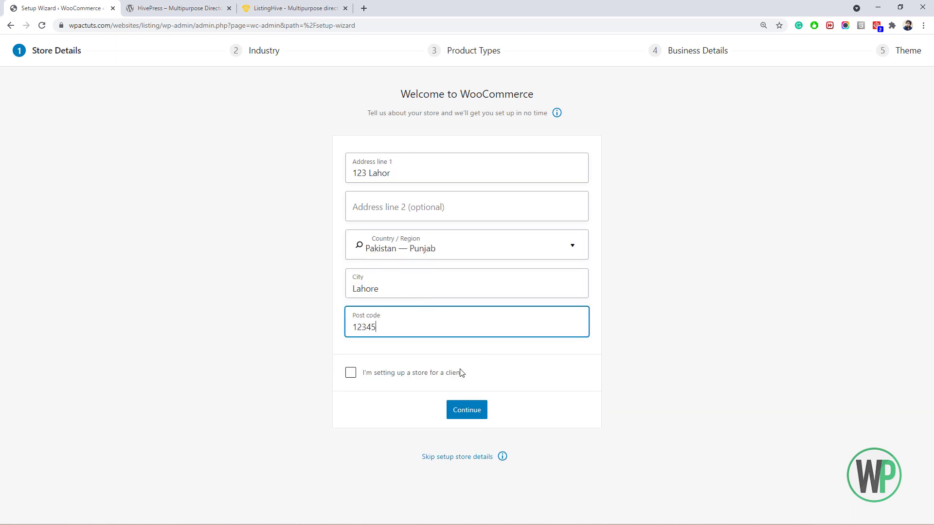
pyautogui.click(464, 410)
# Dismiss the WooCommerce prompt and set the industry to Other, described as 'Listing'.
pyautogui.click(578, 303)
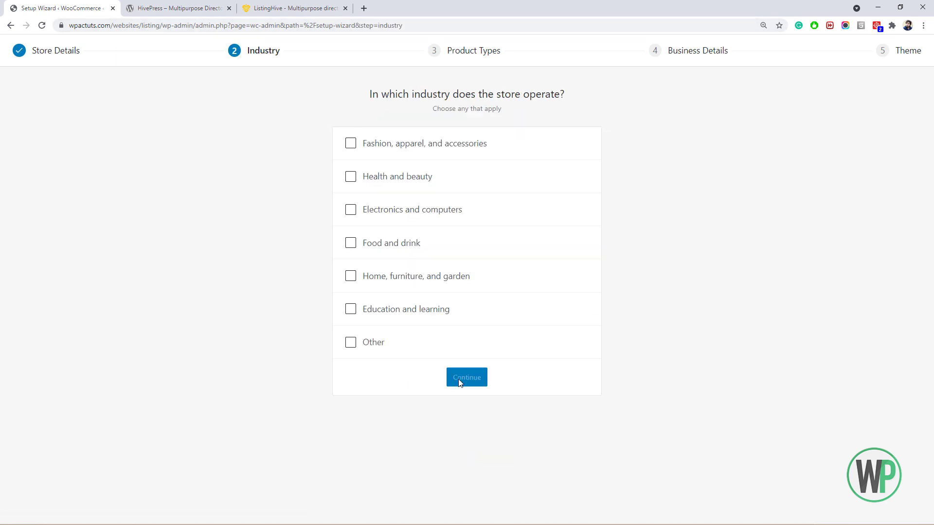
pyautogui.click(377, 339)
pyautogui.click(397, 363)
pyautogui.write('Listing')
pyautogui.click(453, 418)
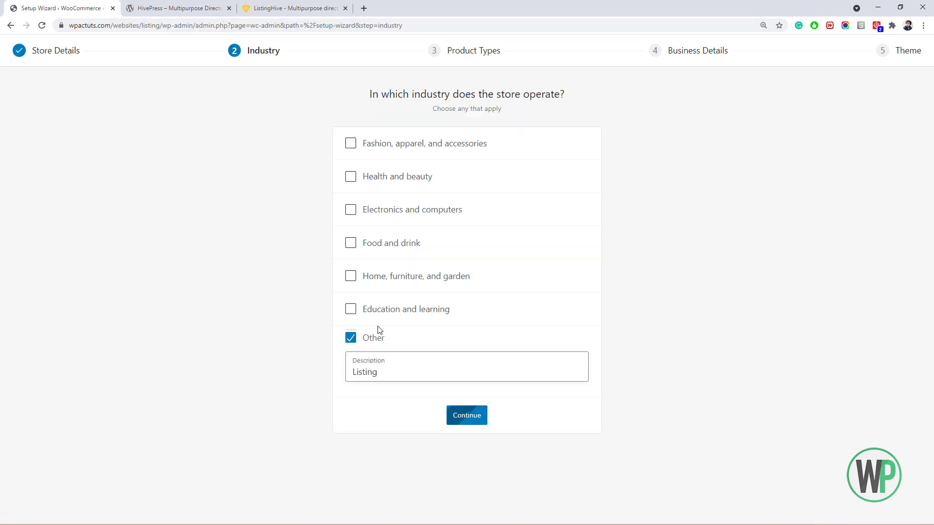
# Answer no products yet and no other sales channels, decline free features, and keep ListingHive.
pyautogui.click(460, 378)
pyautogui.click(454, 209)
pyautogui.click(435, 240)
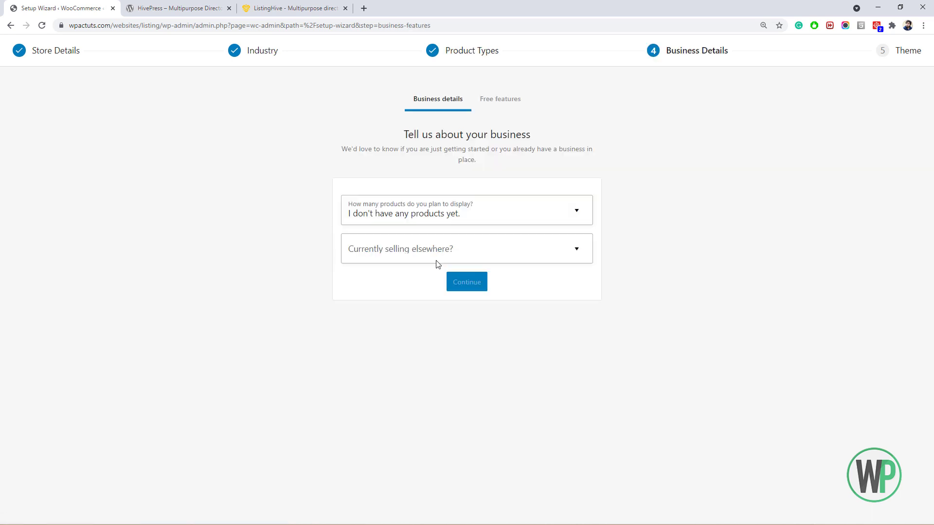
pyautogui.click(436, 251)
pyautogui.click(436, 279)
pyautogui.click(460, 282)
pyautogui.click(382, 307)
pyautogui.click(451, 347)
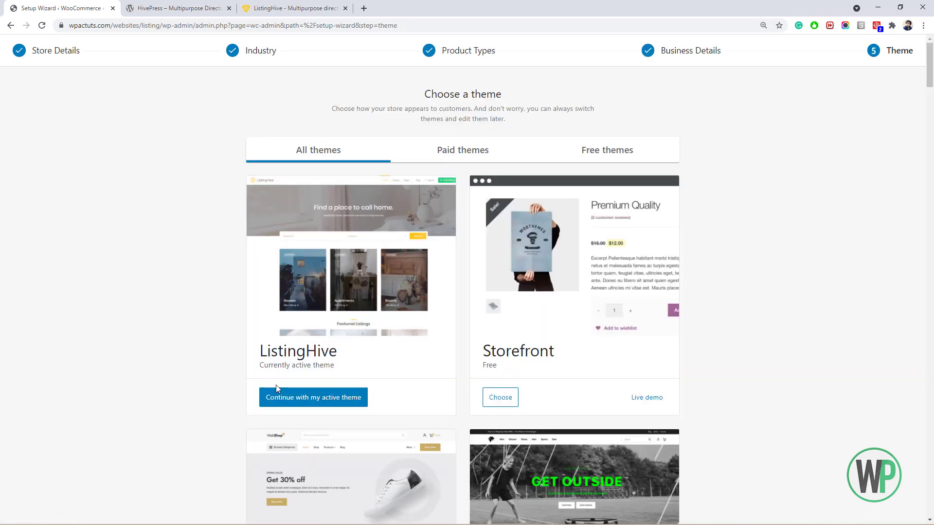
pyautogui.click(304, 401)
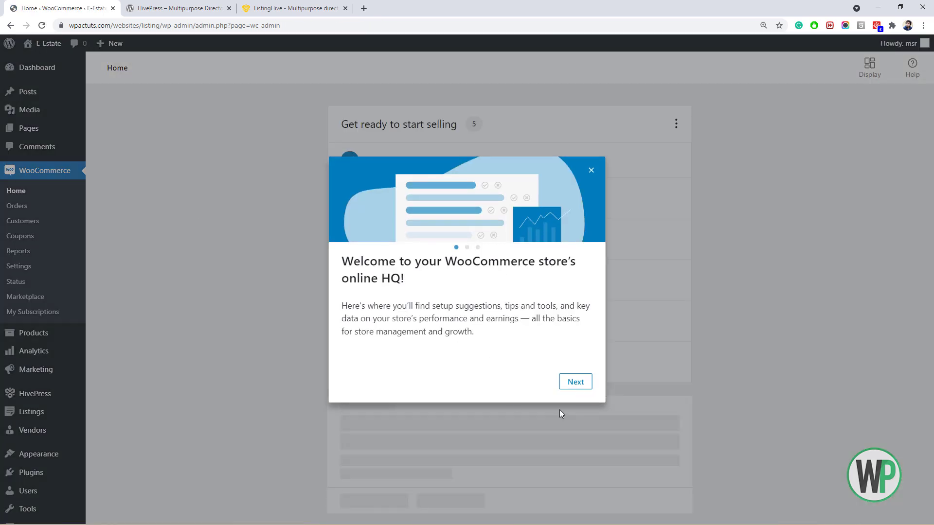
# Dismiss the WooCommerce welcome message and move the Sample Page to the trash.
pyautogui.click(591, 171)
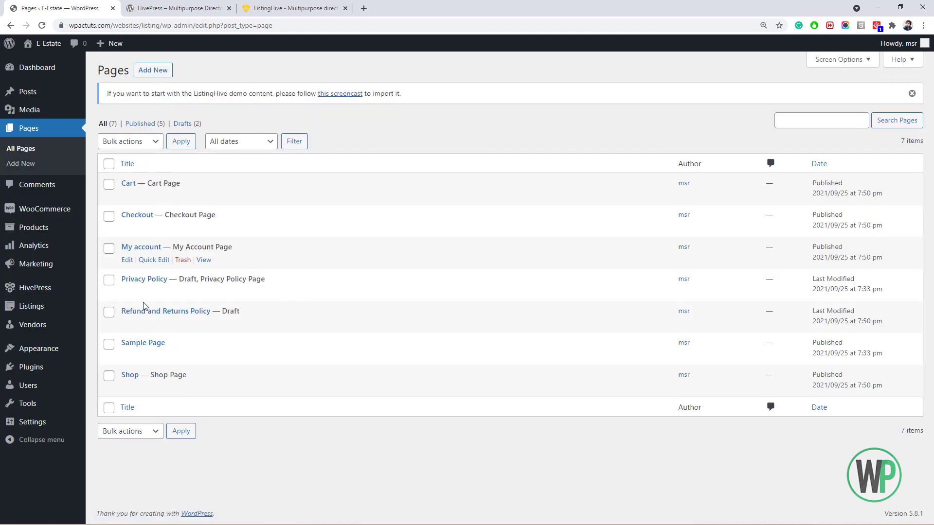
pyautogui.click(183, 356)
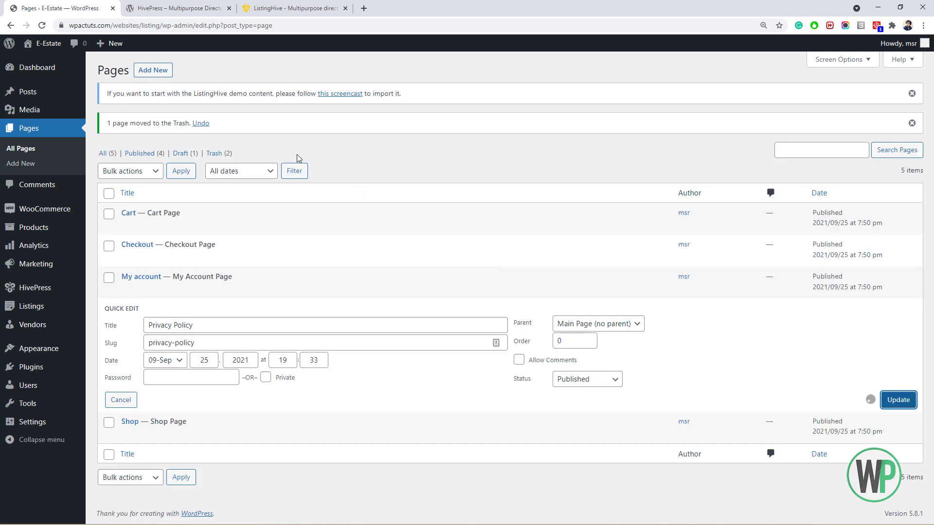
pyautogui.keyDown('ctrl'); pyautogui.click(159, 73); pyautogui.keyUp('ctrl')
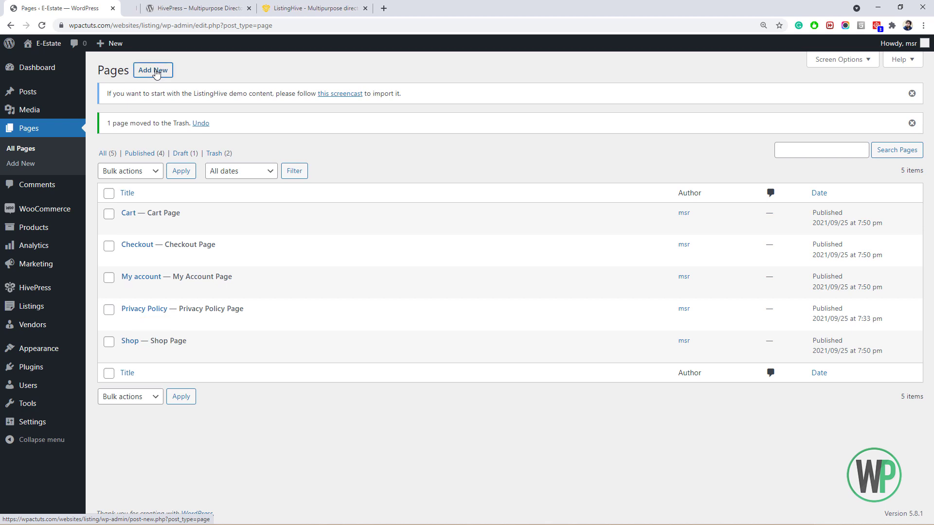
# Create and publish pages titled Home and Listings.
pyautogui.click(176, 7)
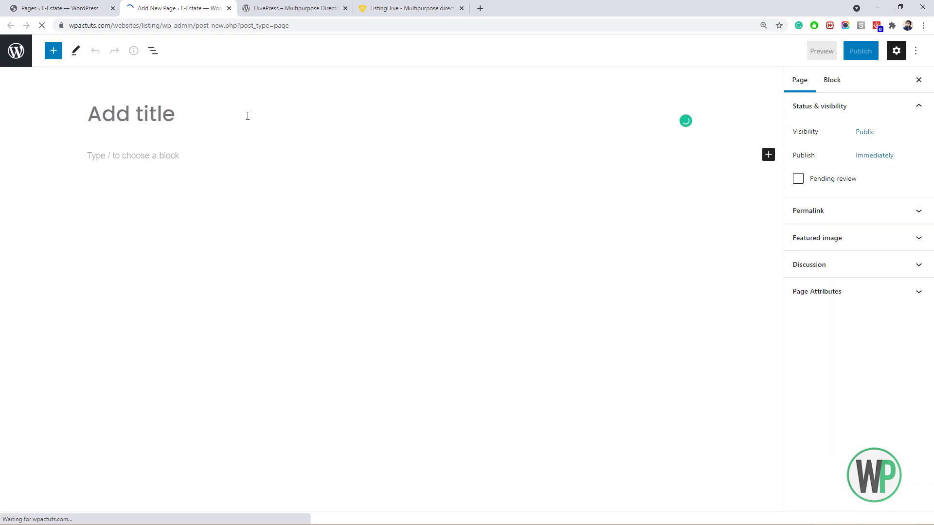
pyautogui.write('Home')
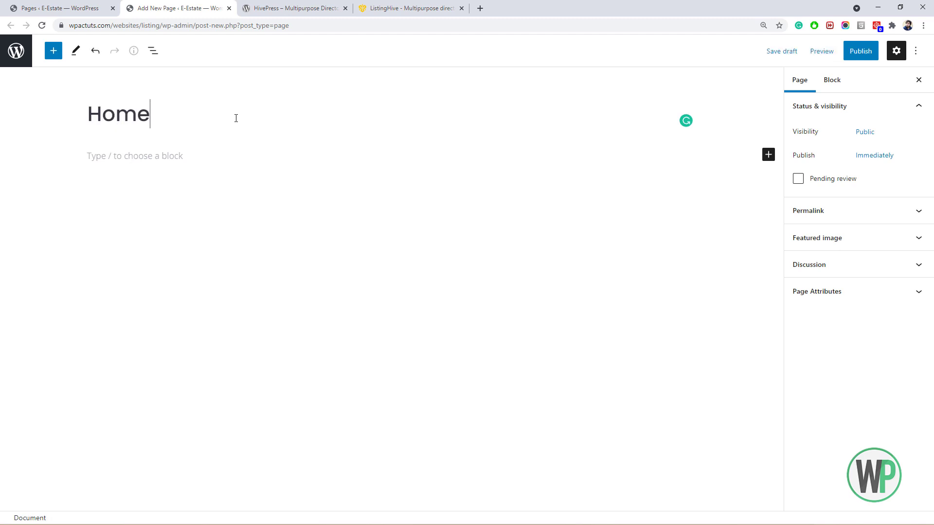
pyautogui.click(849, 50)
pyautogui.click(847, 51)
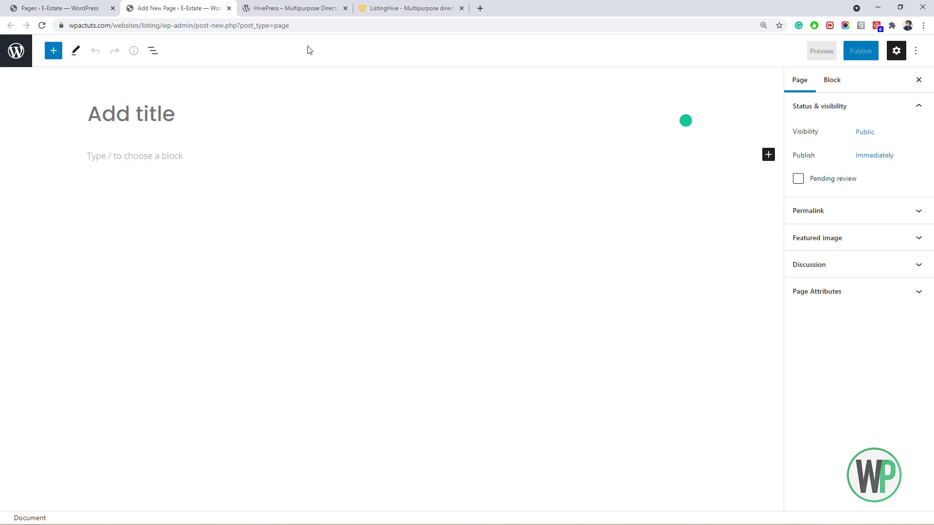
pyautogui.write('Listings')
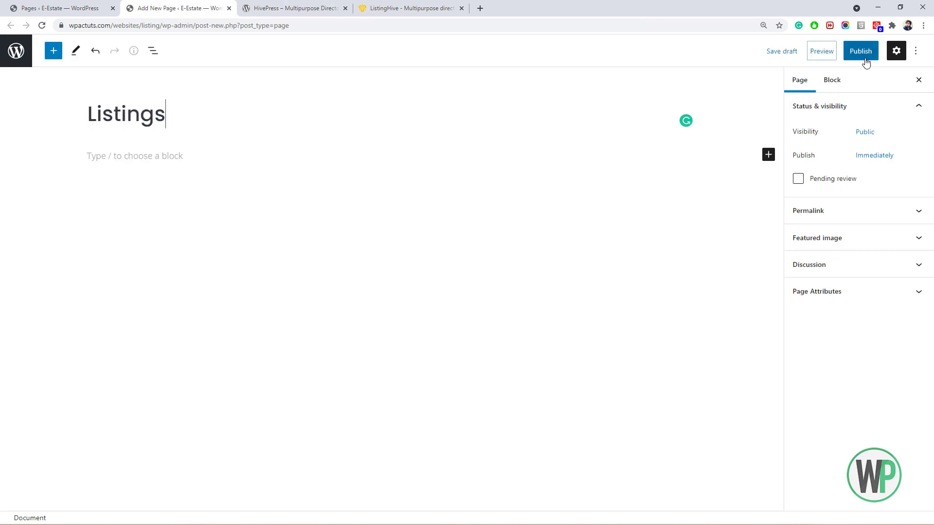
pyautogui.click(858, 51)
pyautogui.click(849, 51)
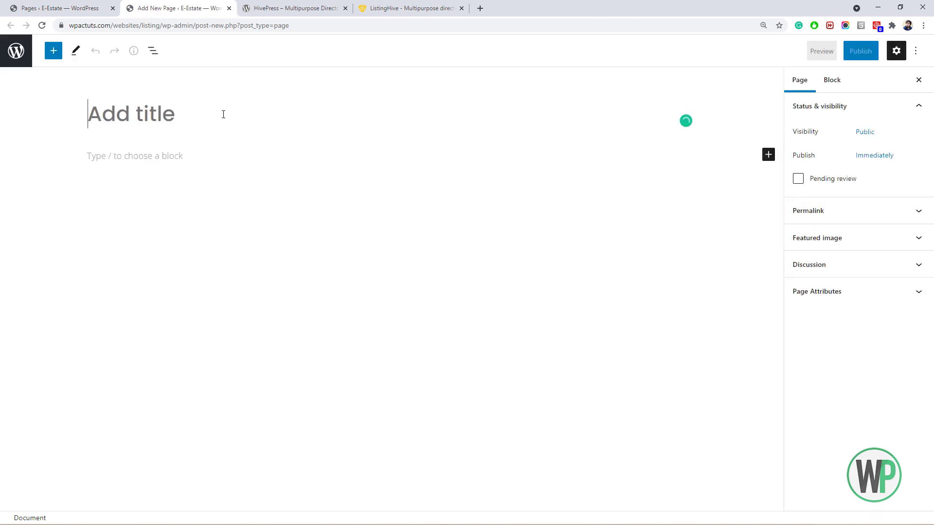
# Publish pages titled Agencies (replacing 'Vendors') and About, then return to the Pages list.
pyautogui.write('Vendors')
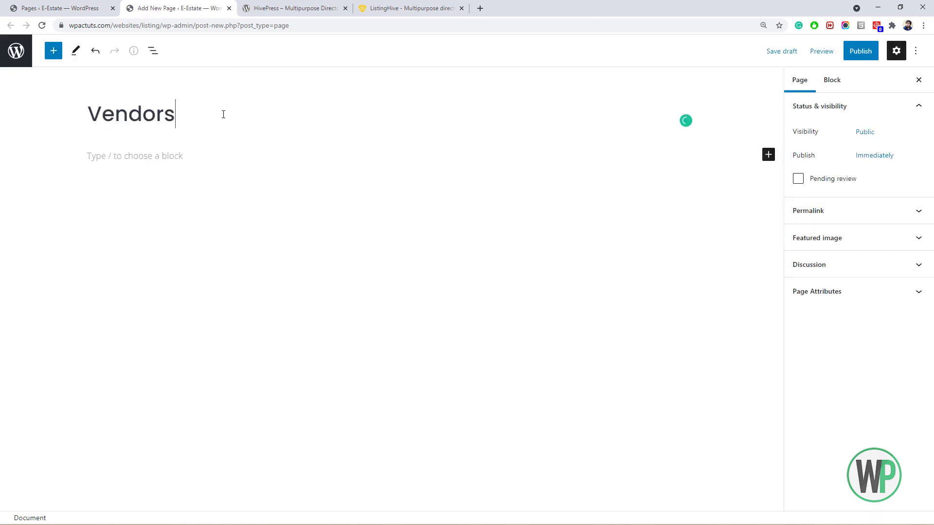
pyautogui.doubleClick(224, 113)
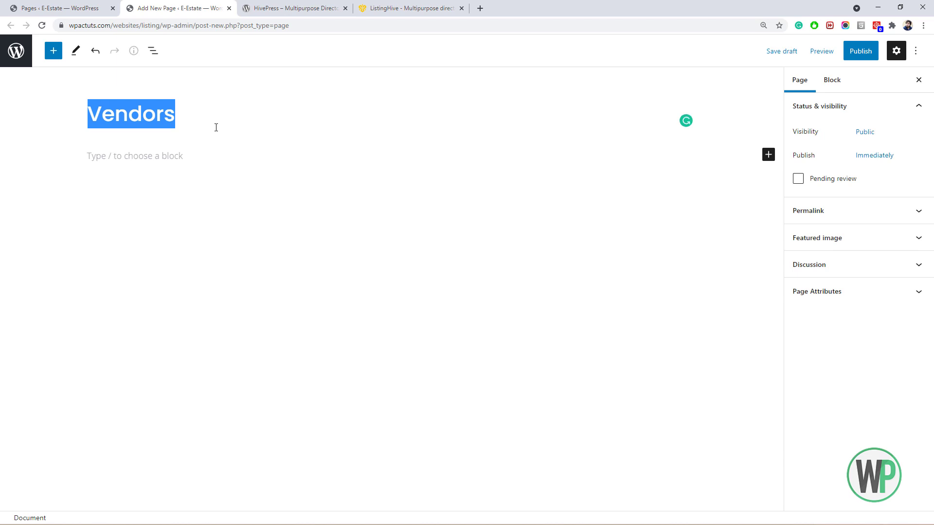
pyautogui.write('Agencies')
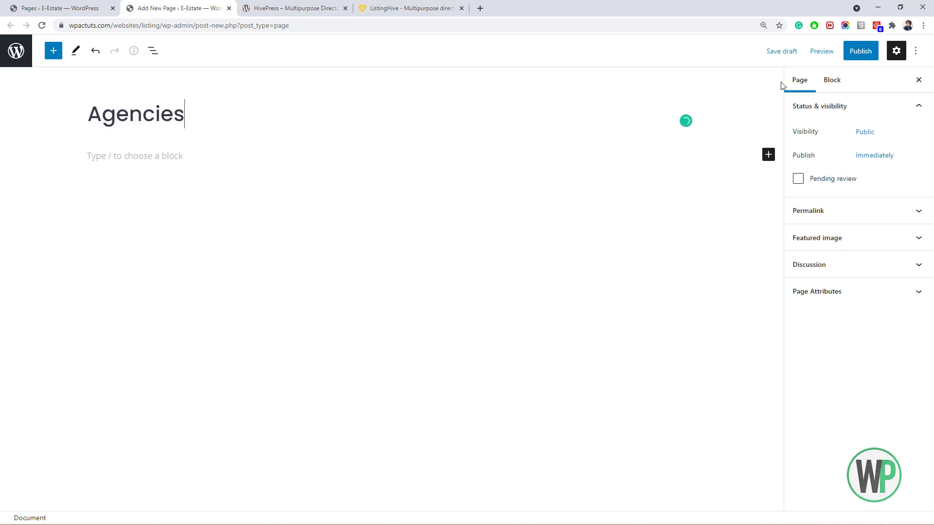
pyautogui.click(860, 51)
pyautogui.click(826, 51)
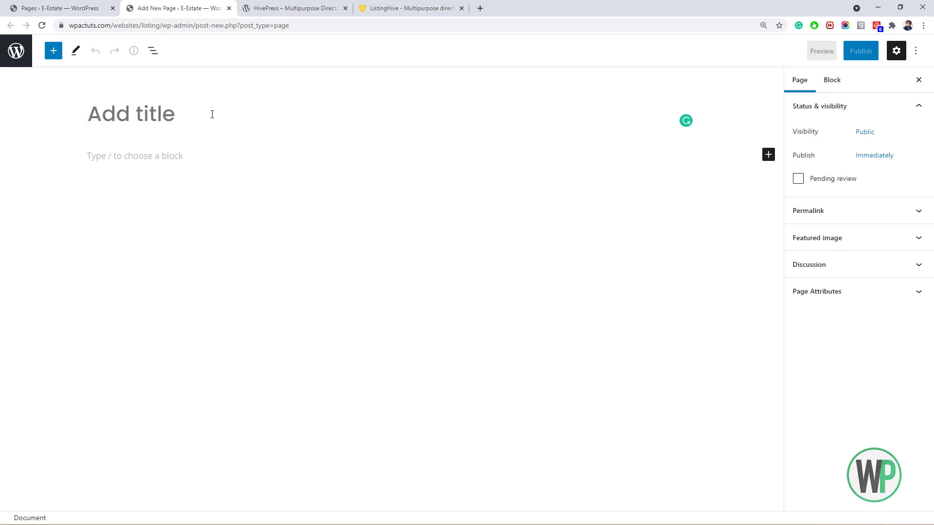
pyautogui.write('About')
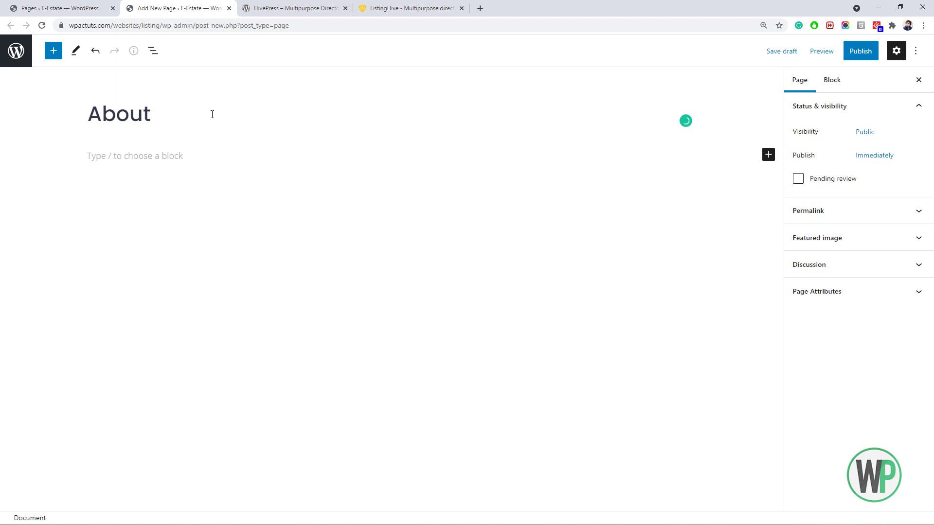
pyautogui.press('BackSpace')
pyautogui.click(852, 54)
pyautogui.click(806, 57)
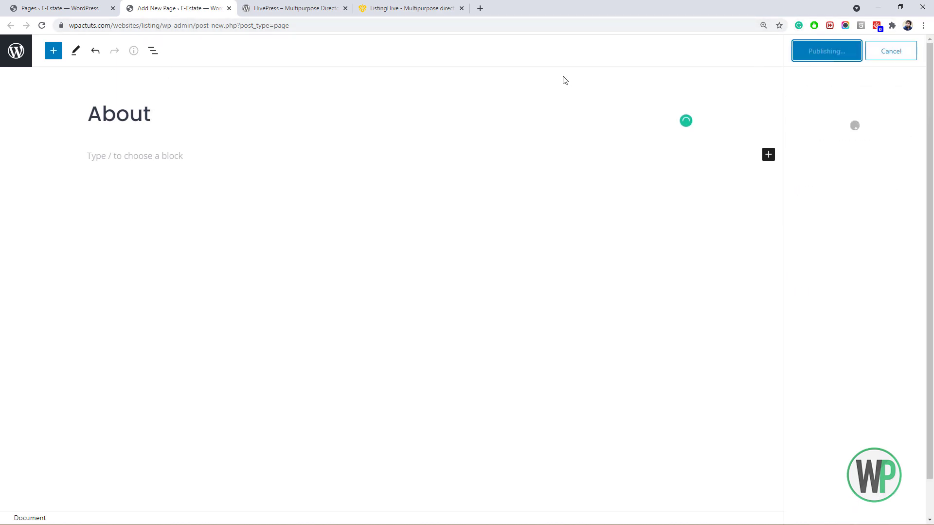
pyautogui.click(93, 11)
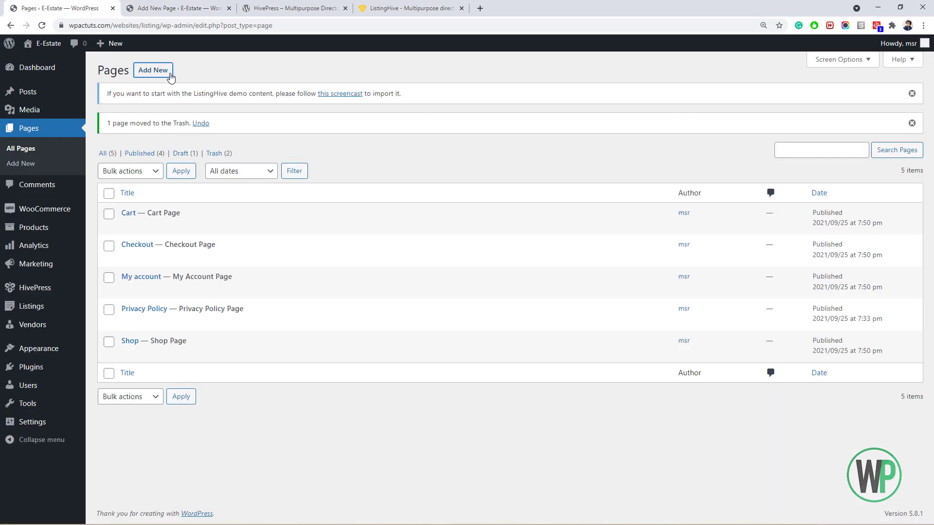
# Close the About editor and publish a new page titled Contact.
pyautogui.middleClick(154, 70)
pyautogui.click(221, 8)
pyautogui.click(229, 8)
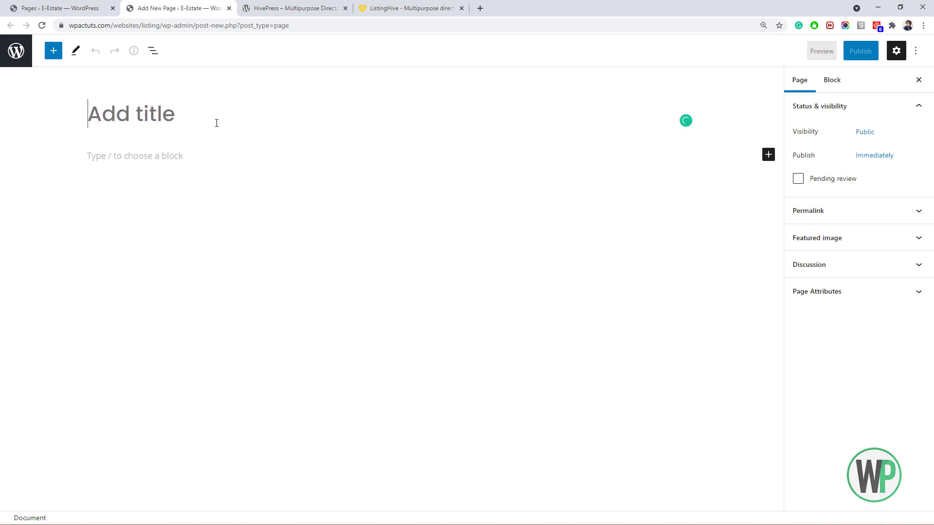
pyautogui.write('Contact')
pyautogui.click(860, 50)
pyautogui.click(826, 51)
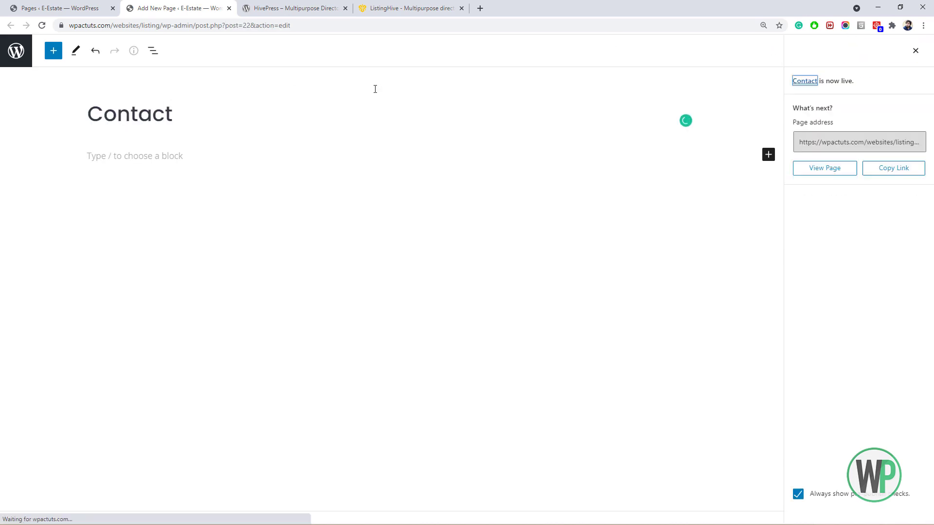
pyautogui.click(58, 9)
# Create and publish the Terms and Blog pages, then close the editor tab.
pyautogui.click(153, 70)
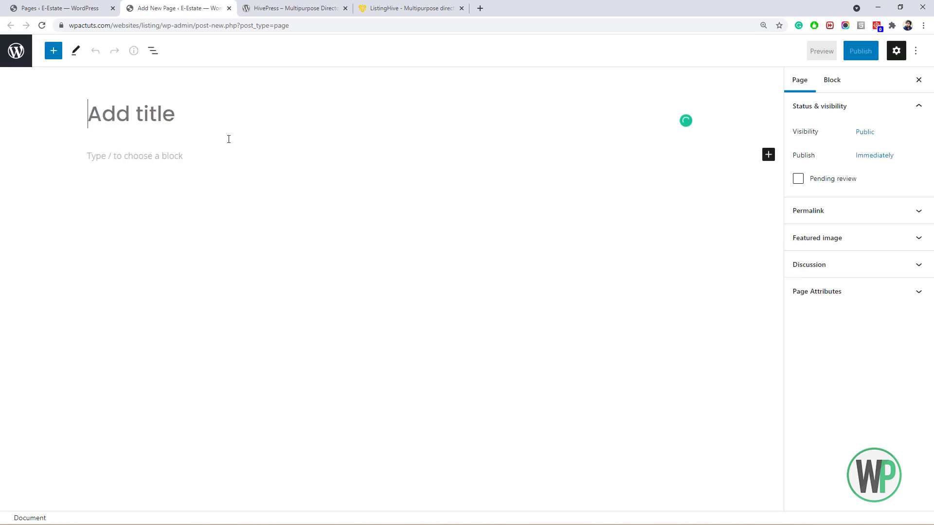
pyautogui.write('Terms')
pyautogui.click(860, 51)
pyautogui.click(825, 51)
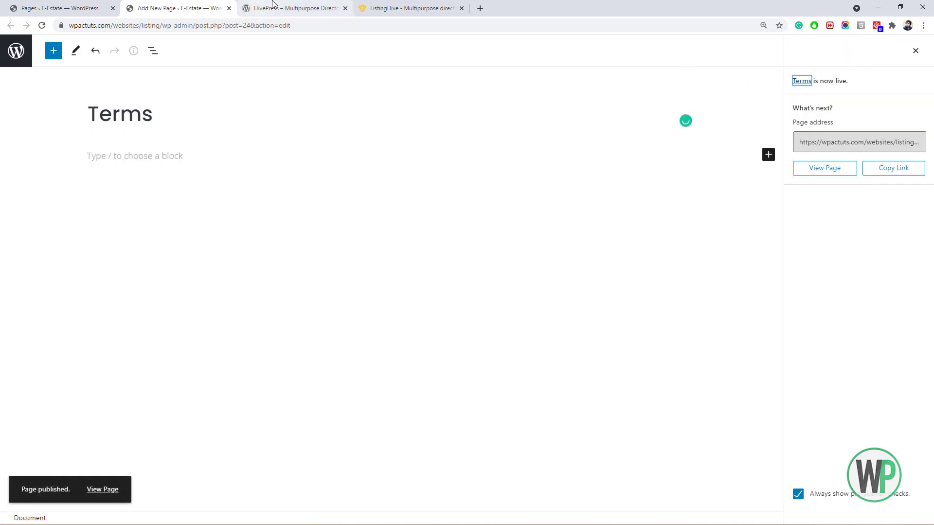
pyautogui.click(58, 8)
pyautogui.click(161, 71)
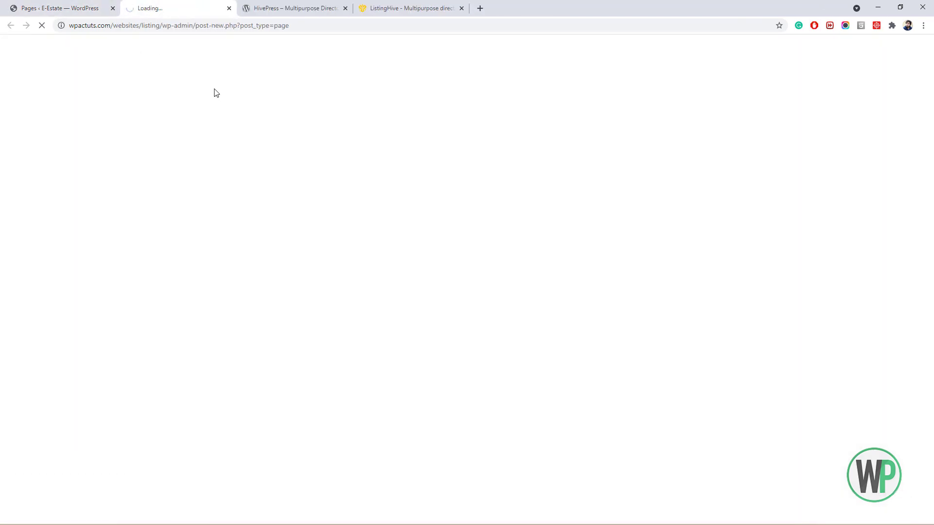
pyautogui.write('Blog')
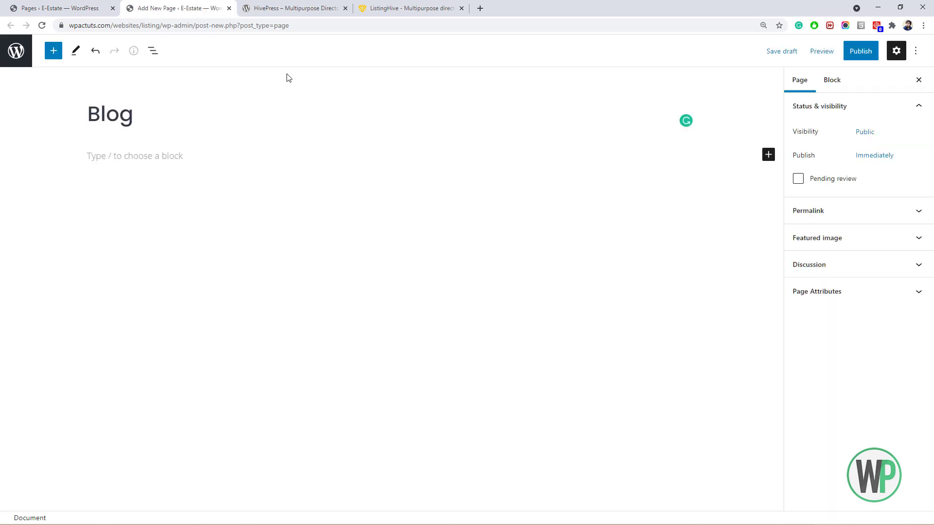
pyautogui.click(851, 53)
pyautogui.click(850, 54)
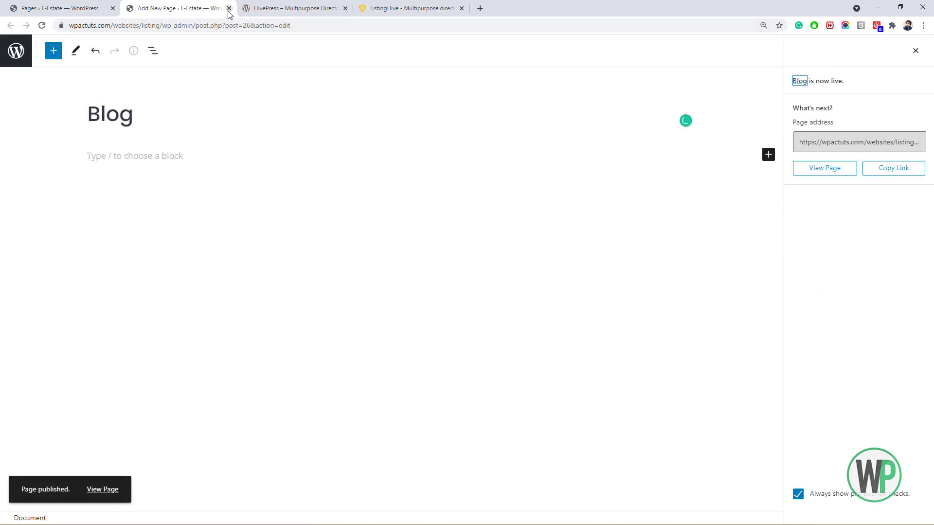
pyautogui.click(229, 8)
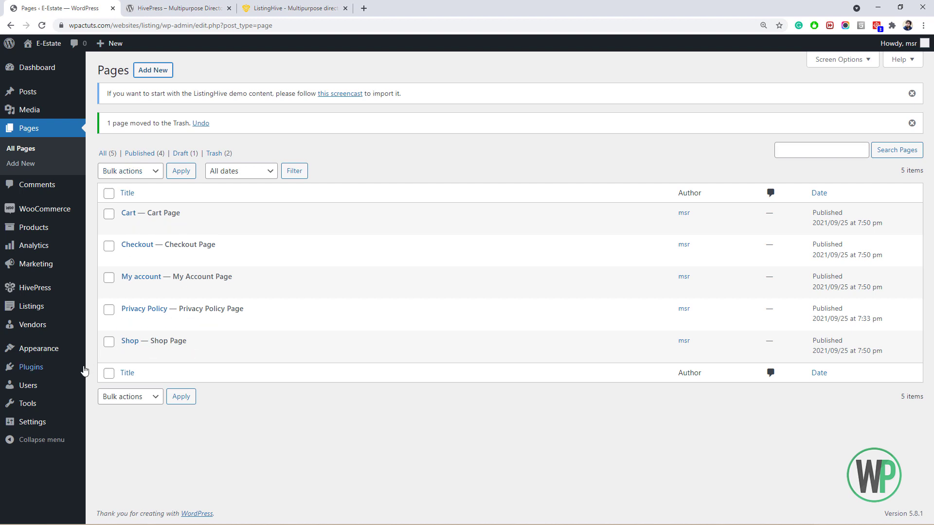
# In Reading settings, choose a static front page with Home as homepage and Blog as posts page, and save.
pyautogui.moveTo(72, 424)
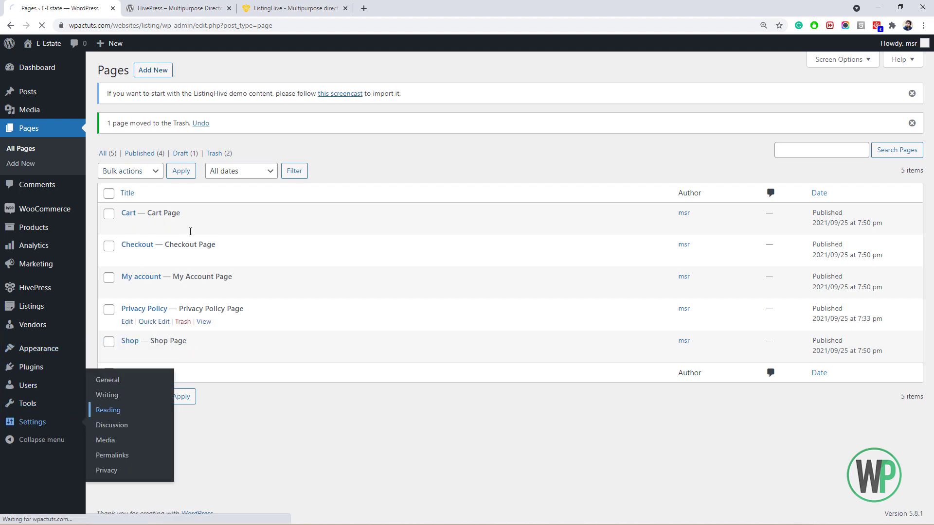
pyautogui.click(199, 123)
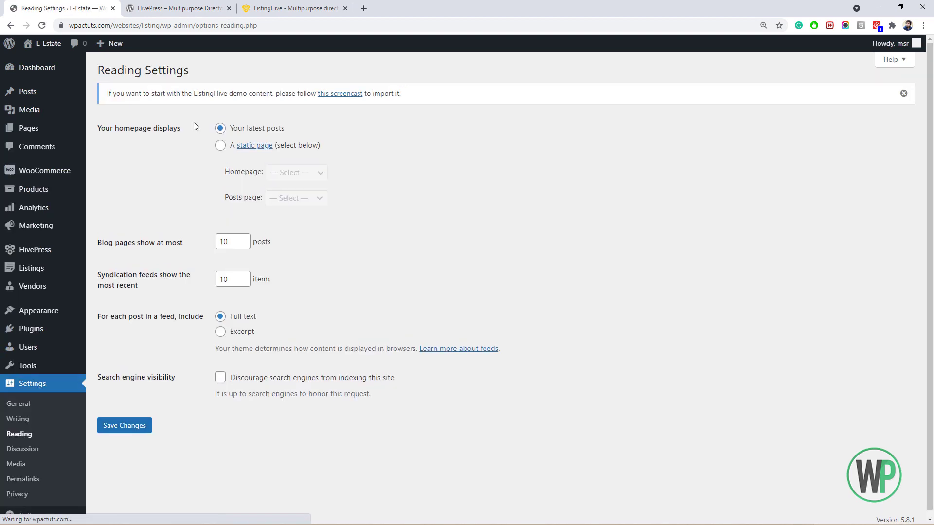
pyautogui.click(213, 146)
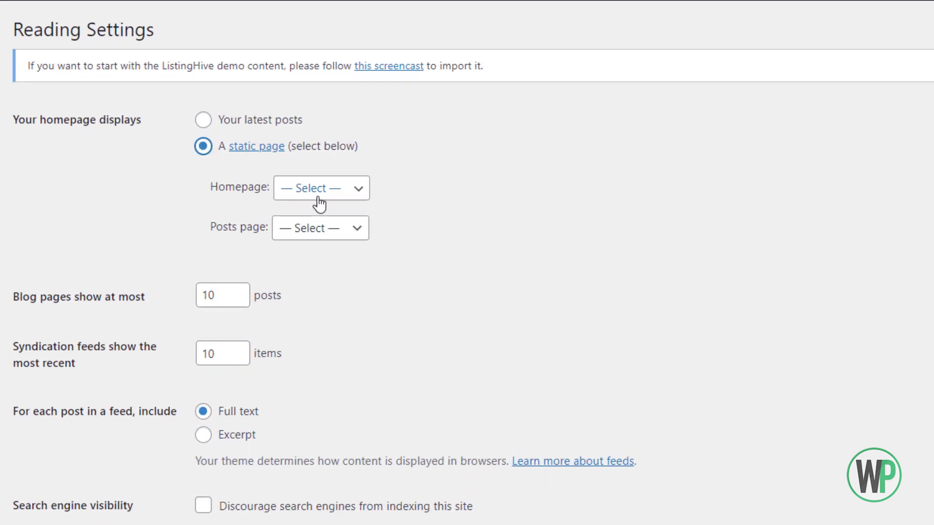
pyautogui.click(300, 183)
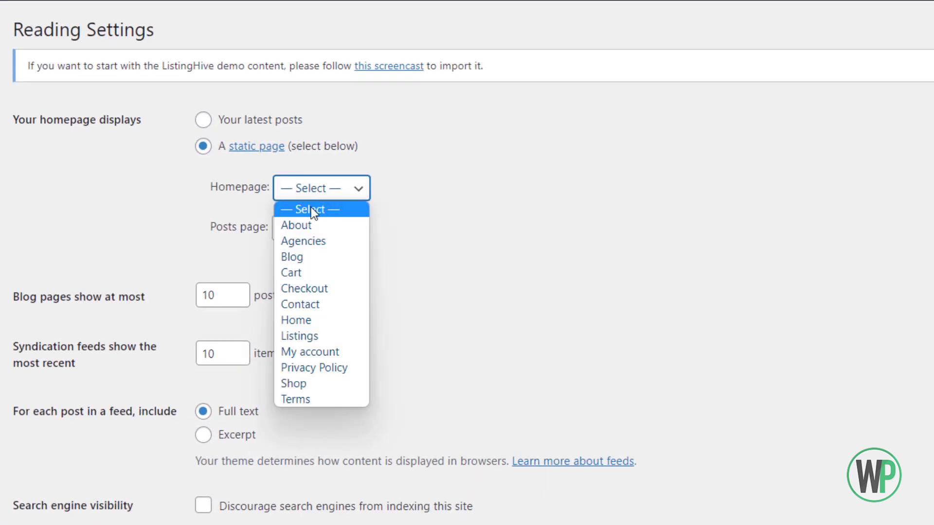
pyautogui.click(313, 321)
pyautogui.click(298, 229)
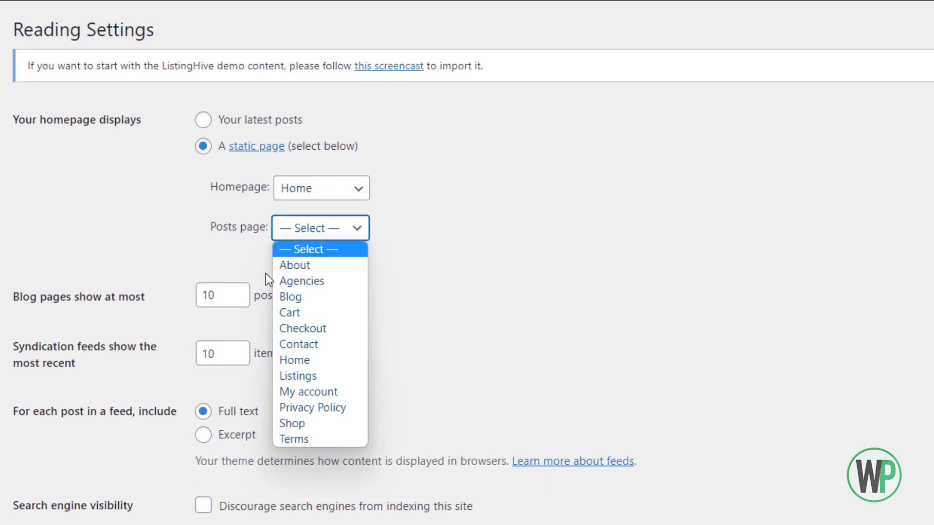
pyautogui.click(294, 296)
pyautogui.click(113, 452)
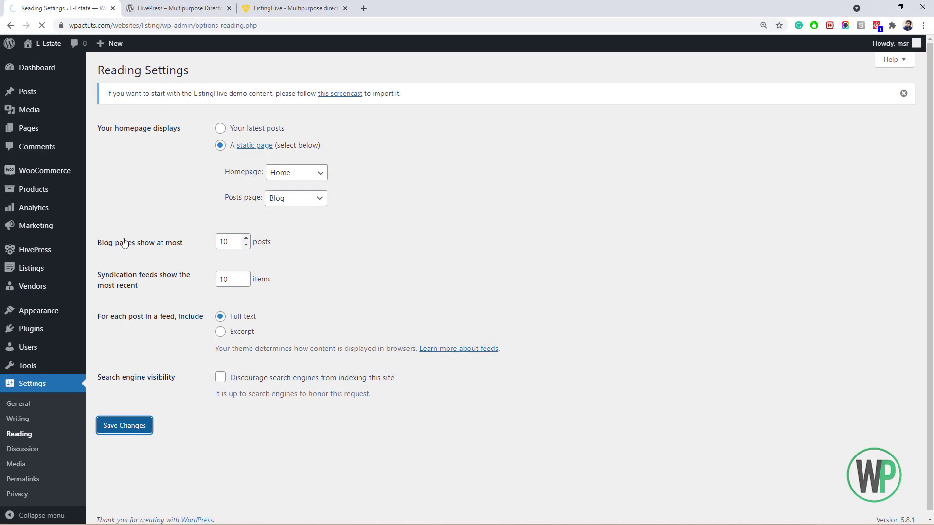
pyautogui.moveTo(95, 257)
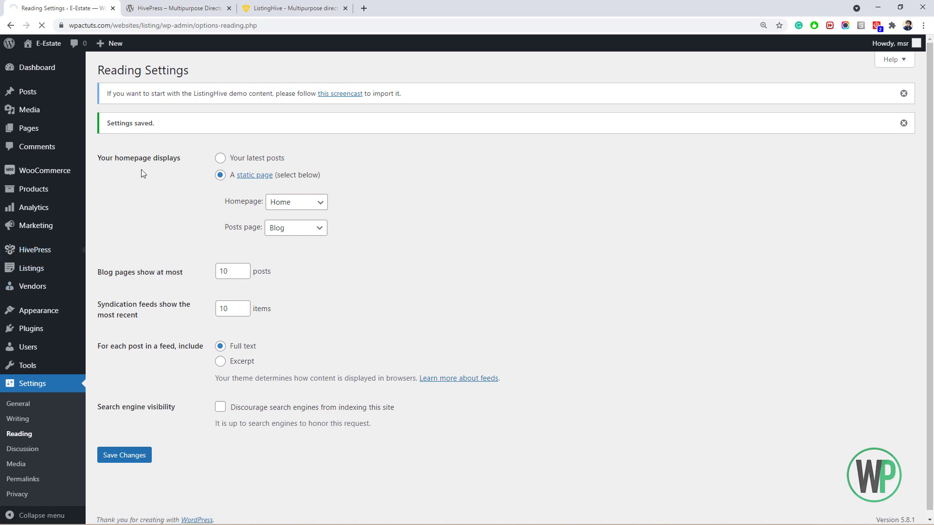
# Set the HivePress Listings Page to the Listings page.
pyautogui.click(235, 185)
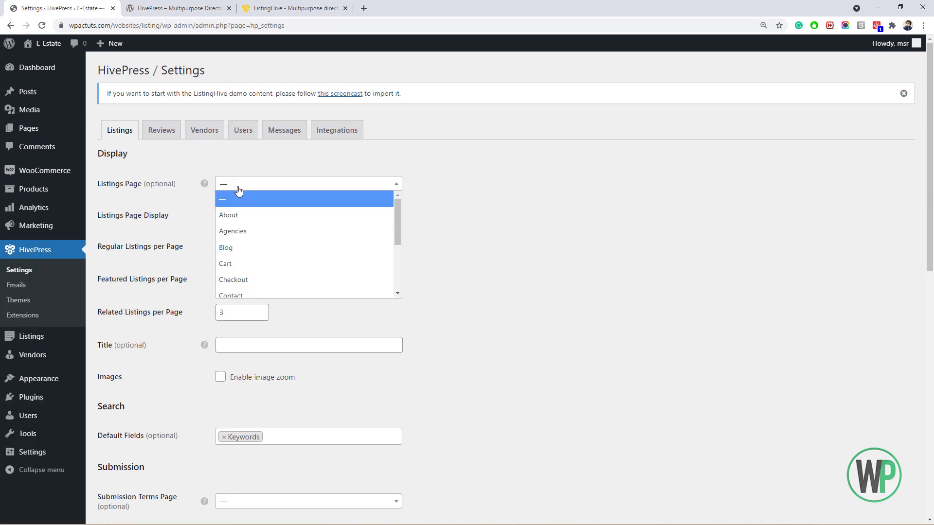
pyautogui.moveTo(396, 228); pyautogui.dragTo(397, 276)
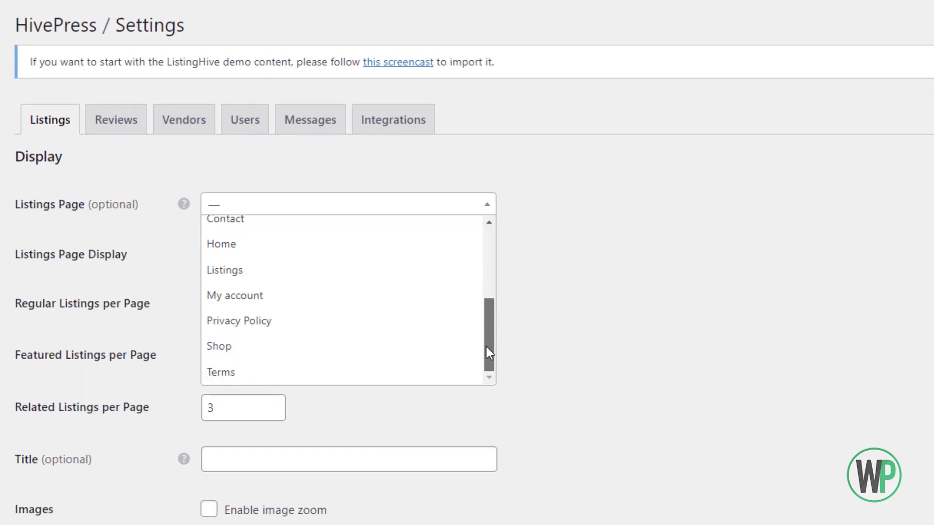
pyautogui.moveTo(486, 347); pyautogui.dragTo(488, 360)
pyautogui.click(314, 271)
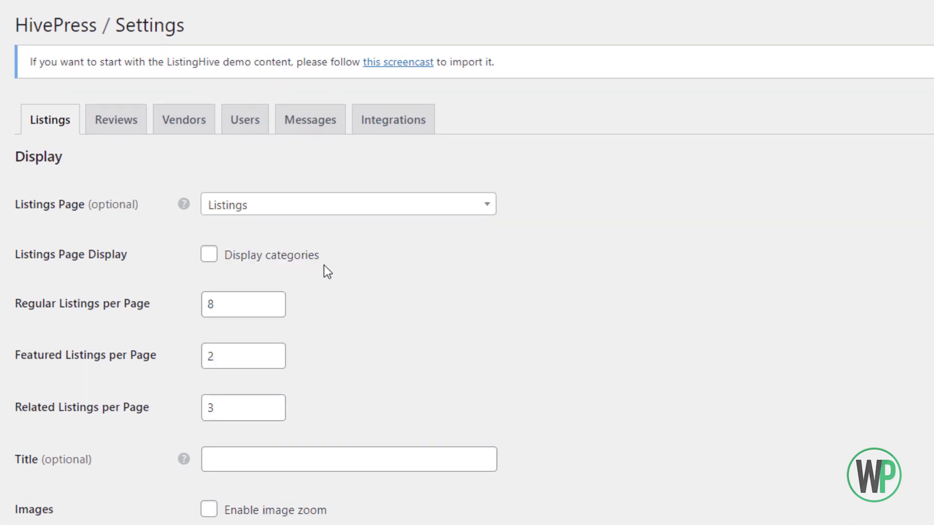
# Enable image zoom for listings and add Categories to the default search fields.
pyautogui.scroll(-1, 900, 232)
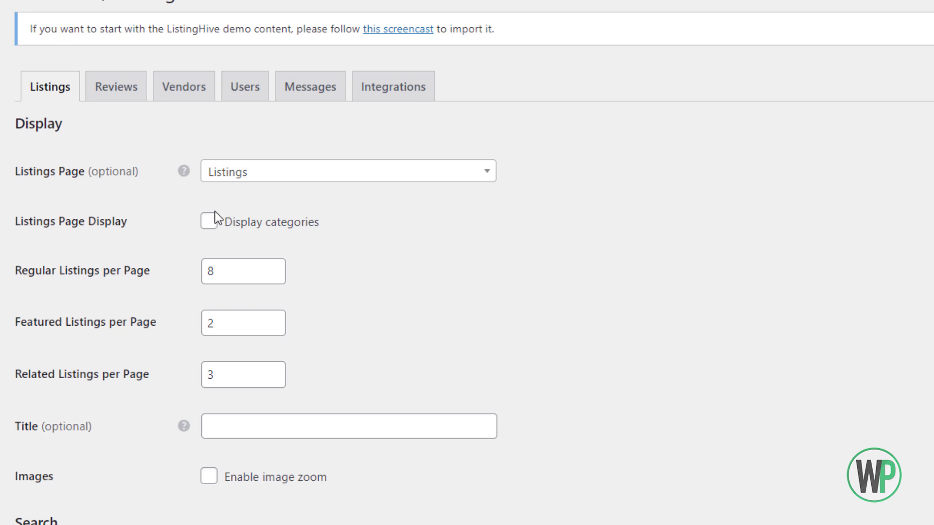
pyautogui.scroll(-1, 214, 212)
pyautogui.scroll(-5, 432, 346)
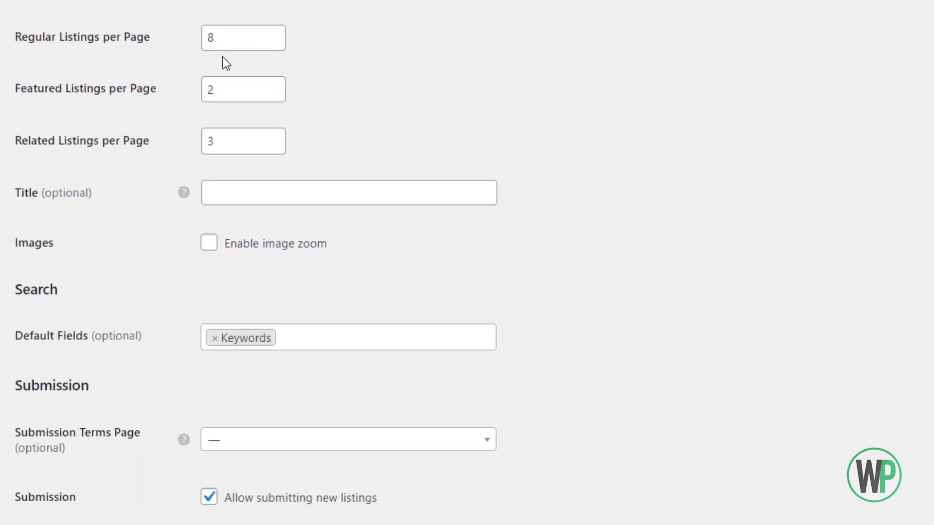
pyautogui.scroll(2, 223, 58)
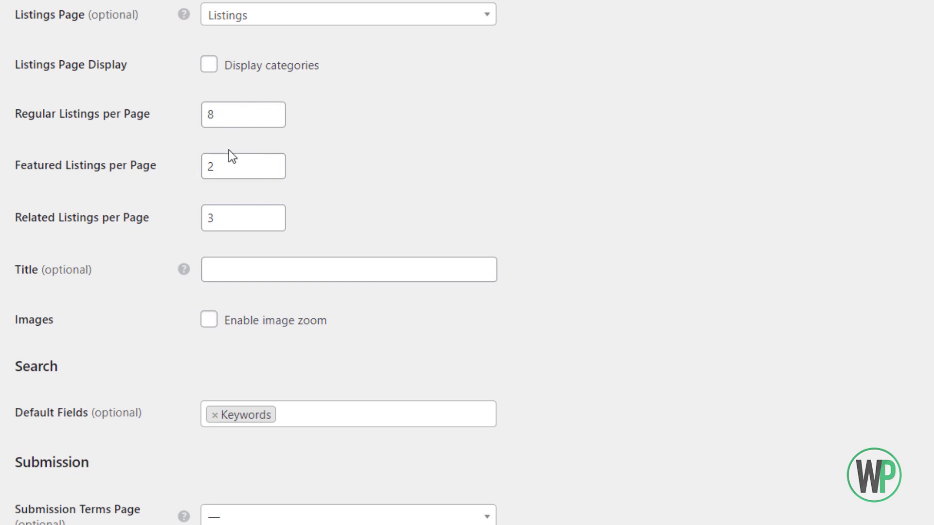
pyautogui.scroll(-3, 161, 272)
pyautogui.click(208, 168)
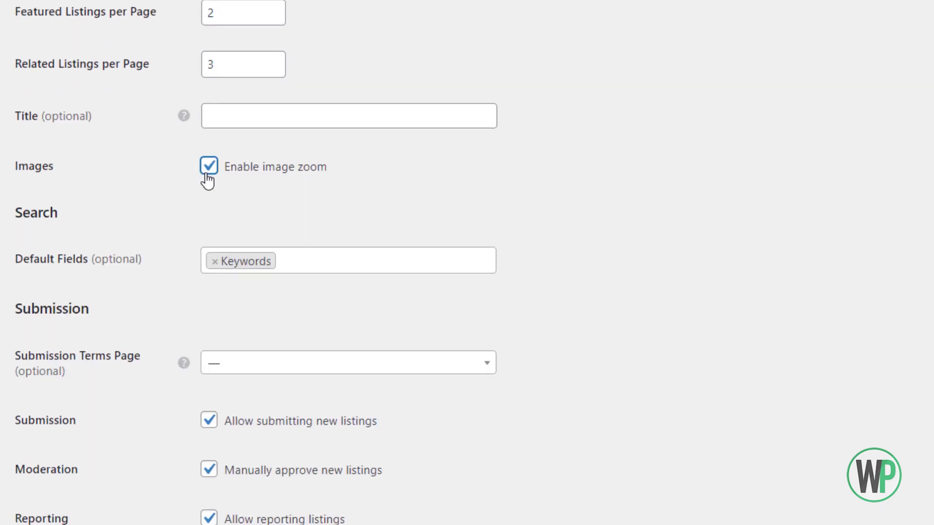
pyautogui.scroll(-3, 141, 217)
pyautogui.click(350, 115)
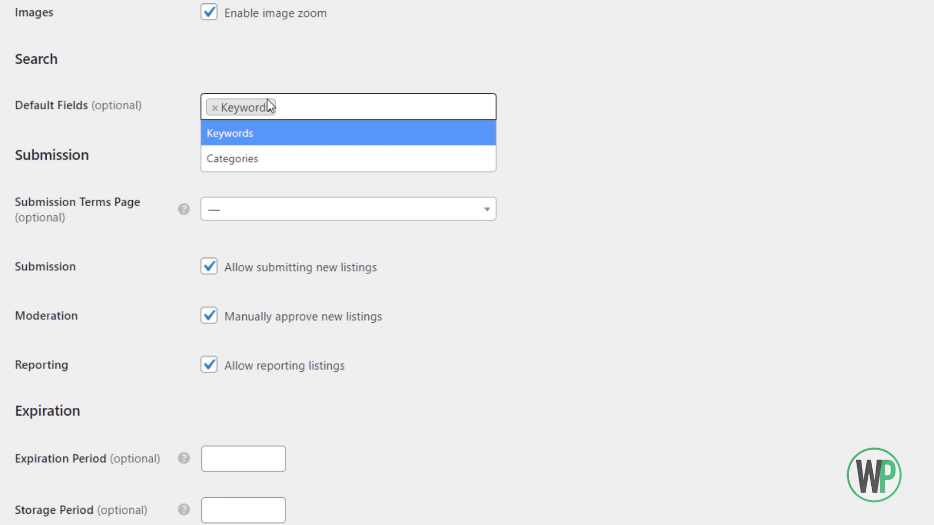
pyautogui.click(278, 158)
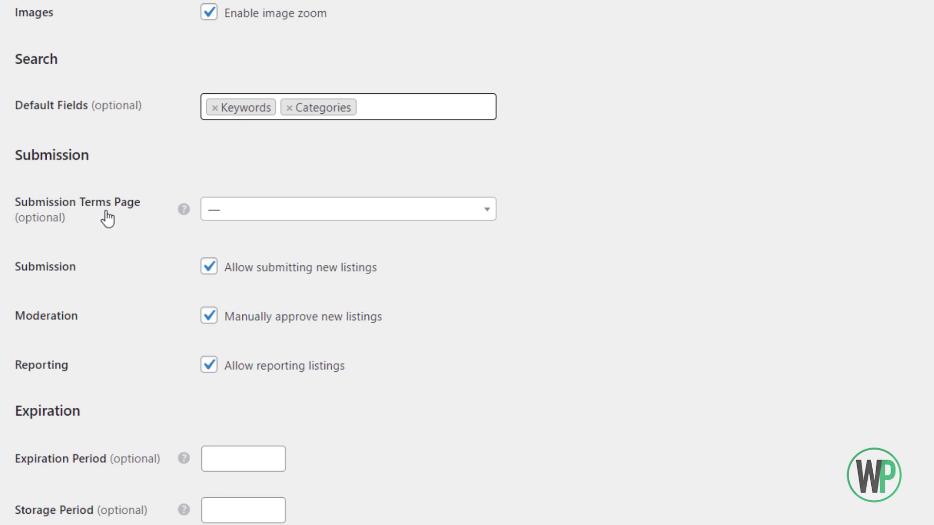
# Set the Submission Terms Page to the Terms page.
pyautogui.click(285, 210)
pyautogui.moveTo(486, 273); pyautogui.dragTo(479, 346)
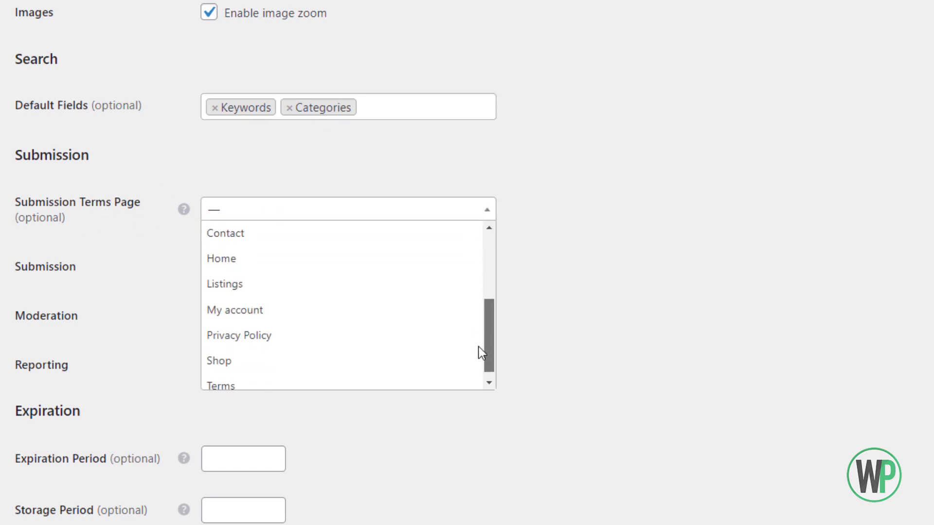
pyautogui.click(333, 375)
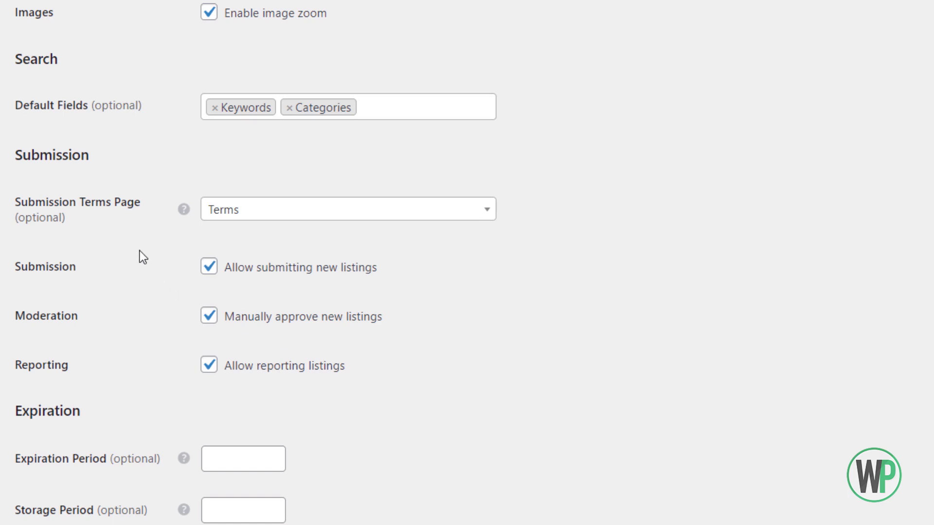
pyautogui.scroll(-2, 142, 256)
pyautogui.scroll(-2, 138, 241)
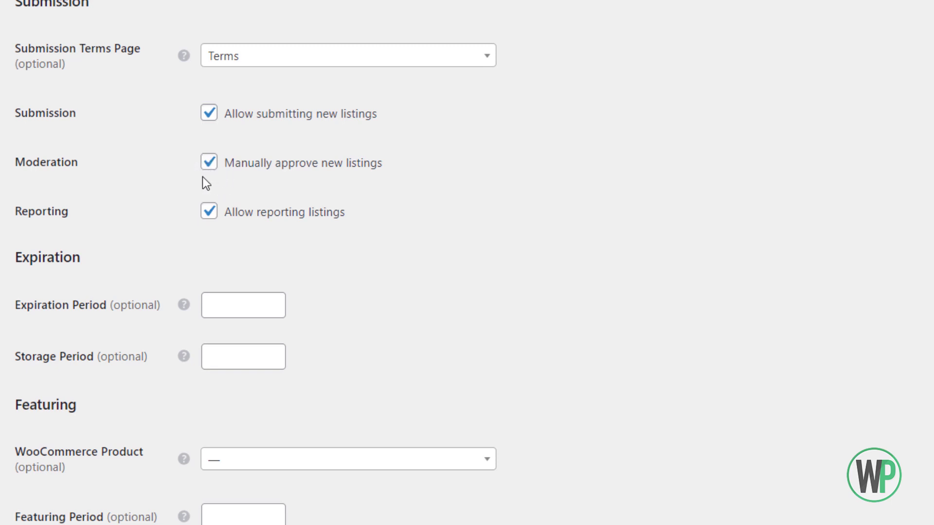
pyautogui.scroll(-3, 192, 185)
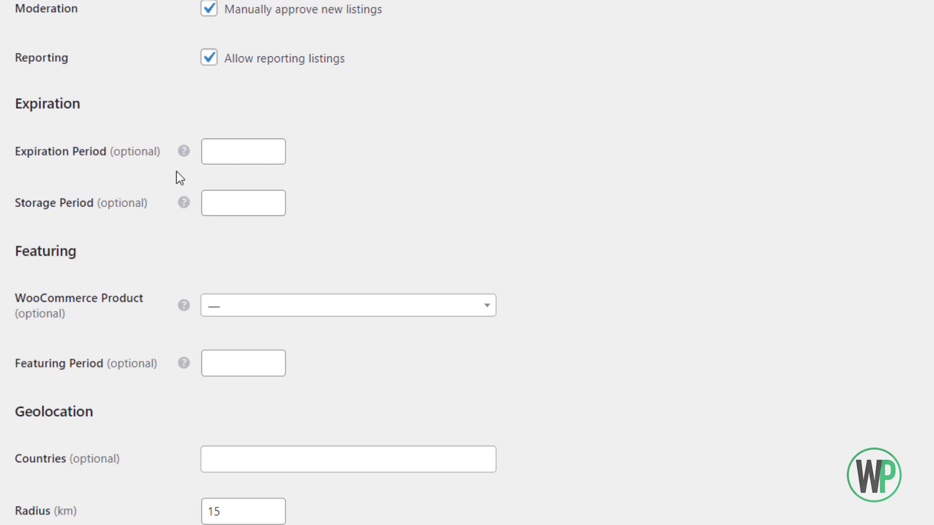
# Set the listing expiration period to 30 and the storage period to 60.
pyautogui.click(215, 151)
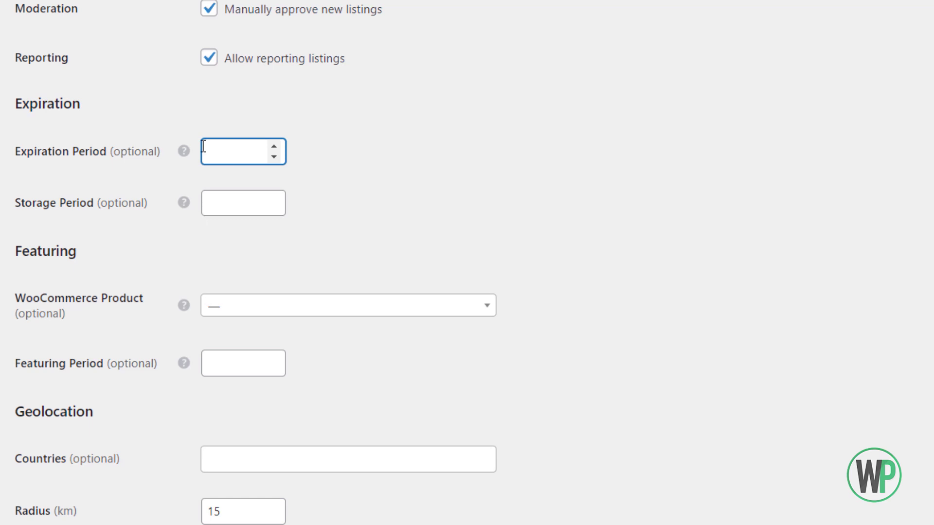
pyautogui.write('30')
pyautogui.moveTo(168, 205)
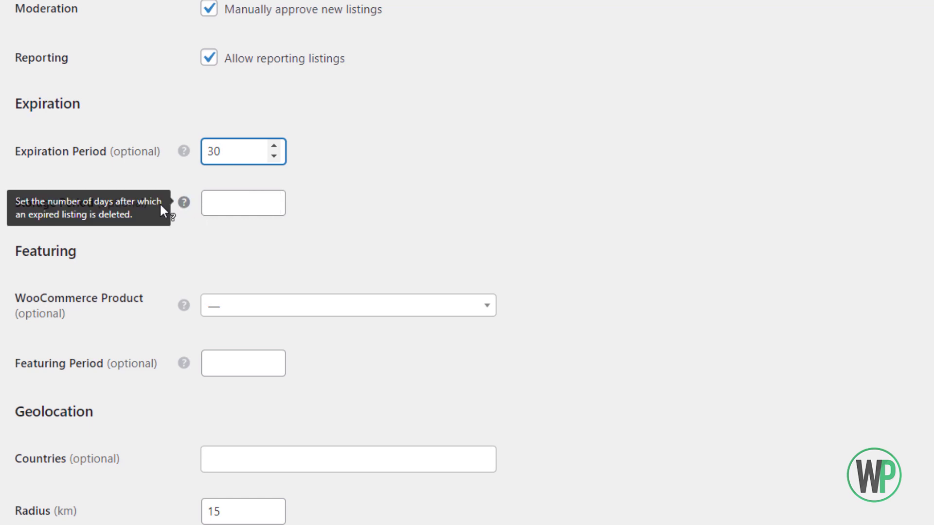
pyautogui.click(208, 204)
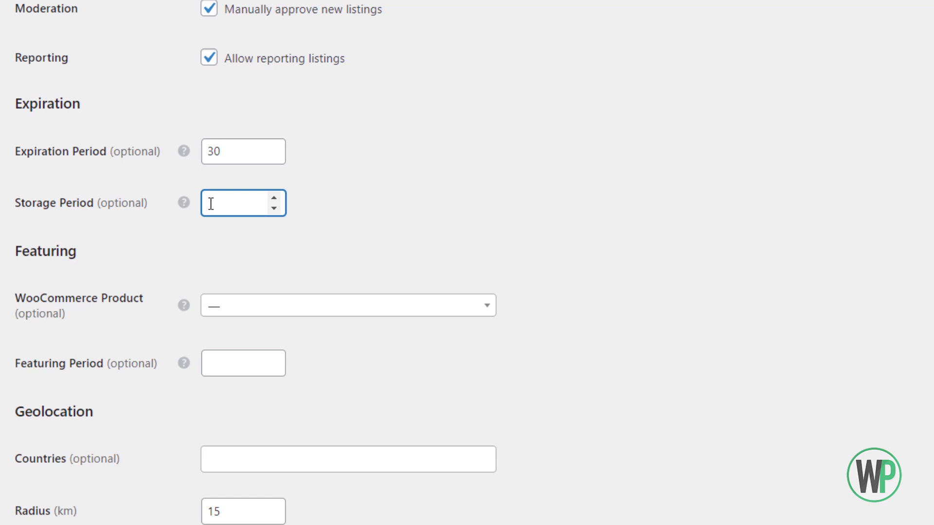
pyautogui.write('60')
# Leave the featuring WooCommerce product and geolocation Countries fields empty.
pyautogui.scroll(-1, 146, 185)
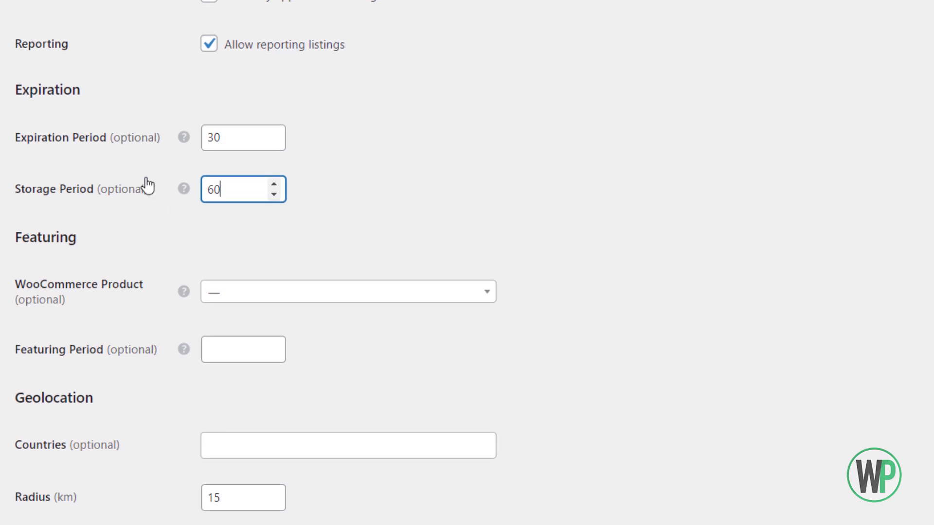
pyautogui.click(217, 280)
pyautogui.click(150, 243)
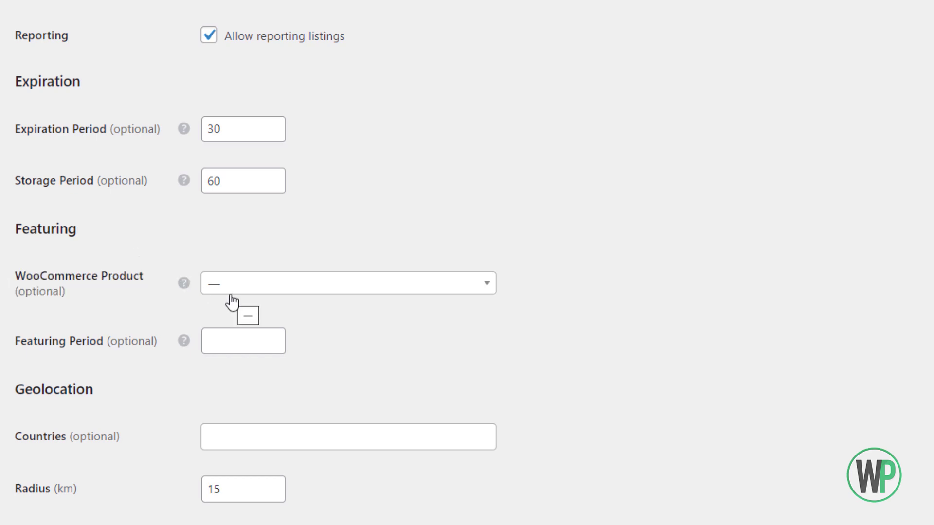
pyautogui.click(246, 439)
pyautogui.click(153, 431)
# Return to the top of the settings and open the Reviews tab.
pyautogui.scroll(10, 93, 428)
pyautogui.scroll(3, 125, 308)
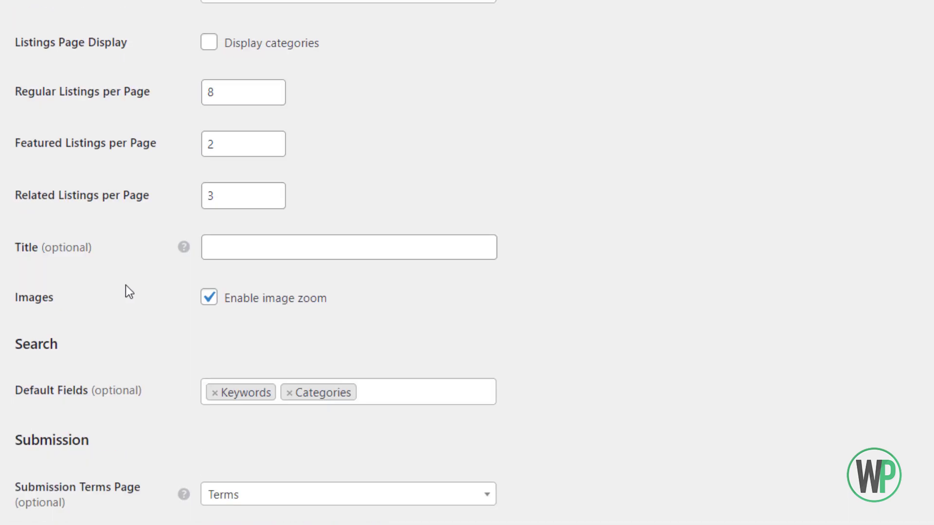
pyautogui.scroll(6, 88, 274)
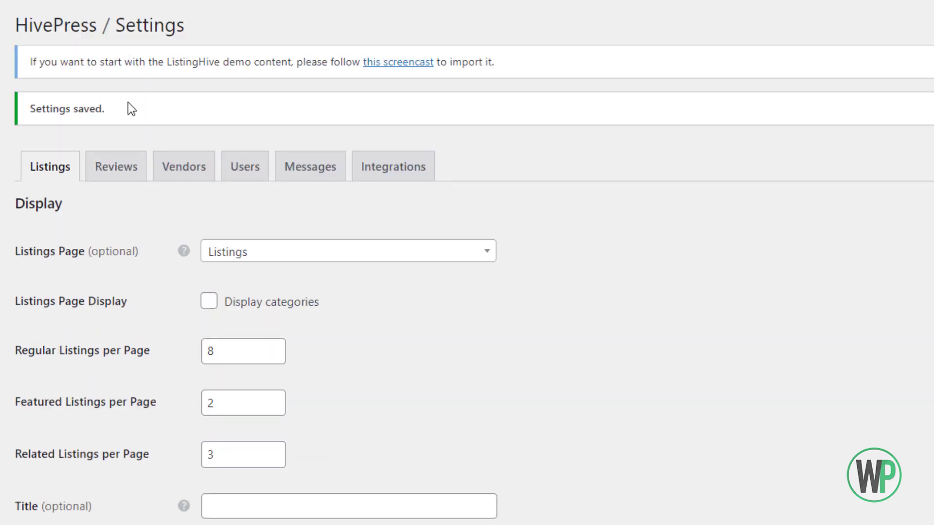
pyautogui.click(120, 170)
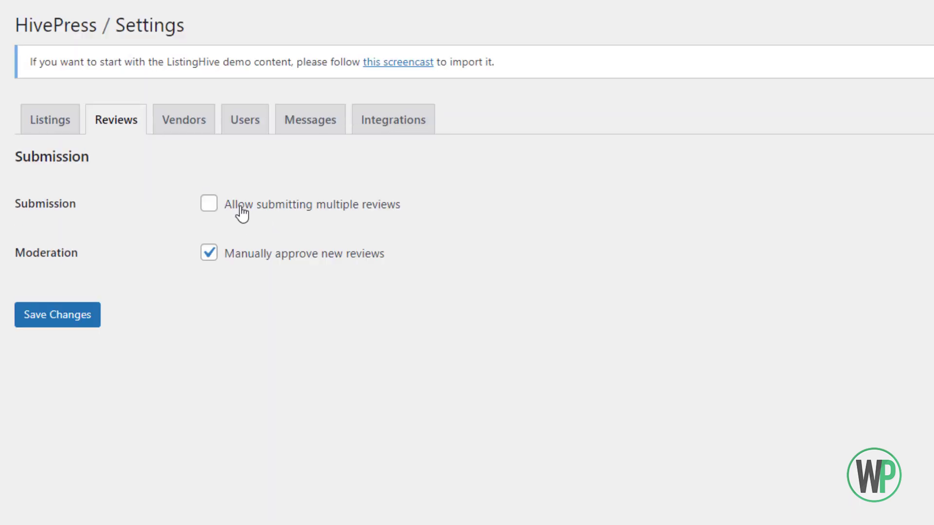
# On the Vendors tab, choose Agencies as Vendors Page, keeping User Name display and Keywords search field.
pyautogui.click(184, 128)
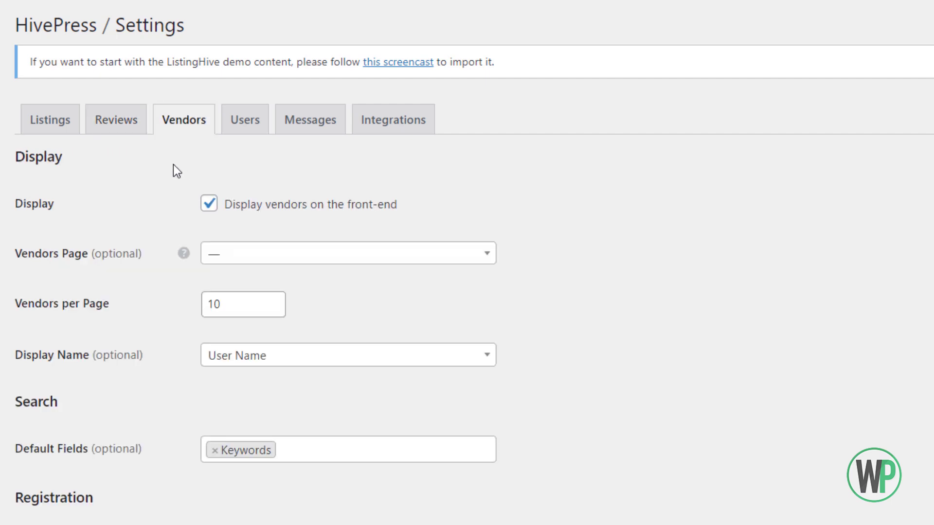
pyautogui.click(256, 251)
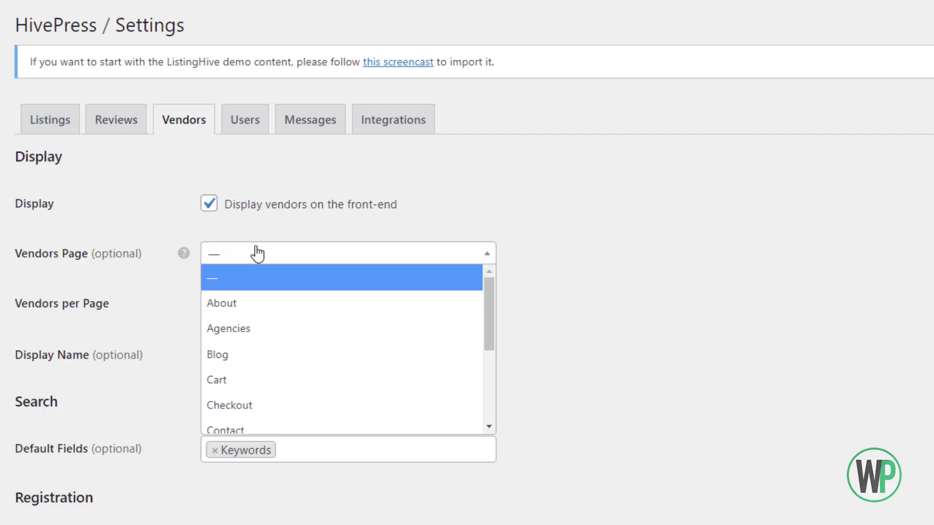
pyautogui.click(379, 328)
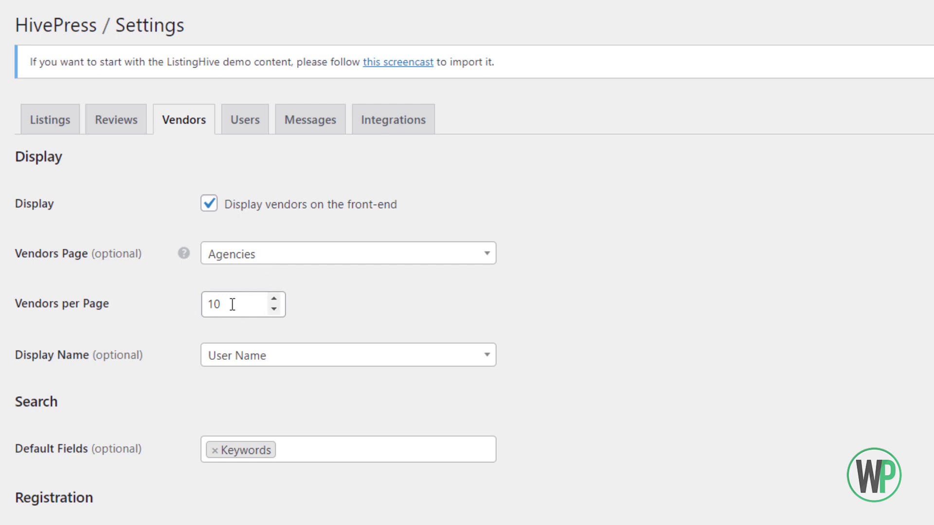
pyautogui.click(229, 360)
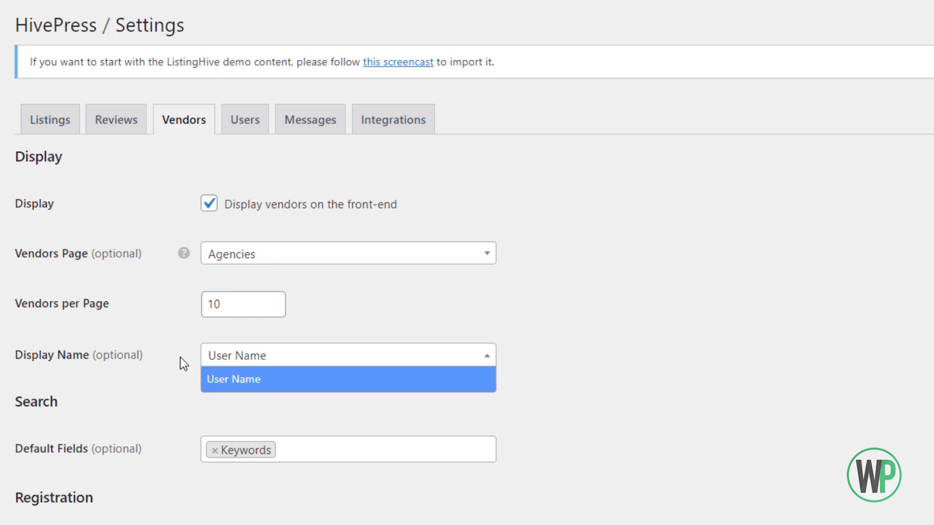
pyautogui.click(173, 369)
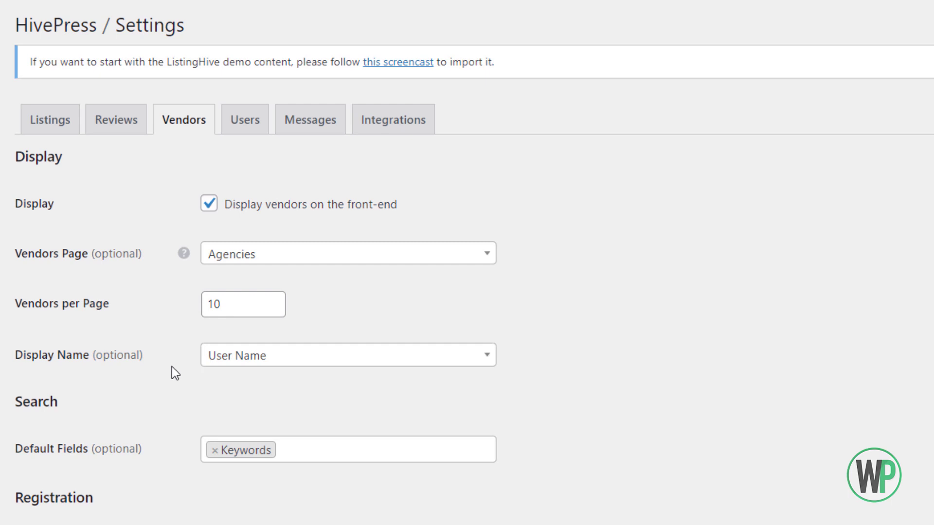
pyautogui.click(292, 455)
pyautogui.click(131, 425)
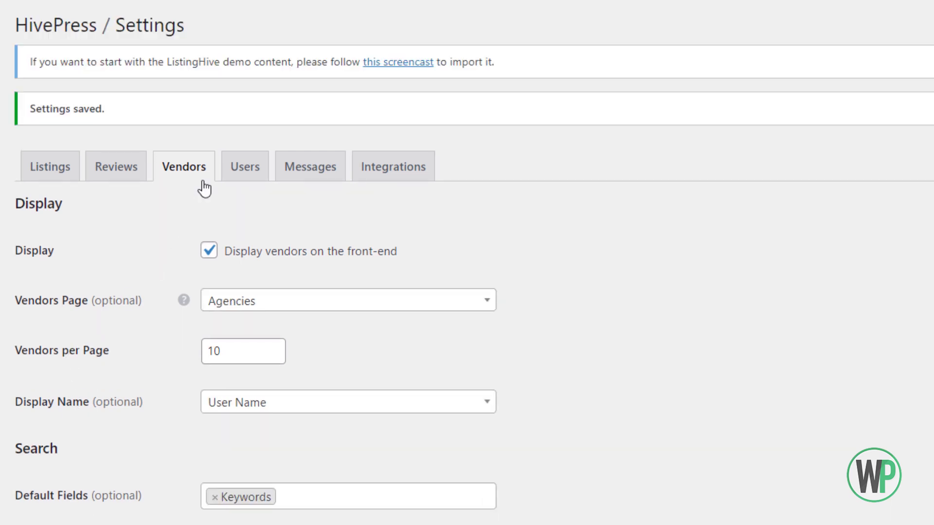
# On the Users tab, set the Registration Terms Page to Terms.
pyautogui.click(227, 173)
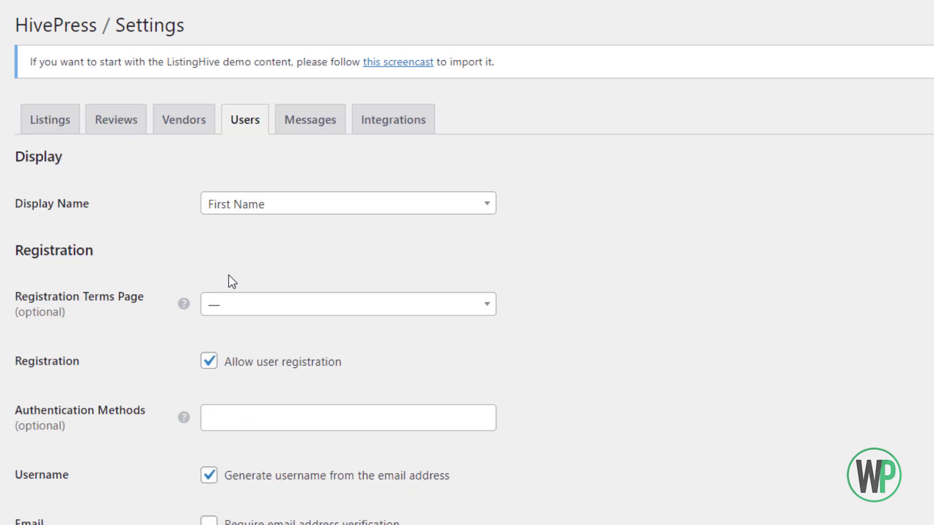
pyautogui.click(254, 304)
pyautogui.moveTo(494, 355); pyautogui.dragTo(479, 449)
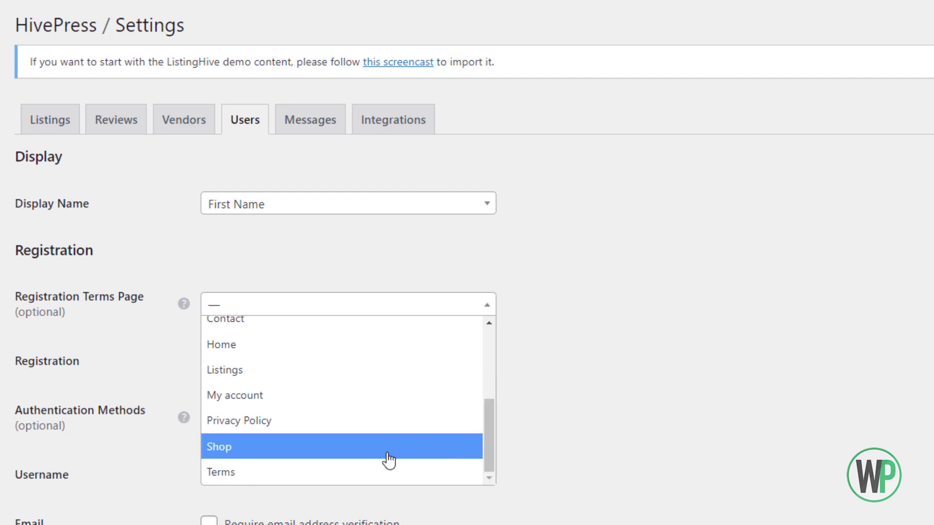
pyautogui.click(370, 474)
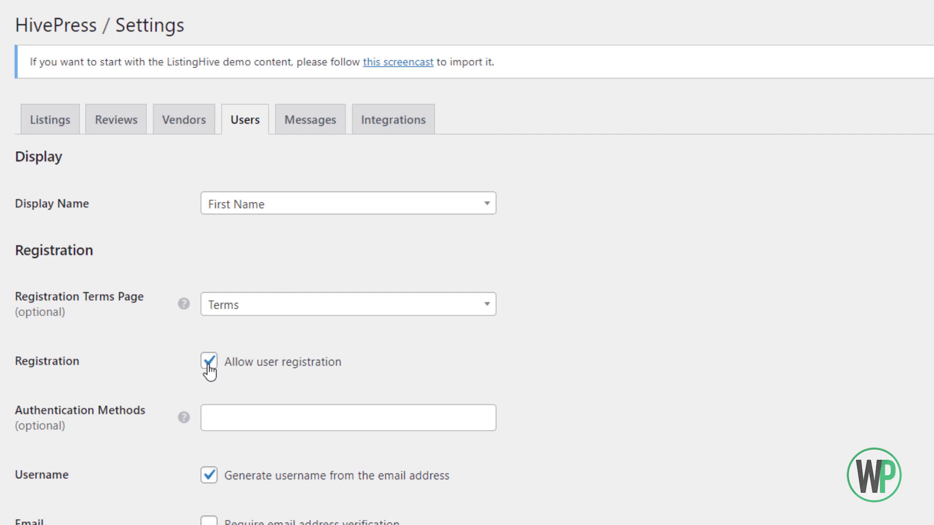
# Add Facebook and Google as authentication methods and save the Users settings.
pyautogui.moveTo(187, 418)
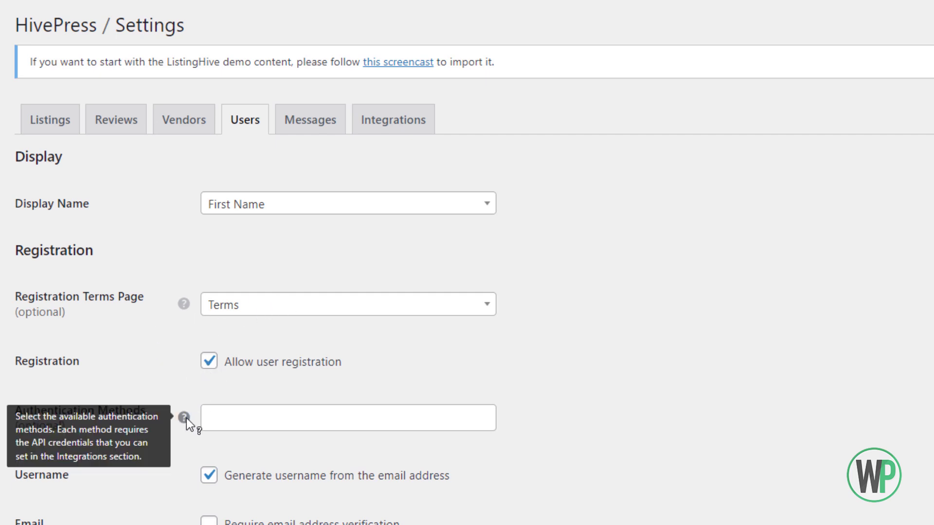
pyautogui.click(216, 418)
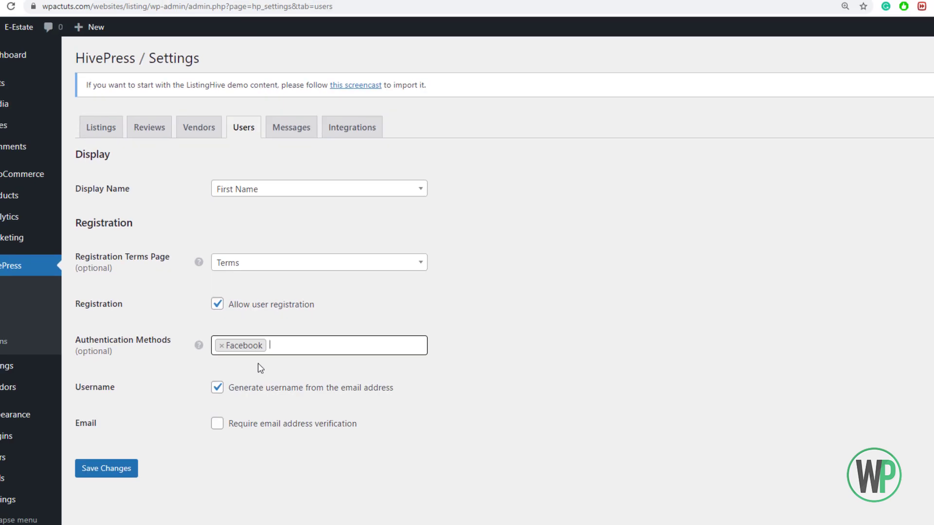
pyautogui.click(299, 414)
pyautogui.click(284, 352)
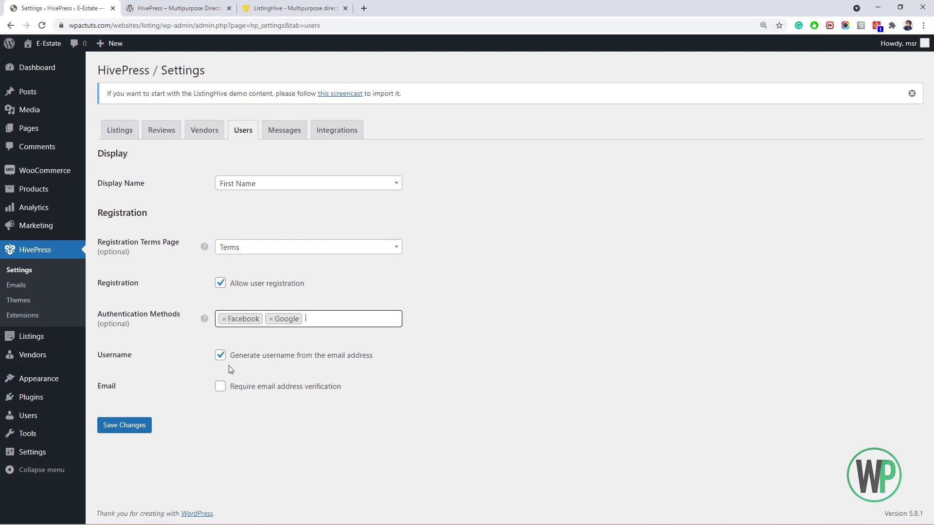
pyautogui.click(139, 430)
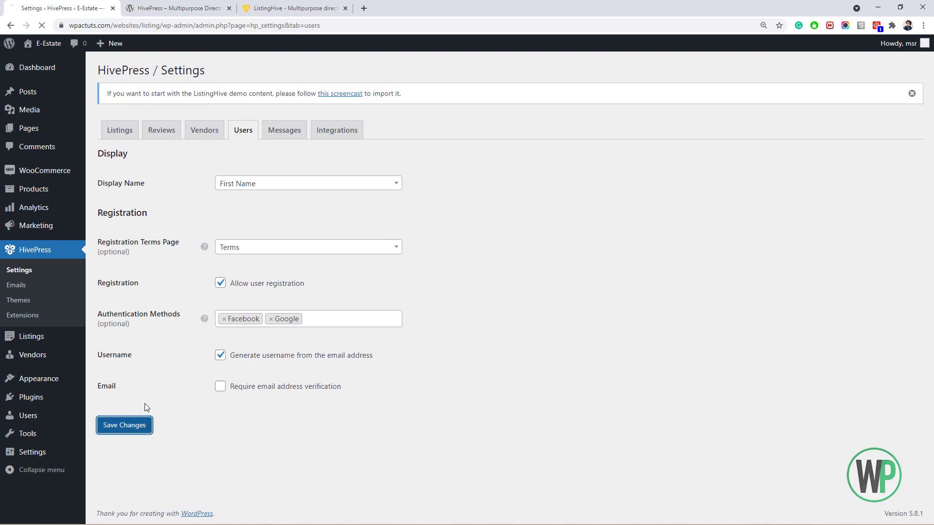
# Open the HivePress documentation and go to the Authentication extension page.
pyautogui.click(260, 14)
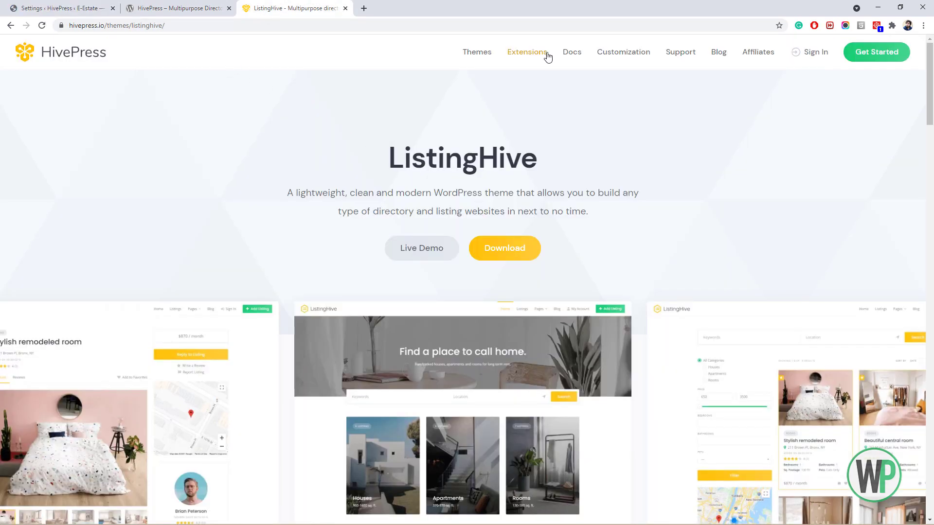
pyautogui.click(529, 51)
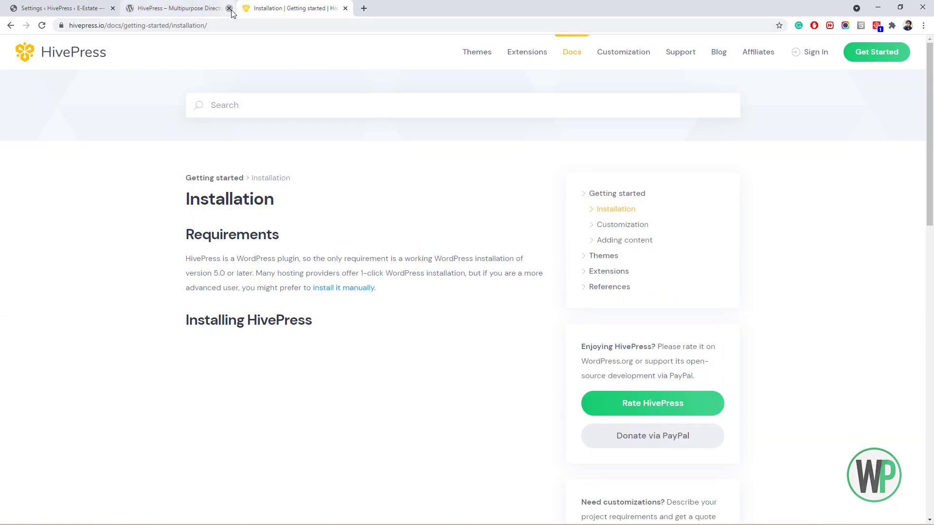
pyautogui.click(229, 9)
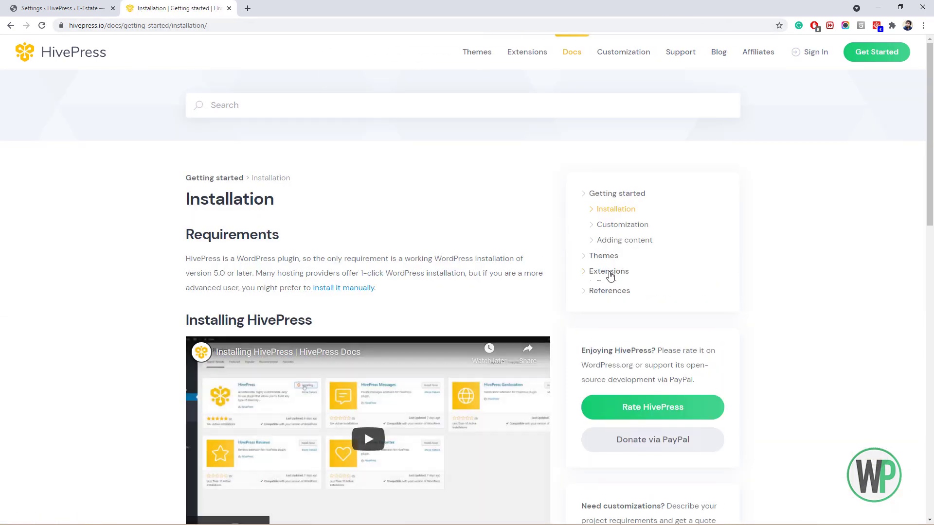
pyautogui.click(608, 270)
pyautogui.click(632, 365)
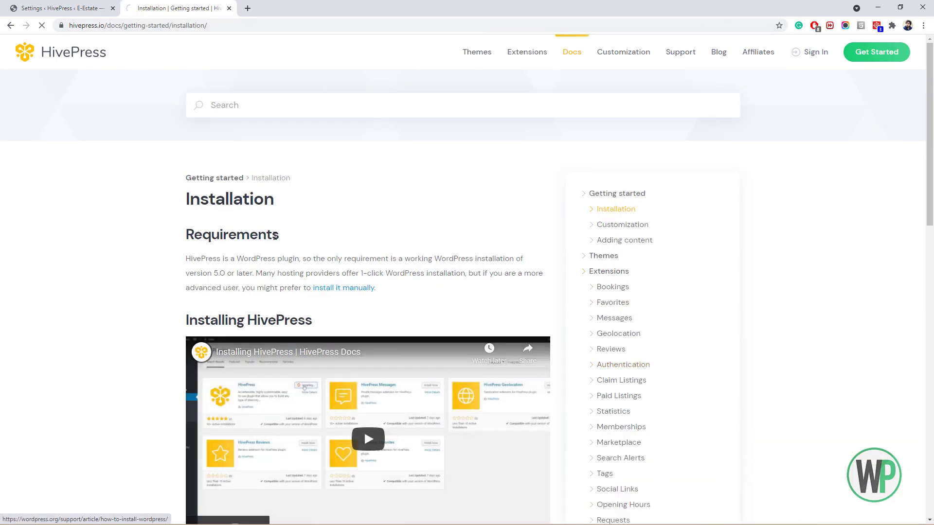
pyautogui.scroll(-3, 740, 190)
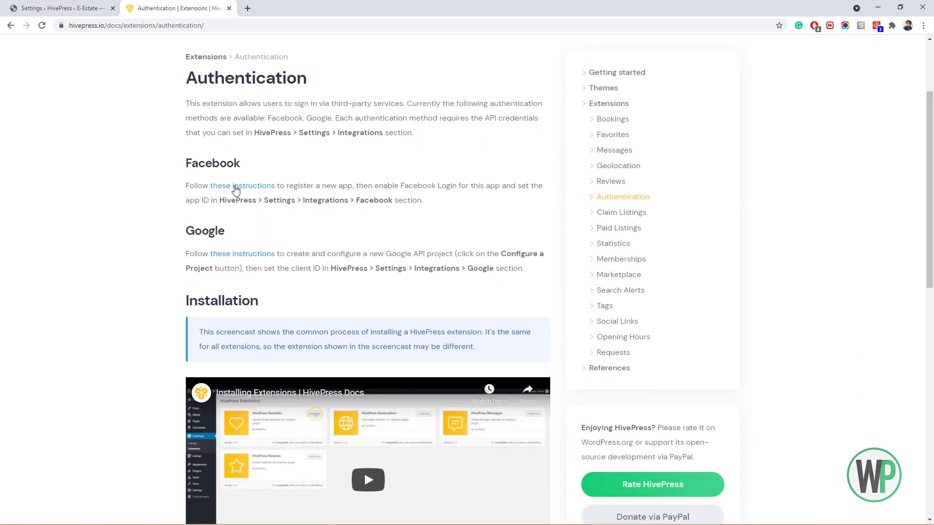
# Open Facebook's setup instructions in a new tab, skim the developer docs, then close that tab.
pyautogui.rightClick(232, 187)
pyautogui.click(258, 192)
pyautogui.scroll(-12, 146, 229)
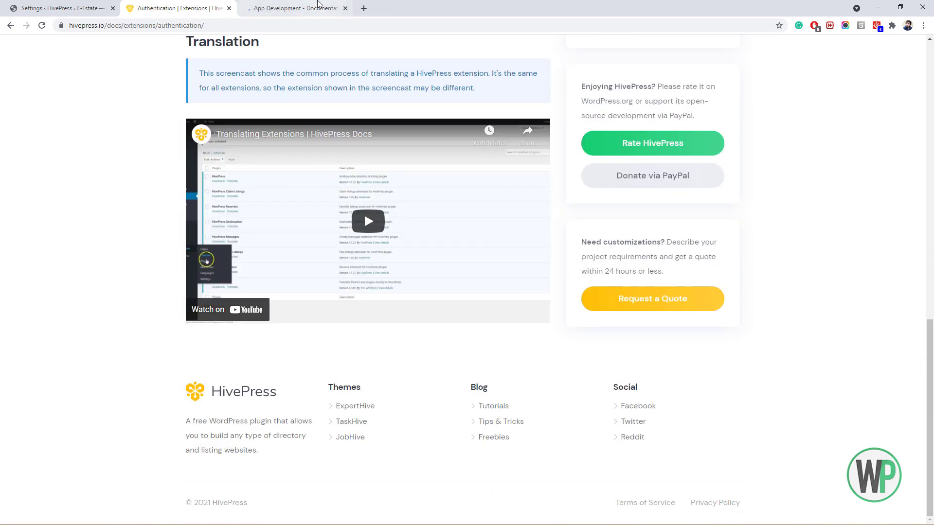
pyautogui.click(318, 4)
pyautogui.scroll(-4, 423, 142)
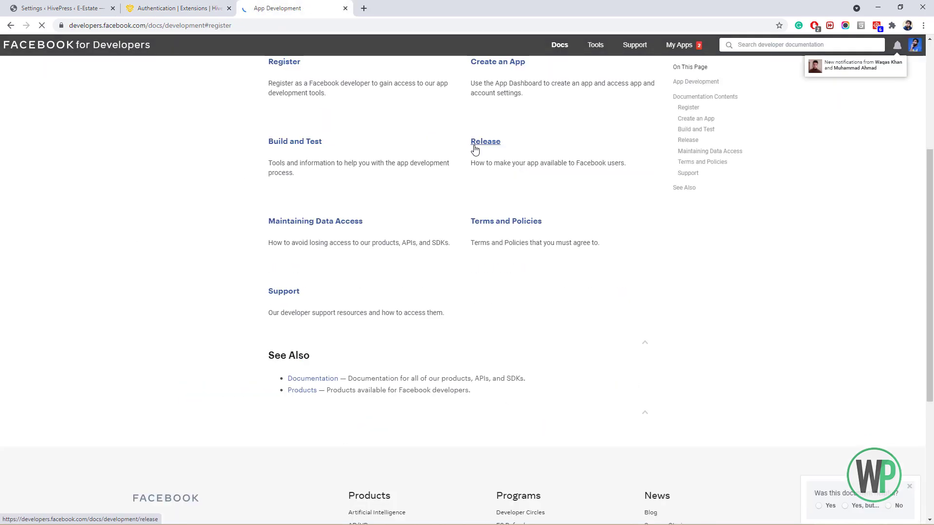
pyautogui.scroll(2, 733, 128)
pyautogui.scroll(1, 367, 84)
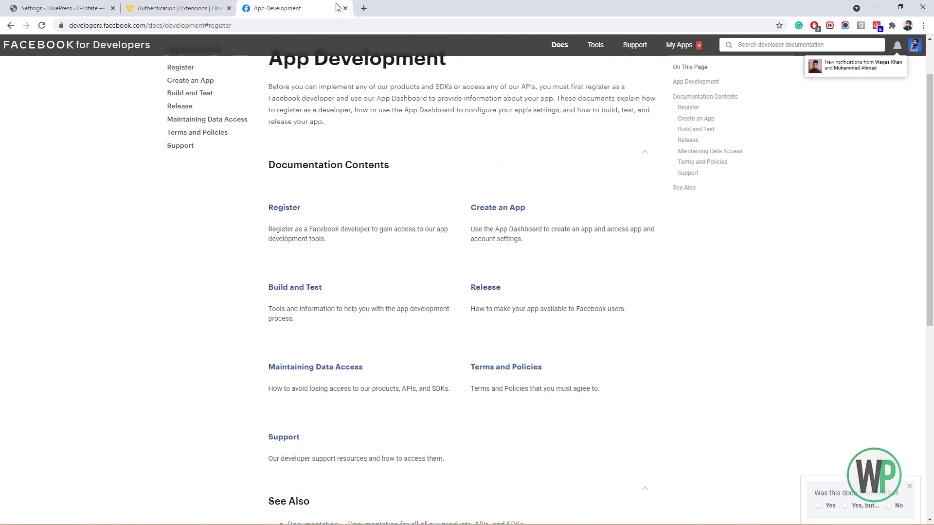
pyautogui.click(346, 9)
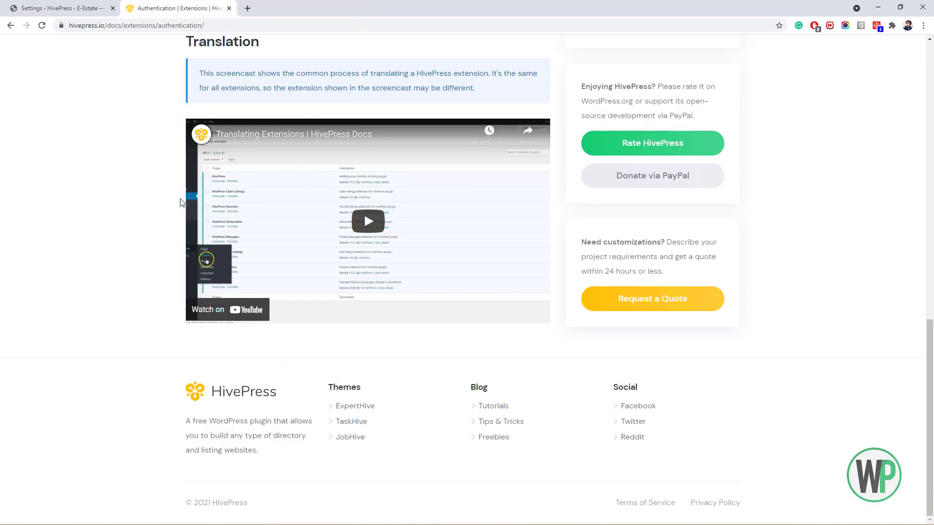
# Return to the HivePress Users settings in WordPress admin.
pyautogui.moveTo(931, 393); pyautogui.dragTo(932, 209)
pyautogui.scroll(4, 443, 340)
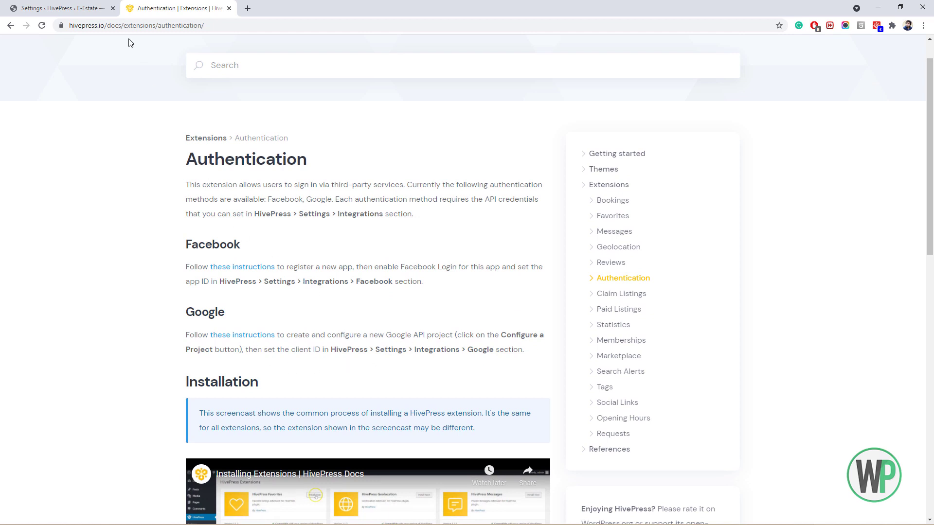
pyautogui.click(103, 13)
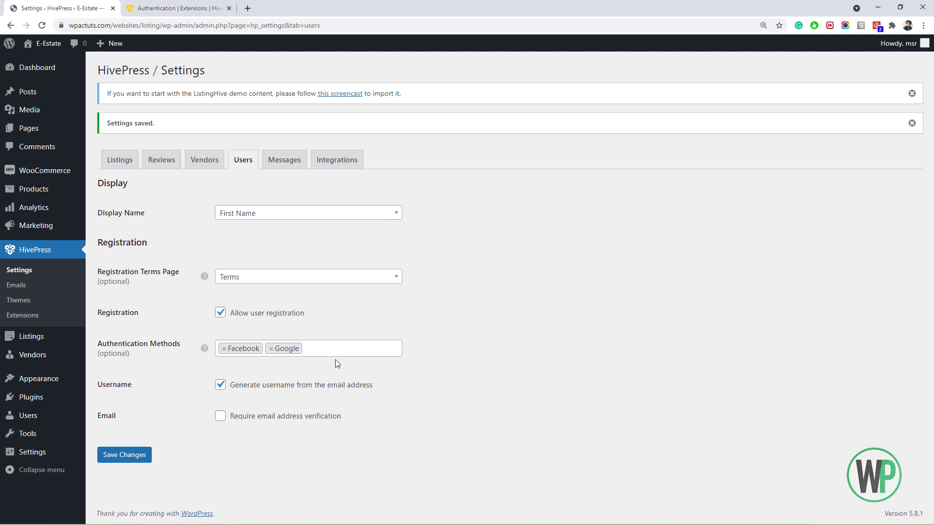
# Re-save the Users settings with Facebook and Google sign-in, then open the Messages tab.
pyautogui.click(132, 456)
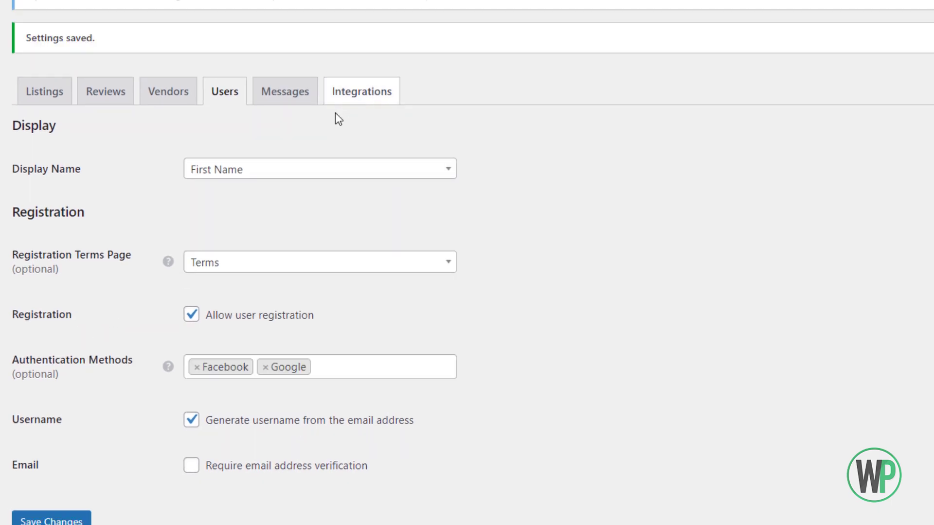
pyautogui.click(306, 94)
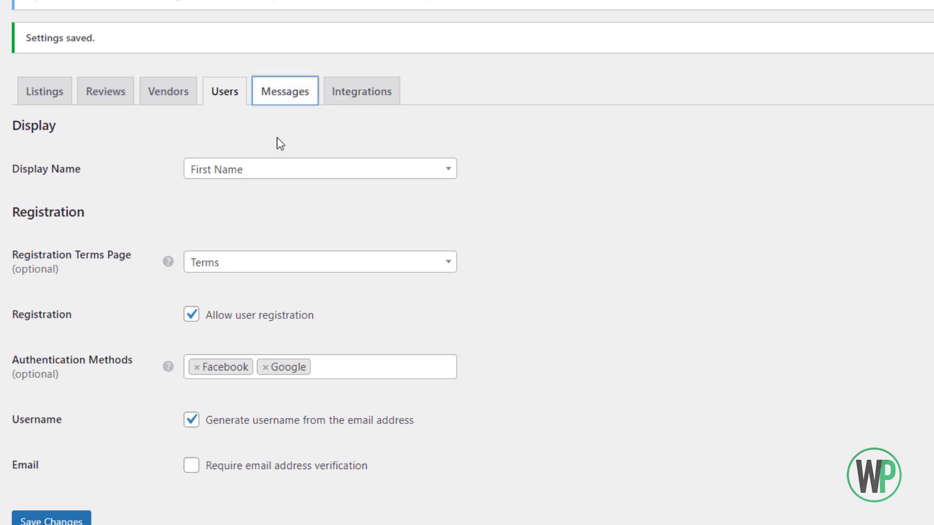
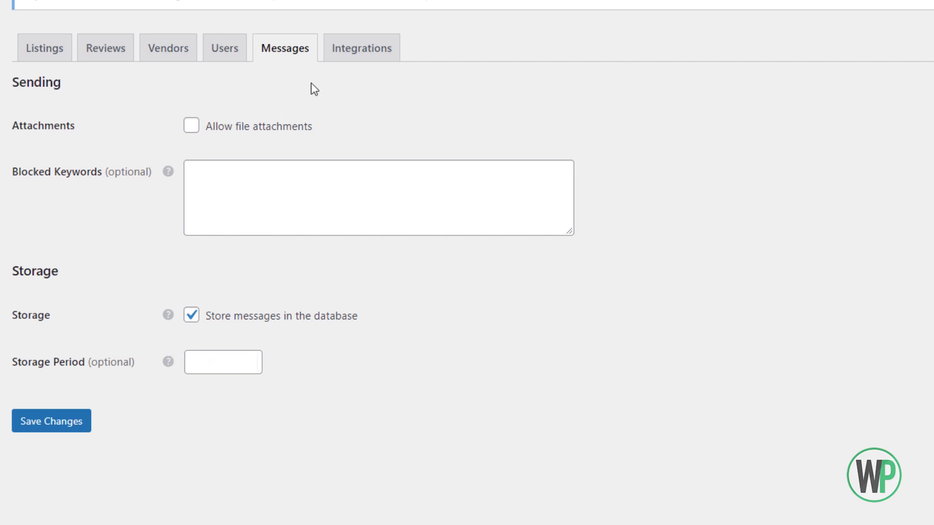
# Open the HivePress Integrations tab, check reCAPTCHA's protected forms, and inspect the Facebook App ID and Google Maps API Key fields.
pyautogui.click(342, 55)
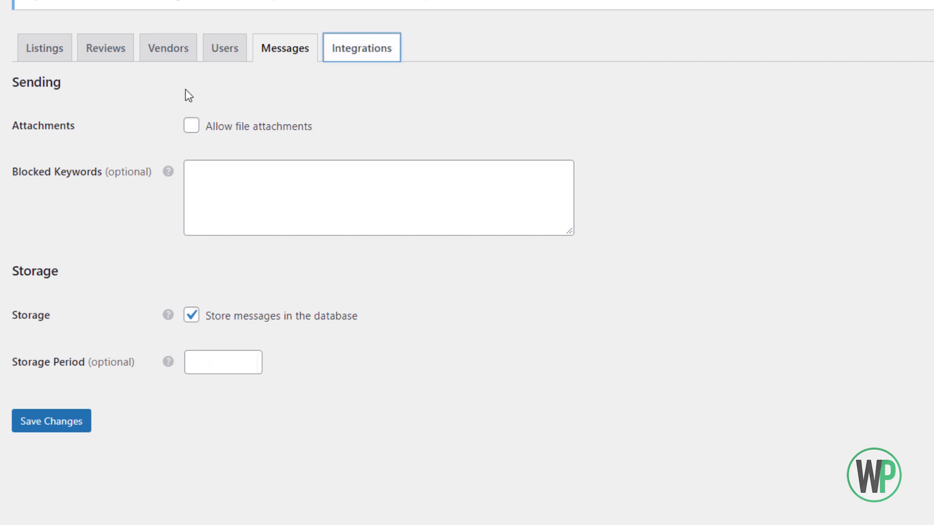
pyautogui.click(216, 126)
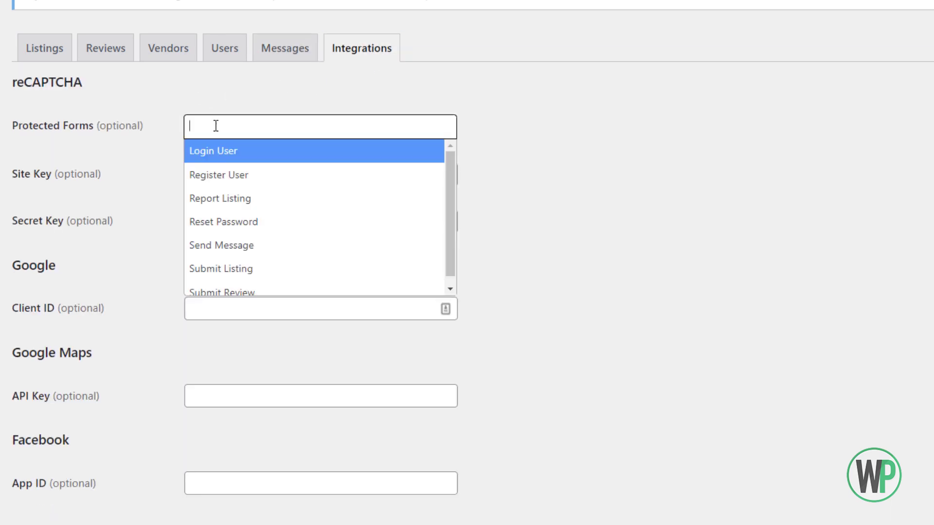
pyautogui.click(53, 95)
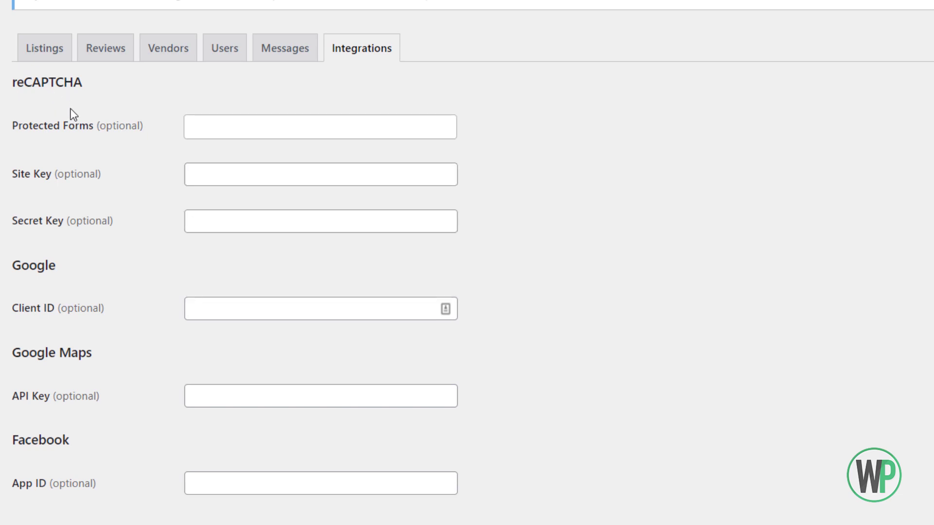
pyautogui.click(206, 130)
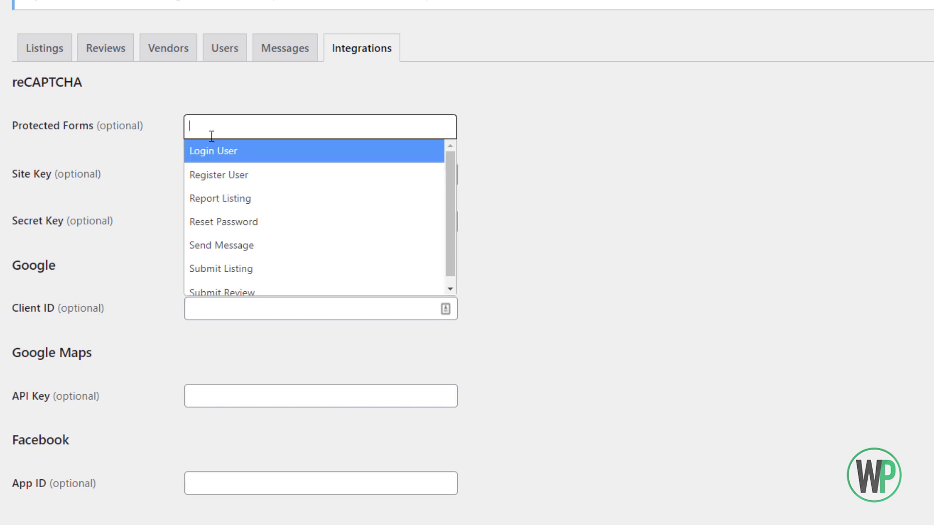
pyautogui.click(152, 140)
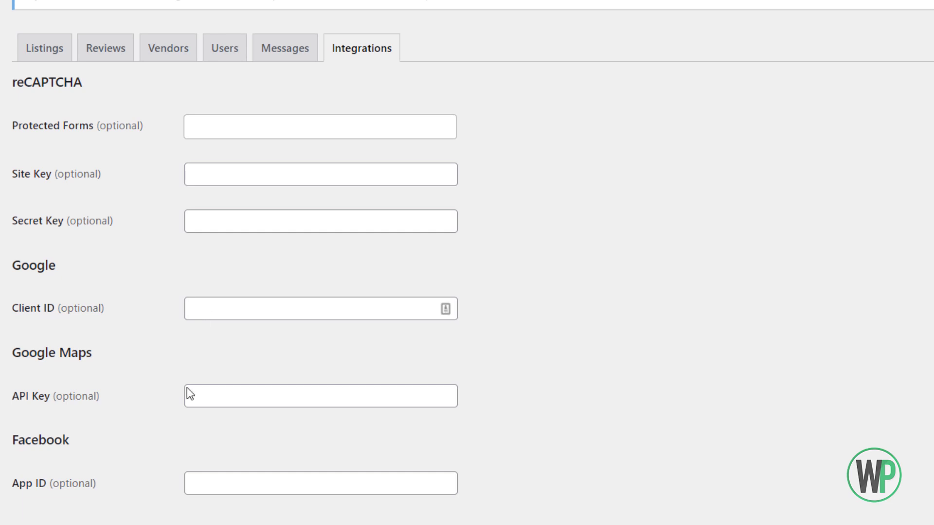
pyautogui.click(200, 488)
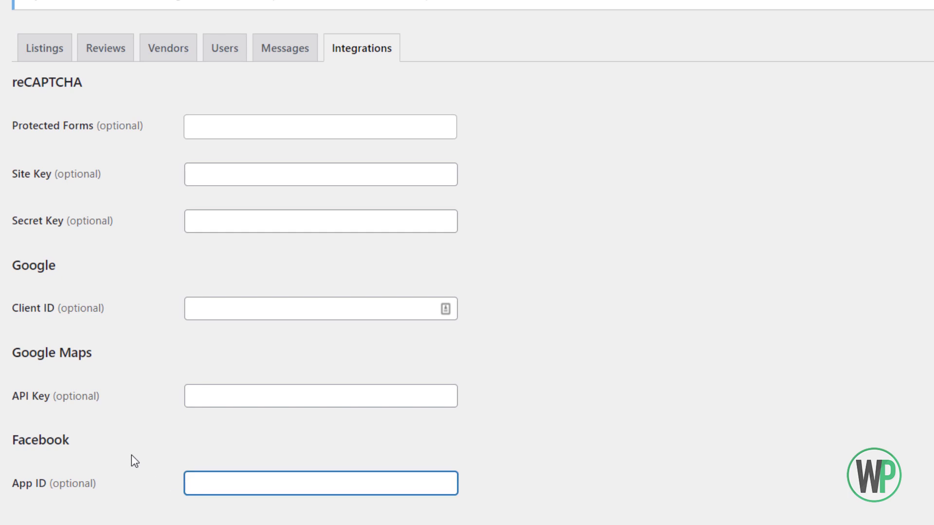
pyautogui.click(222, 395)
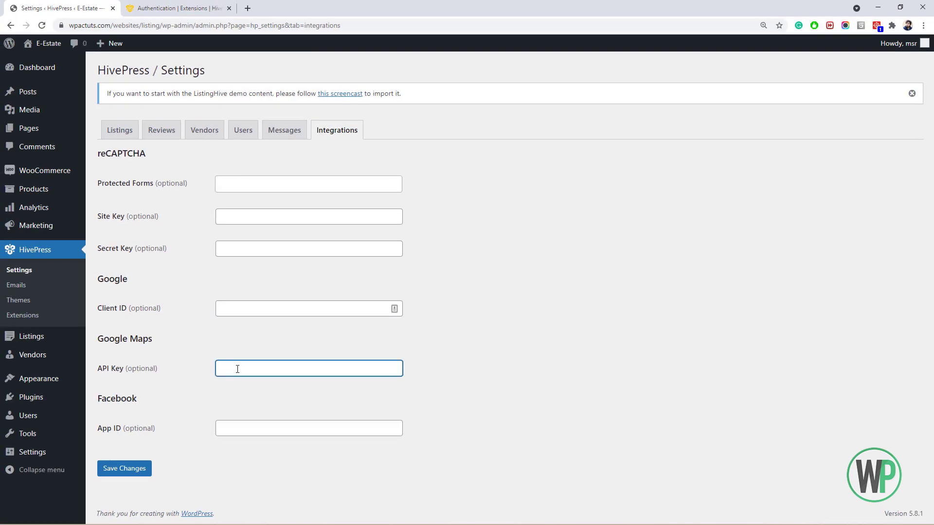
# Open the HivePress Geolocation docs and its location-search tutorial in a new tab.
pyautogui.click(179, 8)
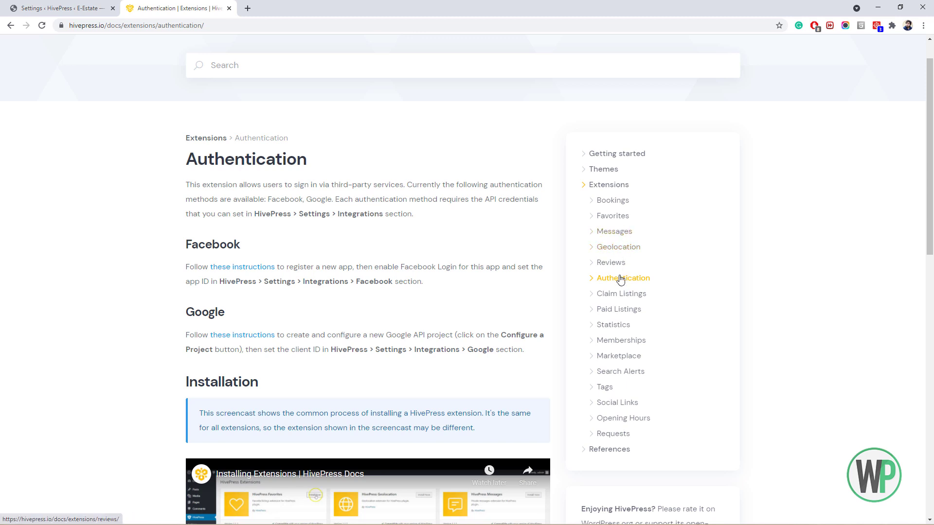
pyautogui.click(614, 249)
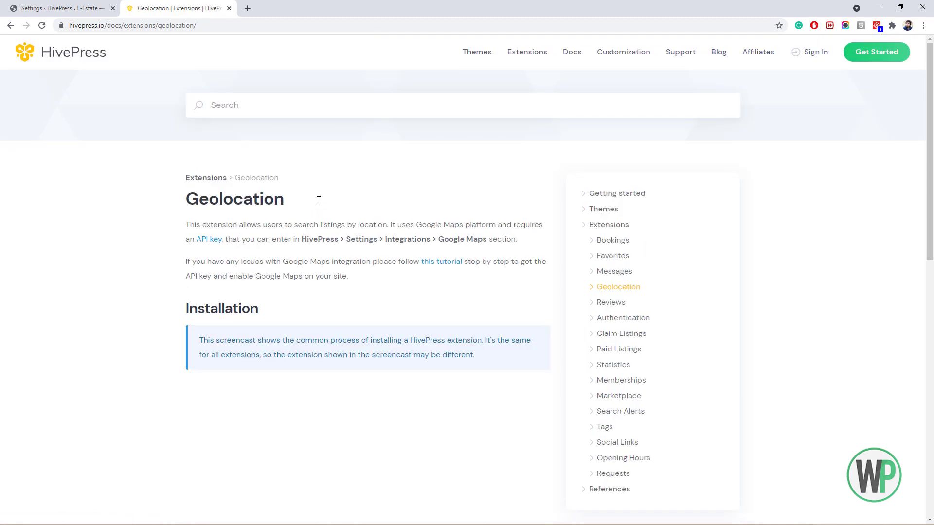
pyautogui.rightClick(442, 265)
pyautogui.click(462, 272)
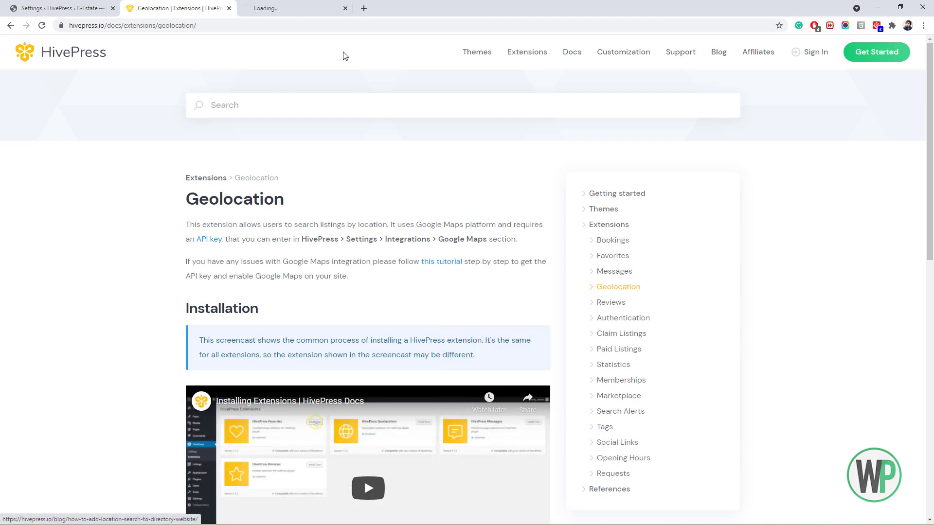
pyautogui.click(318, 8)
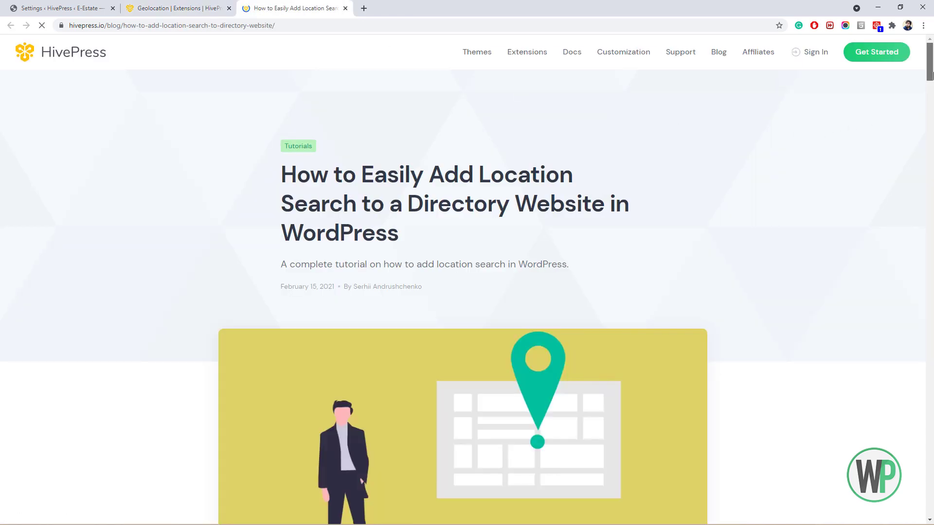
# Read through the tutorial's Google API key section, then go back to the Integrations settings.
pyautogui.moveTo(929, 76); pyautogui.dragTo(927, 276)
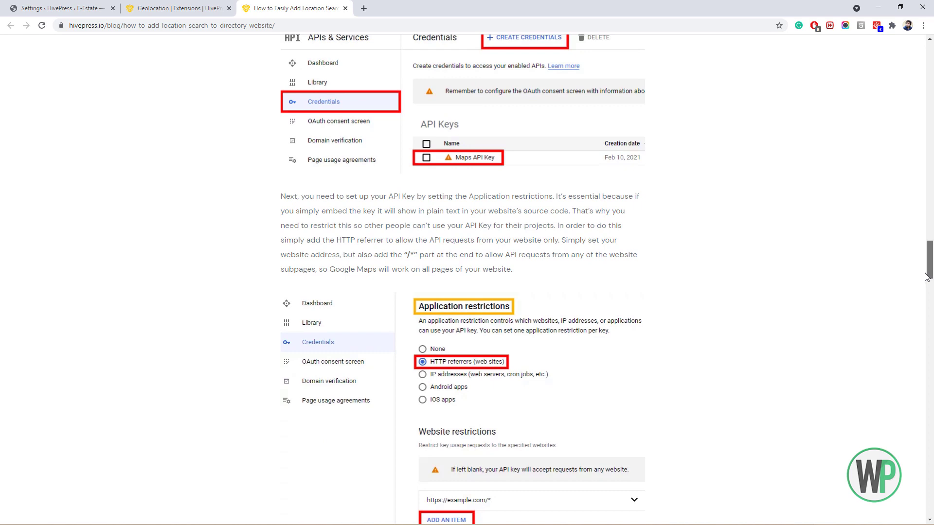
pyautogui.moveTo(926, 277); pyautogui.dragTo(930, 48)
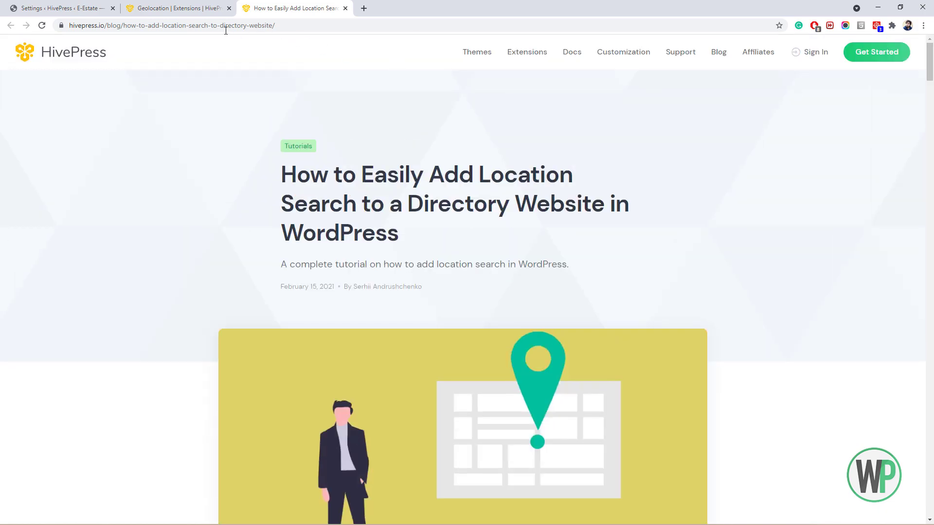
pyautogui.click(58, 8)
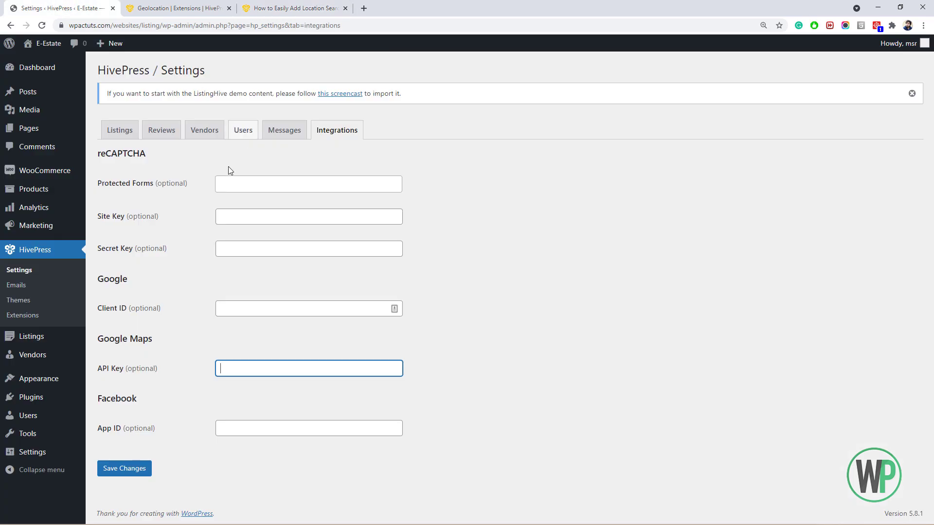
# Save the Integrations settings, then start a new HivePress email and browse its Event options without choosing one.
pyautogui.click(138, 469)
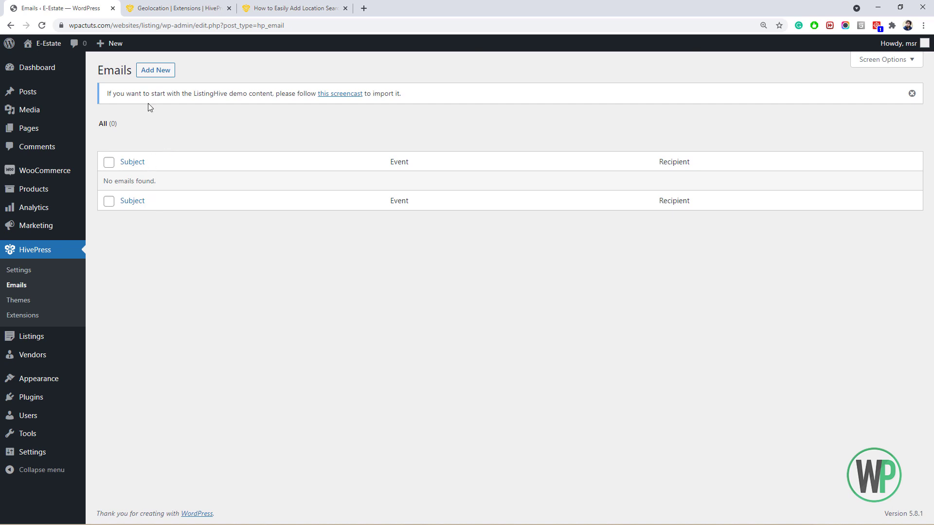
pyautogui.click(147, 72)
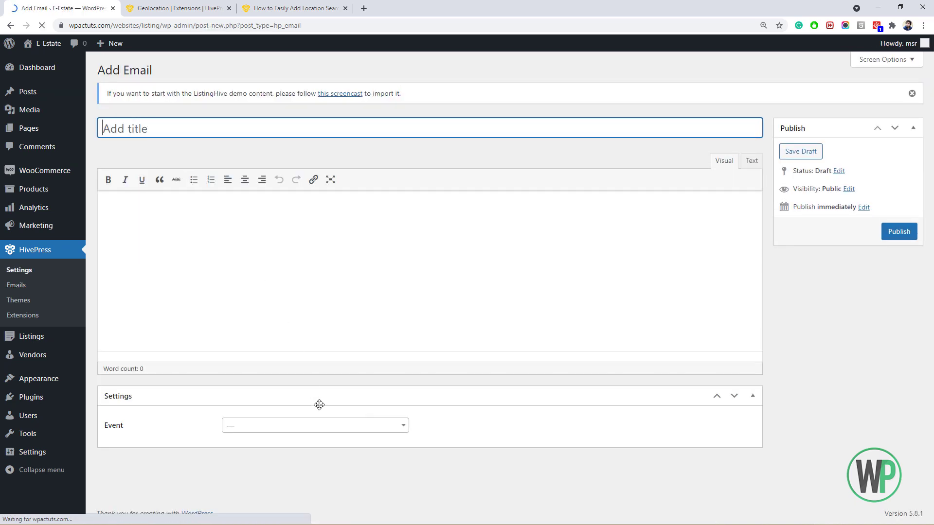
pyautogui.click(318, 425)
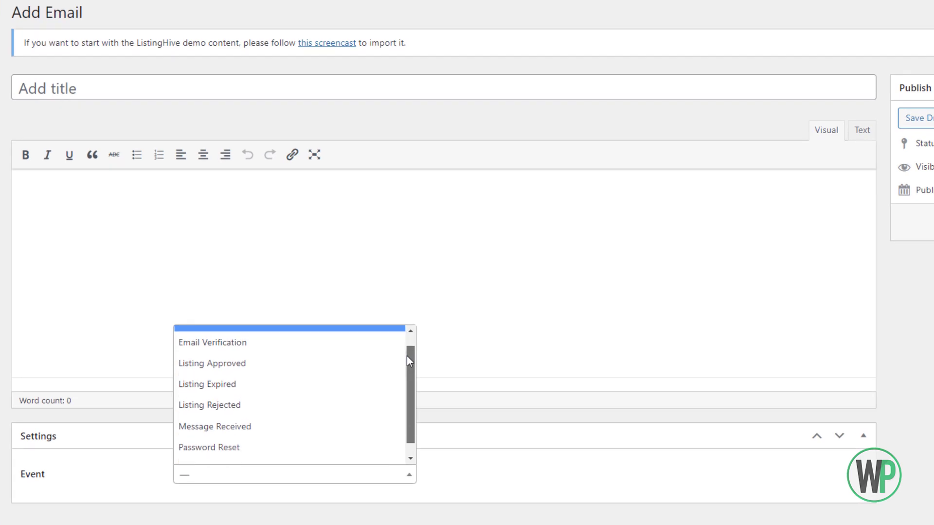
pyautogui.moveTo(407, 356); pyautogui.dragTo(400, 353)
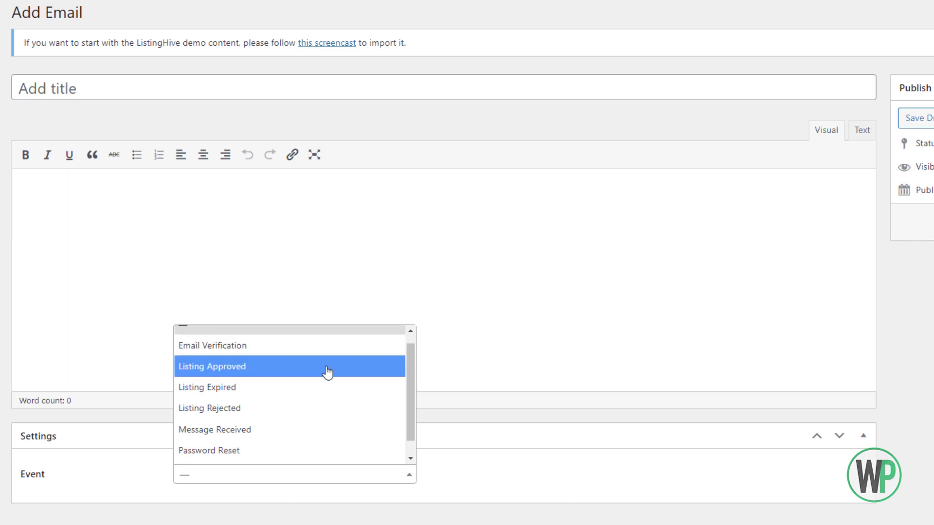
pyautogui.moveTo(406, 379); pyautogui.dragTo(405, 415)
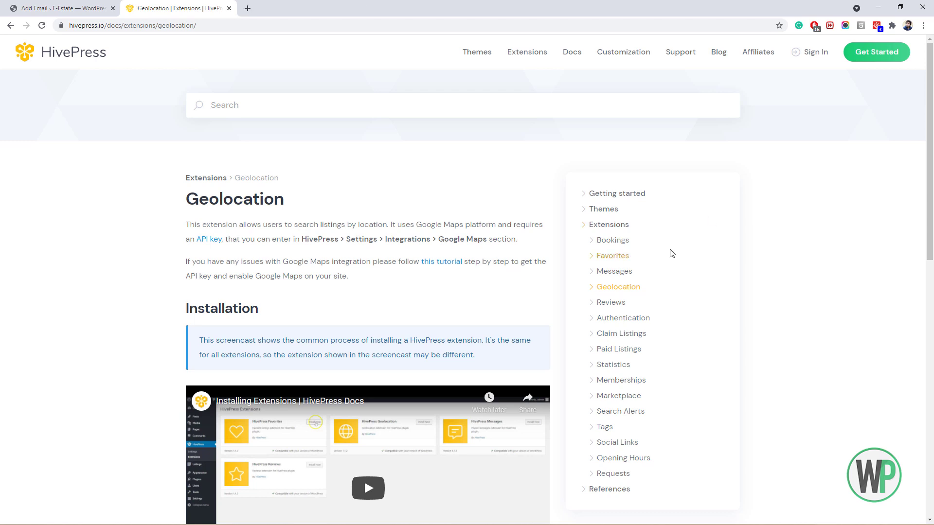
pyautogui.click(95, 7)
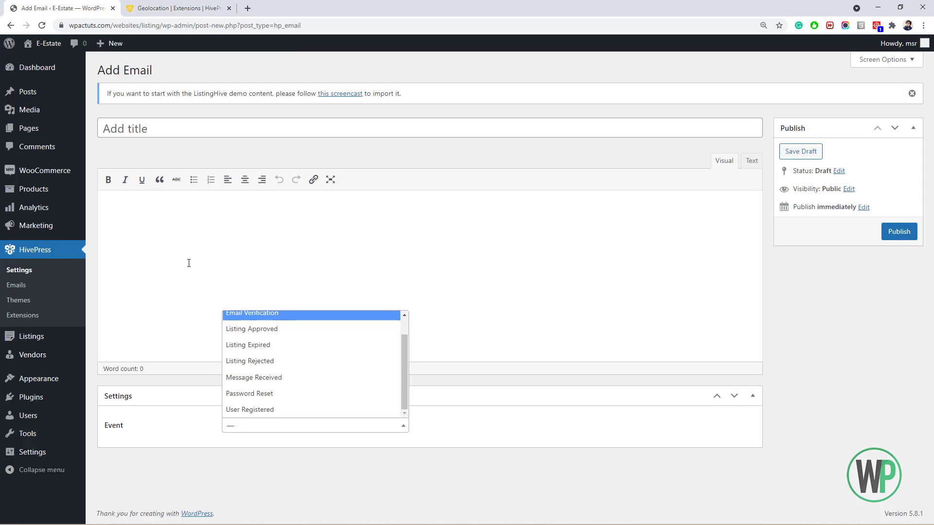
pyautogui.click(245, 296)
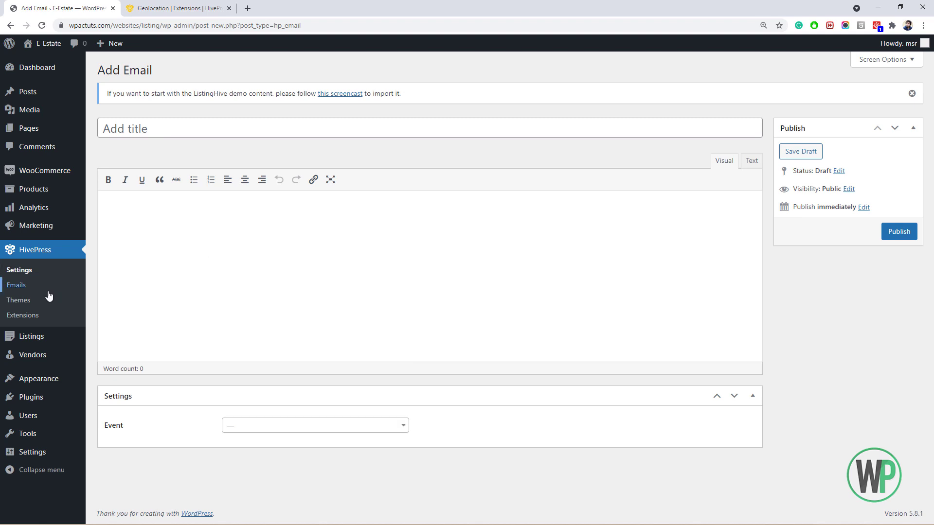
# Browse the HivePress Extensions page.
pyautogui.click(45, 317)
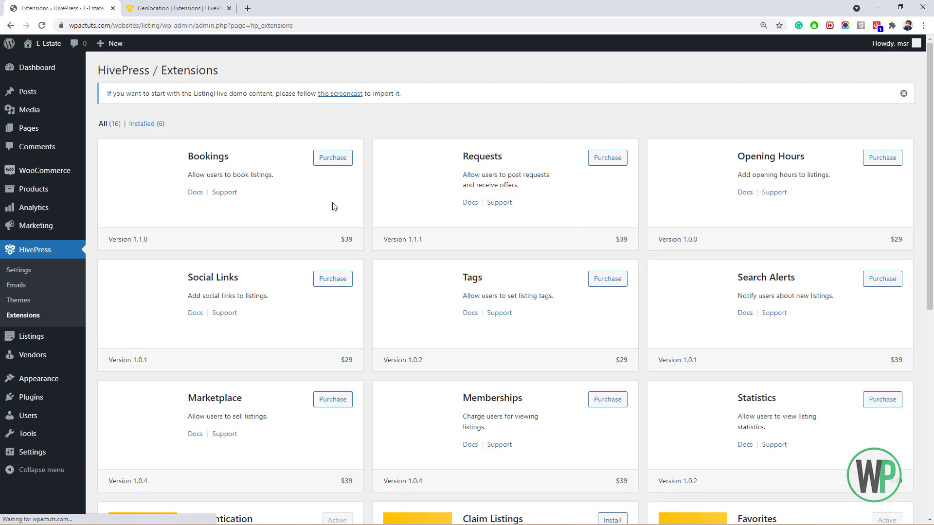
pyautogui.scroll(-1, 931, 256)
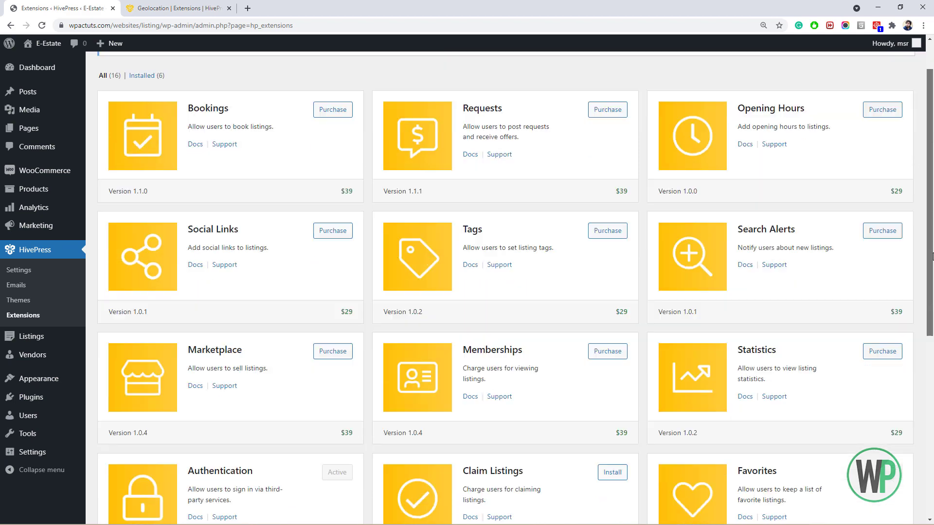
pyautogui.scroll(-7, 931, 256)
pyautogui.scroll(8, 931, 374)
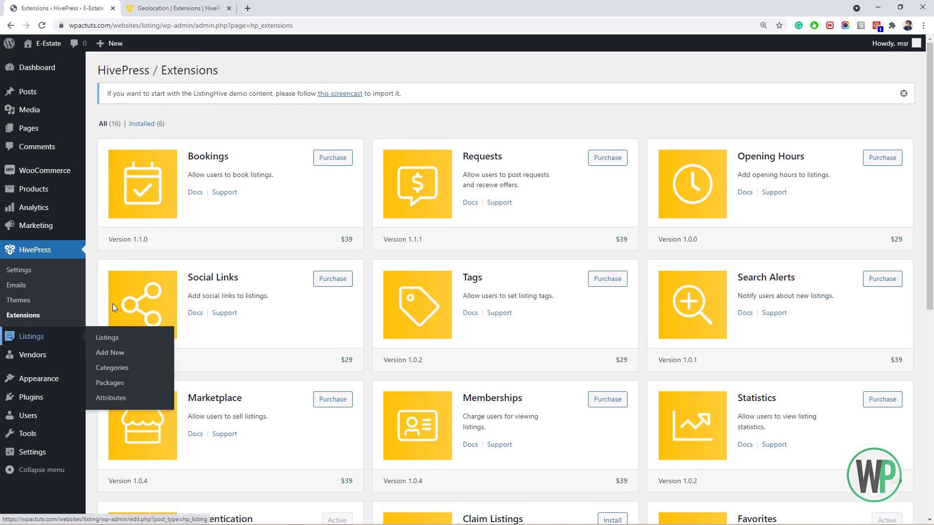
pyautogui.moveTo(107, 94); pyautogui.dragTo(225, 83)
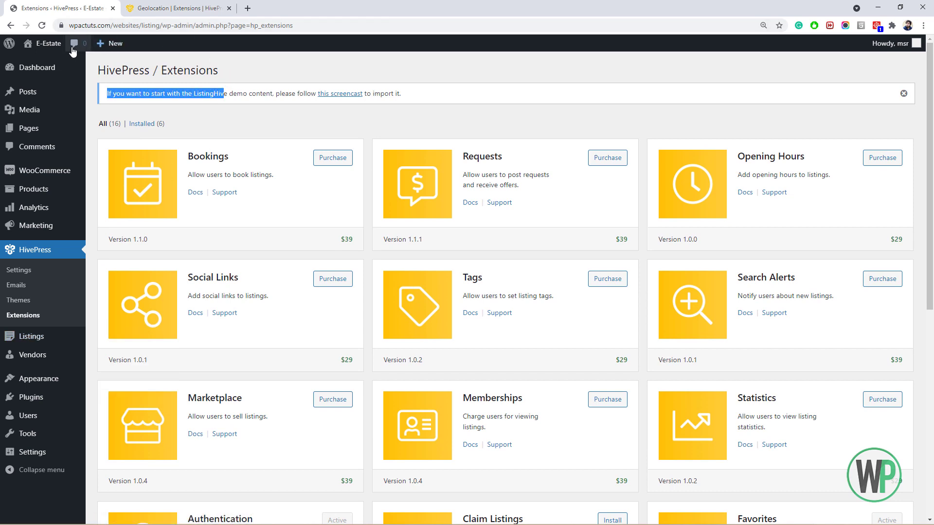
# View the live E-Estate site in a new tab, then open the empty HivePress Listings list.
pyautogui.middleClick(54, 65)
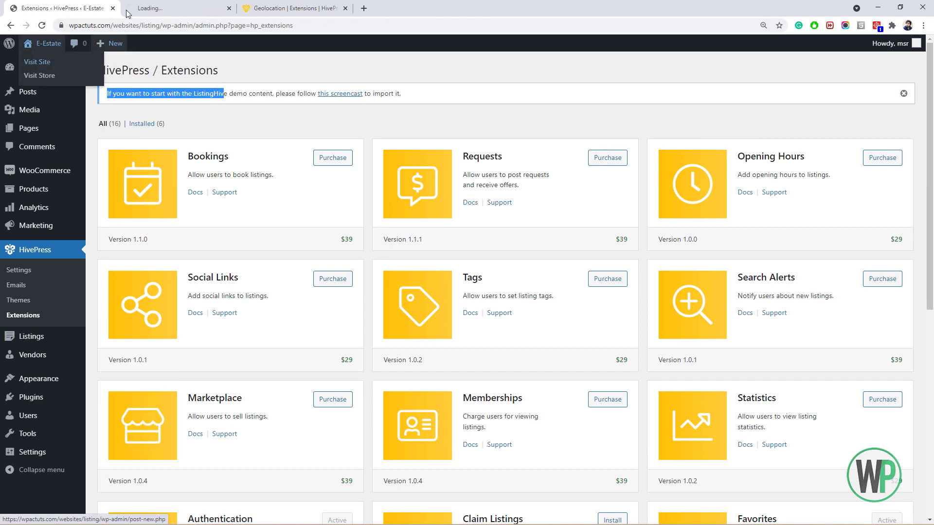
pyautogui.click(127, 10)
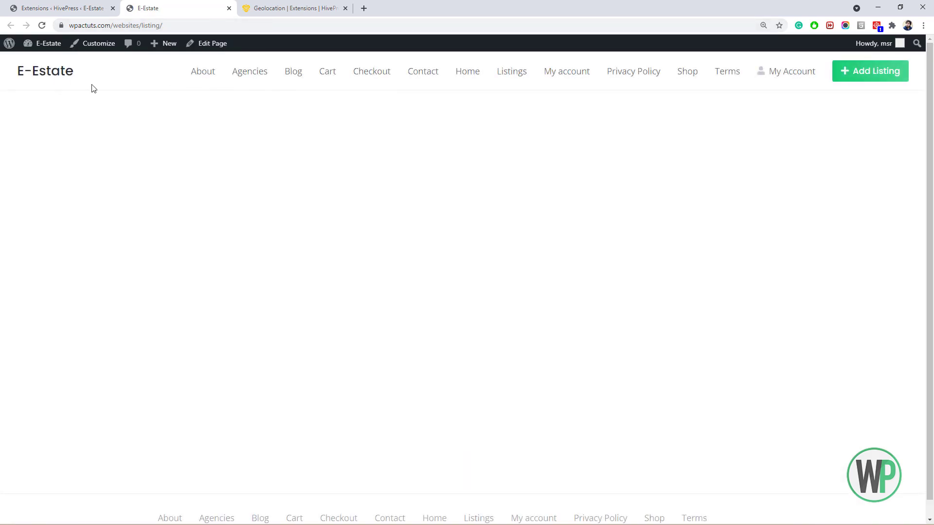
pyautogui.moveTo(931, 377)
pyautogui.mouseDown()
pyautogui.moveTo(932, 396)
pyautogui.moveTo(932, 121)
pyautogui.moveTo(933, 385)
pyautogui.moveTo(929, 216)
pyautogui.moveTo(933, 370)
pyautogui.mouseUp()
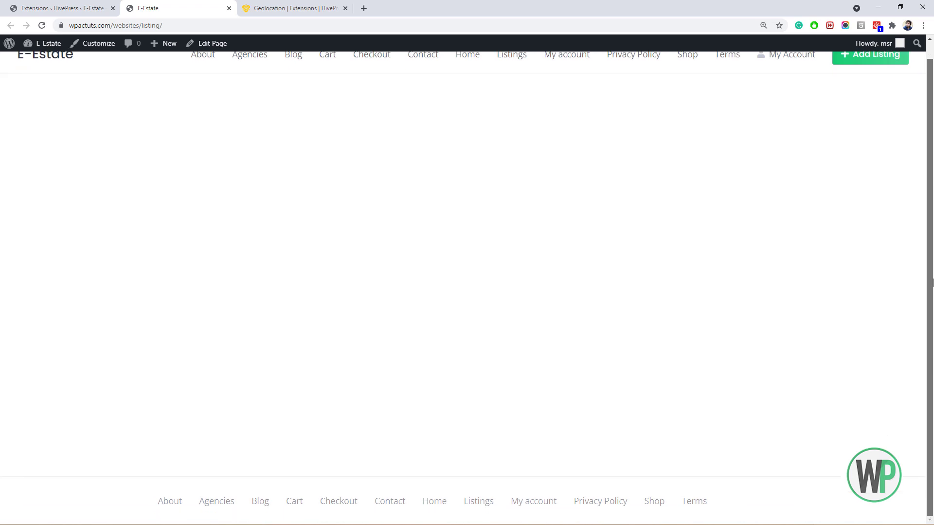
pyautogui.moveTo(932, 282); pyautogui.dragTo(932, 265)
pyautogui.click(68, 8)
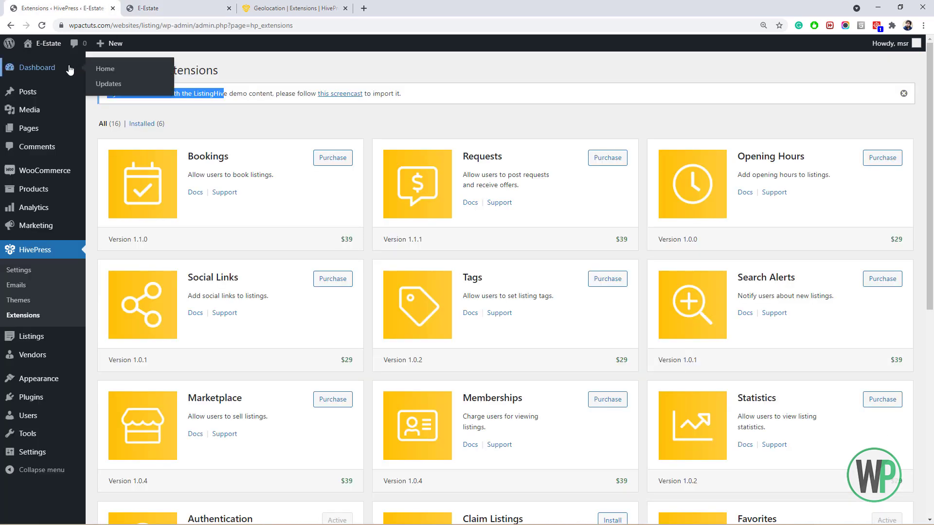
pyautogui.click(68, 339)
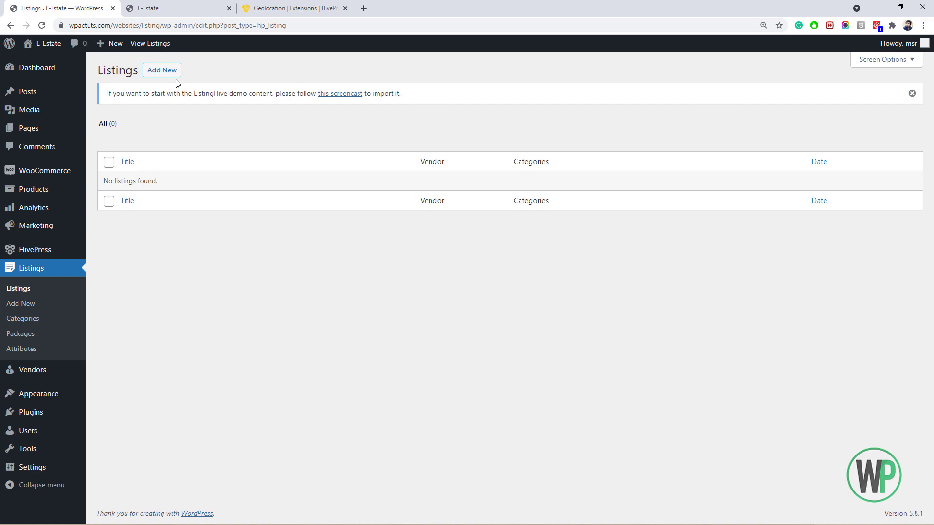
# Look at the front-end Add Listing page, then go to the listing Categories admin page for a Houses category.
pyautogui.click(161, 4)
pyautogui.click(861, 81)
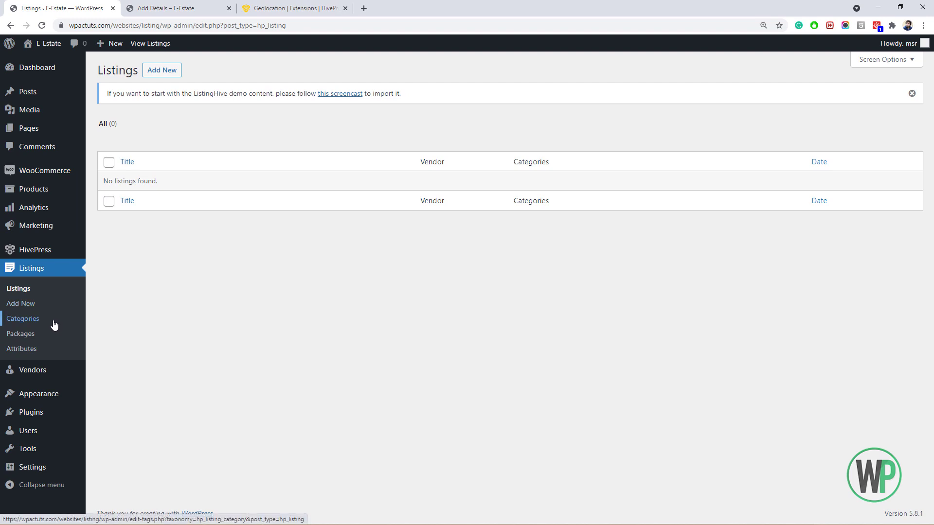
pyautogui.click(49, 321)
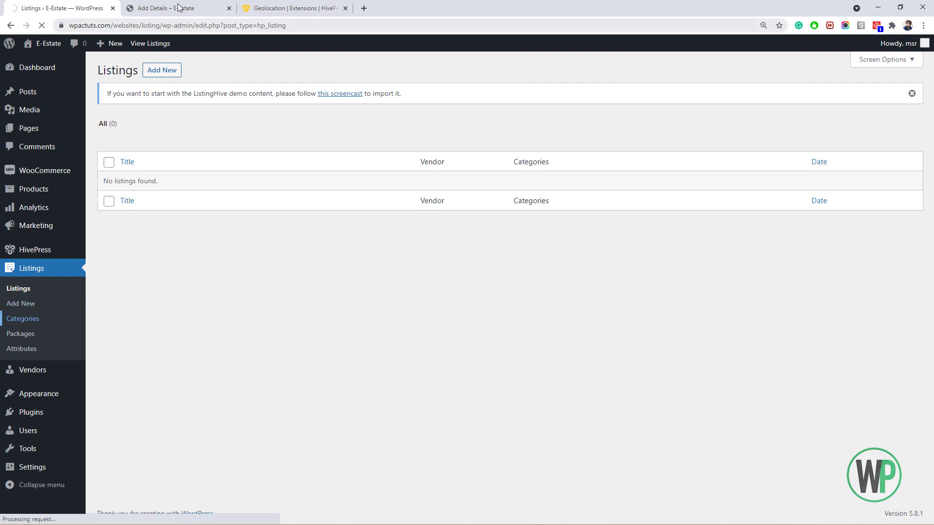
pyautogui.click(179, 8)
pyautogui.click(19, 9)
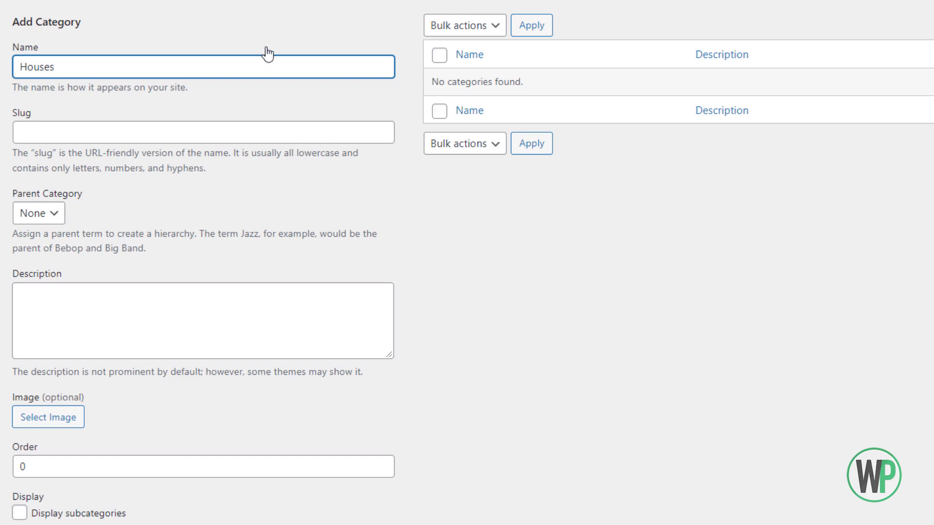
pyautogui.scroll(-1, 333, 10)
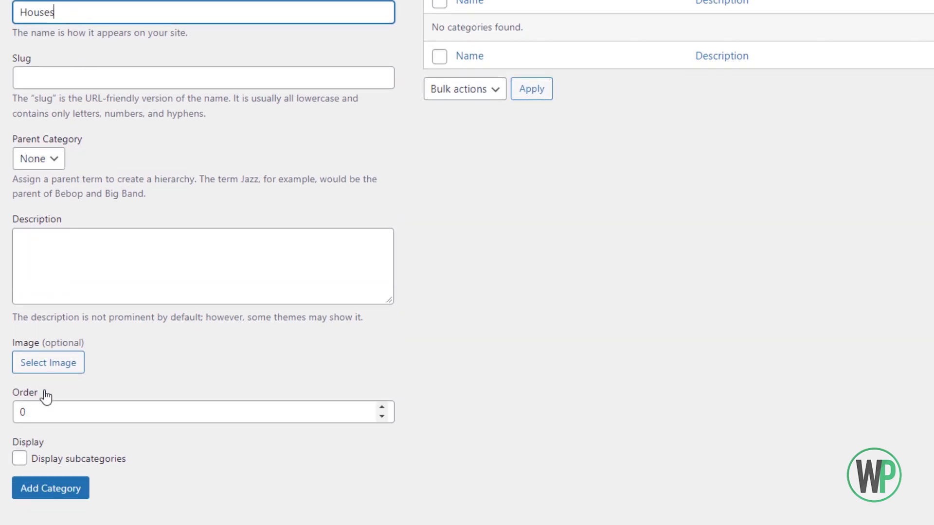
# Browse the category image picker's Media Library and file browser without choosing a file, then open a new tab.
pyautogui.click(45, 371)
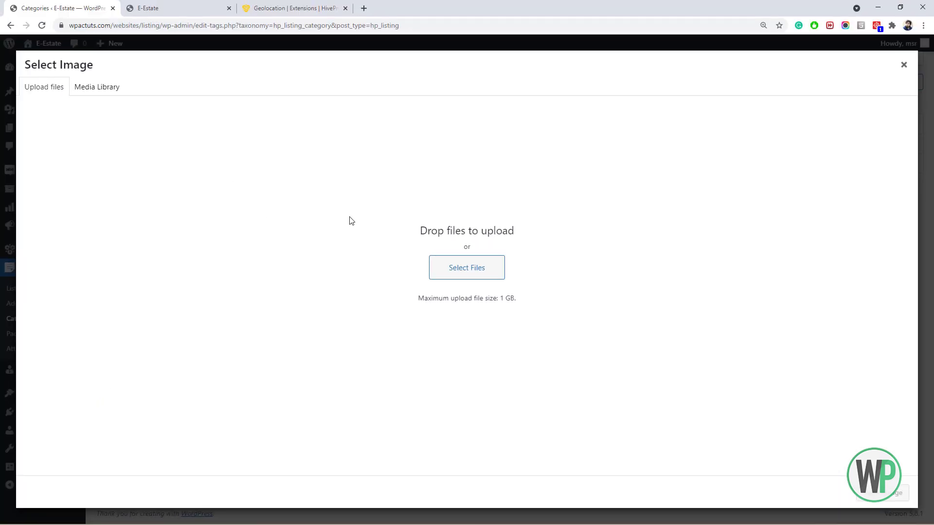
pyautogui.click(108, 94)
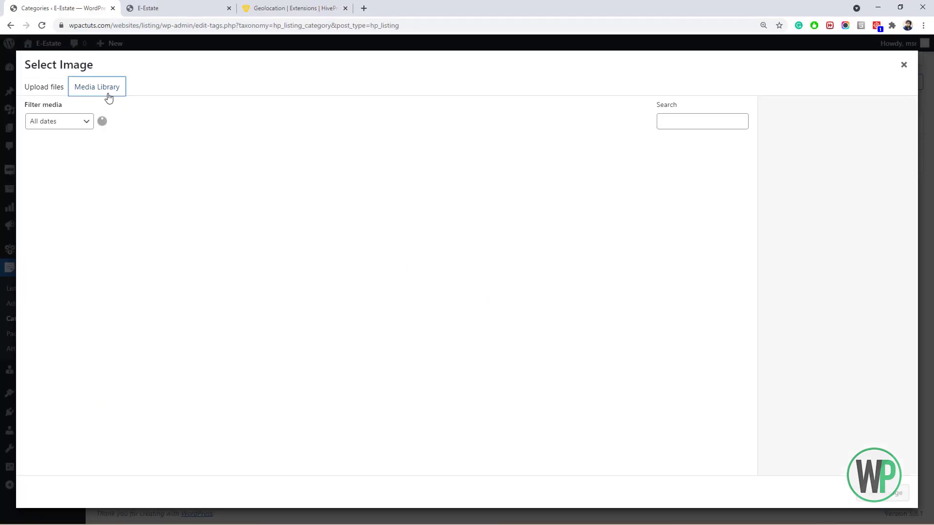
pyautogui.click(60, 95)
pyautogui.click(471, 275)
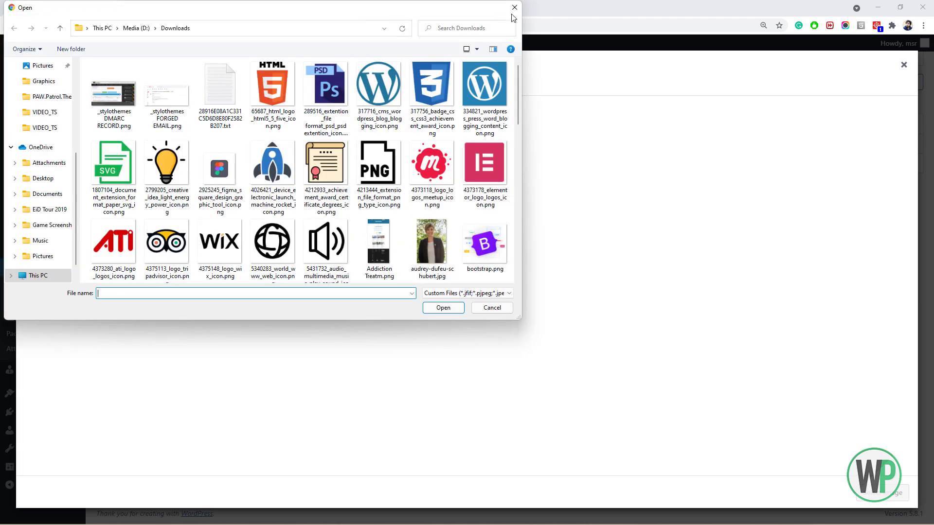
pyautogui.click(514, 8)
pyautogui.click(363, 9)
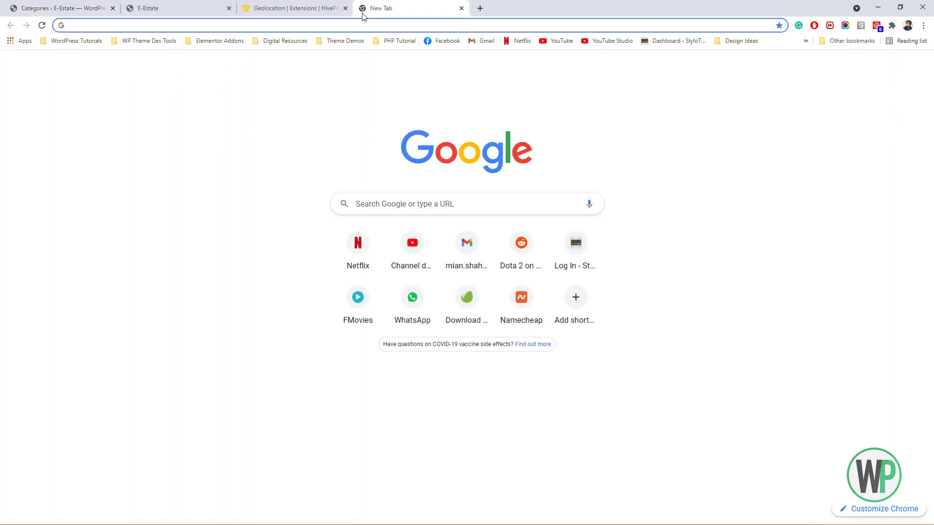
# Open the Pexels and Unsplash stock photo sites in separate tabs.
pyautogui.write('pexel')
pyautogui.press('Return')
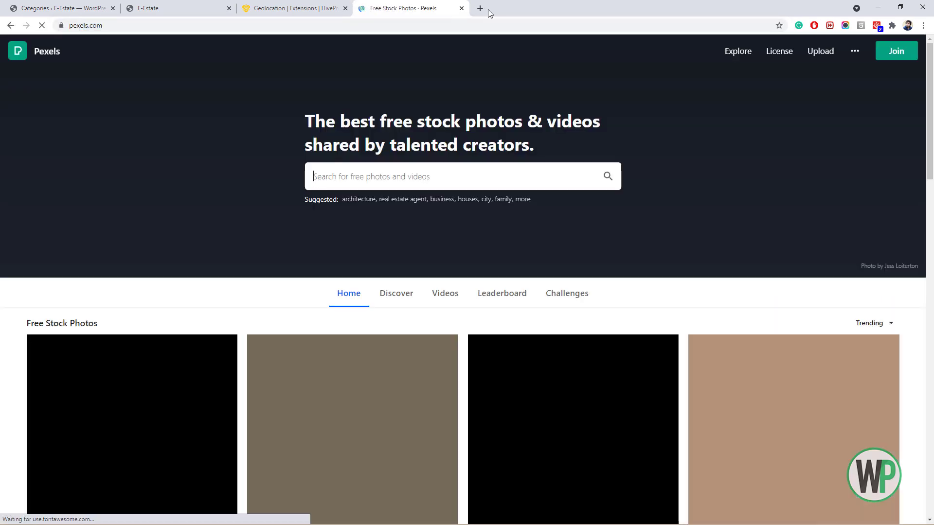
pyautogui.click(488, 10)
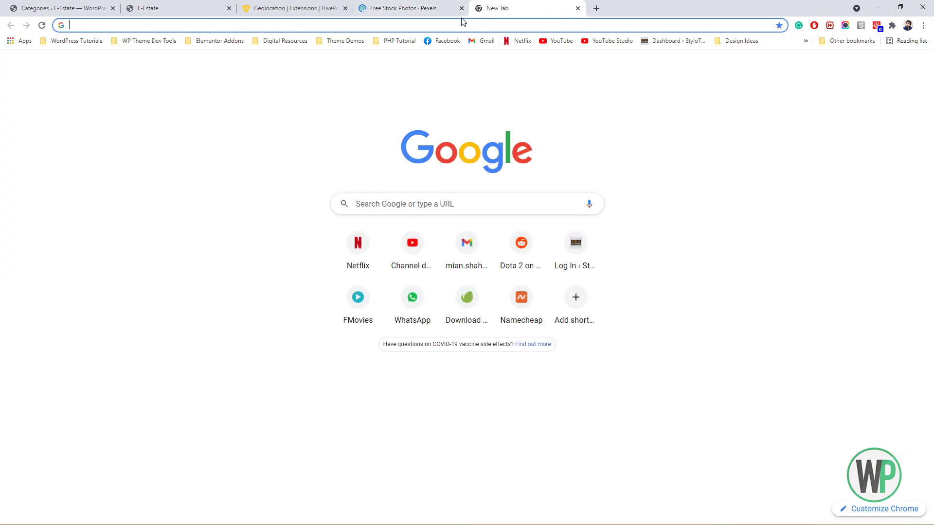
pyautogui.write('uns')
pyautogui.press('Return')
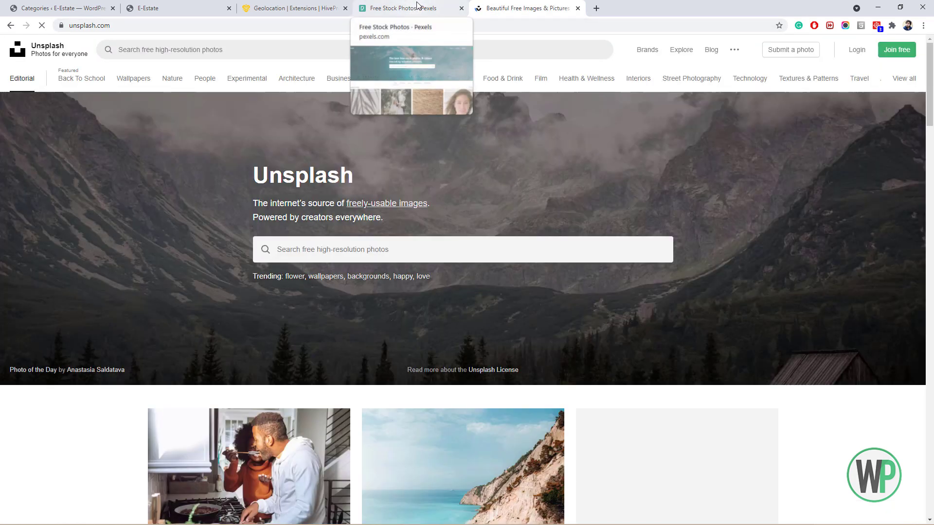
pyautogui.click(415, 8)
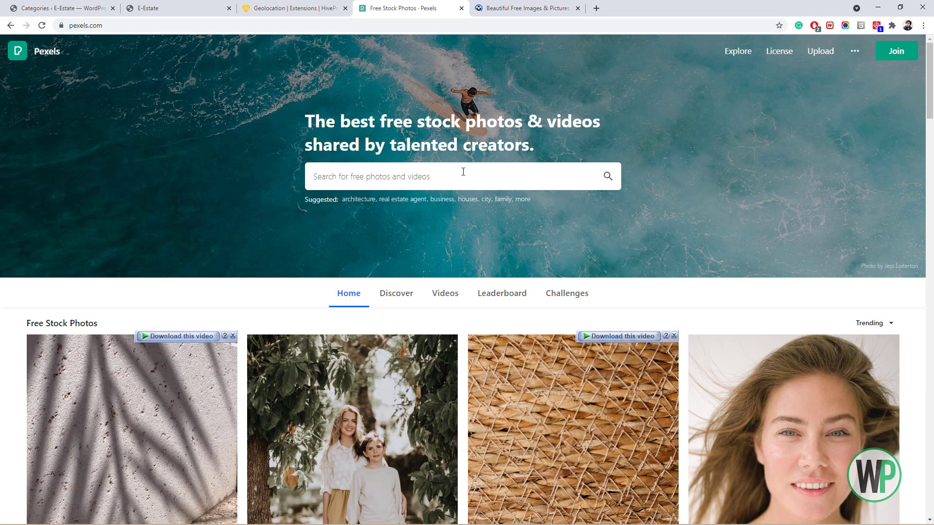
# Upload the house photo from Downloads as the Houses category image.
pyautogui.click(185, 10)
pyautogui.click(114, 7)
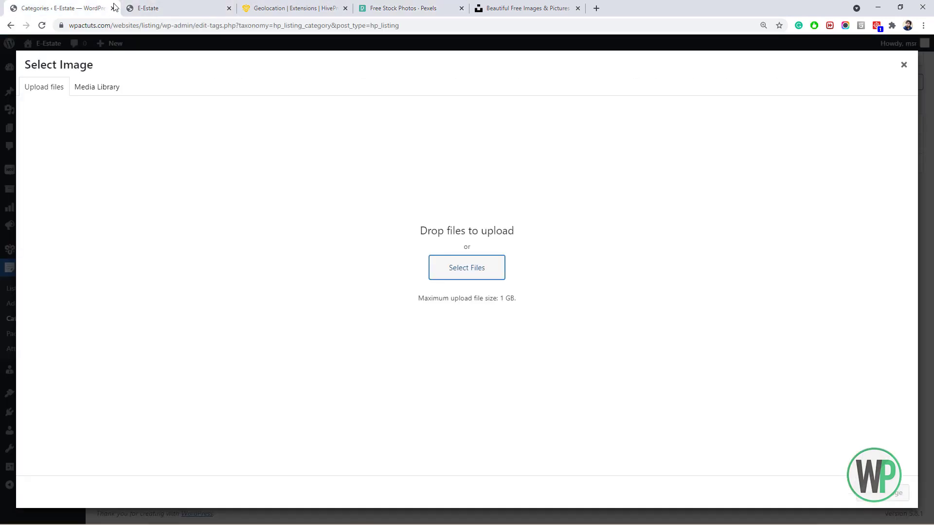
pyautogui.click(452, 268)
pyautogui.moveTo(519, 96); pyautogui.dragTo(514, 213)
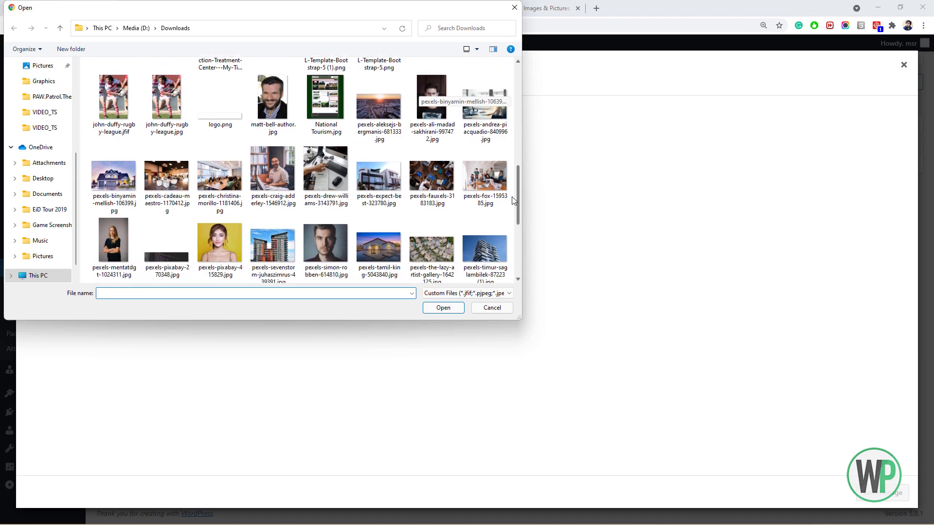
pyautogui.doubleClick(97, 179)
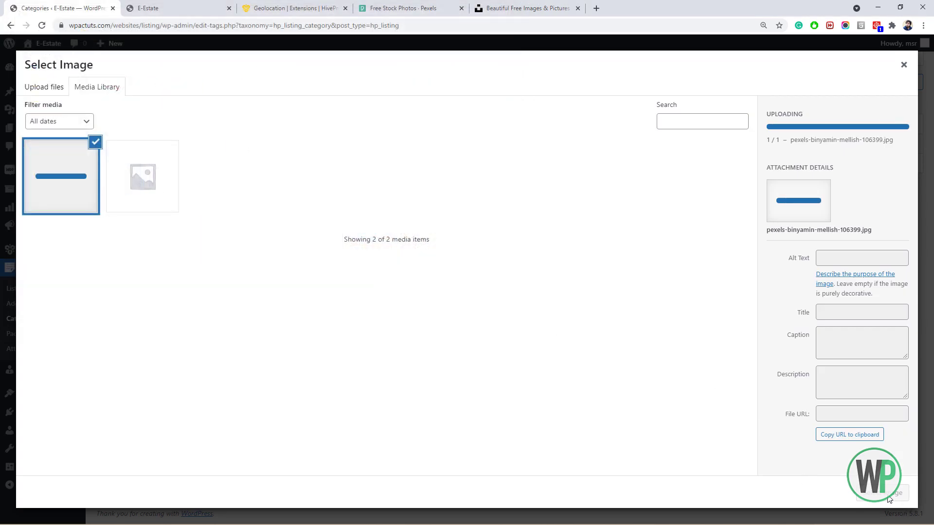
pyautogui.click(887, 494)
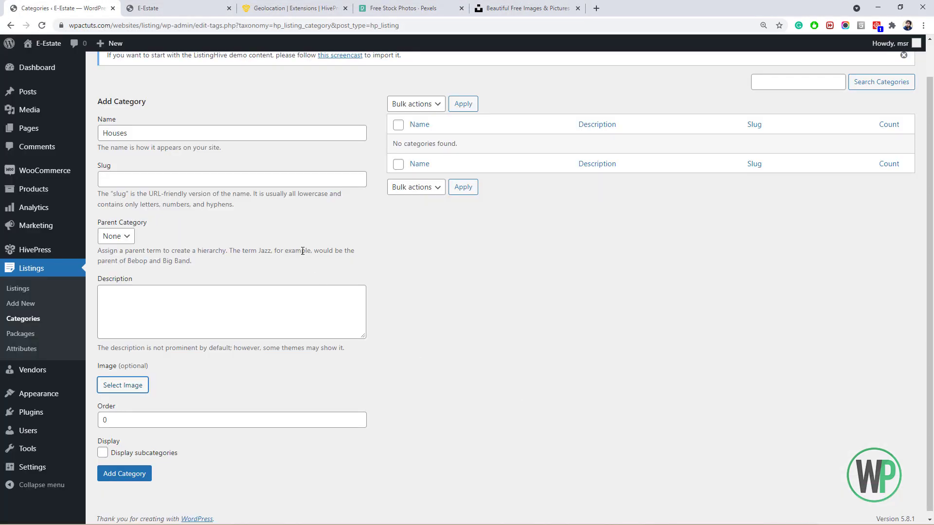
# Add the description 'Buy or sell houses in yor area' and save the Houses category.
pyautogui.click(179, 310)
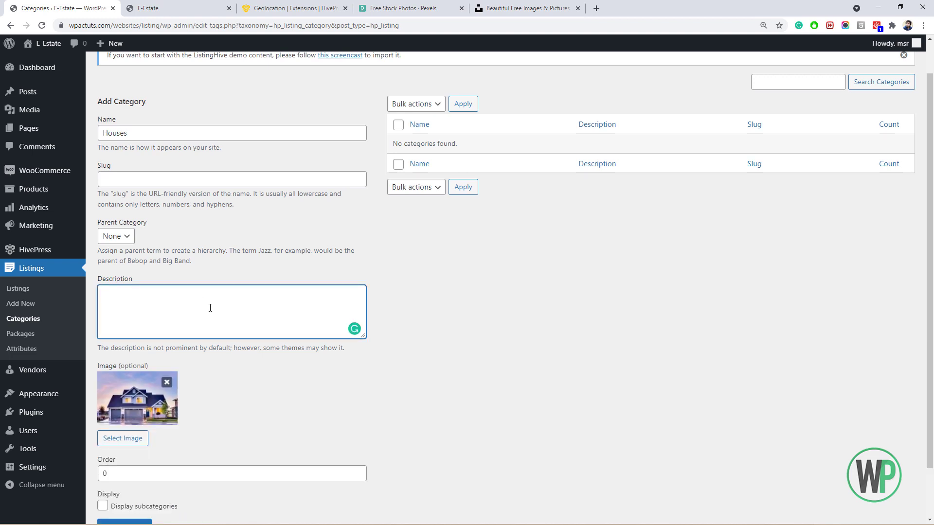
pyautogui.write('Buy or sell houses in yor area.')
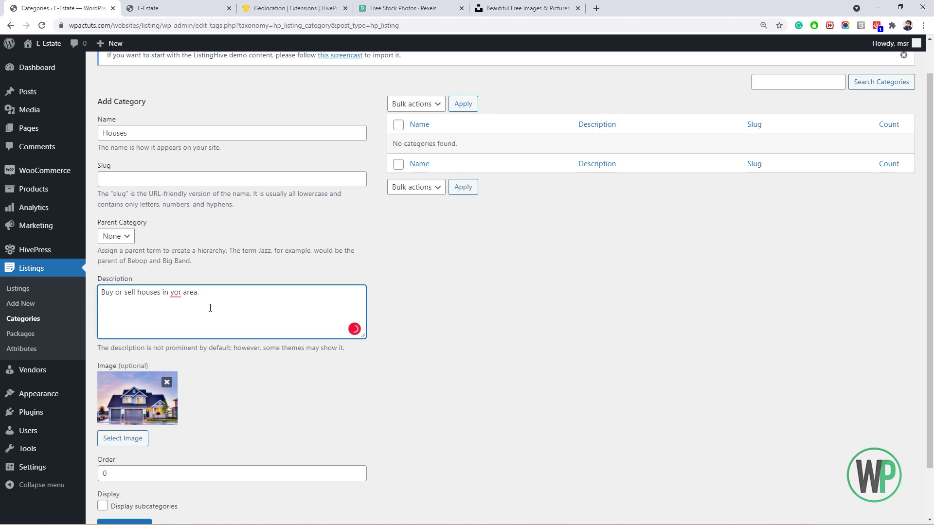
pyautogui.scroll(-2, 216, 309)
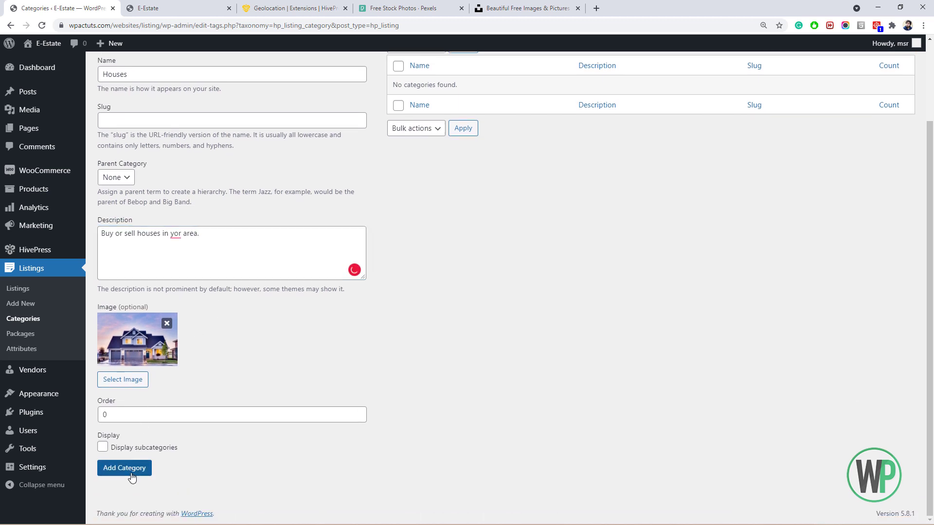
pyautogui.click(128, 469)
pyautogui.scroll(2, 197, 350)
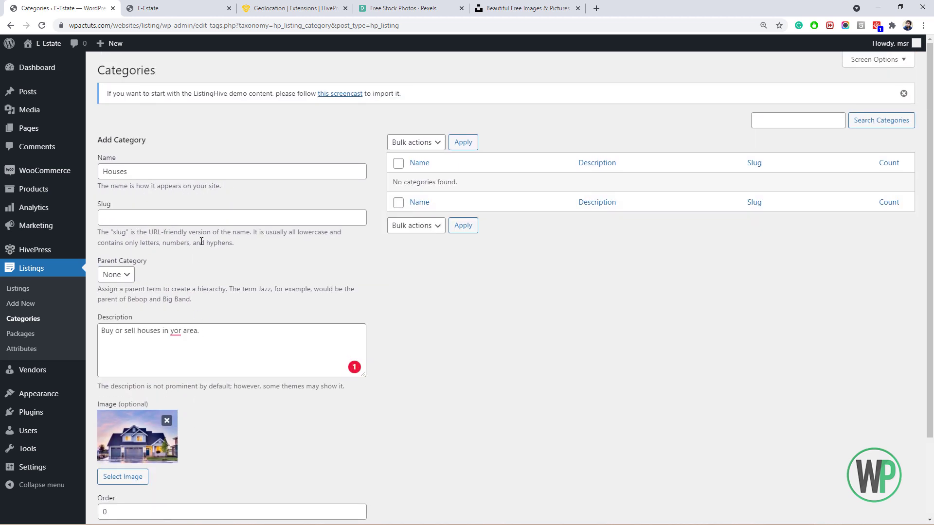
# Name the next category Plots and search Pexels for 'plot' photos.
pyautogui.click(184, 172)
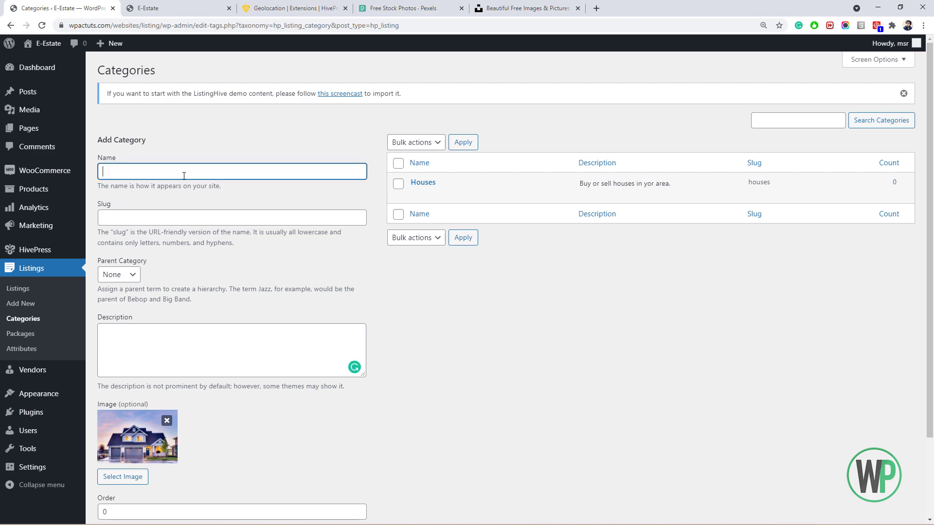
pyautogui.write('Plots')
pyautogui.press('Tab')
pyautogui.click(407, 8)
pyautogui.click(504, 180)
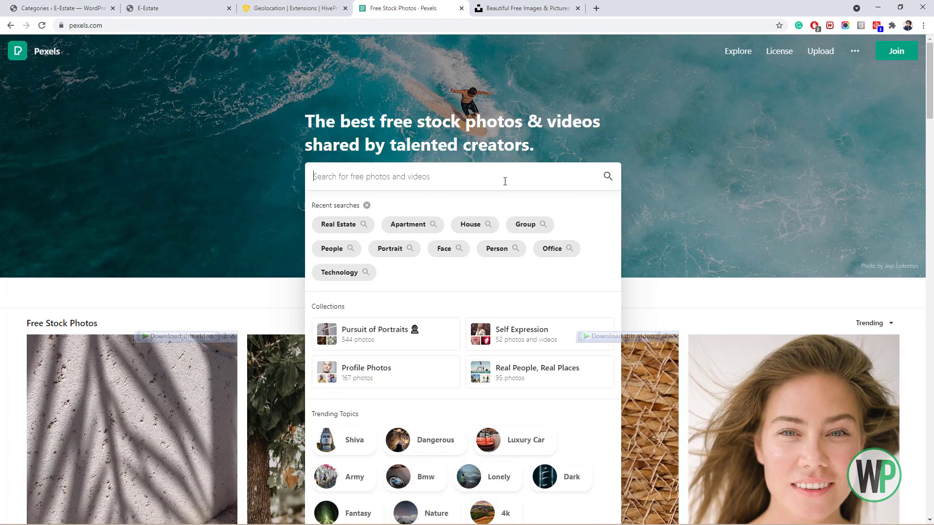
pyautogui.write('plot')
pyautogui.press('Return')
# Search Pexels for 'land' and download a small farmland aerial photo.
pyautogui.click(400, 50)
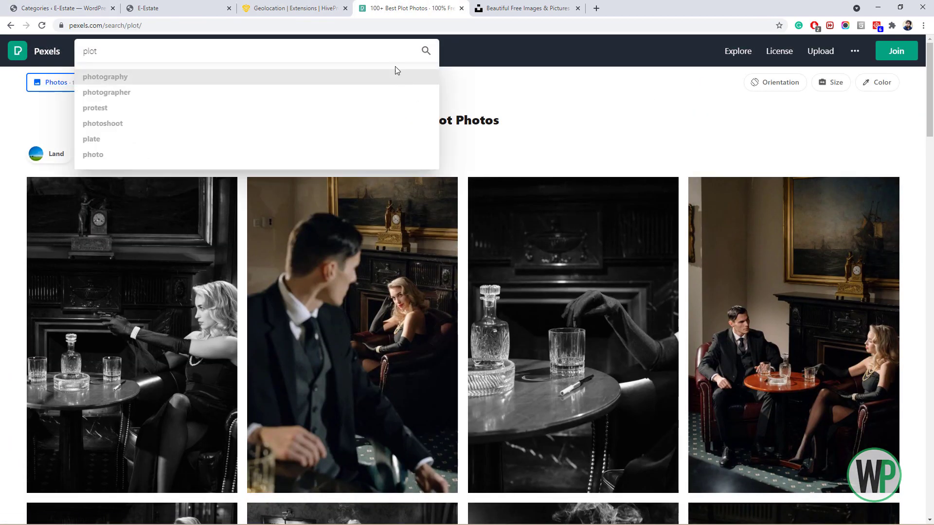
pyautogui.write('land')
pyautogui.press('Return')
pyautogui.scroll(-5, 365, 194)
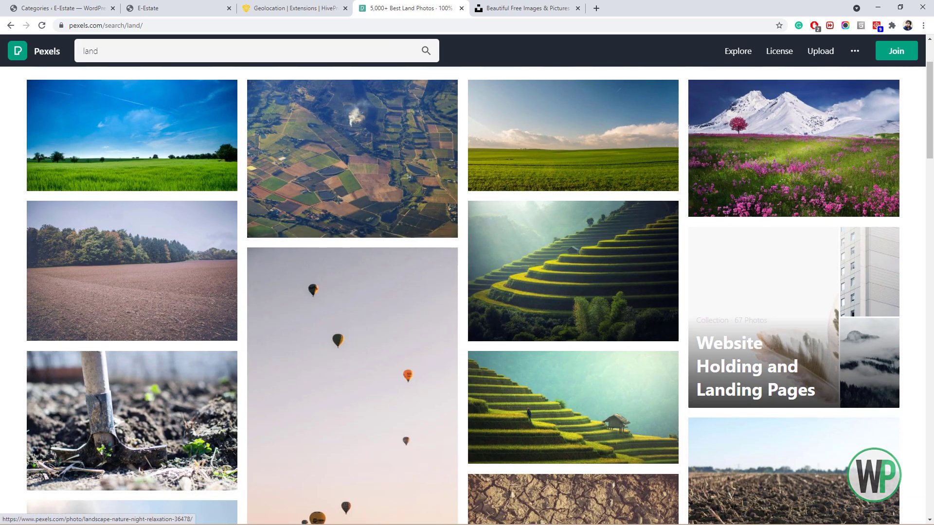
pyautogui.moveTo(929, 122); pyautogui.dragTo(929, 73)
pyautogui.click(370, 234)
pyautogui.click(742, 57)
pyautogui.click(624, 160)
# Upload the downloaded farmland photo as the Plots category image.
pyautogui.click(675, 238)
pyautogui.click(170, 8)
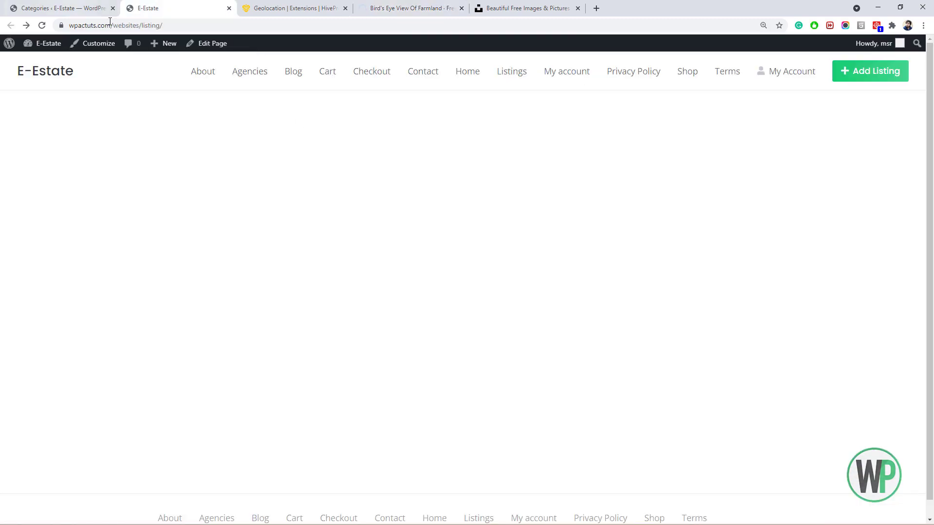
pyautogui.click(90, 9)
pyautogui.click(123, 477)
pyautogui.click(104, 511)
pyautogui.click(123, 482)
pyautogui.moveTo(123, 483); pyautogui.dragTo(331, 277)
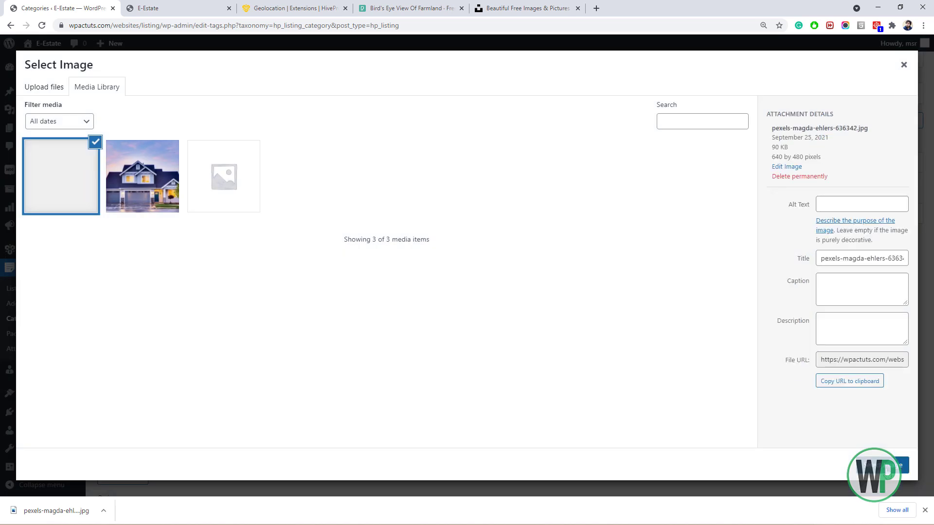
pyautogui.click(894, 465)
# Give Plots the description 'Buy and sell plots in your area' and save the category.
pyautogui.click(145, 284)
pyautogui.write('Buy')
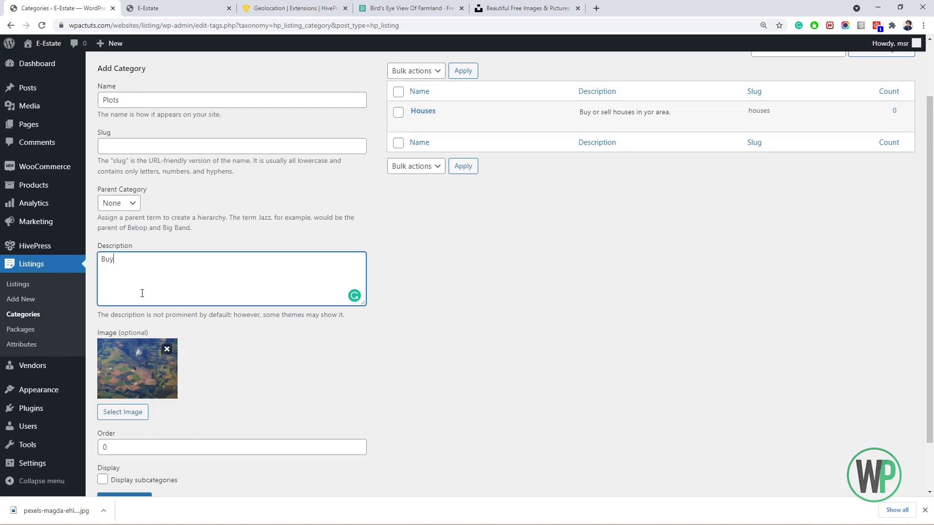
pyautogui.write(' and sell plots in your area')
pyautogui.scroll(-2, 150, 469)
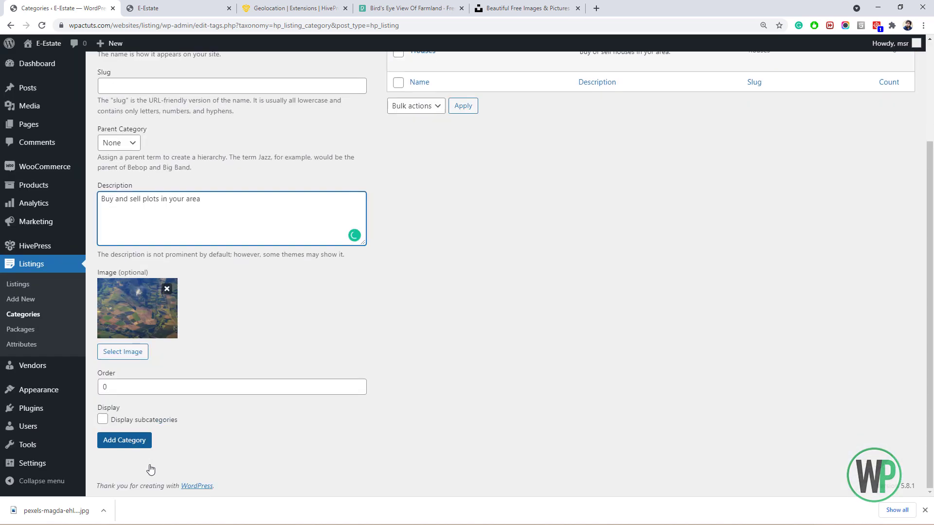
pyautogui.click(126, 440)
# Add the Apartments category with description 'Buy, sell or rent apartments.' and a building photo.
pyautogui.write('Apartments')
pyautogui.scroll(-3, 182, 270)
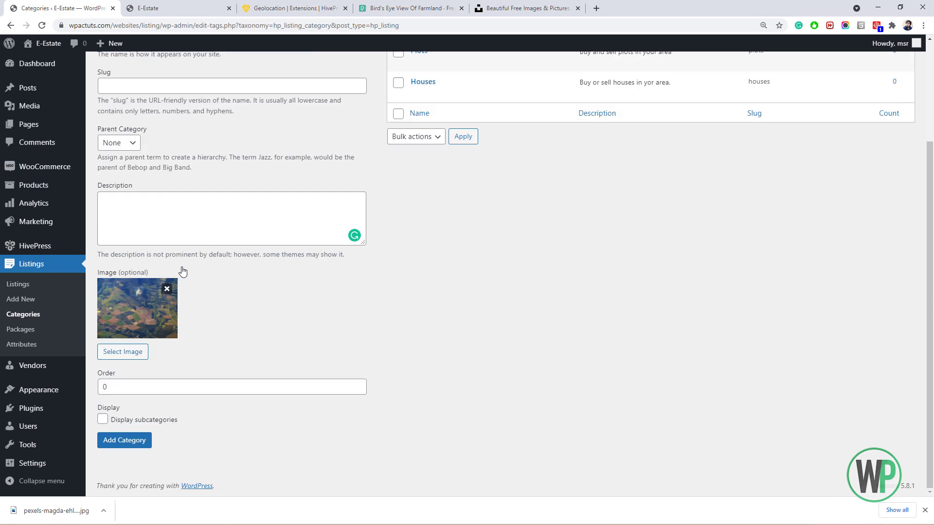
pyautogui.click(170, 222)
pyautogui.write('Buy, sell or rent apartments.')
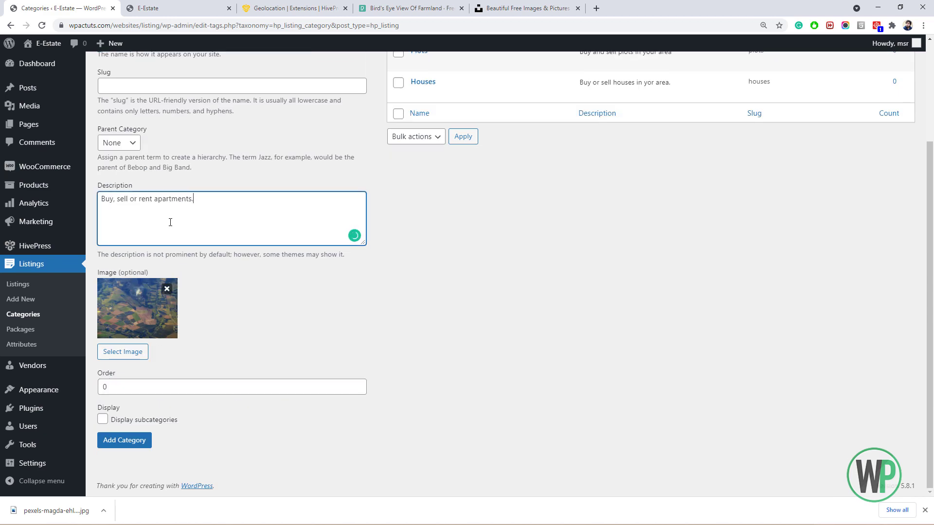
pyautogui.click(154, 319)
pyautogui.moveTo(518, 109); pyautogui.dragTo(513, 241)
pyautogui.doubleClick(166, 212)
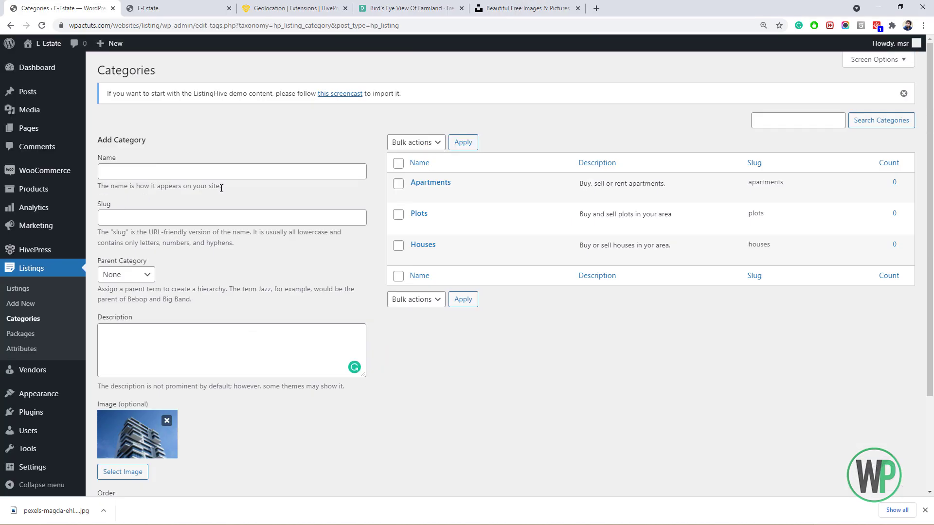
# Start the next category and search the stock photo site for 'room' images.
pyautogui.click(220, 175)
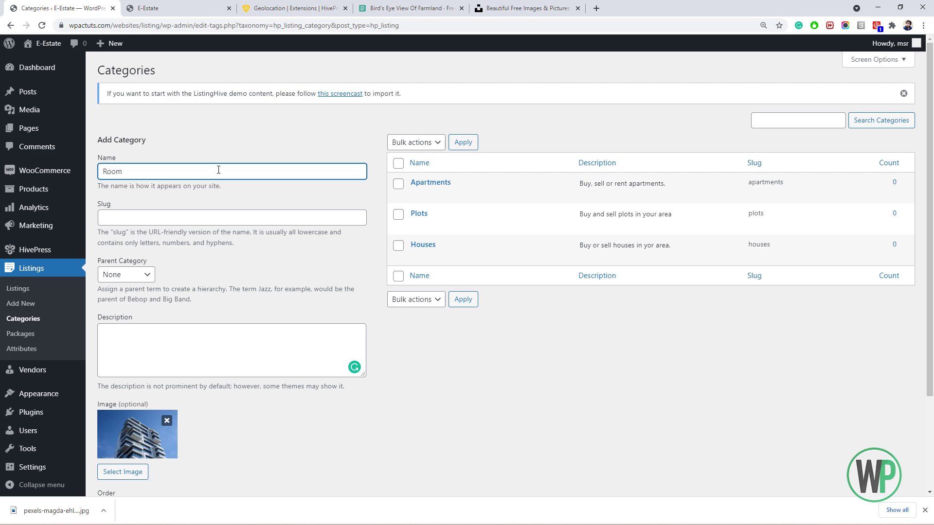
pyautogui.scroll(-3, 209, 207)
pyautogui.click(426, 6)
pyautogui.click(785, 77)
pyautogui.doubleClick(272, 57)
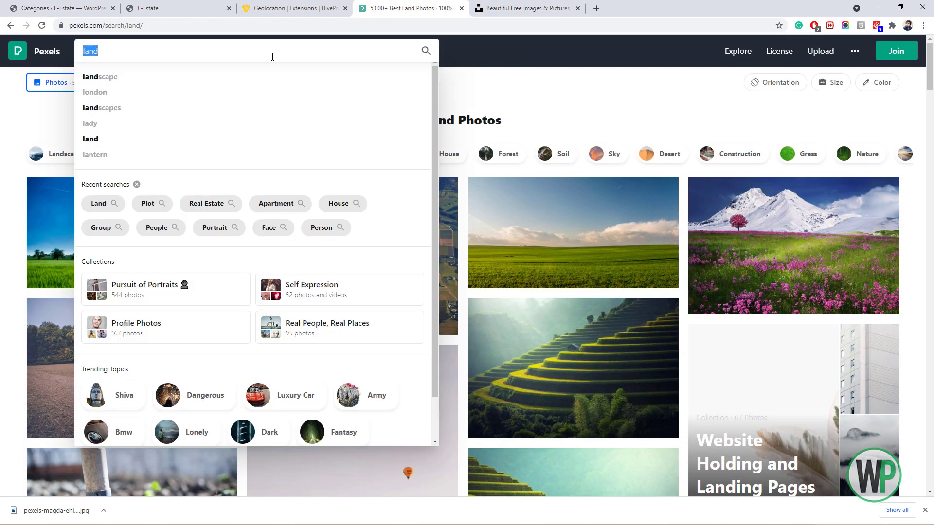
pyautogui.write('room')
pyautogui.press('Return')
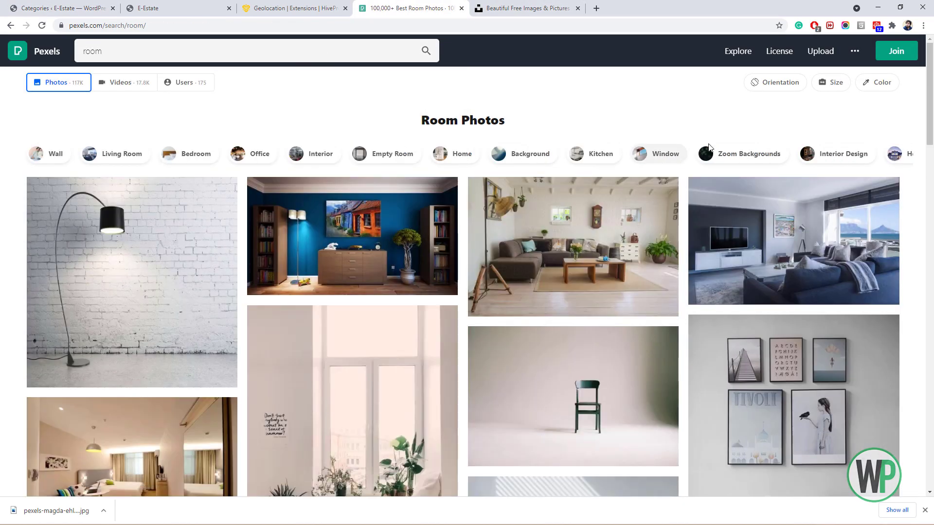
# Filter the results to bedrooms and download a bedroom photo.
pyautogui.click(192, 154)
pyautogui.click(354, 243)
pyautogui.click(738, 55)
pyautogui.click(644, 176)
pyautogui.click(652, 234)
# Upload the bedroom photo as the category image and create the Rooms category.
pyautogui.click(63, 8)
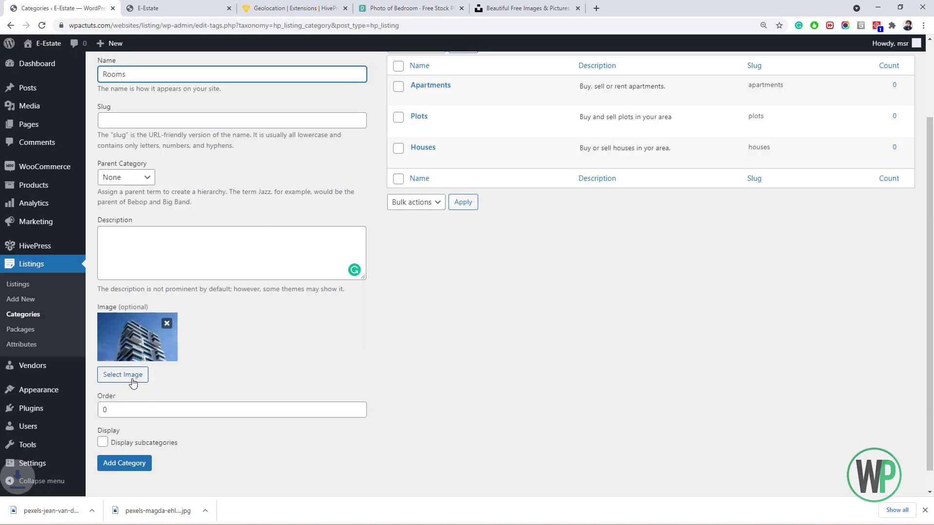
pyautogui.click(132, 376)
pyautogui.click(104, 510)
pyautogui.click(129, 475)
pyautogui.moveTo(499, 401); pyautogui.dragTo(234, 282)
pyautogui.click(870, 465)
pyautogui.scroll(-1, 233, 340)
pyautogui.click(127, 465)
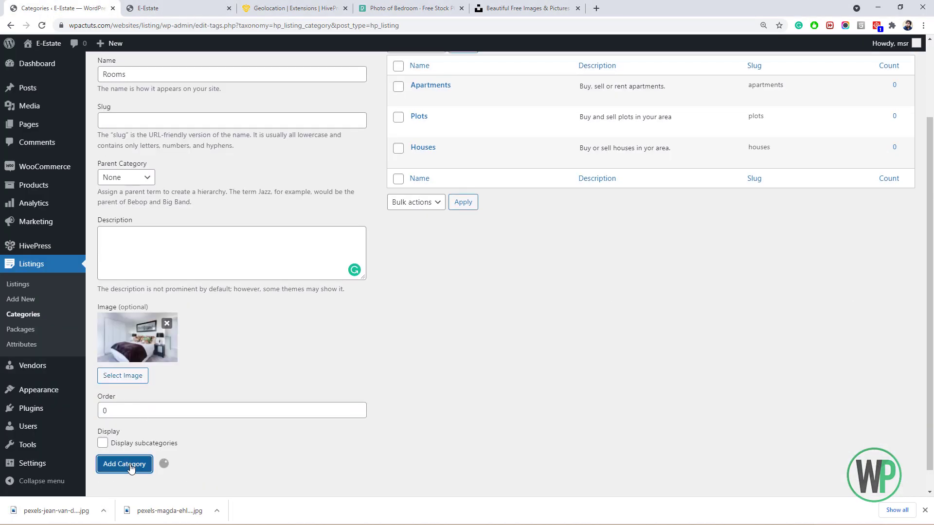
# Close the downloads bar and enter Agriculture as the next category name.
pyautogui.click(923, 511)
pyautogui.scroll(3, 227, 175)
pyautogui.click(226, 174)
pyautogui.write('Agriculture')
pyautogui.press('Tab')
pyautogui.press('Tab')
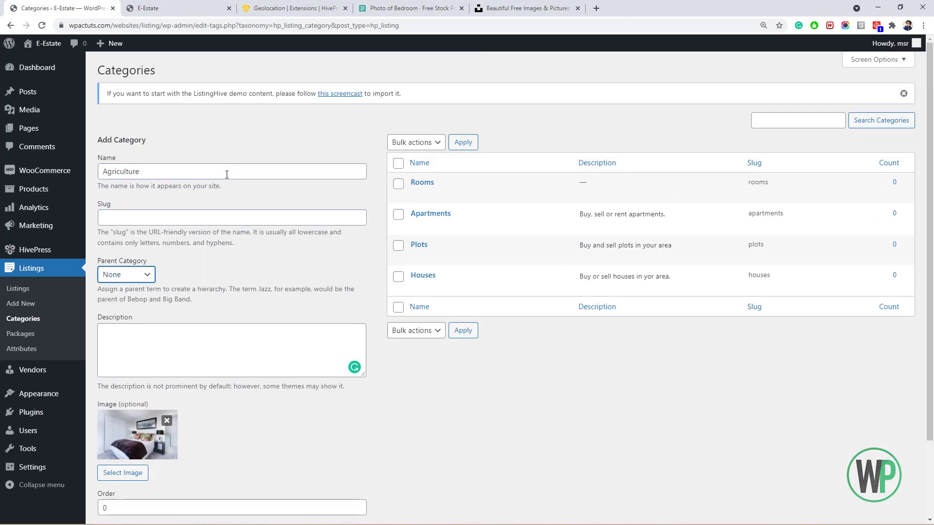
# Search Pexels for horizontal 'farm' photos and download the green field photo.
pyautogui.hotkey('ctrl', 'Tab')
pyautogui.hotkey('ctrl', 'Tab')
pyautogui.hotkey('ctrl', 'Tab')
pyautogui.click(141, 106)
pyautogui.tripleClick(219, 55)
pyautogui.write('farm')
pyautogui.press('Return')
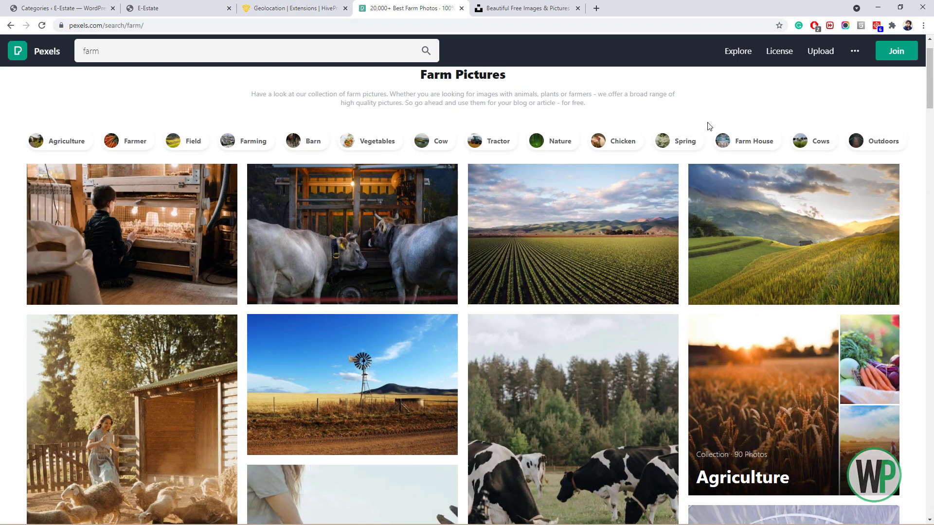
pyautogui.click(775, 82)
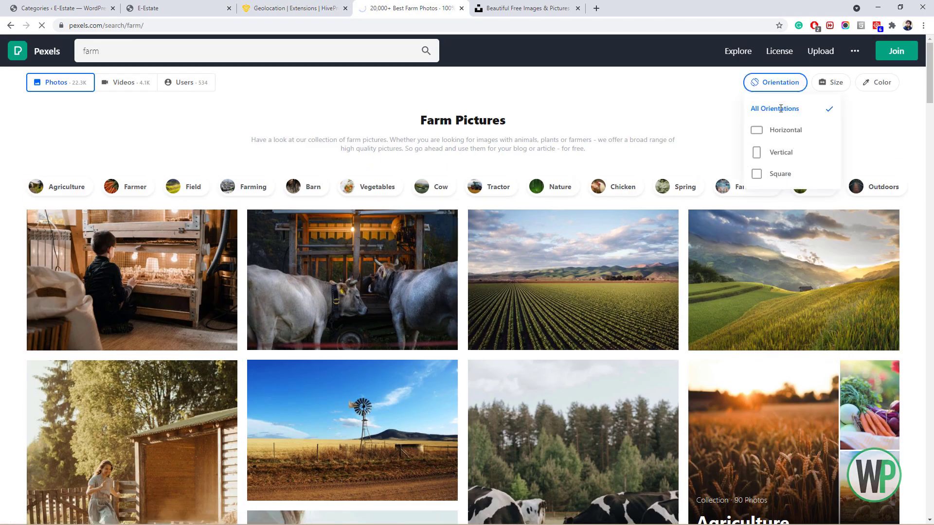
pyautogui.click(786, 130)
pyautogui.scroll(-13, 932, 210)
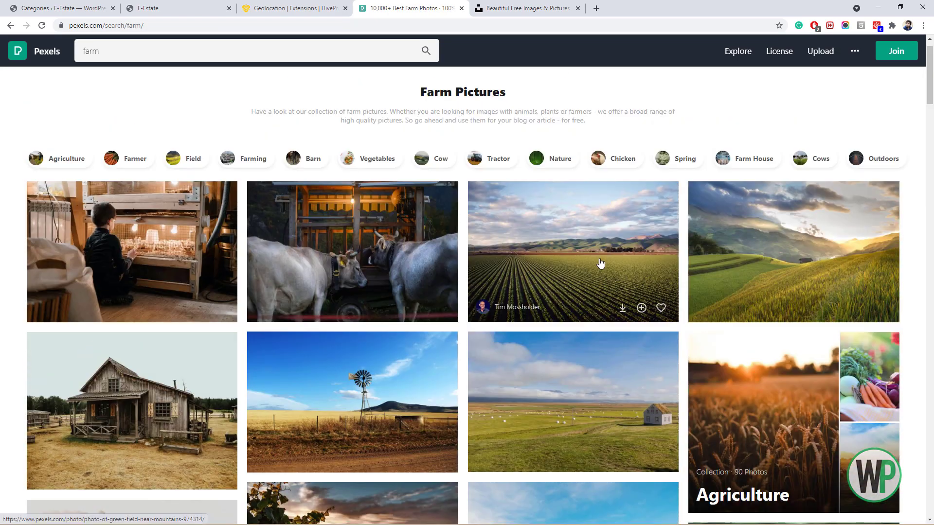
pyautogui.click(600, 265)
pyautogui.click(738, 55)
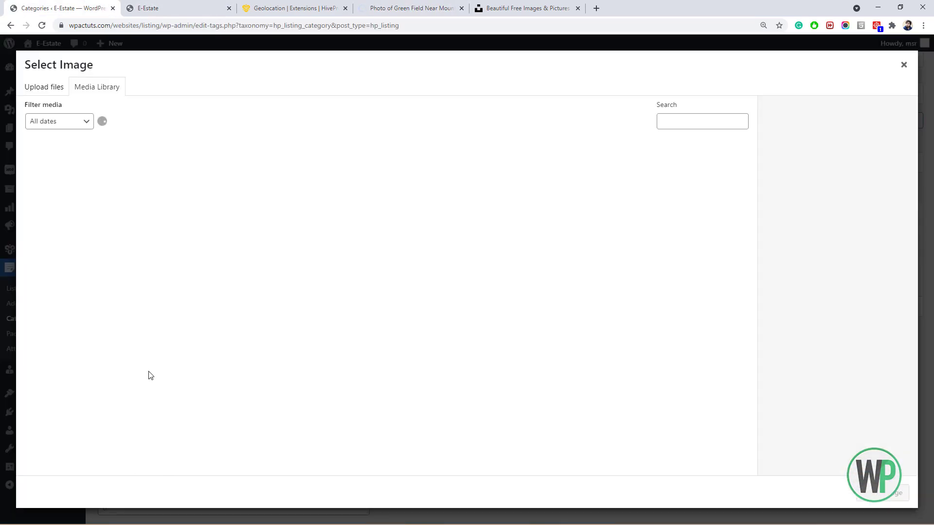
# Upload the green field photo to the media library and attach it as the category image.
pyautogui.click(103, 509)
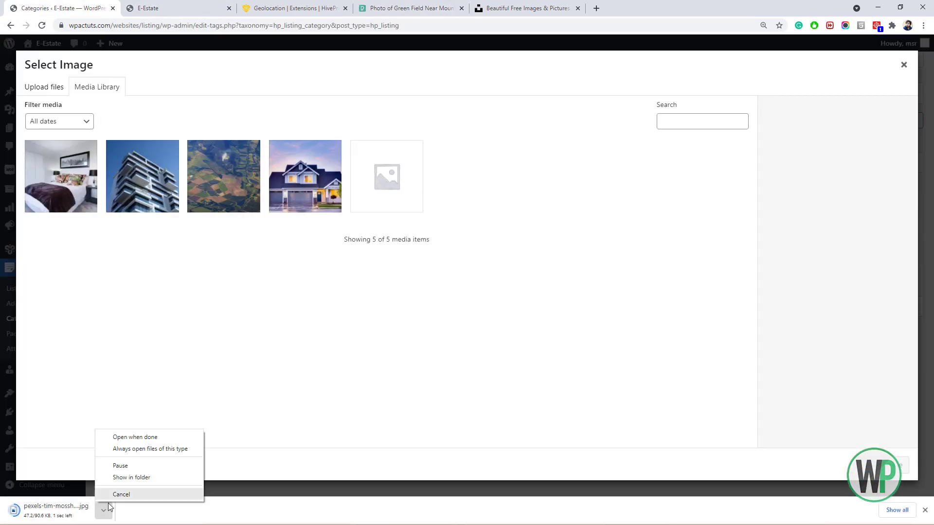
pyautogui.click(131, 478)
pyautogui.click(103, 510)
pyautogui.click(132, 478)
pyautogui.moveTo(499, 237); pyautogui.dragTo(359, 315)
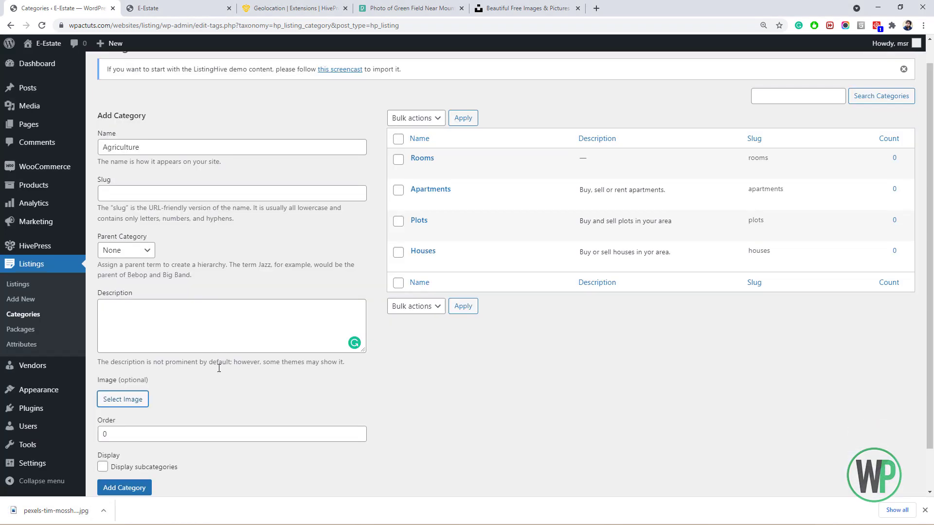
pyautogui.click(214, 338)
# Enter the description 'Find agriculture land in your area' and add the Agriculture category.
pyautogui.write('riculture land')
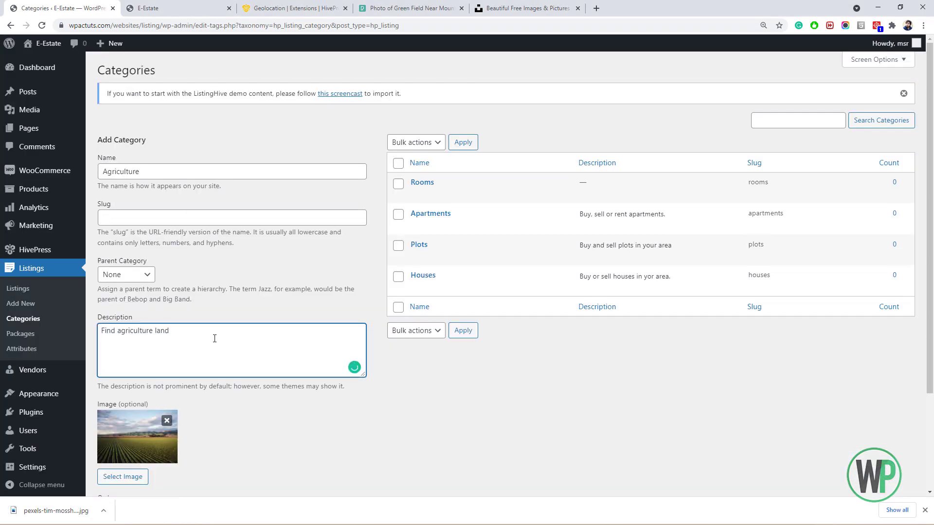
pyautogui.scroll(-3, 214, 338)
pyautogui.write('in your area')
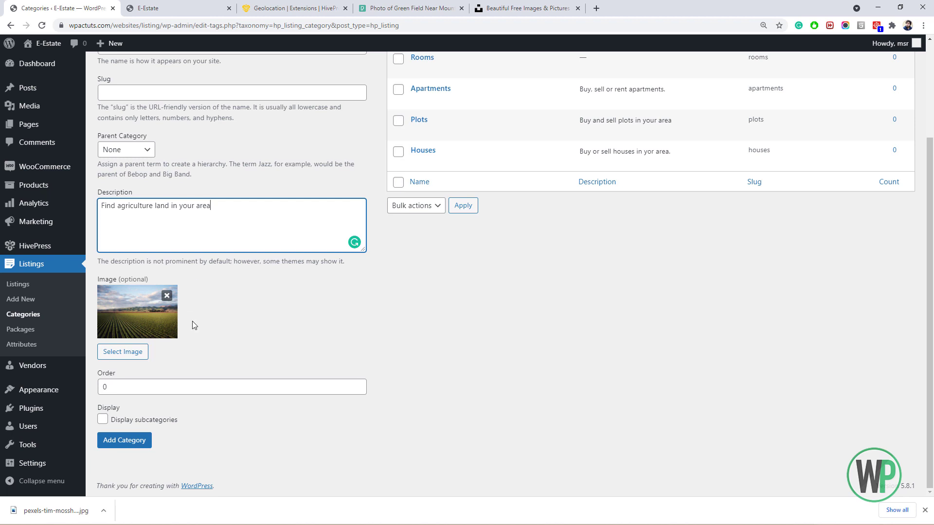
pyautogui.click(125, 439)
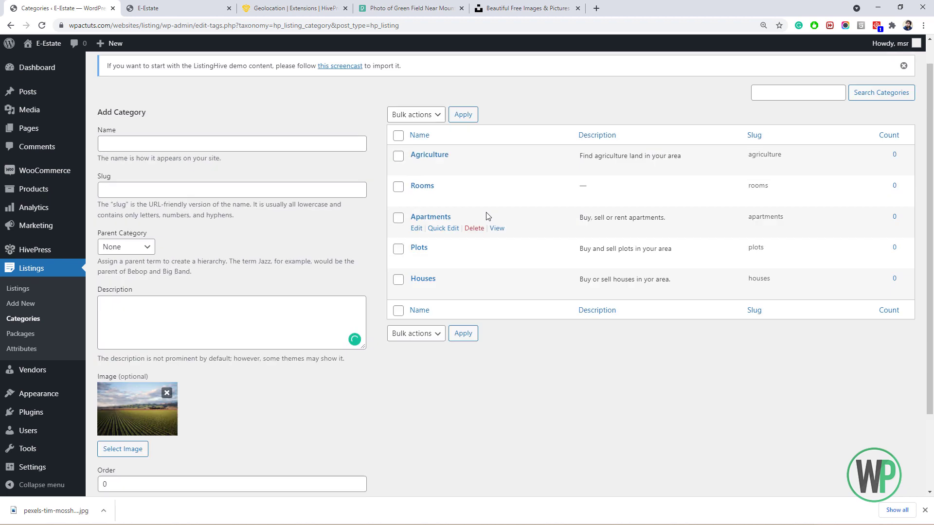
pyautogui.click(416, 197)
# Describe Rooms as 'Book hotel rooms on your desired hotels', update it, and return to Listings > Categories.
pyautogui.click(300, 294)
pyautogui.write('Book ho')
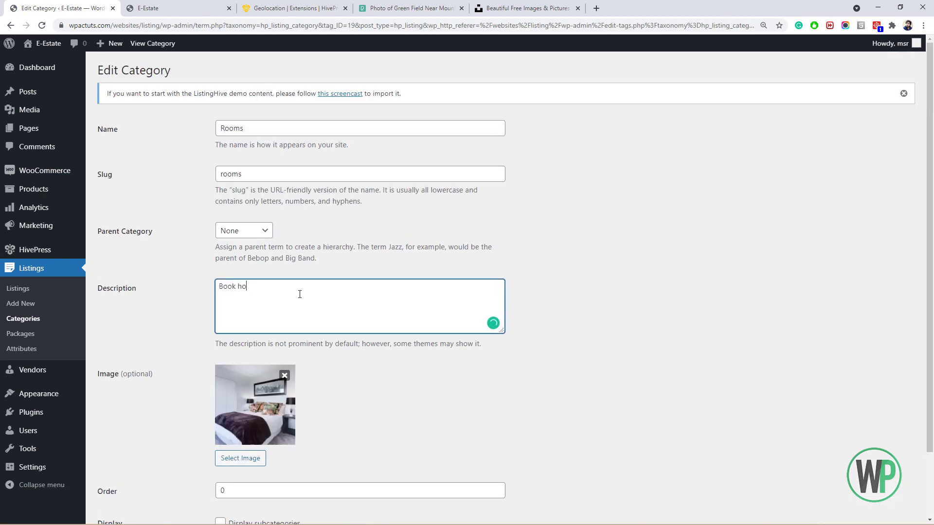
pyautogui.write('tel rooms fo')
pyautogui.write('on your desired hotels')
pyautogui.scroll(-1, 810, 295)
pyautogui.scroll(-1, 810, 294)
pyautogui.click(115, 482)
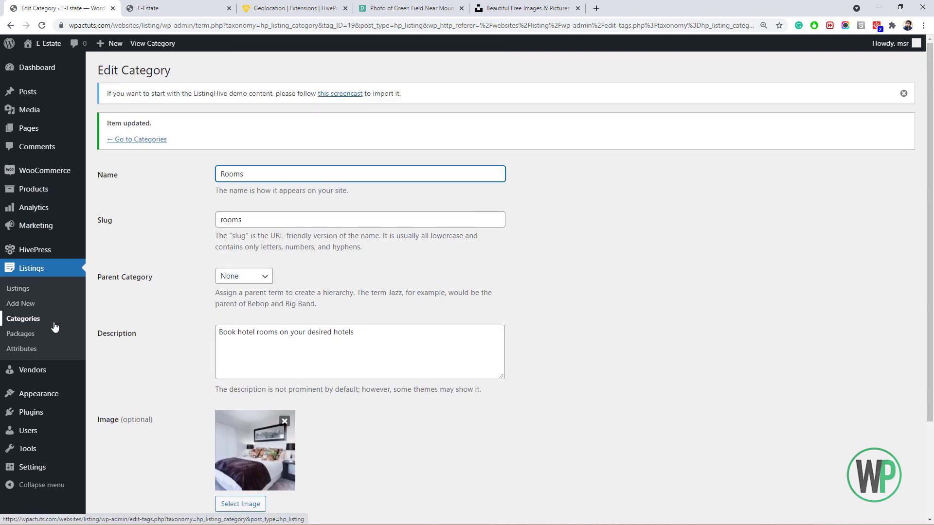
pyautogui.click(52, 320)
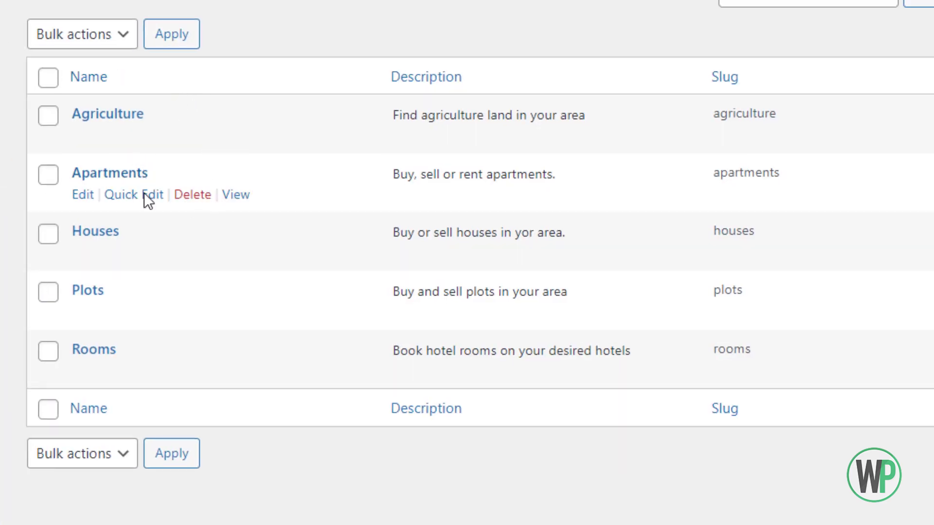
pyautogui.scroll(-1, 134, 136)
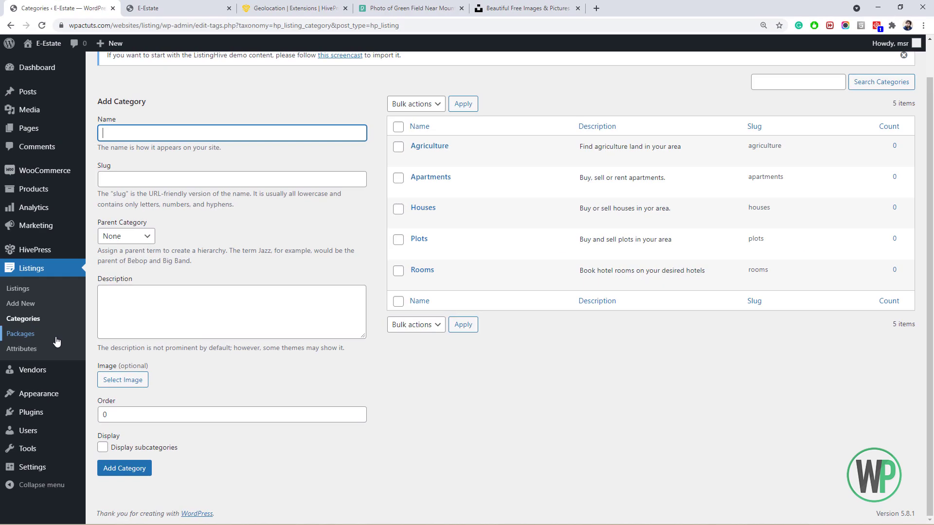
# Go to Listings > Packages to view the still-empty packages list.
pyautogui.click(51, 337)
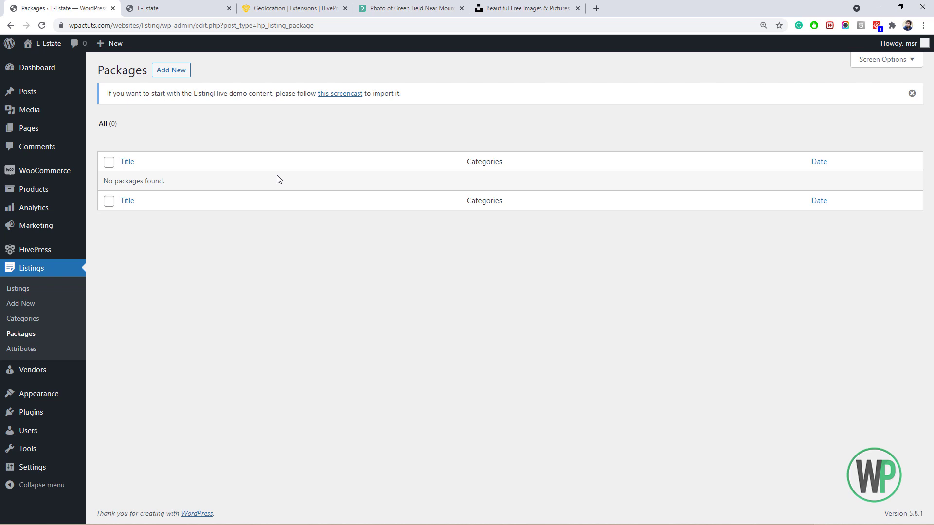
pyautogui.click(289, 125)
# Go to WooCommerce > Products to view the empty All Products list.
pyautogui.moveTo(51, 175)
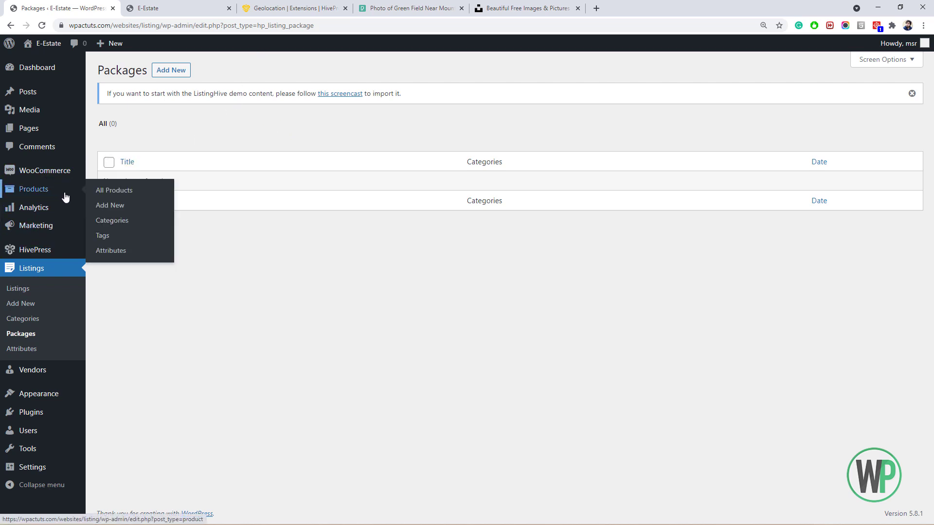
pyautogui.click(68, 193)
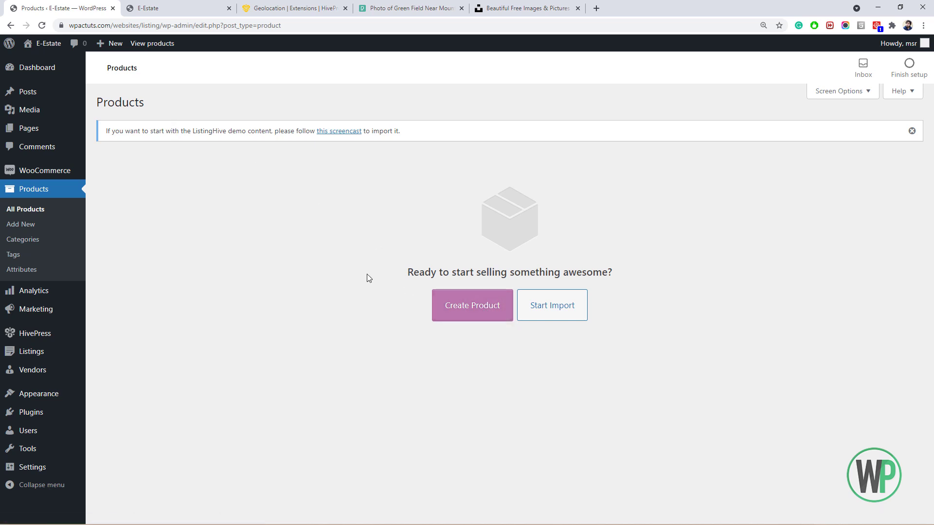
# Start a new product and name it 'Silver Package'.
pyautogui.click(456, 310)
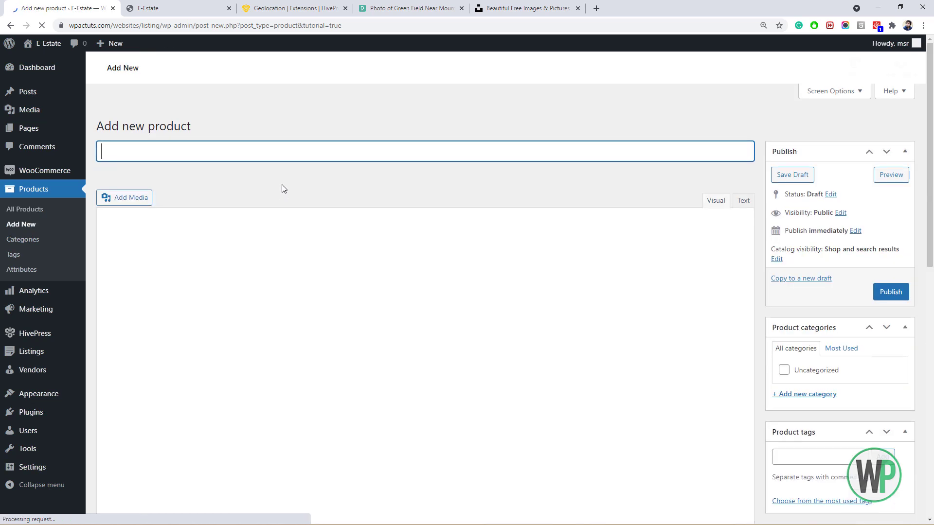
pyautogui.click(285, 161)
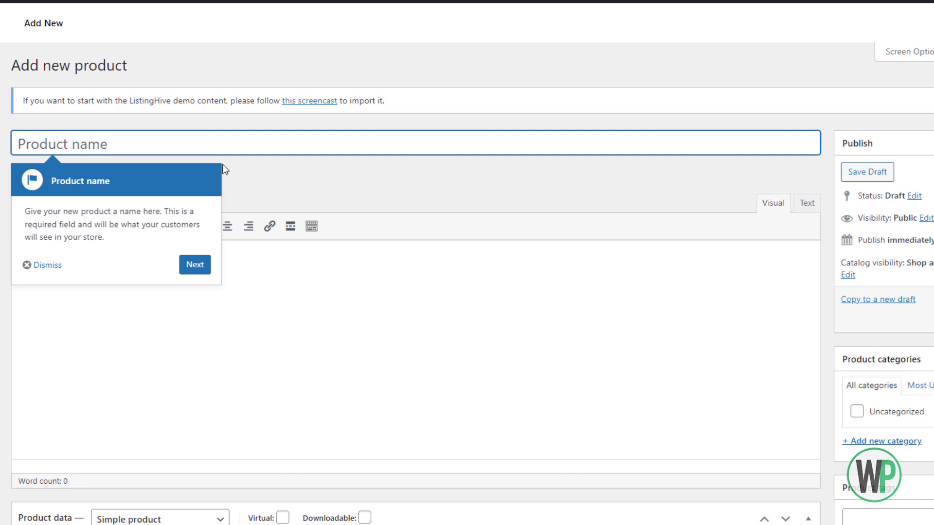
pyautogui.write('Silve')
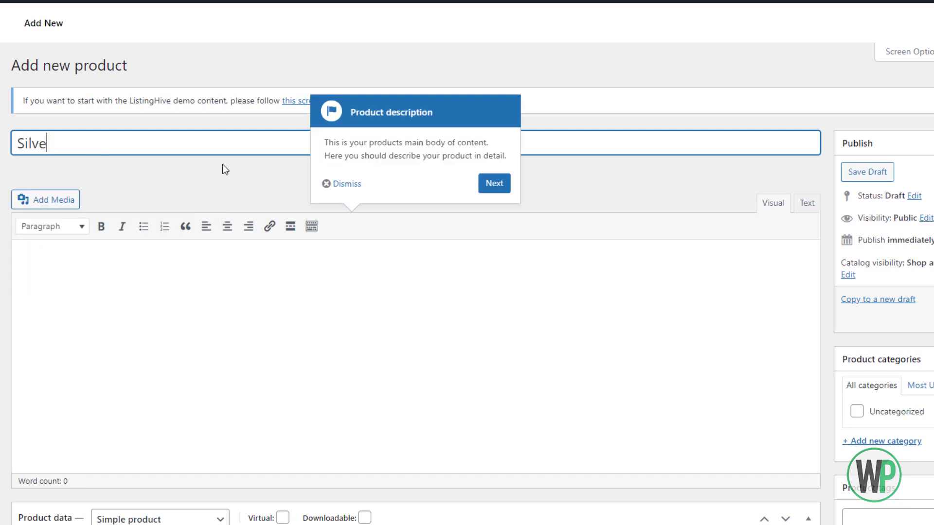
pyautogui.write('r Package')
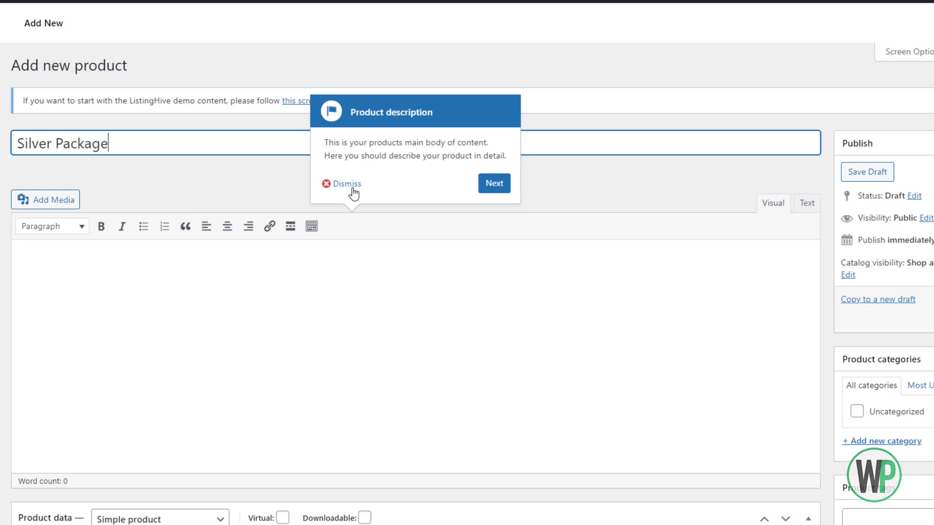
# Mark the Silver Package as a virtual product in Product data.
pyautogui.click(352, 187)
pyautogui.click(333, 276)
pyautogui.scroll(-3, 334, 273)
pyautogui.scroll(2, 339, 238)
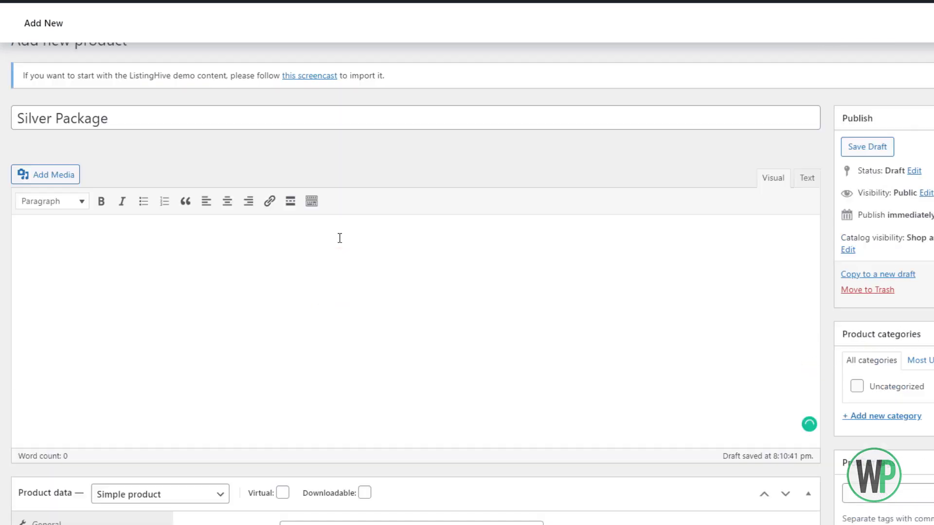
pyautogui.scroll(1, 363, 292)
pyautogui.scroll(-4, 362, 291)
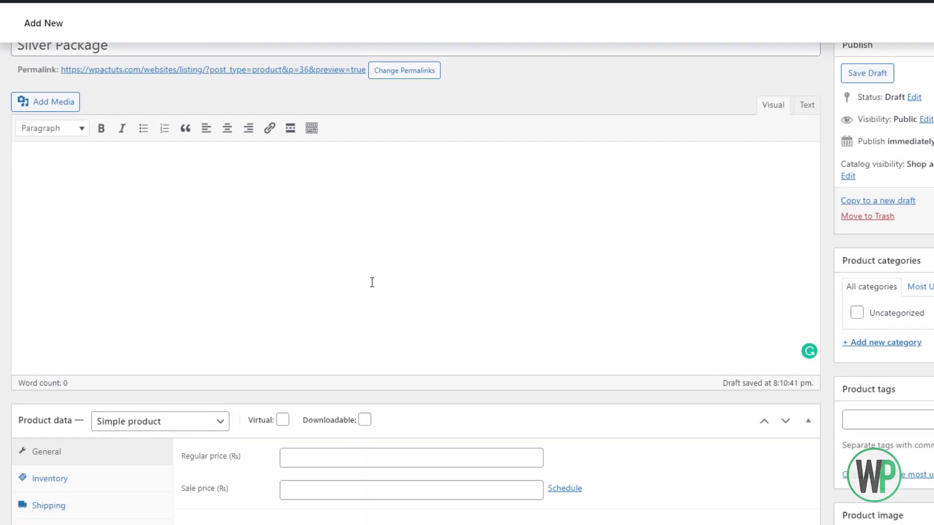
pyautogui.scroll(-1, 372, 282)
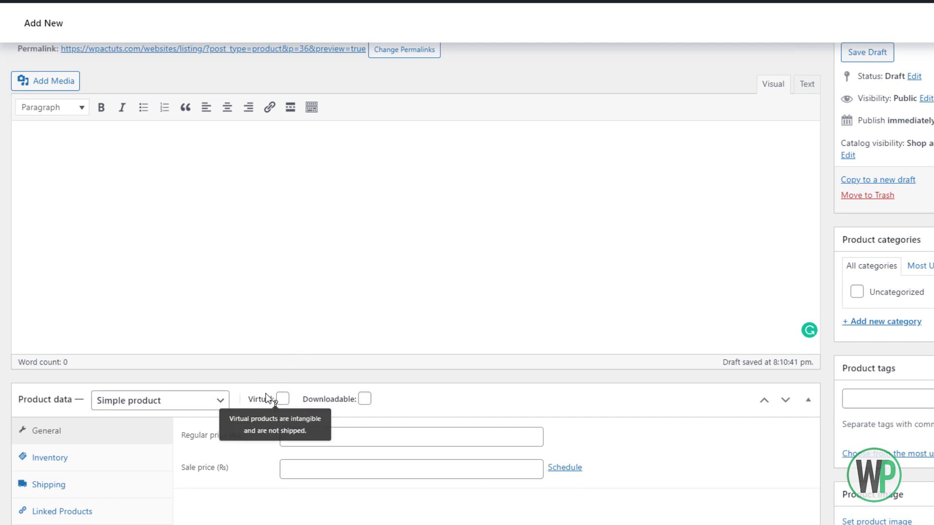
pyautogui.scroll(-1, 272, 370)
pyautogui.scroll(1, 280, 341)
pyautogui.click(279, 342)
pyautogui.click(282, 397)
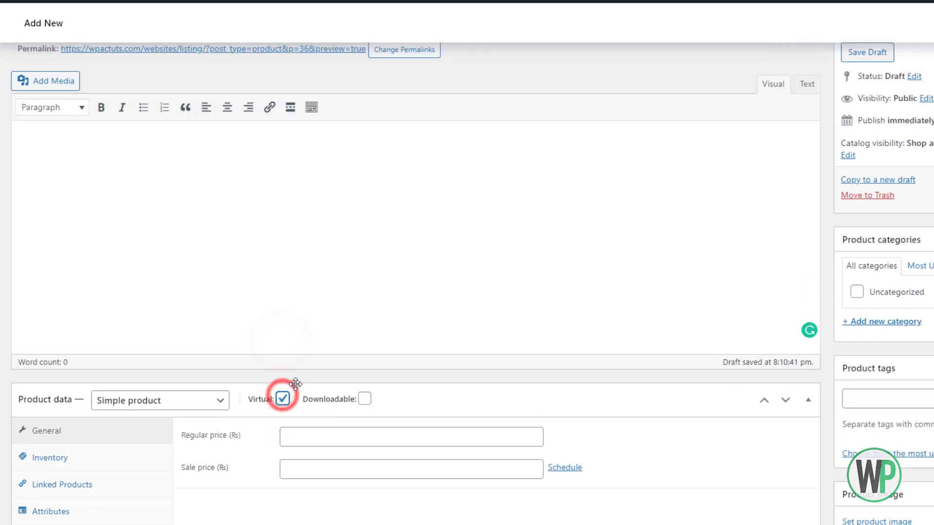
# Enter a regular price of 49 and publish the product.
pyautogui.scroll(-3, 313, 342)
pyautogui.click(320, 259)
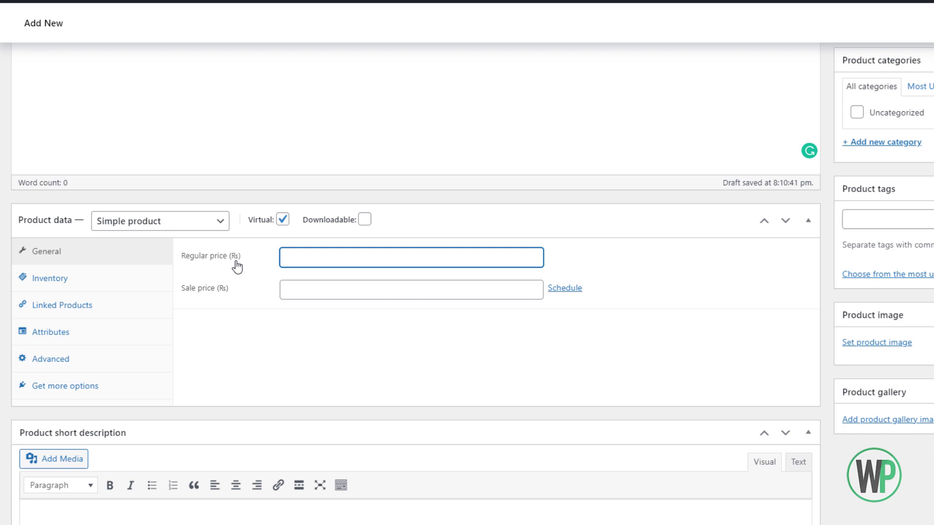
pyautogui.scroll(1, 272, 282)
pyautogui.click(348, 319)
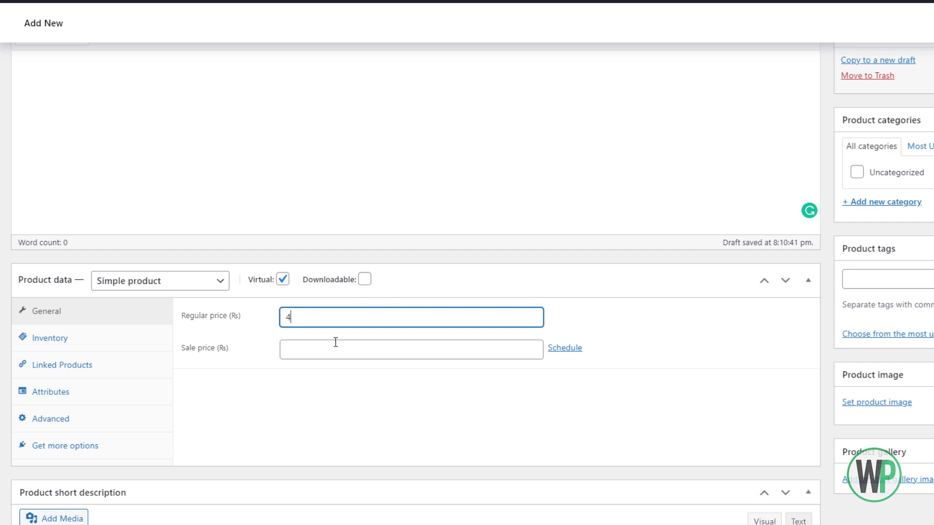
pyautogui.scroll(-1, 815, 162)
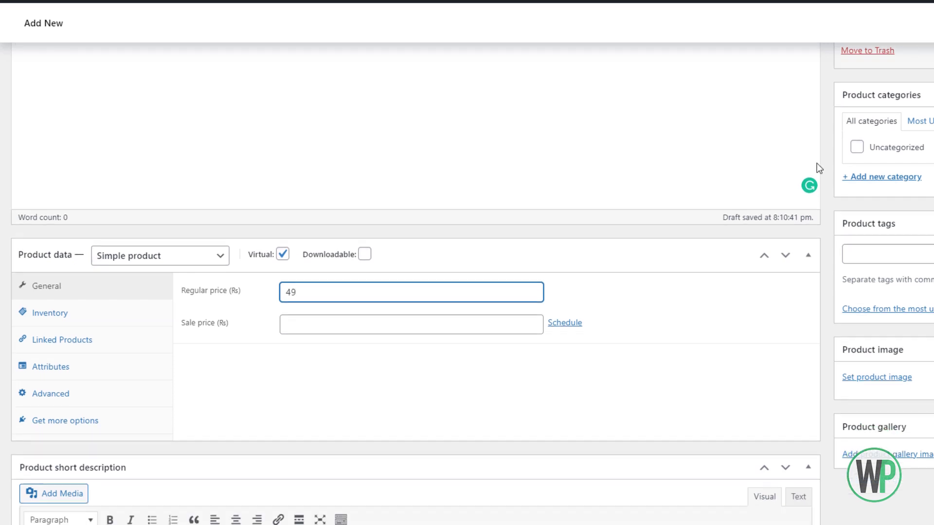
pyautogui.scroll(5, 816, 162)
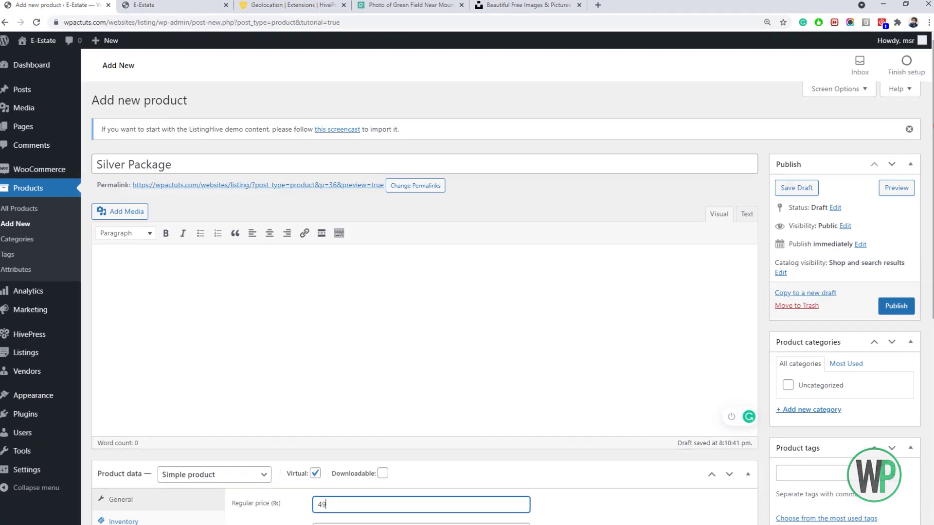
pyautogui.click(889, 303)
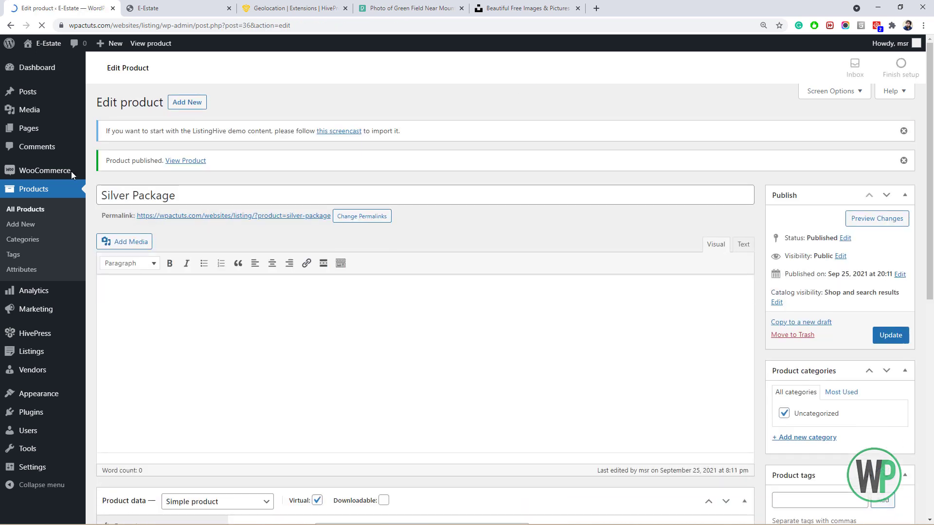
# In WooCommerce General settings, set Currency to United States (US) dollar ($) and save.
pyautogui.moveTo(71, 171)
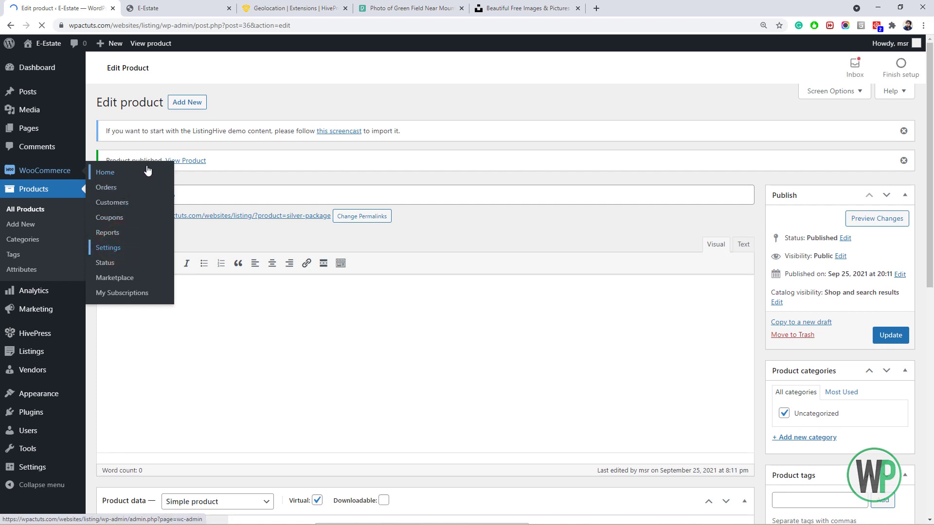
pyautogui.scroll(-1, 228, 189)
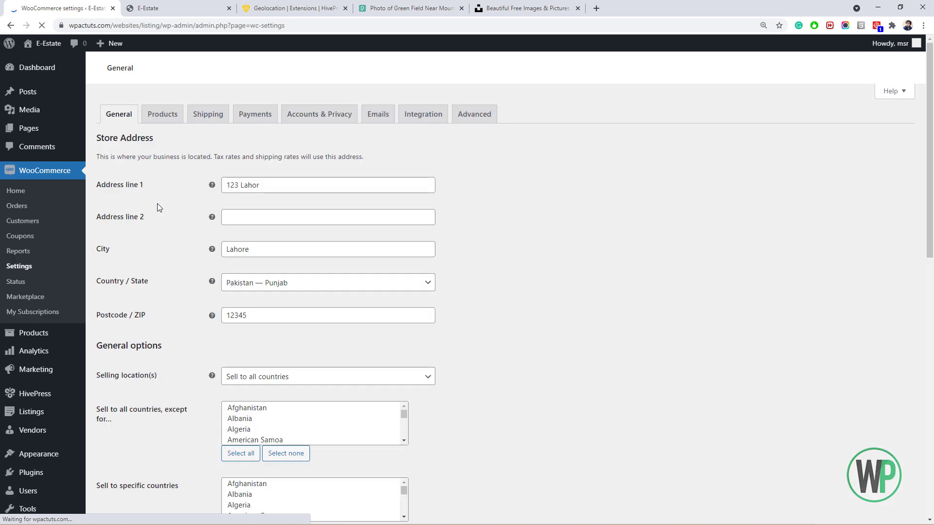
pyautogui.scroll(-4, 165, 219)
pyautogui.scroll(-2, 166, 223)
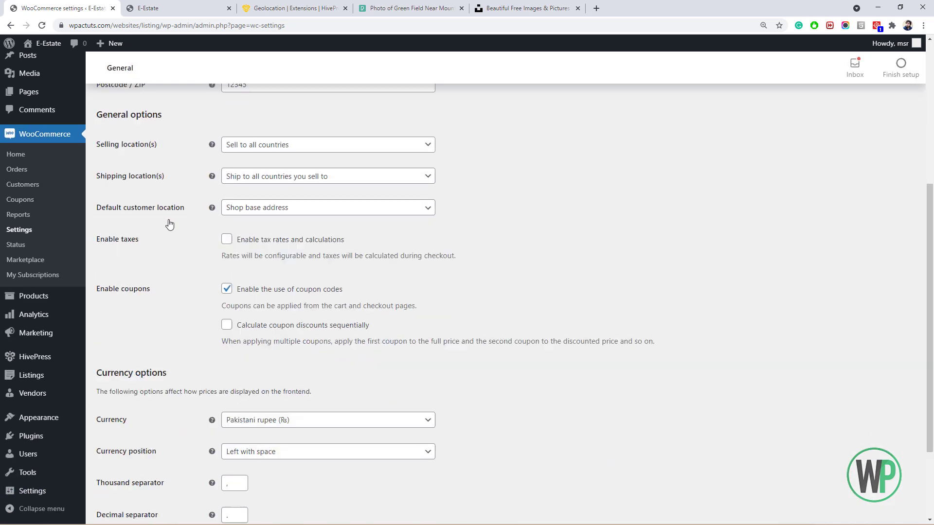
pyautogui.click(288, 386)
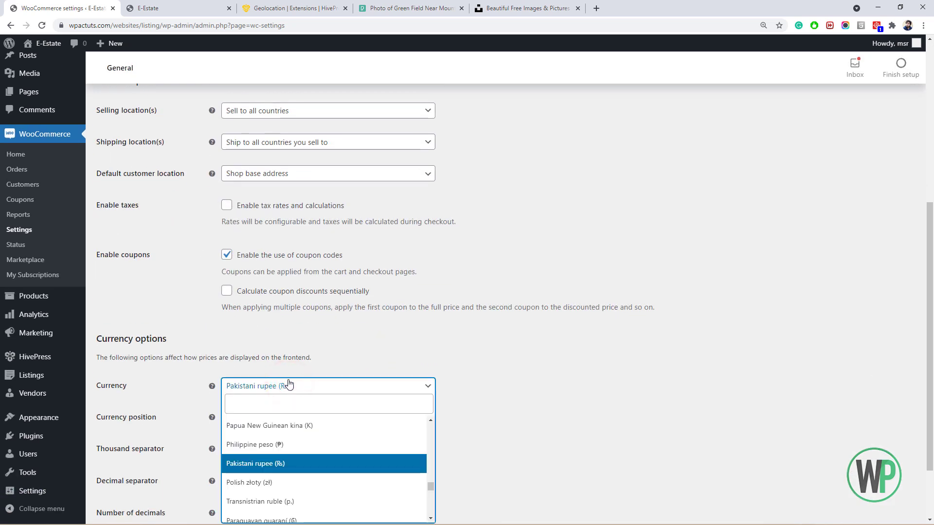
pyautogui.write('uni')
pyautogui.scroll(-1, 286, 371)
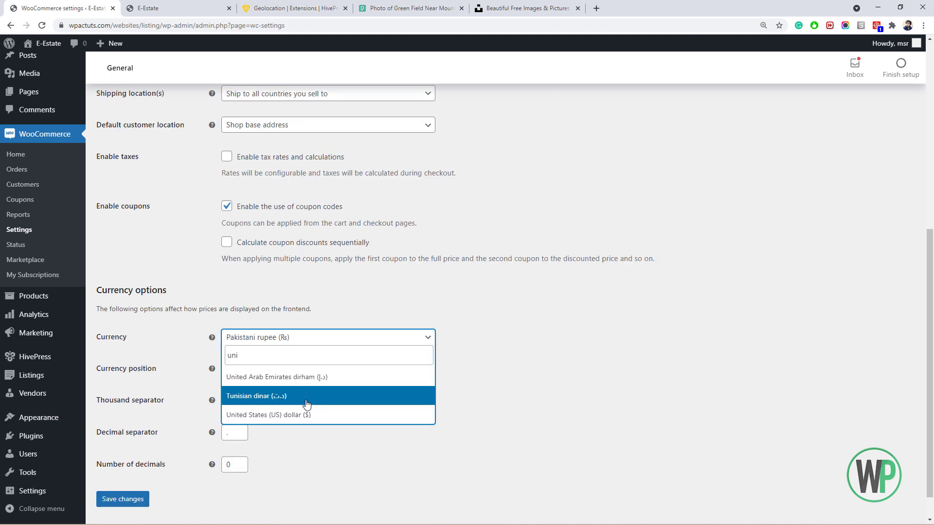
pyautogui.click(308, 411)
pyautogui.scroll(-1, 120, 468)
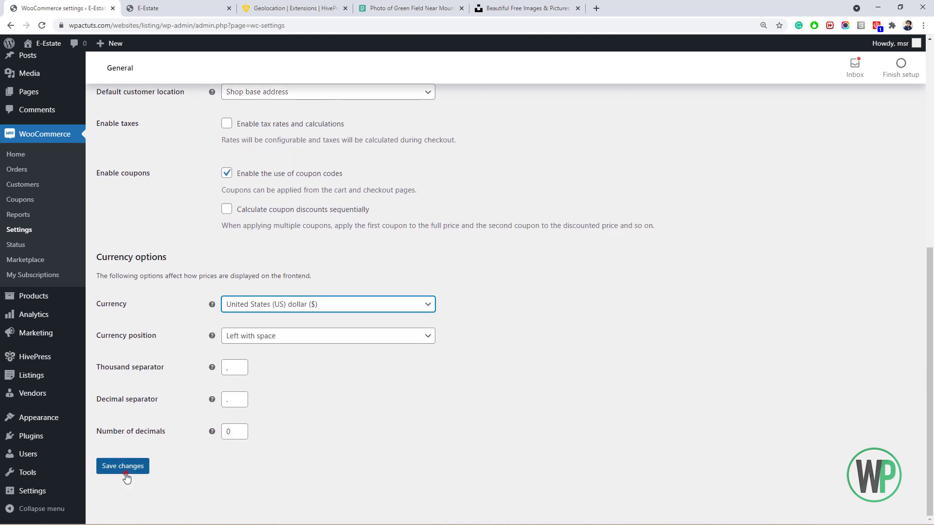
pyautogui.click(122, 465)
pyautogui.moveTo(80, 341)
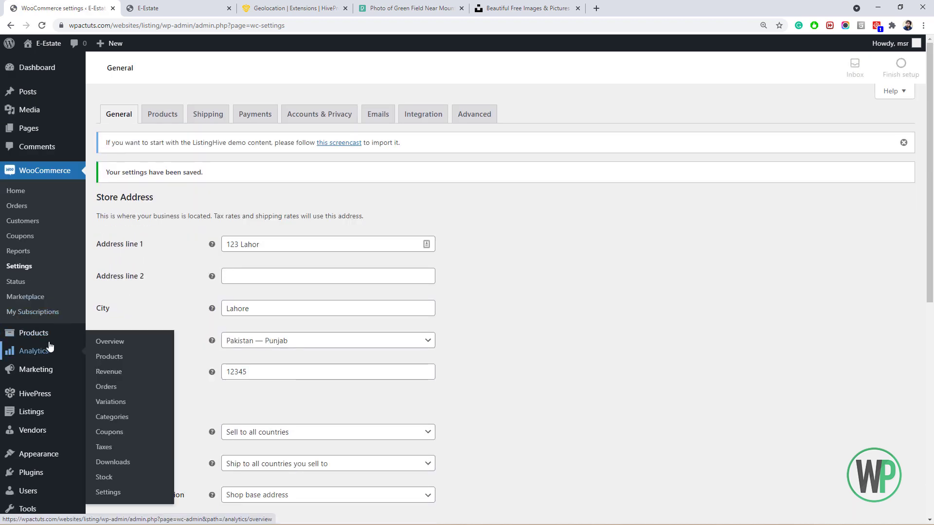
# Add a virtual product 'Gold Package' with a regular price of 99 and publish it.
pyautogui.moveTo(48, 332)
pyautogui.click(116, 350)
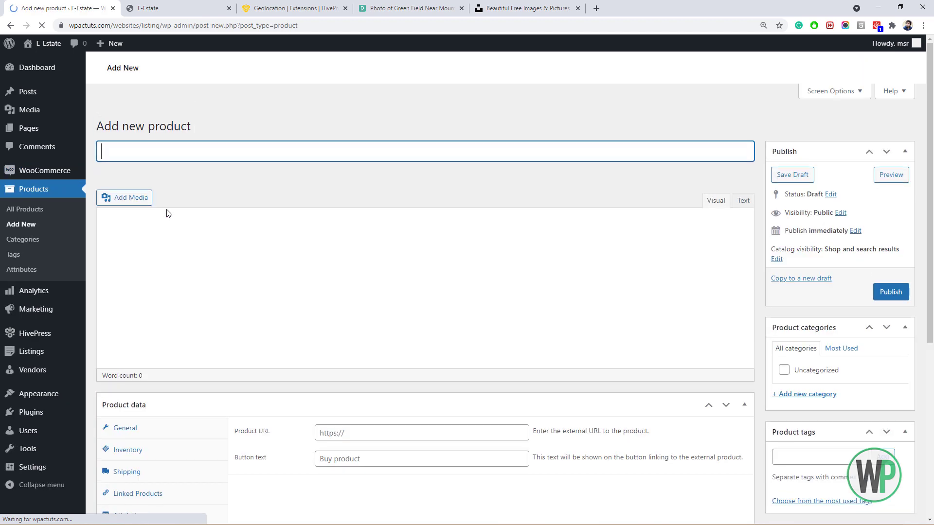
pyautogui.click(196, 162)
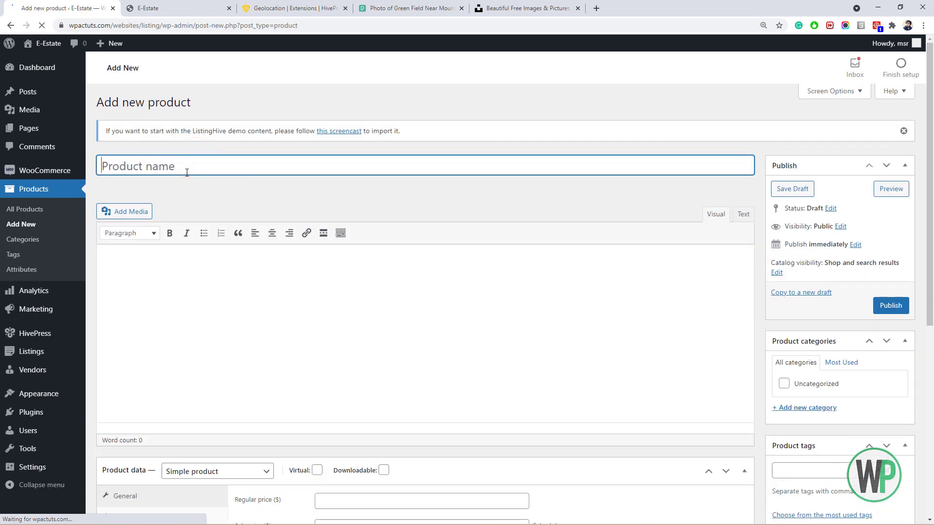
pyautogui.write('Gold Package')
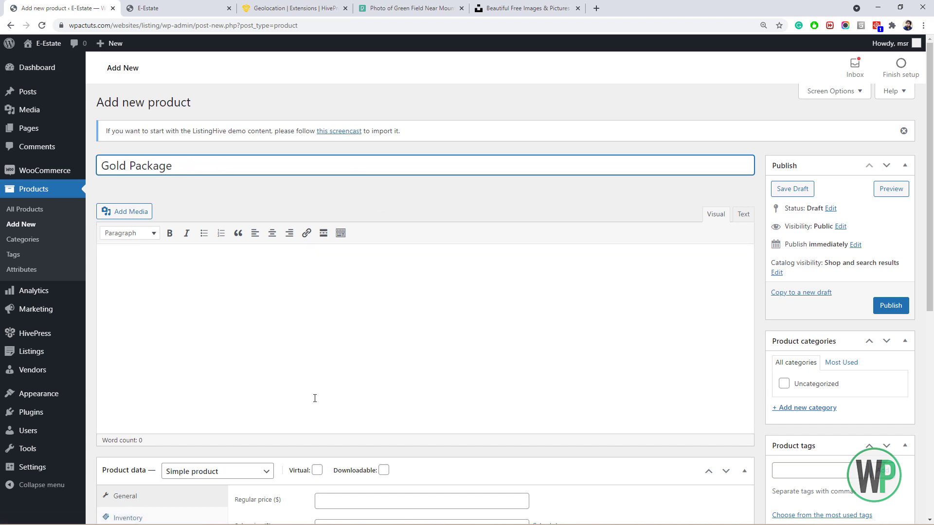
pyautogui.scroll(-1, 314, 396)
pyautogui.click(317, 421)
pyautogui.click(357, 452)
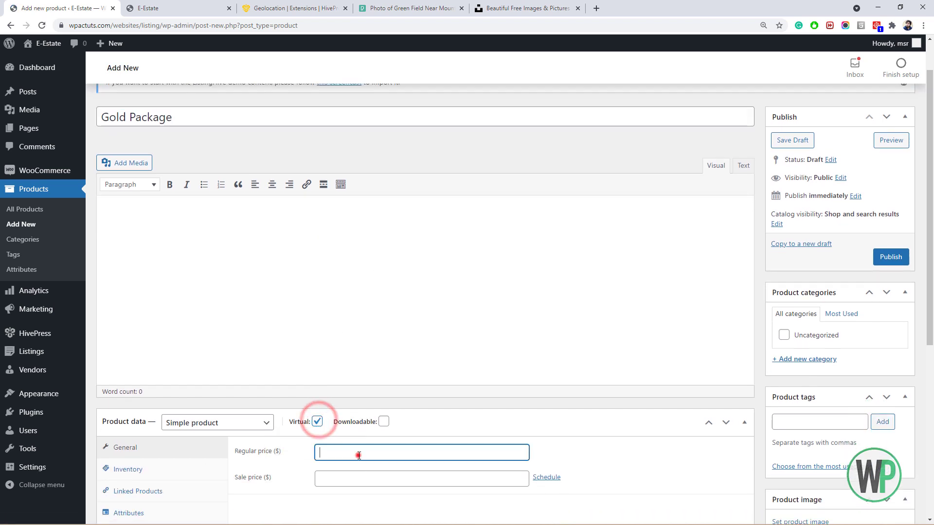
pyautogui.write('99')
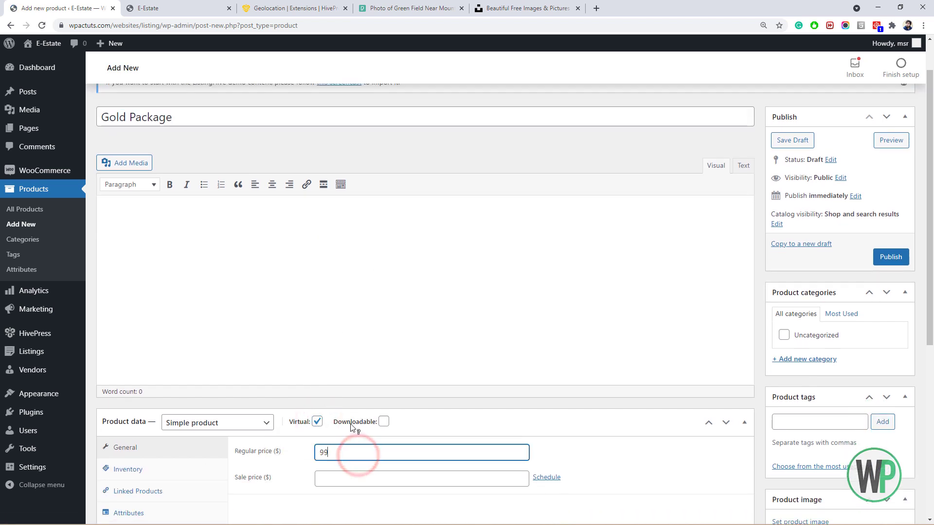
pyautogui.click(884, 258)
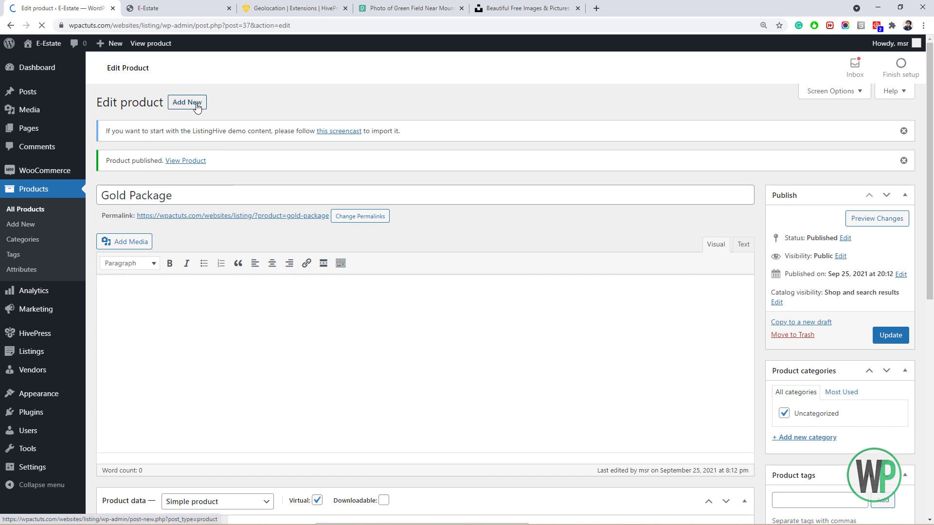
# Create a virtual product 'Featured Listing' described as 'Get your listing featured for 30 days.'.
pyautogui.click(196, 107)
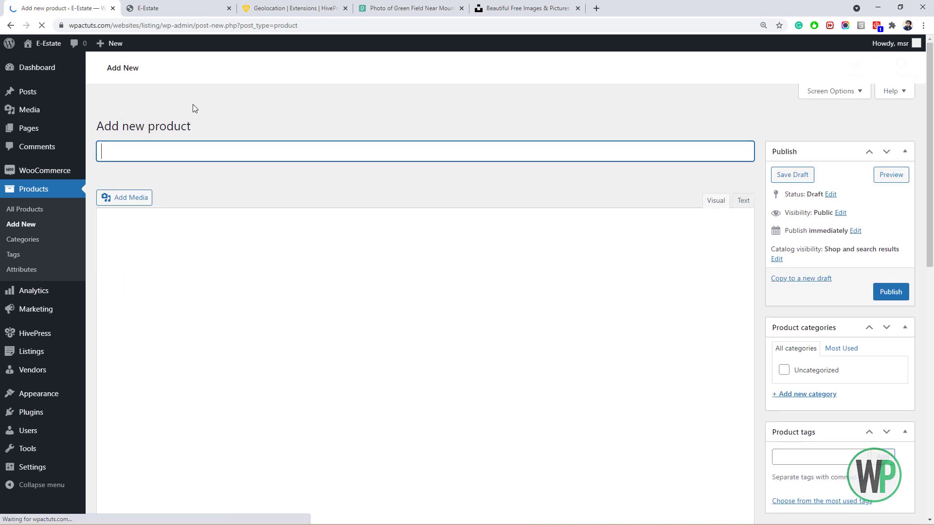
pyautogui.click(207, 162)
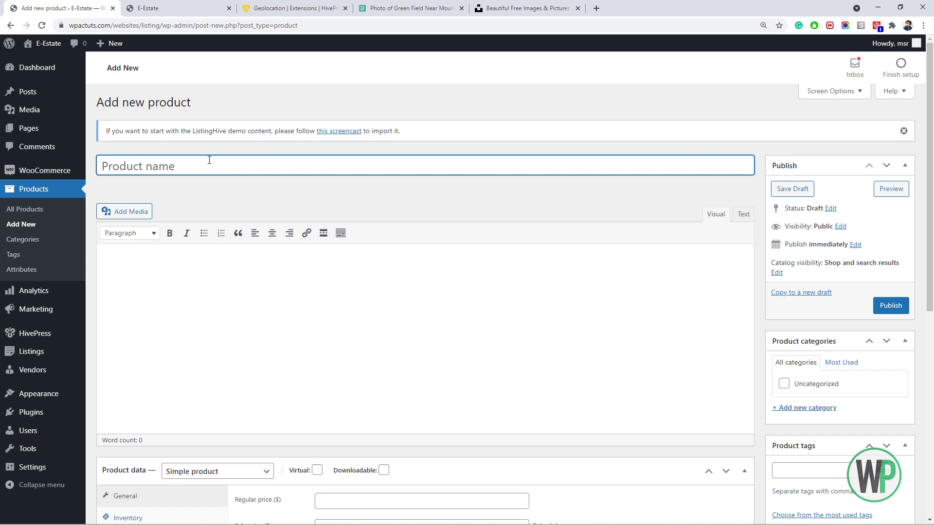
pyautogui.write('Featured Listing')
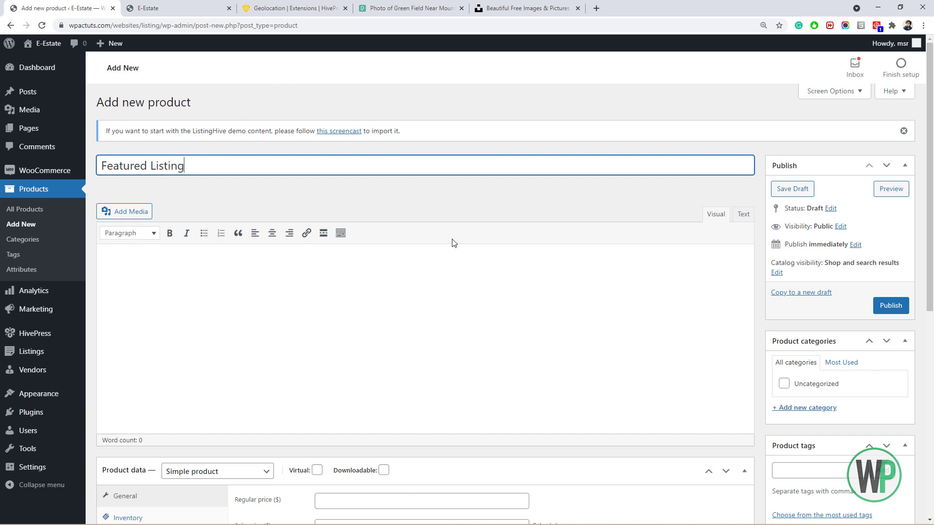
pyautogui.click(318, 473)
pyautogui.scroll(-4, 338, 399)
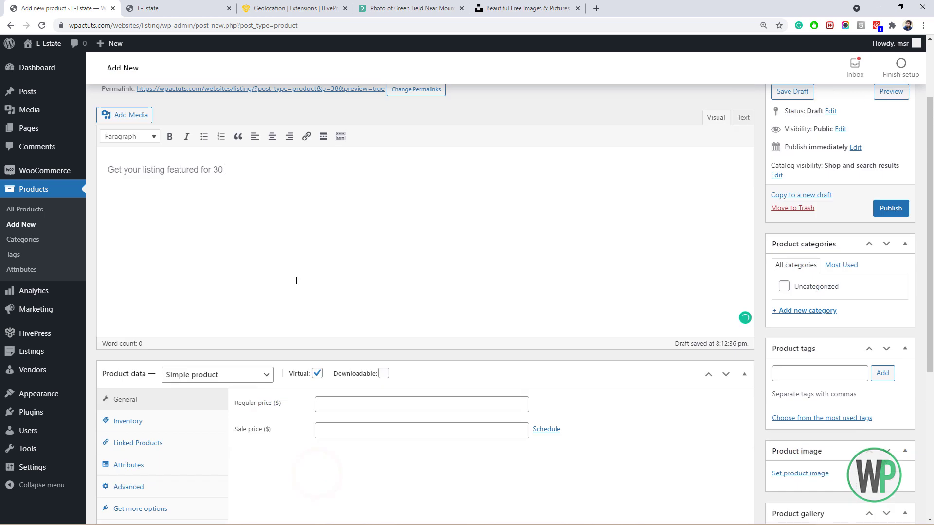
pyautogui.write('days.')
# Set the Featured Listing regular price to 10 and publish it.
pyautogui.click(394, 399)
pyautogui.scroll(-1, 394, 395)
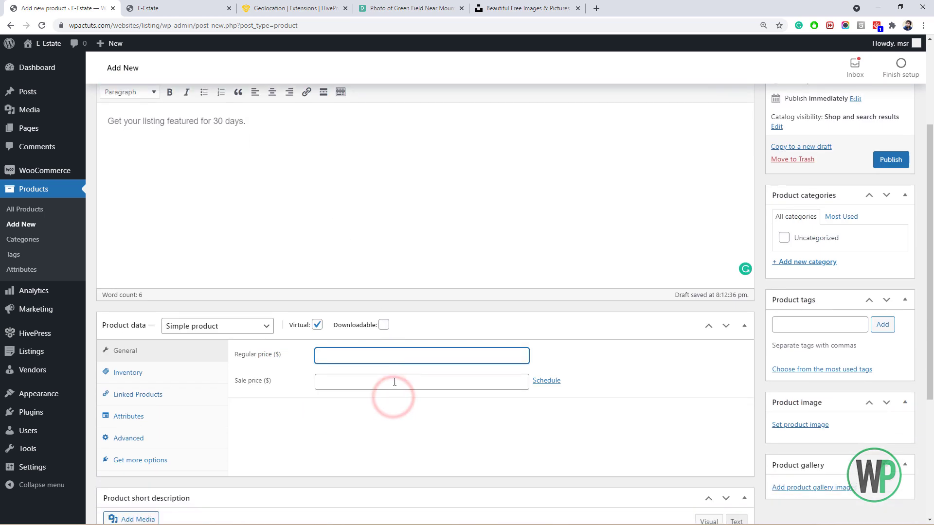
pyautogui.write('10')
pyautogui.scroll(-1, 377, 366)
pyautogui.scroll(1, 897, 180)
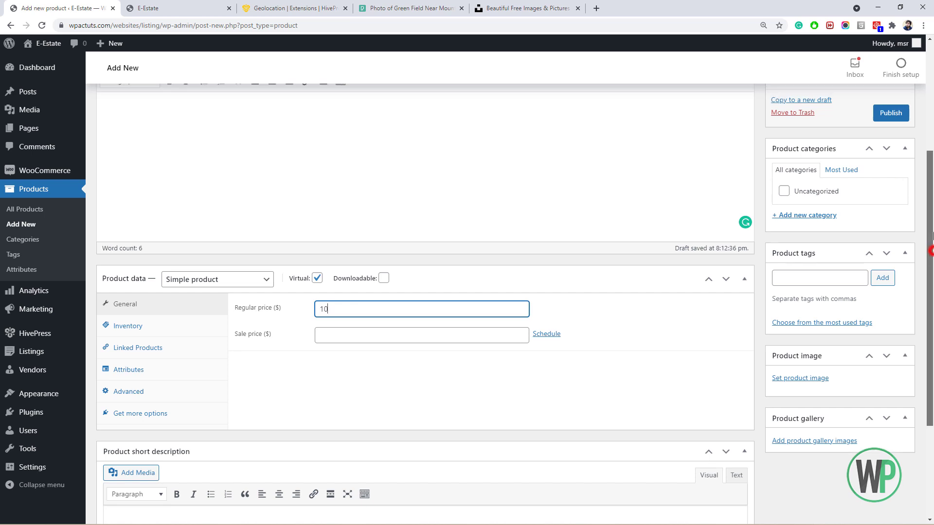
pyautogui.click(884, 155)
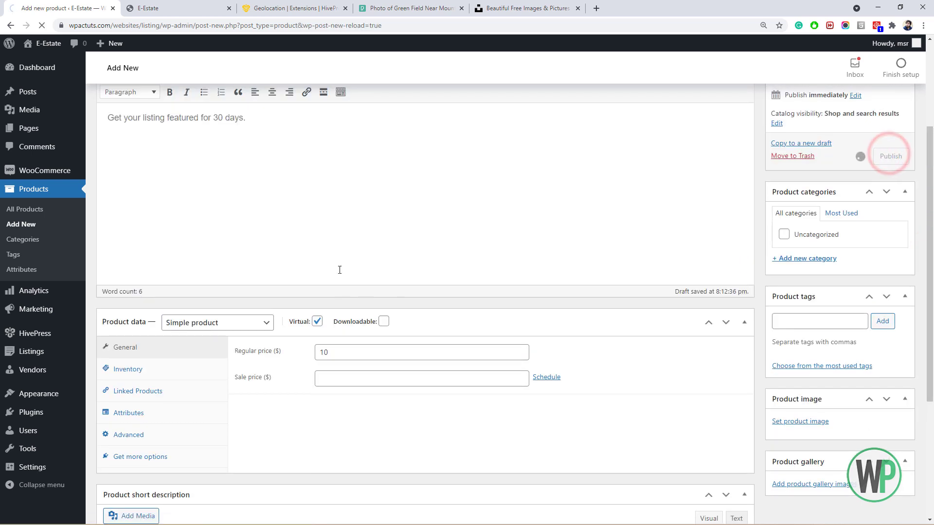
pyautogui.scroll(2, 345, 233)
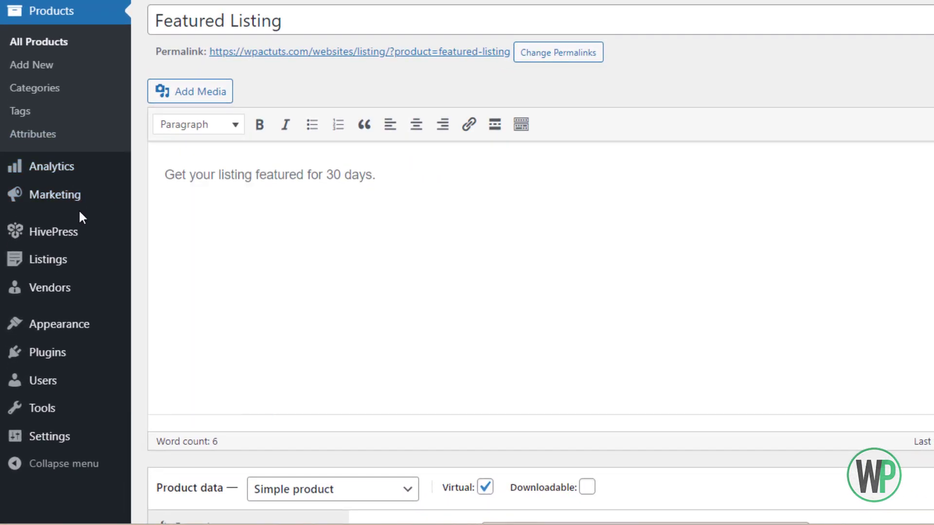
# Start a new listing package titled 'Free' with description '10 listings with 30 days expiry'.
pyautogui.moveTo(58, 305)
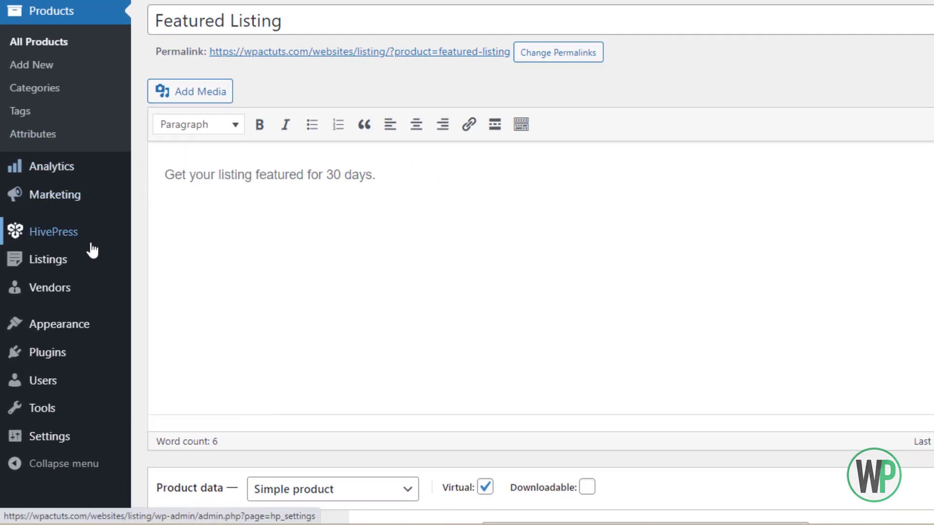
pyautogui.moveTo(30, 268)
pyautogui.click(180, 337)
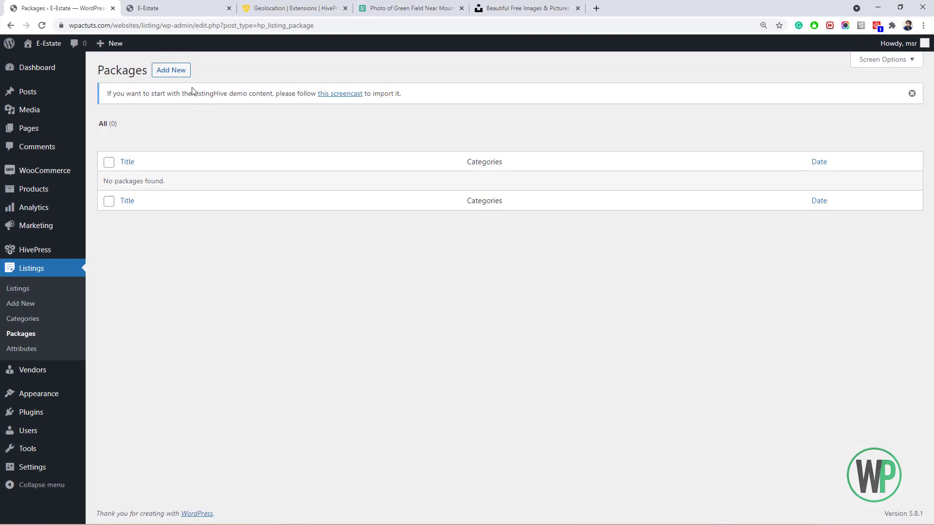
pyautogui.click(165, 71)
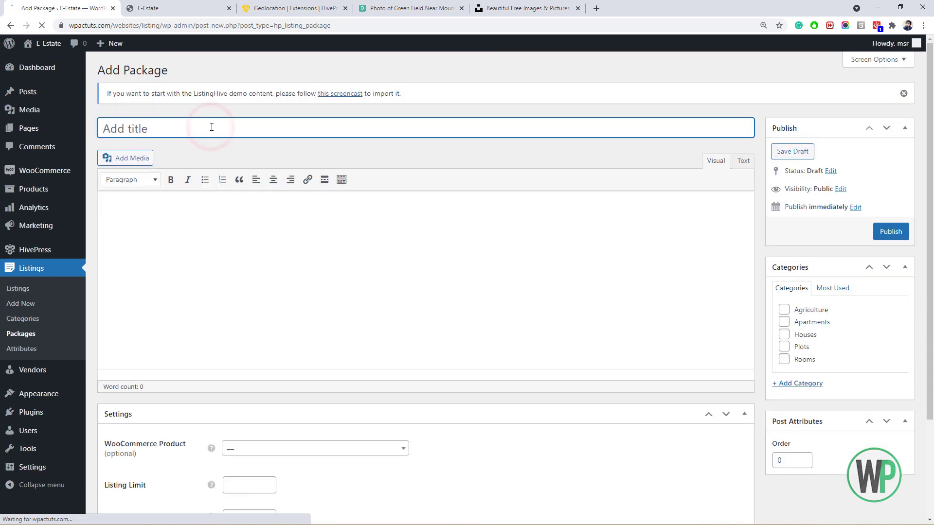
pyautogui.write('Free')
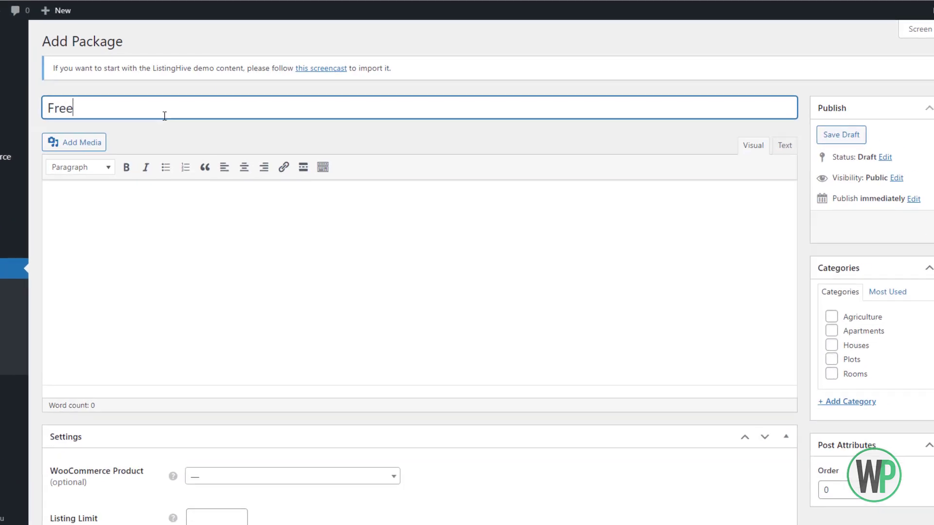
pyautogui.press('Tab')
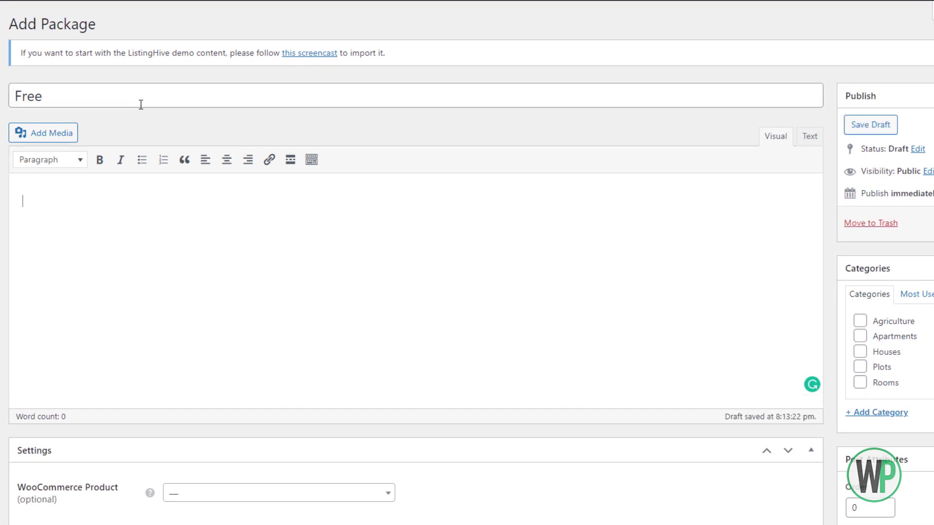
pyautogui.scroll(-3, 156, 128)
pyautogui.click(153, 142)
pyautogui.scroll(2, 152, 149)
pyautogui.click(171, 218)
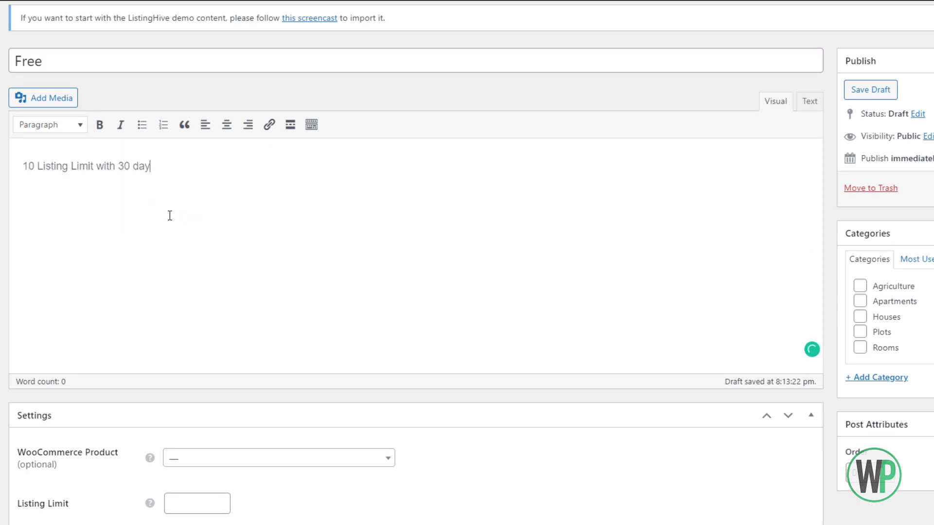
pyautogui.write('s expiry.')
# Set the Free package's listing limit to 10.
pyautogui.rightClick(266, 221)
pyautogui.click(193, 329)
pyautogui.scroll(-3, 193, 329)
pyautogui.scroll(3, 219, 375)
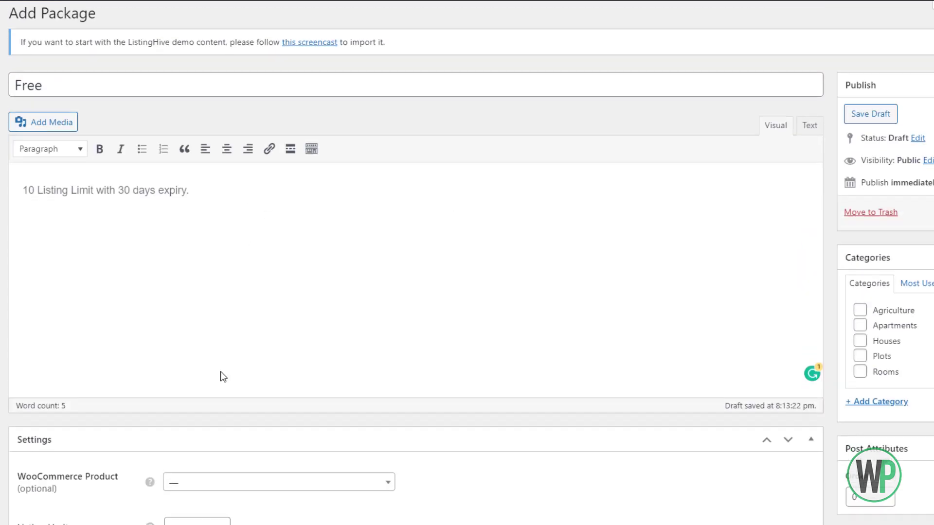
pyautogui.scroll(-3, 223, 350)
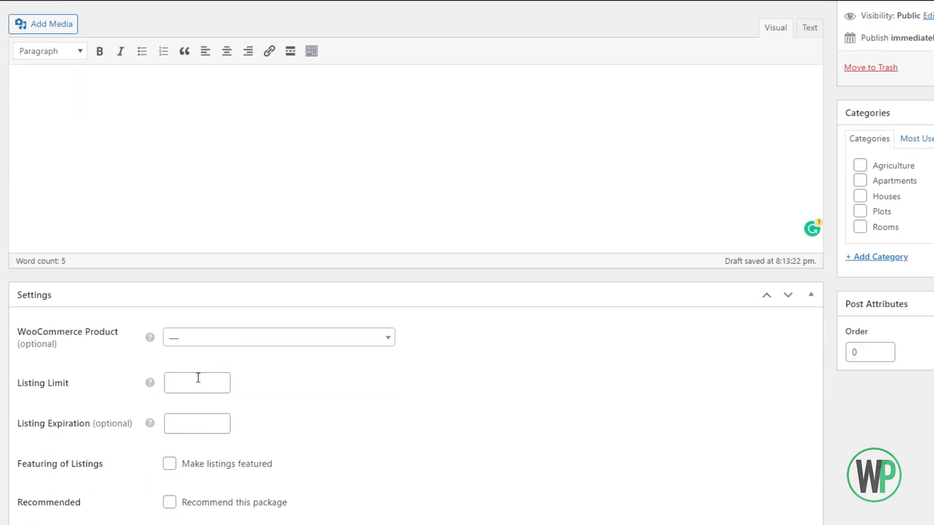
pyautogui.click(177, 395)
pyautogui.click(178, 389)
pyautogui.scroll(3, 173, 384)
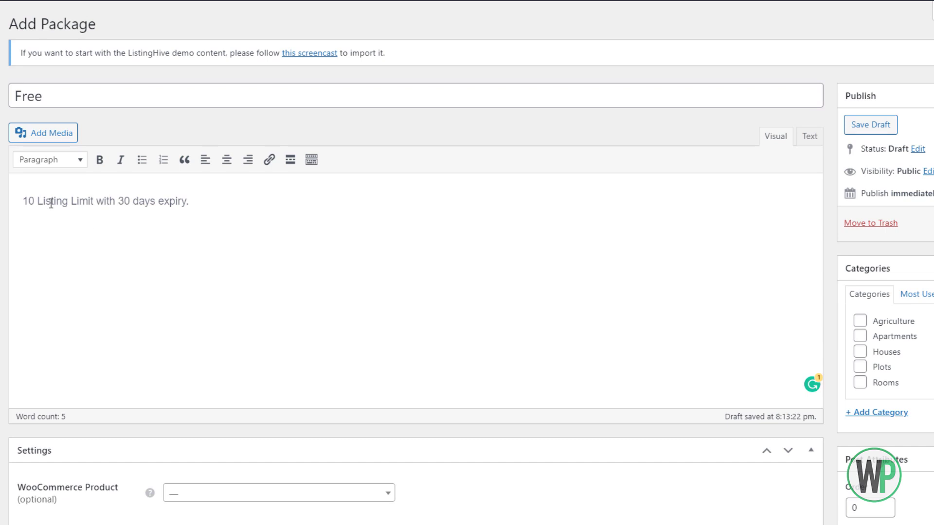
pyautogui.moveTo(36, 205); pyautogui.dragTo(23, 203)
pyautogui.click(107, 244)
pyautogui.scroll(-2, 178, 419)
pyautogui.doubleClick(164, 438)
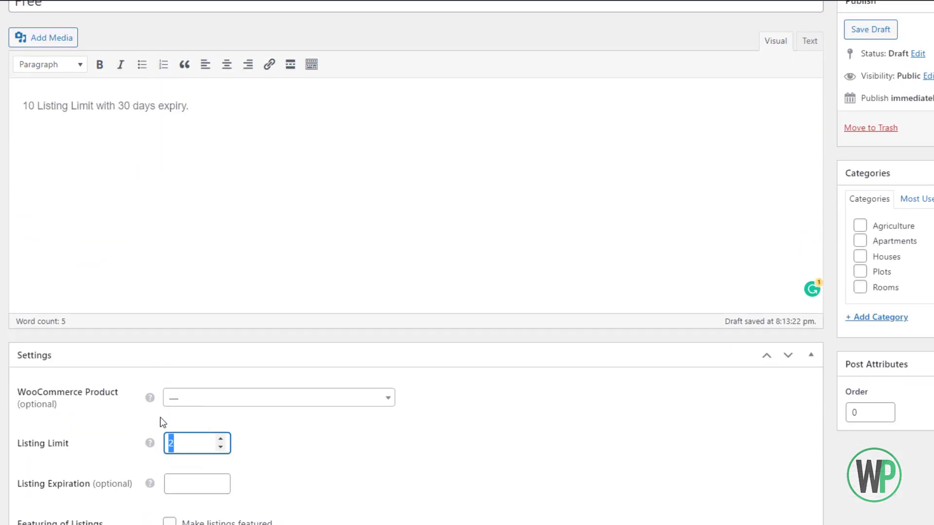
pyautogui.write('10')
# Set the Free package's listing expiration to 30 days.
pyautogui.scroll(-1, 213, 342)
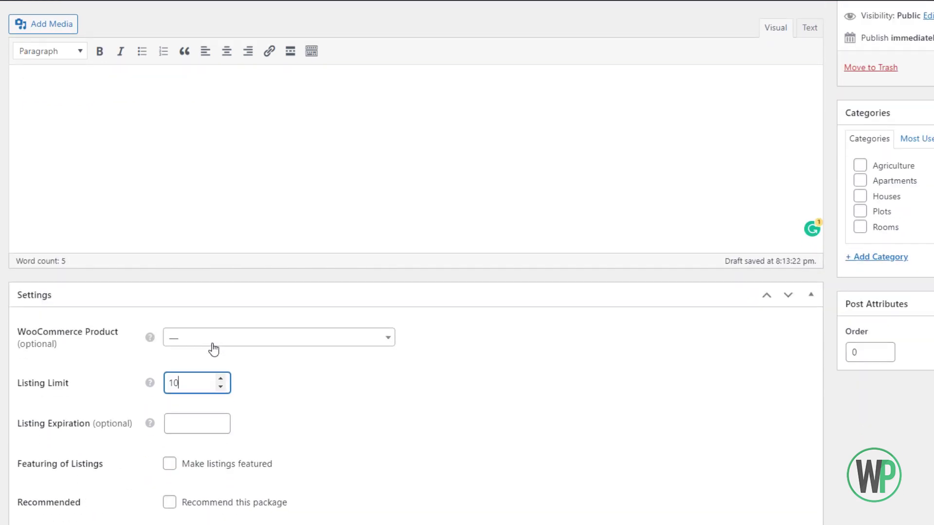
pyautogui.scroll(1, 194, 389)
pyautogui.scroll(-1, 182, 437)
pyautogui.scroll(1, 181, 457)
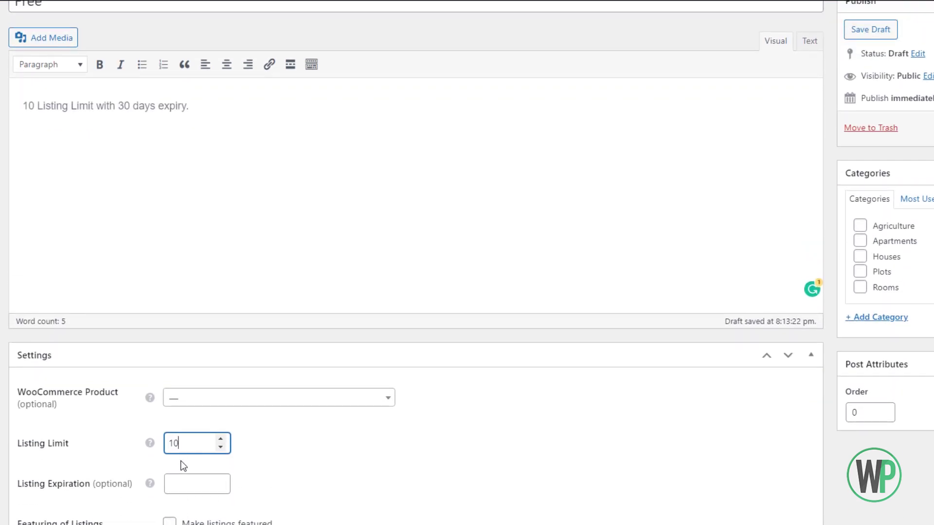
pyautogui.click(184, 485)
pyautogui.write('30')
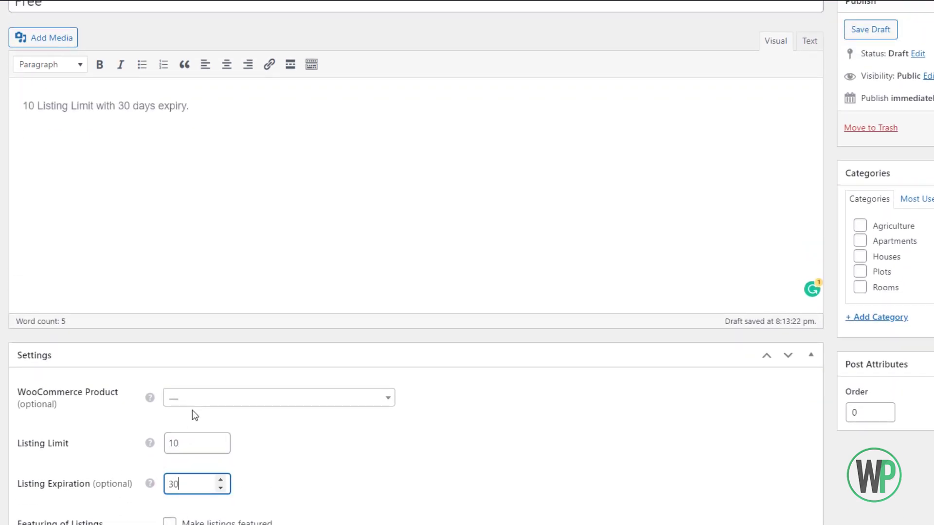
pyautogui.scroll(-1, 197, 404)
pyautogui.scroll(1, 195, 399)
pyautogui.scroll(2, 910, 191)
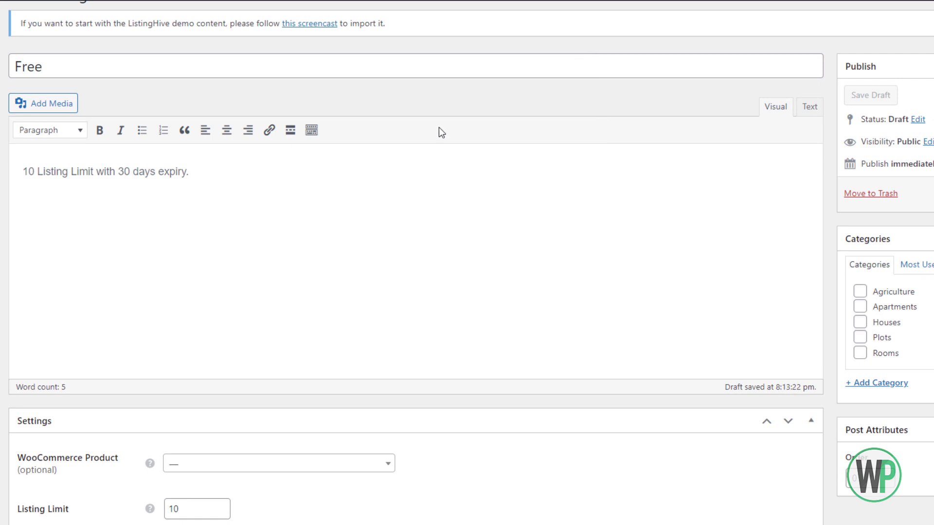
pyautogui.click(119, 25)
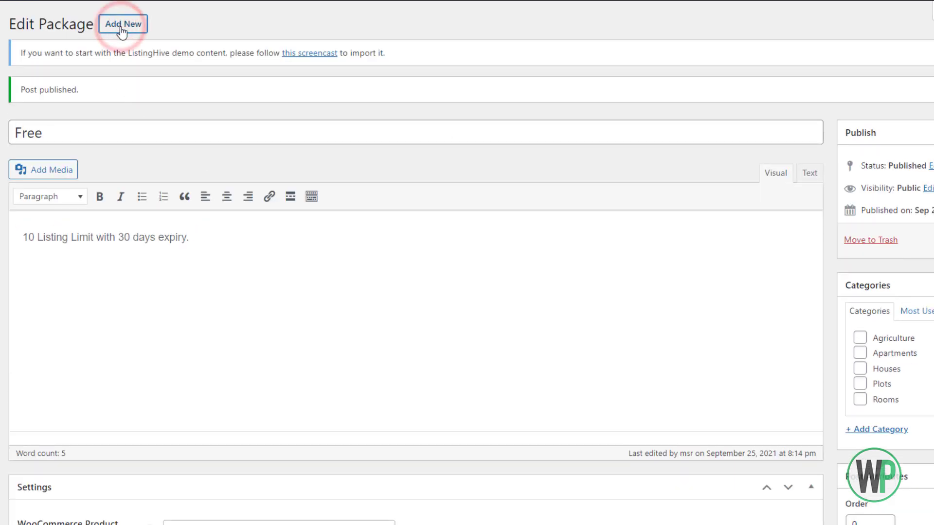
# Title the new package 'Silver' with description '30 Listing Limit with 60 Days Expiry.'.
pyautogui.click(143, 94)
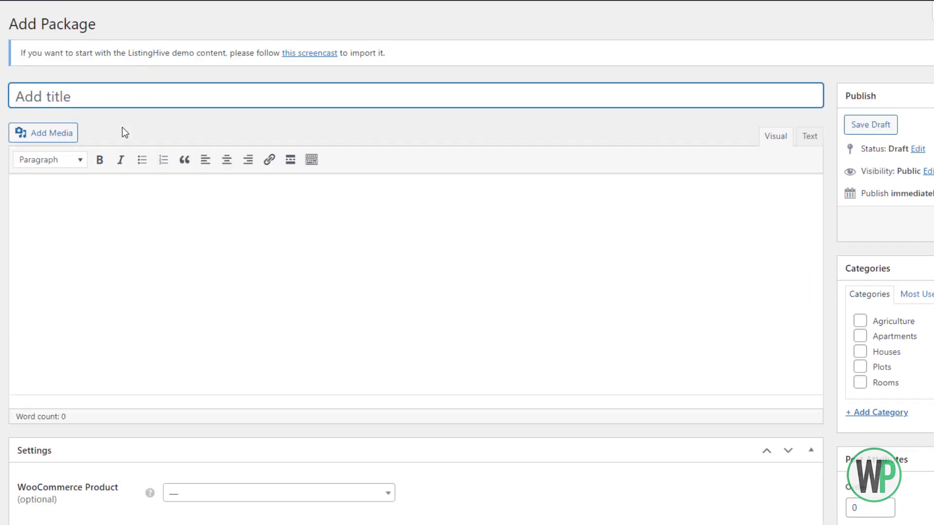
pyautogui.write('Silver')
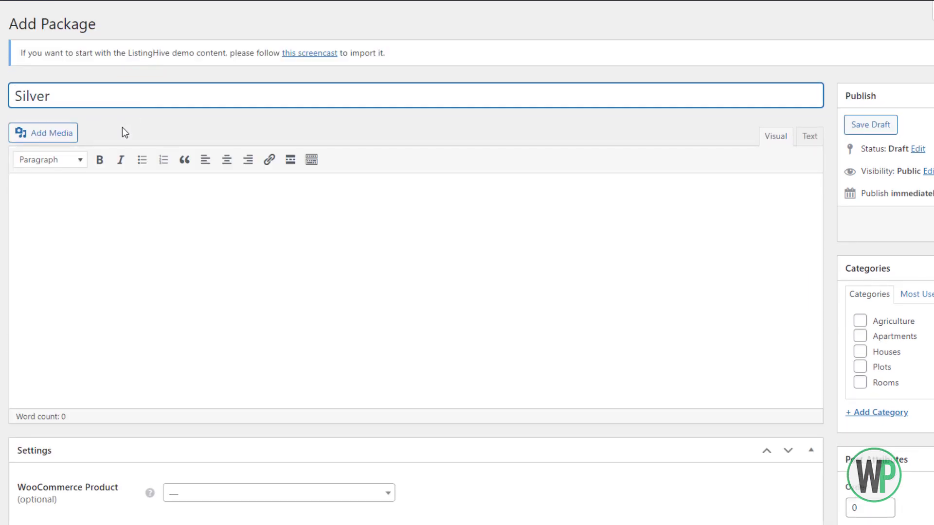
pyautogui.click(148, 222)
pyautogui.write('30 Listing Limit with 60 Days Ex')
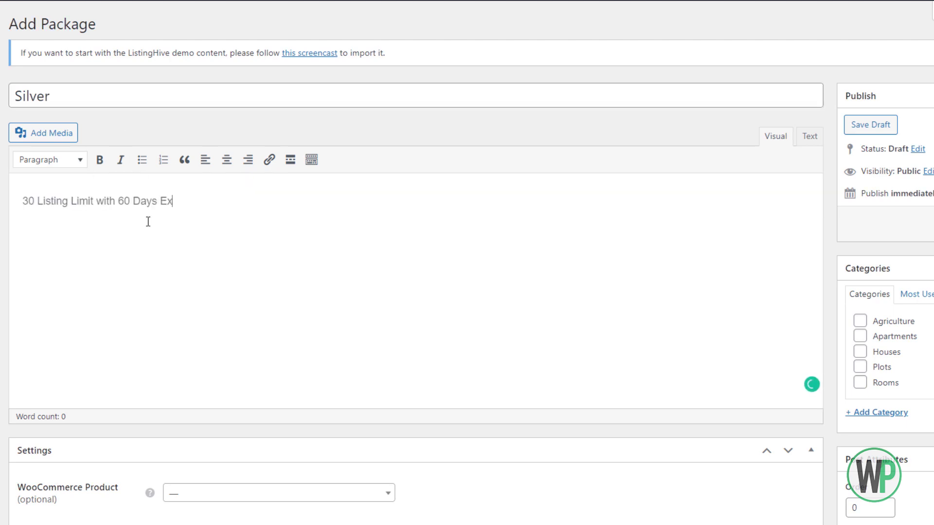
pyautogui.write('o')
pyautogui.press('BackSpace')
pyautogui.write('piry.')
# Set the listing limit to 30 and link the package to the Silver Package product.
pyautogui.scroll(-1, 131, 205)
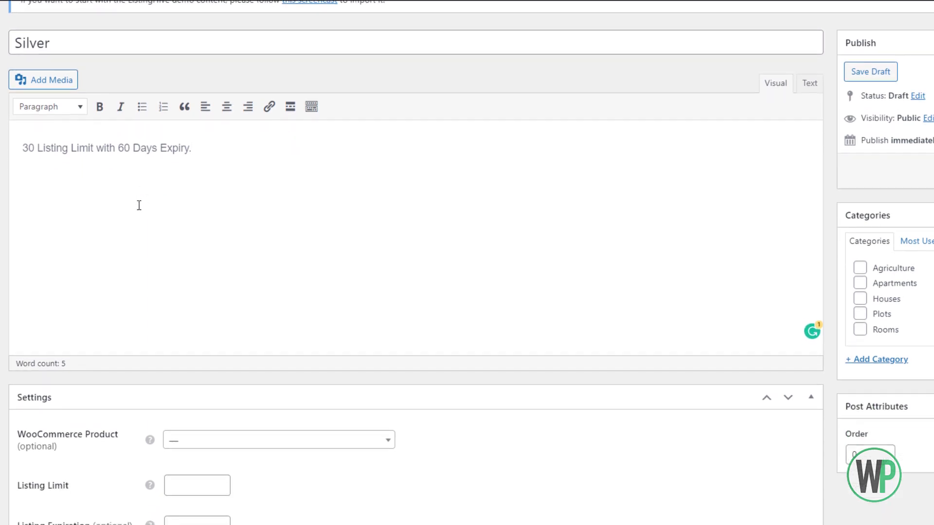
pyautogui.scroll(-1, 146, 170)
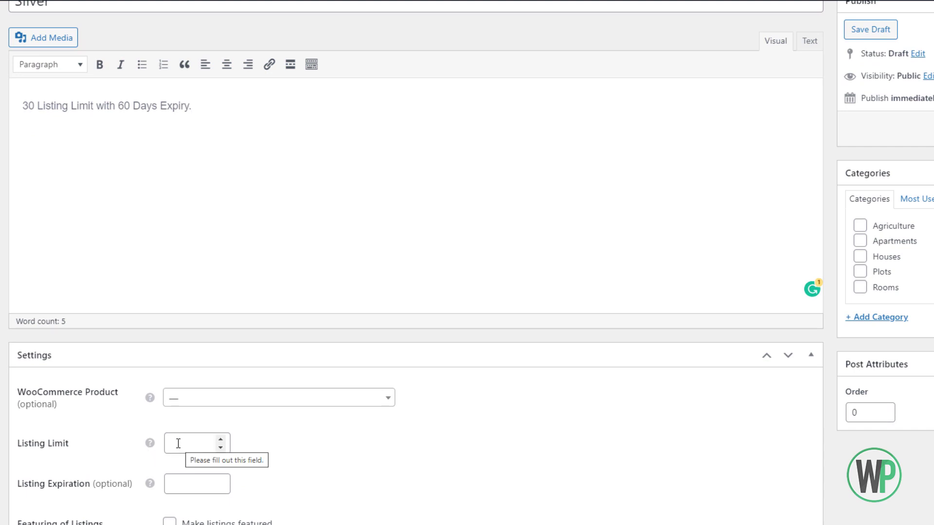
pyautogui.scroll(-1, 2, 297)
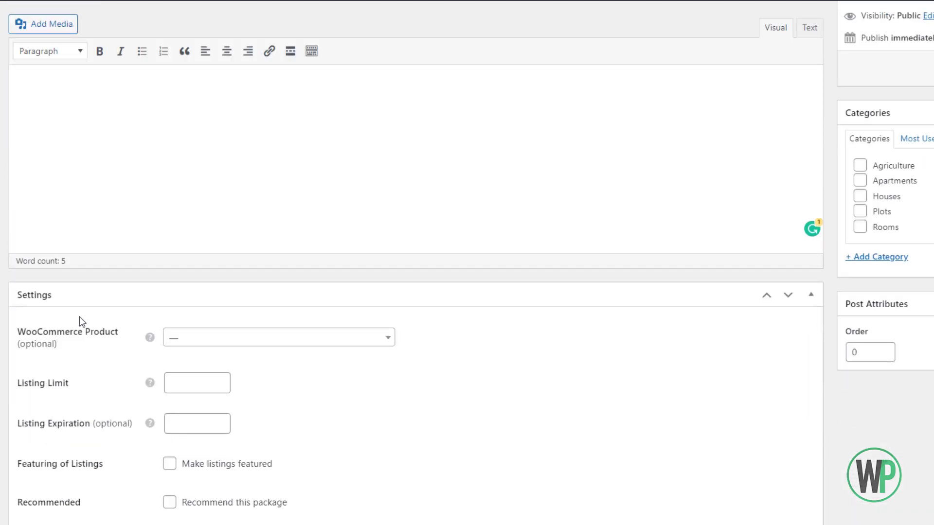
pyautogui.click(189, 384)
pyautogui.scroll(3, 171, 286)
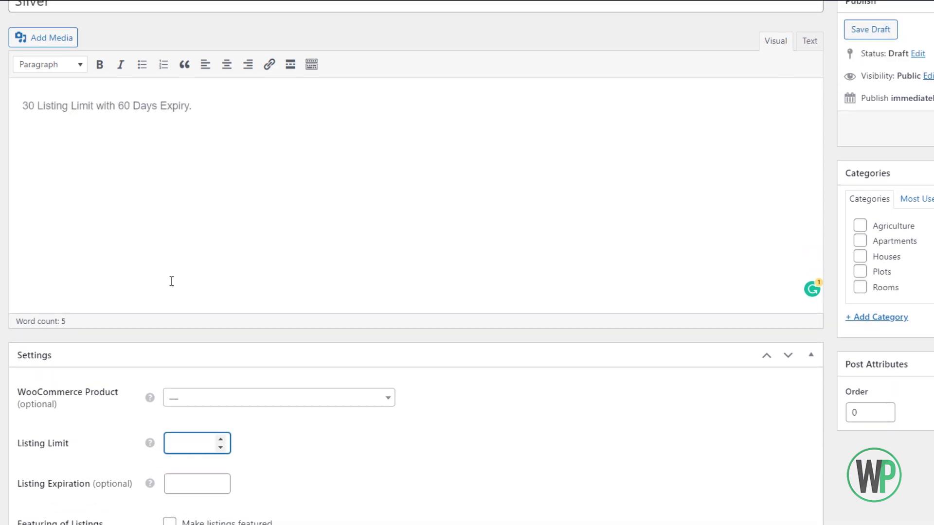
pyautogui.scroll(-3, 171, 294)
pyautogui.write('1')
pyautogui.scroll(1, 204, 389)
pyautogui.doubleClick(197, 441)
pyautogui.write('30')
pyautogui.click(209, 404)
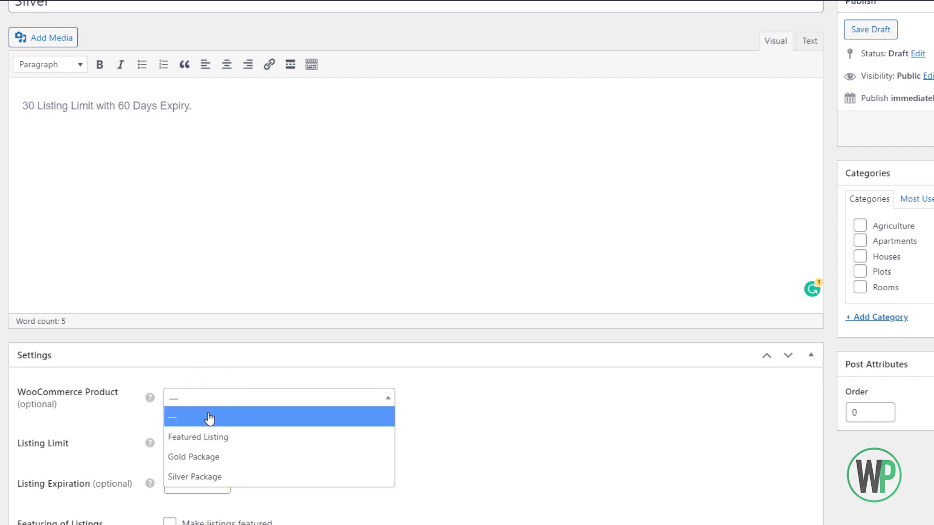
pyautogui.click(208, 477)
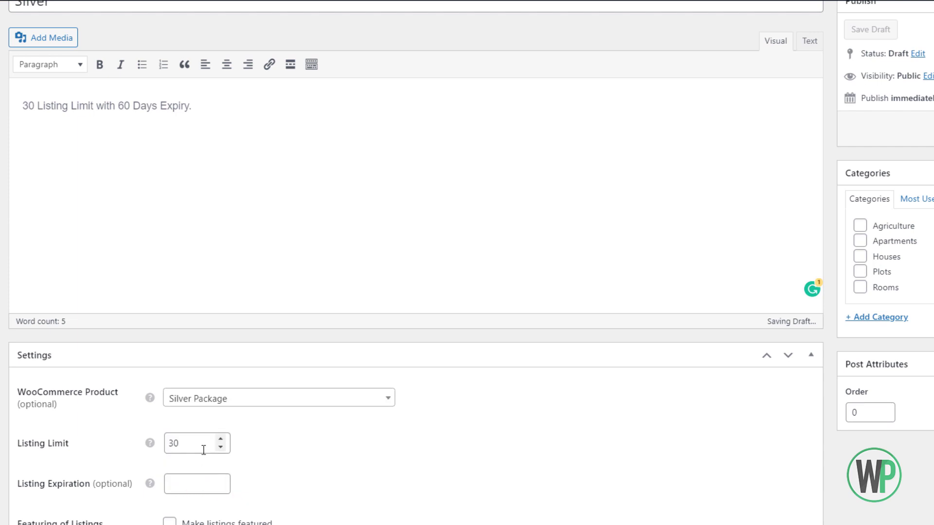
# Set listing expiration to 60 days, mark the package recommended, and publish it.
pyautogui.scroll(-1, 200, 442)
pyautogui.click(187, 431)
pyautogui.write('6')
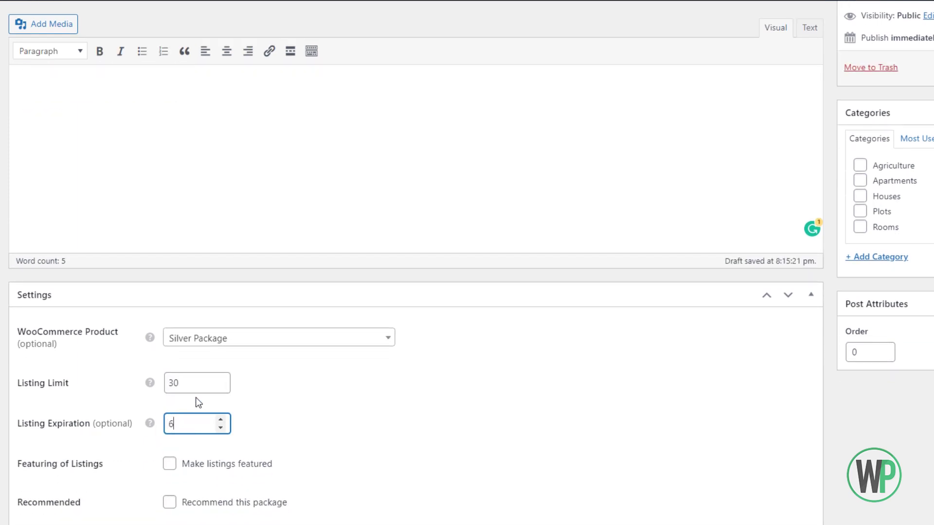
pyautogui.write('0')
pyautogui.click(169, 502)
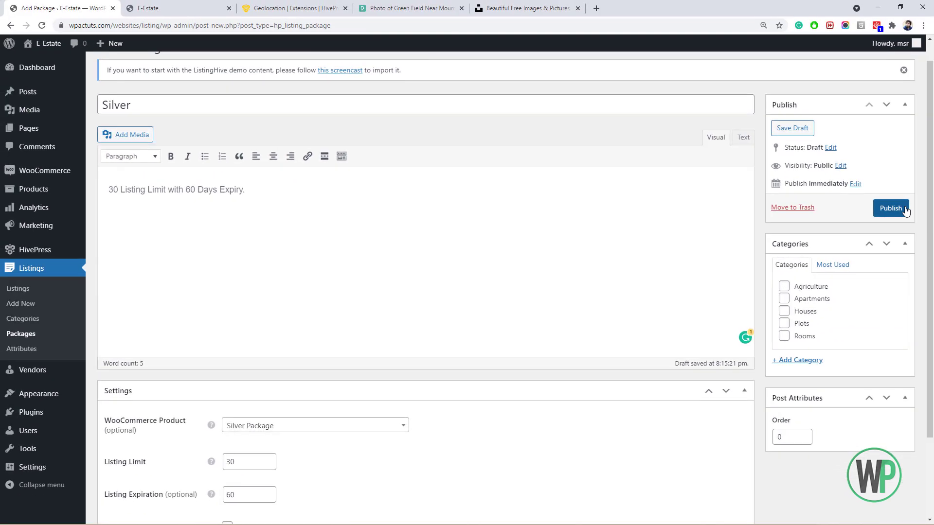
pyautogui.click(906, 209)
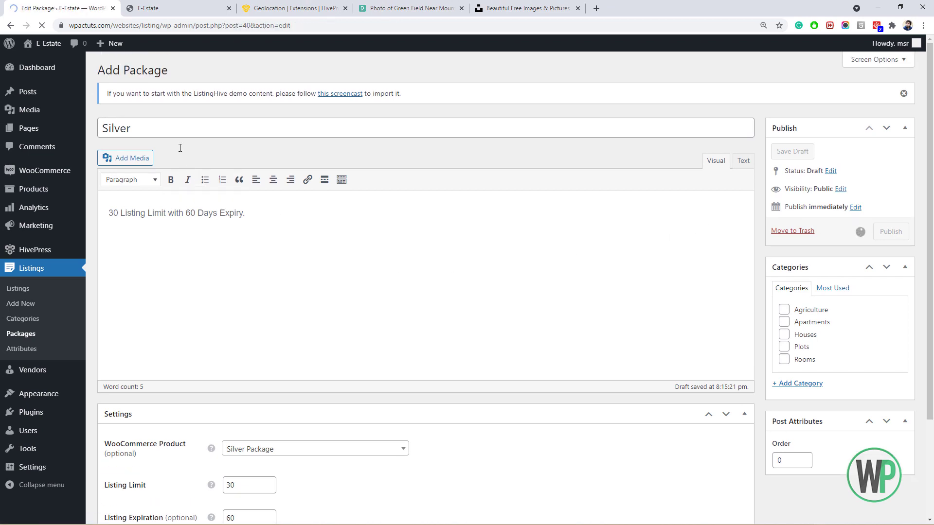
# Create a 'Gold Package' described as '100 Listing Limit with 60 Days Expiry and Free Featured Listings.'.
pyautogui.click(189, 71)
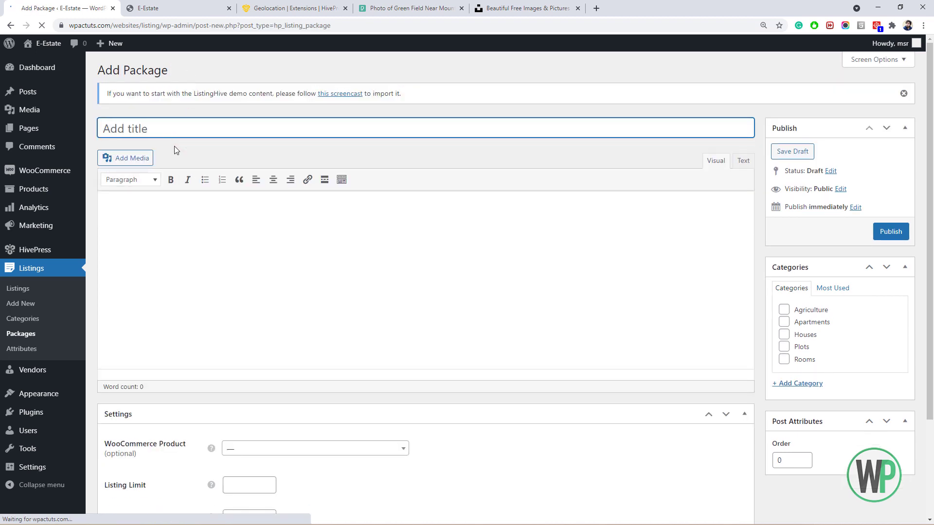
pyautogui.write('Gold Package')
pyautogui.press('Tab')
pyautogui.write('100 Lis')
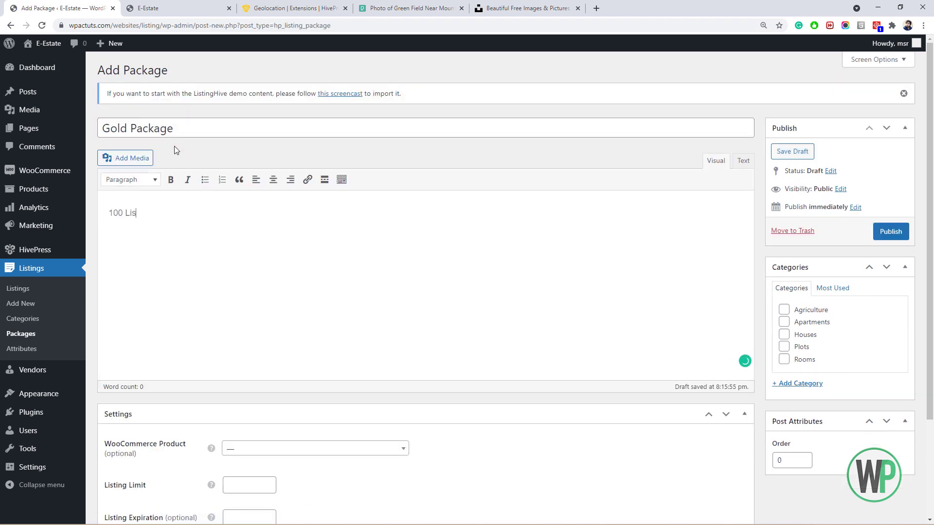
pyautogui.write('ting Limit with 60 Days Expiry and Fr')
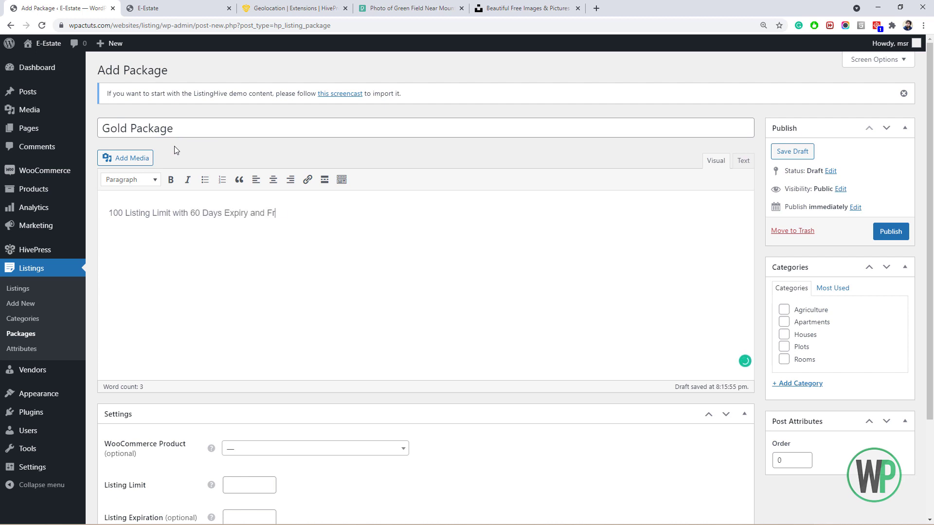
pyautogui.write('ee Featured Listings.')
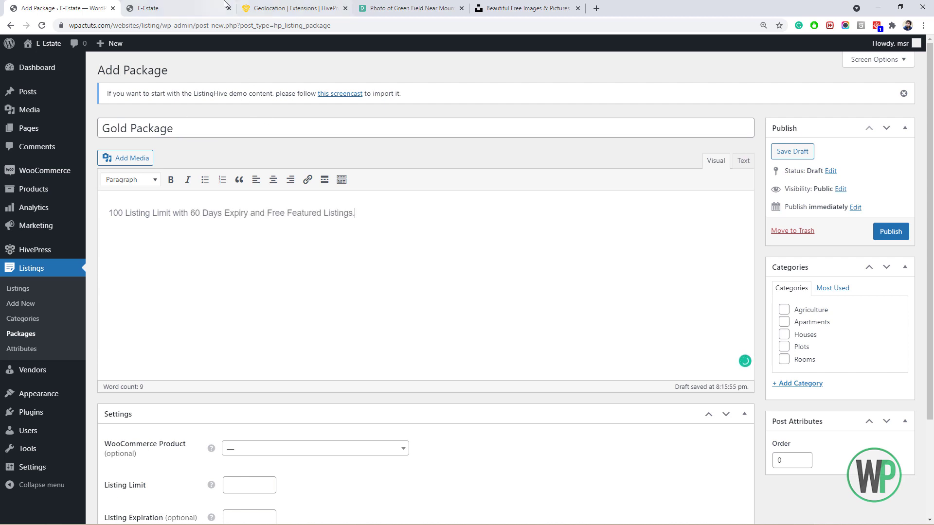
# Link the Gold Package product, set limit 100, expiration 60 days, and featured listings, not recommended.
pyautogui.scroll(-3, 911, 351)
pyautogui.click(311, 325)
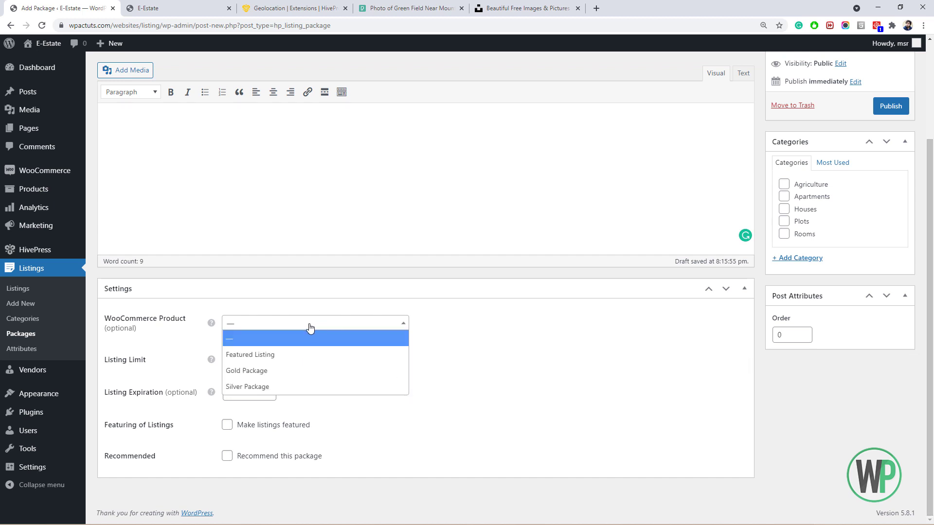
pyautogui.click(298, 371)
pyautogui.click(235, 359)
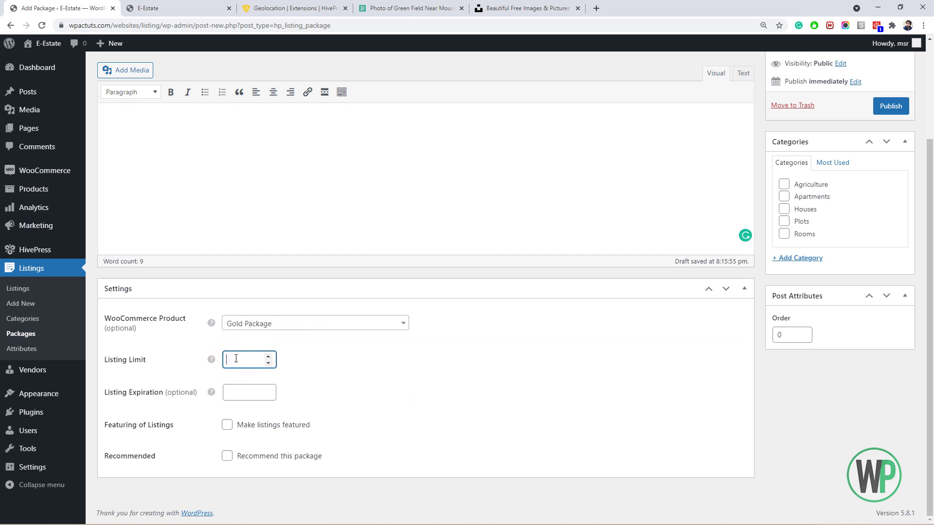
pyautogui.write('100')
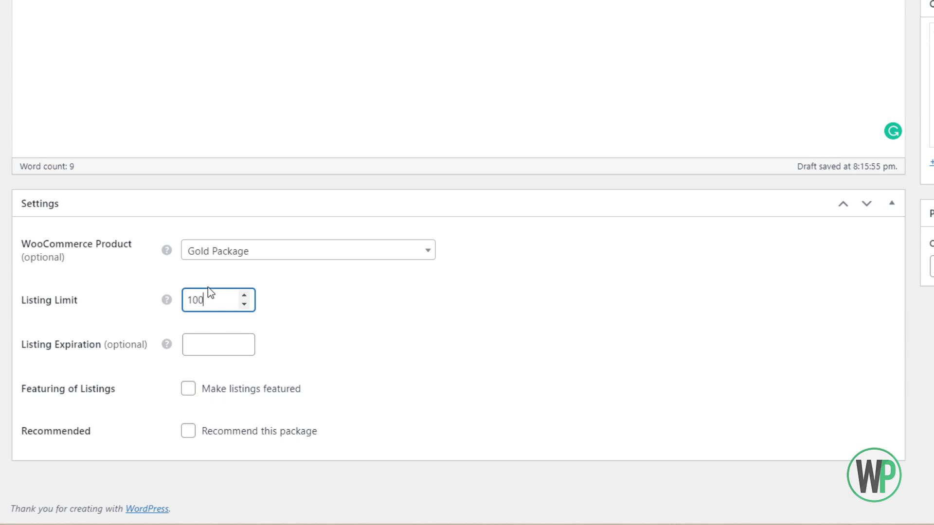
pyautogui.click(205, 352)
pyautogui.write('60')
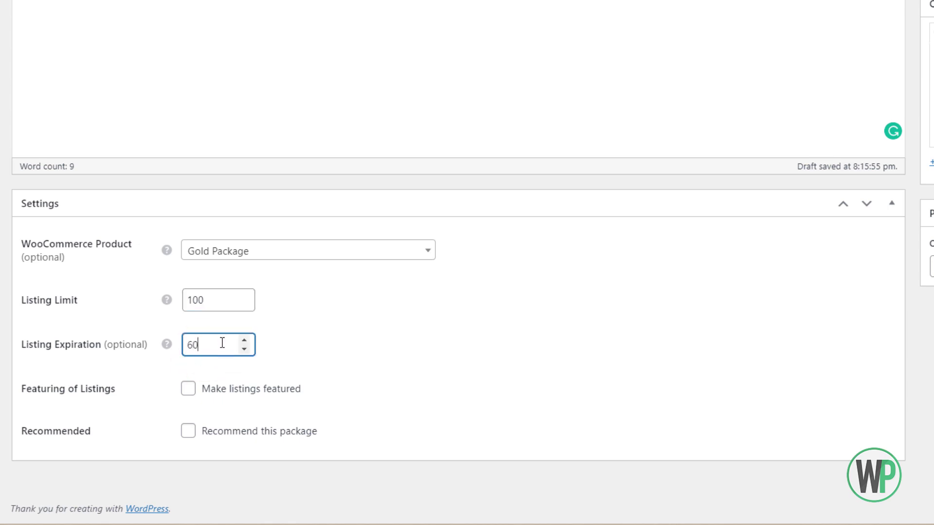
pyautogui.click(189, 389)
pyautogui.click(185, 433)
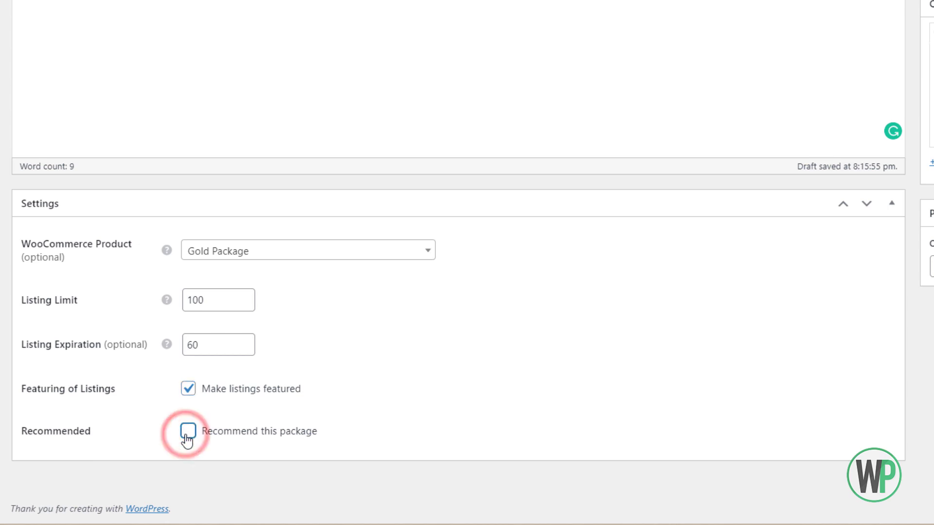
pyautogui.click(186, 435)
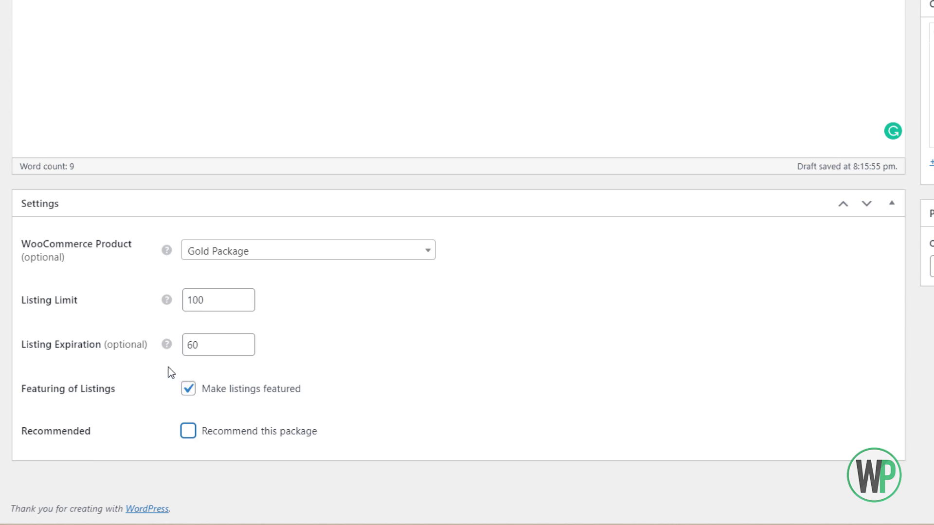
# Review the '100' in the Gold Package description, leaving the text unchanged.
pyautogui.scroll(4, 232, 333)
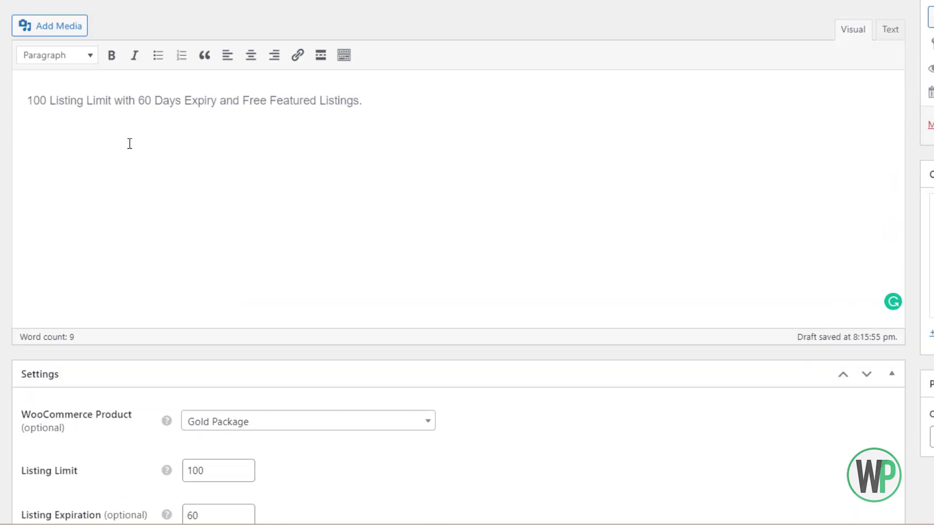
pyautogui.moveTo(50, 101); pyautogui.dragTo(29, 102)
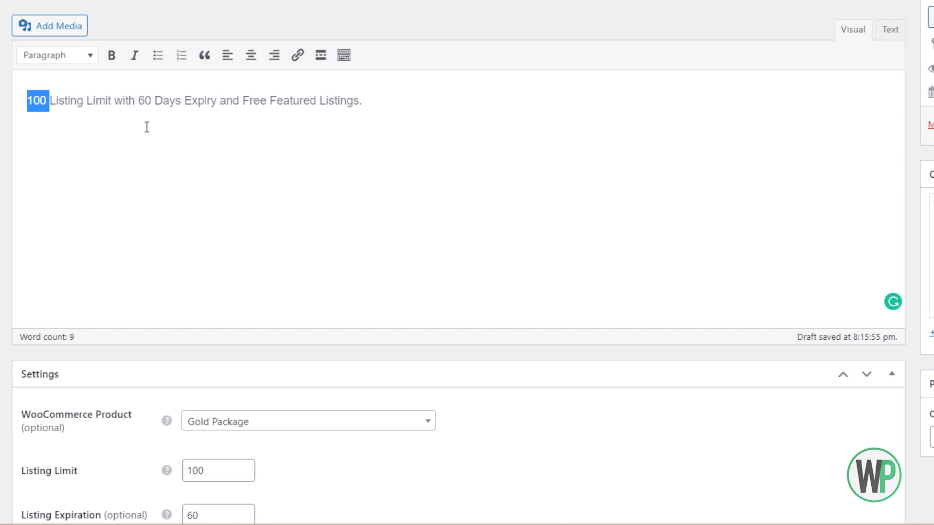
pyautogui.scroll(-2, 147, 126)
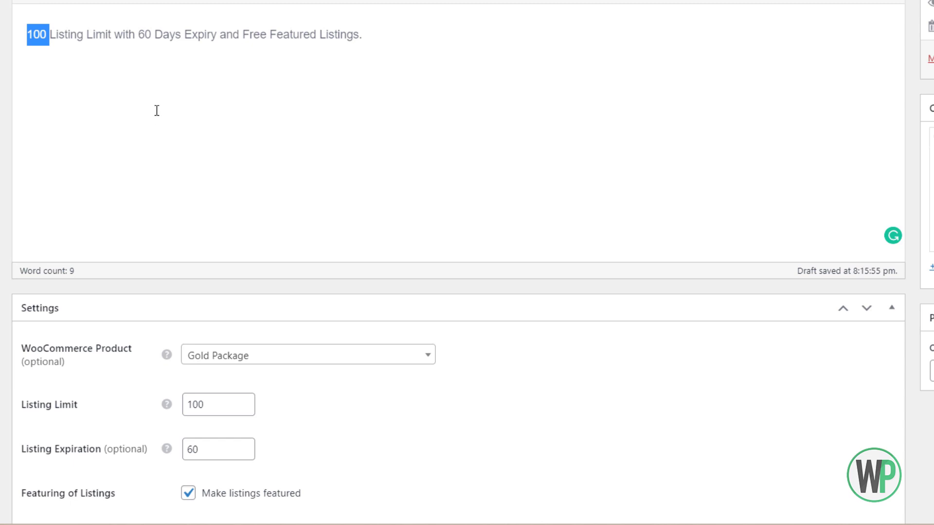
pyautogui.scroll(-1, 165, 109)
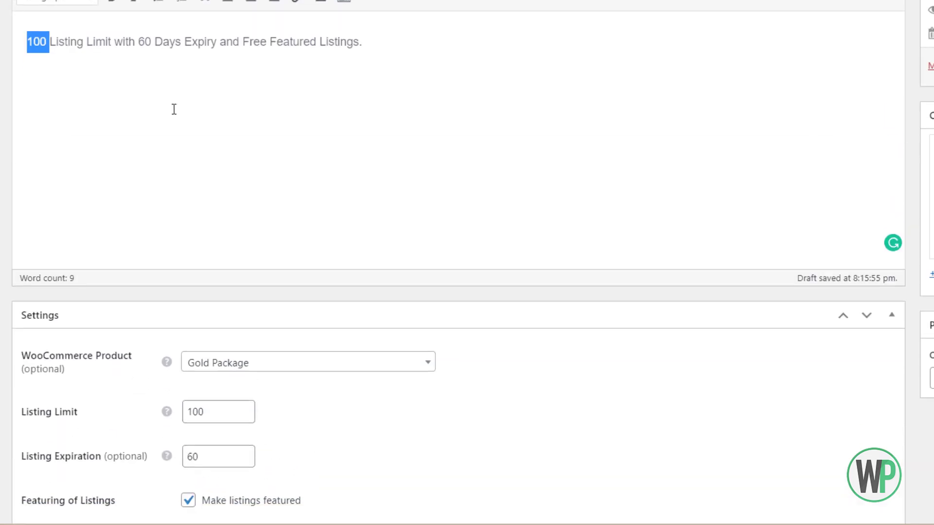
pyautogui.scroll(-1, 238, 314)
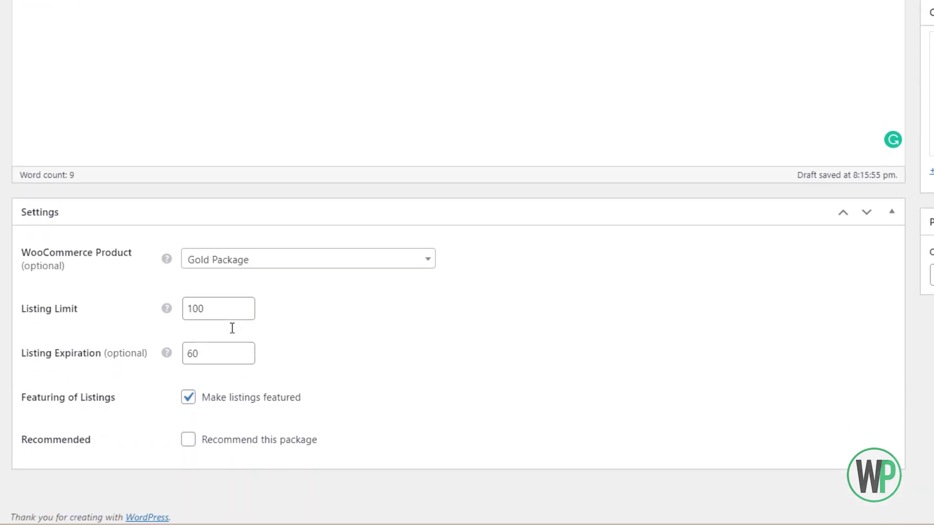
pyautogui.scroll(1, 223, 343)
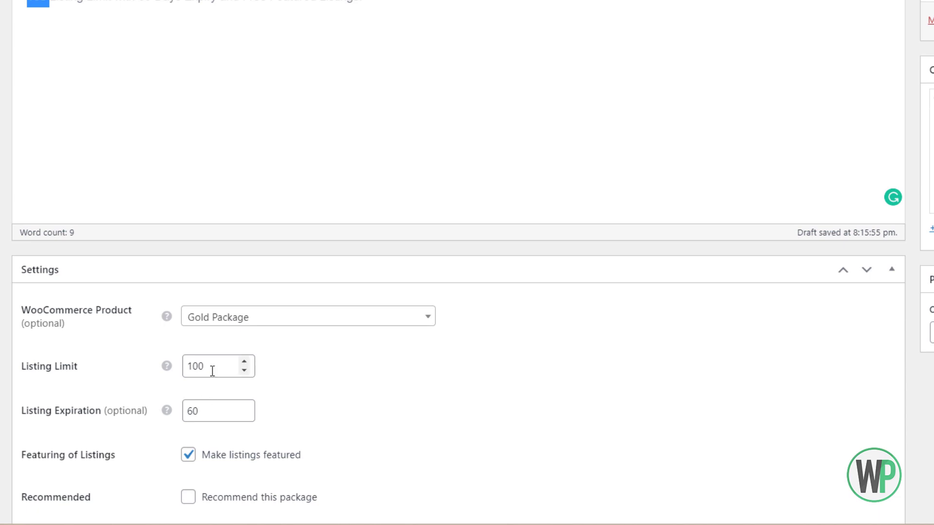
pyautogui.click(184, 111)
pyautogui.scroll(2, 182, 112)
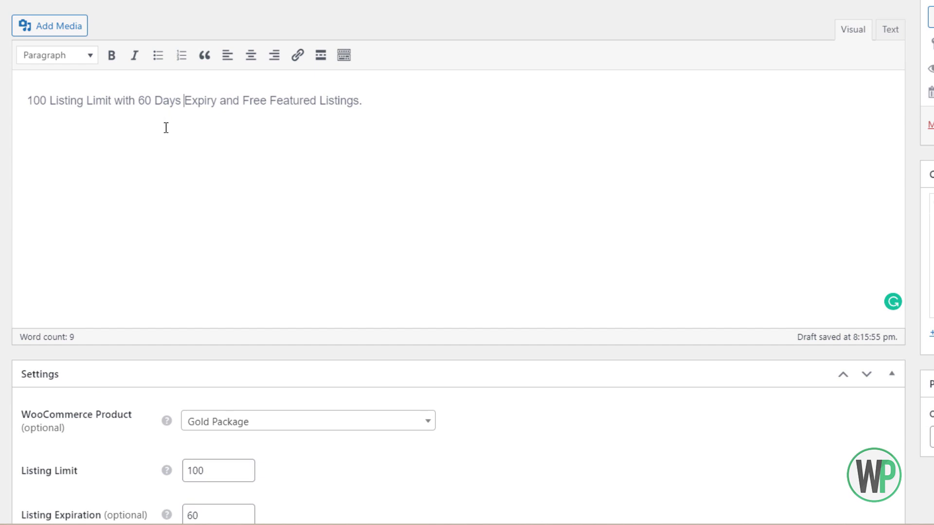
pyautogui.doubleClick(45, 105)
pyautogui.click(129, 129)
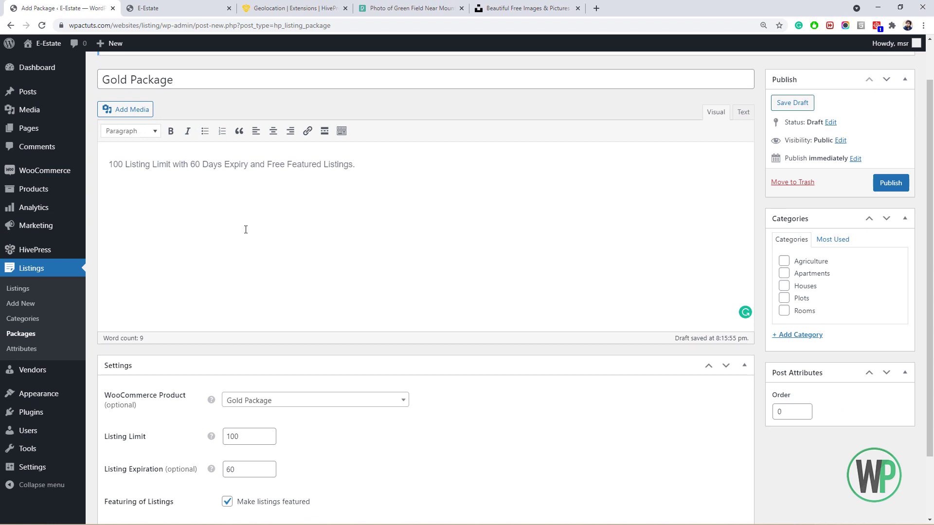
pyautogui.scroll(-2, 320, 282)
pyautogui.scroll(2, 320, 281)
pyautogui.click(323, 275)
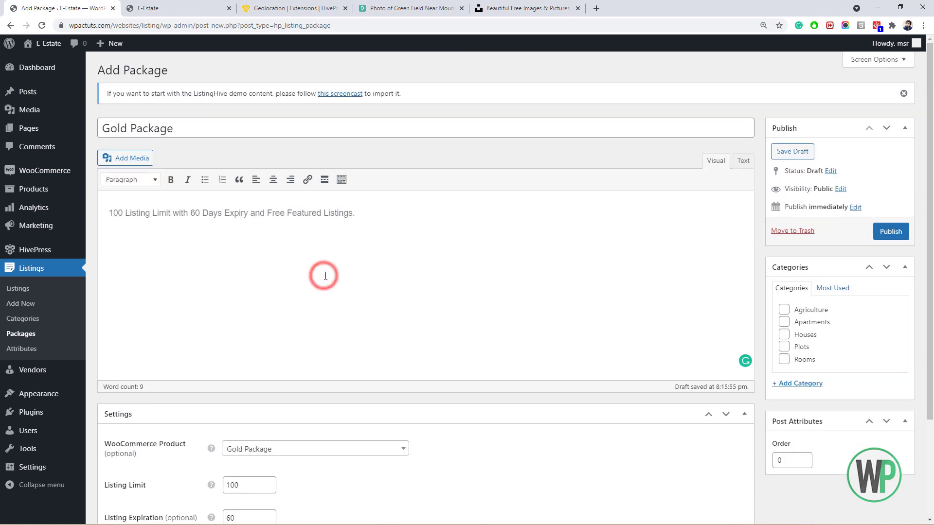
# Publish the Gold Package and go to the Listings Attributes list.
pyautogui.click(871, 232)
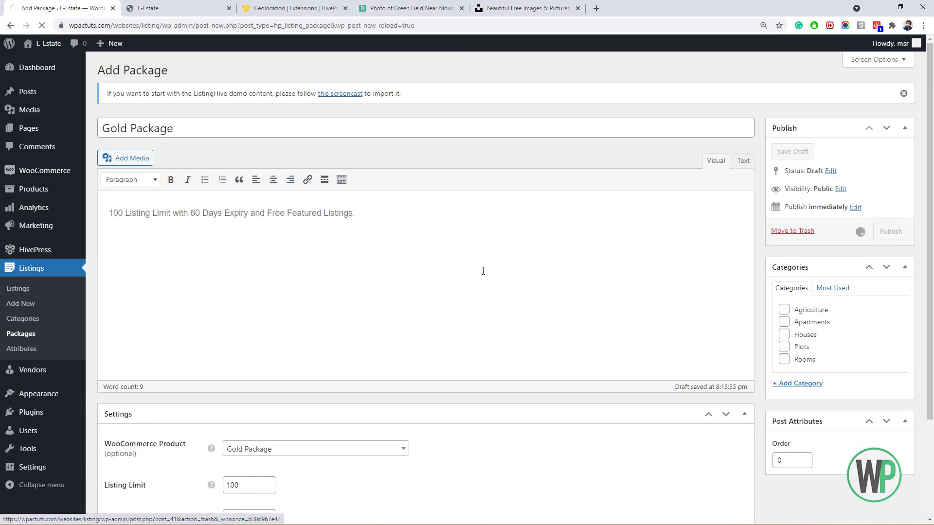
pyautogui.scroll(-2, 478, 267)
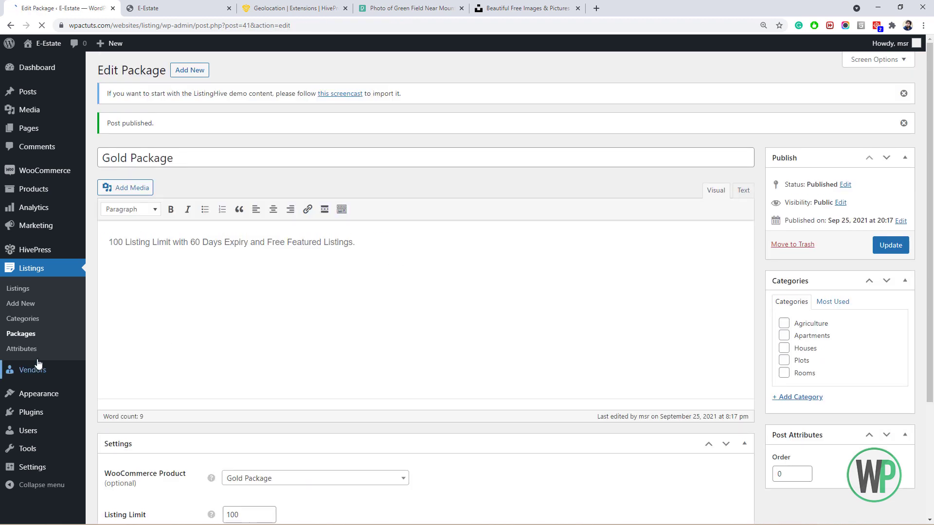
pyautogui.click(22, 348)
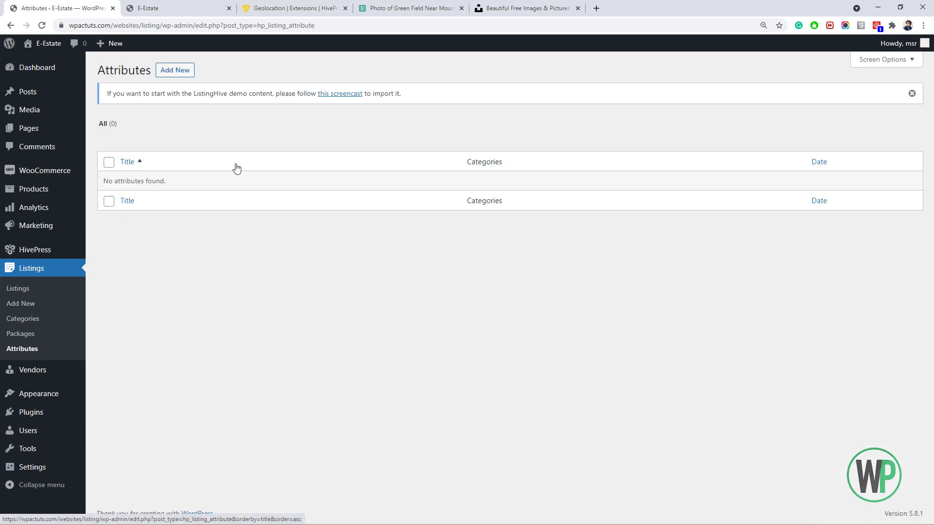
# Check the E-Estate front-end, then return to the Attributes admin list and add a new attribute.
pyautogui.click(202, 10)
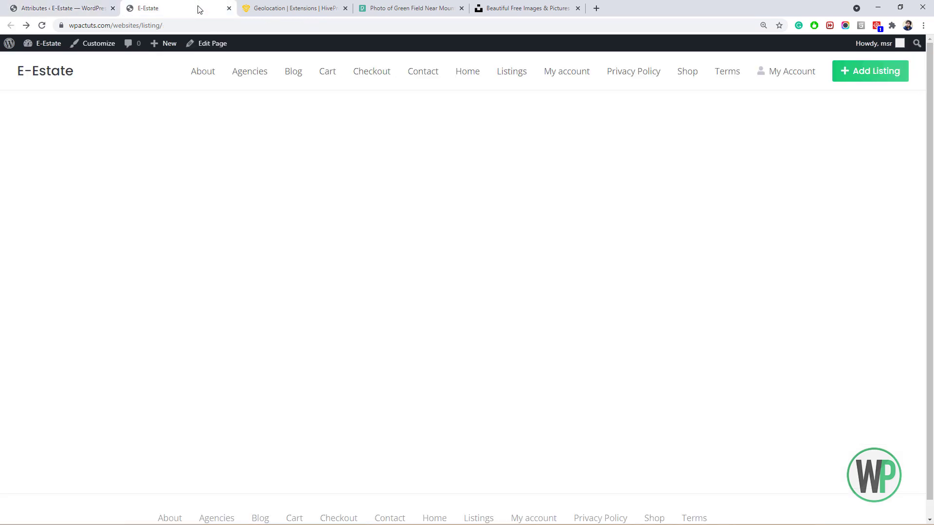
pyautogui.click(104, 8)
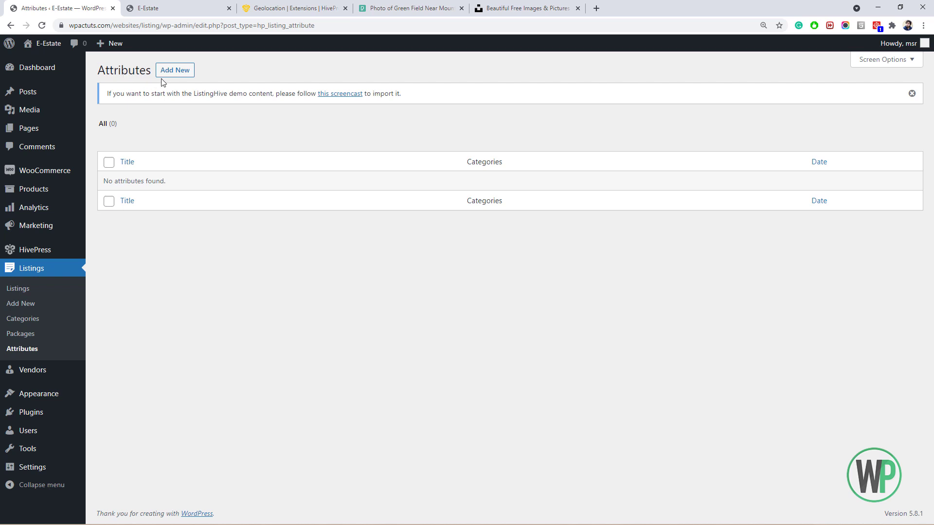
pyautogui.click(171, 71)
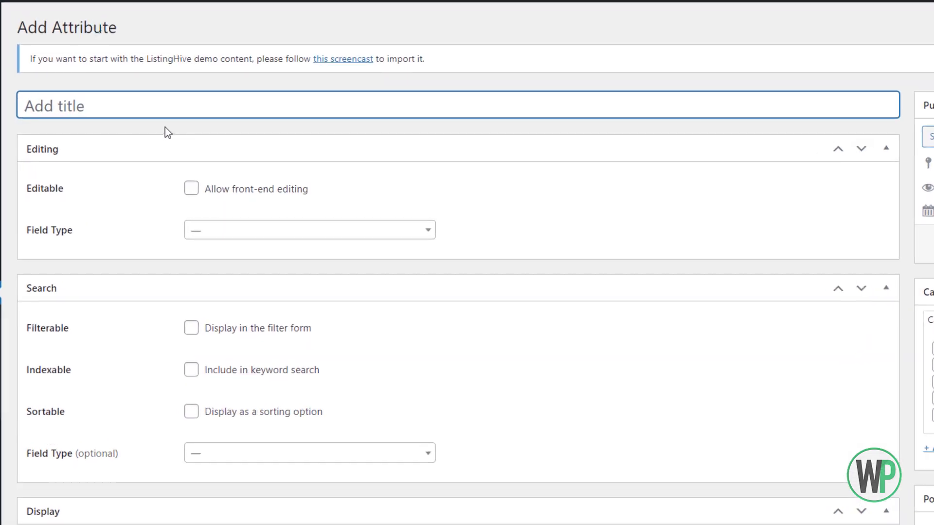
# Title the attribute 'Price', allow front-end editing, and set its field type to Number.
pyautogui.click(157, 109)
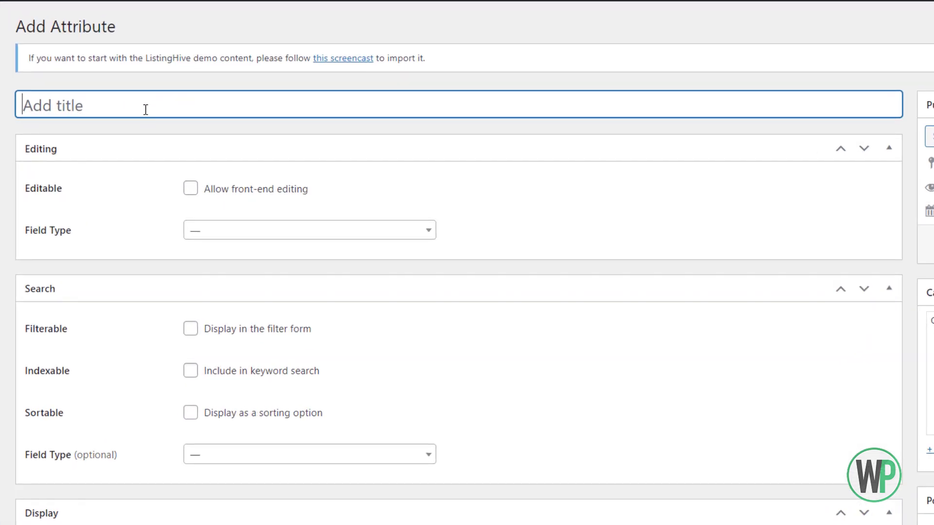
pyautogui.write('P')
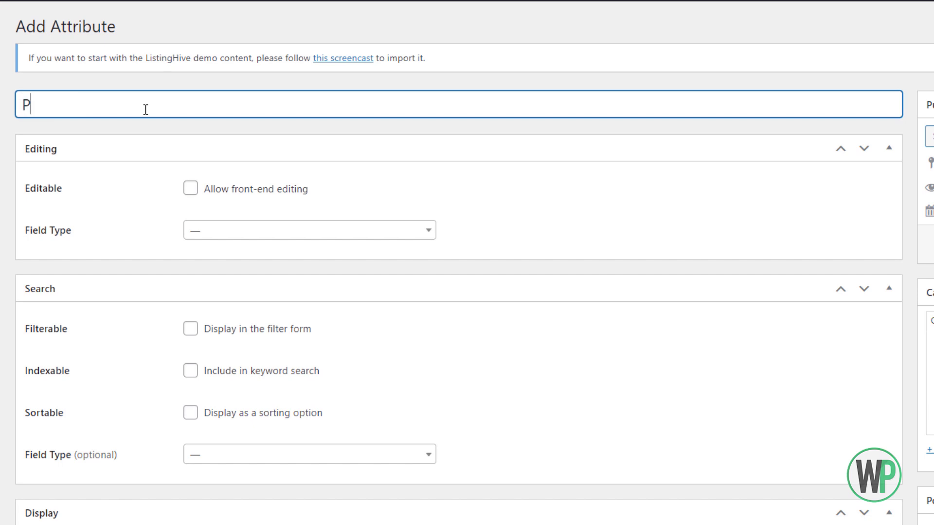
pyautogui.write('rice')
pyautogui.press('Tab')
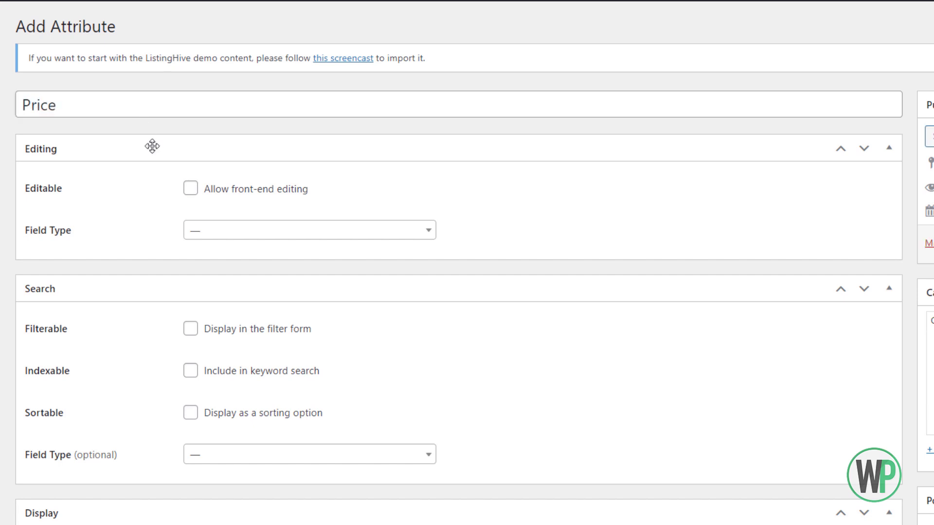
pyautogui.click(190, 189)
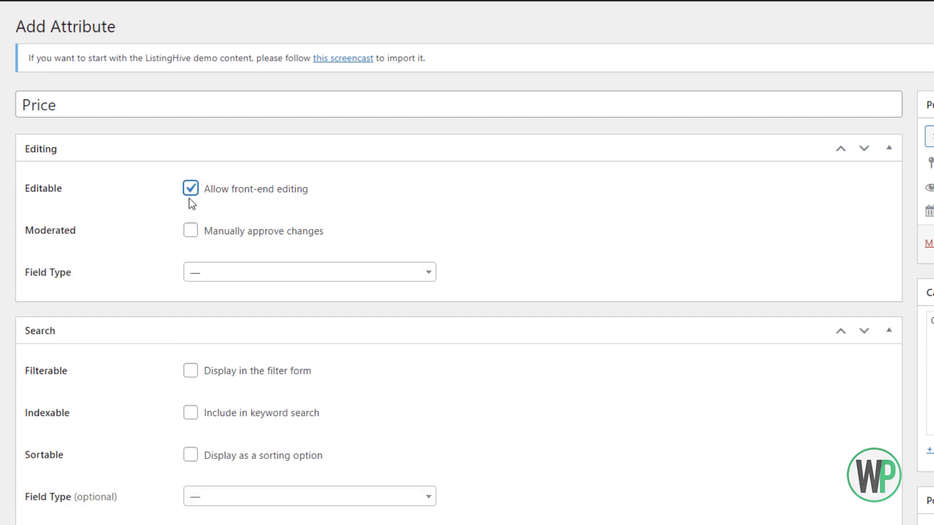
pyautogui.scroll(-3, 190, 199)
pyautogui.scroll(2, 193, 198)
pyautogui.click(195, 213)
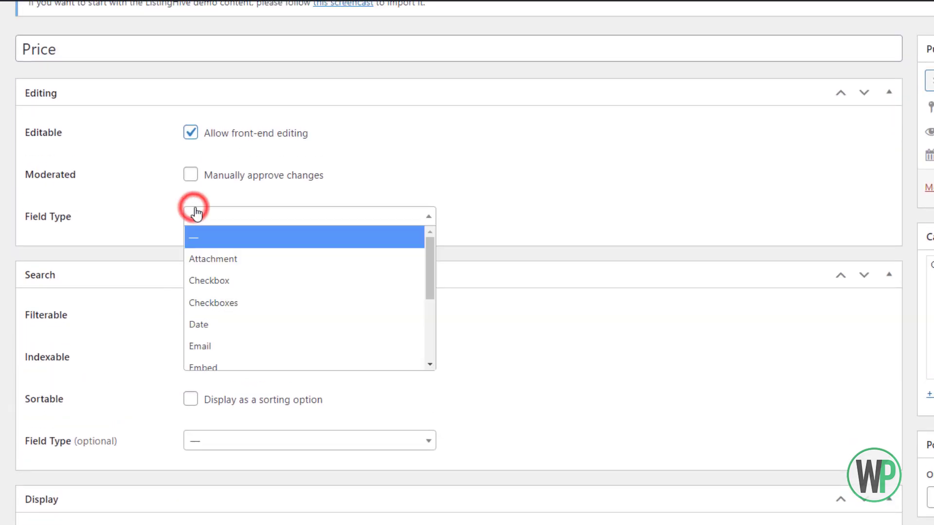
pyautogui.moveTo(431, 244); pyautogui.dragTo(426, 284)
pyautogui.click(339, 295)
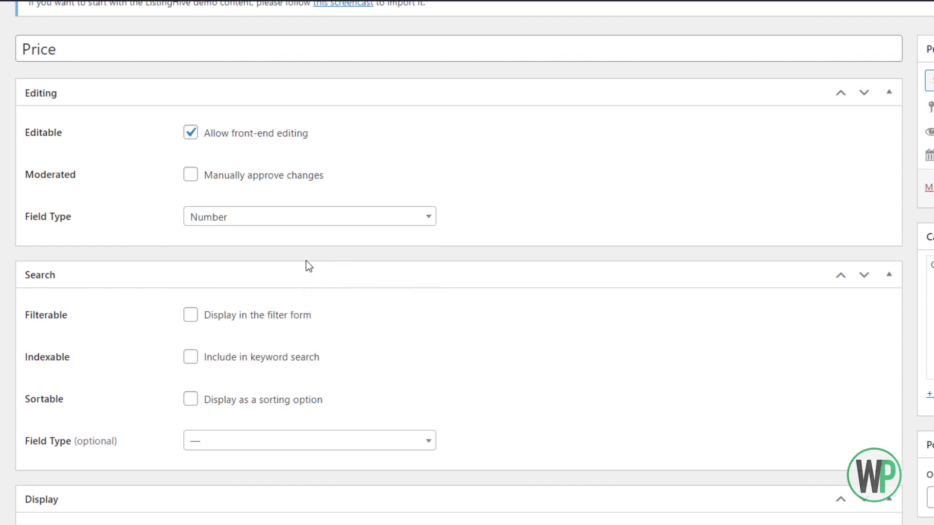
# Make Price filterable and indexable, with a Number Range search field.
pyautogui.scroll(-3, 306, 260)
pyautogui.click(187, 190)
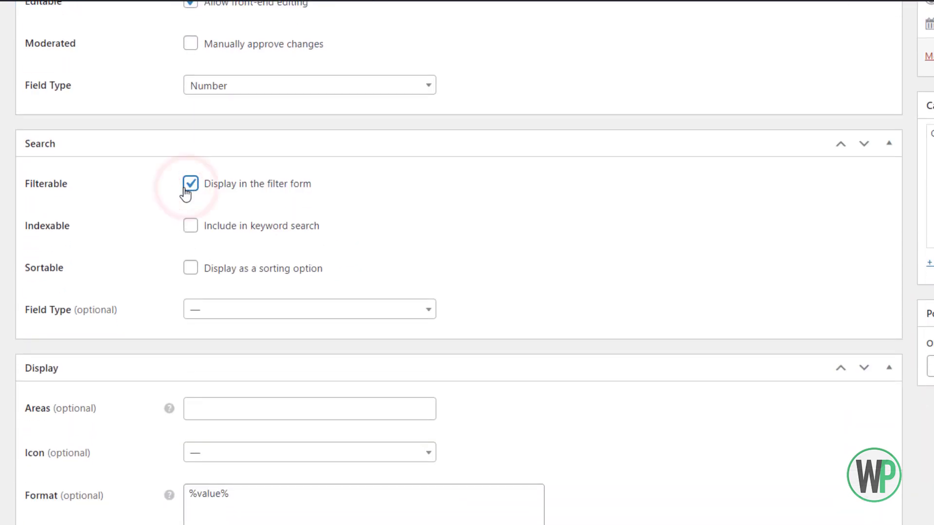
pyautogui.click(189, 226)
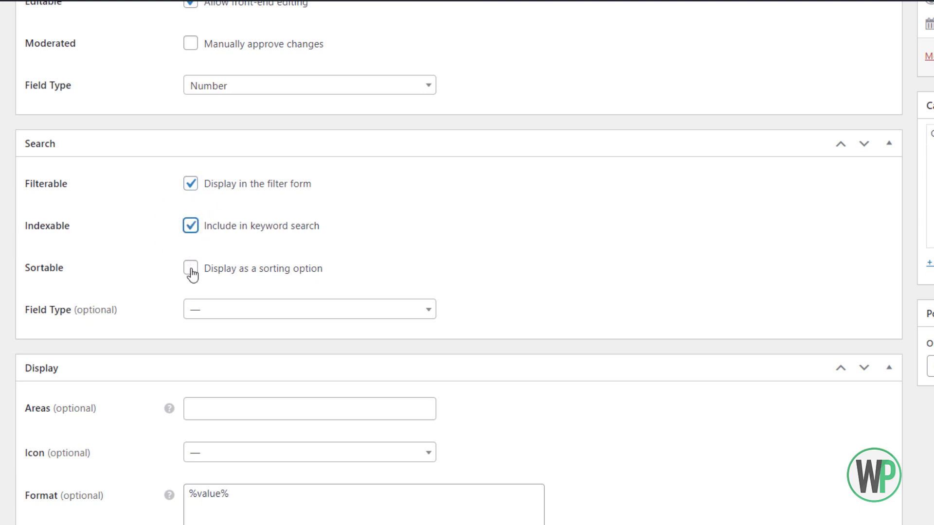
pyautogui.click(202, 311)
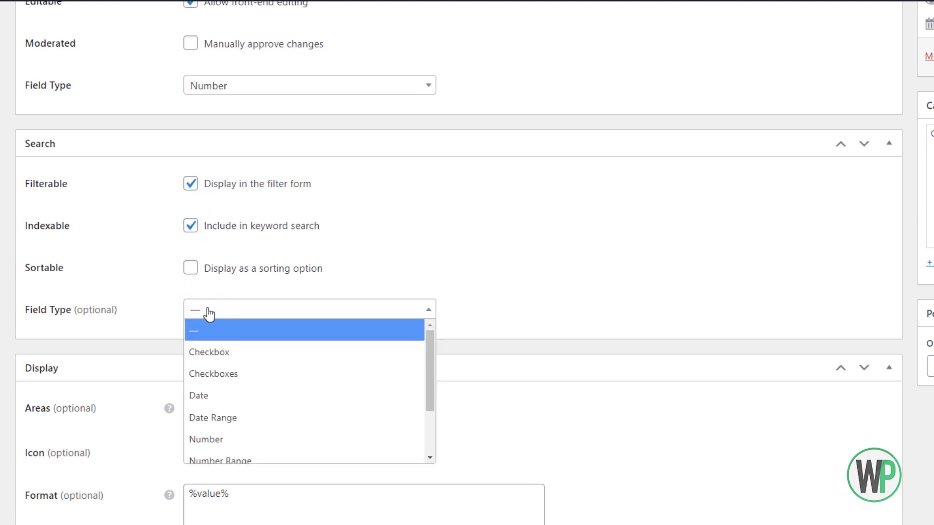
pyautogui.moveTo(433, 346); pyautogui.dragTo(424, 393)
pyautogui.click(330, 395)
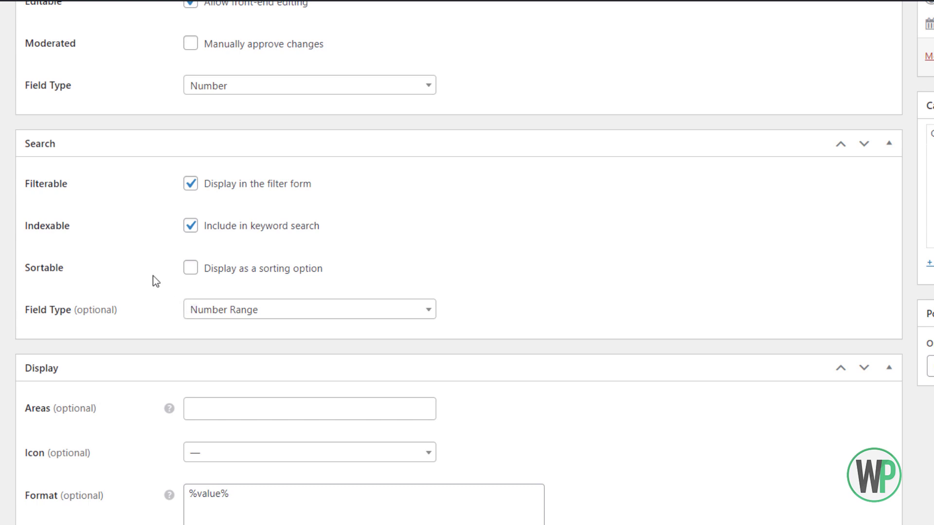
# Set the Price attribute's display areas to Block (primary) and Page (primary).
pyautogui.click(230, 405)
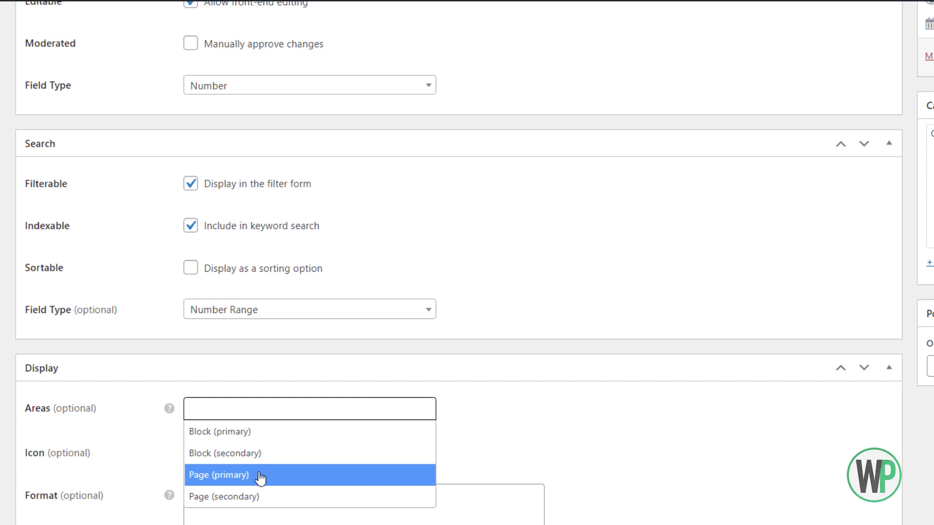
pyautogui.click(259, 434)
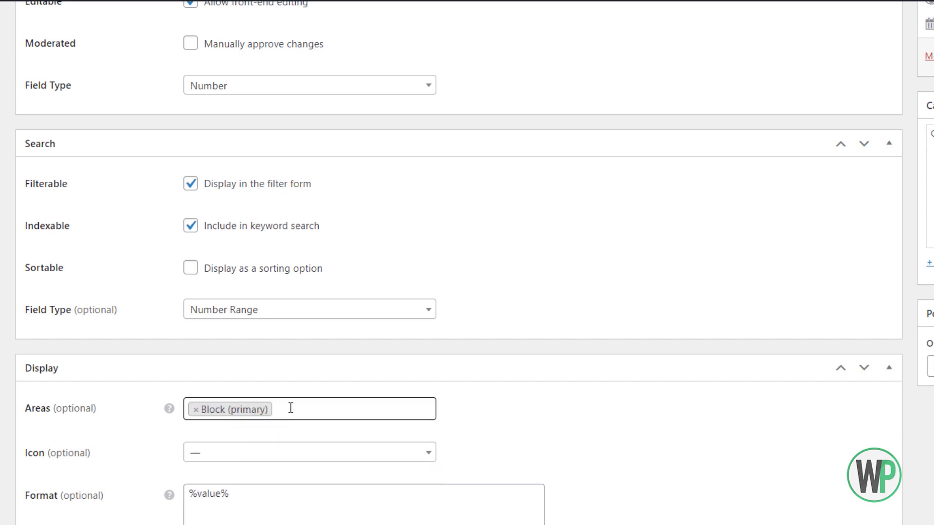
pyautogui.click(290, 407)
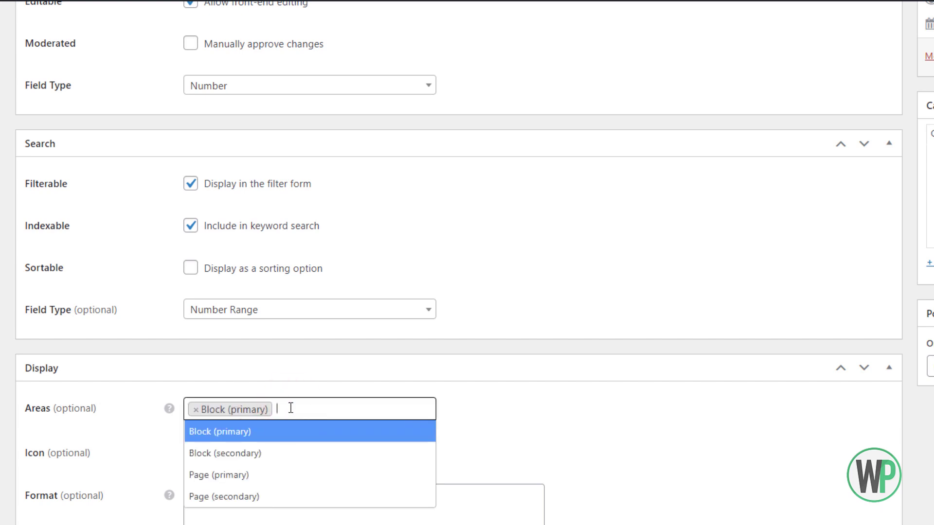
pyautogui.click(286, 482)
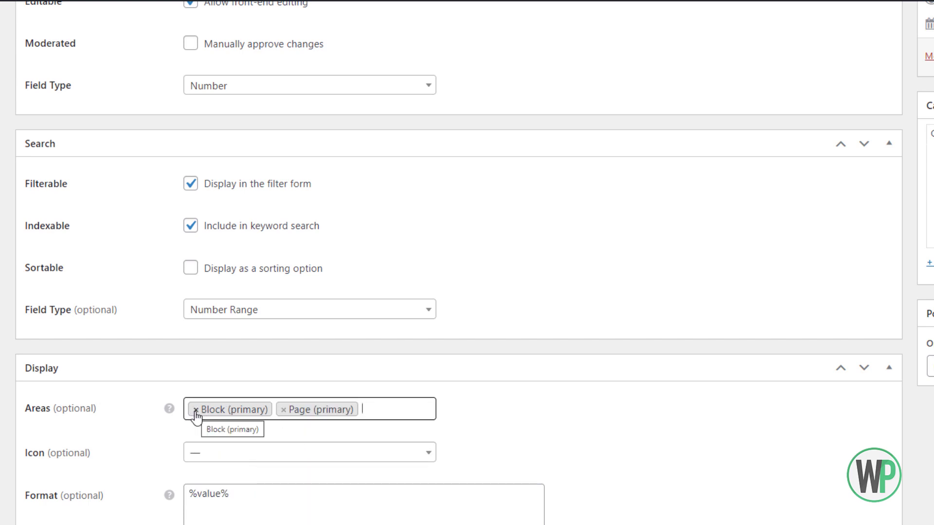
pyautogui.click(364, 408)
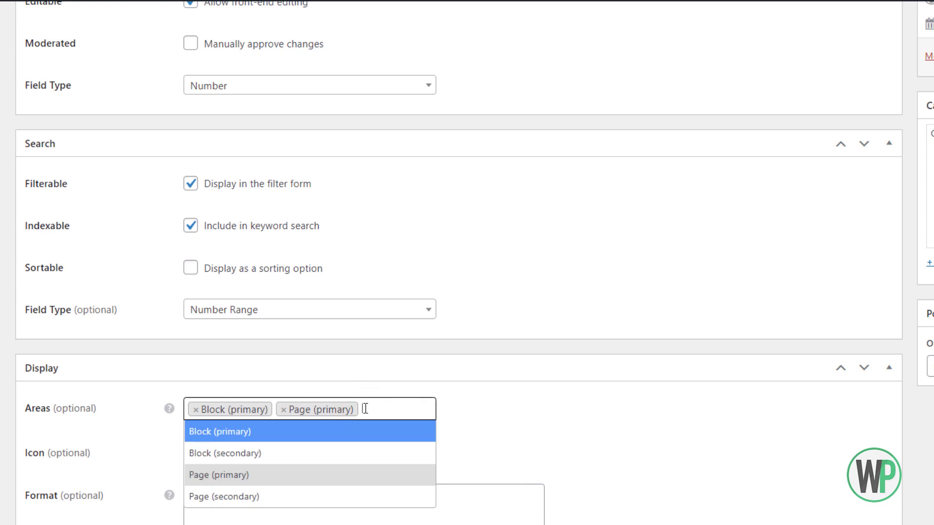
pyautogui.click(107, 389)
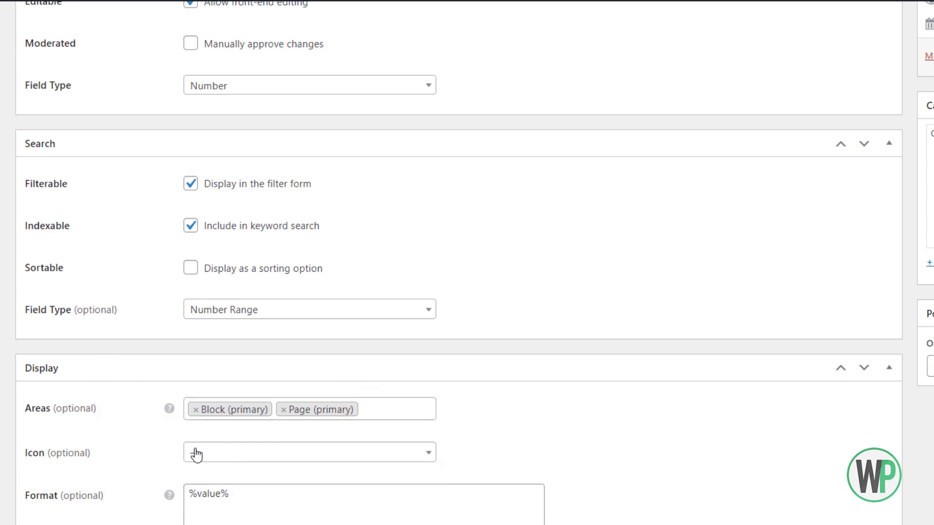
# Search the icon list for 'dol' and choose the dollar-sign icon.
pyautogui.click(211, 449)
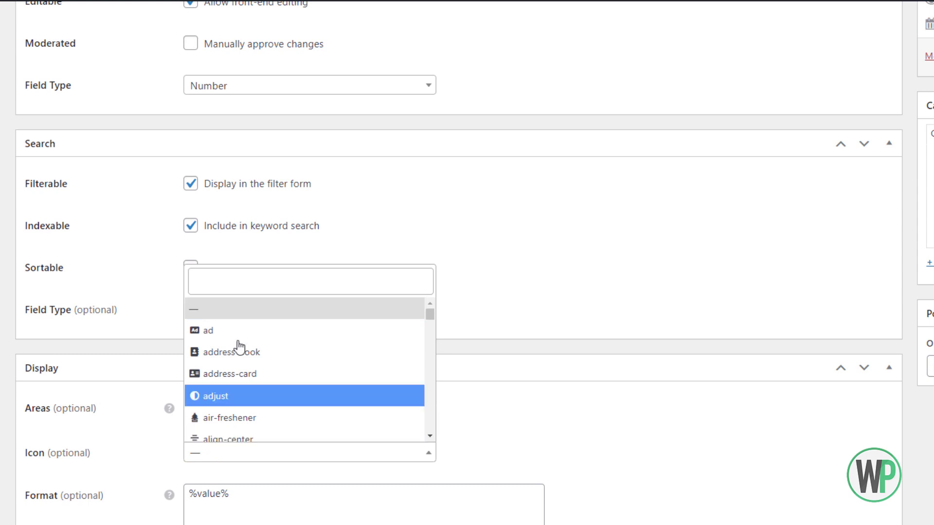
pyautogui.click(243, 278)
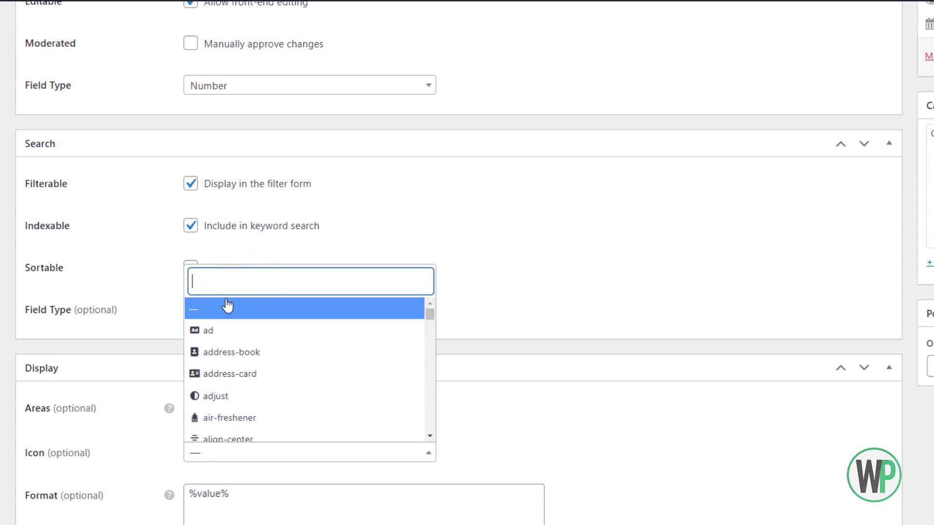
pyautogui.write('dol')
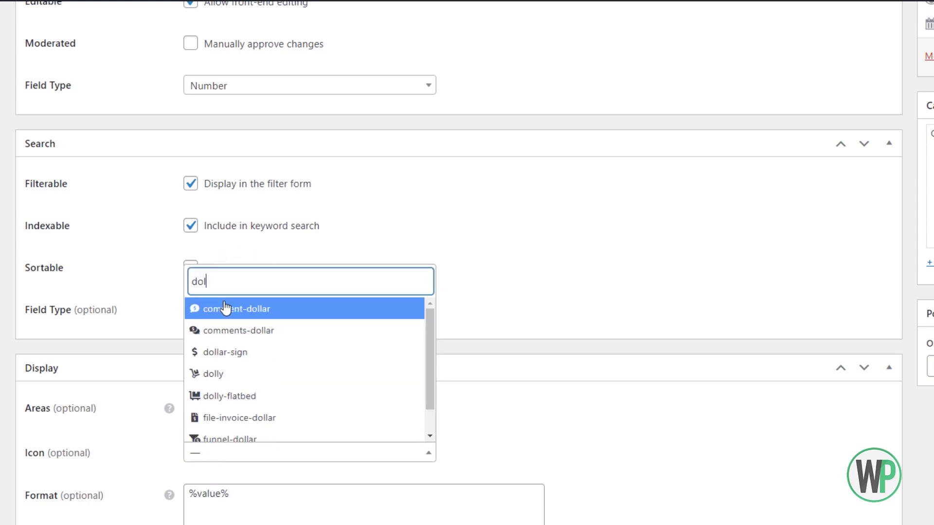
pyautogui.click(226, 358)
pyautogui.click(206, 501)
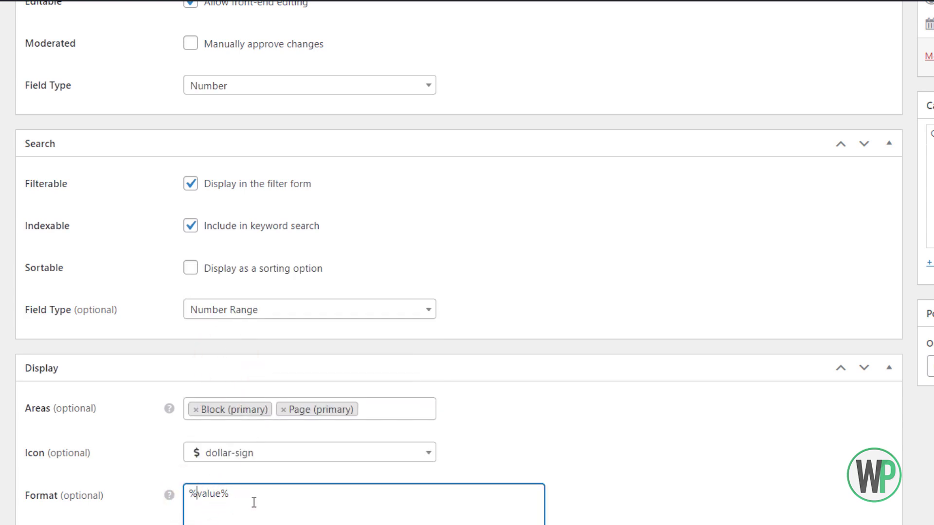
# Insert '%icon%' before %value% in the Price Format field, making it '%icon% %value%'.
pyautogui.scroll(2, 243, 502)
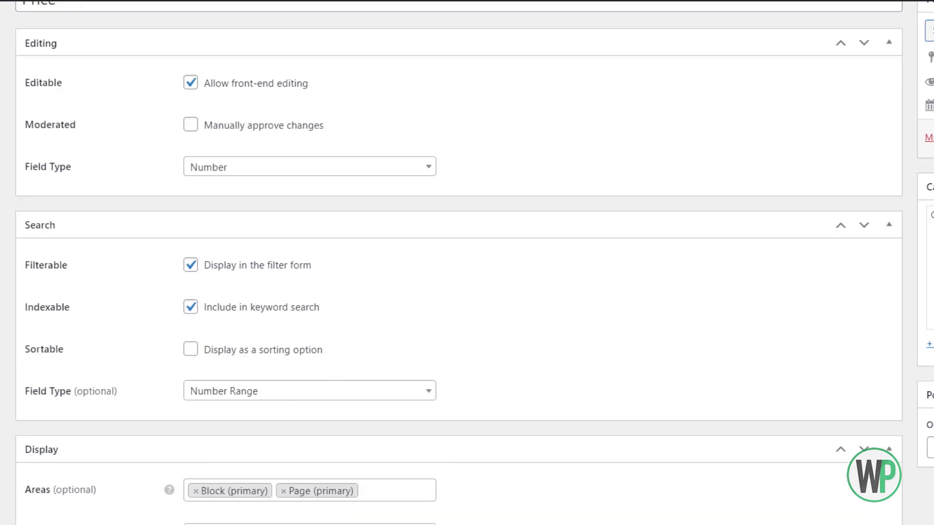
pyautogui.scroll(-2, 244, 502)
pyautogui.moveTo(170, 497)
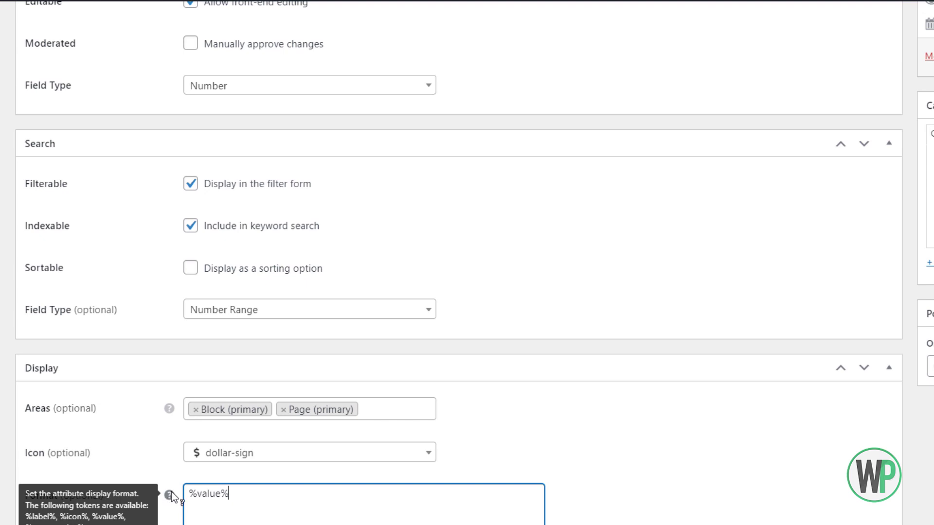
pyautogui.click(190, 440)
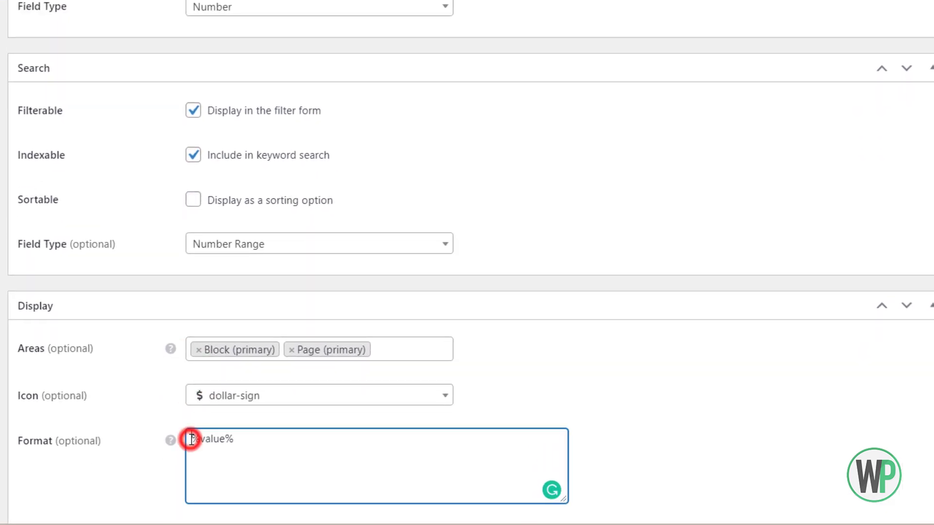
pyautogui.write('%icon')
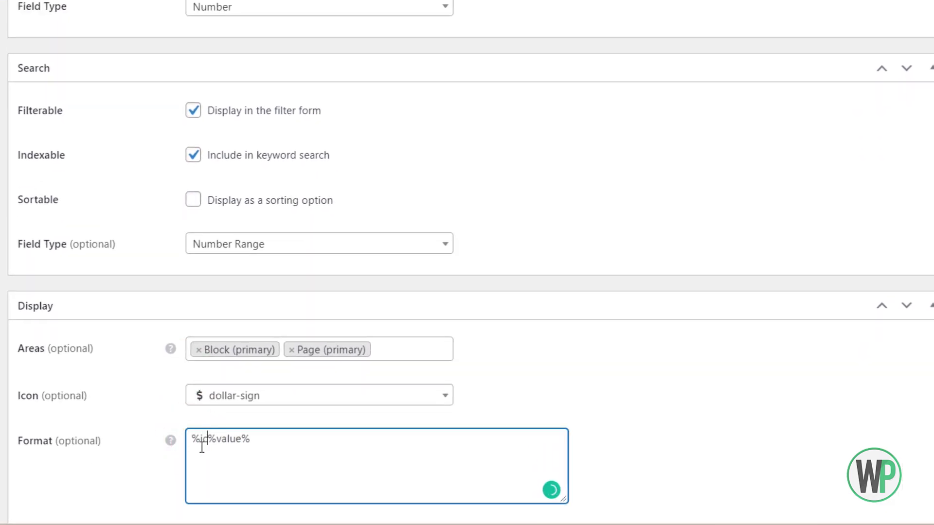
pyautogui.write('%')
pyautogui.scroll(-2, 234, 418)
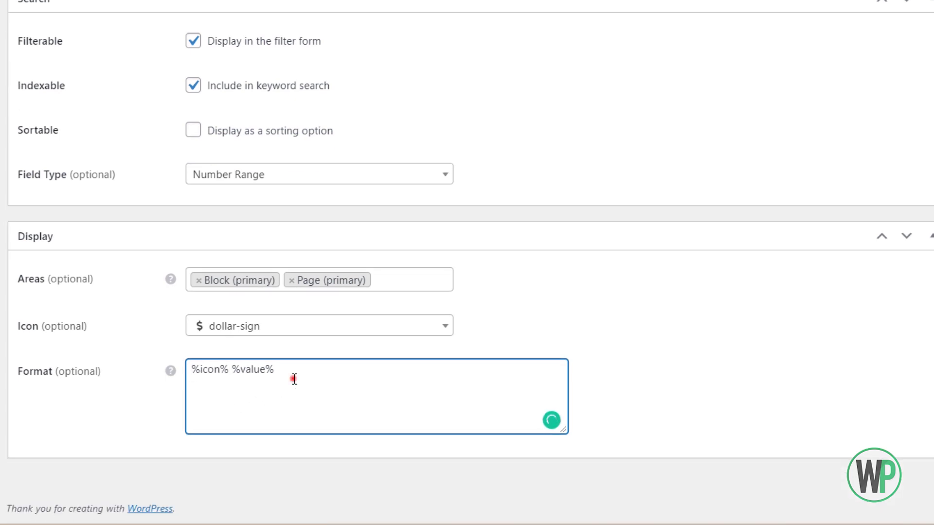
pyautogui.scroll(4, 325, 381)
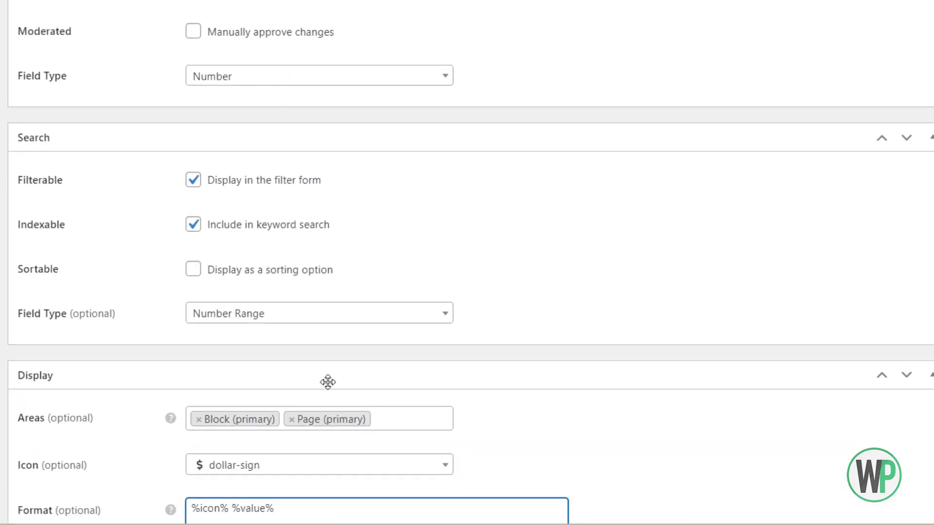
pyautogui.scroll(-2, 389, 496)
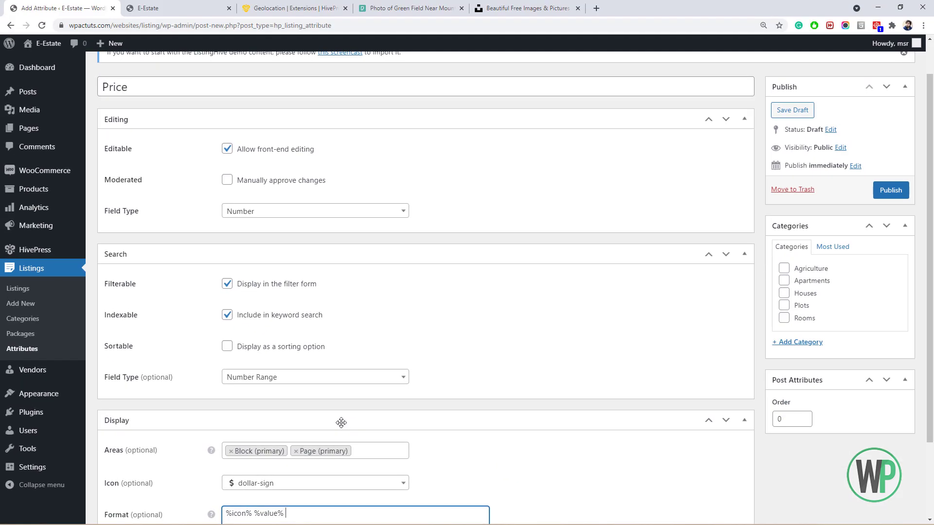
pyautogui.scroll(2, 351, 417)
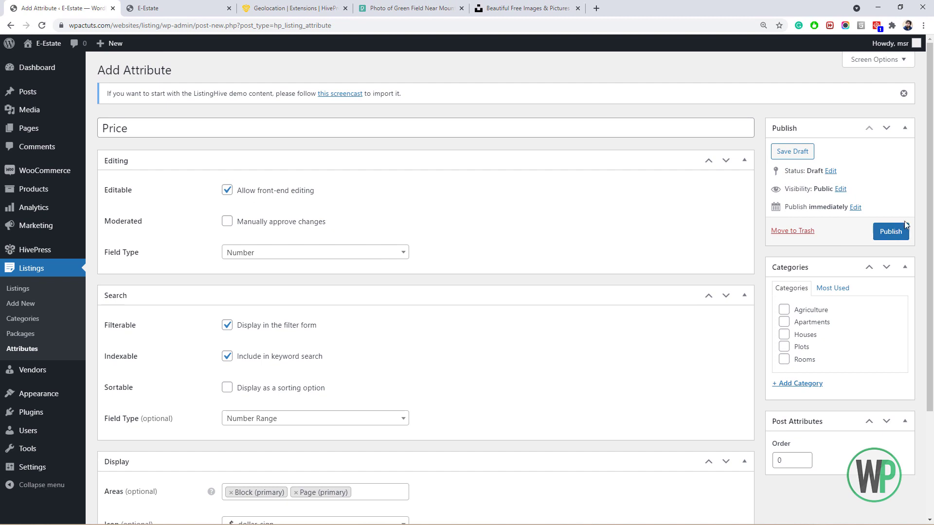
pyautogui.scroll(-2, 856, 243)
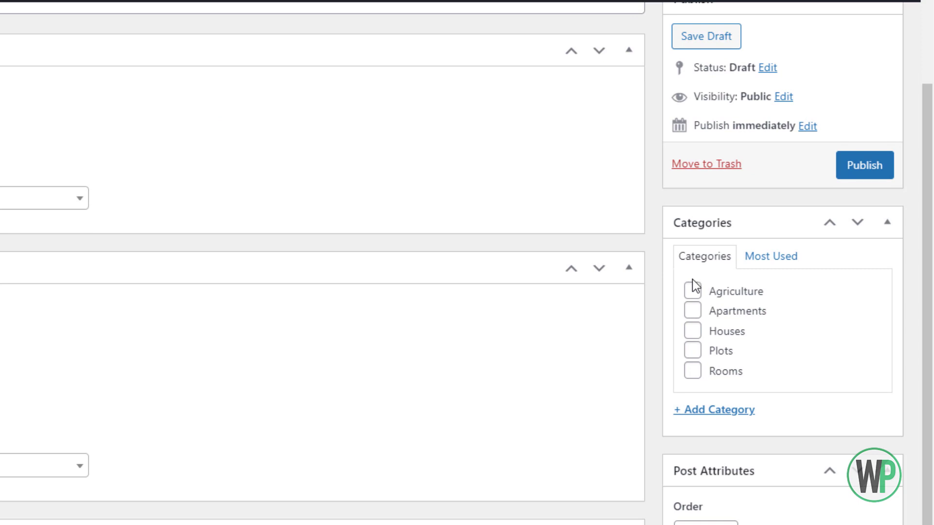
pyautogui.scroll(2, 923, 308)
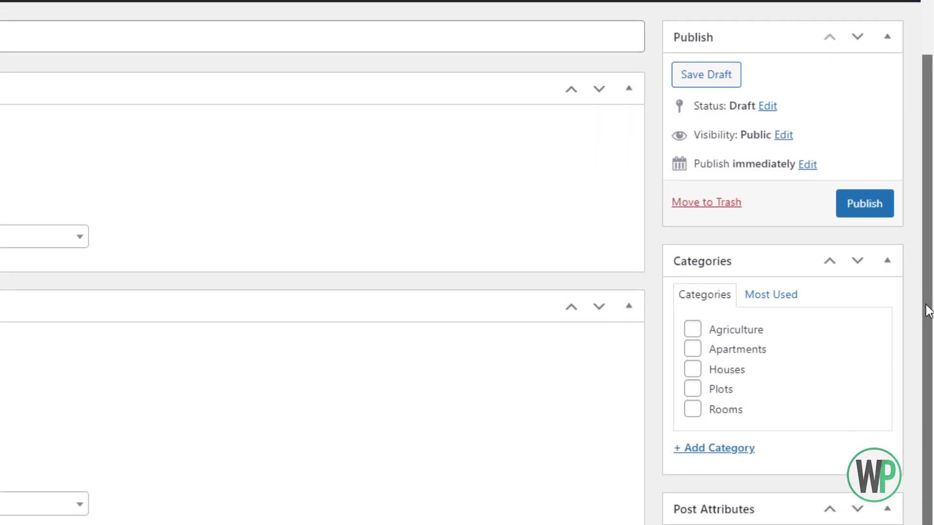
pyautogui.scroll(-1, 923, 321)
pyautogui.scroll(3, 218, 277)
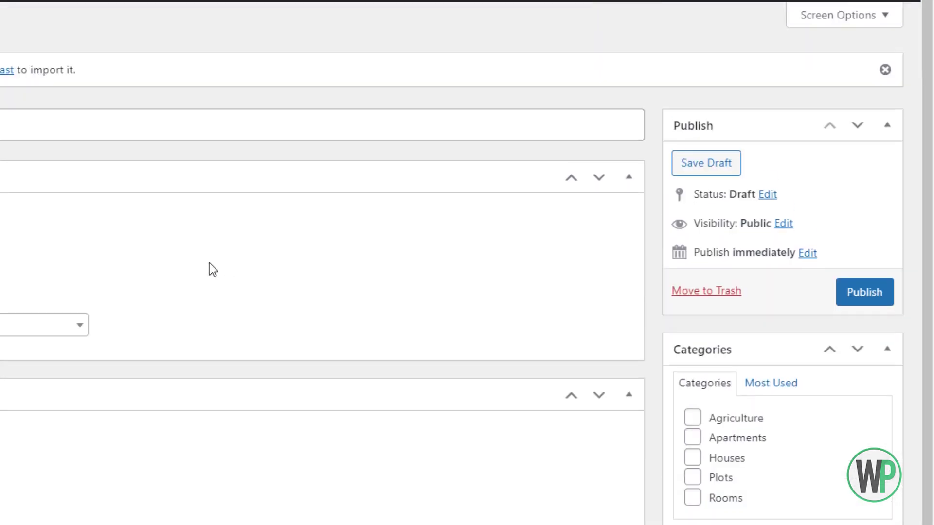
pyautogui.scroll(-4, 210, 266)
pyautogui.scroll(4, 207, 265)
pyautogui.scroll(-2, 701, 487)
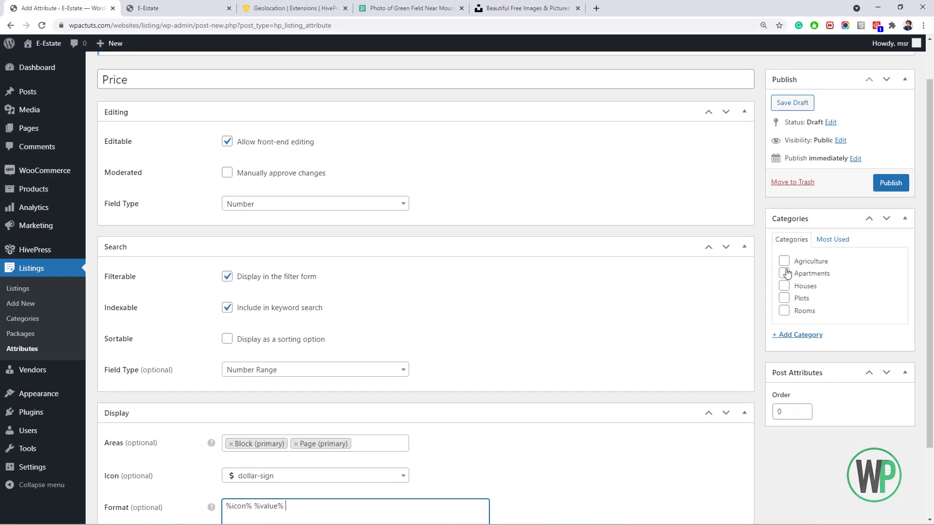
pyautogui.scroll(1, 899, 204)
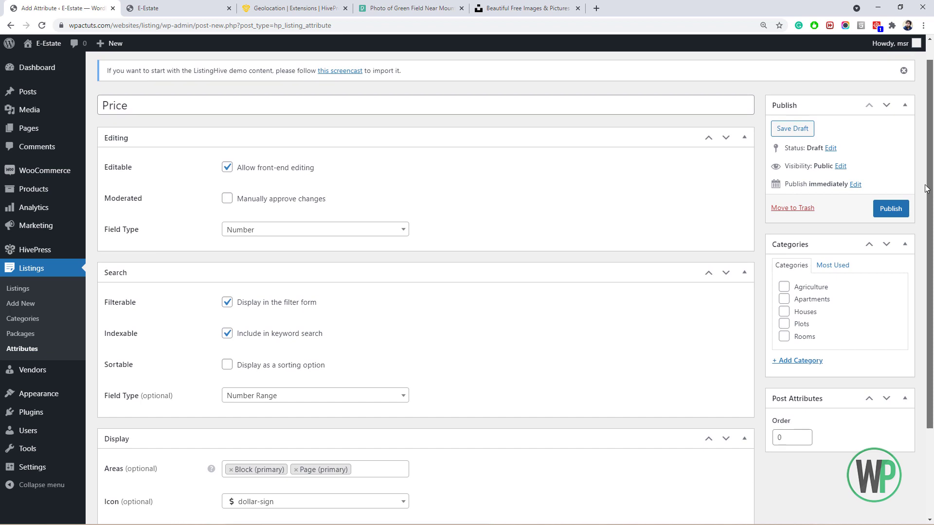
# Publish the Price attribute and tick 'Make this field required'.
pyautogui.click(899, 210)
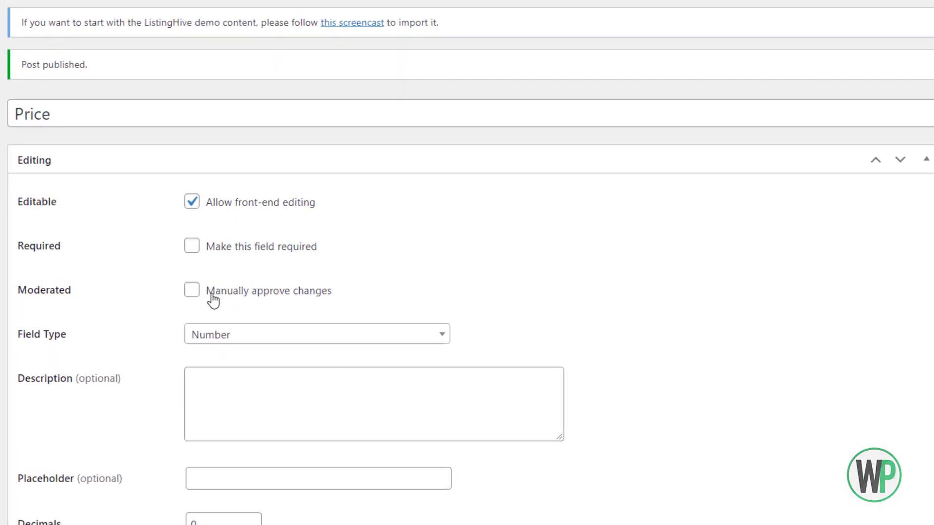
pyautogui.click(190, 248)
pyautogui.scroll(-4, 202, 250)
pyautogui.scroll(4, 202, 246)
pyautogui.scroll(-3, 265, 340)
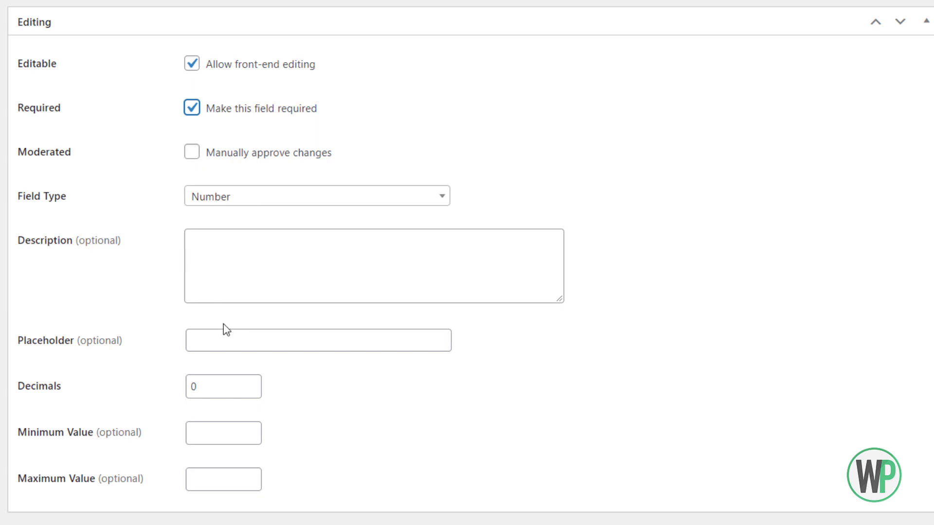
# Review the Price attribute's Placeholder, Description and Decimals settings and save it with Update.
pyautogui.click(234, 342)
pyautogui.click(242, 272)
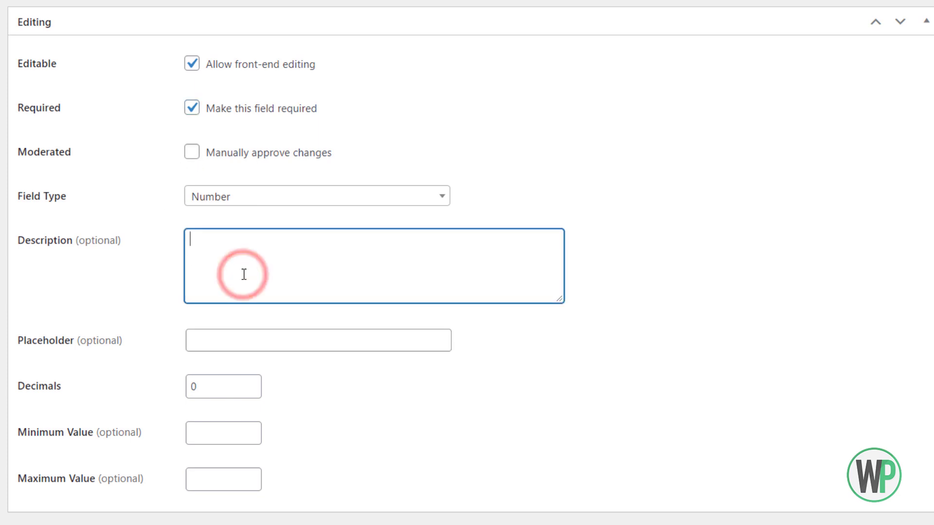
pyautogui.scroll(-1, 230, 387)
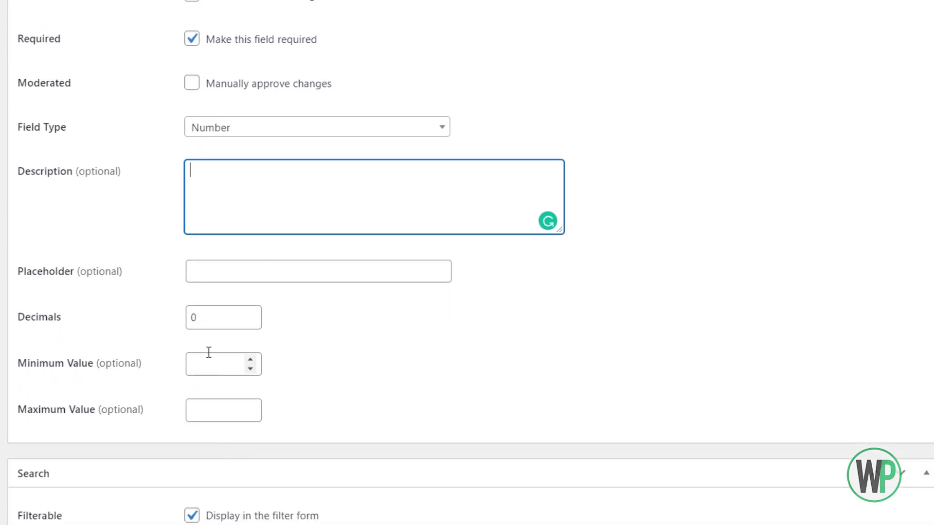
pyautogui.click(214, 317)
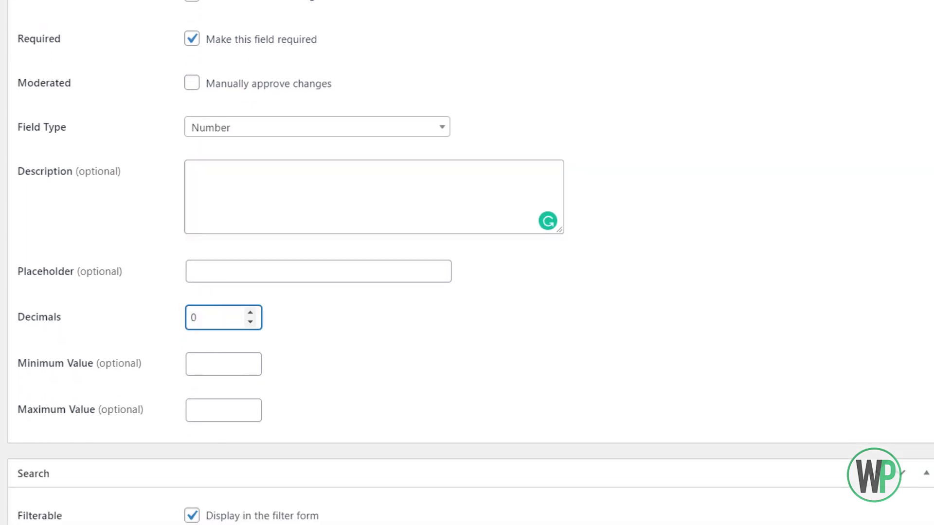
pyautogui.scroll(-7, 467, 262)
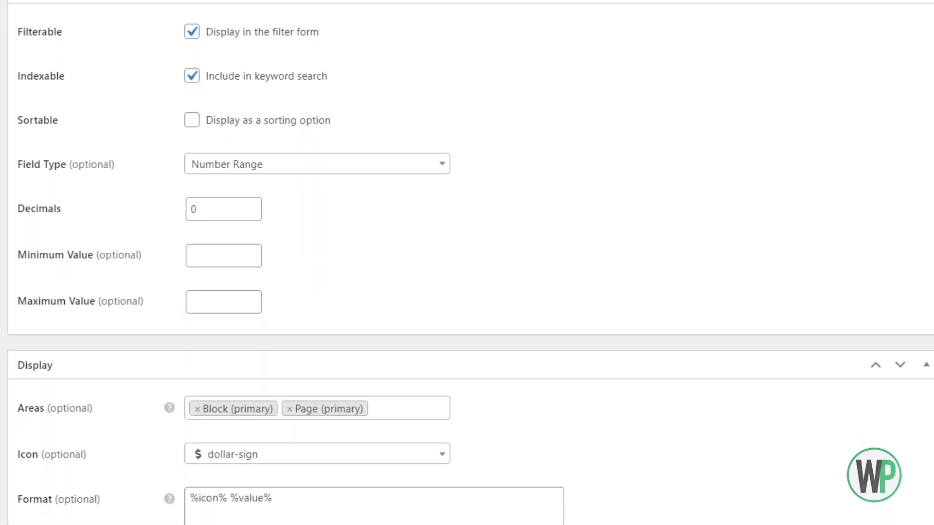
pyautogui.scroll(9, 466, 263)
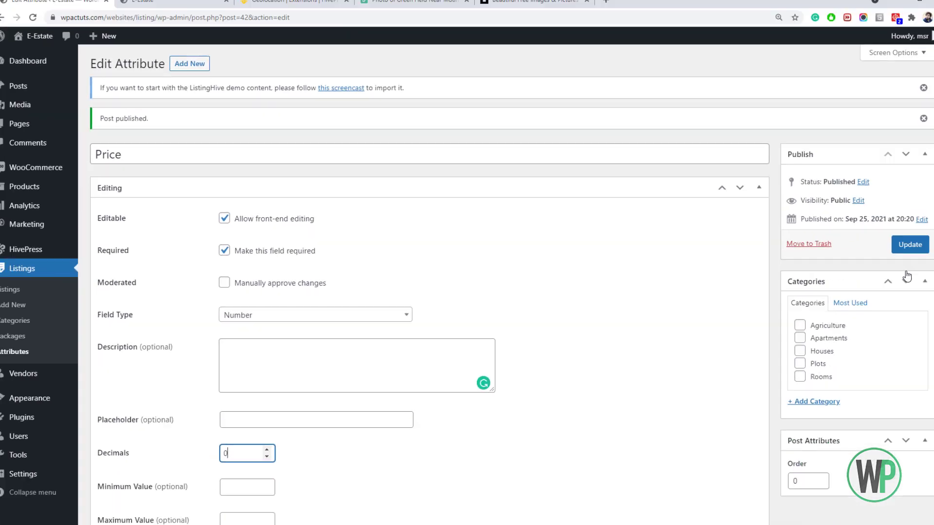
pyautogui.click(910, 244)
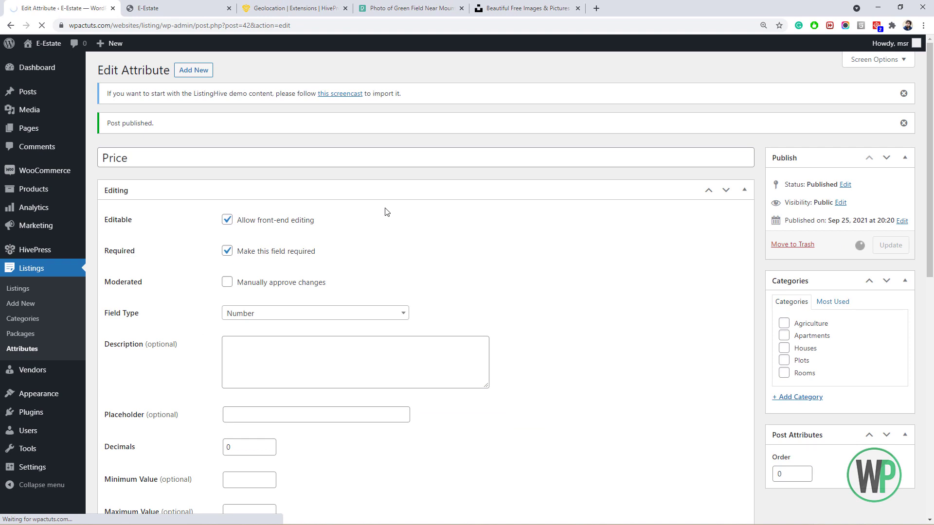
# On the E-Estate front end, start a new listing and pick the Houses category.
pyautogui.click(203, 14)
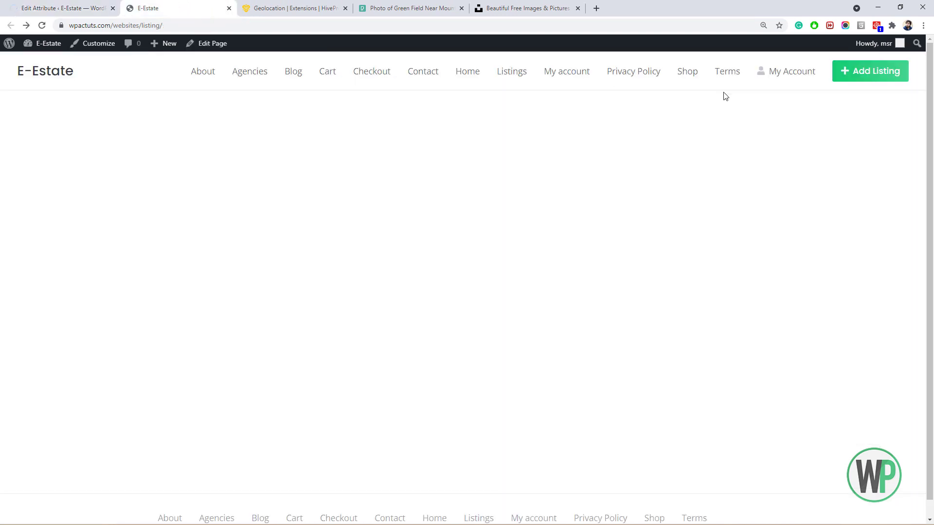
pyautogui.click(858, 74)
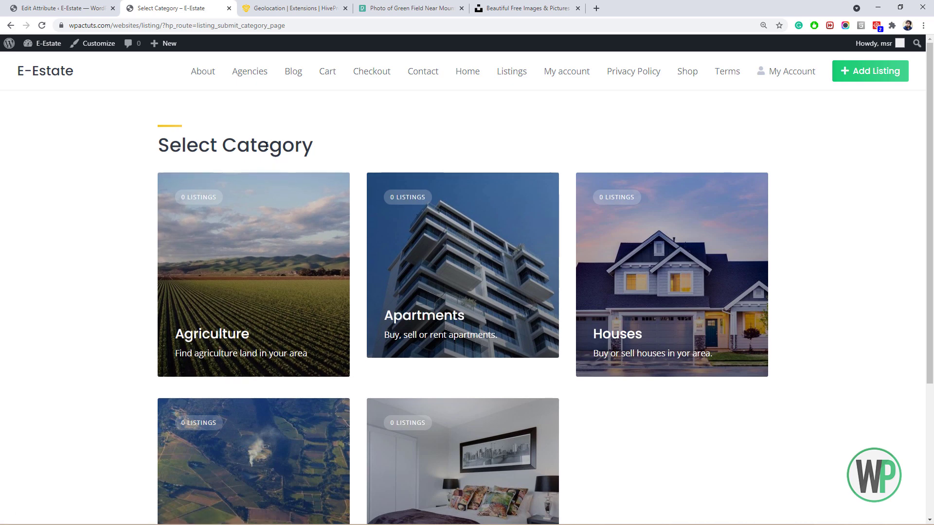
pyautogui.scroll(-3, 266, 144)
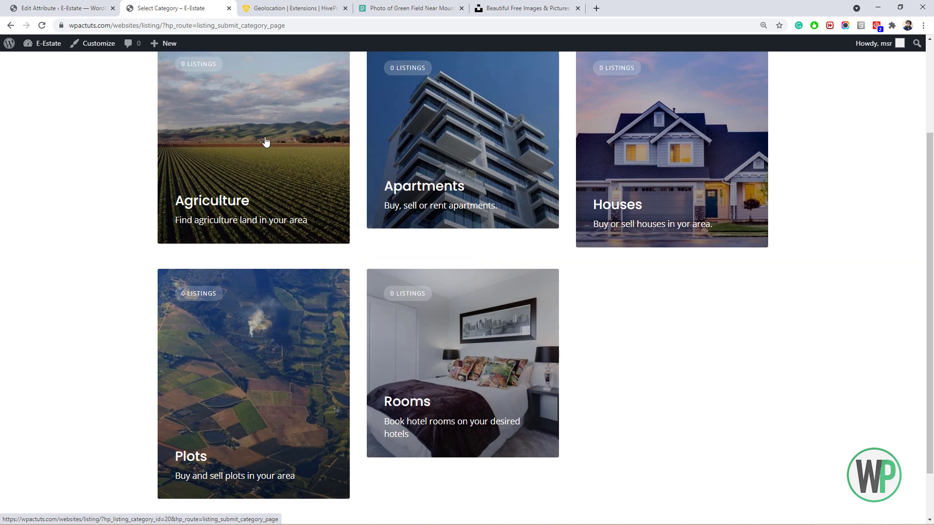
pyautogui.scroll(2, 266, 142)
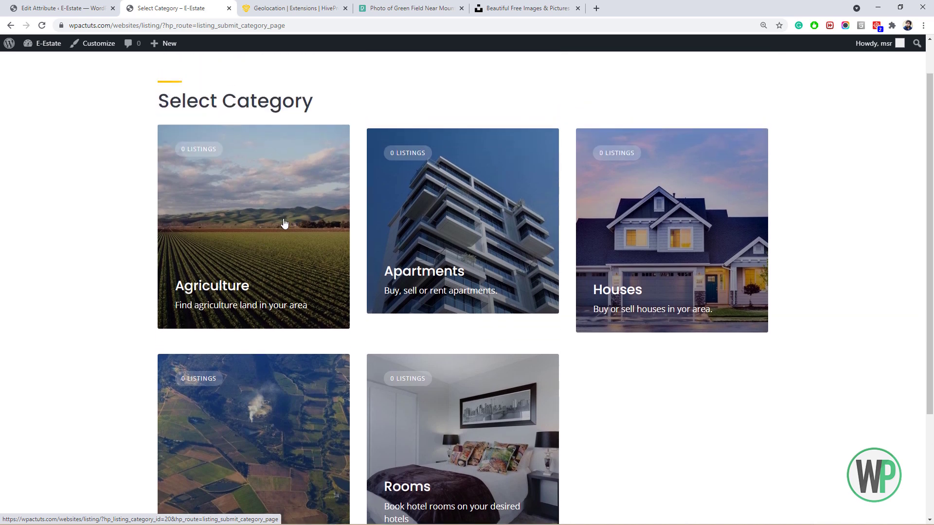
pyautogui.click(676, 235)
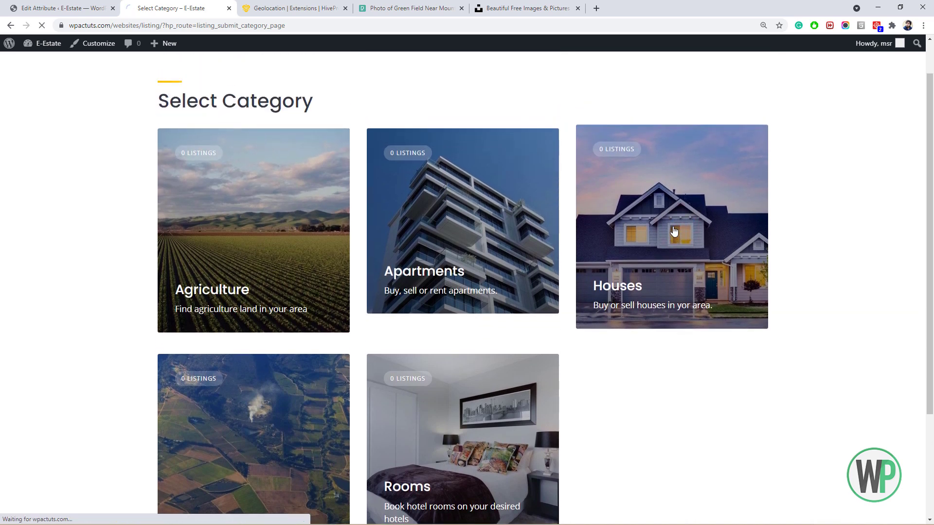
pyautogui.scroll(-1, 140, 213)
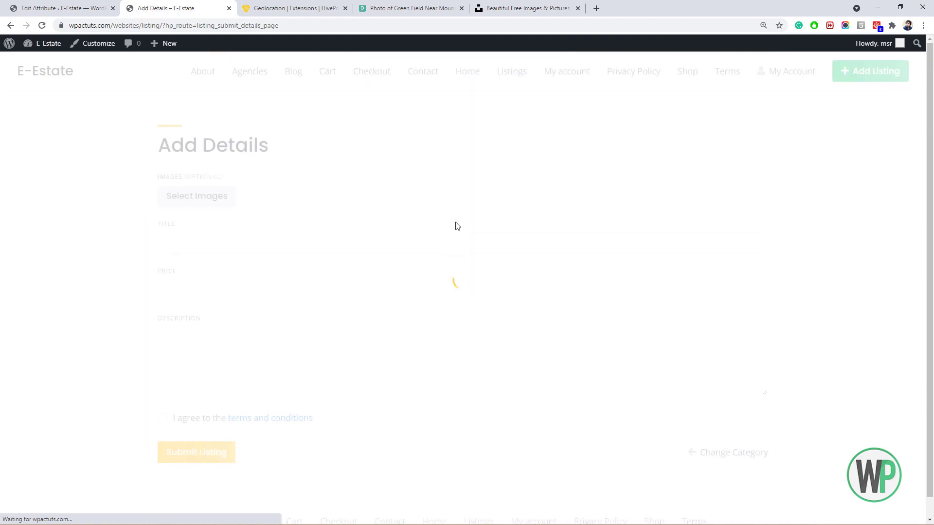
# Return to Select Category, browse the Agriculture, Apartments, Houses, Plots and Rooms cards, and choose Houses.
pyautogui.click(11, 25)
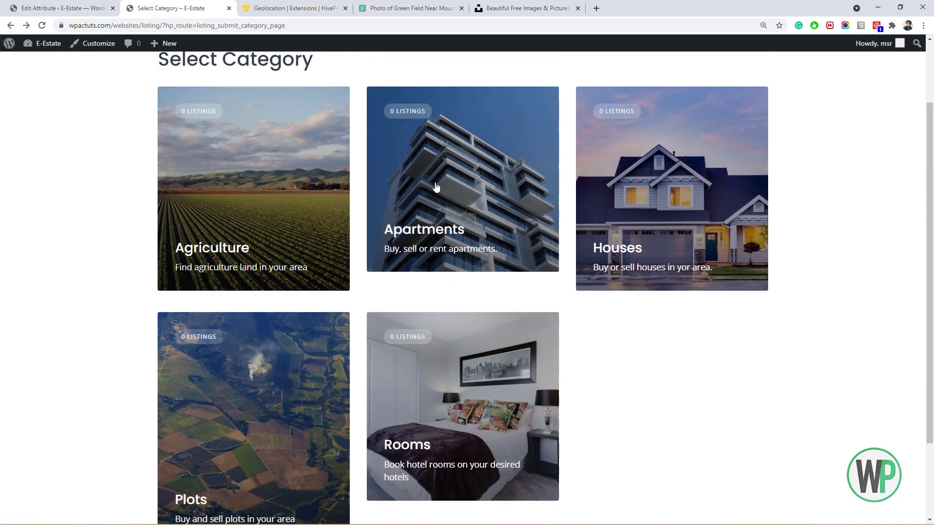
pyautogui.scroll(-2, 116, 253)
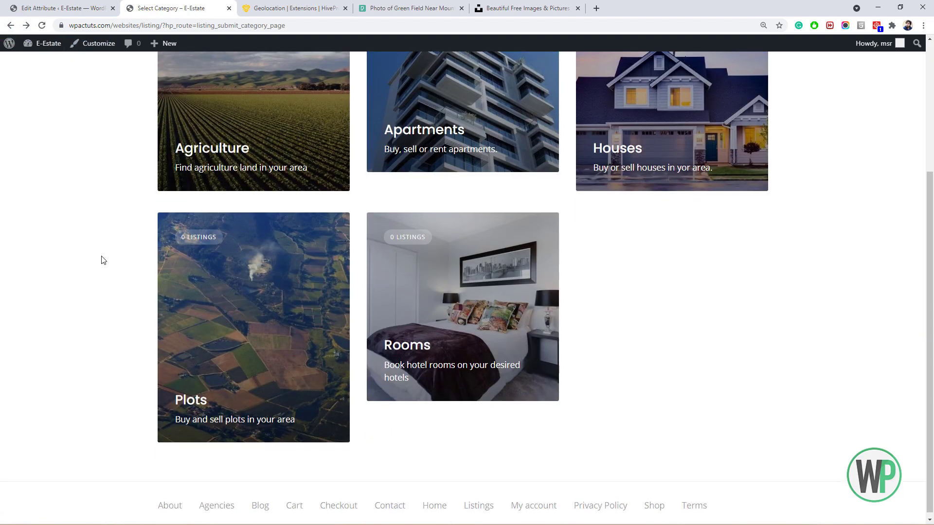
pyautogui.scroll(3, 105, 256)
pyautogui.scroll(-3, 110, 253)
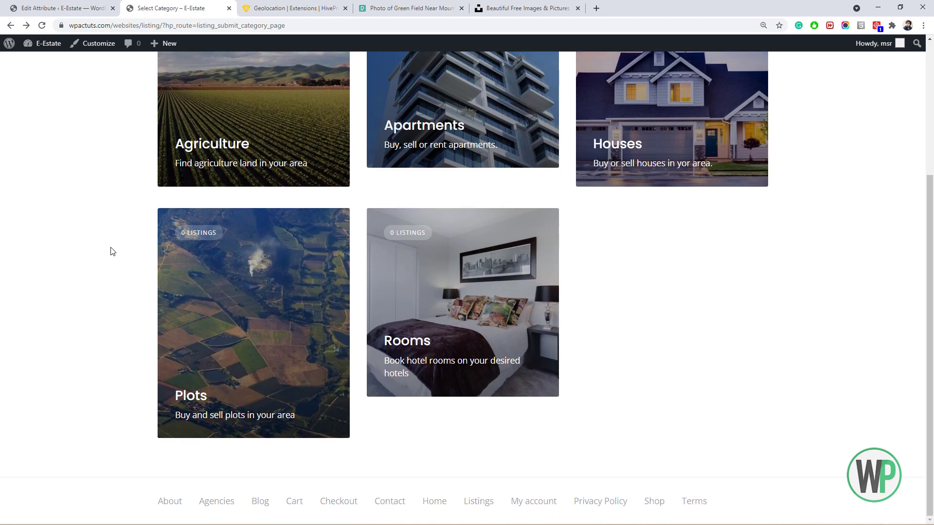
pyautogui.scroll(2, 112, 250)
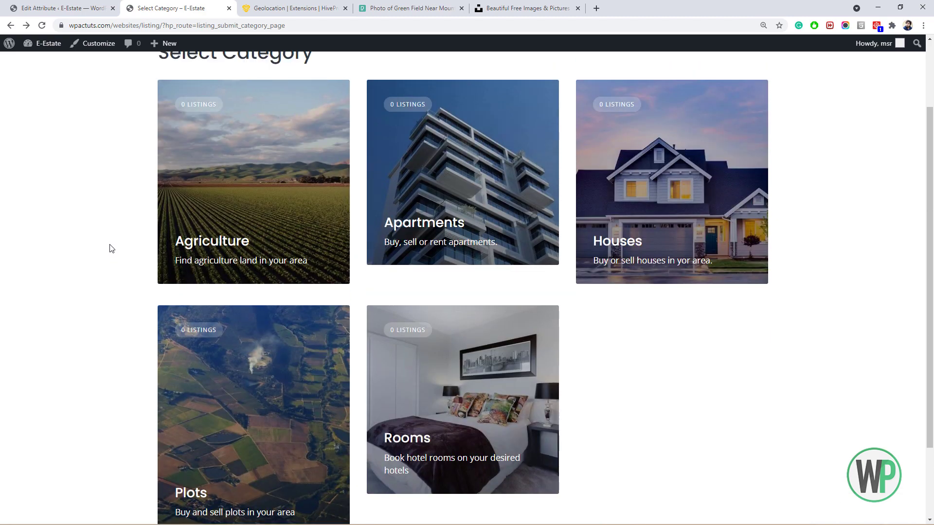
pyautogui.scroll(-2, 165, 238)
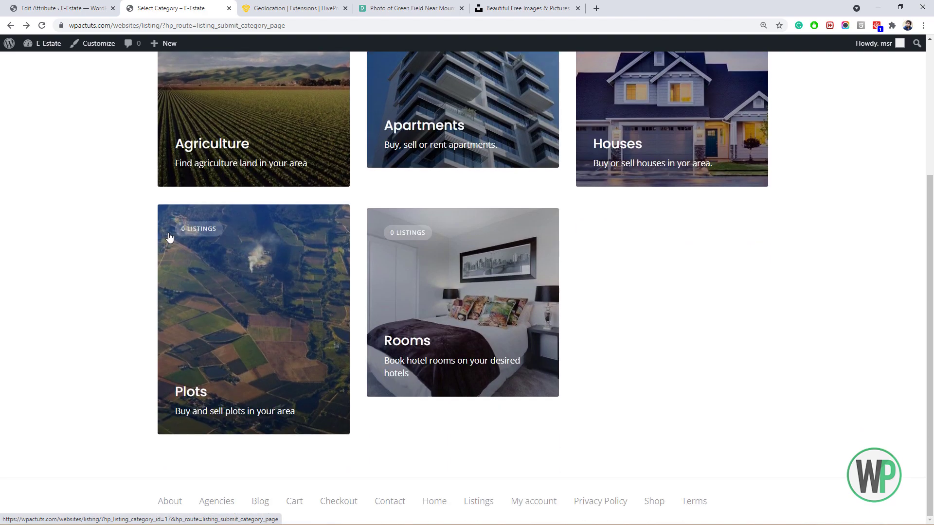
pyautogui.scroll(3, 169, 237)
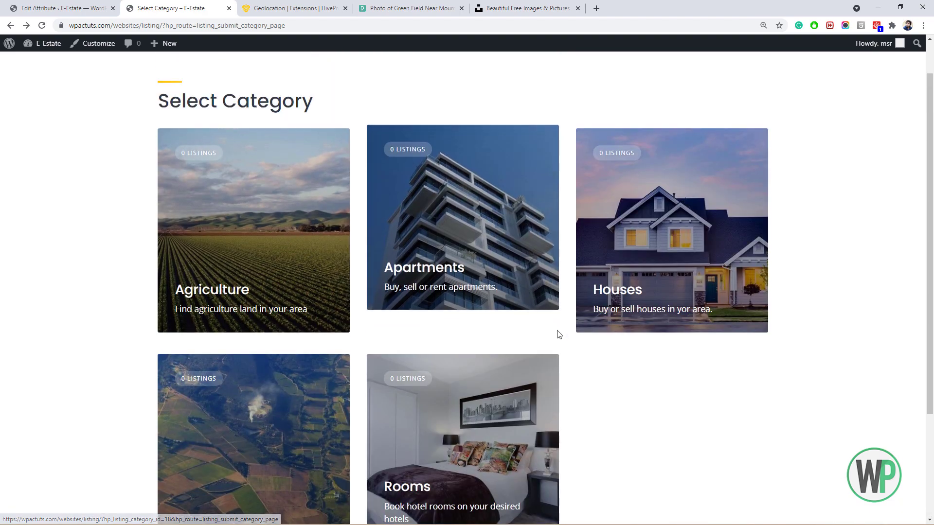
pyautogui.scroll(-3, 627, 350)
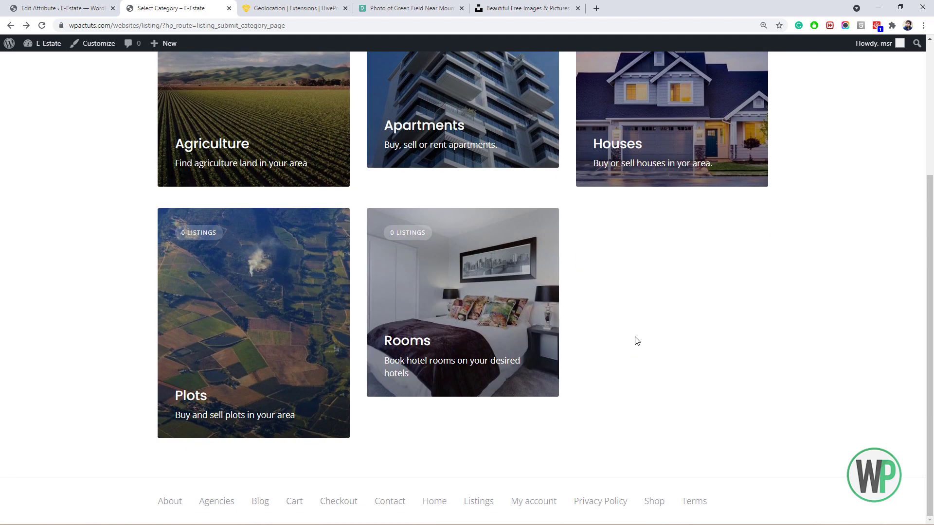
pyautogui.scroll(2, 636, 336)
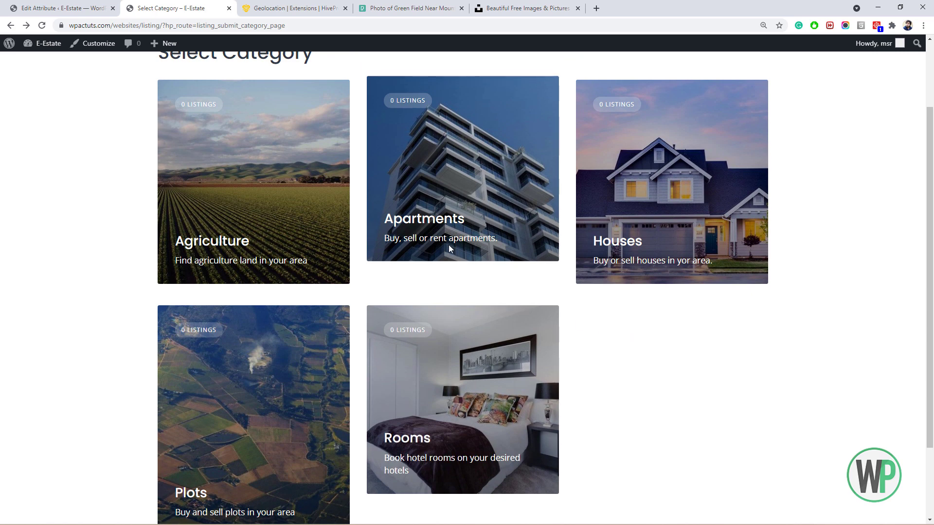
pyautogui.scroll(-1, 412, 202)
pyautogui.scroll(2, 397, 147)
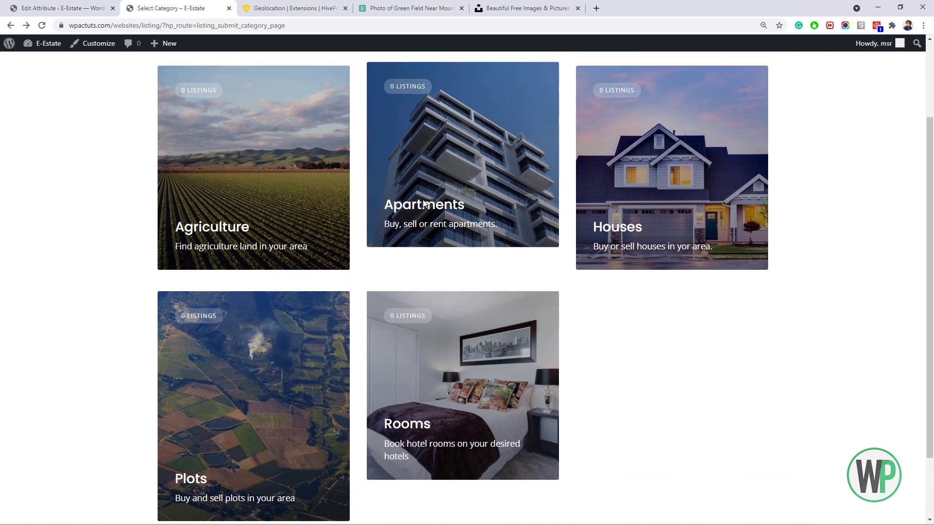
pyautogui.scroll(-1, 417, 159)
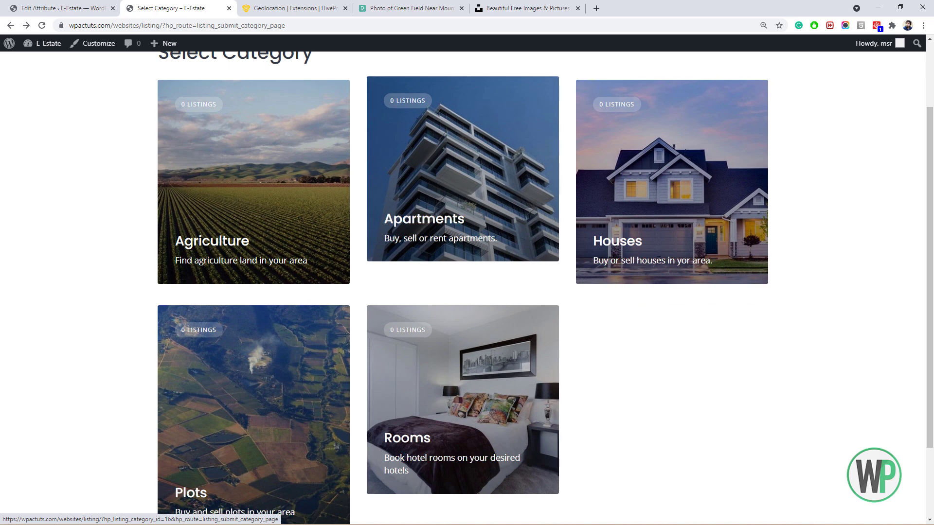
pyautogui.click(688, 228)
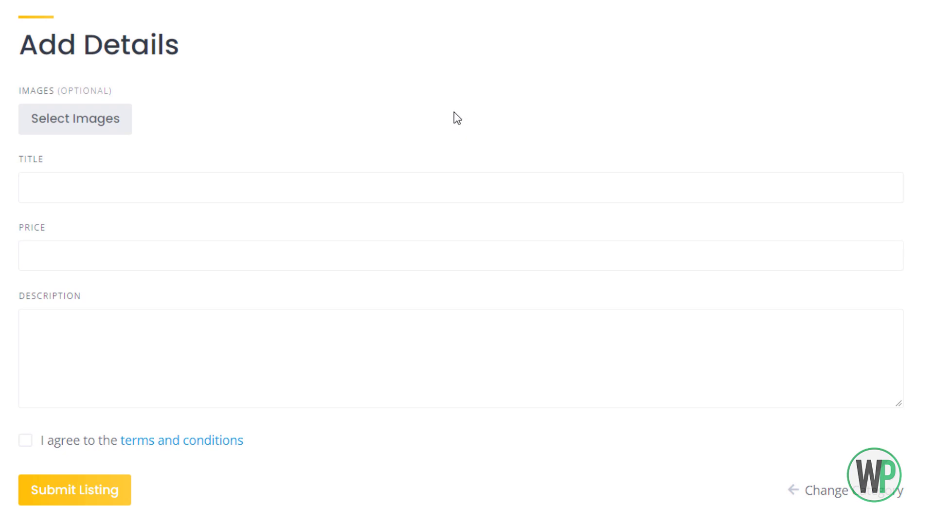
# Try the Add Details Title, Price and Description fields, then go back to the Price attribute editor.
pyautogui.click(116, 248)
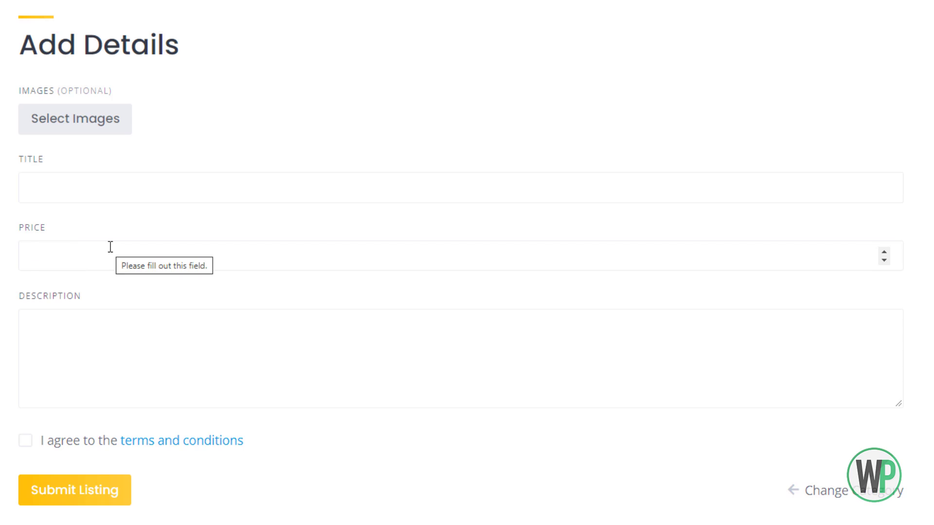
pyautogui.click(79, 183)
pyautogui.click(94, 253)
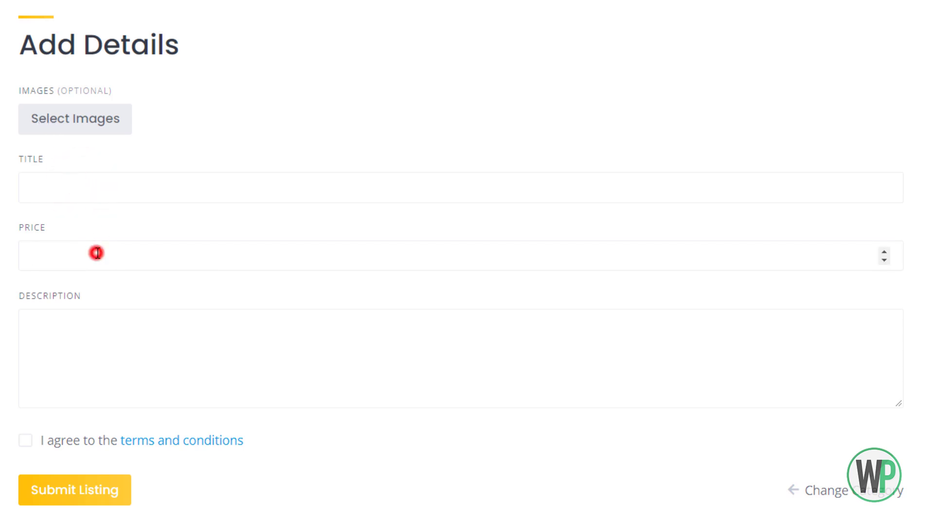
pyautogui.click(113, 331)
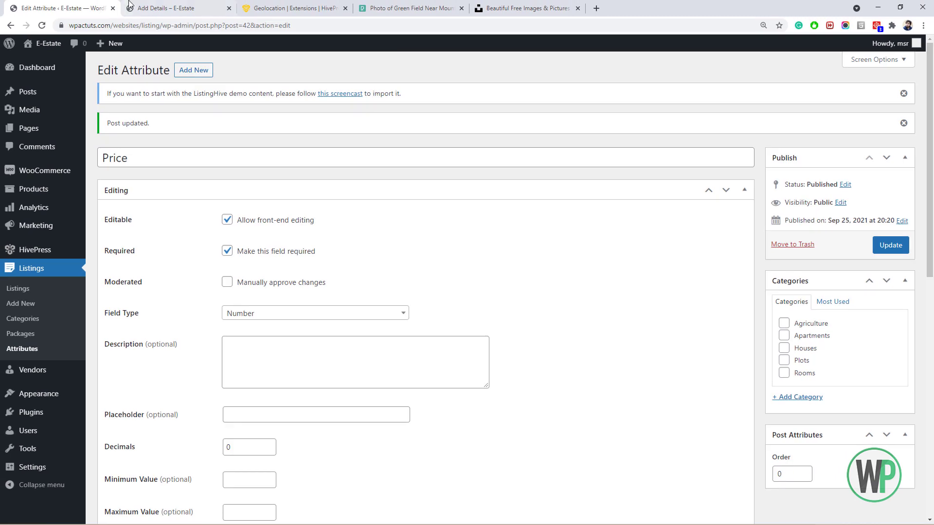
pyautogui.click(131, 5)
pyautogui.click(92, 7)
# Create a new 'Bedrooms' attribute, editable on the front end, as a Number field.
pyautogui.click(207, 76)
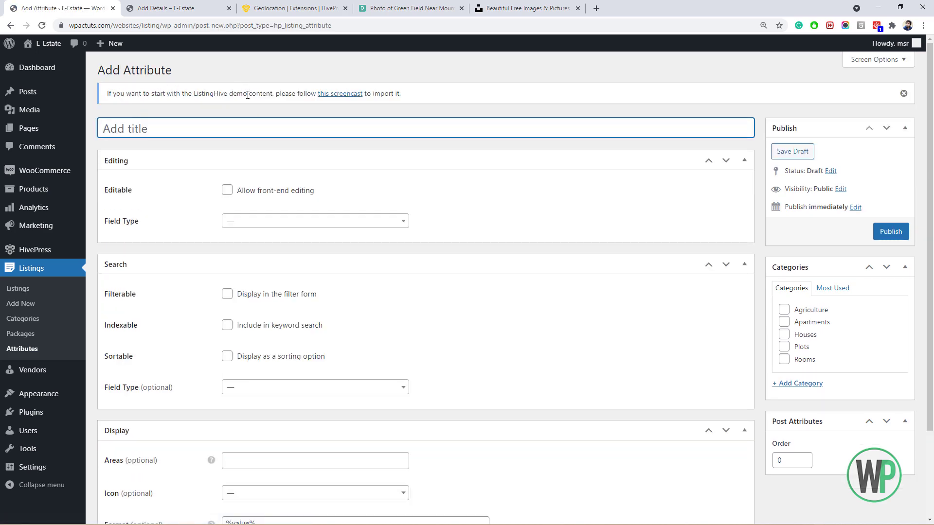
pyautogui.click(257, 131)
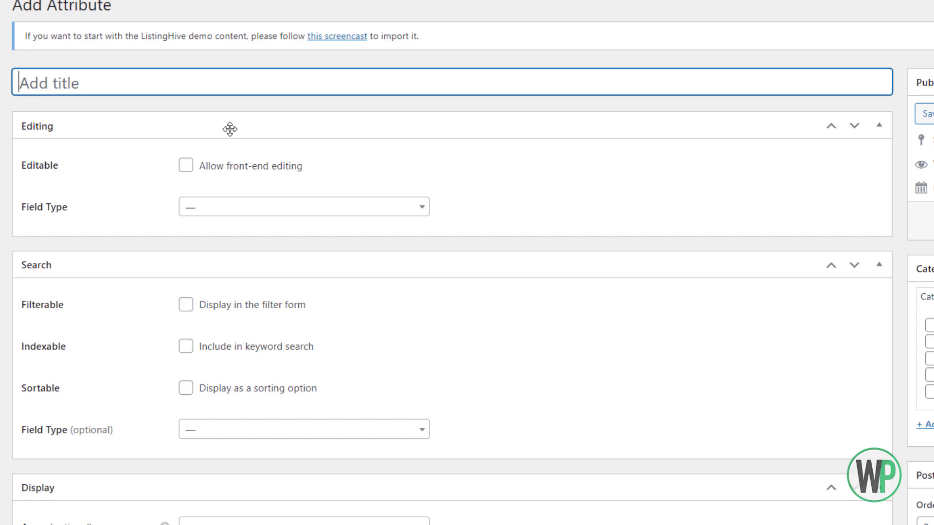
pyautogui.write('Bedrooms')
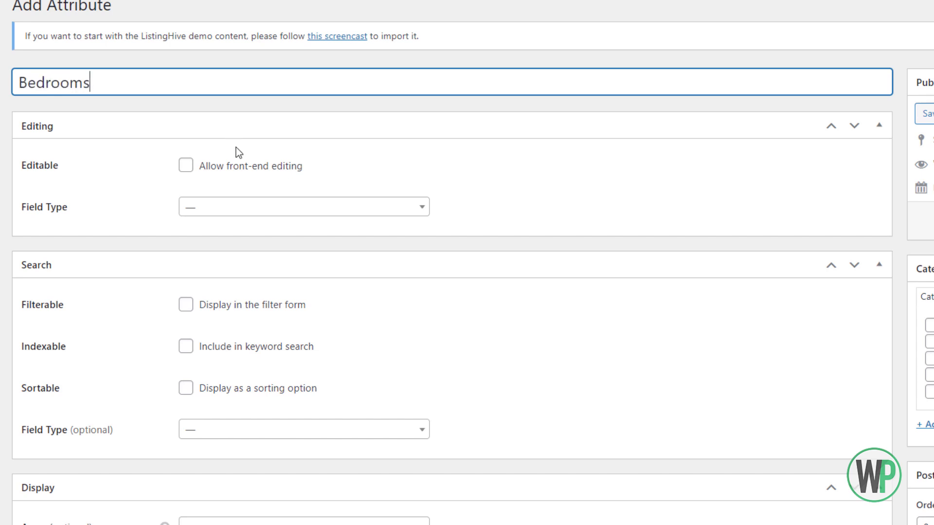
pyautogui.click(184, 166)
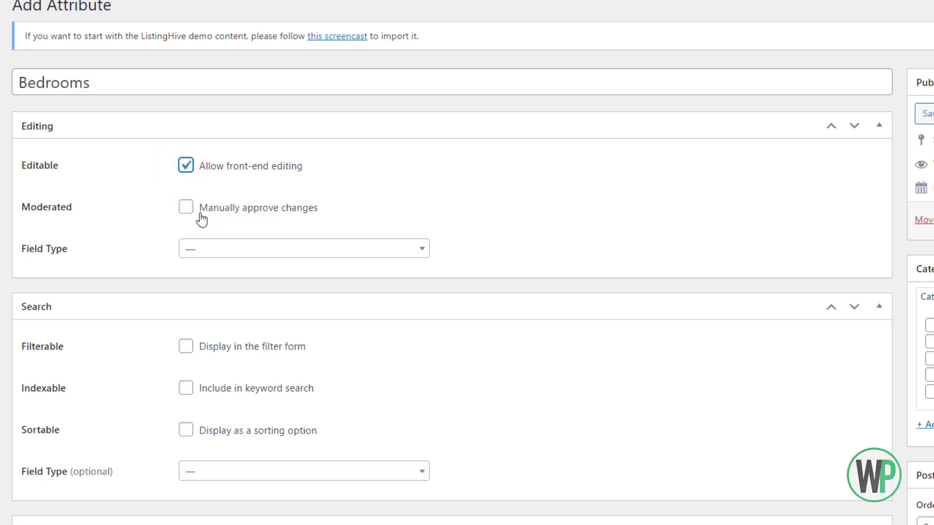
pyautogui.click(214, 250)
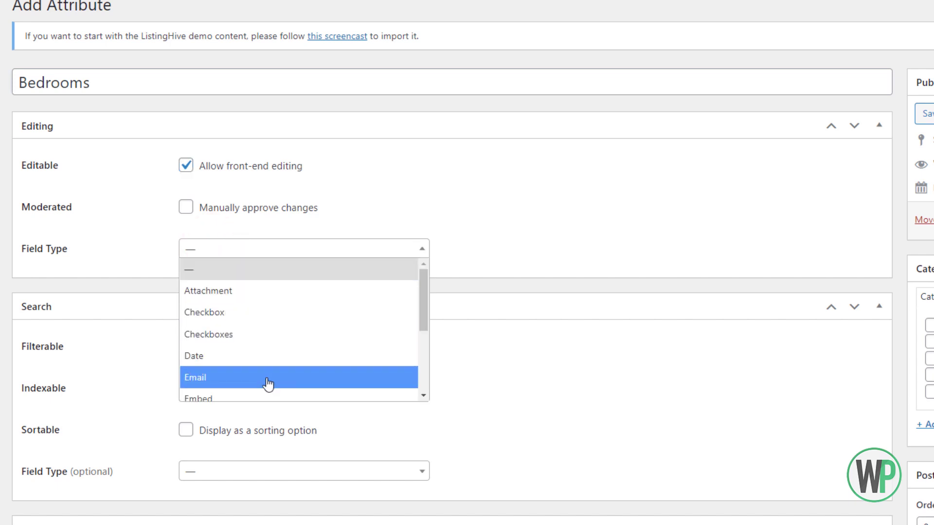
pyautogui.scroll(-3, 266, 369)
pyautogui.click(247, 283)
# Make Bedrooms filterable and indexable, searched as a Number Range.
pyautogui.scroll(-4, 233, 301)
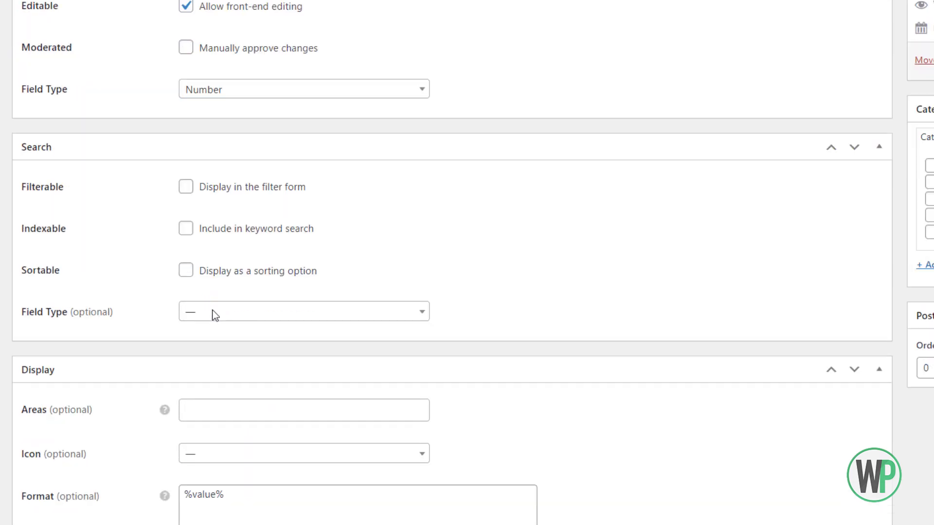
pyautogui.click(182, 163)
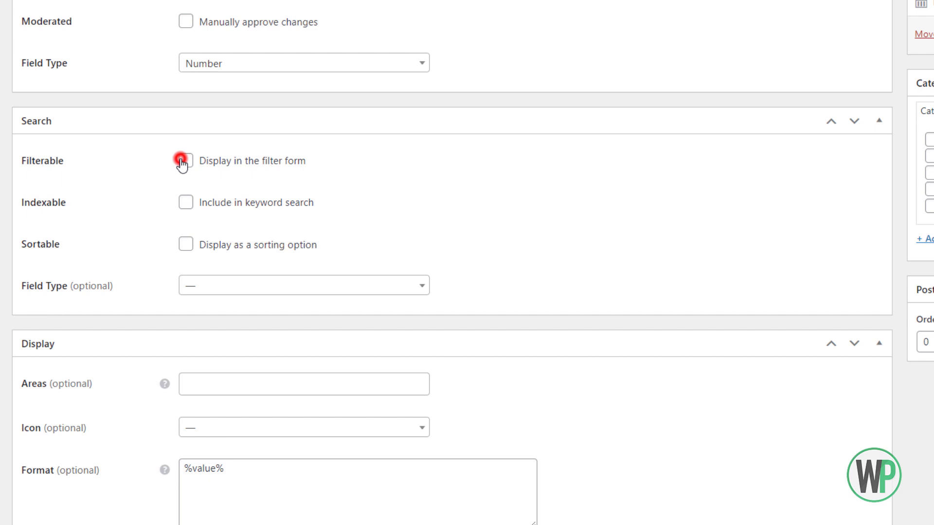
pyautogui.click(184, 204)
pyautogui.click(225, 292)
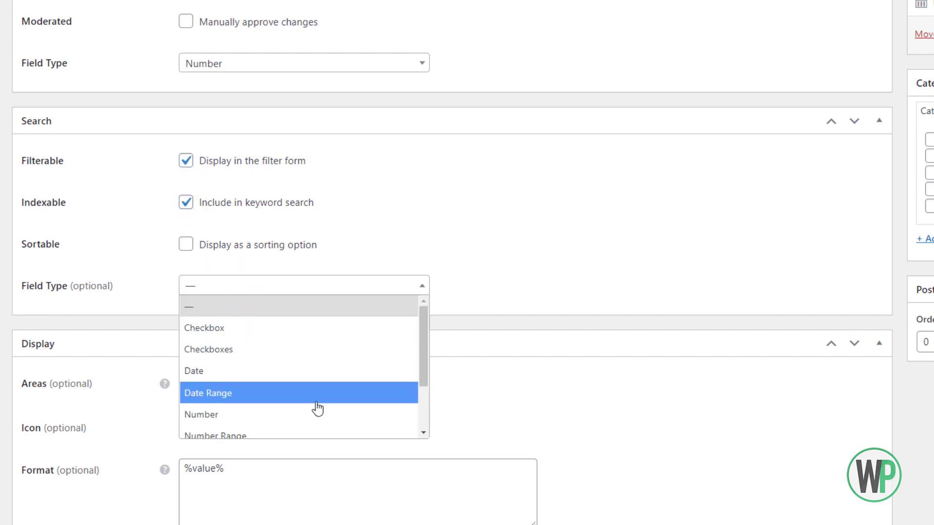
pyautogui.click(316, 434)
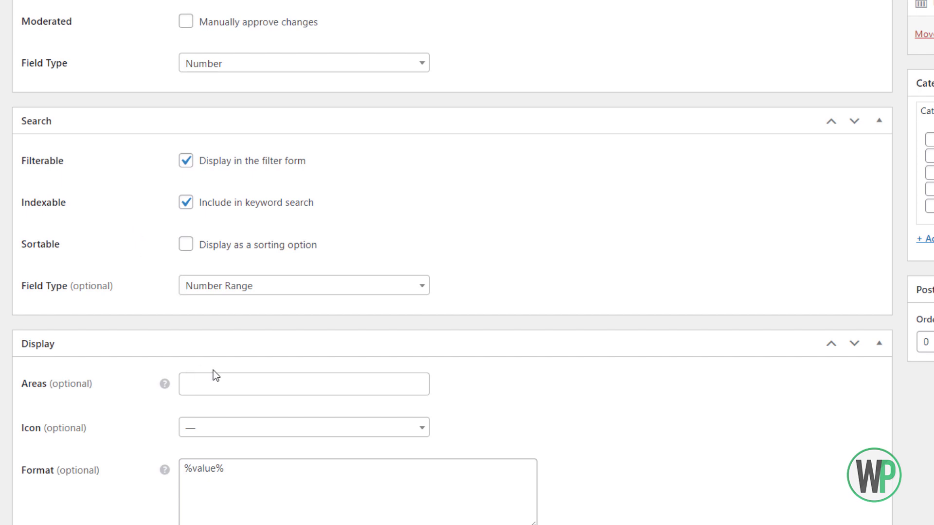
# Show Bedrooms in Block (secondary) and Page (secondary) areas with the bed icon.
pyautogui.click(197, 383)
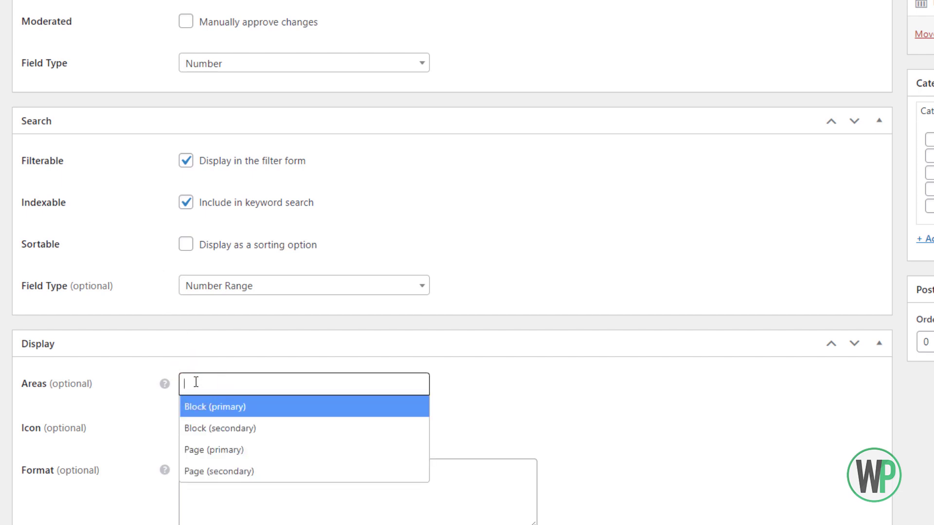
pyautogui.click(235, 429)
pyautogui.click(292, 383)
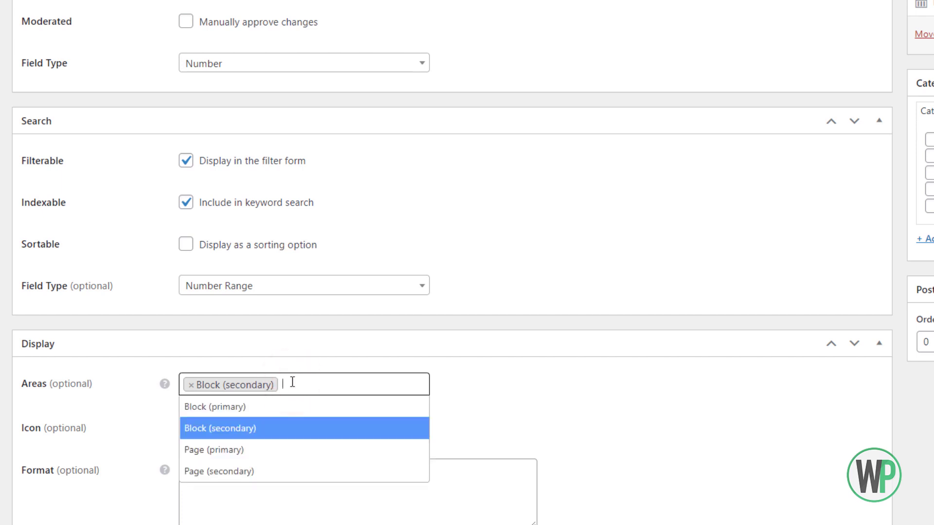
pyautogui.click(302, 471)
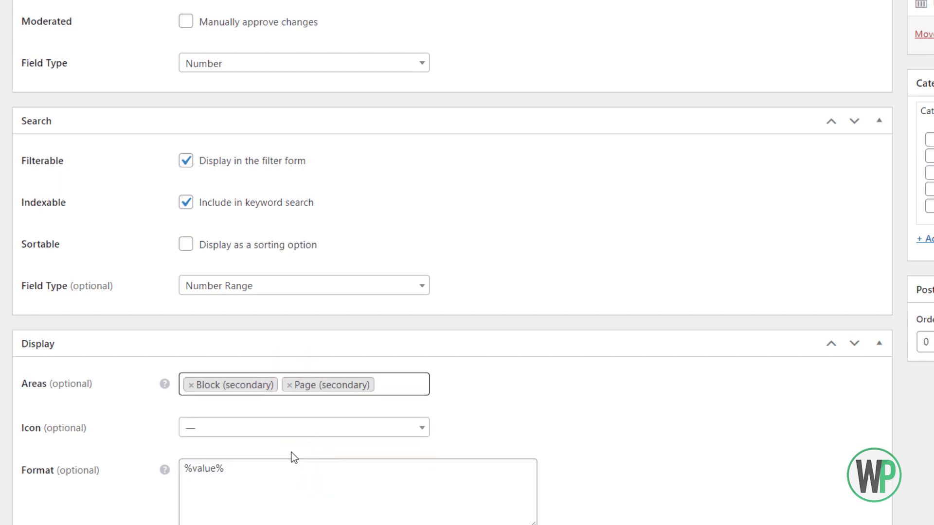
pyautogui.click(285, 429)
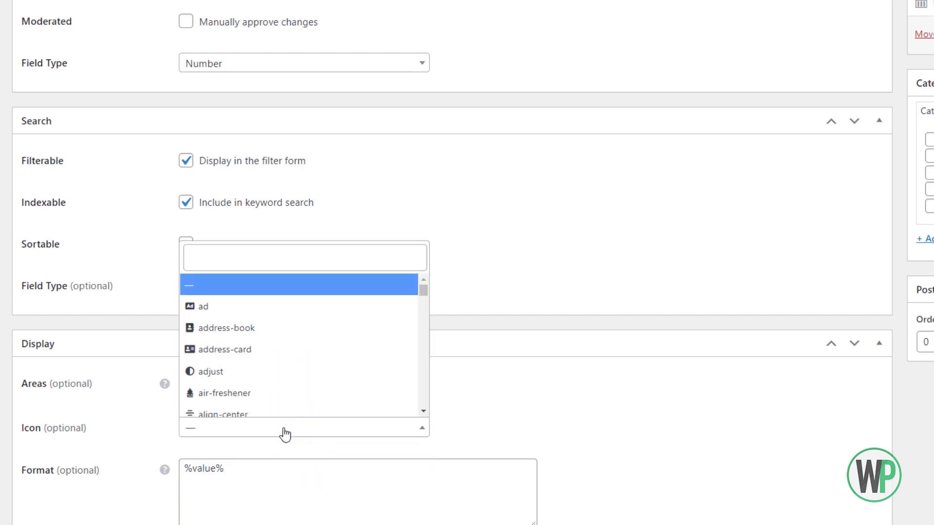
pyautogui.click(243, 260)
pyautogui.write('bed')
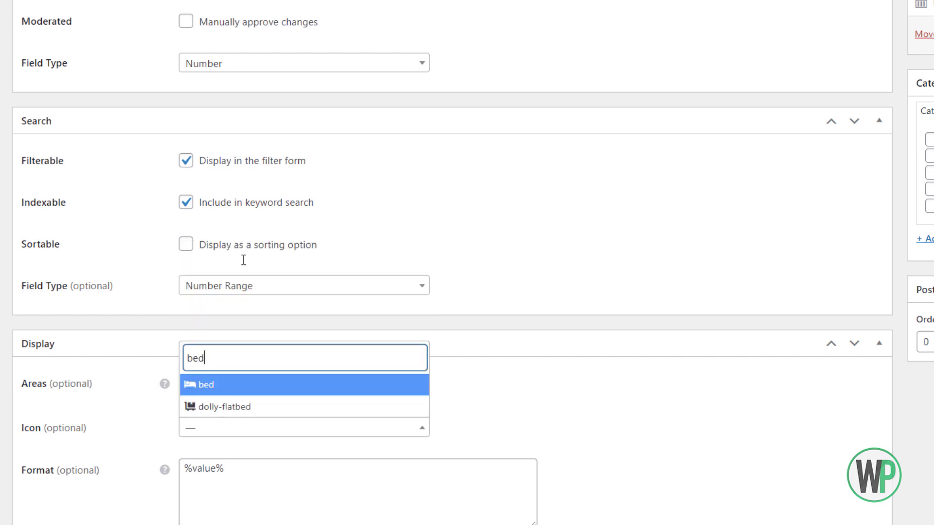
pyautogui.click(269, 382)
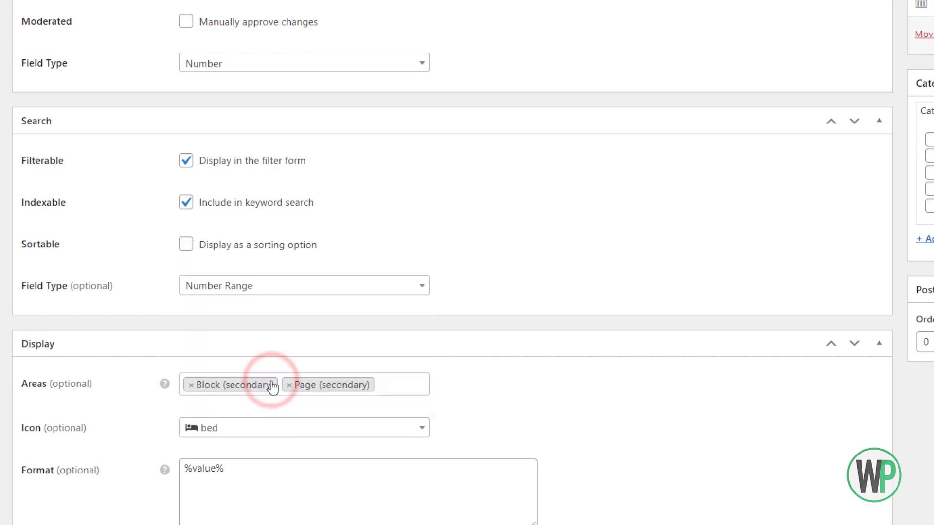
# Set the Bedrooms display format to '%icon% %value%'.
pyautogui.click(273, 464)
pyautogui.click(185, 468)
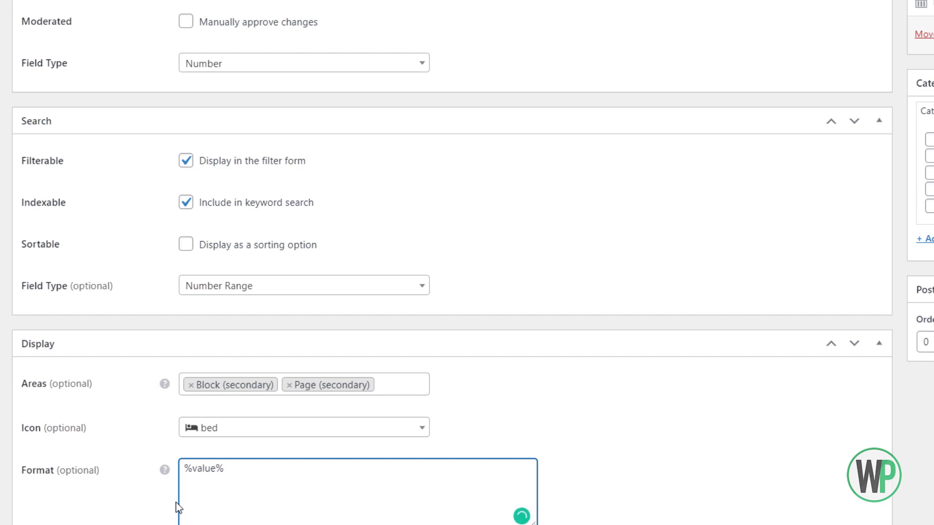
pyautogui.write('%icon')
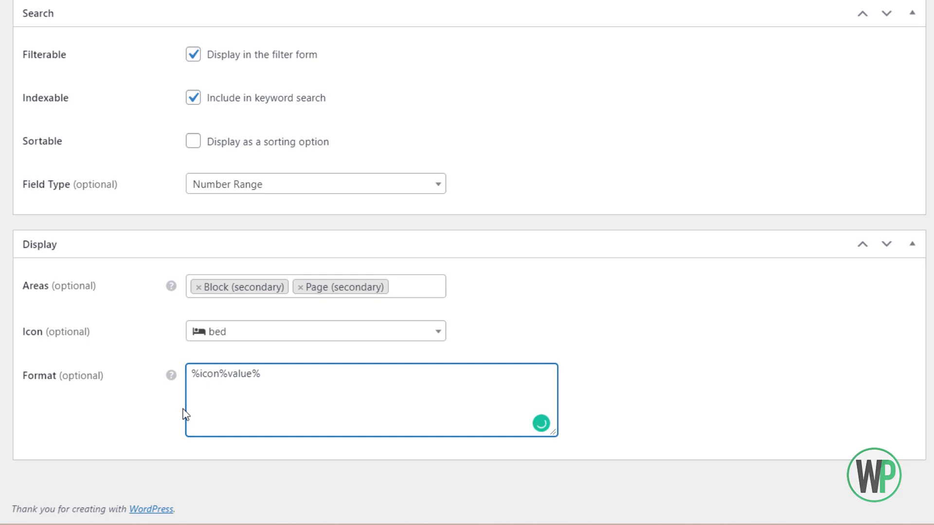
pyautogui.write('%')
pyautogui.hotkey('ctrl', 'z')
pyautogui.write('Bedroio')
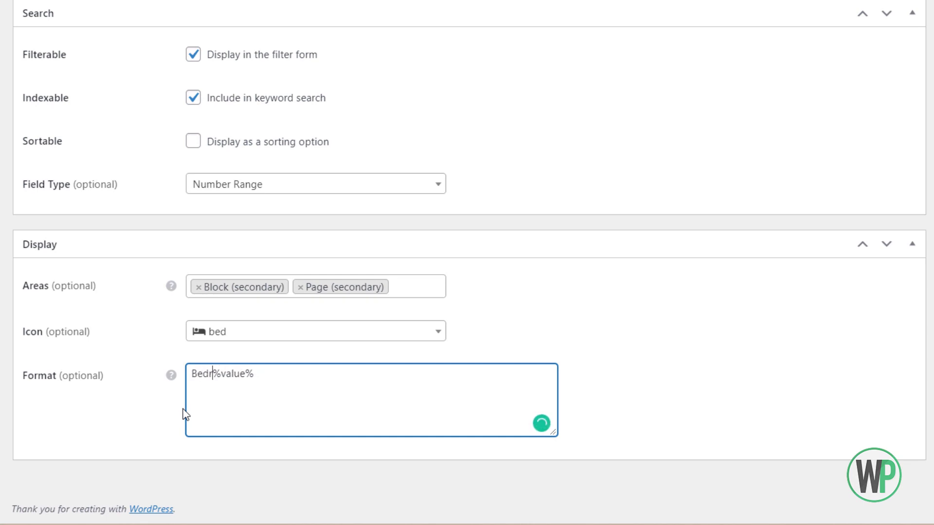
pyautogui.press('BackSpace')
pyautogui.press('BackSpace')
pyautogui.write('oms:')
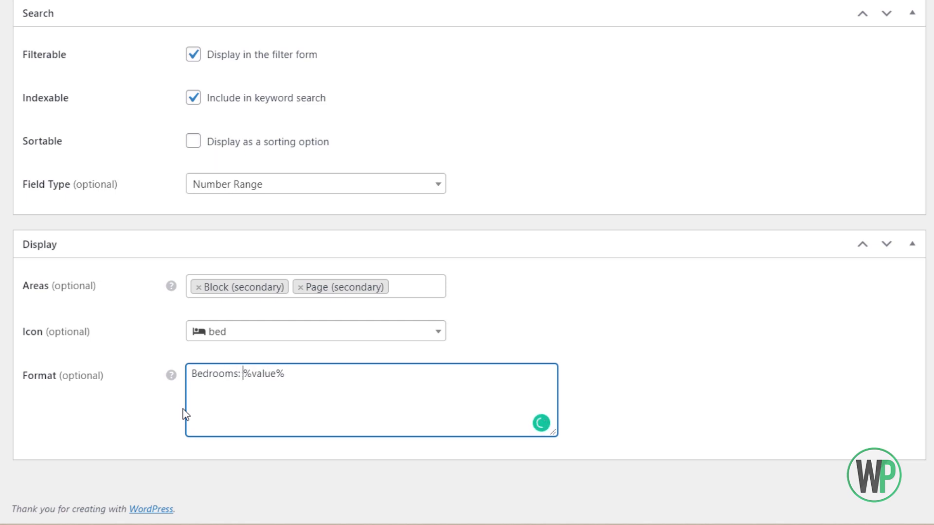
pyautogui.press('BackSpace')
pyautogui.press('BackSpace')
pyautogui.press('BackSpace')
pyautogui.press('BackSpace')
pyautogui.press('BackSpace')
pyautogui.press('BackSpace')
pyautogui.press('BackSpace')
pyautogui.press('BackSpace')
pyautogui.press('BackSpace')
pyautogui.press('BackSpace')
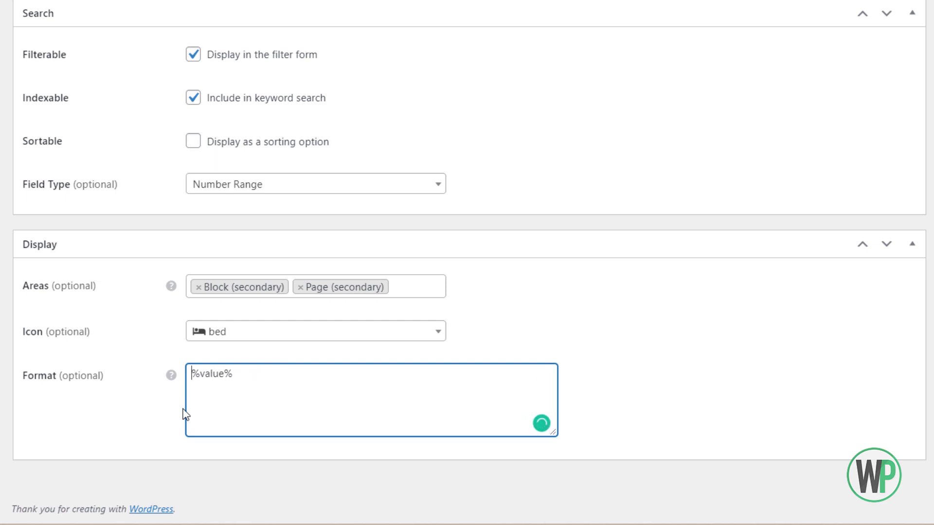
pyautogui.write('%icon:')
pyautogui.press('BackSpace')
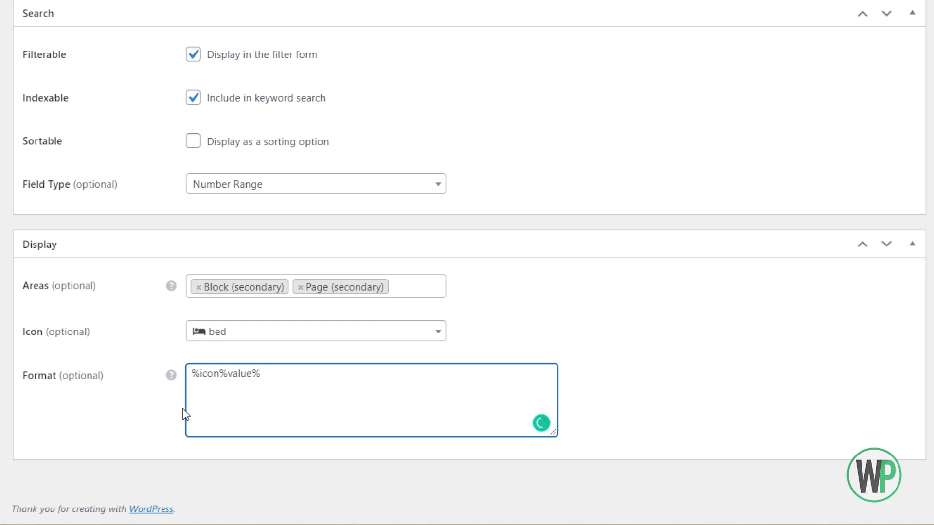
pyautogui.write('%')
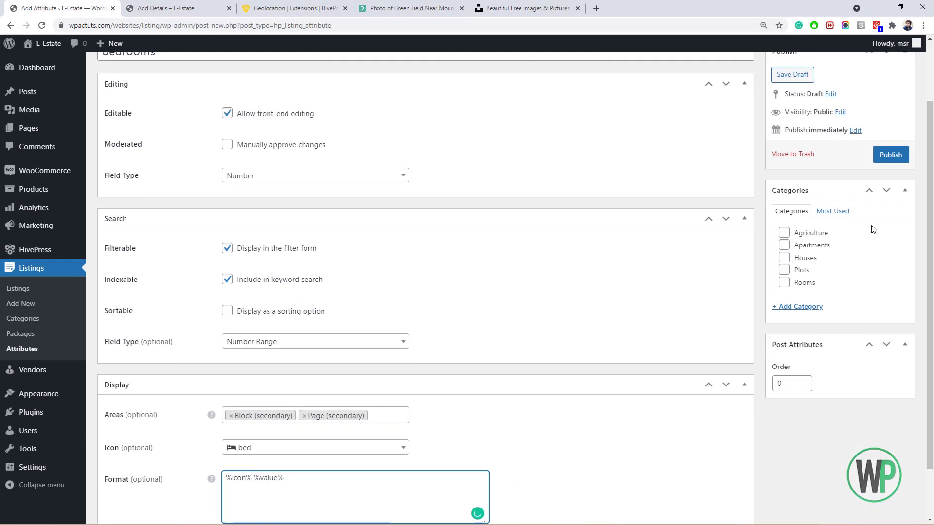
# Assign Bedrooms to Apartments and Houses, publish it, mark it required and update.
pyautogui.click(784, 245)
pyautogui.click(783, 261)
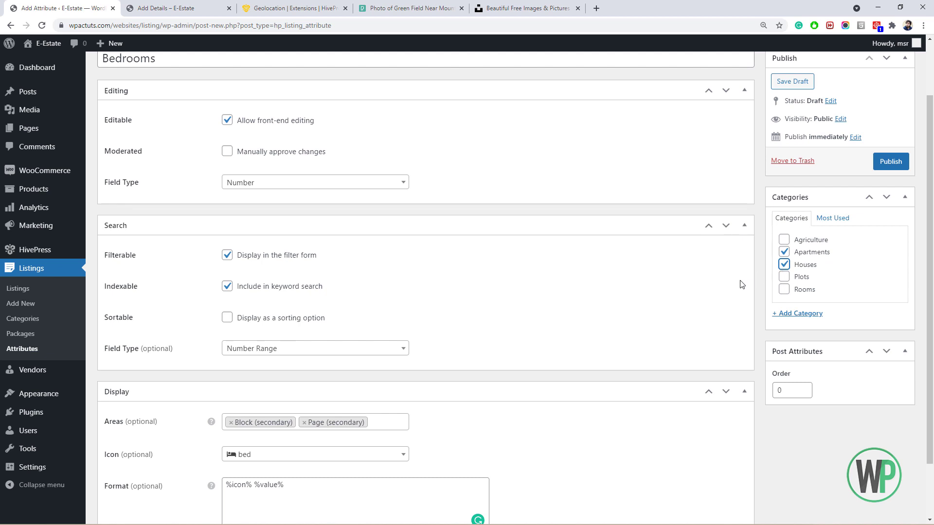
pyautogui.scroll(2, 924, 286)
pyautogui.click(891, 232)
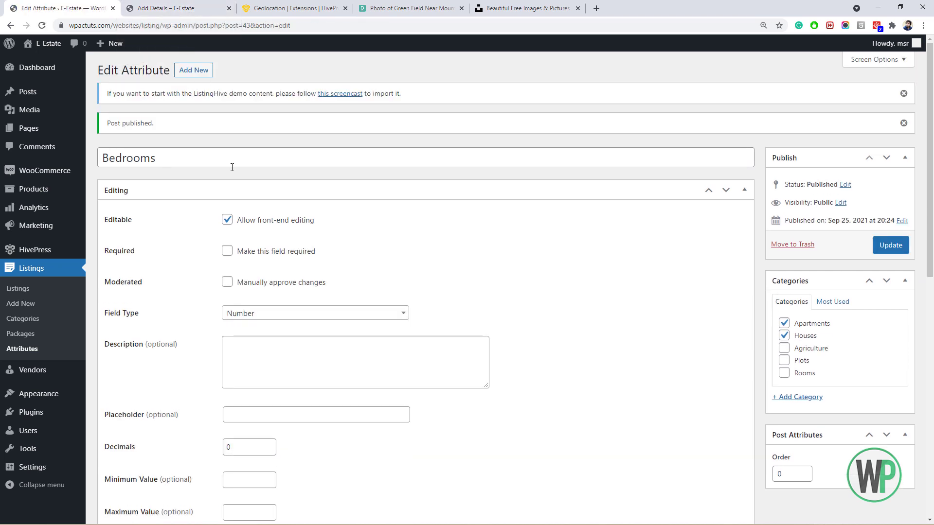
pyautogui.click(227, 251)
pyautogui.scroll(-2, 209, 263)
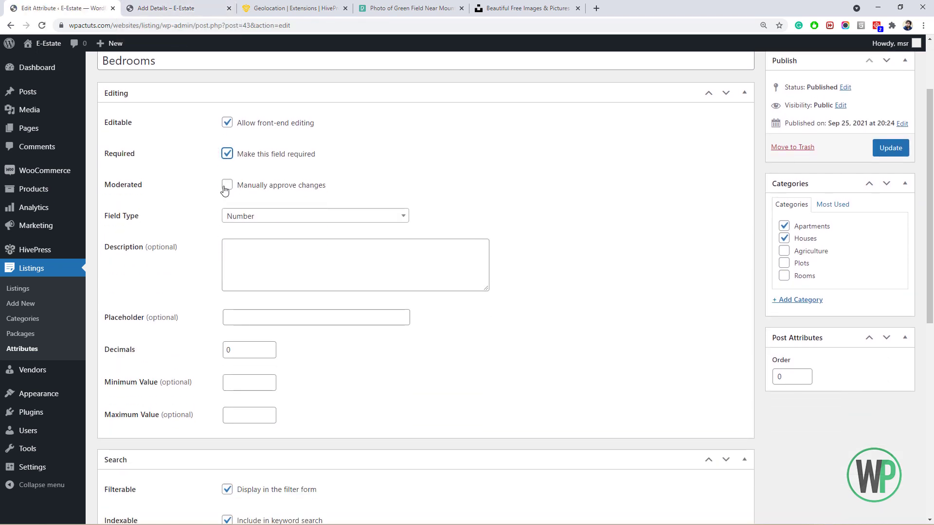
pyautogui.scroll(-8, 292, 340)
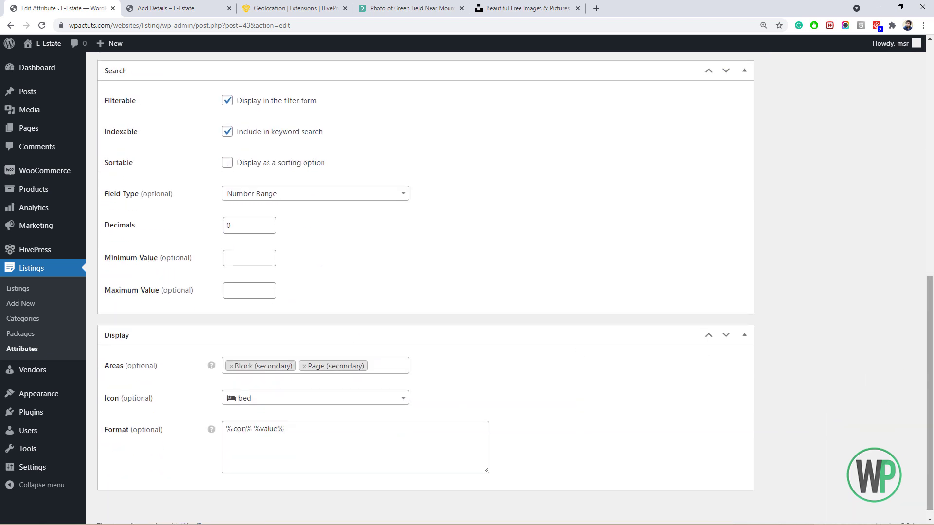
pyautogui.moveTo(929, 341); pyautogui.dragTo(927, 154)
pyautogui.click(898, 150)
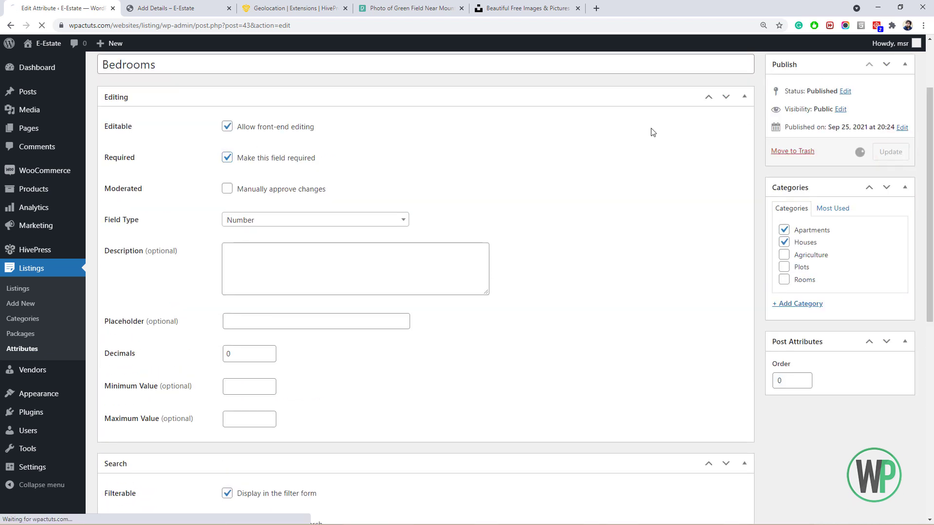
# Reload the Add Details form, restart the listing with the Houses category, and check the new Bedrooms field.
pyautogui.click(165, 8)
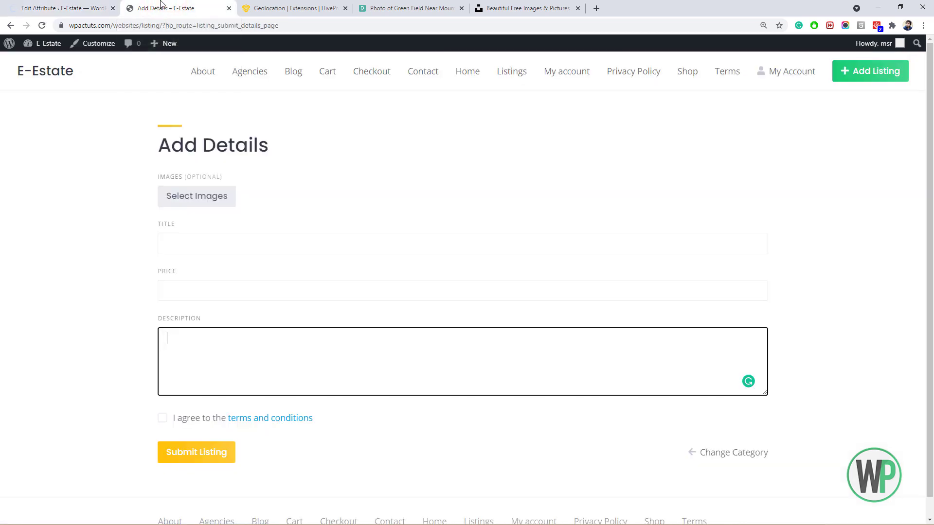
pyautogui.click(42, 26)
pyautogui.click(221, 342)
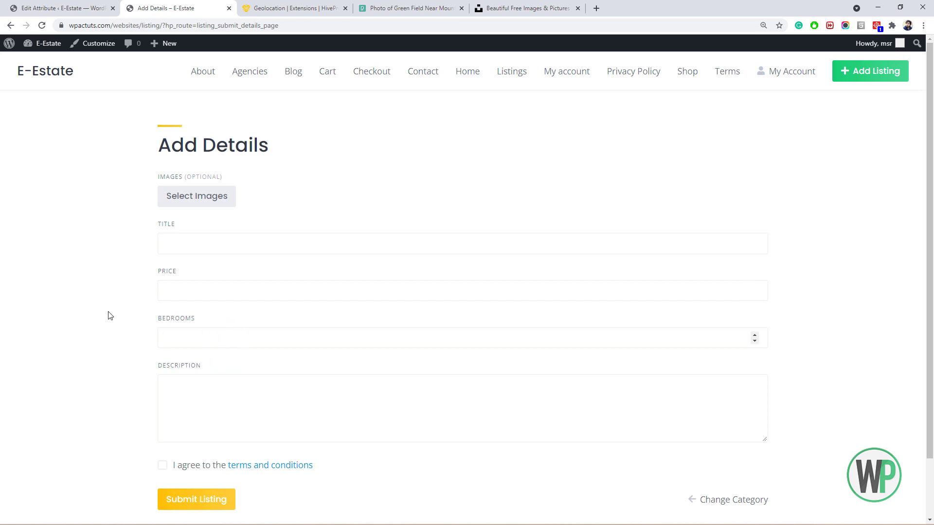
pyautogui.click(851, 75)
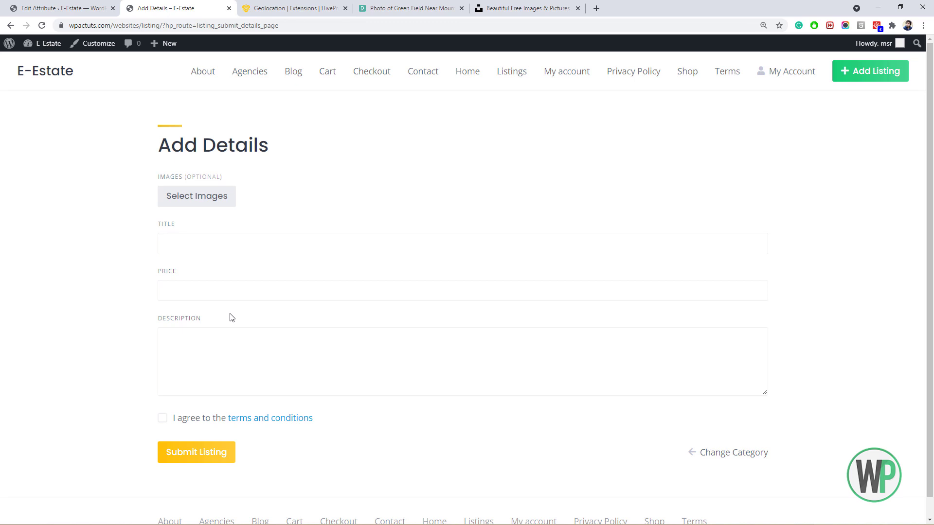
pyautogui.click(855, 71)
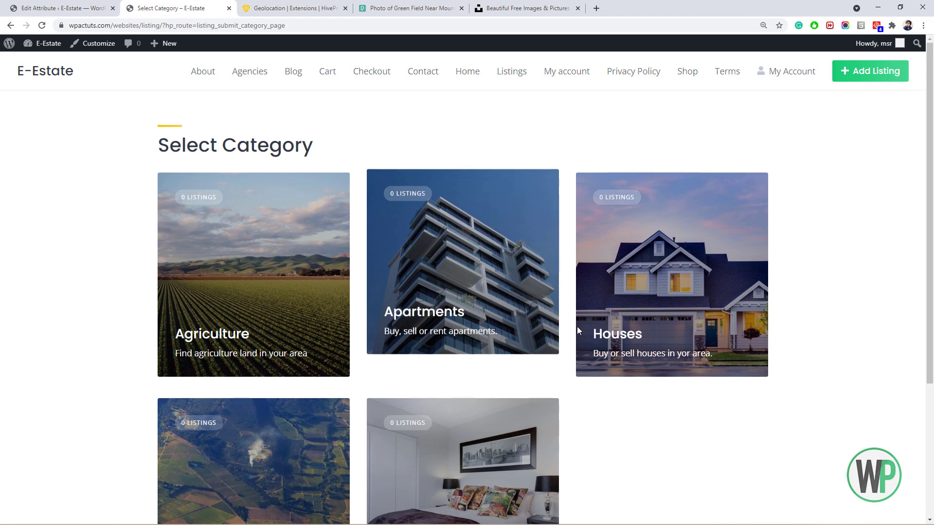
pyautogui.click(609, 335)
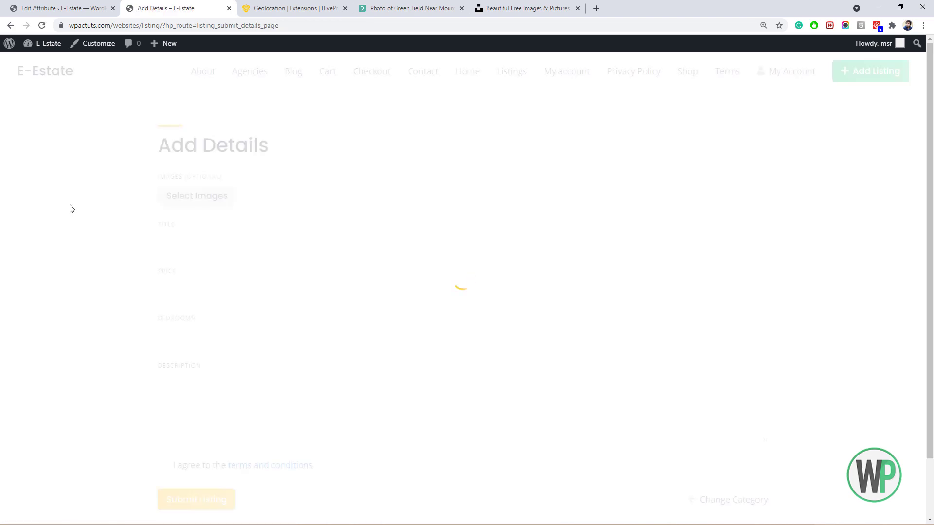
pyautogui.click(185, 238)
# Select four house photos from Downloads, including the modern house and bedroom shots, and upload them.
pyautogui.click(192, 200)
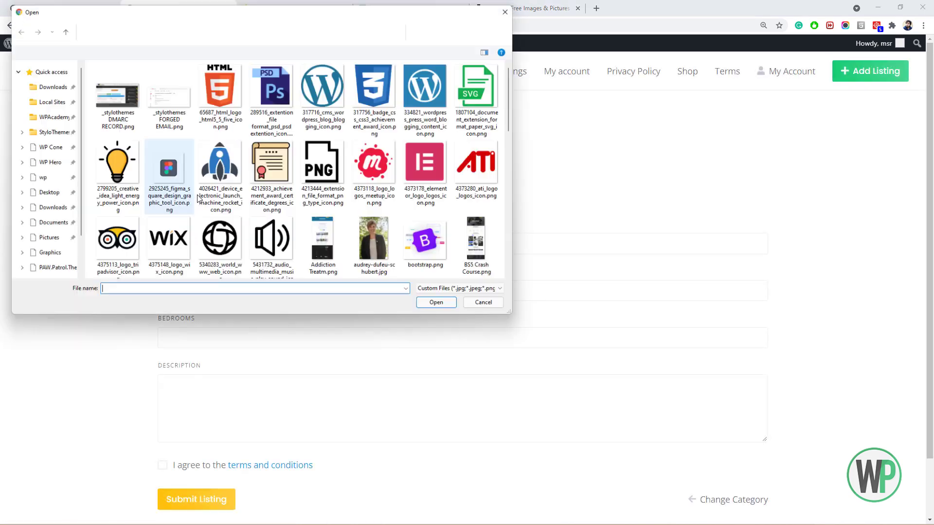
pyautogui.moveTo(518, 104); pyautogui.dragTo(514, 190)
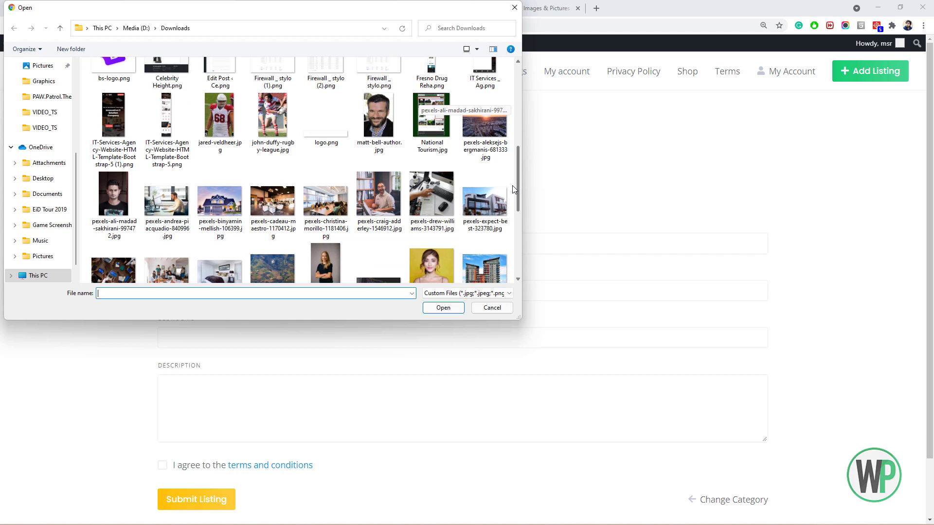
pyautogui.moveTo(513, 189); pyautogui.dragTo(510, 210)
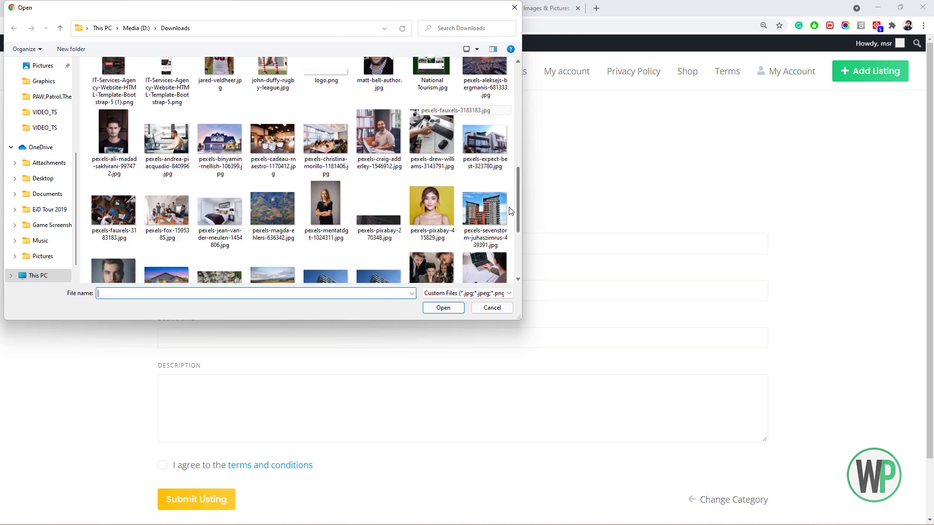
pyautogui.click(216, 163)
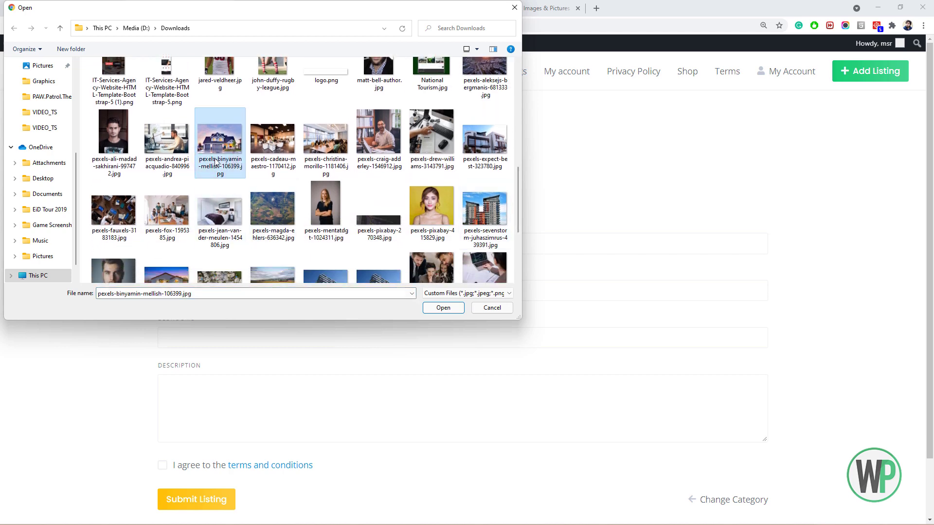
pyautogui.keyDown('ctrl'); pyautogui.click(462, 160); pyautogui.keyUp('ctrl')
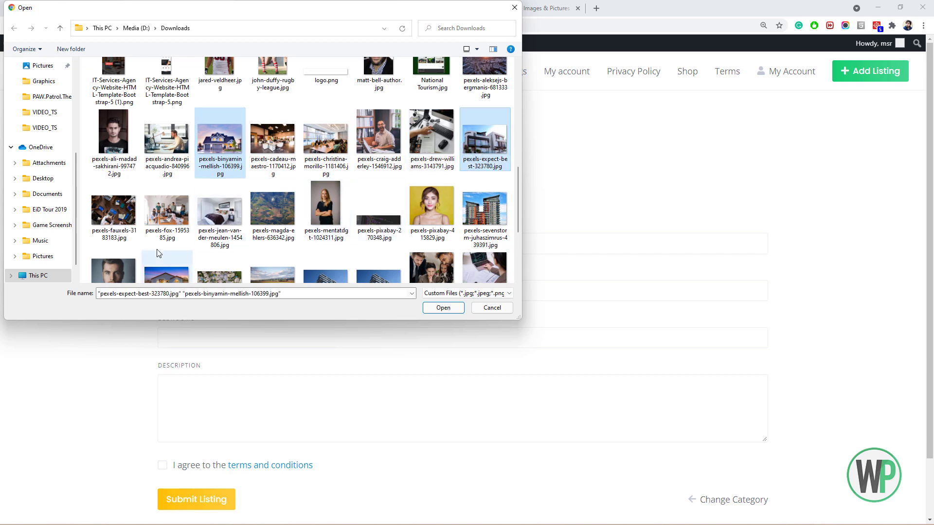
pyautogui.keyDown('ctrl'); pyautogui.click(222, 219); pyautogui.keyUp('ctrl')
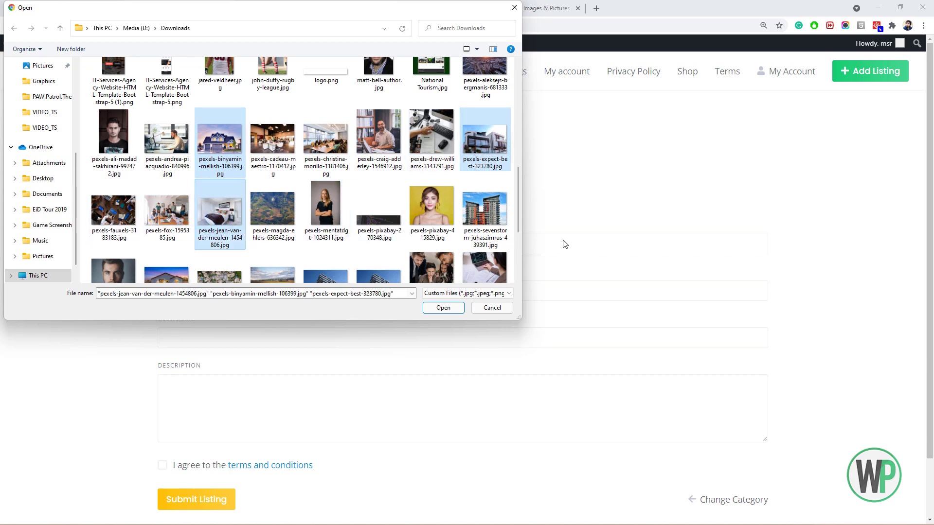
pyautogui.moveTo(518, 209); pyautogui.dragTo(520, 237)
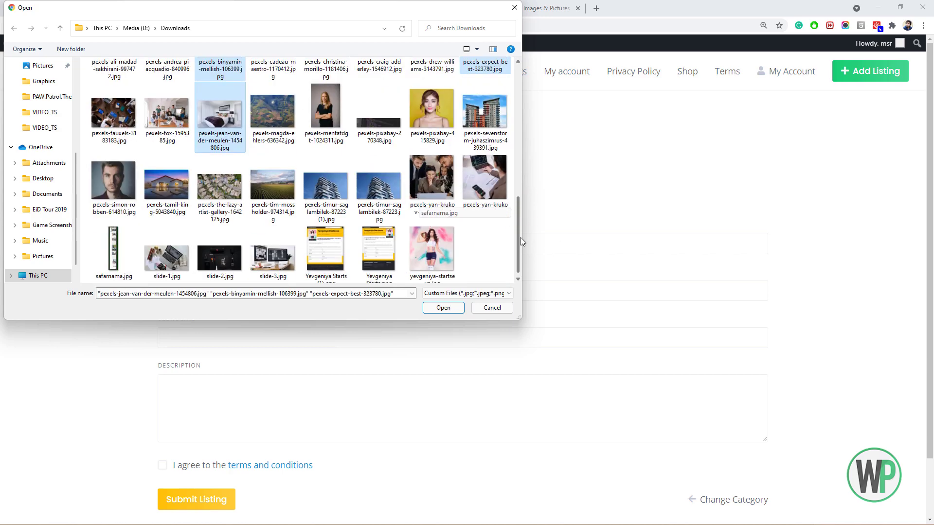
pyautogui.keyDown('ctrl'); pyautogui.click(180, 193); pyautogui.keyUp('ctrl')
pyautogui.click(443, 307)
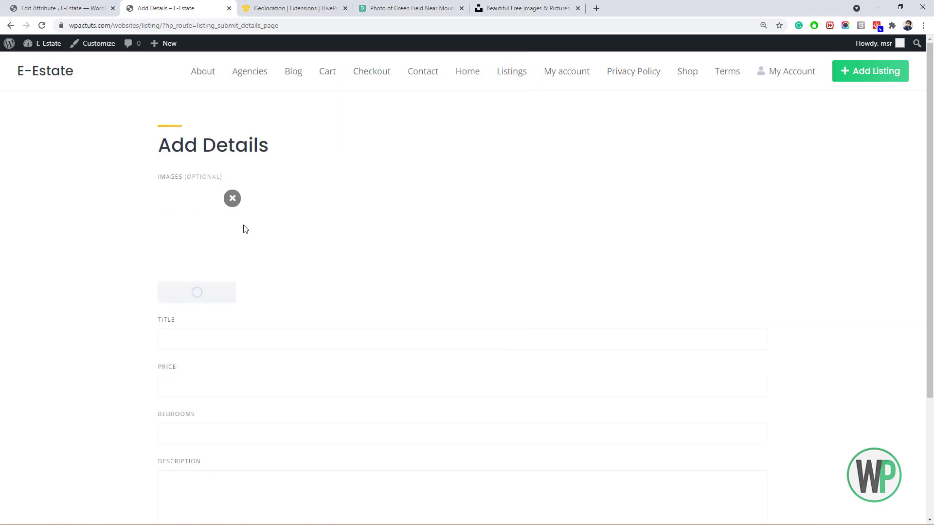
# Enter the title 'Luxury House for Sale', price 50000 and 4 bedrooms.
pyautogui.scroll(-1, 262, 223)
pyautogui.scroll(-1, 265, 229)
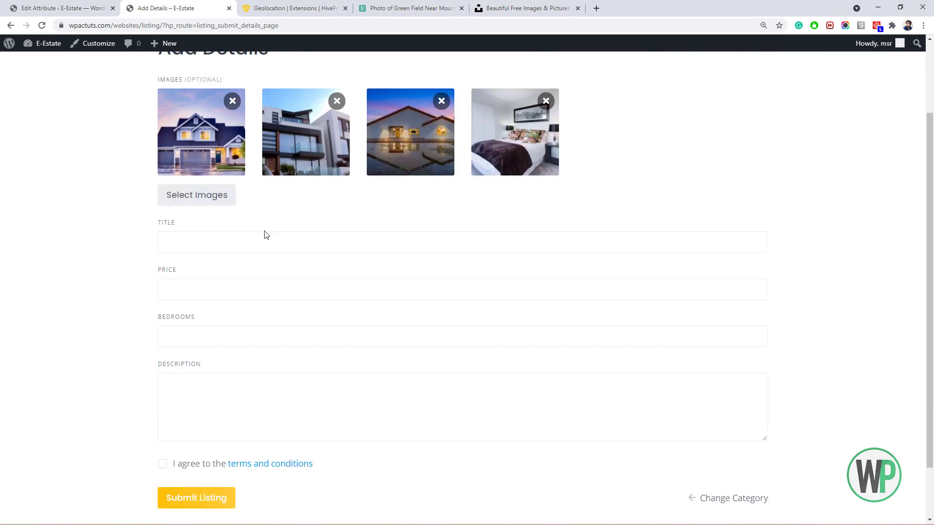
pyautogui.scroll(2, 267, 232)
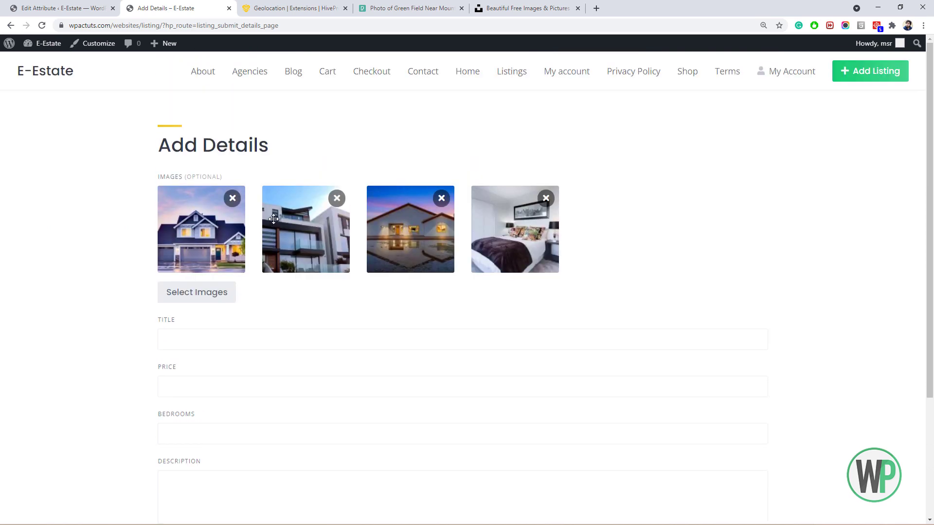
pyautogui.scroll(-3, 274, 218)
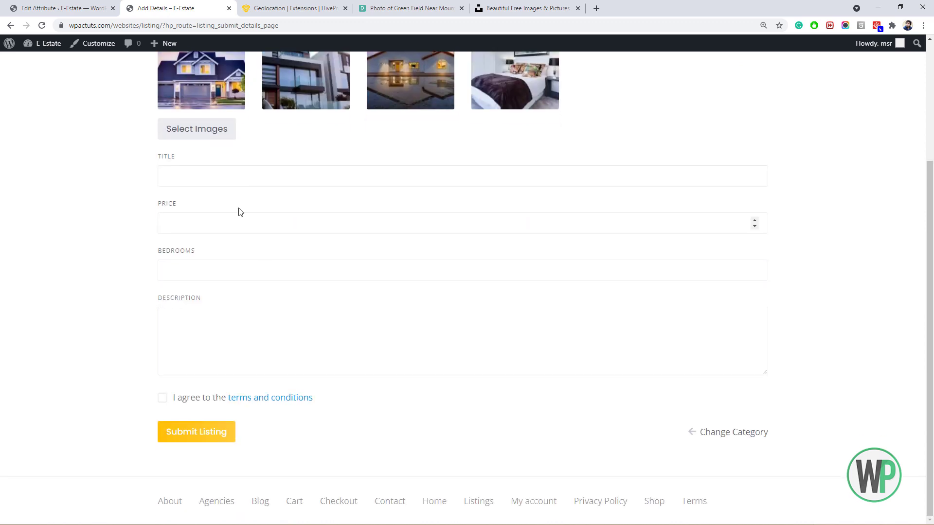
pyautogui.click(239, 180)
pyautogui.write('Luxury House for Sale')
pyautogui.press('Tab')
pyautogui.write('5')
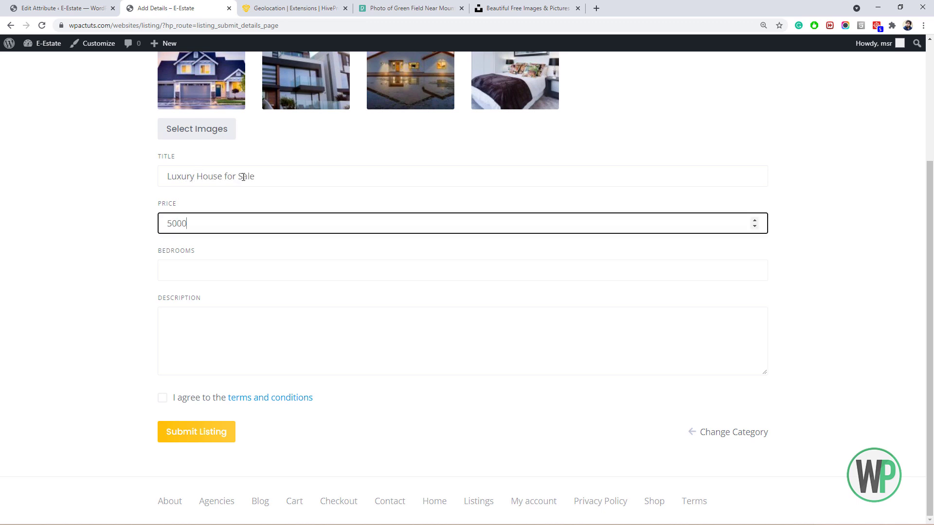
pyautogui.press('Tab')
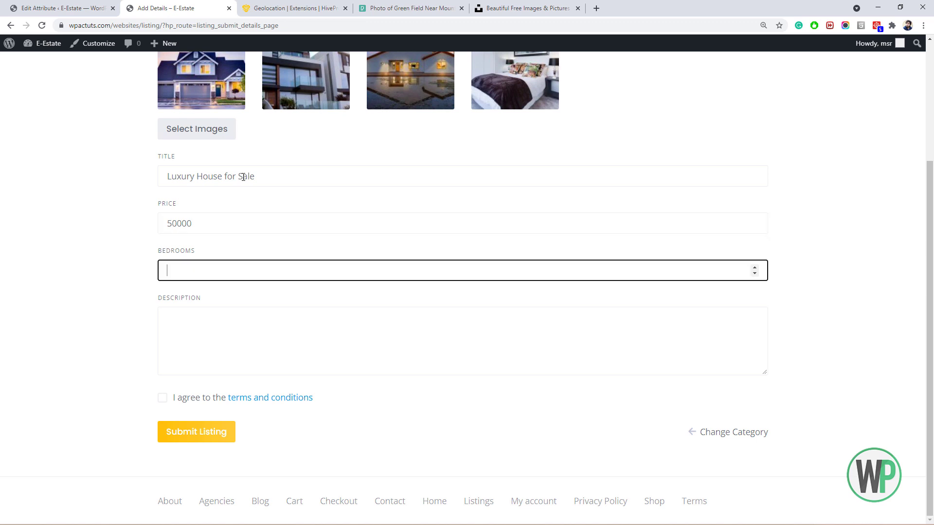
pyautogui.press('Tab')
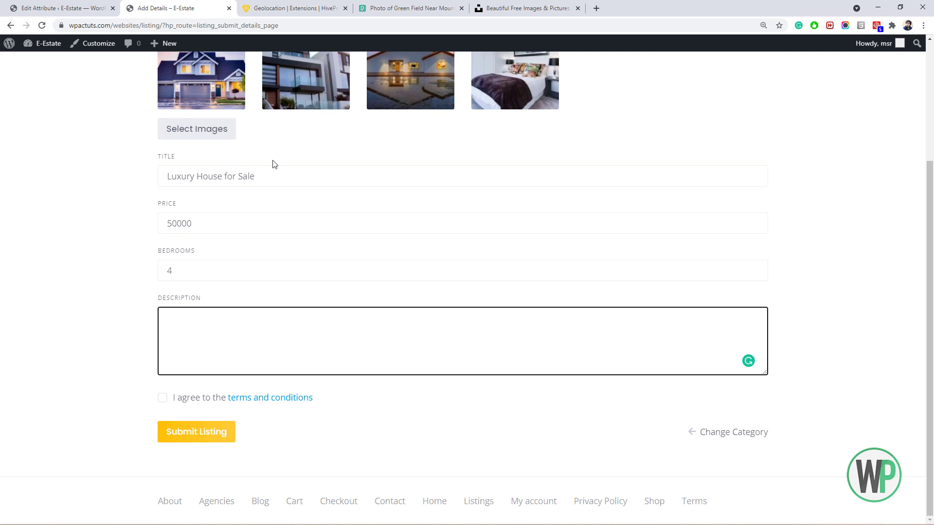
# Write the description 'Luxury House for Sale on Prime location in Lahore city.', accept the terms and submit.
pyautogui.moveTo(264, 170); pyautogui.dragTo(160, 172)
pyautogui.hotkey('ctrl', 'c')
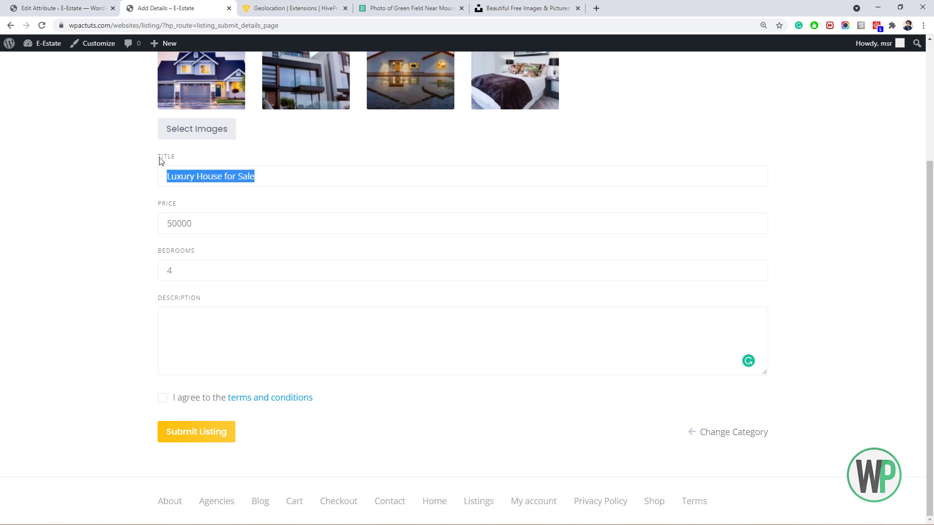
pyautogui.click(241, 347)
pyautogui.hotkey('ctrl', 'v')
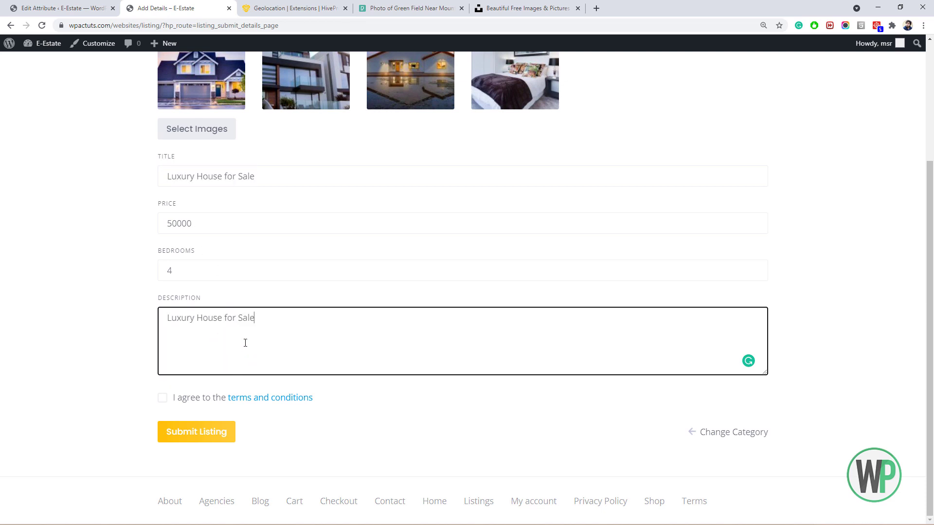
pyautogui.write('on Prime location in the Lahore city.')
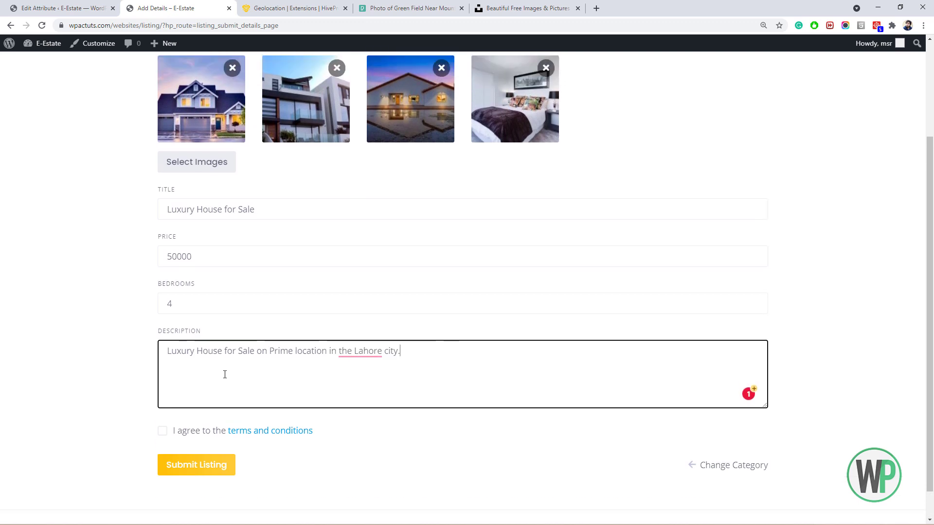
pyautogui.moveTo(360, 315)
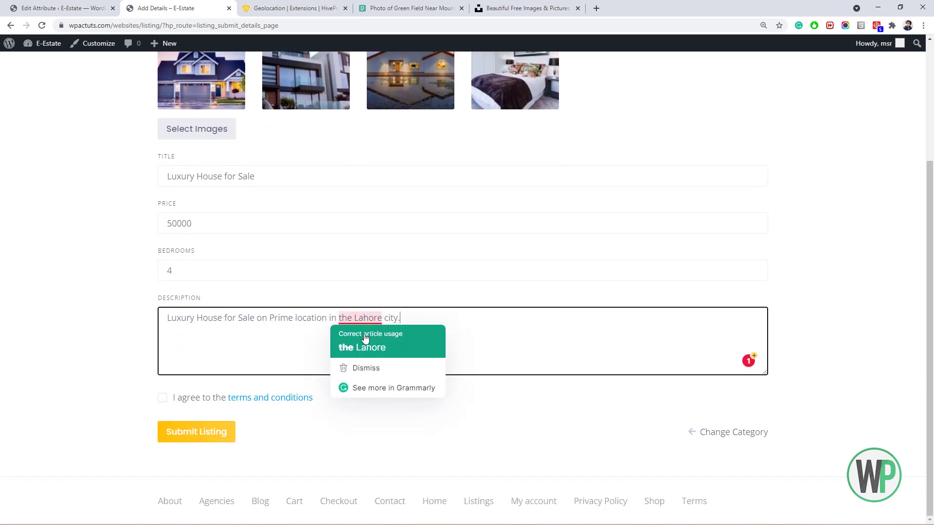
pyautogui.click(362, 333)
pyautogui.click(162, 399)
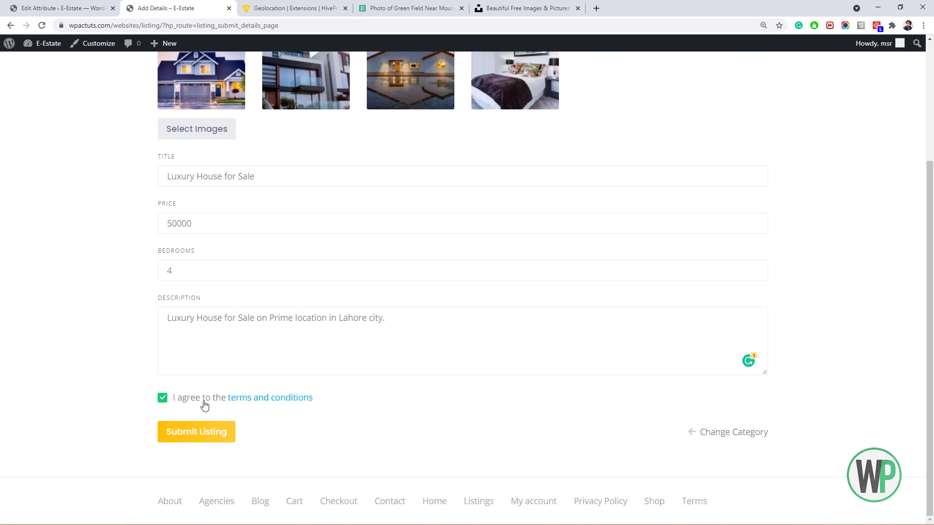
pyautogui.click(220, 433)
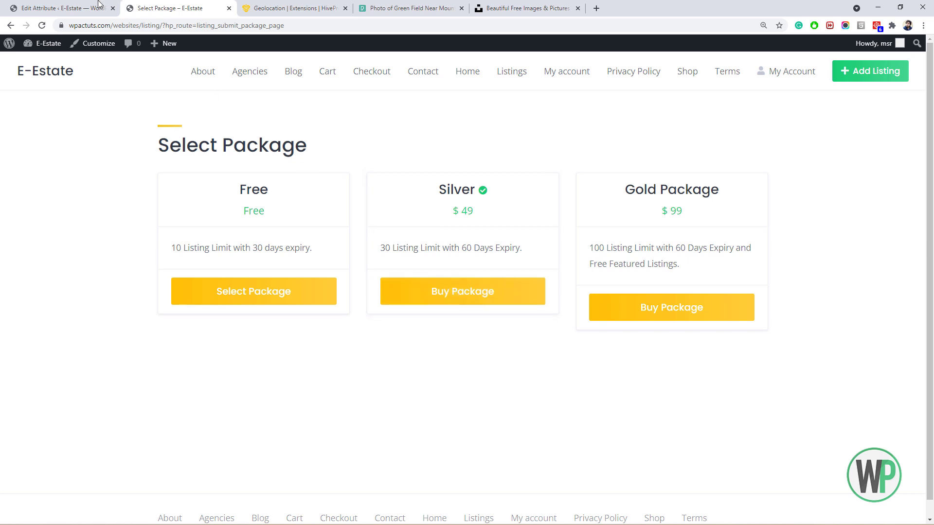
# Leave the Select Package page and return to the WordPress admin Edit Attribute tab.
pyautogui.click(59, 9)
# Enable Direct bank transfer in WooCommerce Payments and save the receiving bank account details.
pyautogui.moveTo(68, 175)
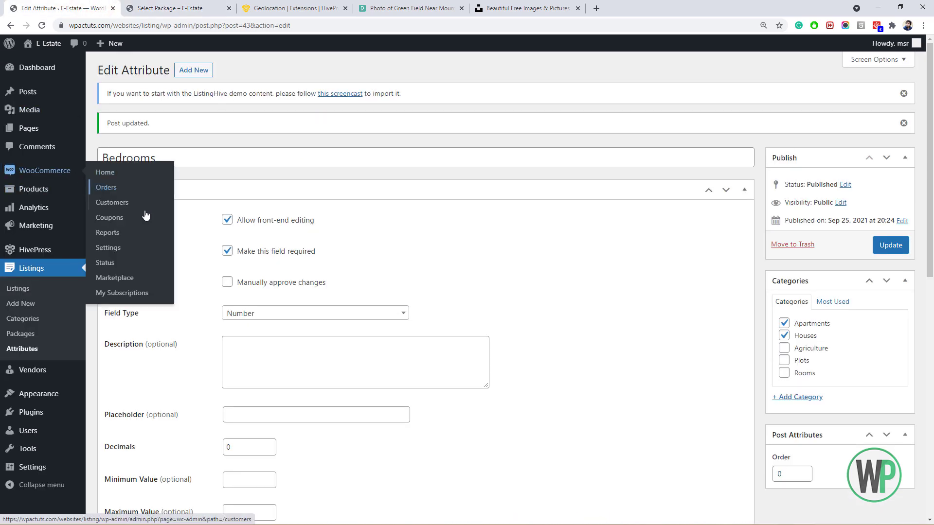
pyautogui.click(131, 248)
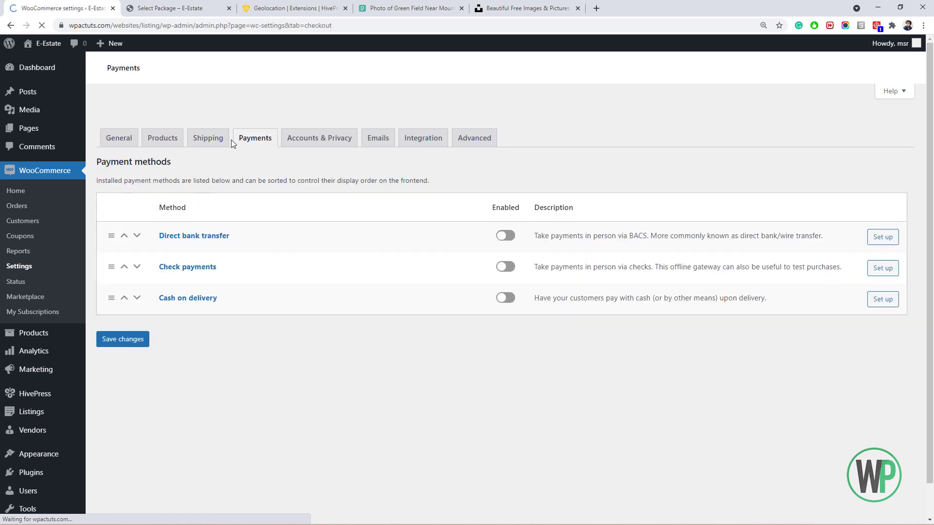
pyautogui.click(503, 243)
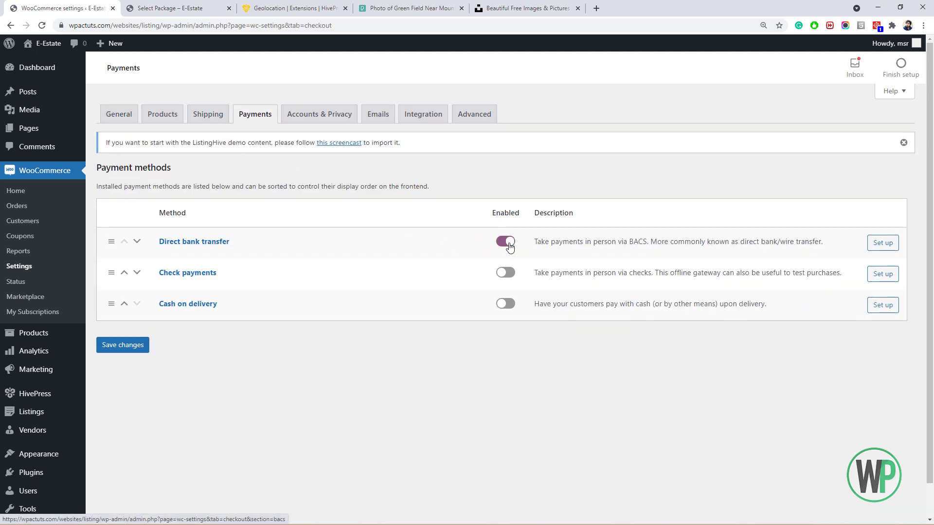
pyautogui.click(146, 344)
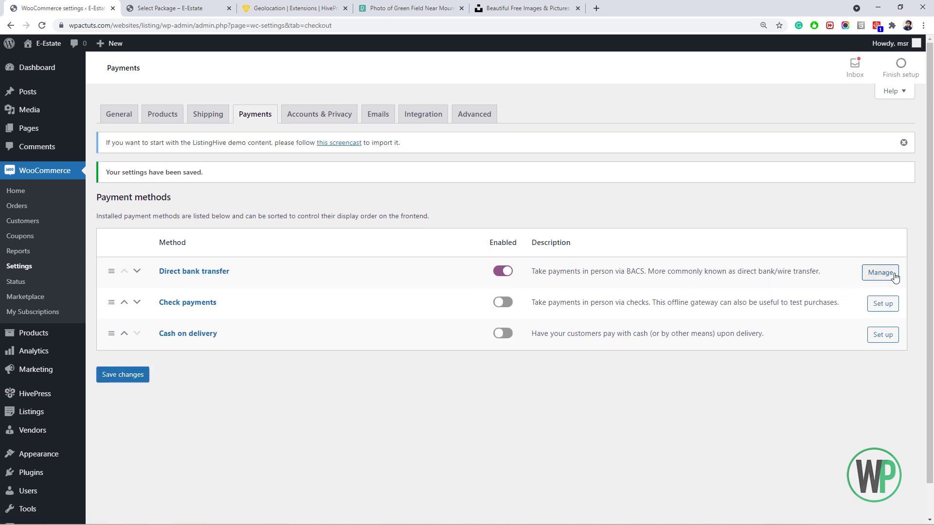
pyautogui.click(881, 272)
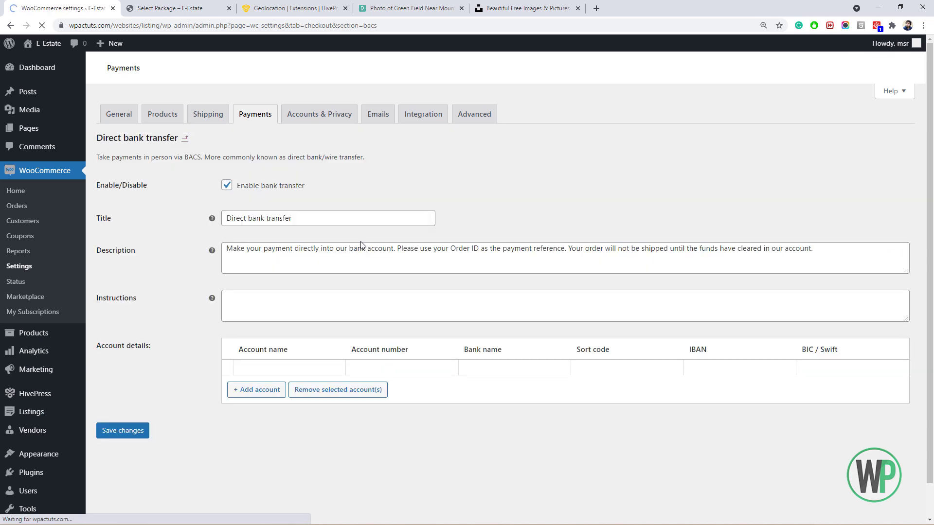
pyautogui.click(306, 391)
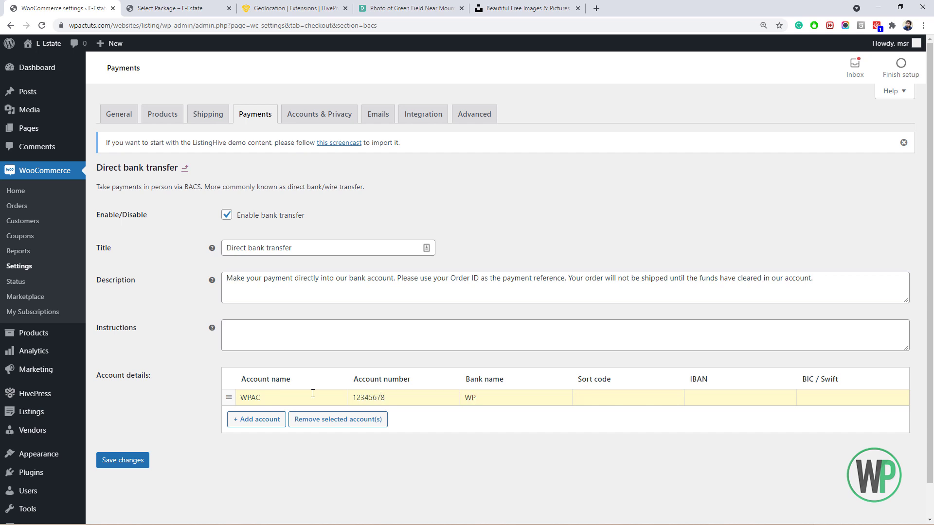
pyautogui.click(125, 462)
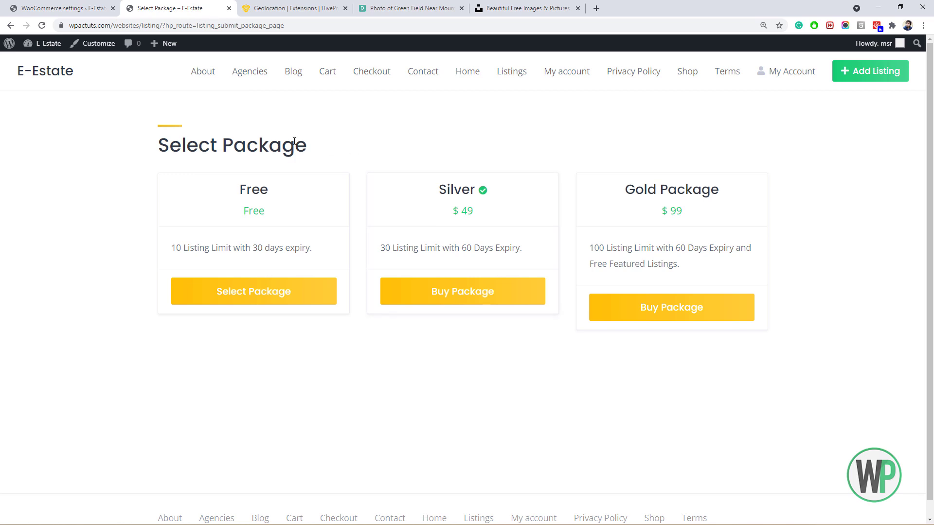
# Choose the Free package for Luxury House for Sale and view it Pending under My Account listings.
pyautogui.click(261, 294)
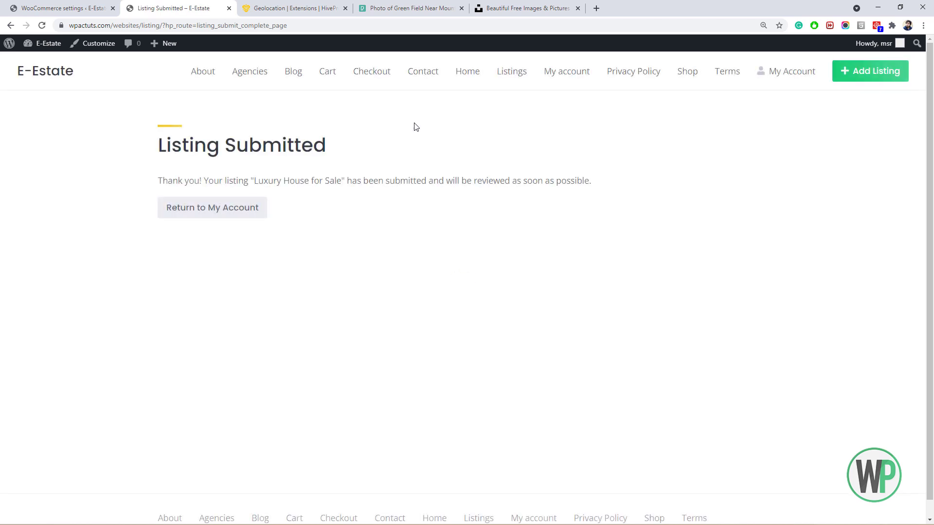
pyautogui.moveTo(156, 148); pyautogui.dragTo(607, 188)
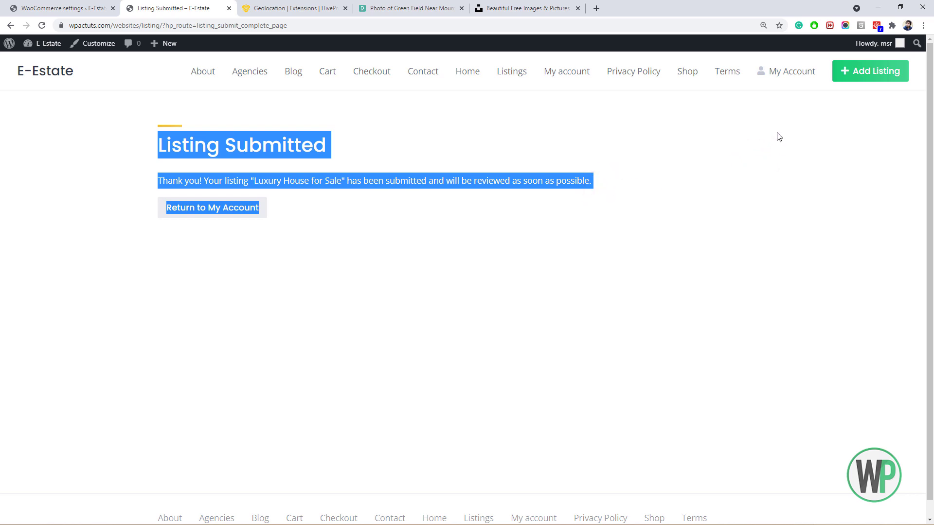
pyautogui.click(235, 216)
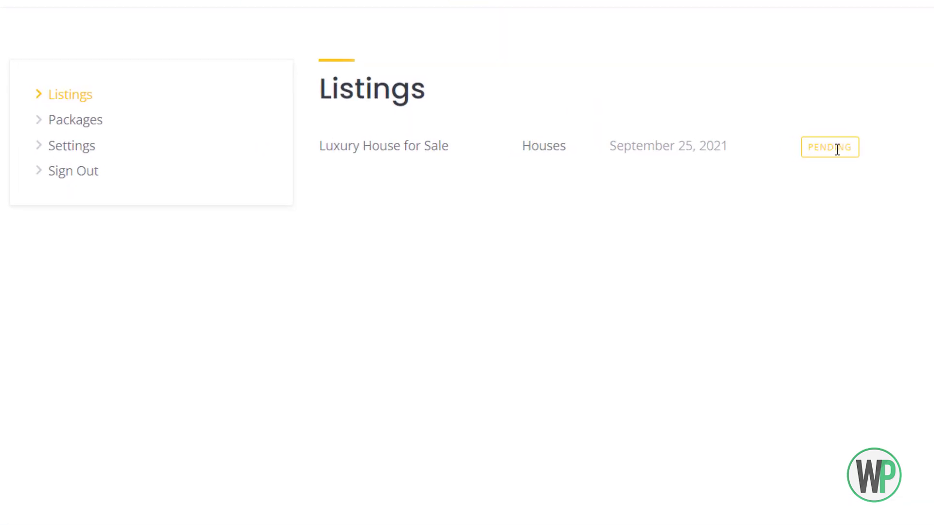
# Check the account packages, where the Free package has 9 listings remaining.
pyautogui.click(37, 121)
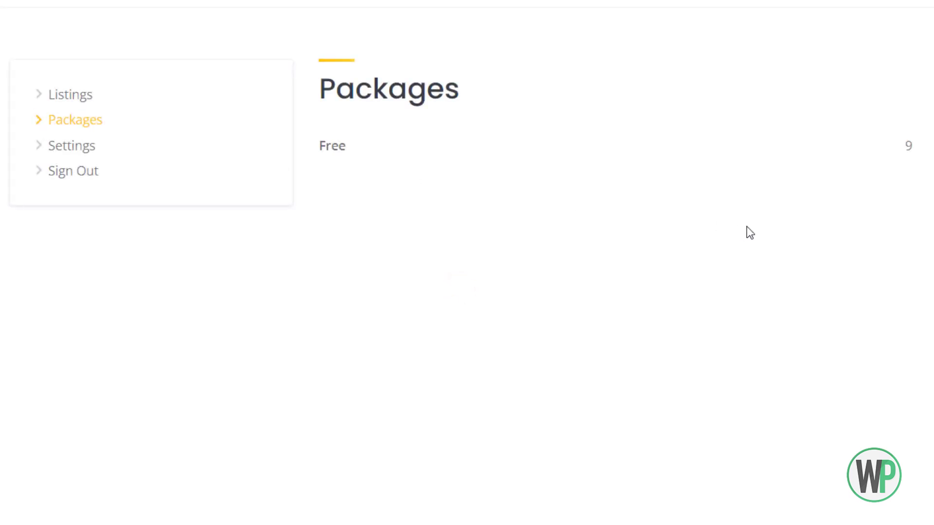
pyautogui.click(901, 147)
pyautogui.click(910, 156)
# In account settings, pick the globe icon as the profile image.
pyautogui.click(98, 154)
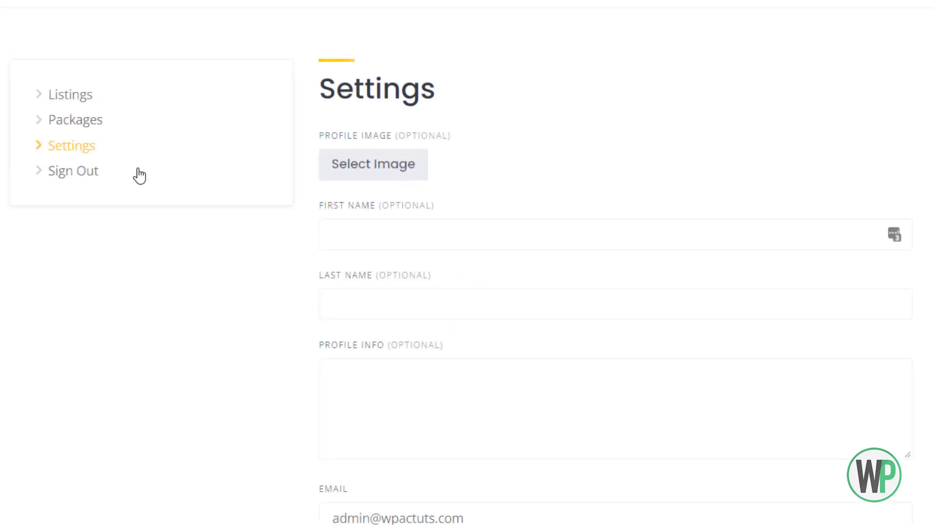
pyautogui.click(378, 177)
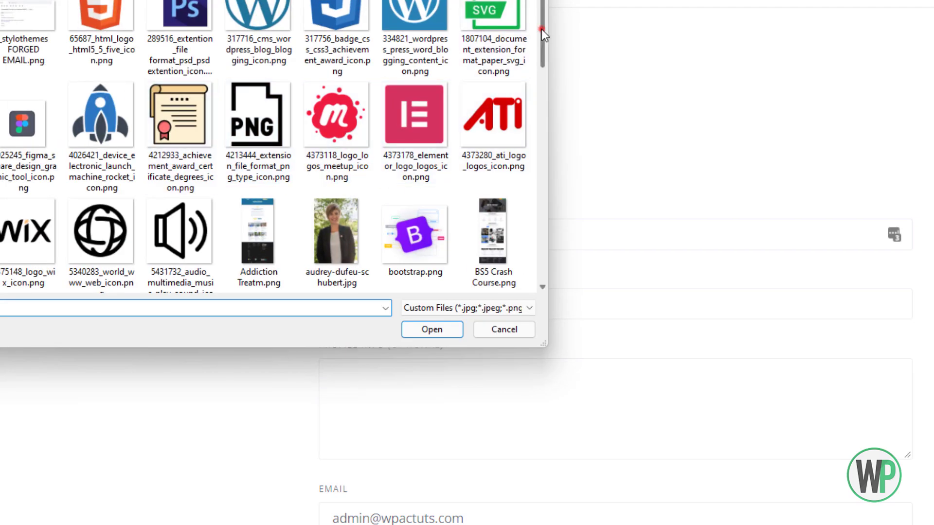
pyautogui.moveTo(541, 29); pyautogui.dragTo(520, 13)
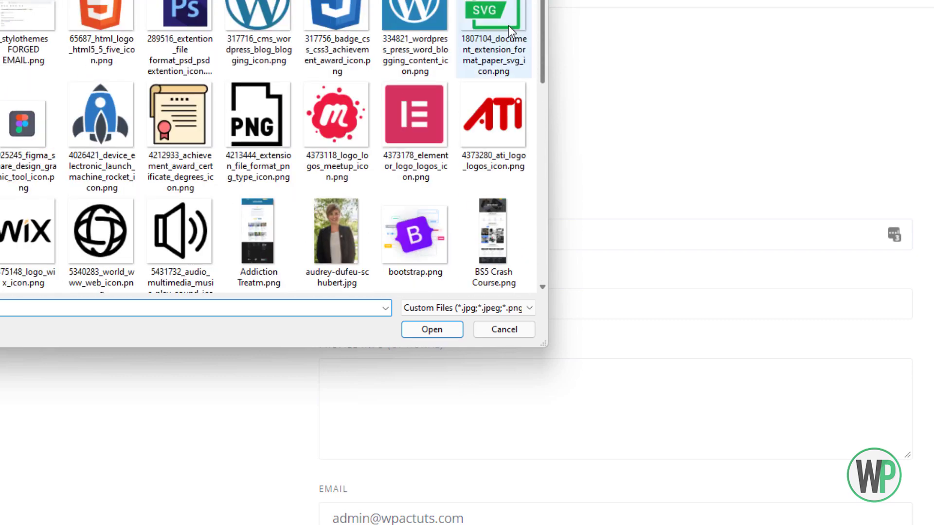
pyautogui.doubleClick(110, 256)
pyautogui.click(386, 238)
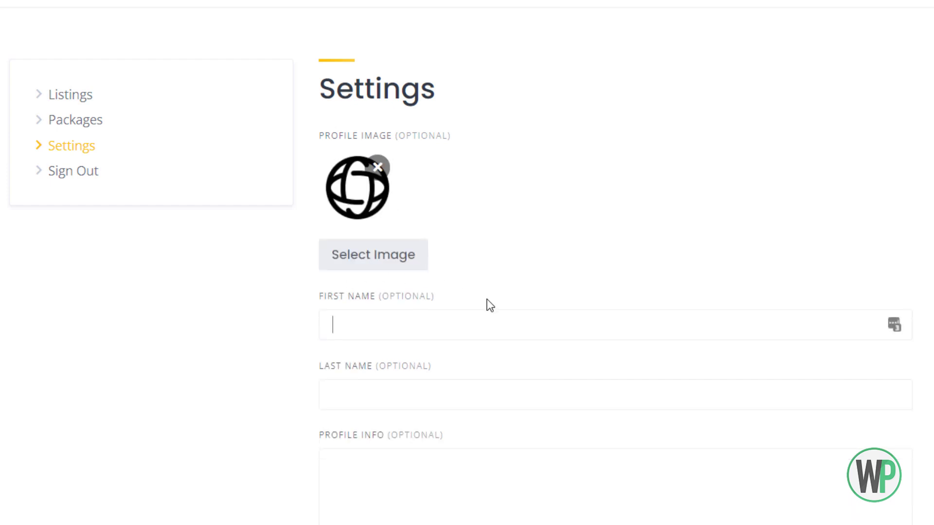
pyautogui.write('Globa')
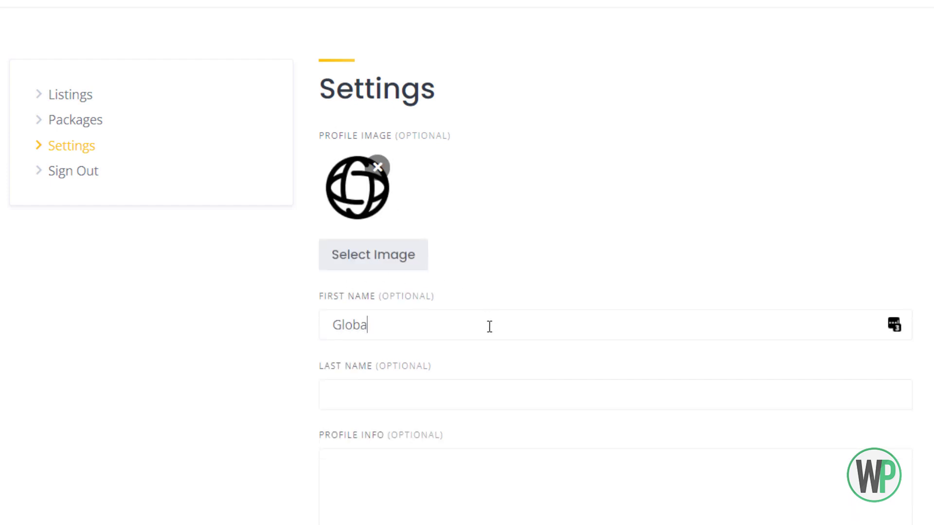
pyautogui.press('BackSpace')
pyautogui.press('BackSpace')
pyautogui.press('BackSpace')
pyautogui.press('BackSpace')
pyautogui.press('BackSpace')
# Remove the globe image and confirm a different profile photo instead.
pyautogui.scroll(-1, 379, 176)
pyautogui.scroll(-1, 384, 168)
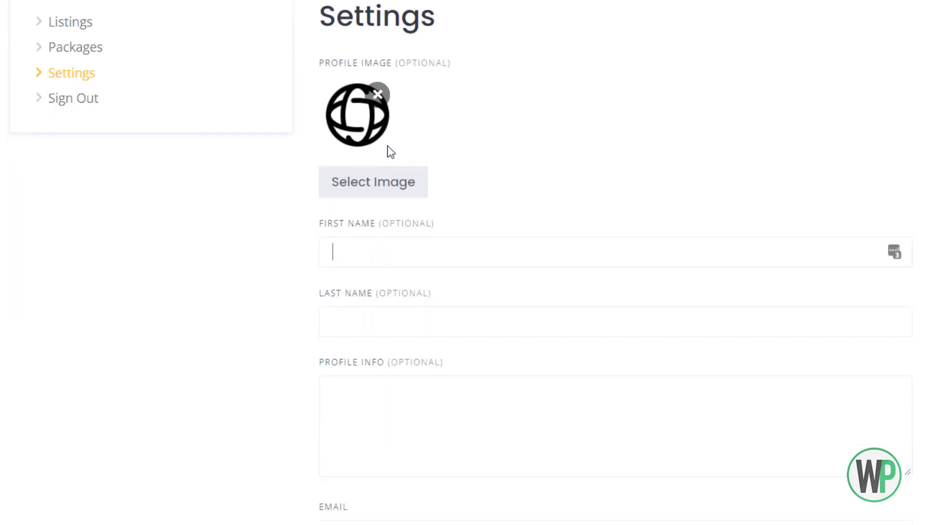
pyautogui.scroll(-3, 389, 148)
pyautogui.scroll(5, 392, 143)
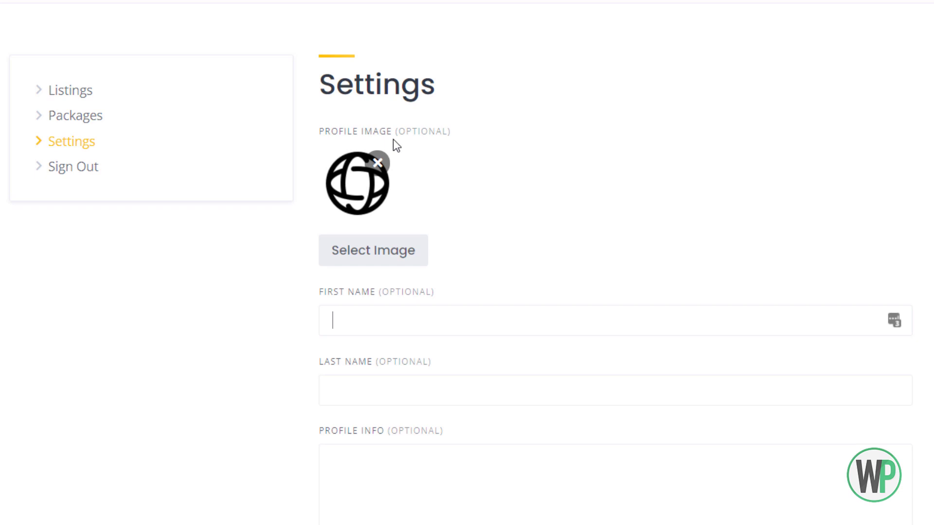
pyautogui.click(379, 163)
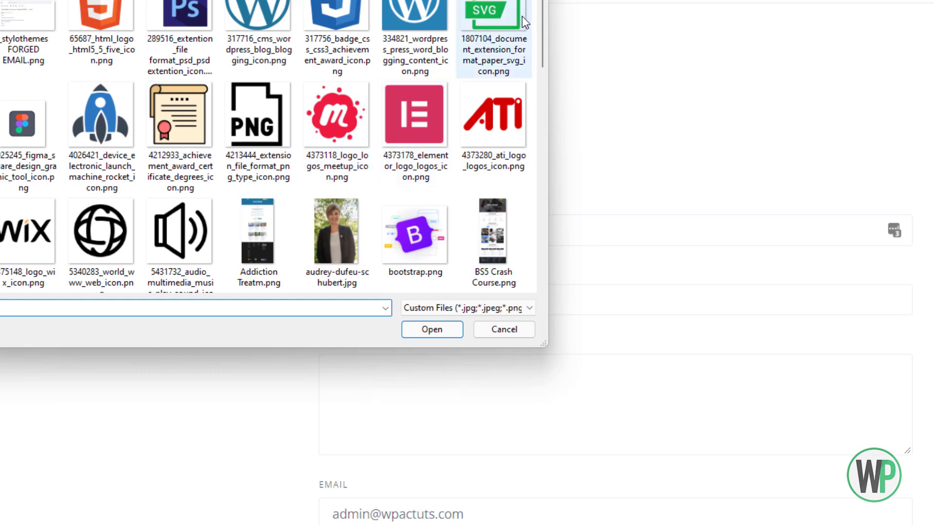
pyautogui.scroll(-1, 543, 29)
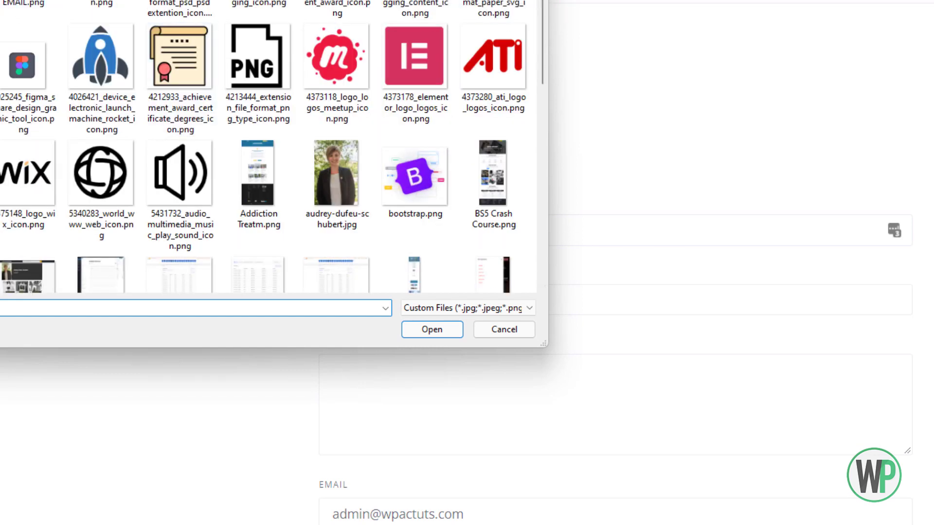
pyautogui.press('Return')
# Enter the first and last name and profile info 'Professional Web Developer', then save.
pyautogui.click(389, 233)
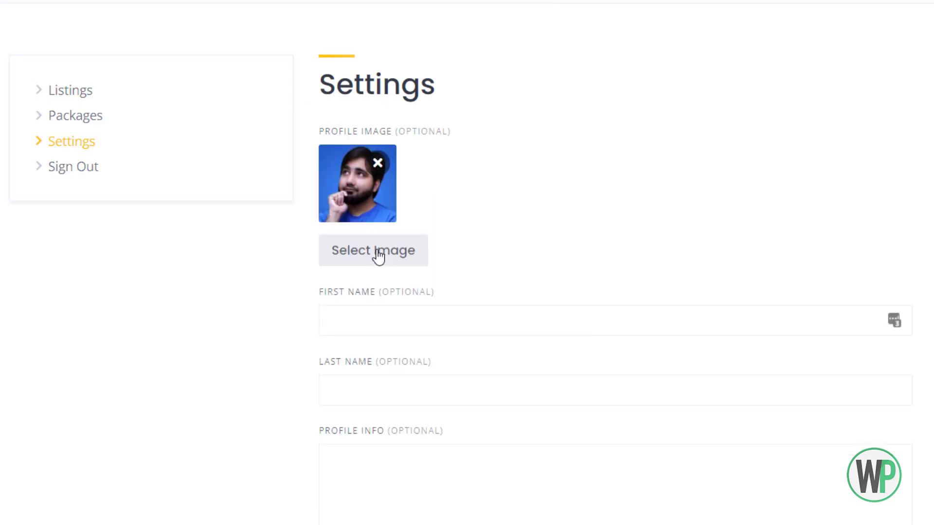
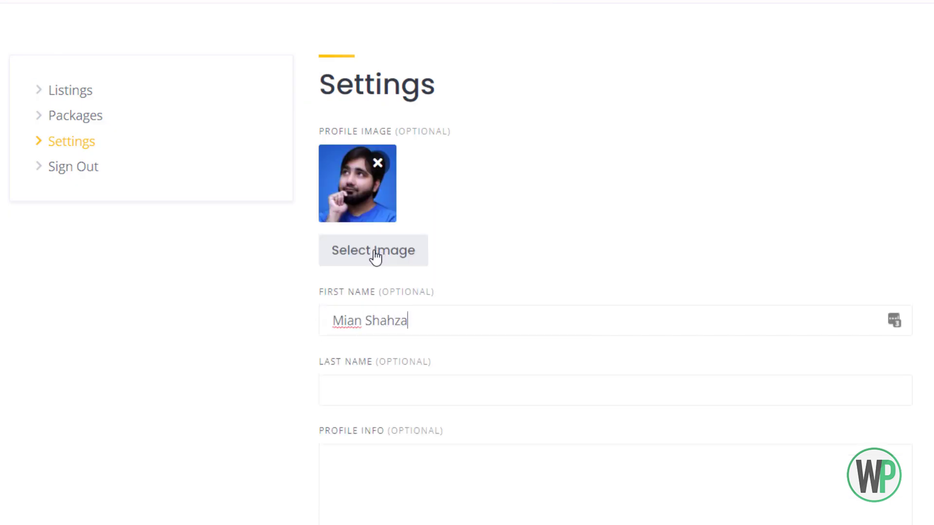
pyautogui.press('Tab')
pyautogui.scroll(-4, 399, 265)
pyautogui.click(502, 298)
pyautogui.write('Pro')
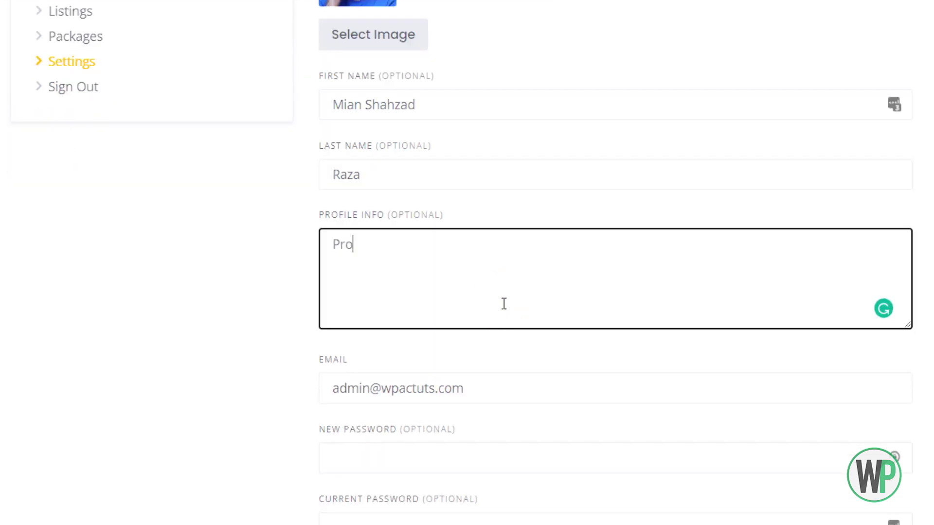
pyautogui.write('fessional Web Developer')
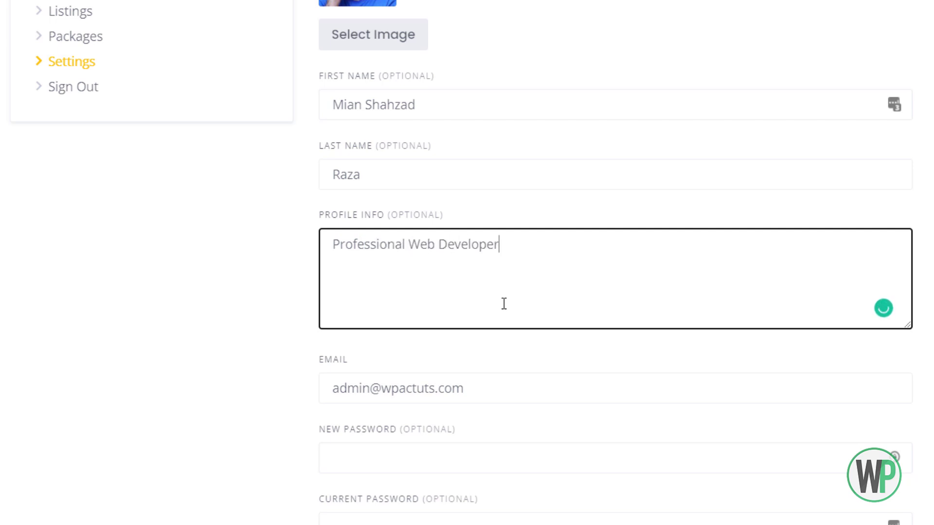
pyautogui.scroll(-1, 504, 304)
pyautogui.click(378, 512)
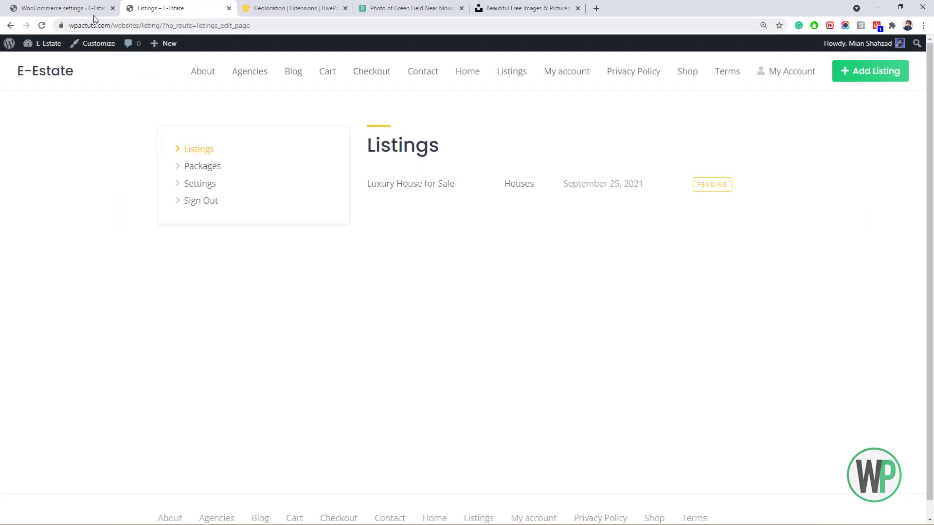
# View the site's public Listings page, then open the admin Listings table with the pending house.
pyautogui.click(90, 6)
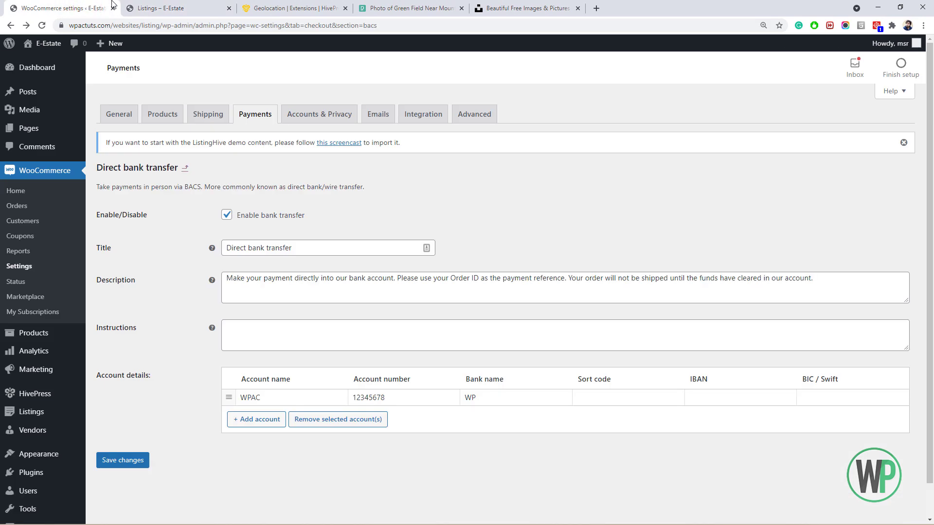
pyautogui.click(152, 6)
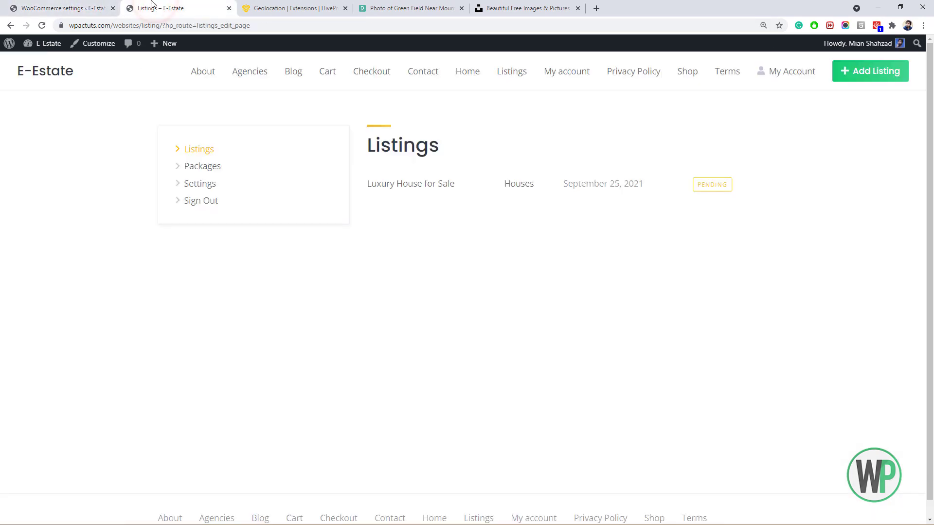
pyautogui.click(510, 71)
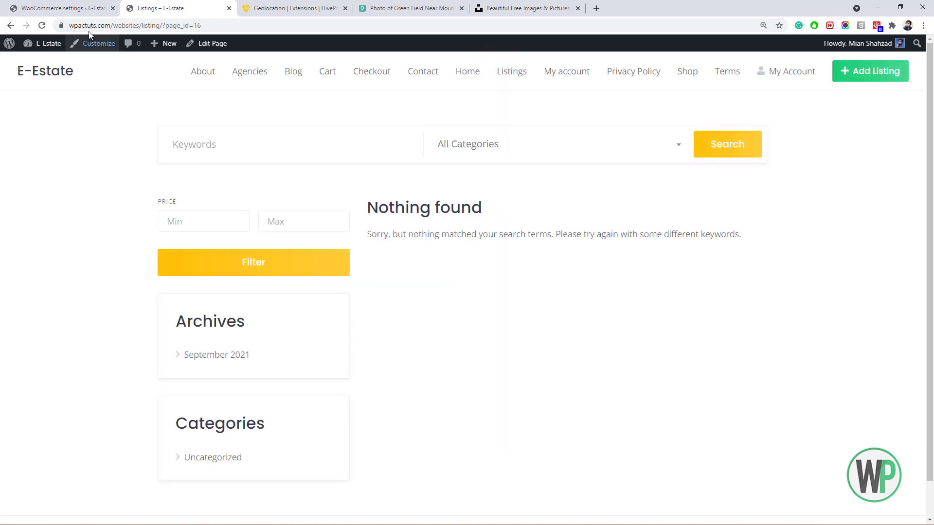
pyautogui.click(76, 7)
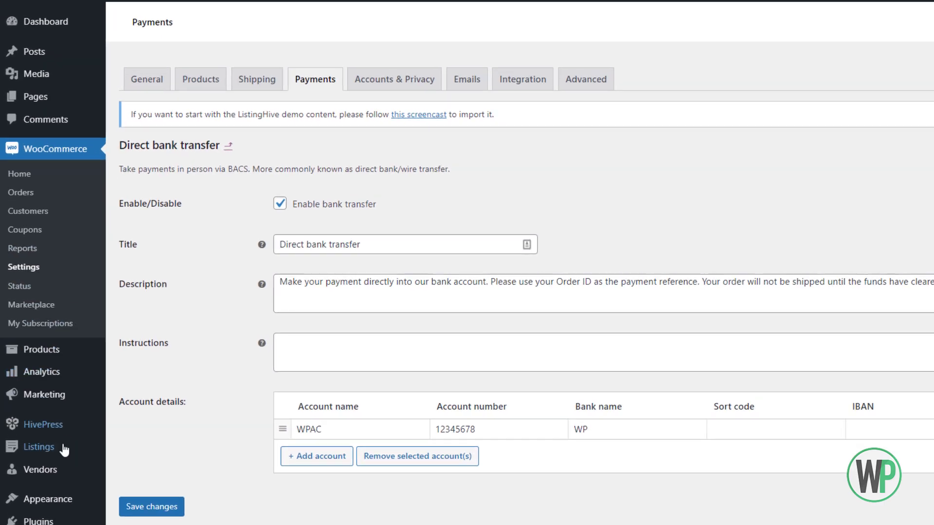
pyautogui.click(53, 417)
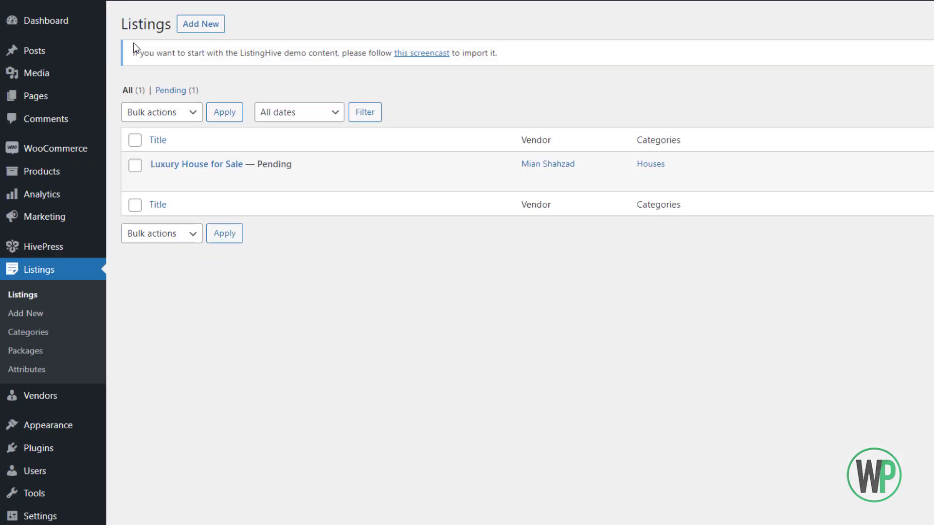
# Filter to pending listings and select them, leaving the bulk actions unapplied.
pyautogui.click(169, 93)
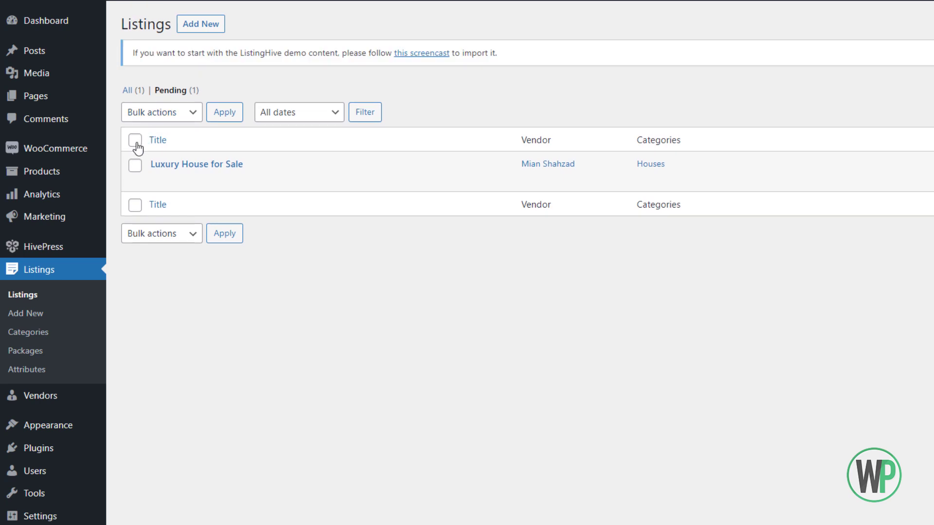
pyautogui.click(135, 141)
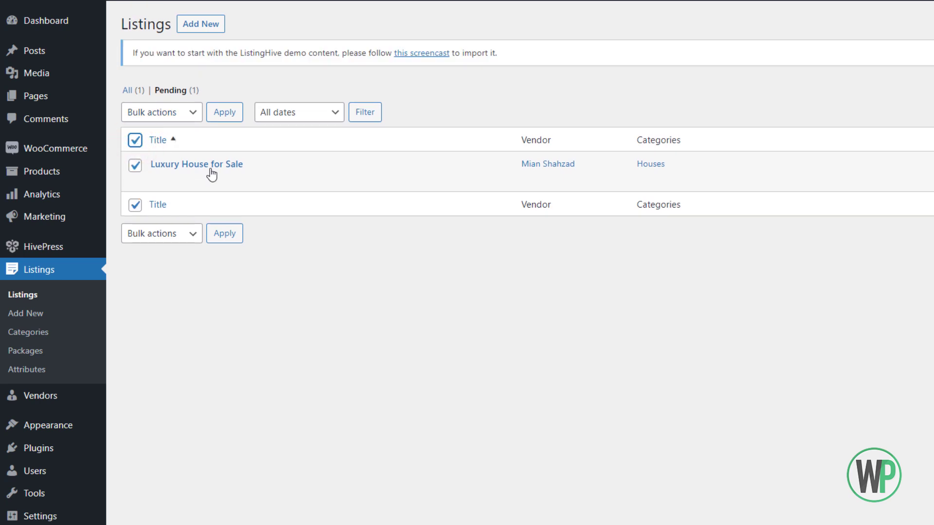
pyautogui.click(165, 115)
pyautogui.click(168, 129)
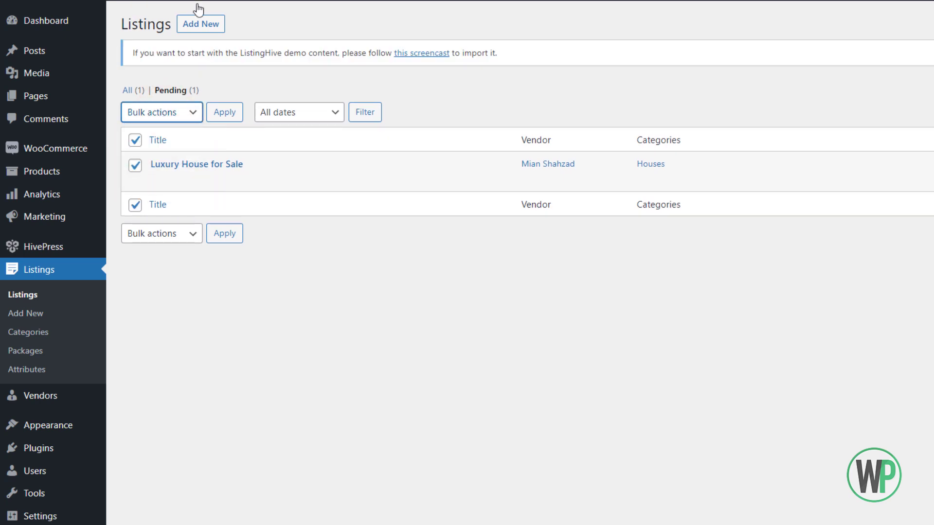
pyautogui.click(167, 112)
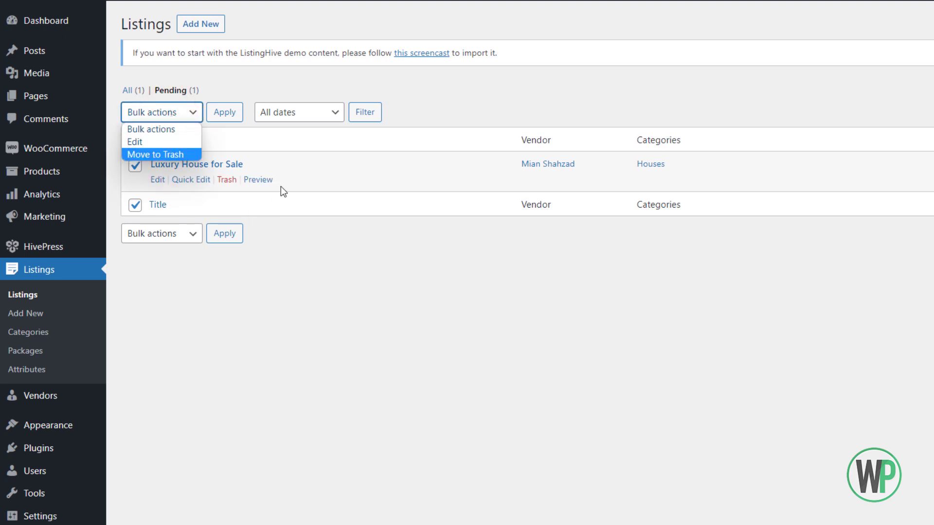
pyautogui.click(281, 174)
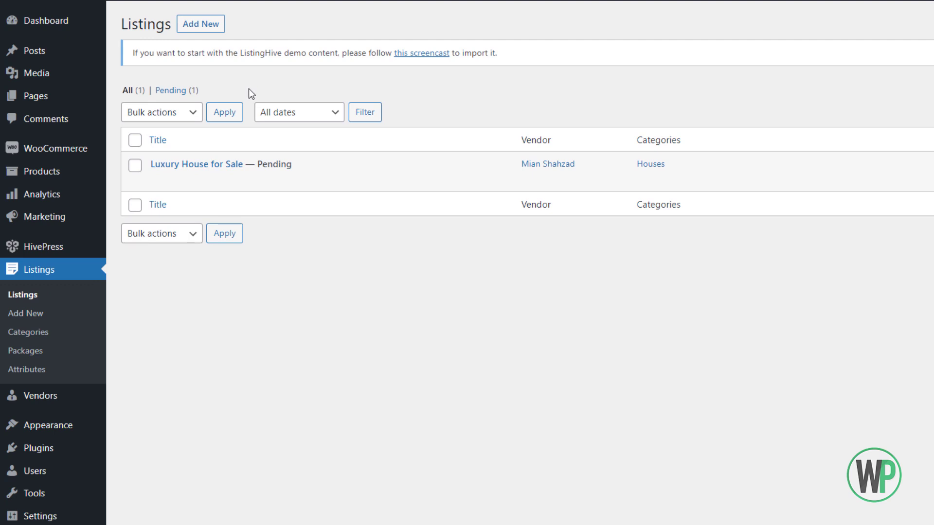
pyautogui.click(192, 112)
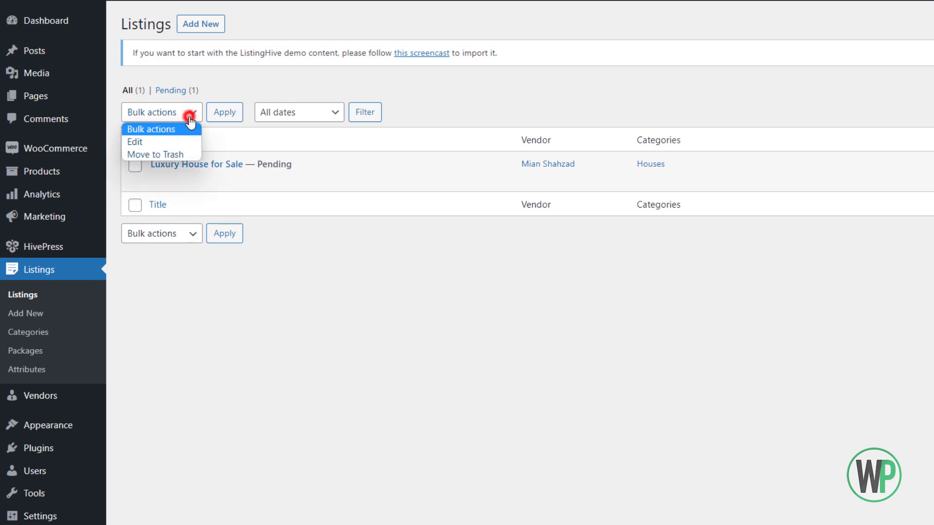
pyautogui.click(235, 65)
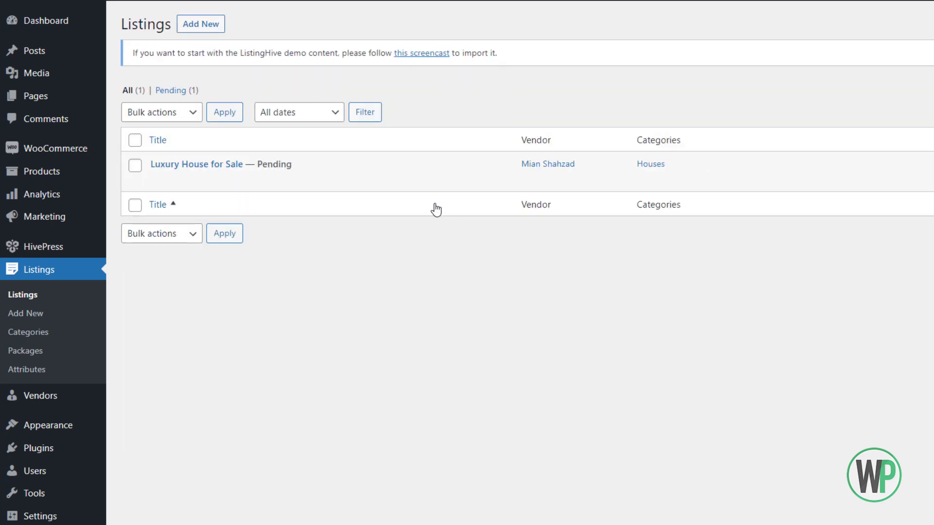
# Quick-edit Luxury House for Sale to set its status to Published.
pyautogui.moveTo(280, 189)
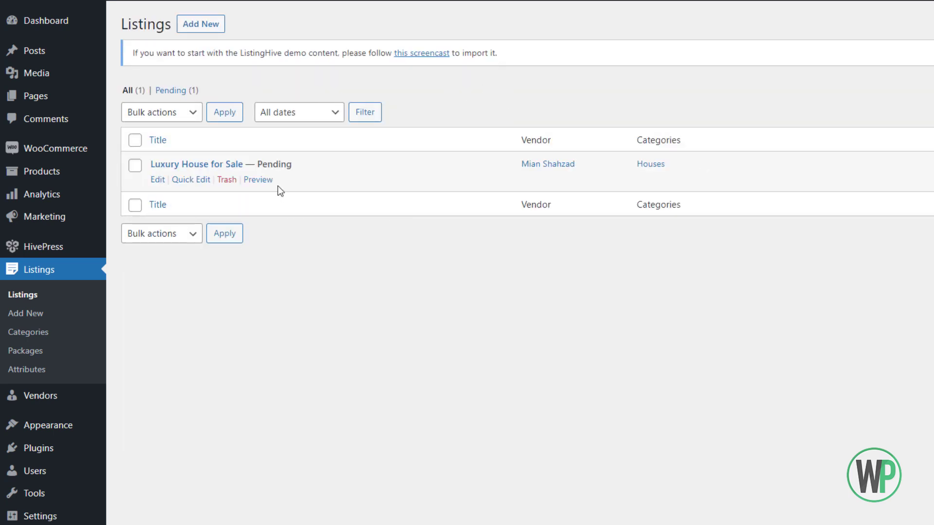
pyautogui.click(181, 180)
pyautogui.click(824, 165)
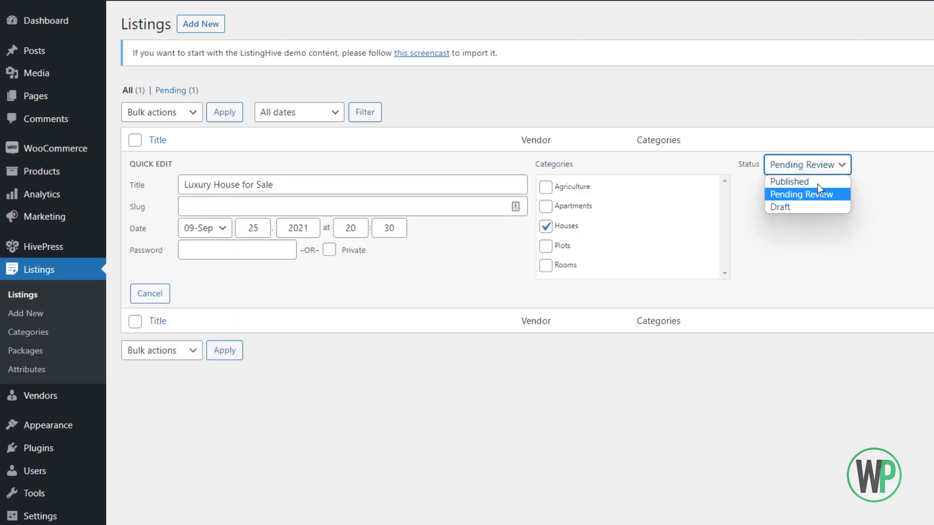
pyautogui.click(818, 183)
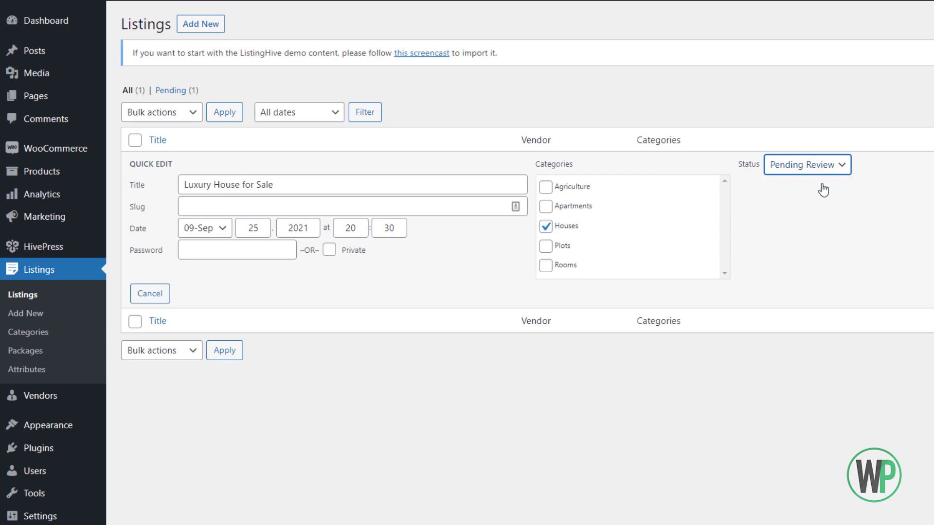
pyautogui.click(918, 291)
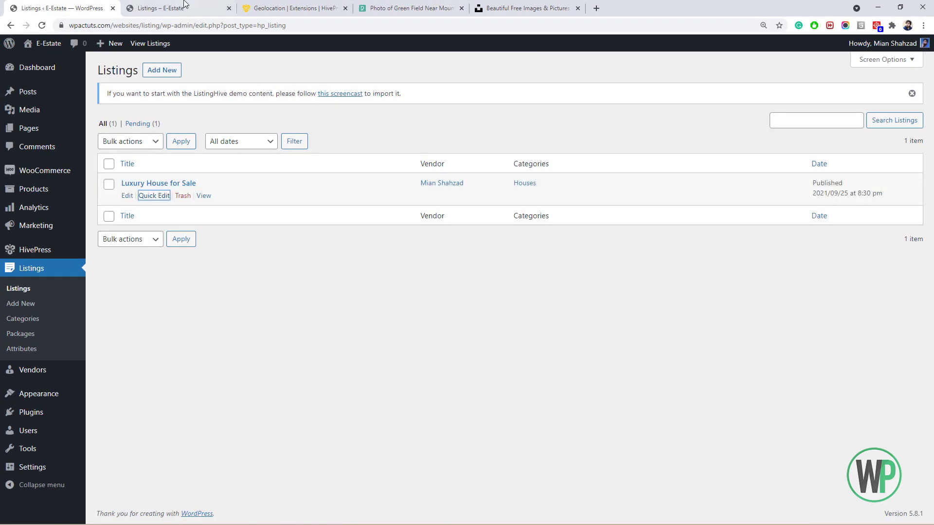
pyautogui.click(161, 9)
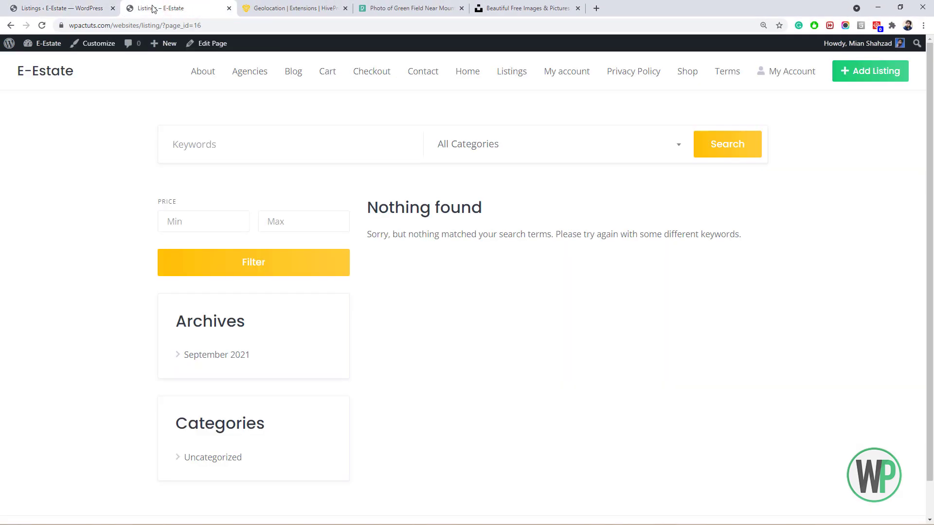
# Reload the listings, highlight the card's 50,000 price and 4 bedrooms, then open Luxury House for Sale.
pyautogui.click(42, 26)
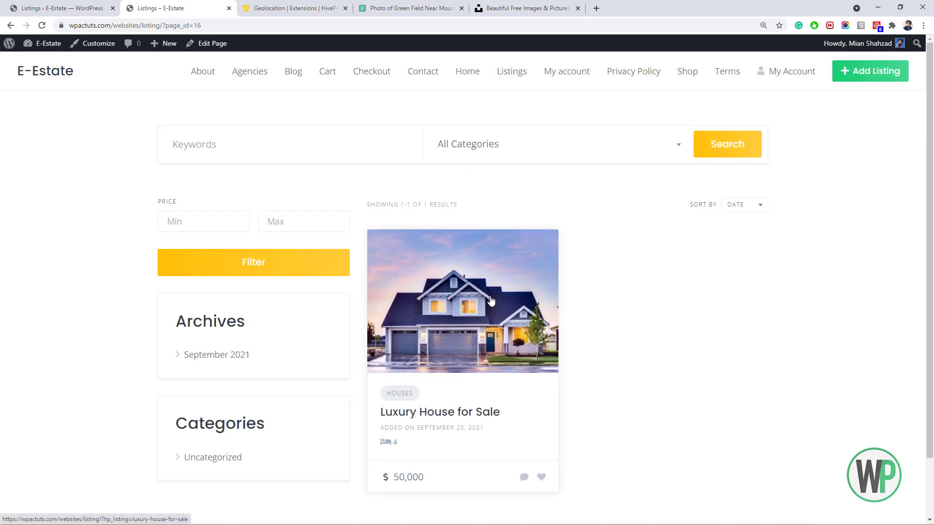
pyautogui.scroll(-1, 503, 285)
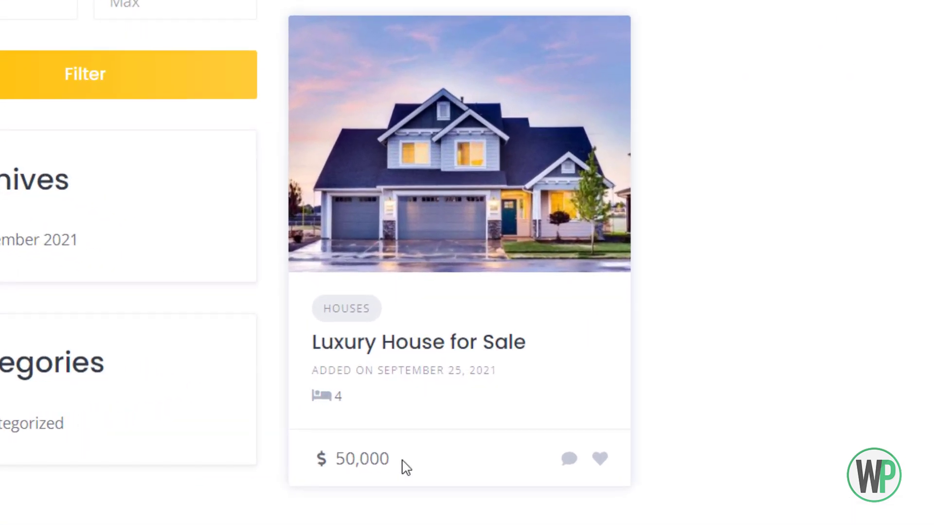
pyautogui.moveTo(402, 462); pyautogui.dragTo(299, 457)
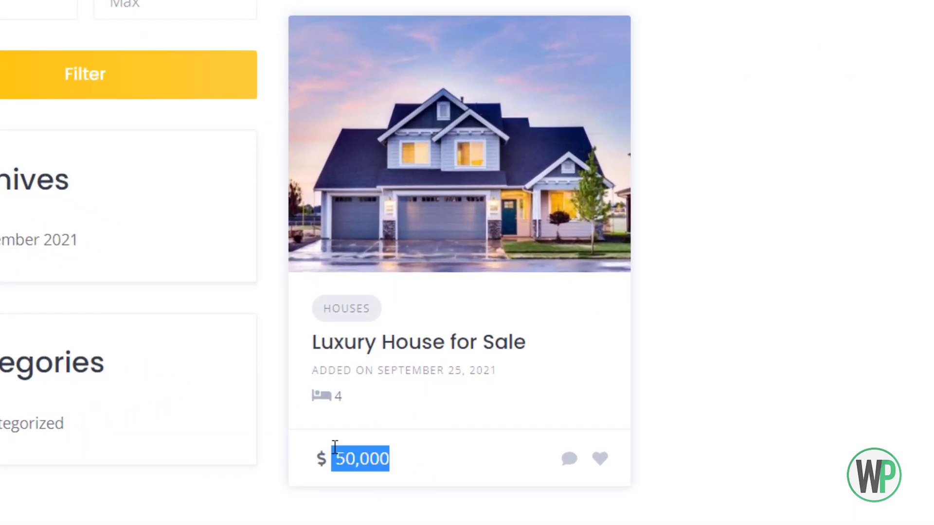
pyautogui.click(405, 459)
pyautogui.moveTo(349, 405); pyautogui.dragTo(312, 405)
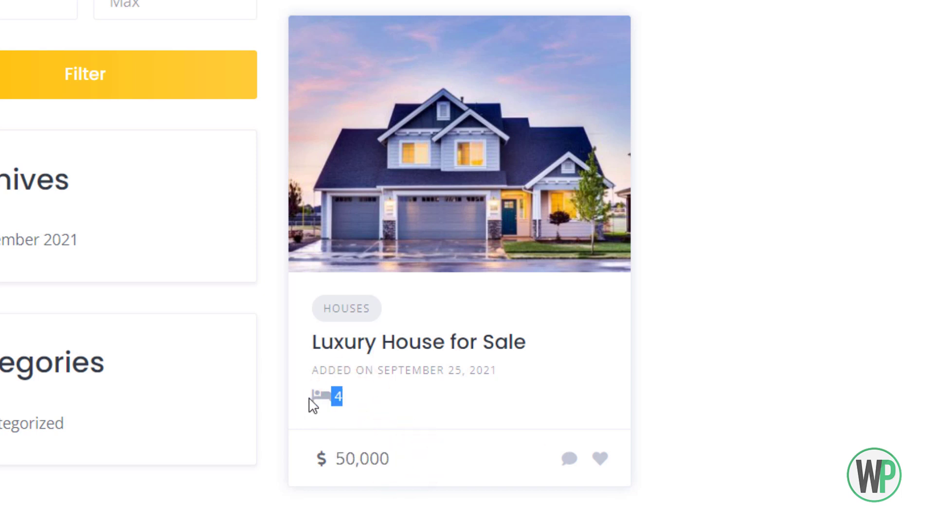
pyautogui.click(346, 402)
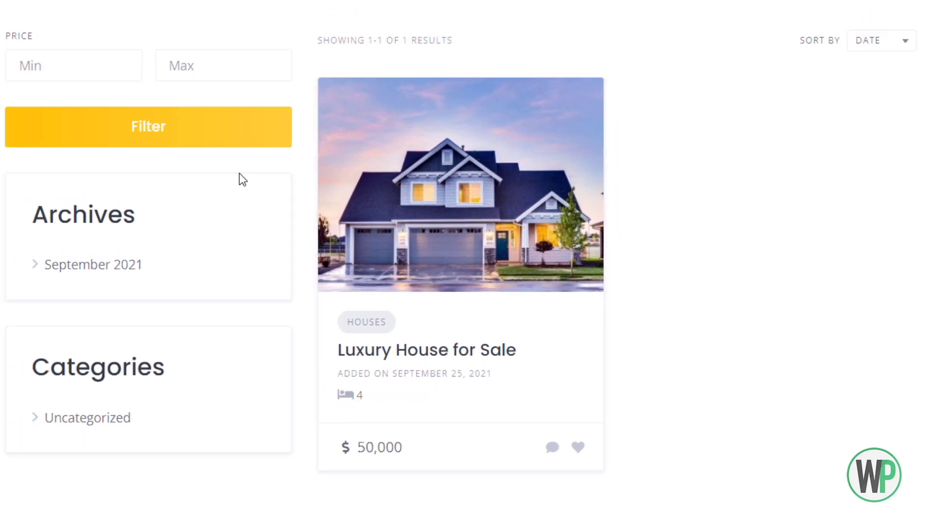
pyautogui.click(439, 151)
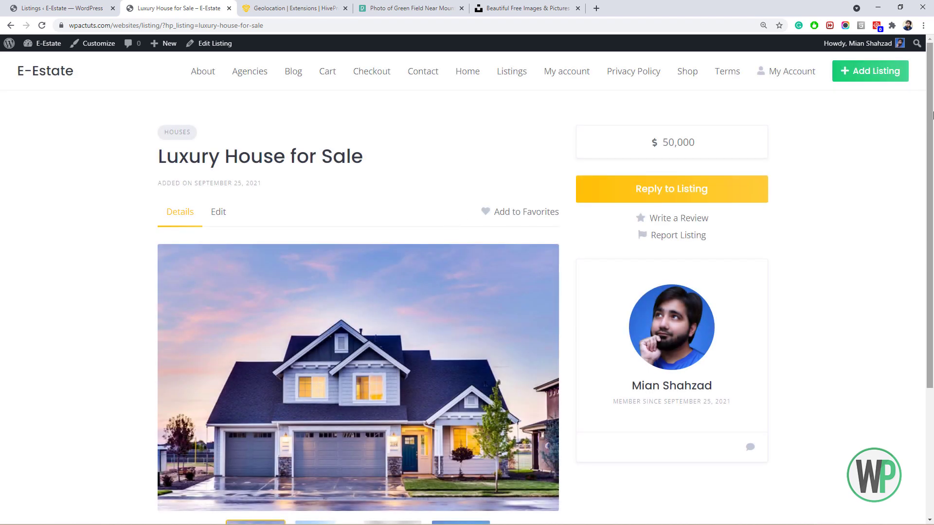
# Review the listing's 50,000 price and 4 bedrooms, then return to the Listings results.
pyautogui.moveTo(658, 141); pyautogui.dragTo(705, 142)
pyautogui.click(664, 155)
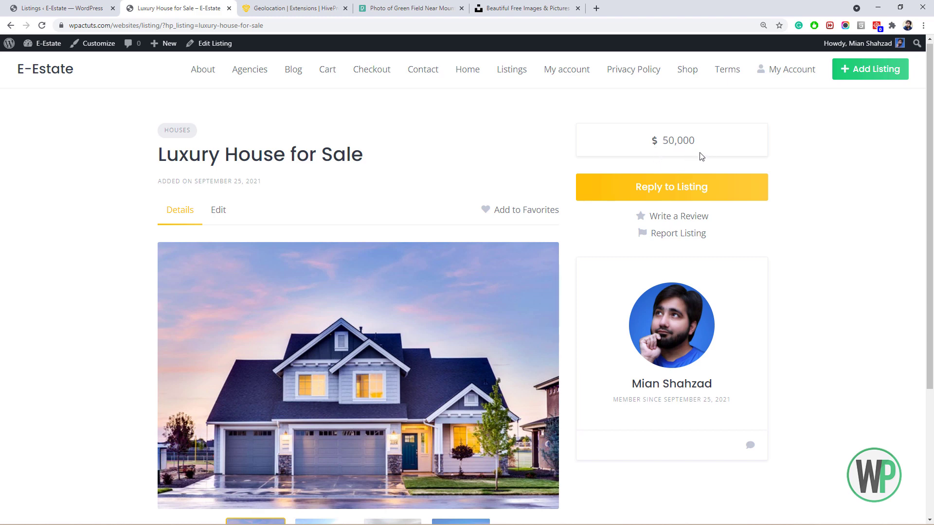
pyautogui.scroll(-3, 494, 233)
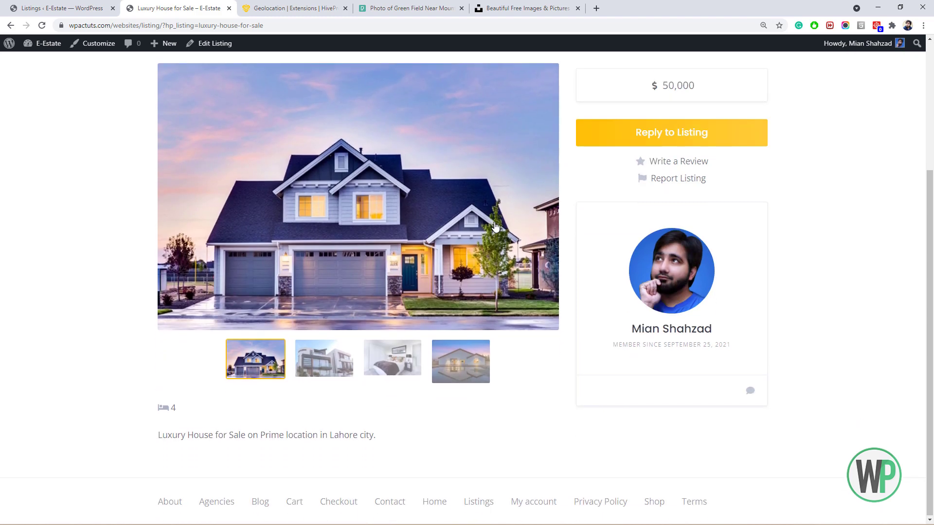
pyautogui.moveTo(181, 412); pyautogui.dragTo(155, 410)
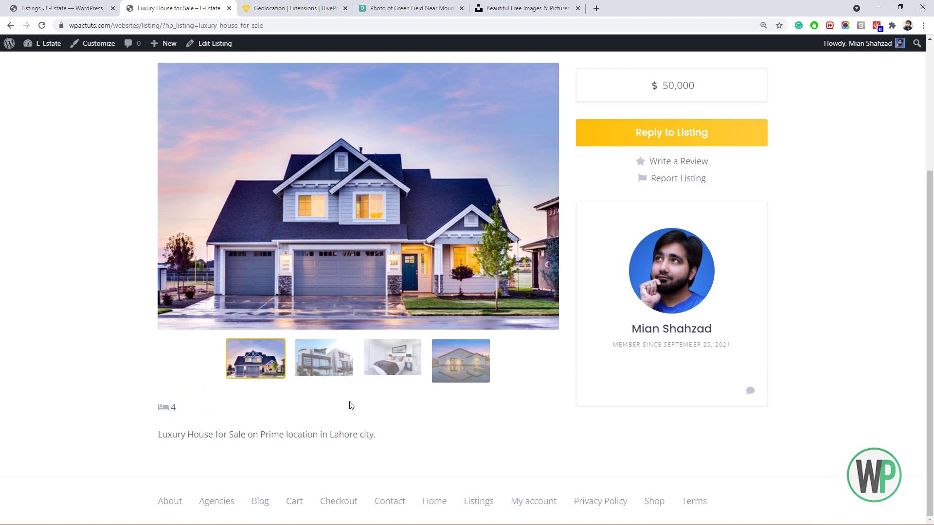
pyautogui.scroll(1, 381, 396)
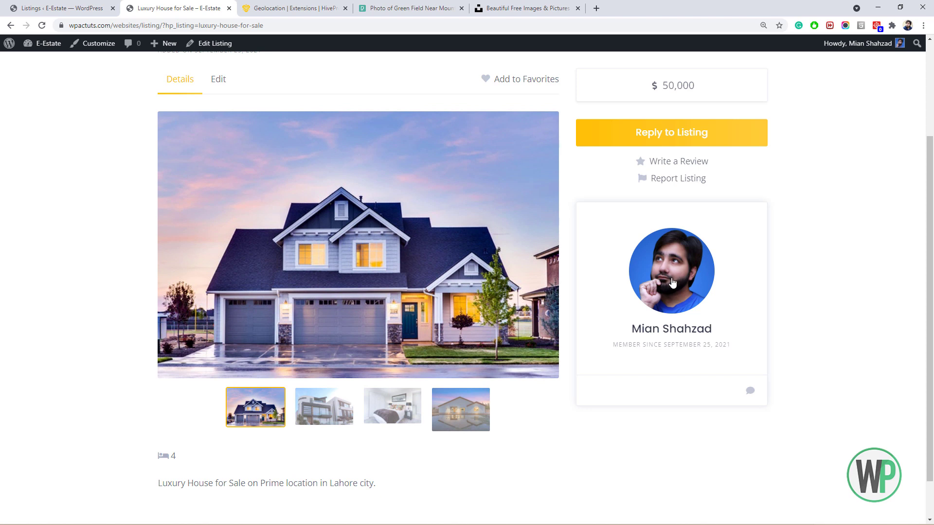
pyautogui.scroll(2, 661, 204)
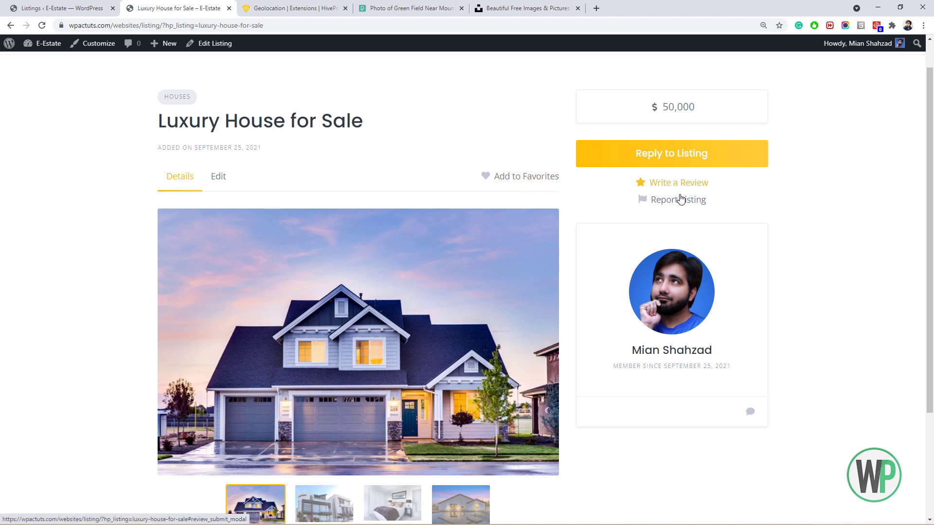
pyautogui.moveTo(930, 198); pyautogui.dragTo(930, 173)
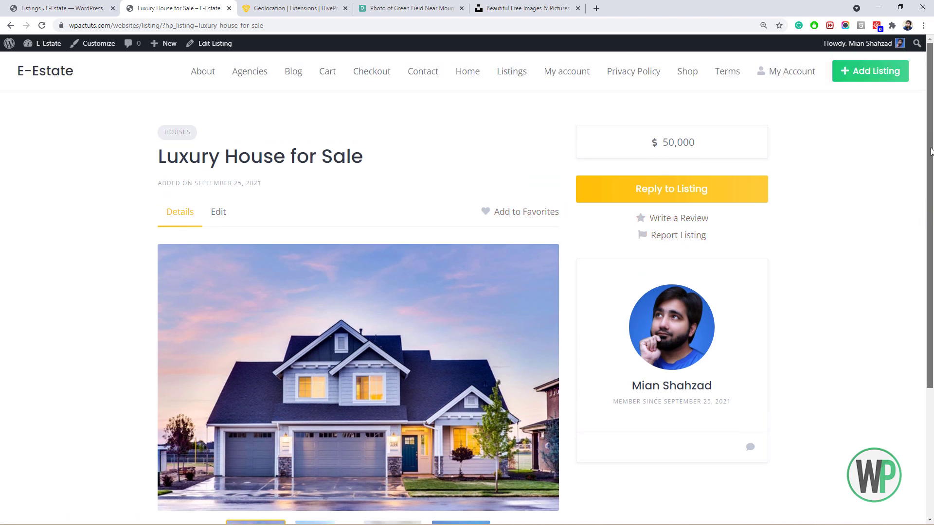
pyautogui.click(501, 73)
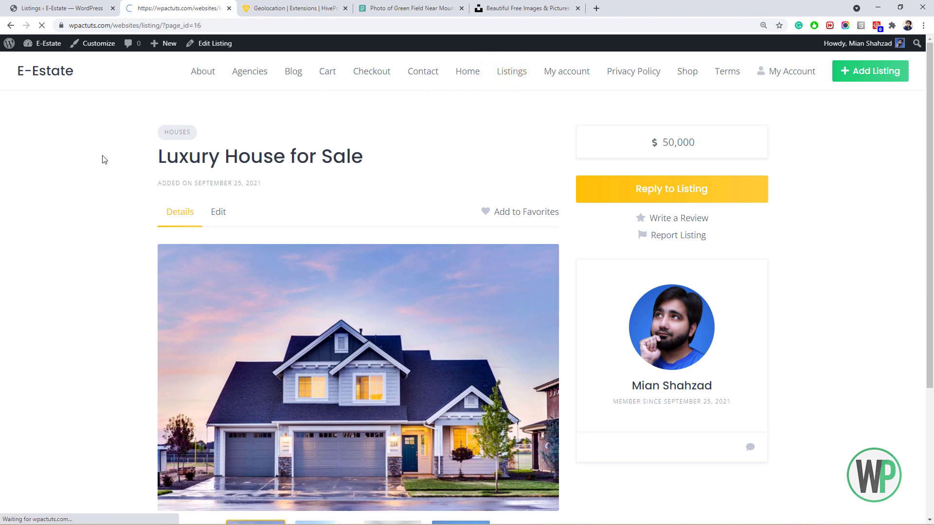
# Try the Min/Max price fields, All Categories dropdown and Keywords search, then return to WordPress admin.
pyautogui.scroll(-1, 100, 156)
pyautogui.click(176, 173)
pyautogui.press('Tab')
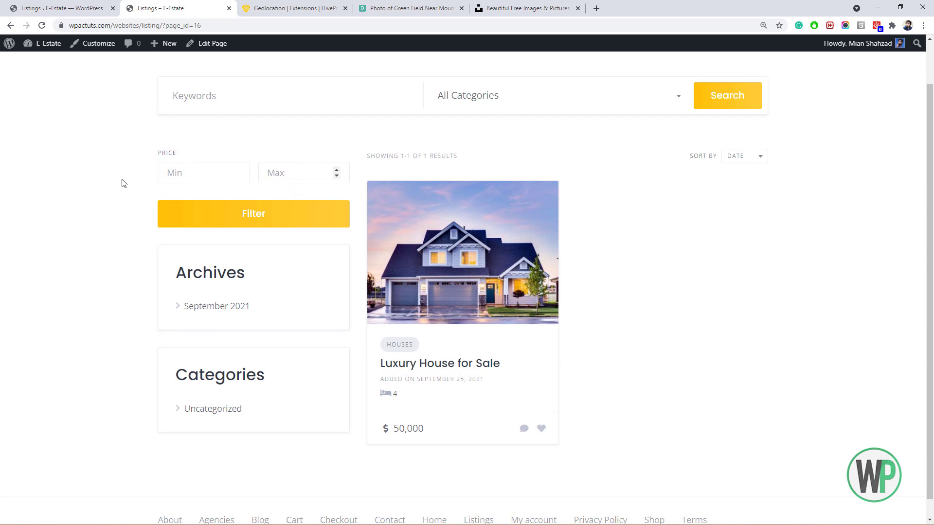
pyautogui.scroll(1, 387, 118)
pyautogui.click(522, 143)
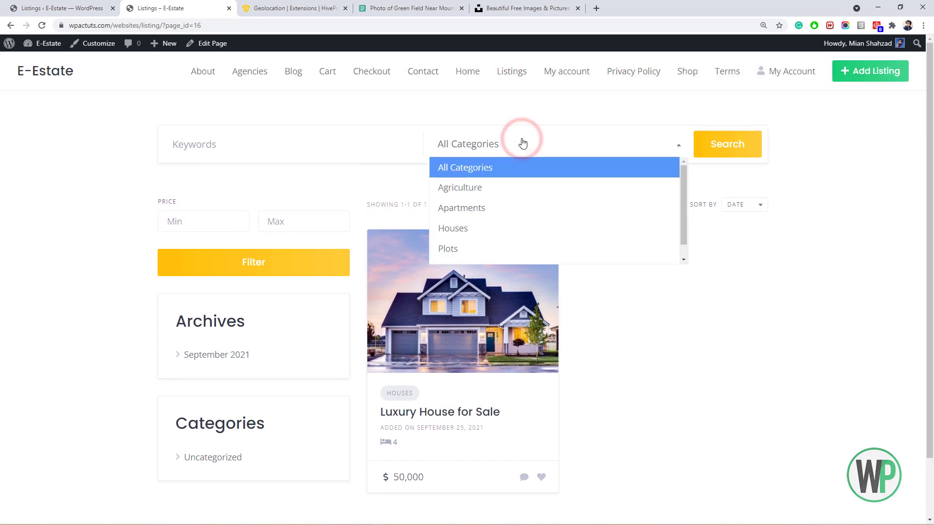
pyautogui.moveTo(683, 169); pyautogui.dragTo(684, 200)
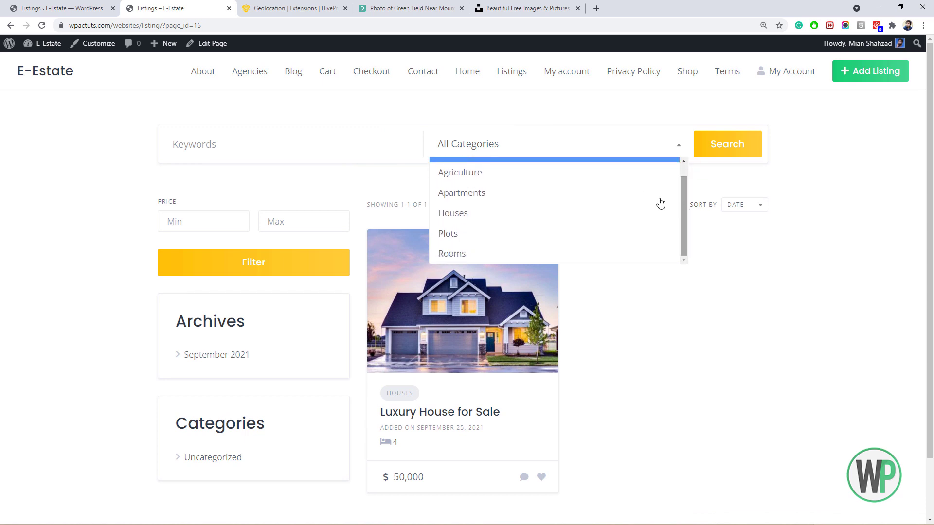
pyautogui.click(323, 142)
pyautogui.scroll(-2, 588, 164)
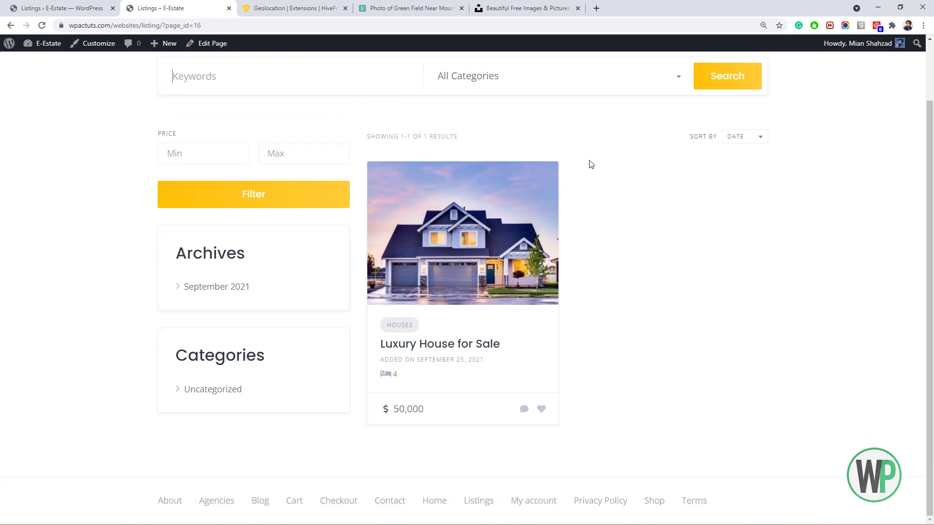
pyautogui.scroll(2, 582, 160)
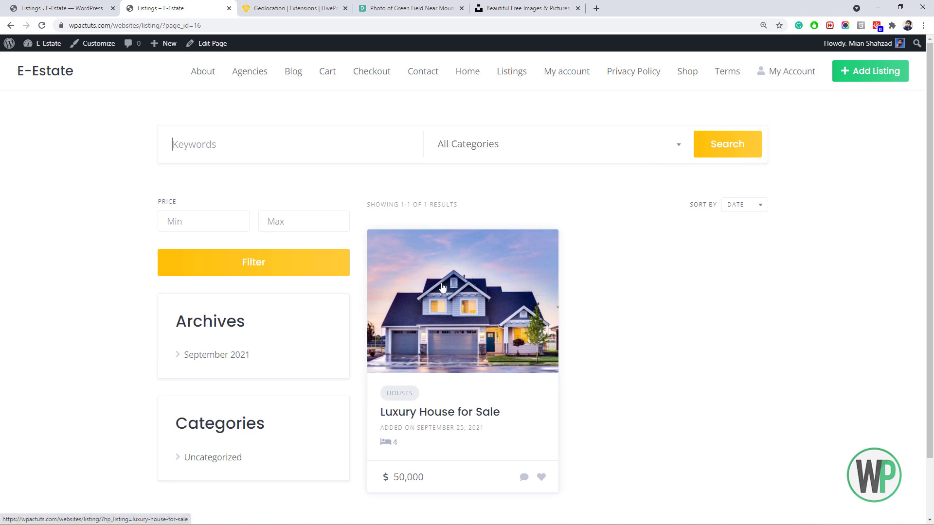
pyautogui.click(40, 6)
# Inspect the Bedrooms and Price attributes, then reopen the Luxury House for Sale page.
pyautogui.click(63, 350)
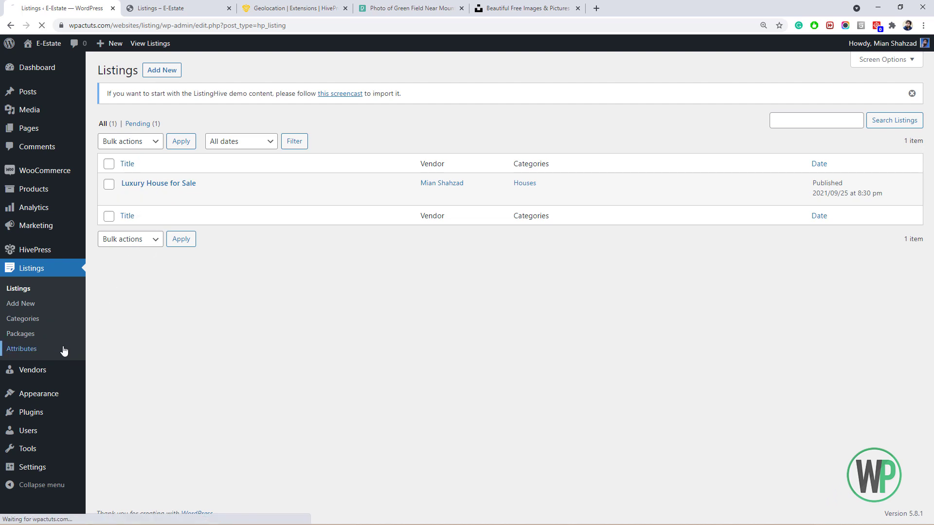
pyautogui.moveTo(223, 162)
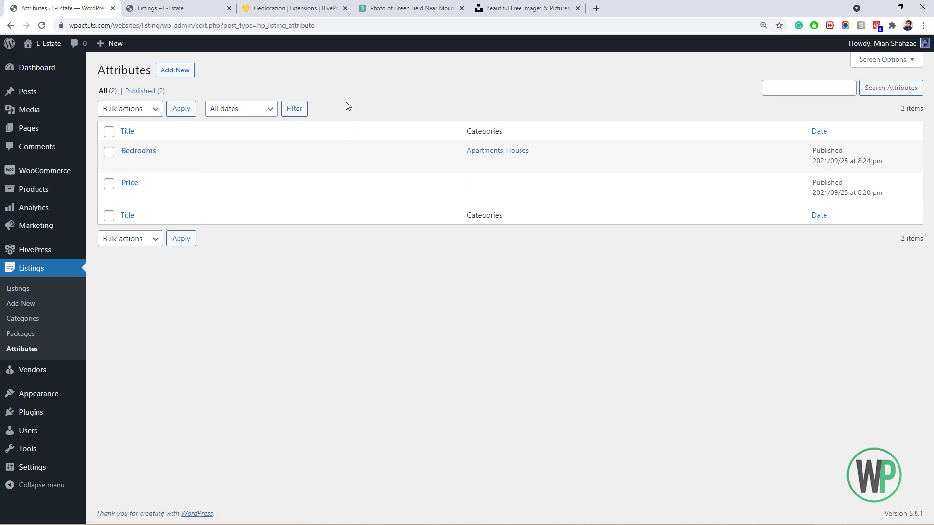
pyautogui.click(228, 6)
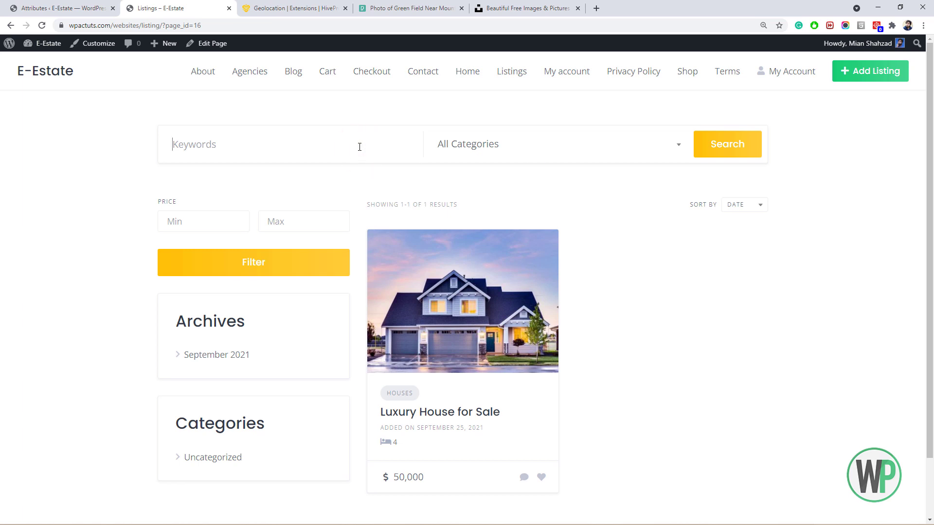
pyautogui.click(467, 275)
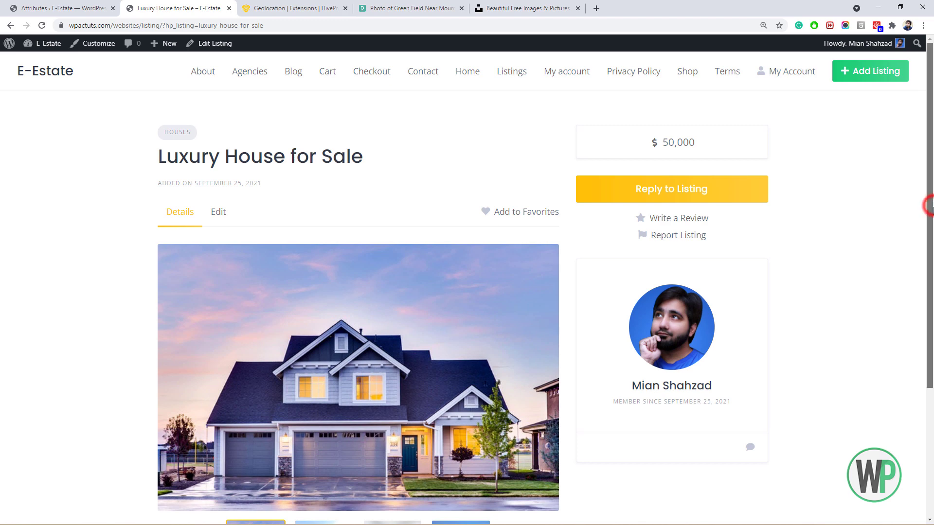
pyautogui.scroll(-4, 924, 202)
# Follow the Geolocation docs' Google Maps tutorial to Creating a New Project and open Google Cloud Platform.
pyautogui.scroll(2, 924, 202)
pyautogui.click(331, 8)
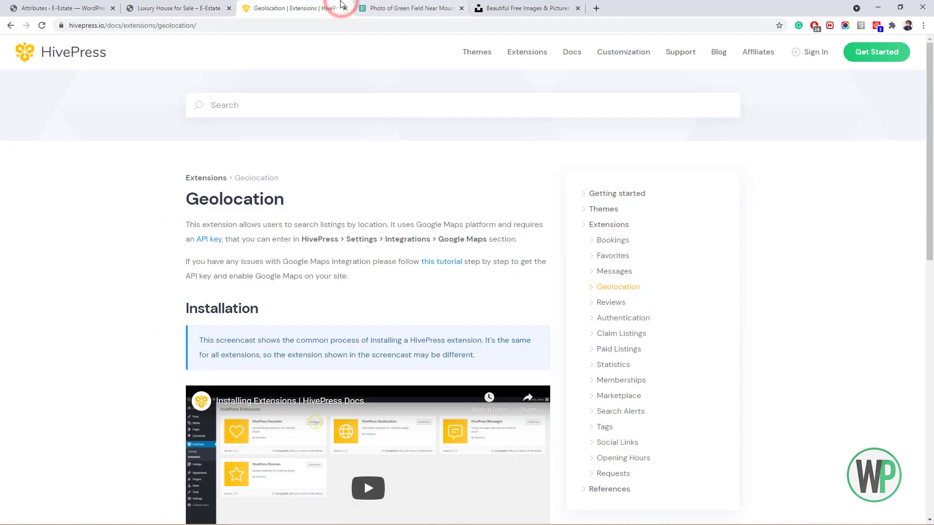
pyautogui.click(457, 263)
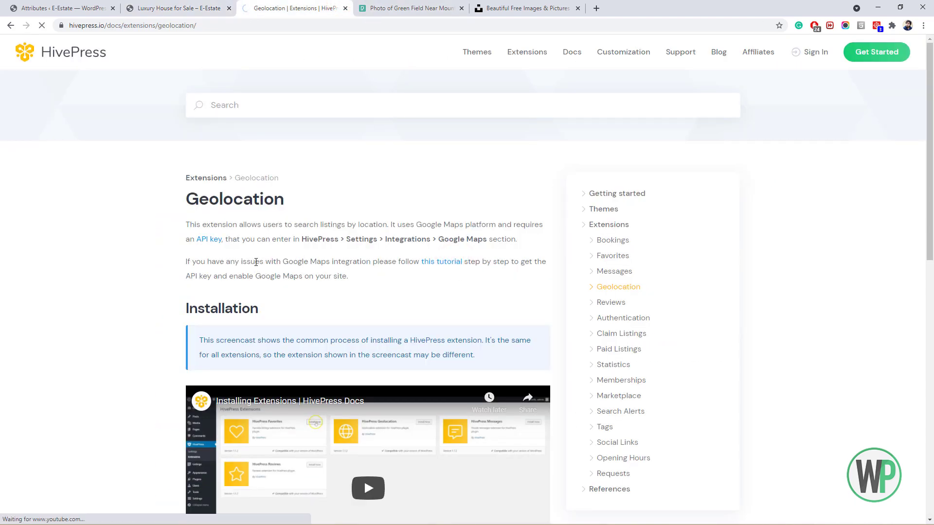
pyautogui.scroll(-8, 265, 248)
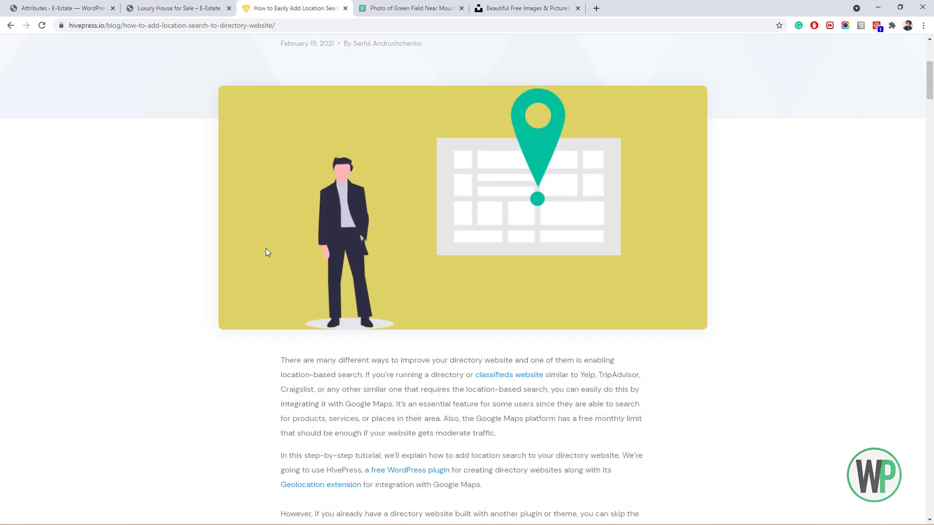
pyautogui.scroll(-5, 271, 249)
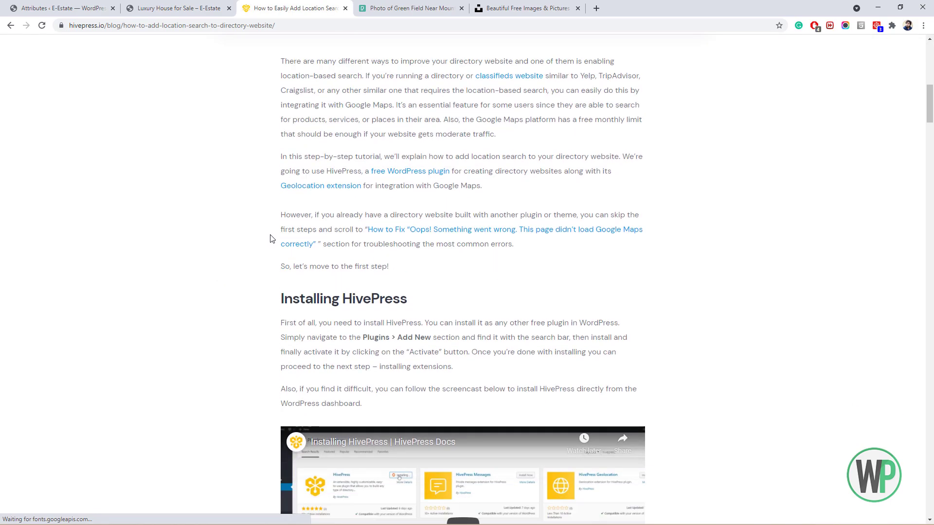
pyautogui.scroll(-13, 271, 238)
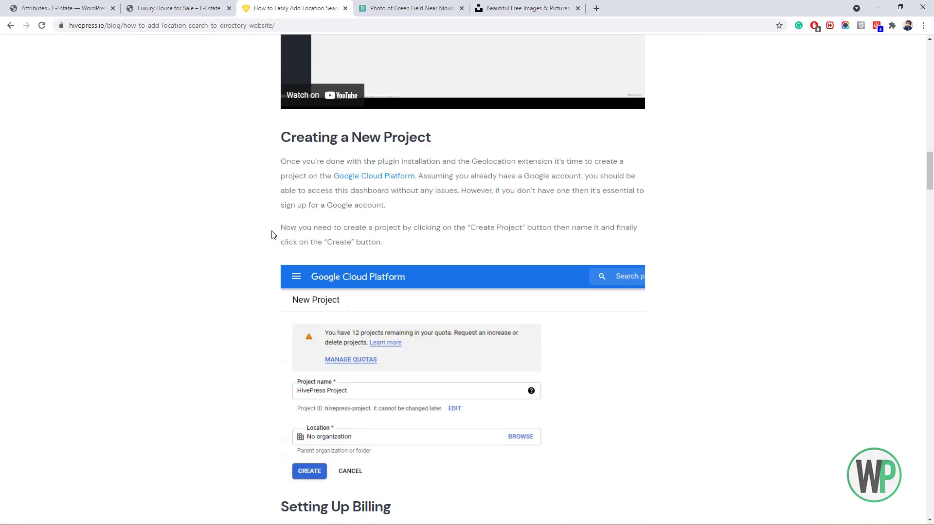
pyautogui.click(393, 178)
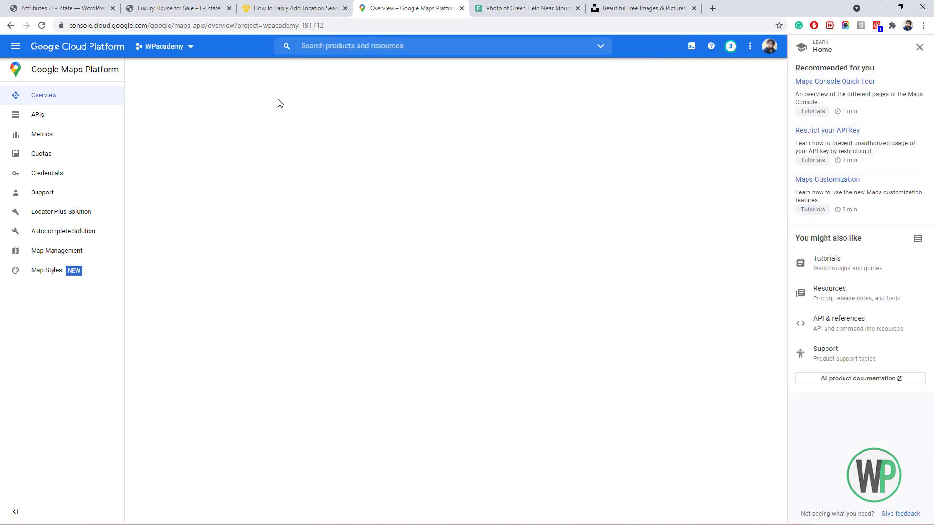
# Copy the first Maps API key from Google Cloud Console's Credentials page.
pyautogui.click(287, 8)
pyautogui.scroll(-7, 316, 195)
pyautogui.scroll(1, 316, 188)
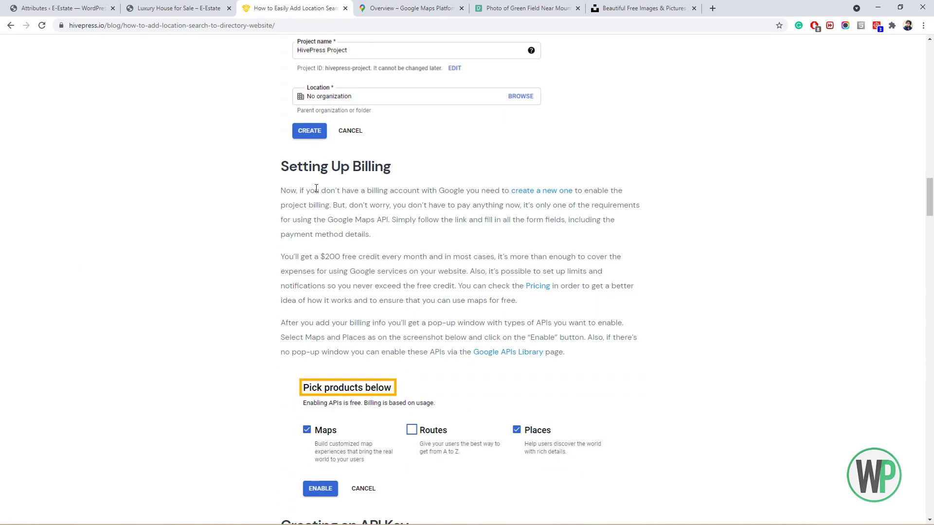
pyautogui.scroll(-5, 335, 166)
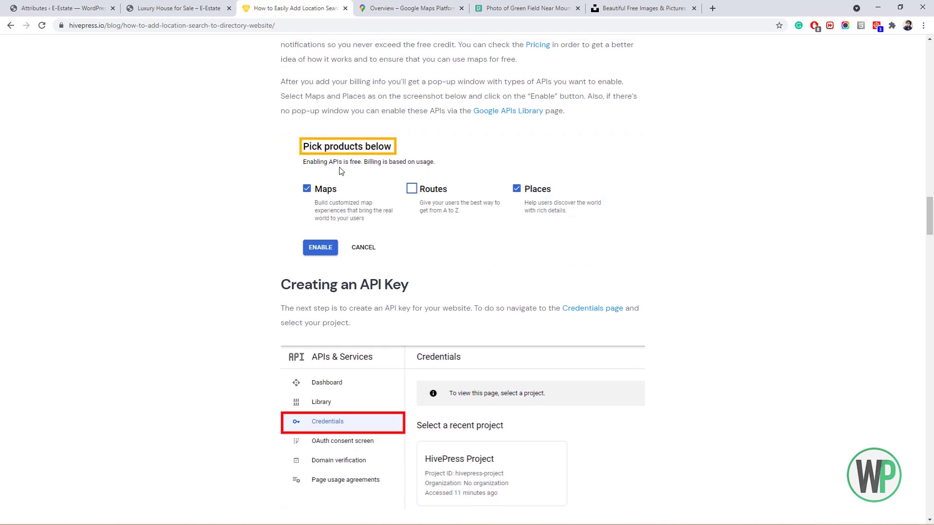
pyautogui.scroll(1, 335, 166)
pyautogui.click(396, 8)
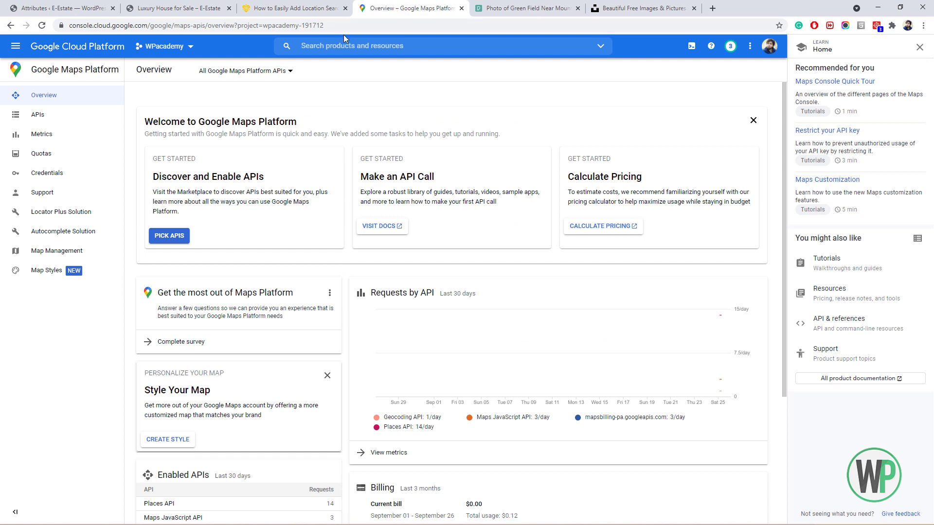
pyautogui.click(79, 179)
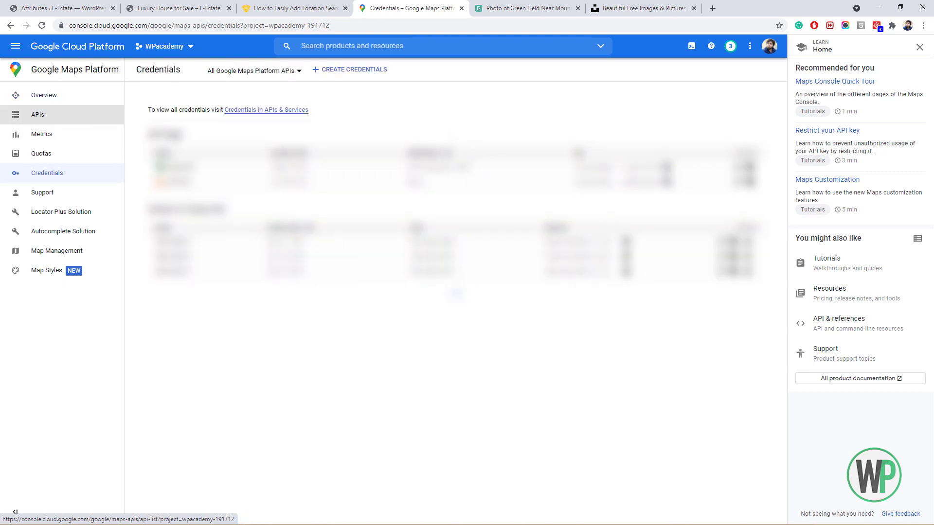
pyautogui.click(666, 167)
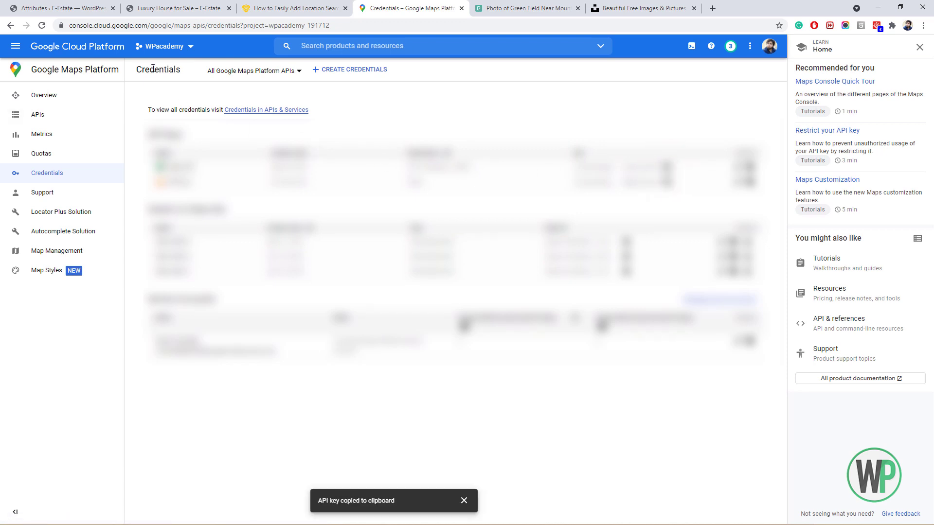
pyautogui.click(66, 8)
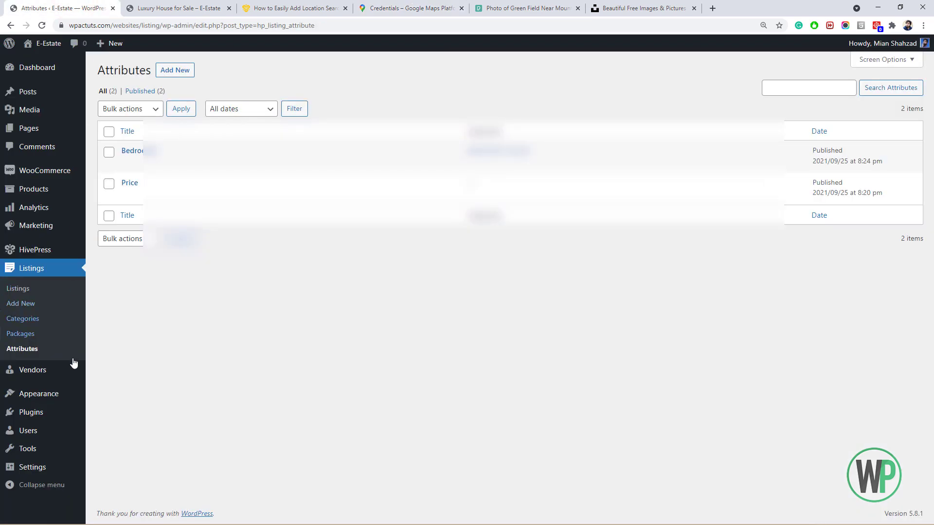
# Paste the copied key into HivePress Integrations' Google Maps API Key field and save.
pyautogui.moveTo(66, 252)
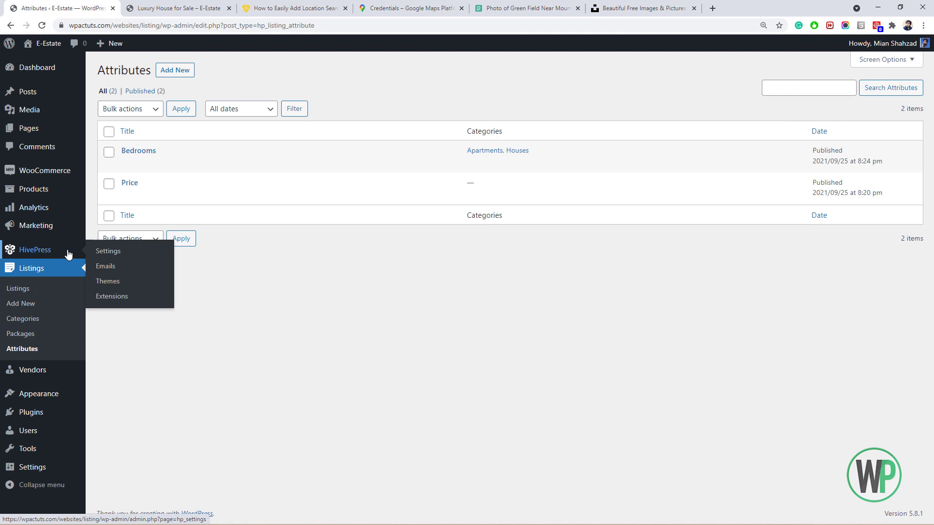
pyautogui.click(121, 251)
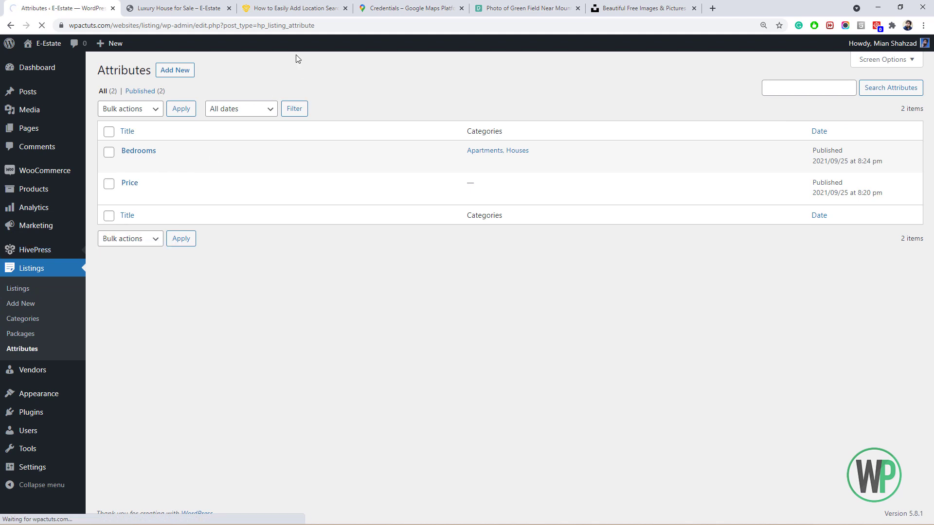
pyautogui.click(335, 99)
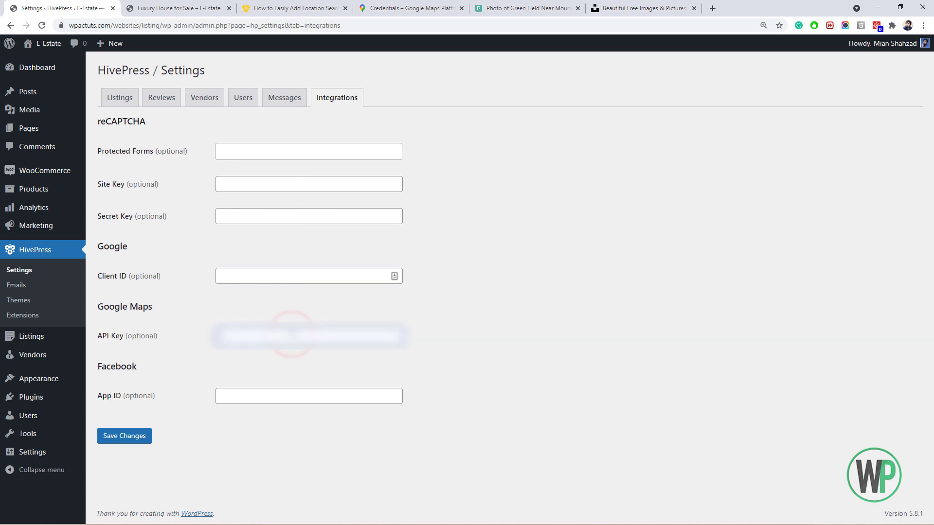
pyautogui.hotkey('ctrl', 'v')
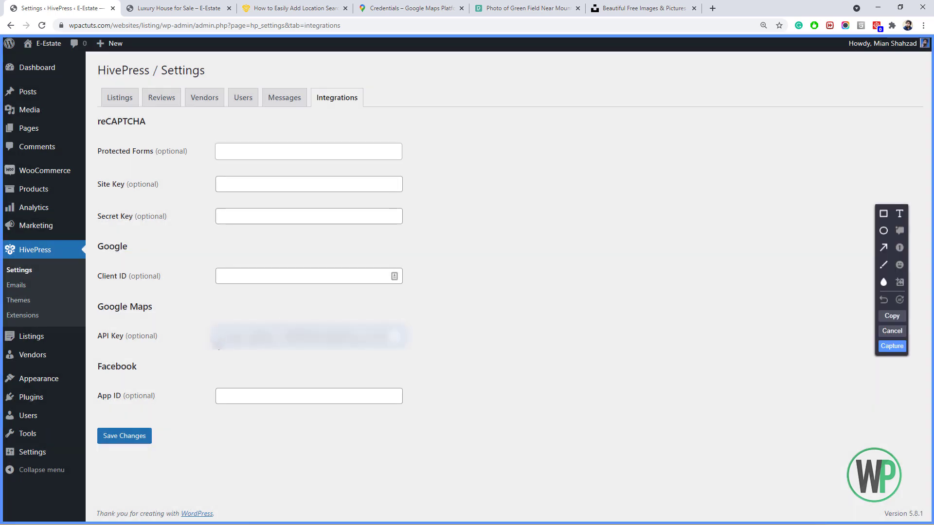
pyautogui.click(892, 331)
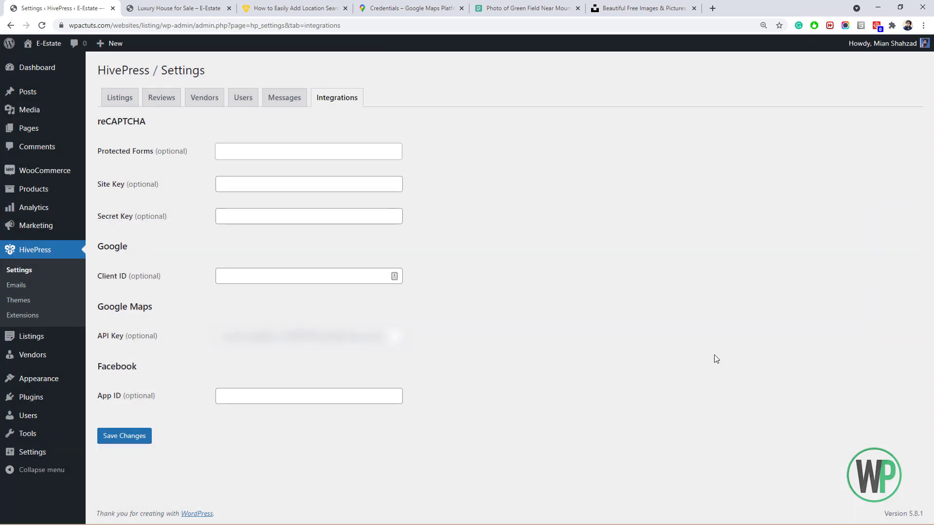
pyautogui.click(138, 440)
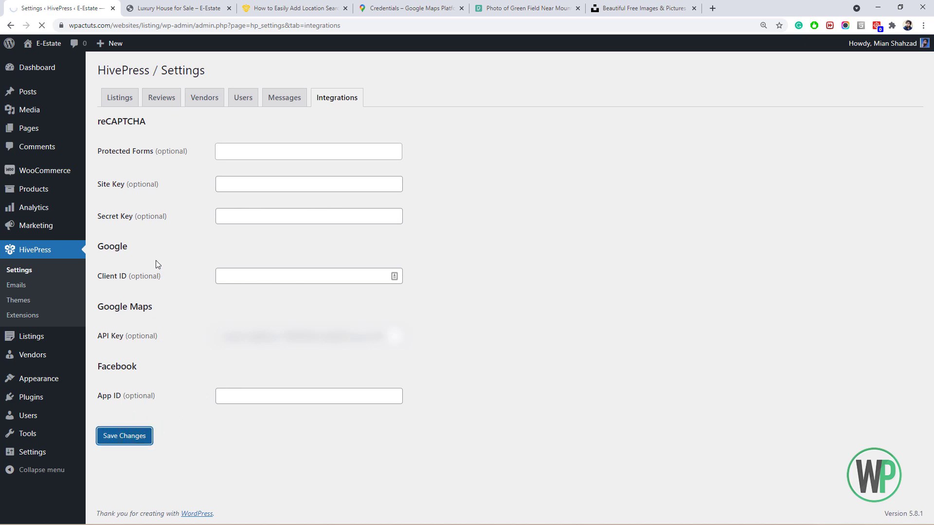
pyautogui.click(178, 7)
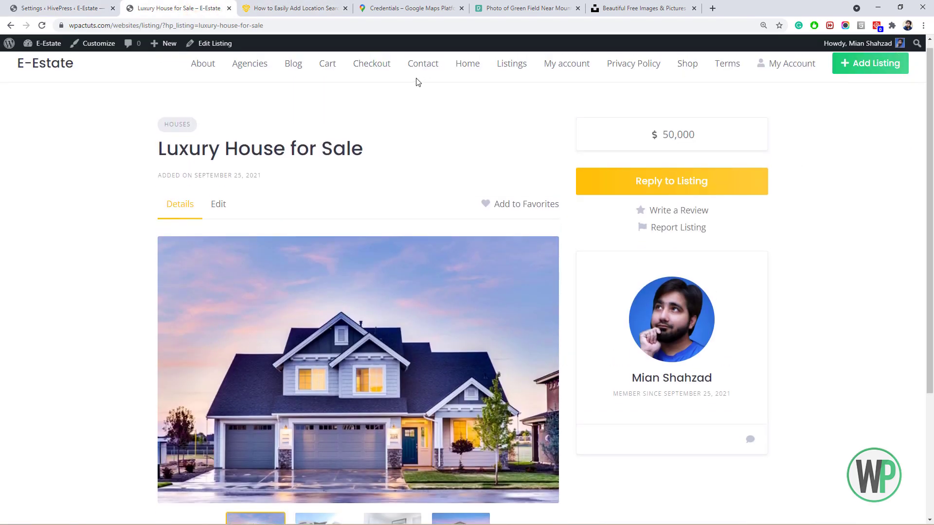
# Reload the listings page and replace the search location with the suggested 'Lahore, Pakistan'.
pyautogui.press('F5')
pyautogui.click(376, 147)
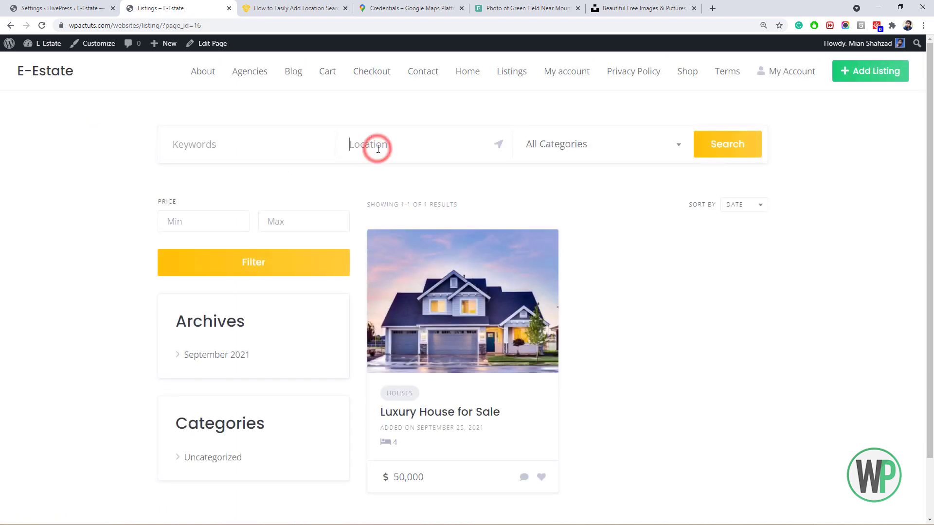
pyautogui.click(500, 144)
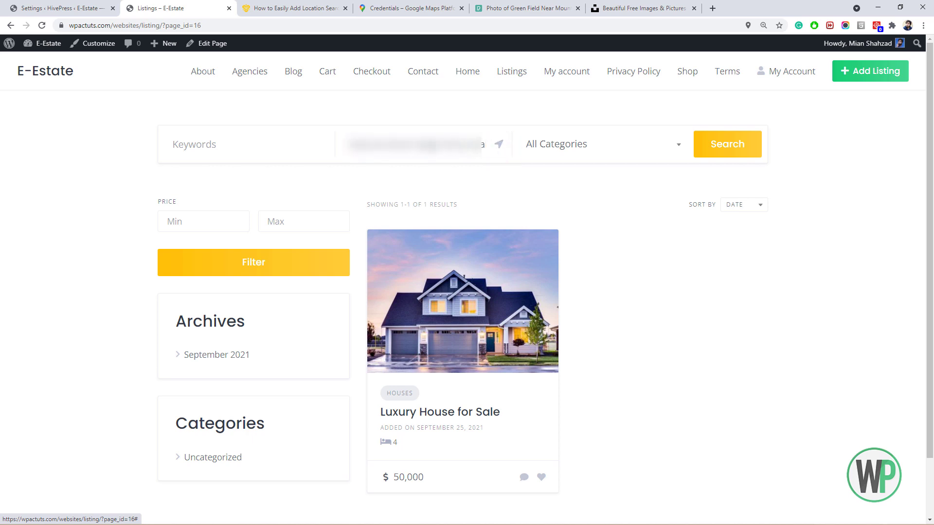
pyautogui.tripleClick(426, 144)
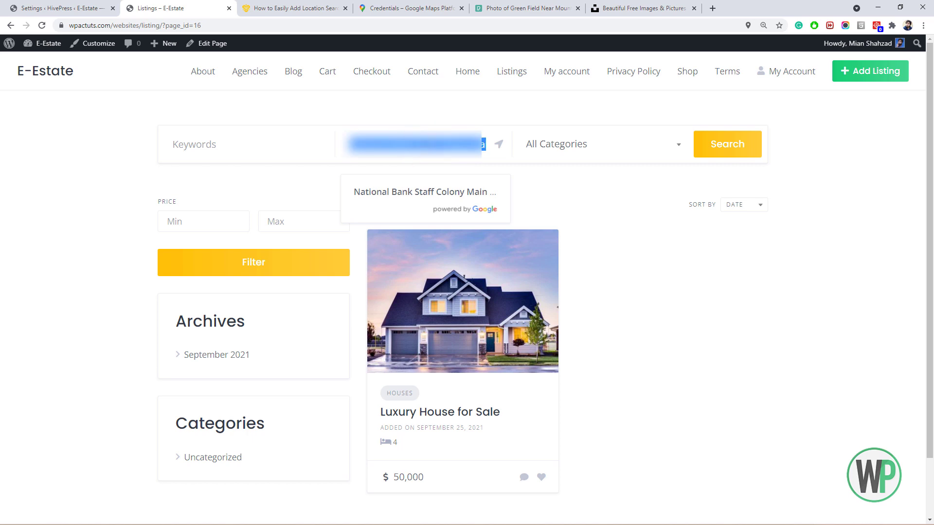
pyautogui.press('BackSpace')
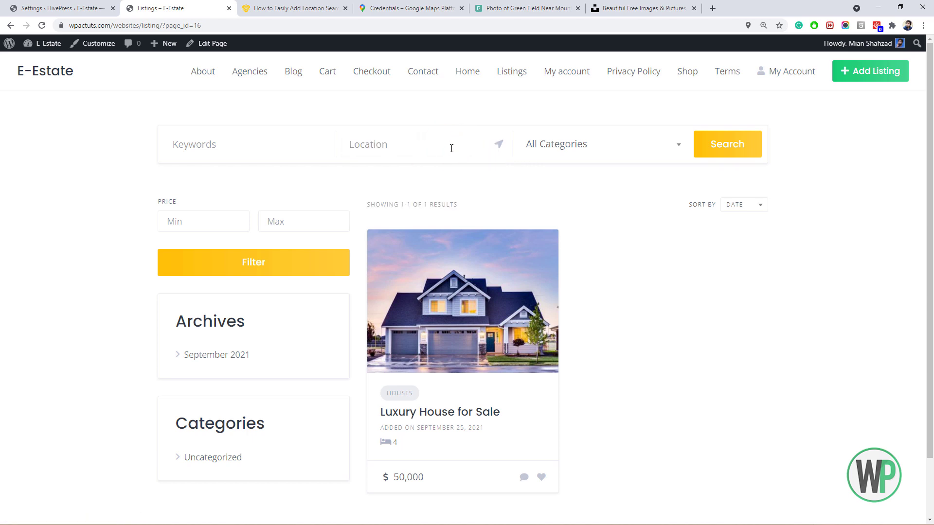
pyautogui.write('laho')
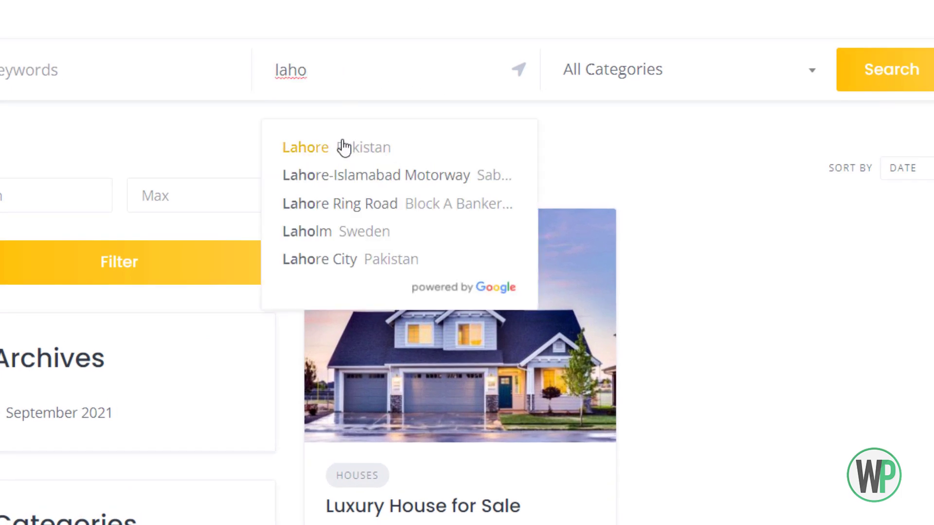
pyautogui.click(345, 147)
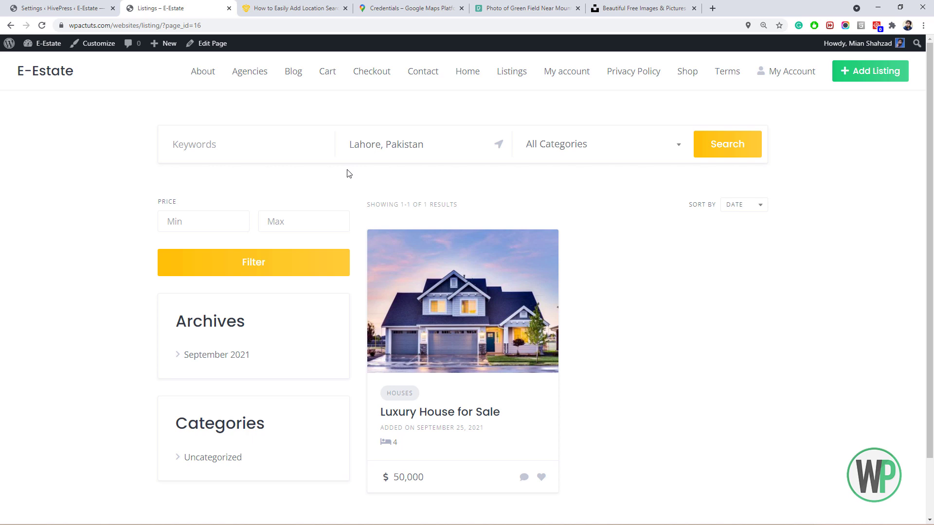
pyautogui.click(75, 8)
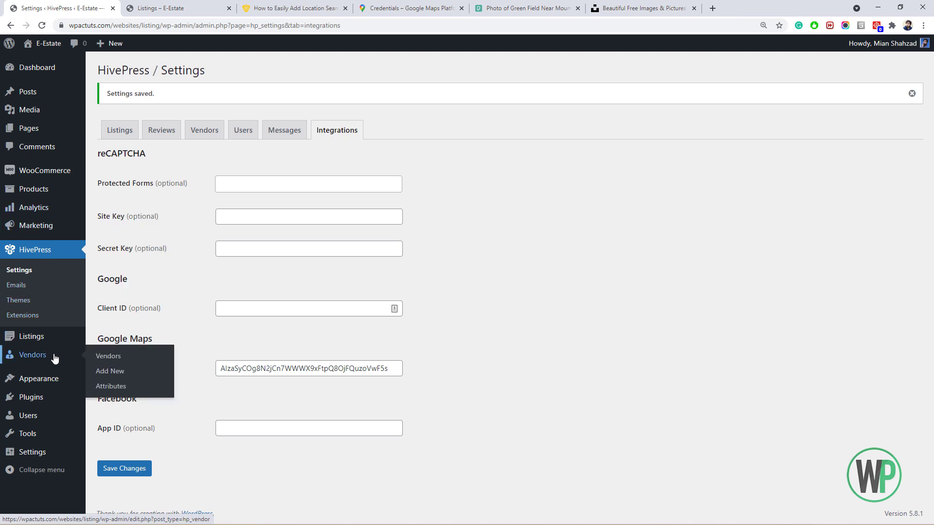
# Start a new listing attribute named 'Location' from the Attributes list.
pyautogui.moveTo(58, 346)
pyautogui.click(114, 398)
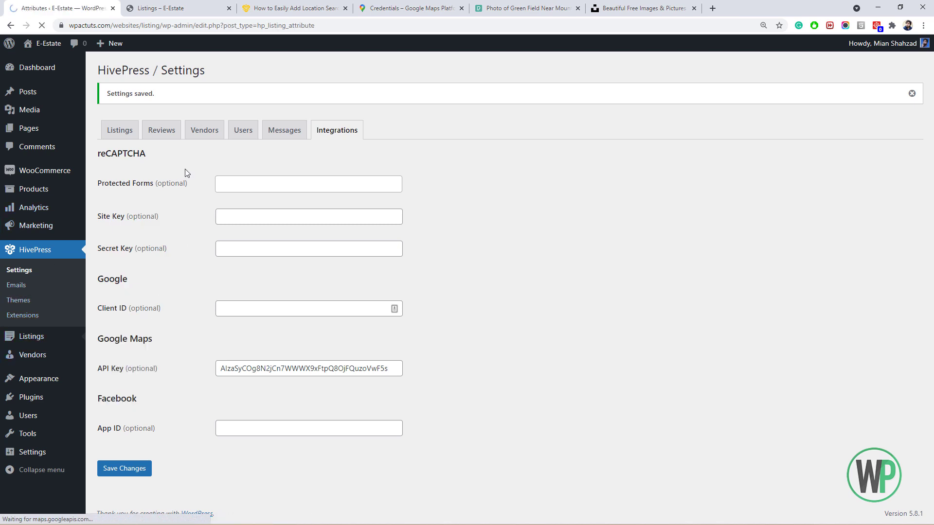
pyautogui.rightClick(177, 76)
pyautogui.click(200, 82)
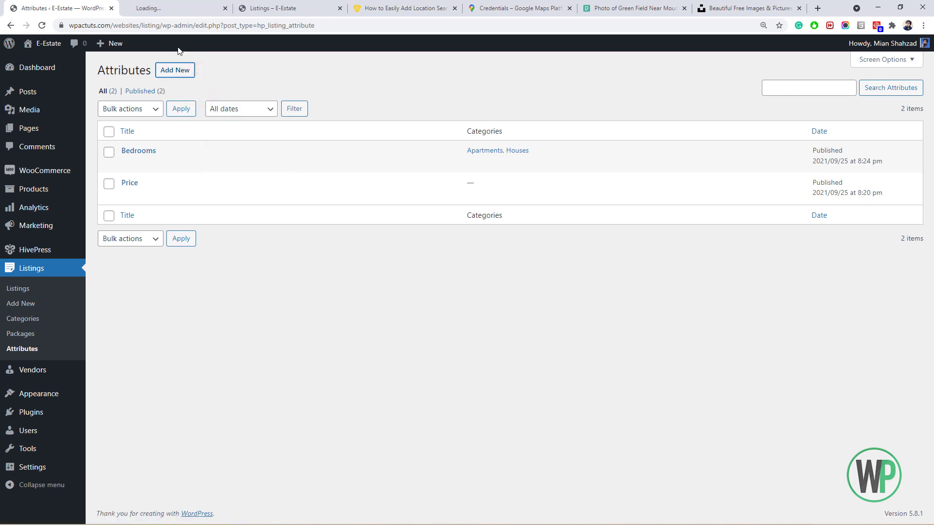
pyautogui.click(178, 5)
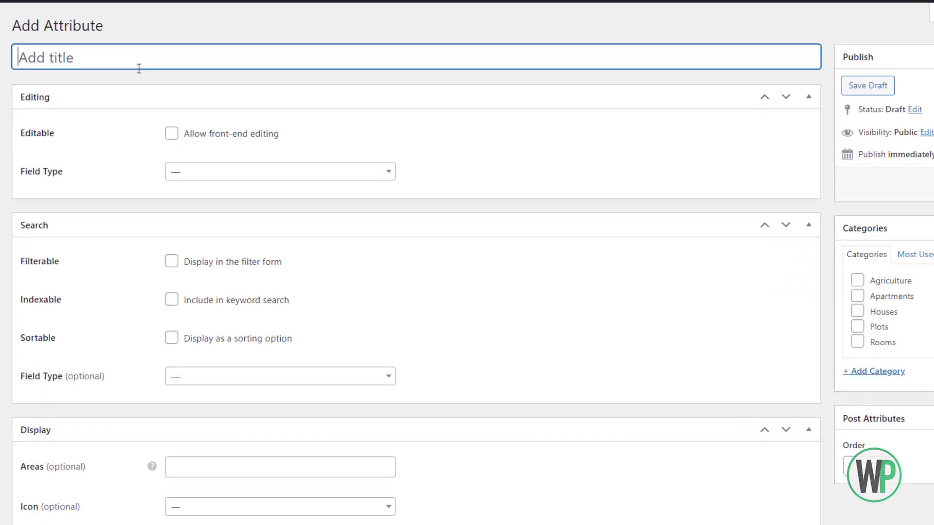
pyautogui.write('L')
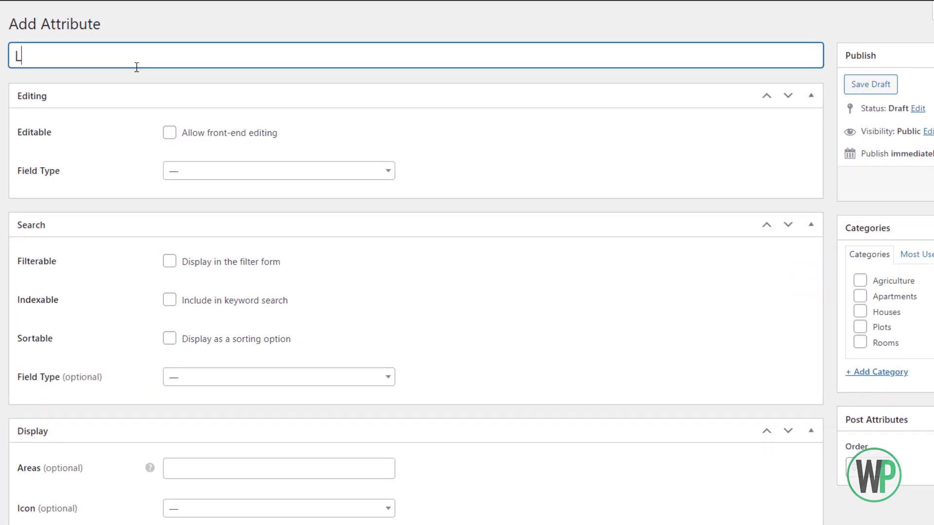
pyautogui.write('ocation')
# Make the Location attribute front-end editable with a Text field type.
pyautogui.scroll(-2, 165, 131)
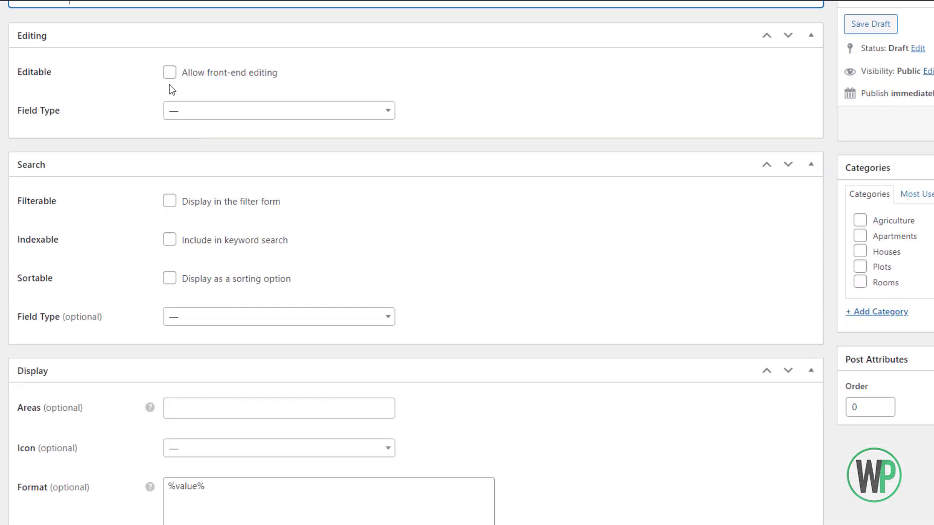
pyautogui.click(171, 73)
pyautogui.scroll(-1, 174, 76)
pyautogui.scroll(-1, 177, 73)
pyautogui.click(198, 88)
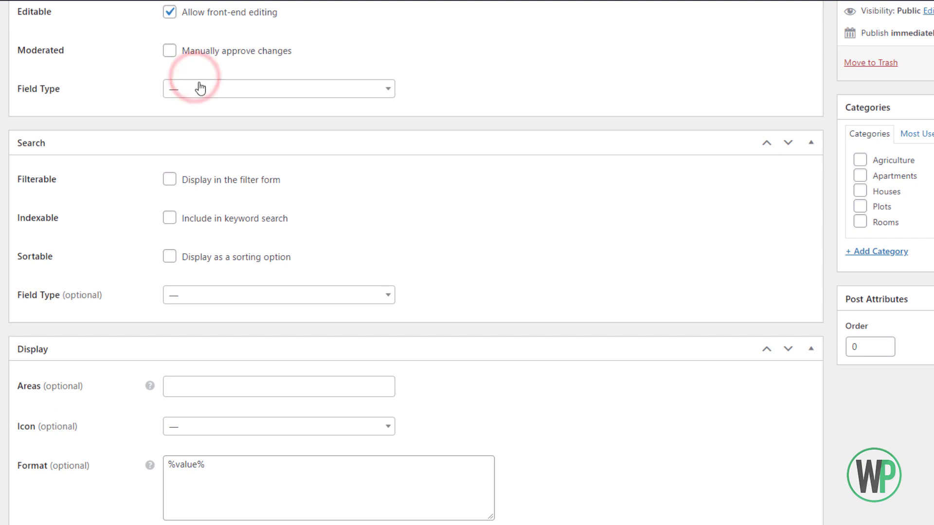
pyautogui.moveTo(388, 138); pyautogui.dragTo(381, 183)
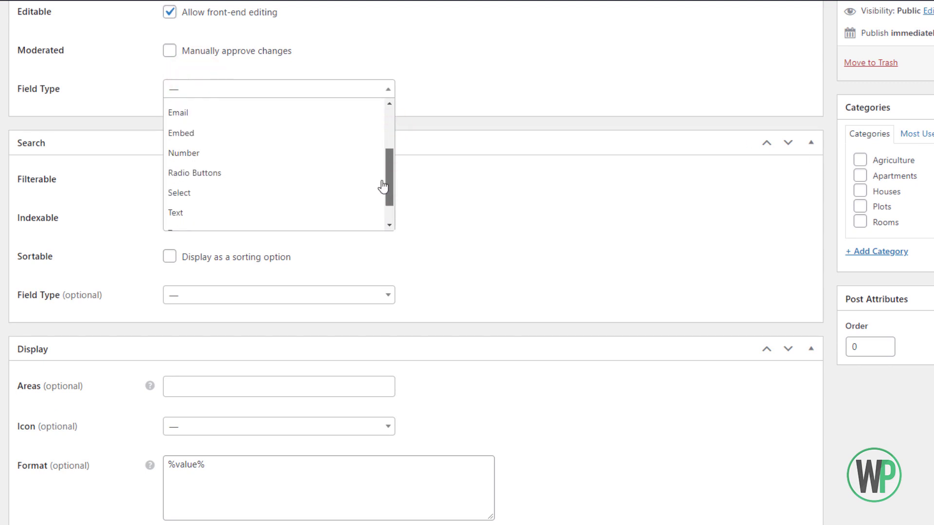
pyautogui.click(275, 206)
# Make the attribute filterable and indexed for keyword search, keeping the search field type unchanged.
pyautogui.scroll(2, 231, 189)
pyautogui.scroll(-2, 231, 189)
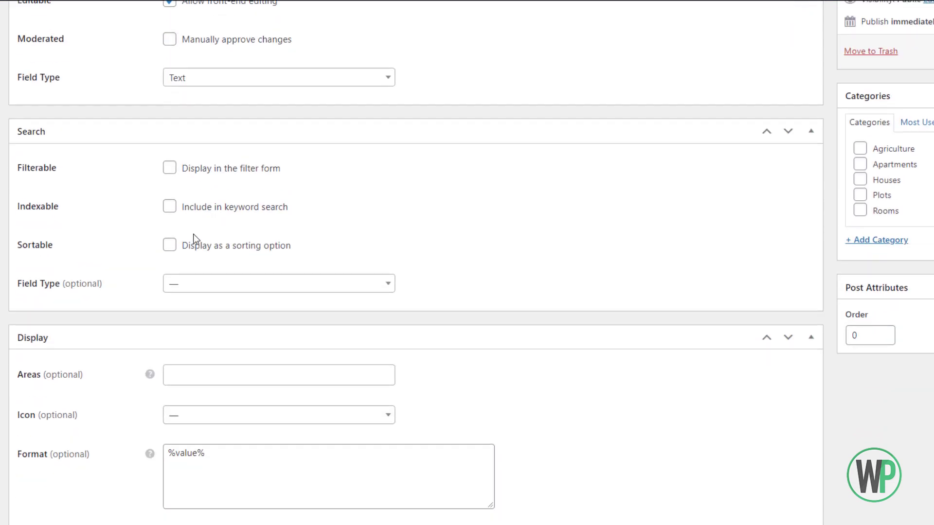
pyautogui.click(170, 169)
pyautogui.click(170, 206)
pyautogui.click(388, 283)
pyautogui.click(118, 288)
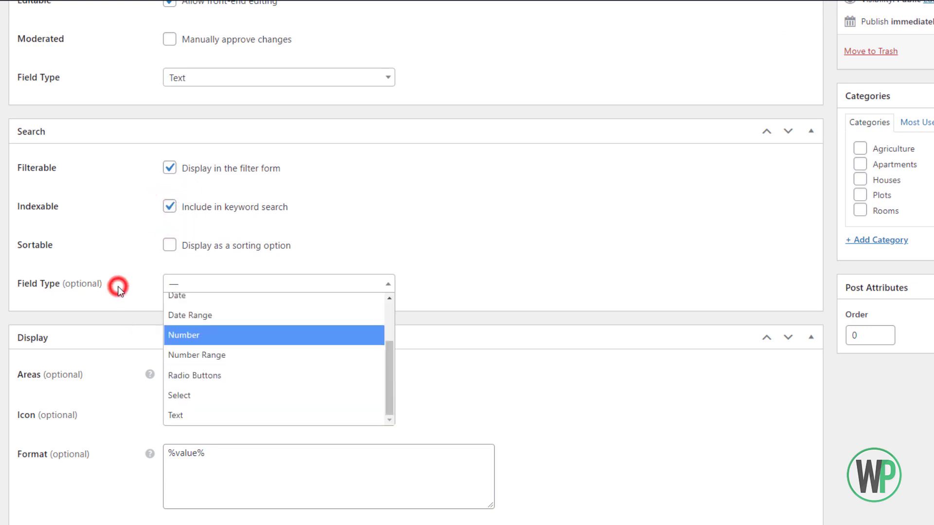
pyautogui.scroll(1, 214, 370)
pyautogui.scroll(-1, 214, 371)
# Display the attribute in Block (secondary) with the map-marked-alt icon.
pyautogui.click(224, 379)
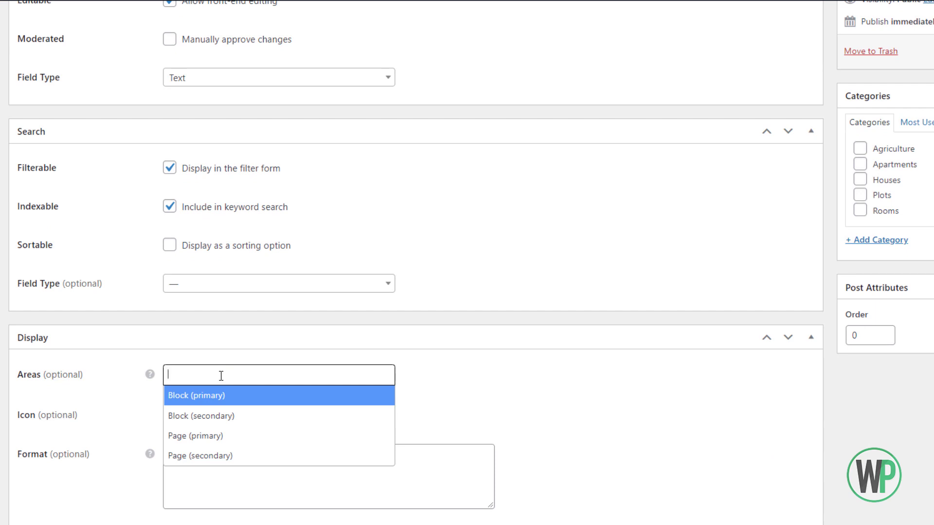
pyautogui.click(228, 417)
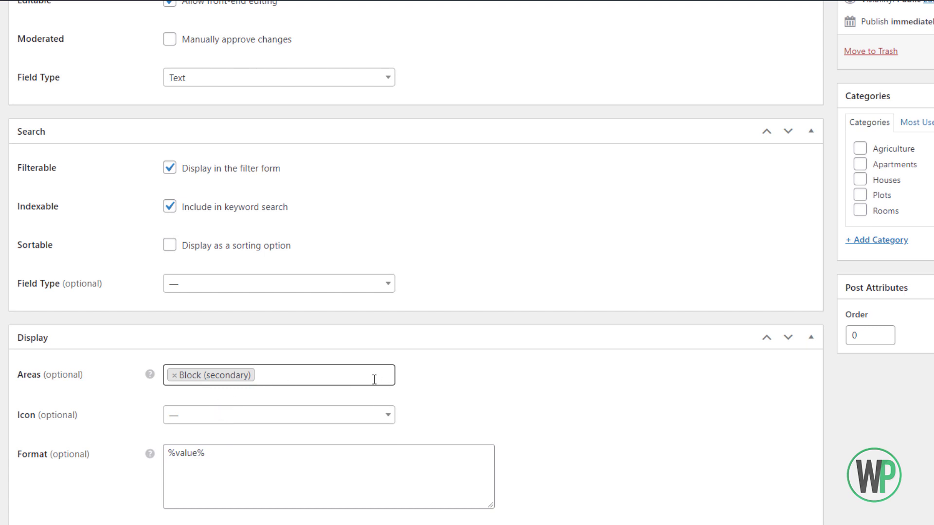
pyautogui.click(203, 415)
pyautogui.click(232, 264)
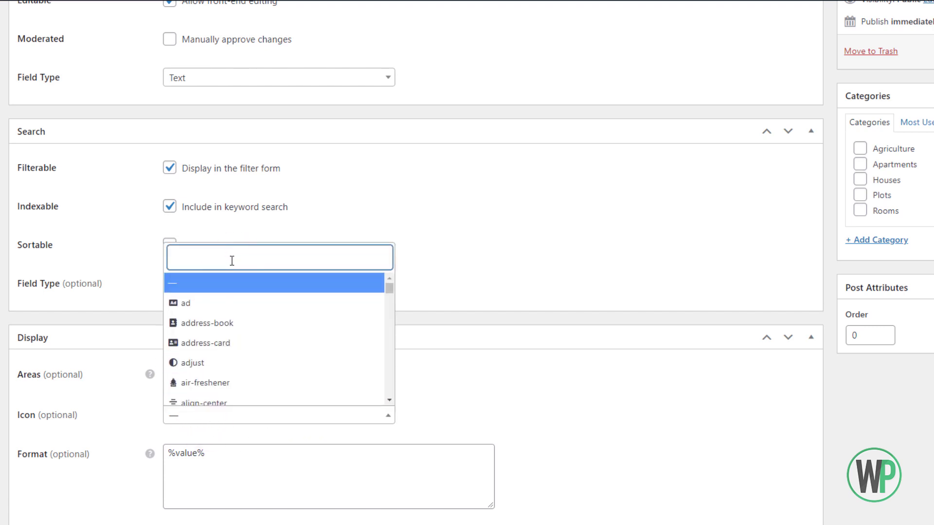
pyautogui.write('map')
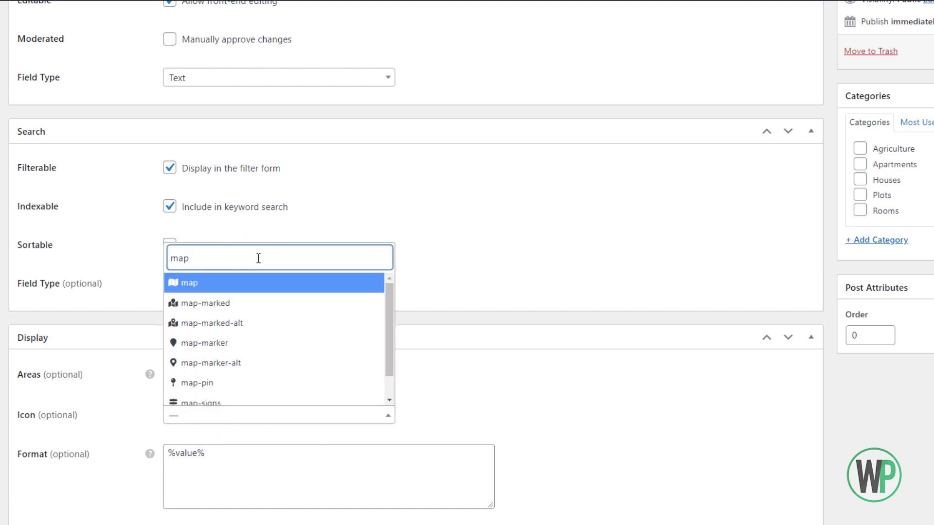
pyautogui.click(243, 323)
# Add an icon token '%idcon%' to the attribute's display format.
pyautogui.click(174, 461)
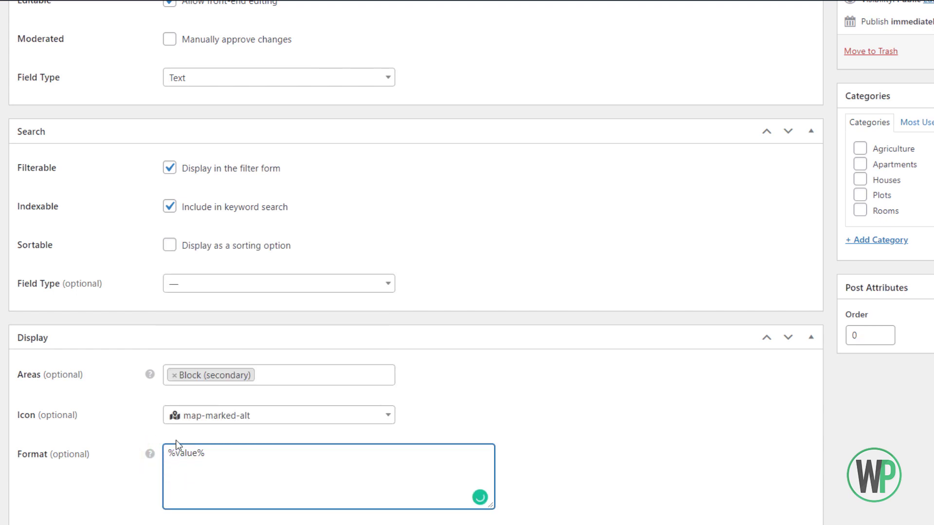
pyautogui.write('%idcon%')
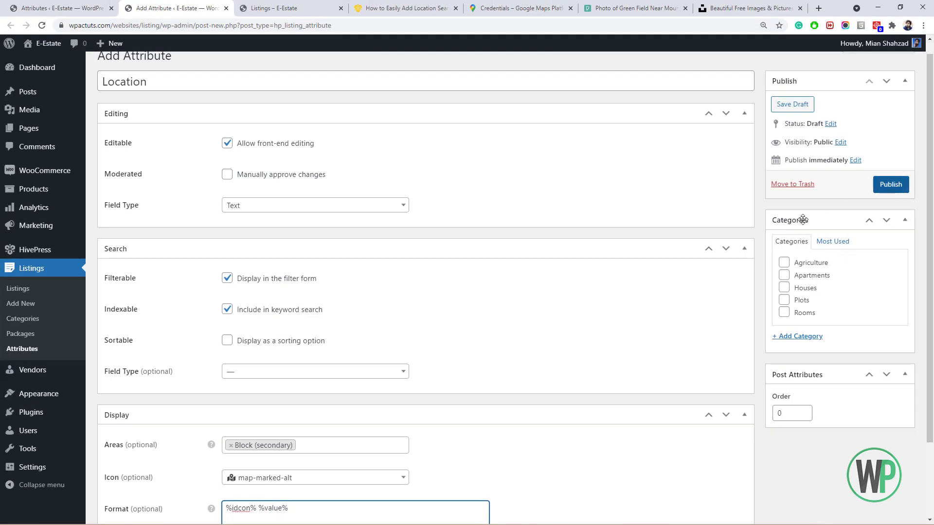
pyautogui.scroll(1, 851, 252)
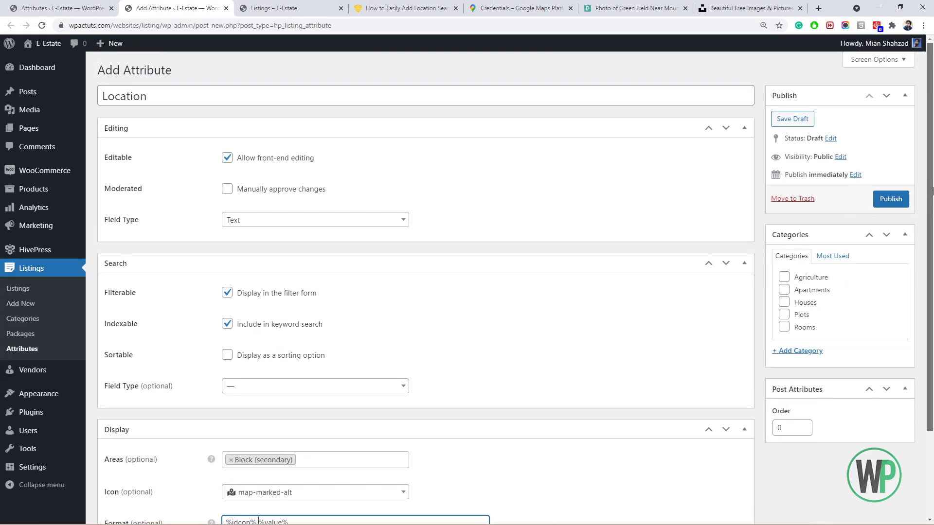
# Publish the Location attribute and open Luxury House for Sale for editing from My Account.
pyautogui.click(892, 199)
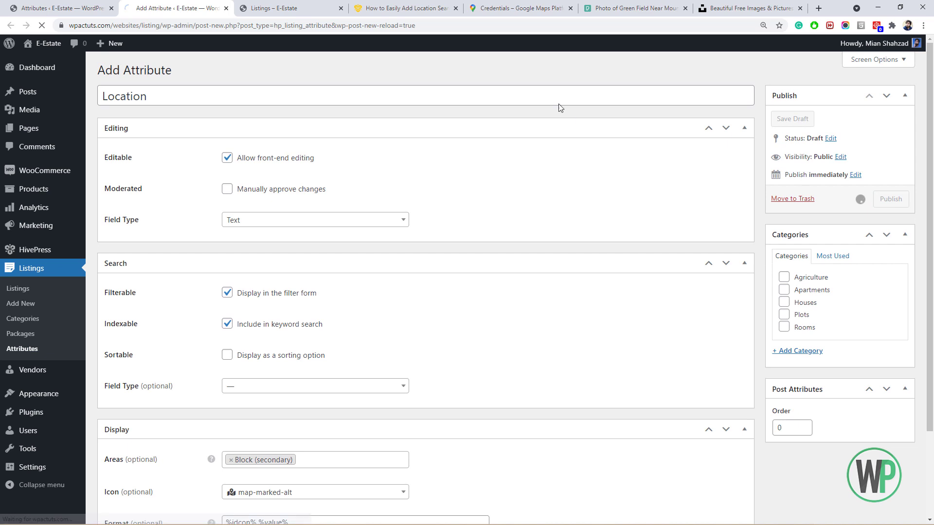
pyautogui.click(289, 6)
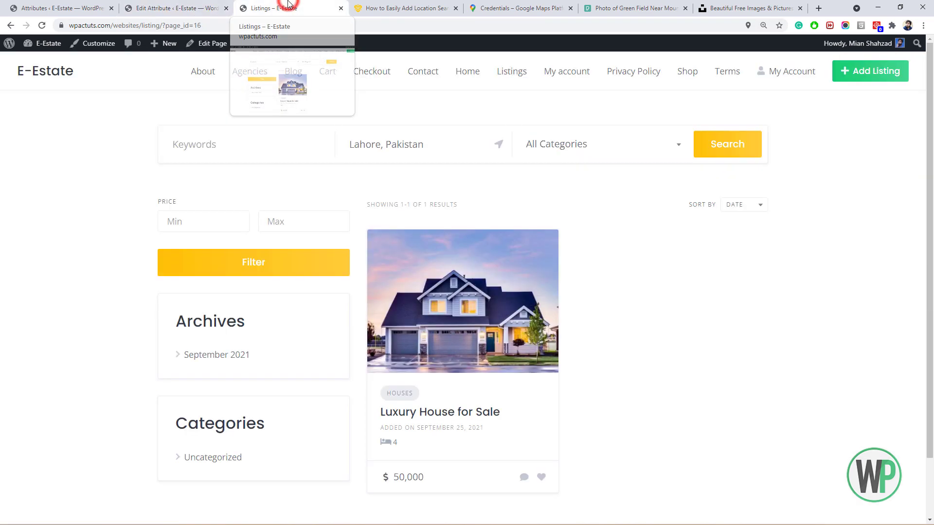
pyautogui.click(779, 77)
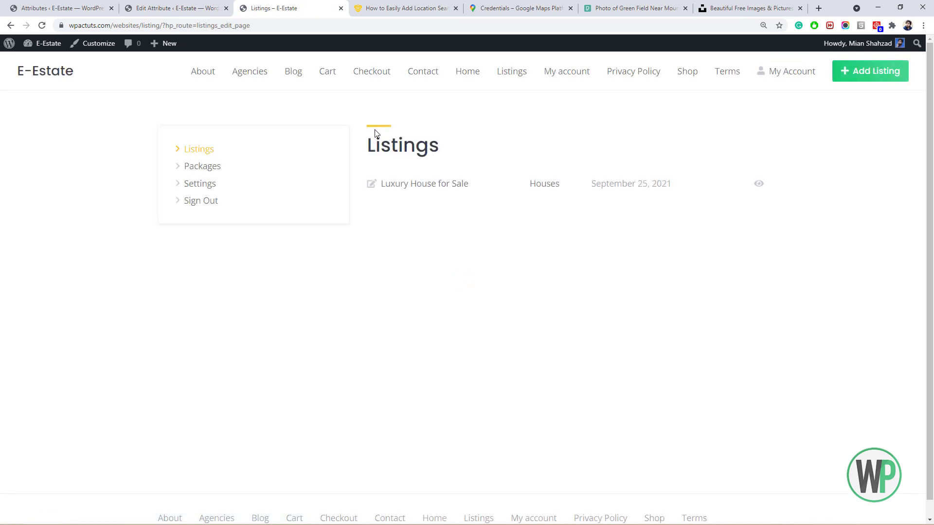
pyautogui.click(372, 185)
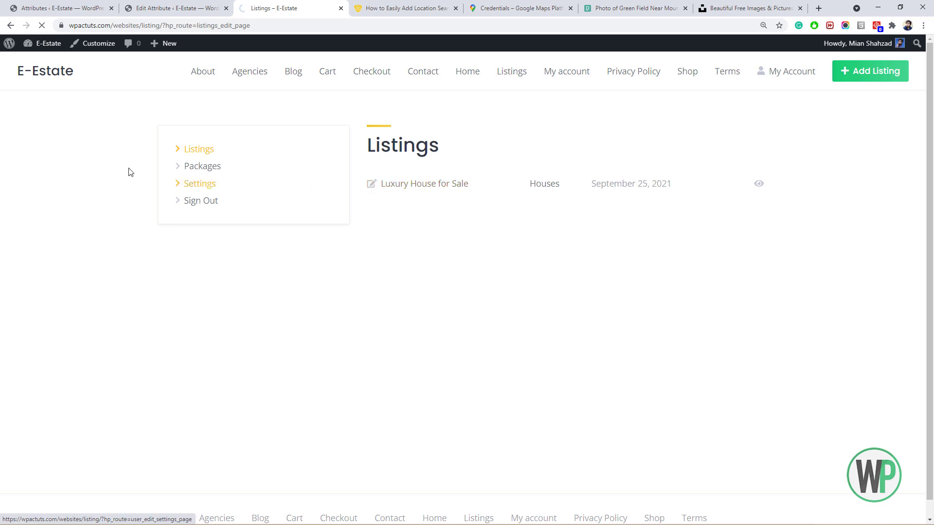
# Set the listing's Location to Lahore, Pakistan and save the changes.
pyautogui.scroll(-4, 126, 163)
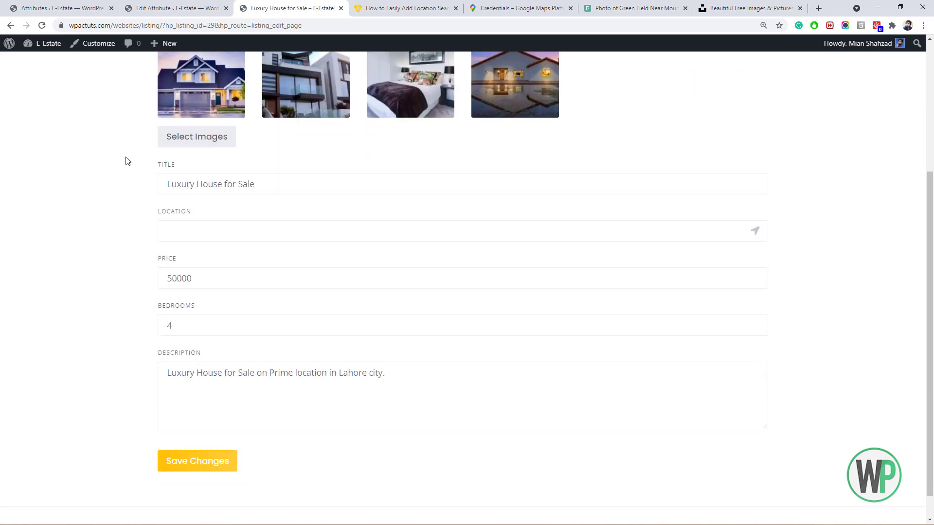
pyautogui.click(232, 229)
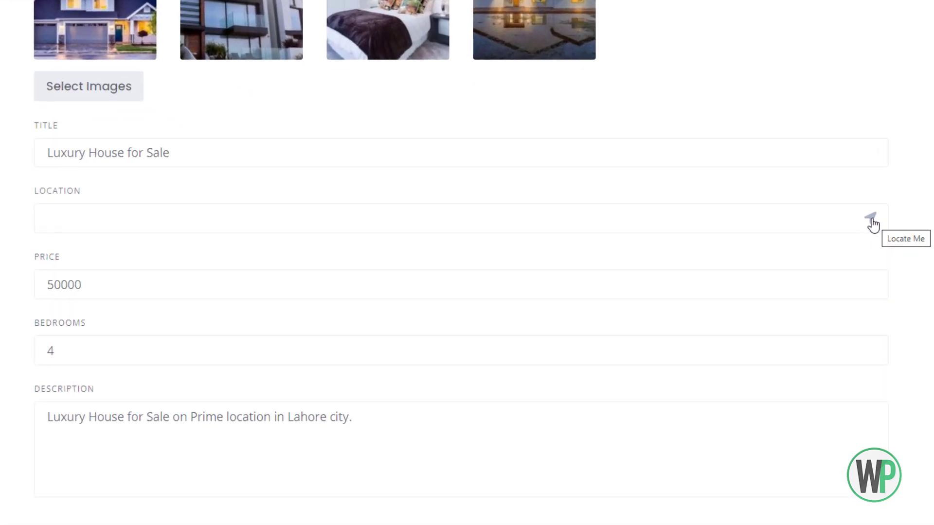
pyautogui.click(347, 216)
pyautogui.write('lahore')
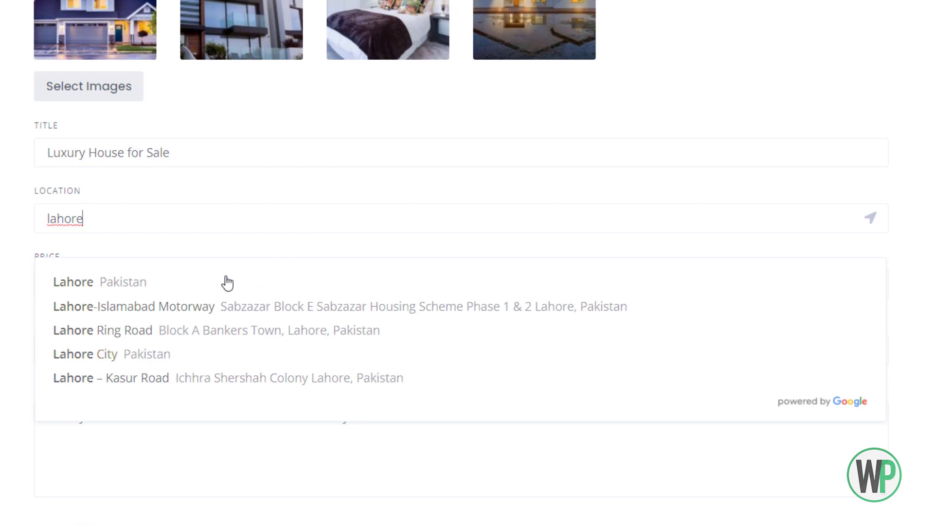
pyautogui.scroll(-1, 158, 293)
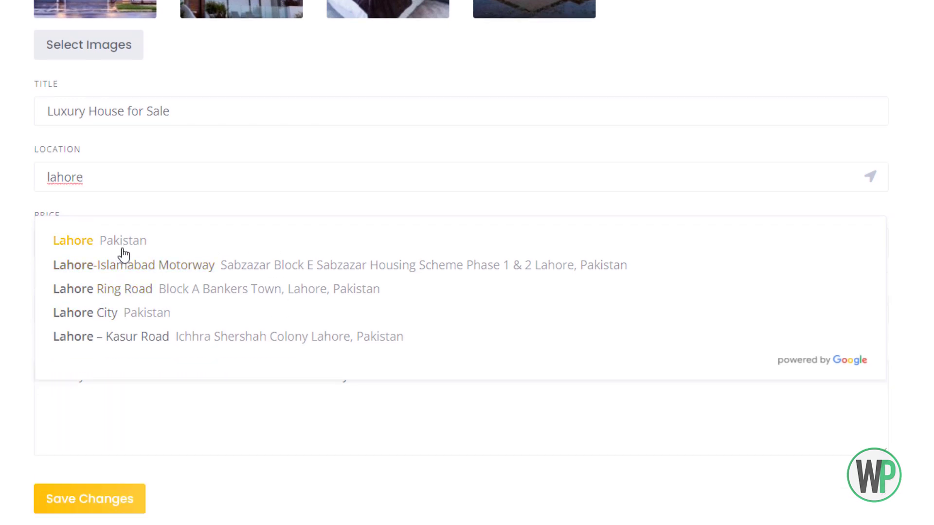
pyautogui.click(125, 241)
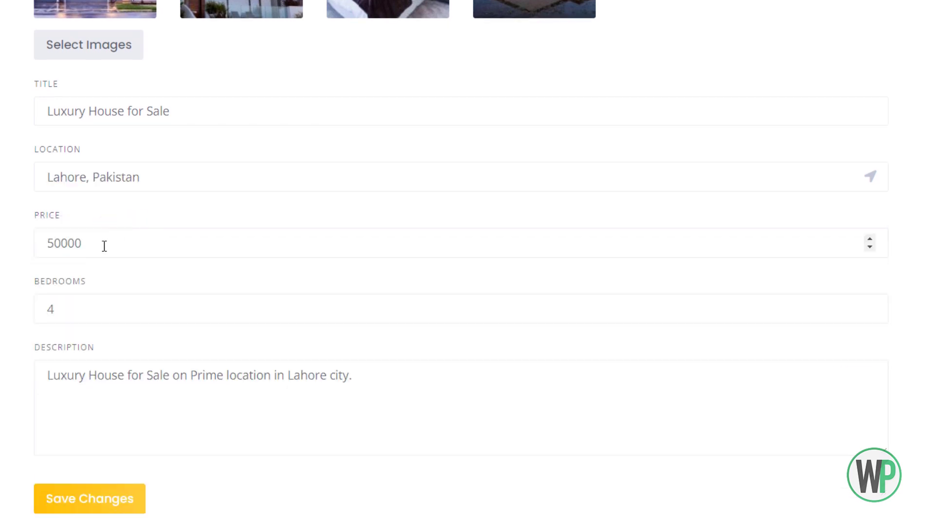
pyautogui.click(115, 501)
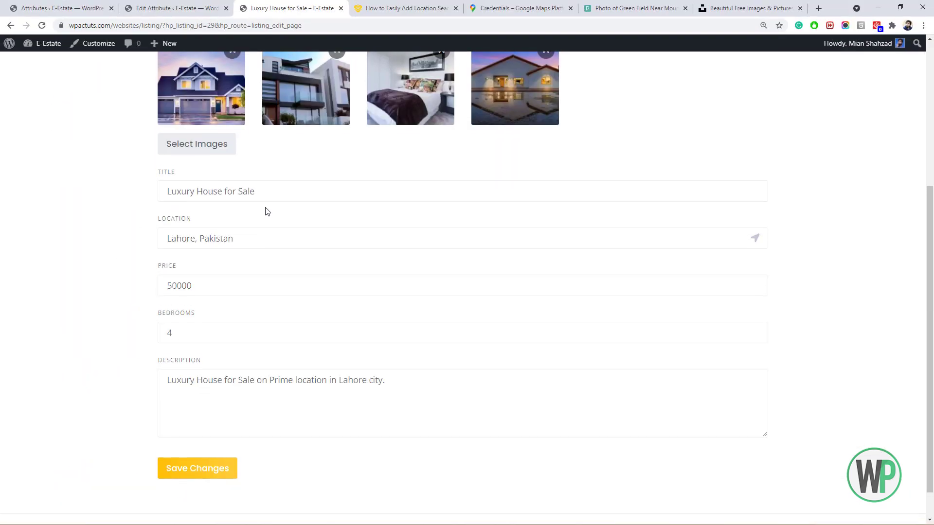
pyautogui.scroll(3, 252, 289)
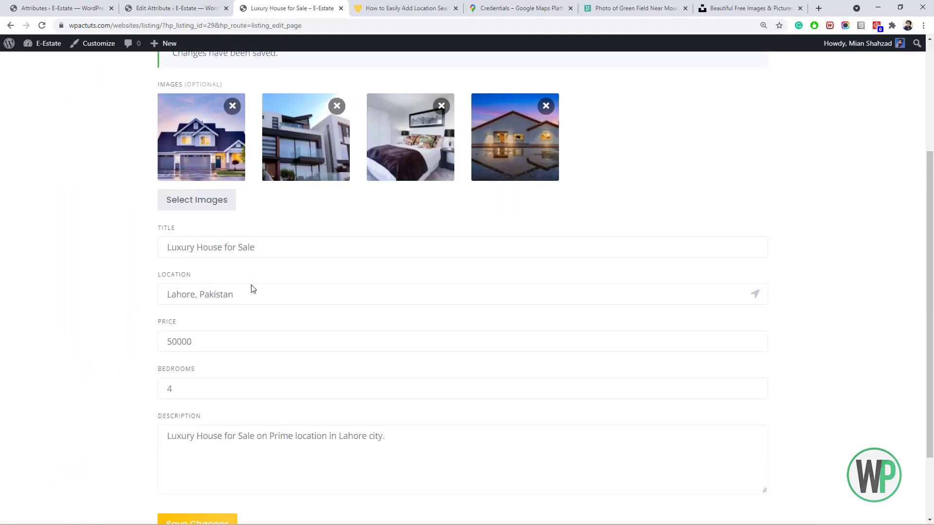
pyautogui.scroll(1, 646, 128)
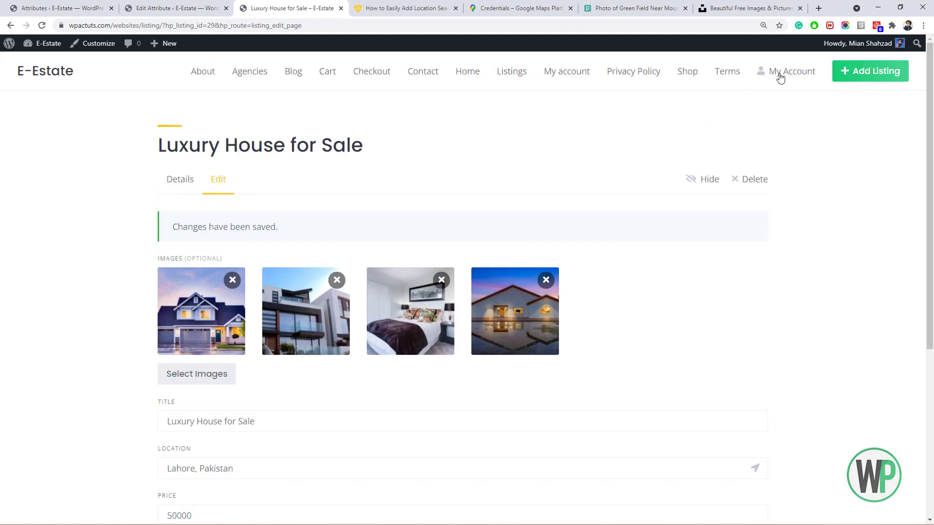
# Open Luxury House for Sale from Listings and check its Lahore, Pakistan location and map pin.
pyautogui.click(506, 76)
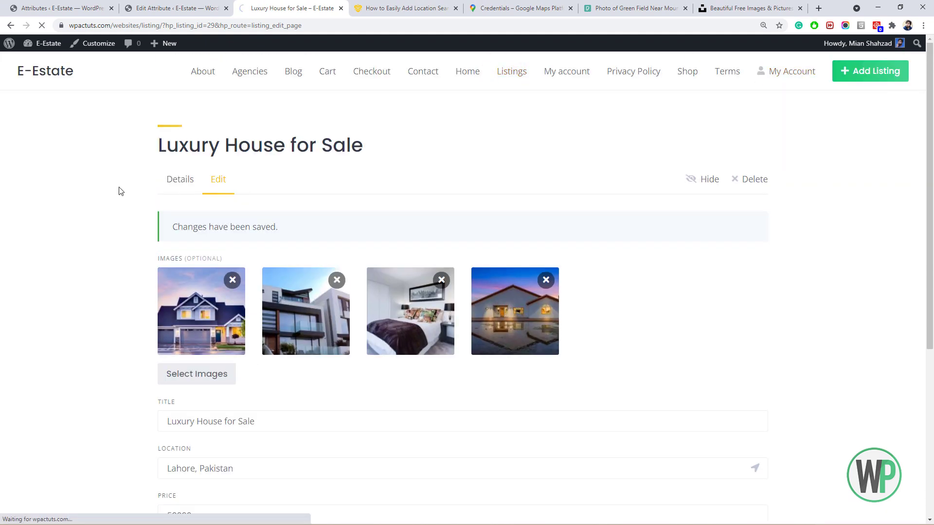
pyautogui.scroll(-1, 171, 167)
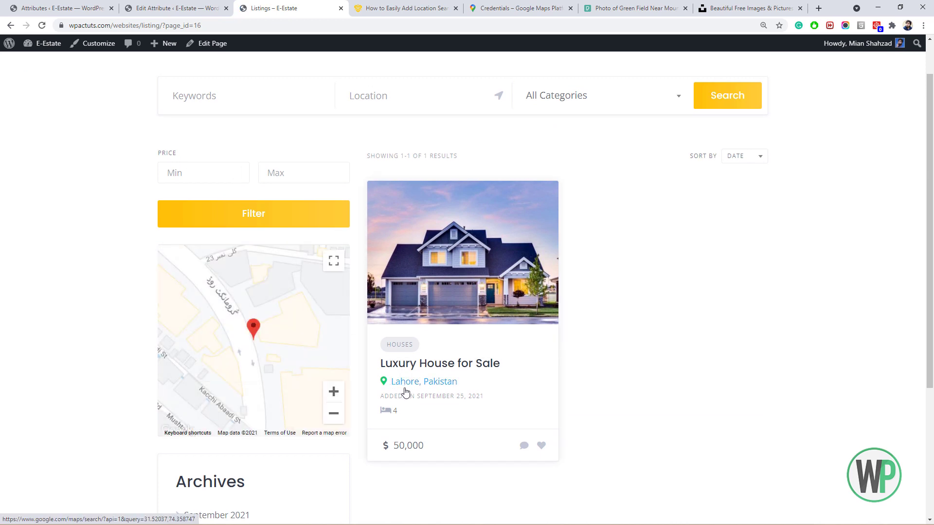
pyautogui.click(455, 282)
pyautogui.scroll(-5, 131, 208)
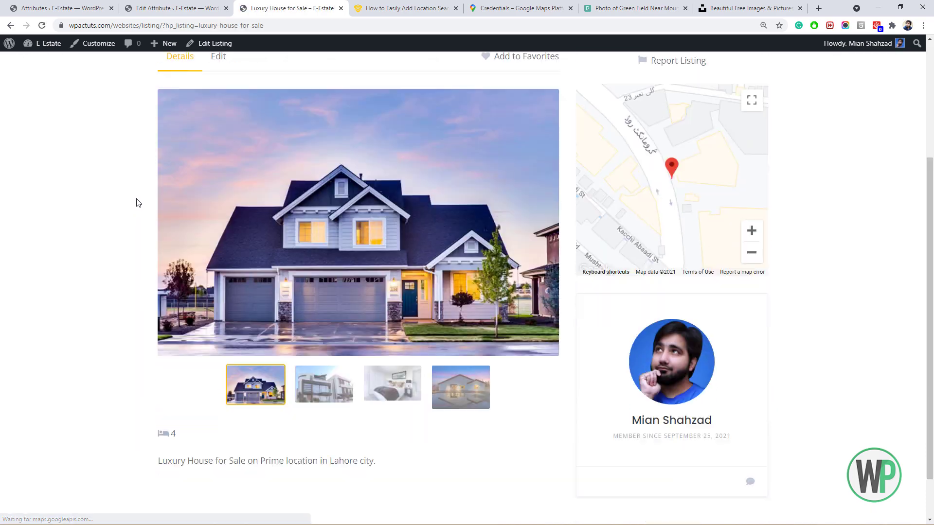
pyautogui.scroll(3, 143, 195)
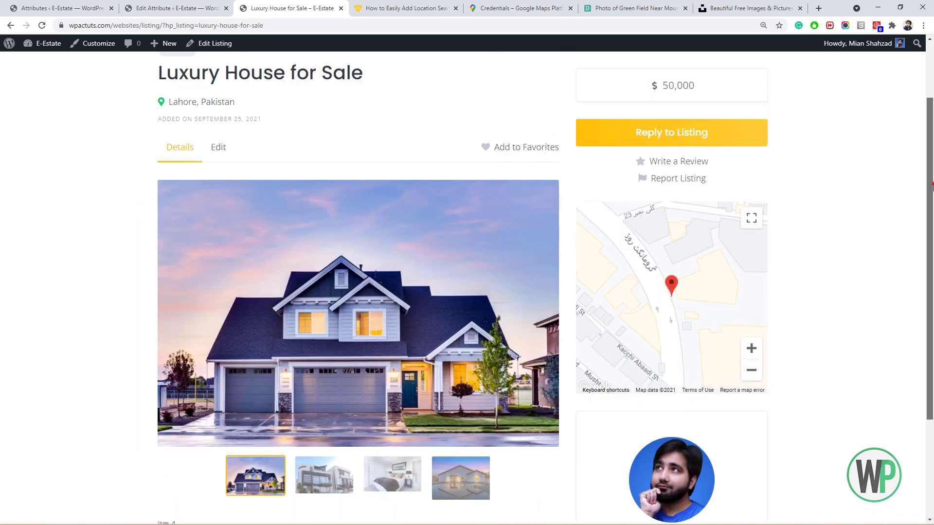
pyautogui.scroll(-3, 924, 199)
pyautogui.scroll(3, 917, 162)
pyautogui.scroll(2, 917, 162)
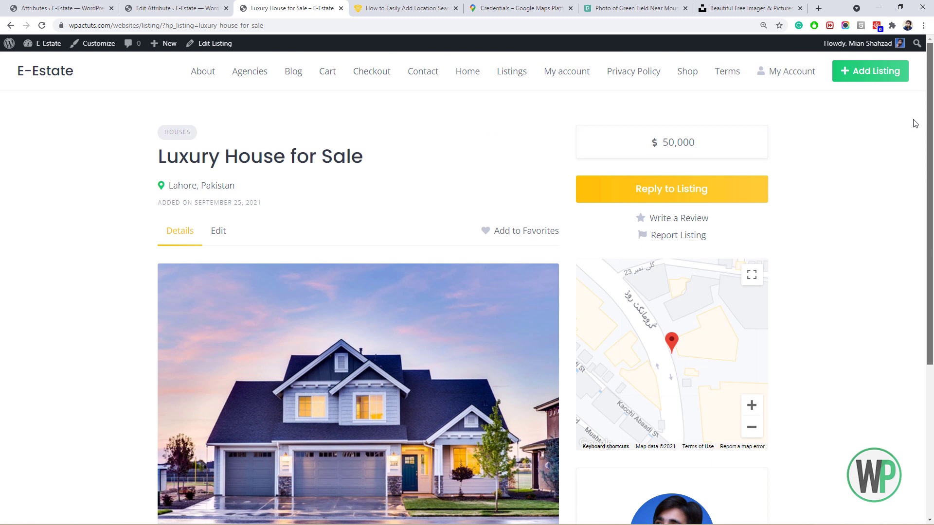
pyautogui.scroll(-1, 911, 146)
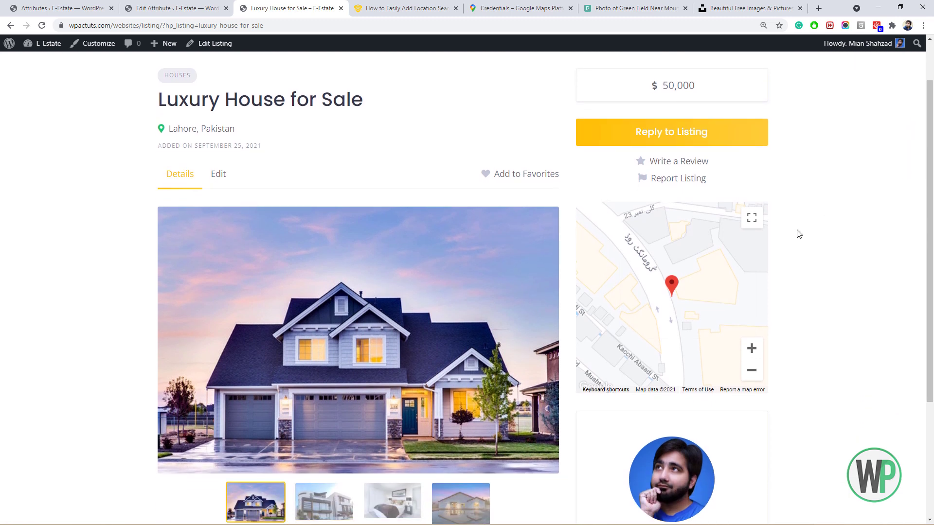
pyautogui.scroll(-3, 926, 198)
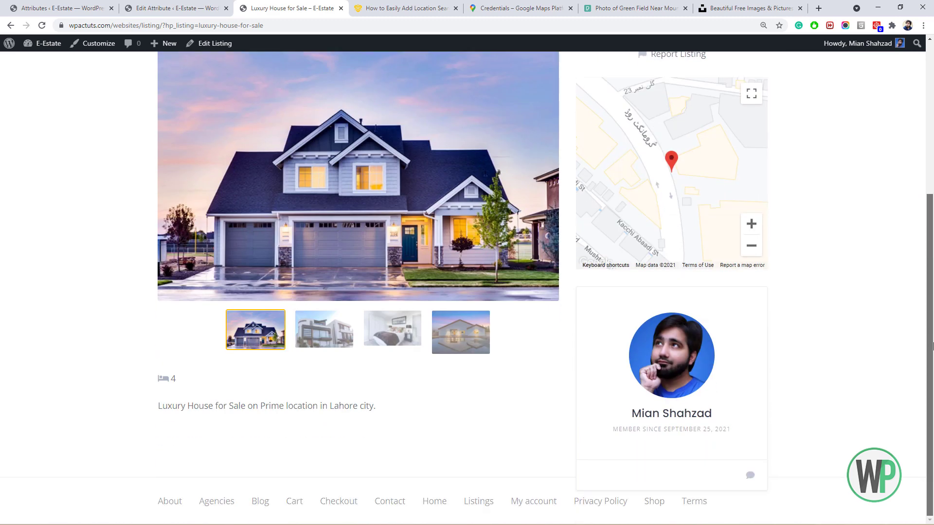
pyautogui.scroll(4, 926, 197)
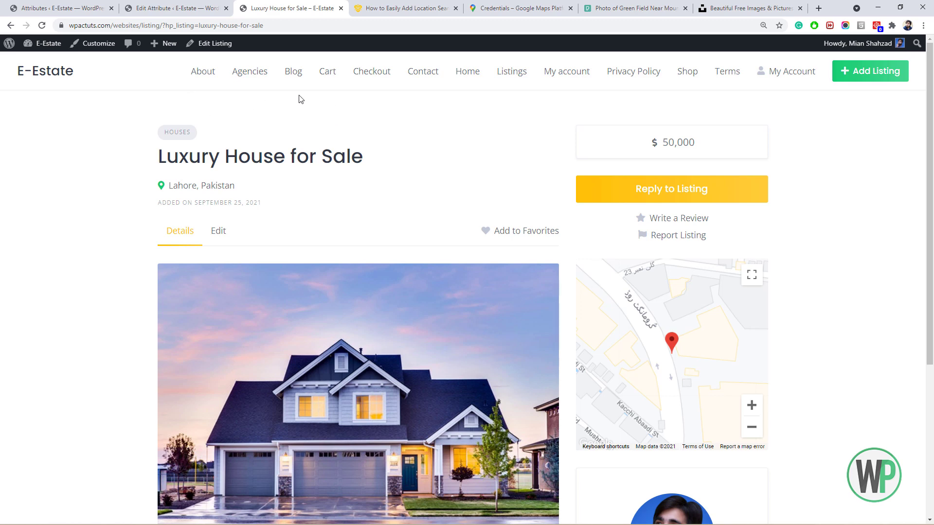
pyautogui.scroll(-5, 923, 229)
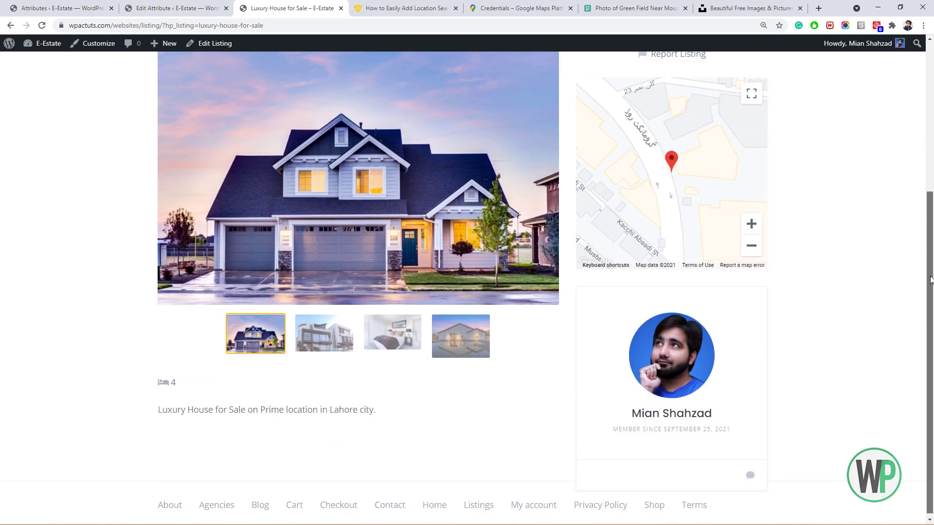
pyautogui.scroll(2, 923, 228)
pyautogui.scroll(-2, 922, 228)
pyautogui.scroll(5, 922, 229)
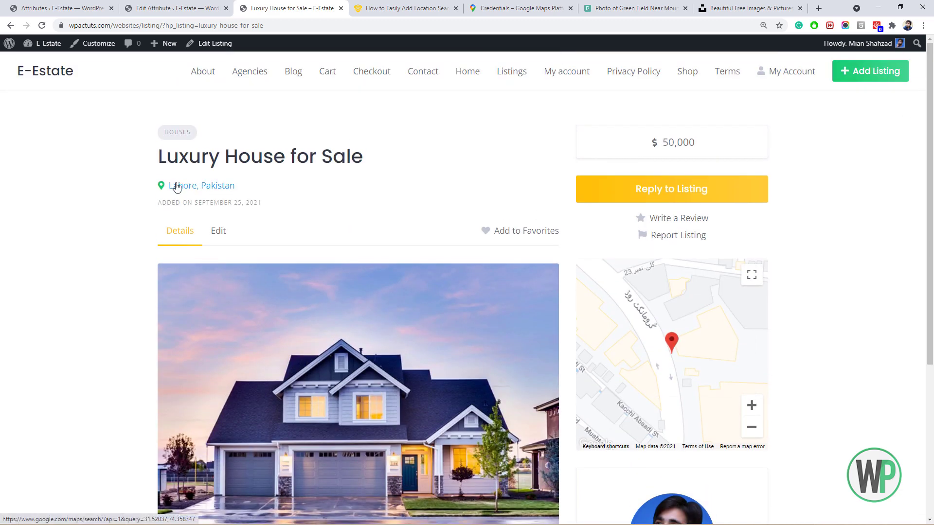
# Check the saved Integrations section of the HivePress settings.
pyautogui.click(59, 8)
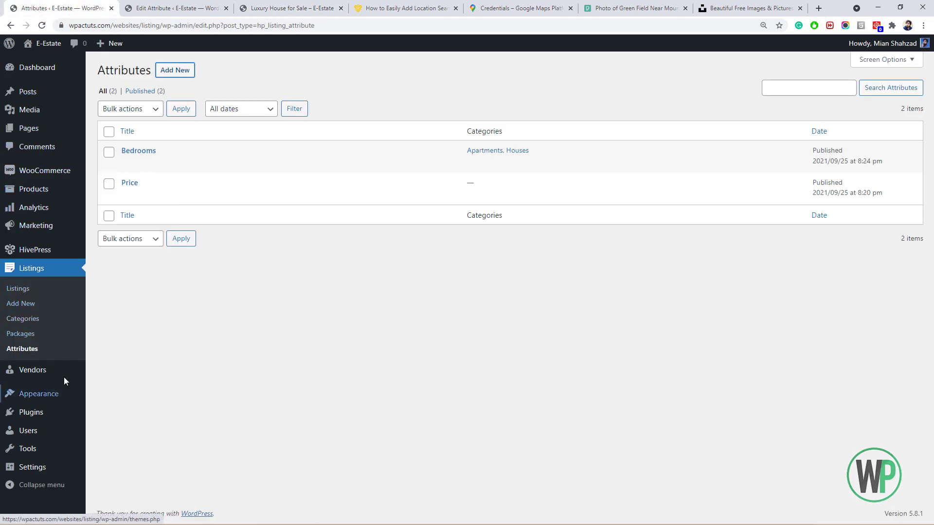
pyautogui.moveTo(48, 259)
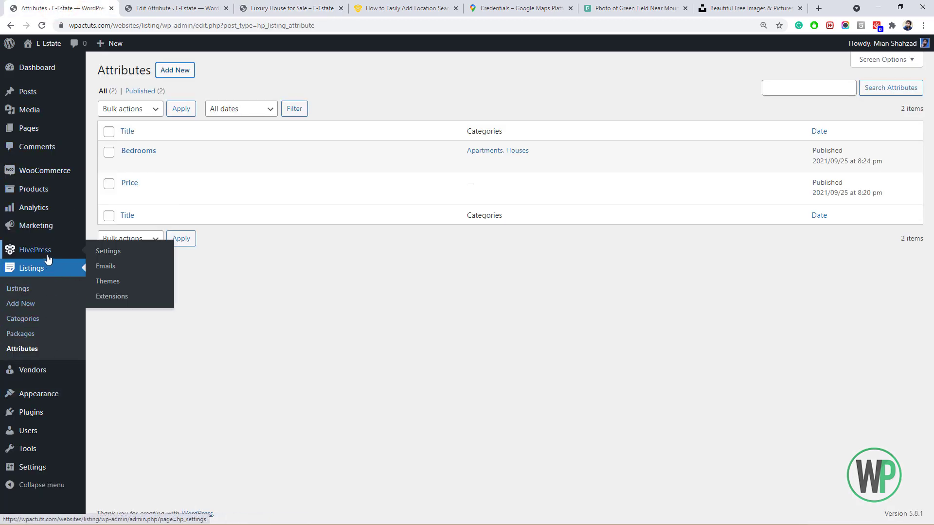
pyautogui.click(104, 257)
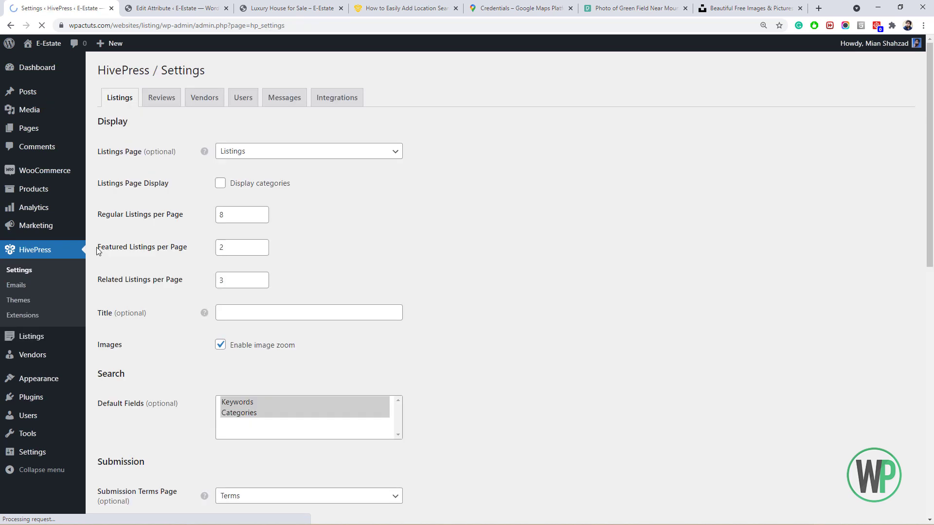
pyautogui.click(335, 97)
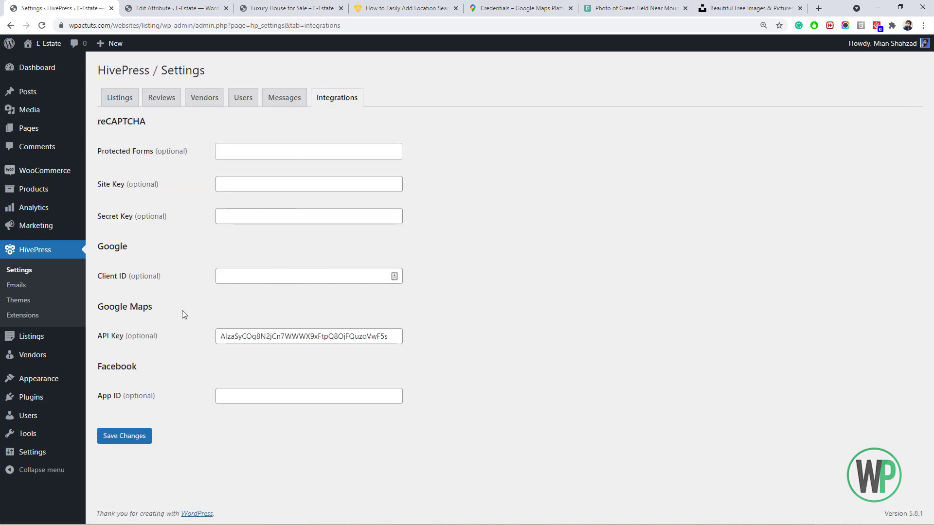
# Open the existing vendor's edit page, then return to the Vendors list.
pyautogui.click(56, 355)
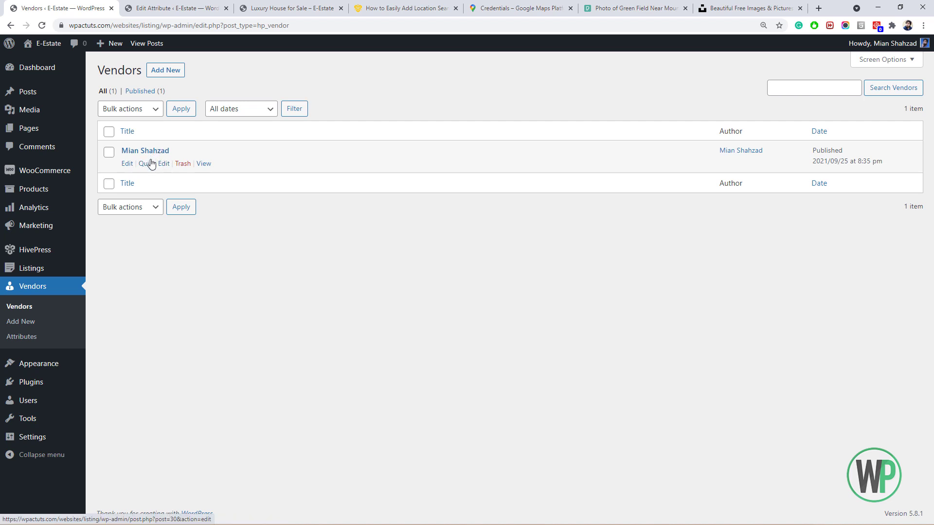
pyautogui.click(127, 163)
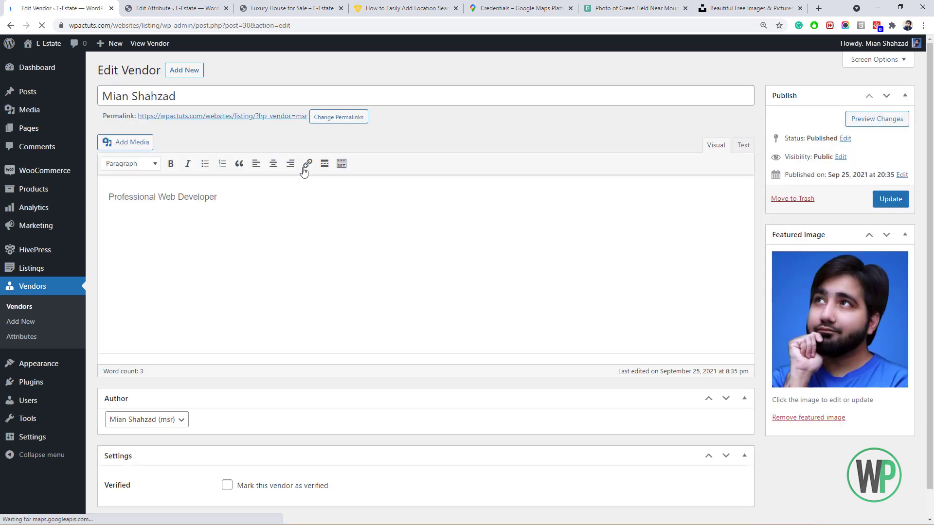
pyautogui.scroll(-1, 355, 187)
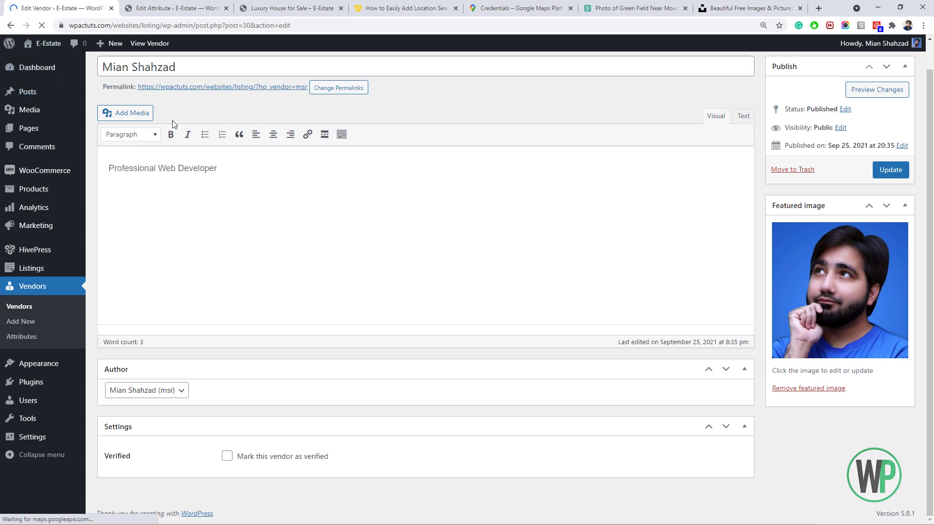
pyautogui.click(9, 26)
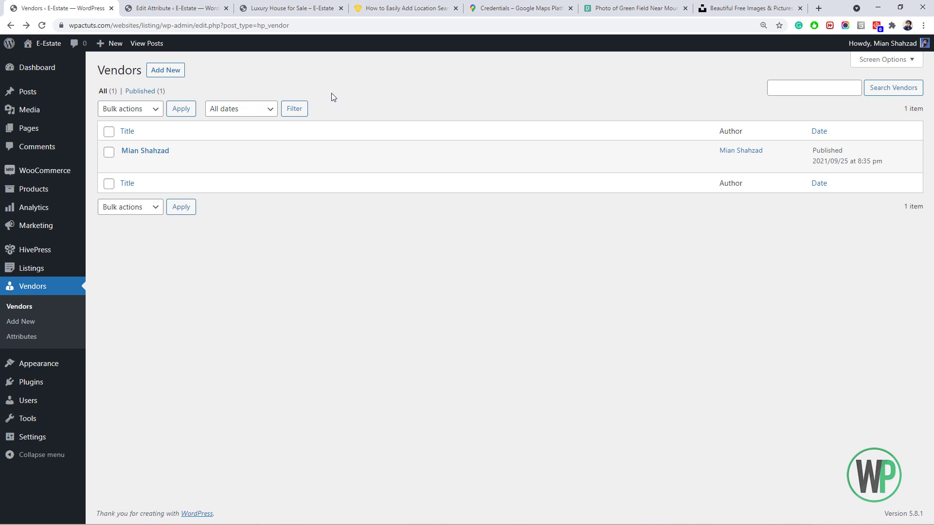
# Switch between the location search article, Vendors list and Luxury House for Sale tabs.
pyautogui.click(369, 10)
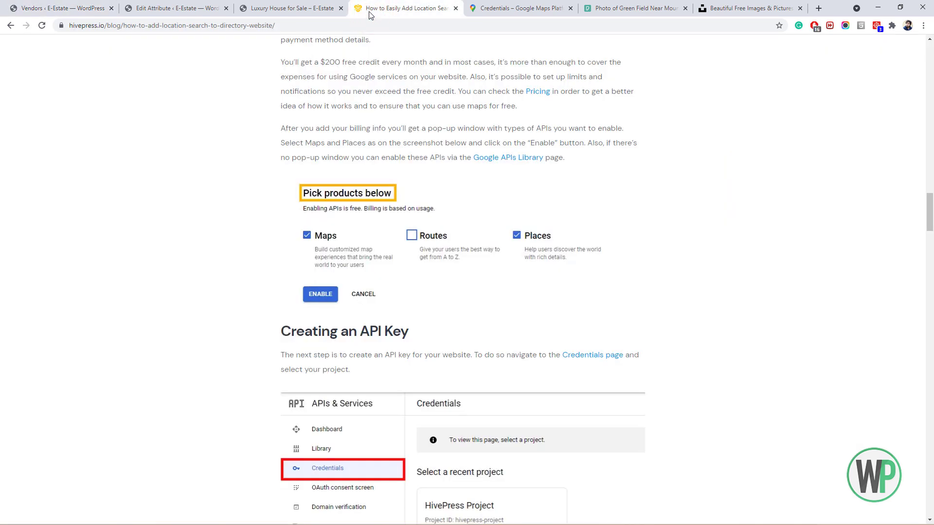
pyautogui.click(70, 6)
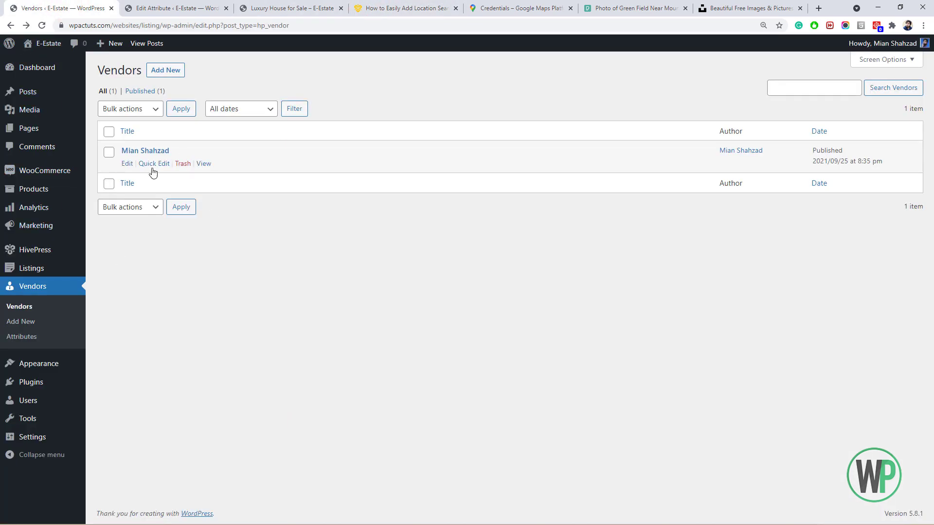
pyautogui.moveTo(66, 257)
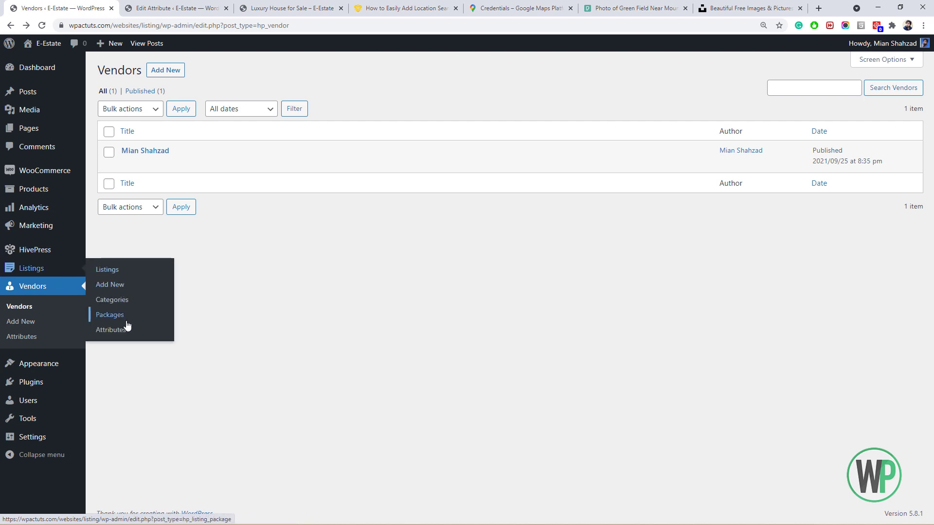
pyautogui.click(273, 5)
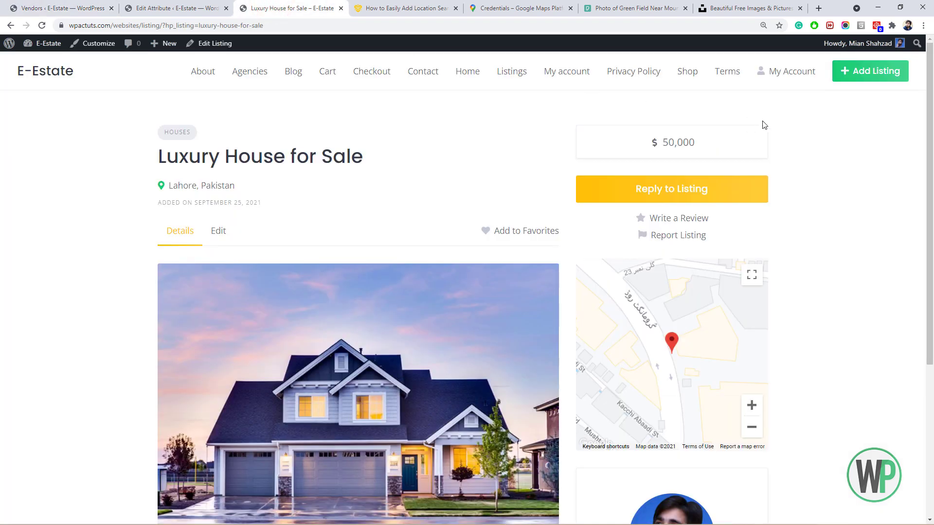
pyautogui.click(411, 7)
pyautogui.scroll(15, 467, 262)
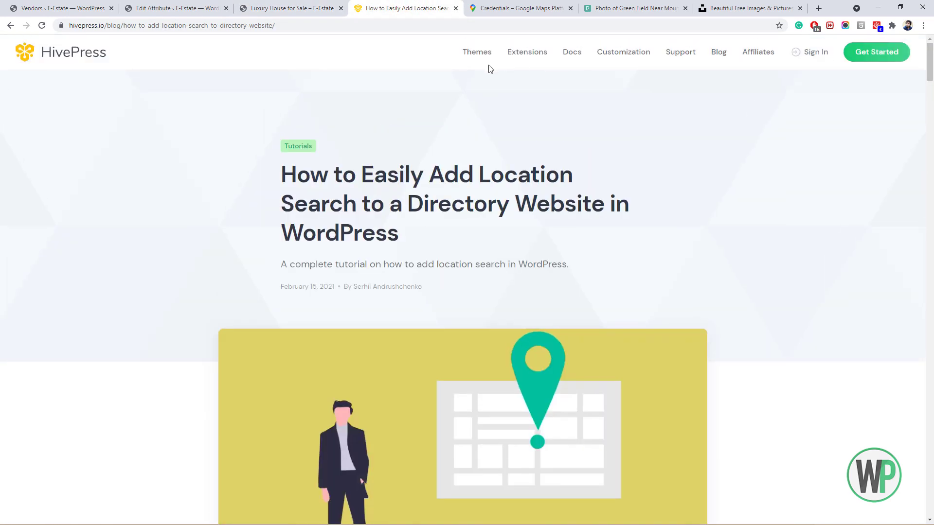
# Find the ListingHive theme's Importing demo content guide in the HivePress docs.
pyautogui.click(570, 55)
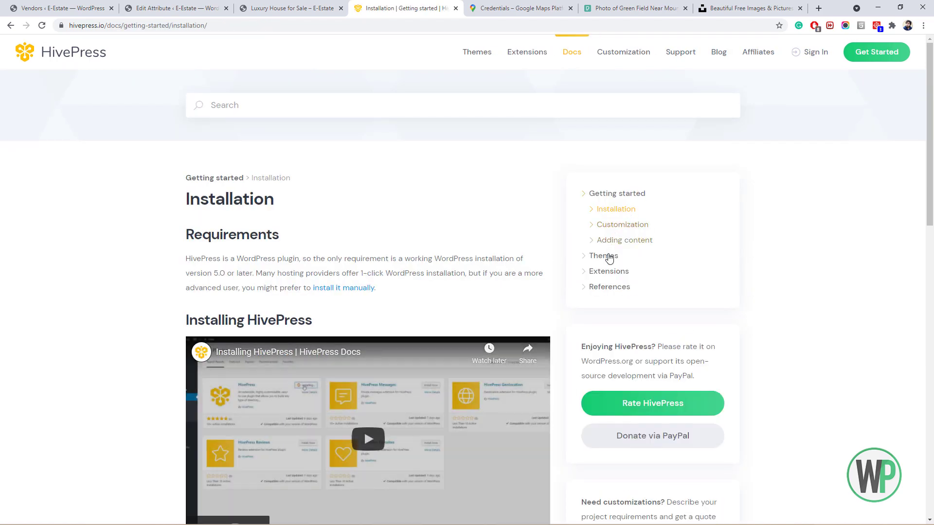
pyautogui.click(609, 258)
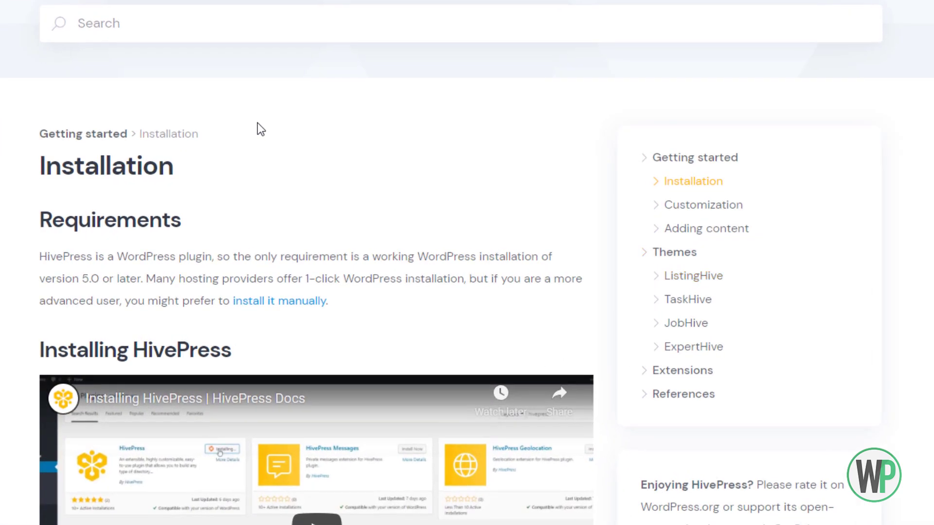
pyautogui.scroll(-6, 115, 128)
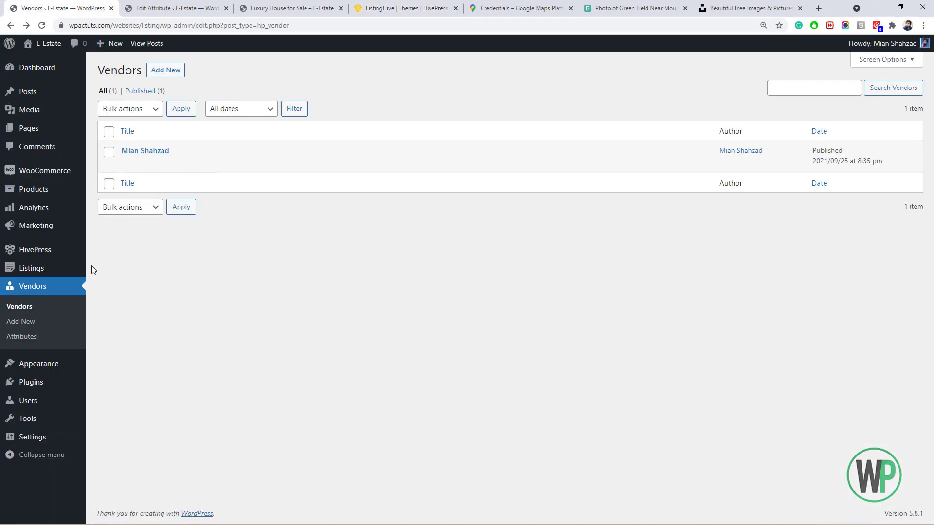
pyautogui.moveTo(69, 362)
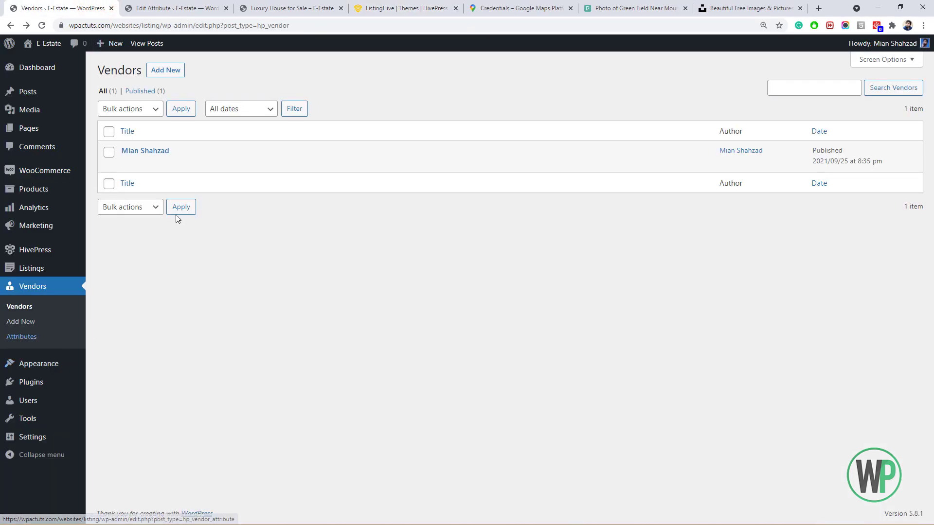
pyautogui.click(372, 8)
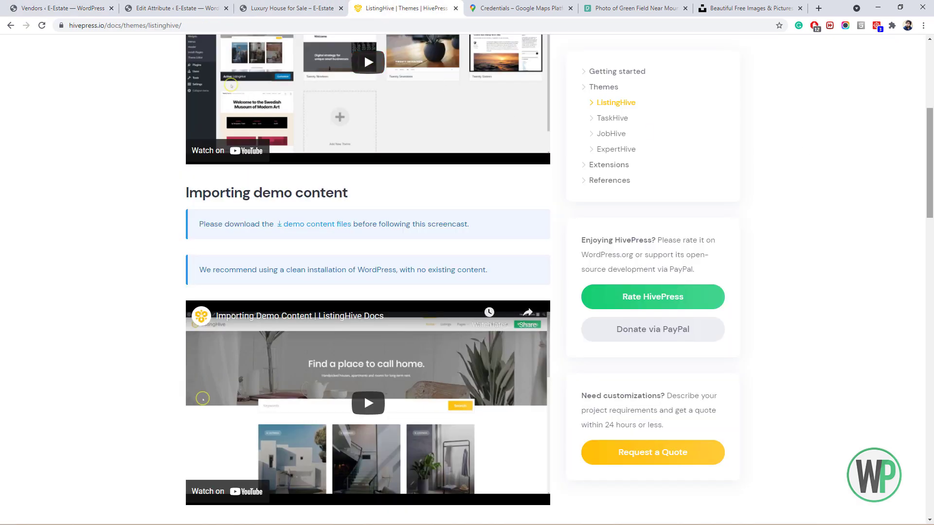
pyautogui.scroll(-4, 929, 195)
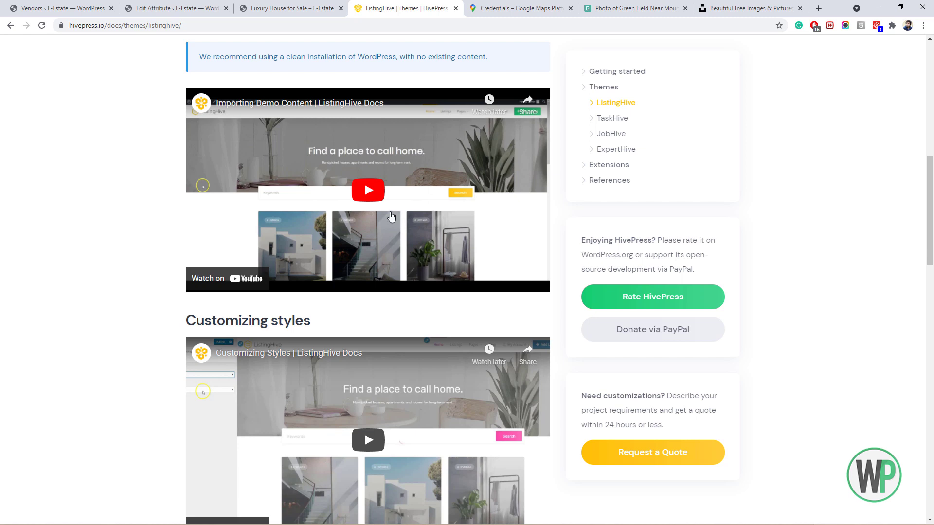
pyautogui.scroll(-1, 230, 269)
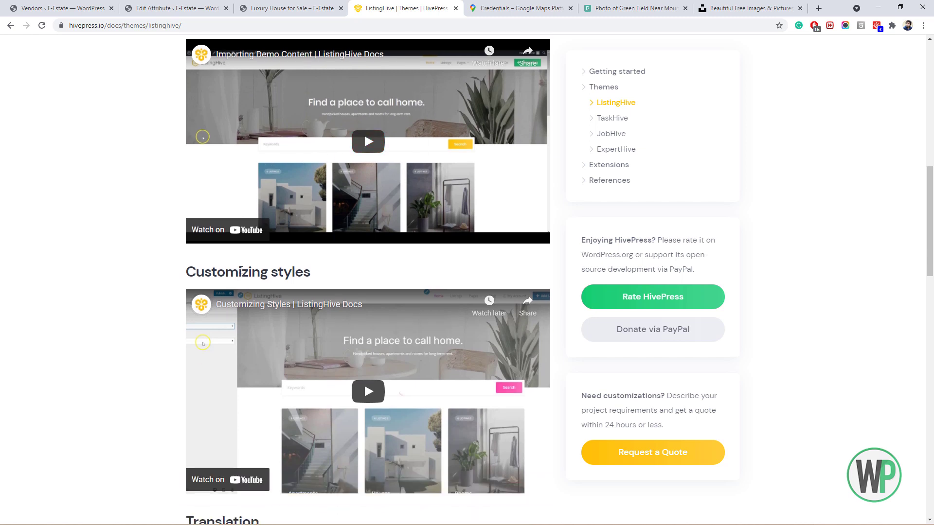
pyautogui.scroll(1, 364, 175)
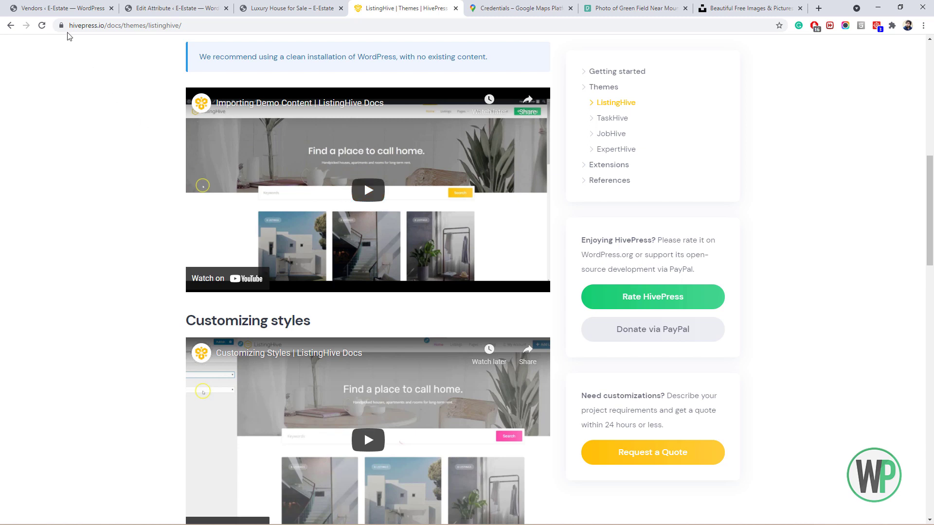
pyautogui.click(53, 4)
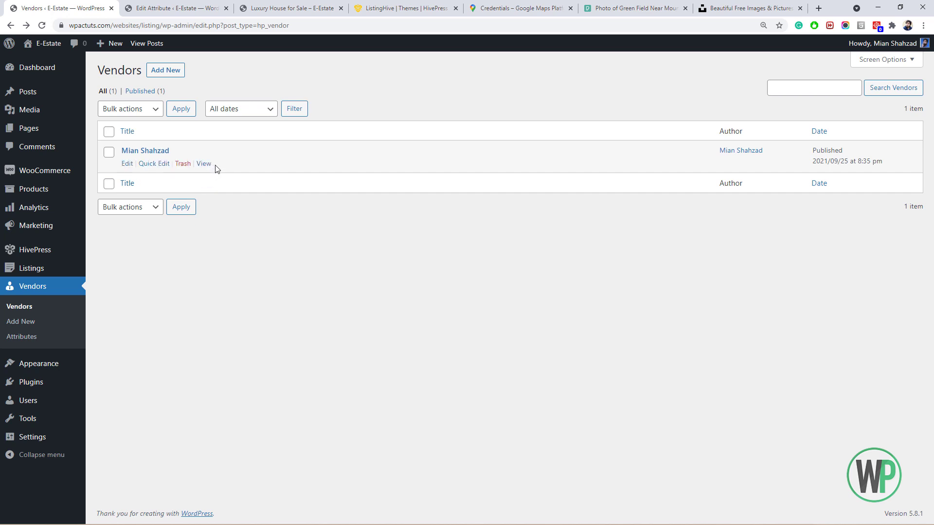
# Install the WordPress importer from Tools > Import and run it.
pyautogui.moveTo(57, 432)
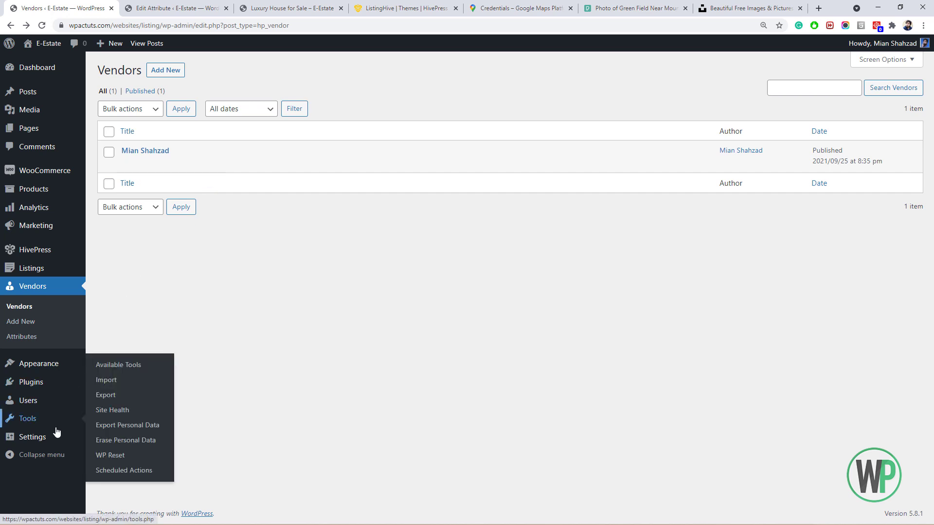
pyautogui.click(117, 380)
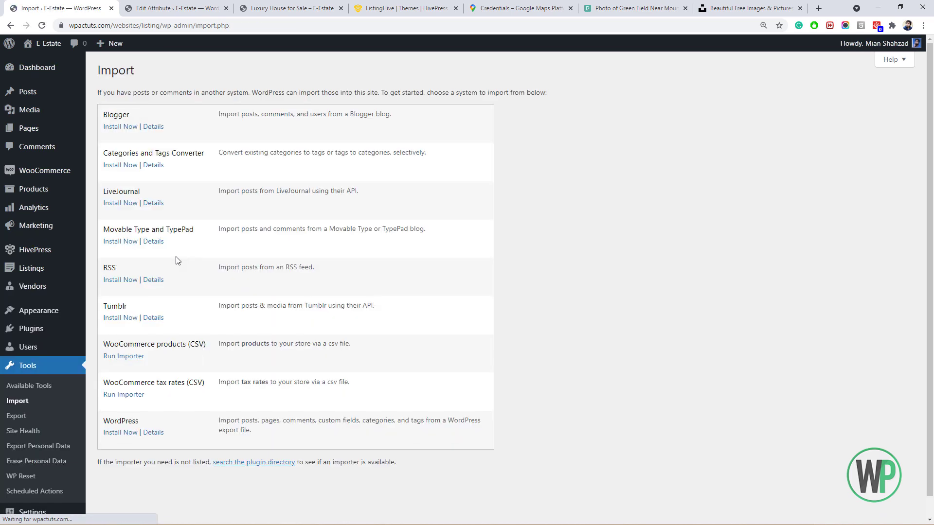
pyautogui.click(128, 434)
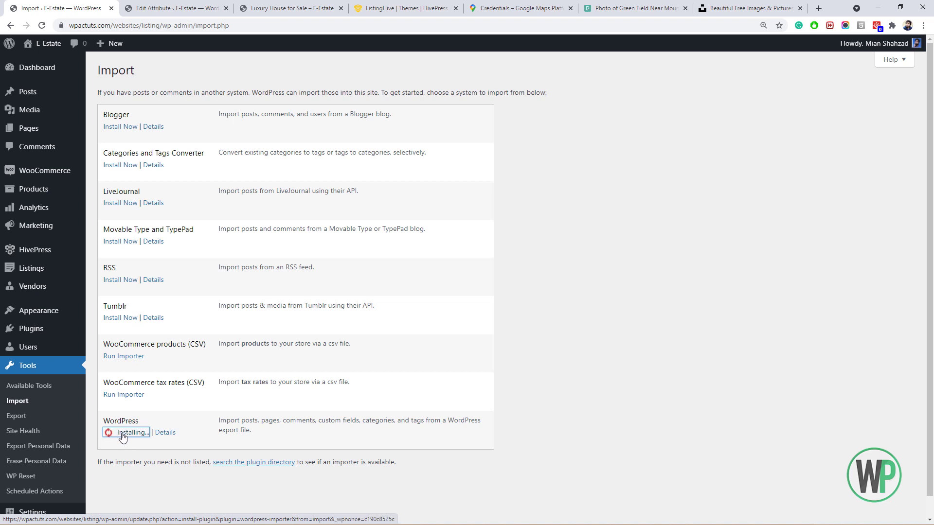
pyautogui.click(127, 458)
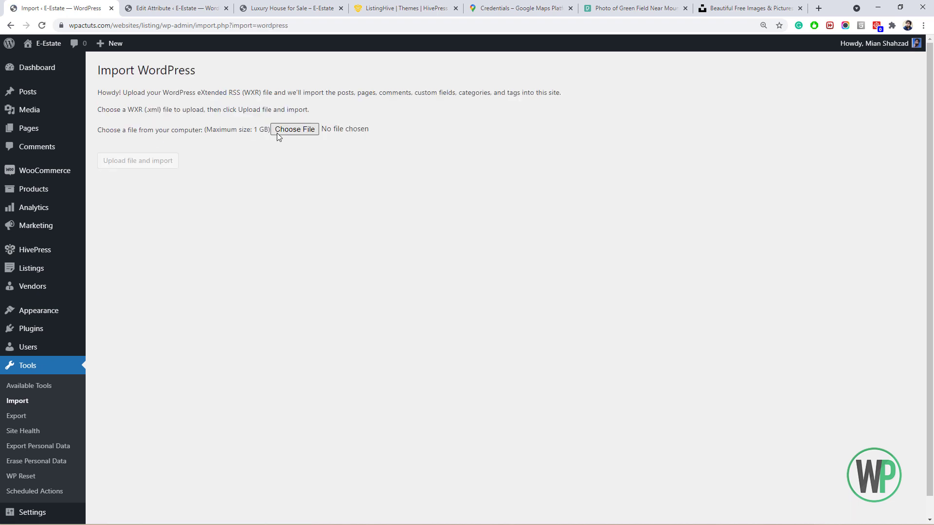
# Upload content.xml and submit the import with file attachments downloaded.
pyautogui.click(277, 129)
pyautogui.click(234, 101)
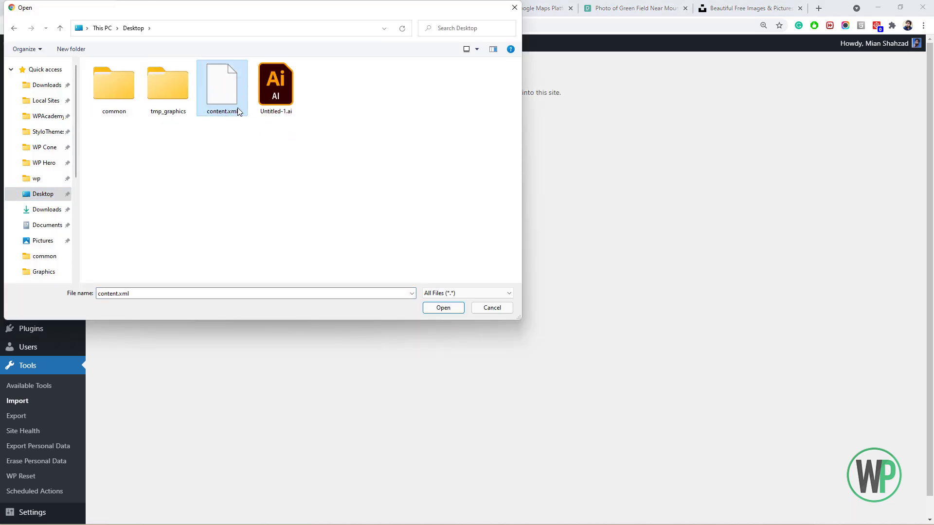
pyautogui.doubleClick(226, 98)
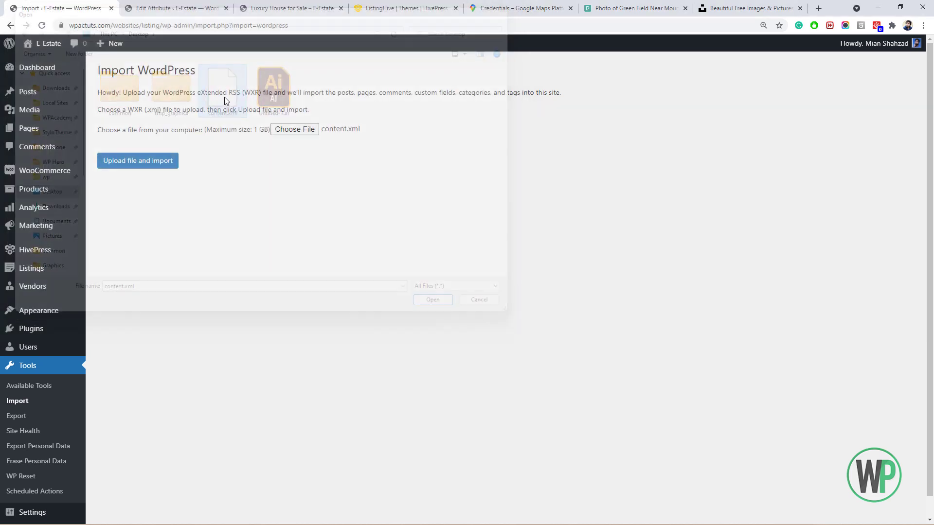
pyautogui.click(164, 165)
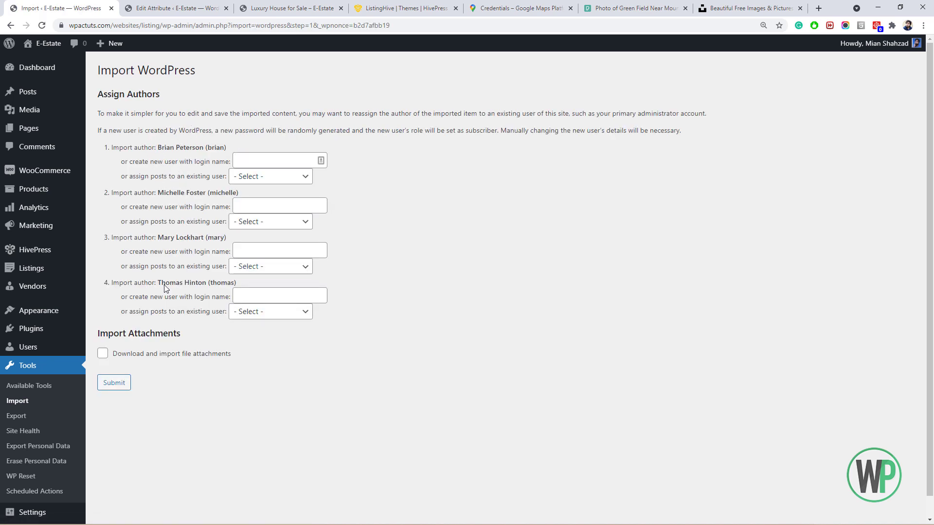
pyautogui.click(102, 353)
pyautogui.click(119, 384)
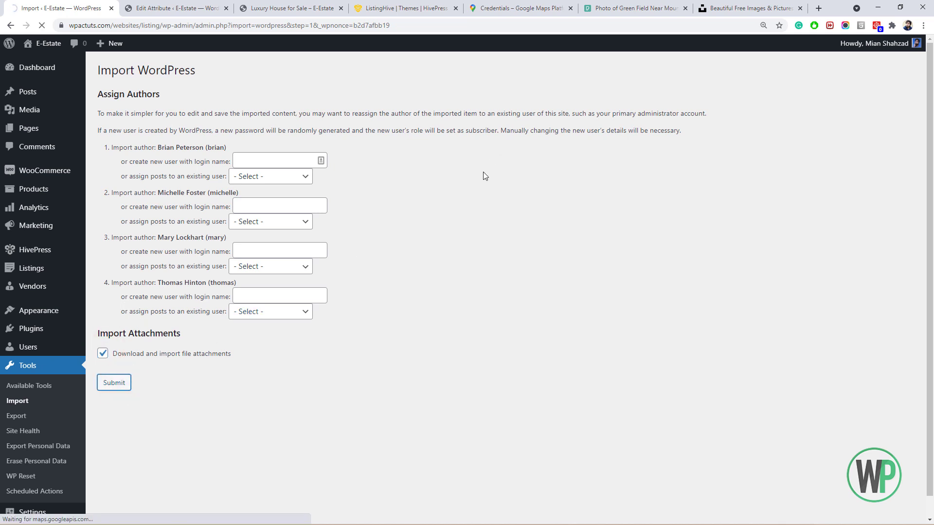
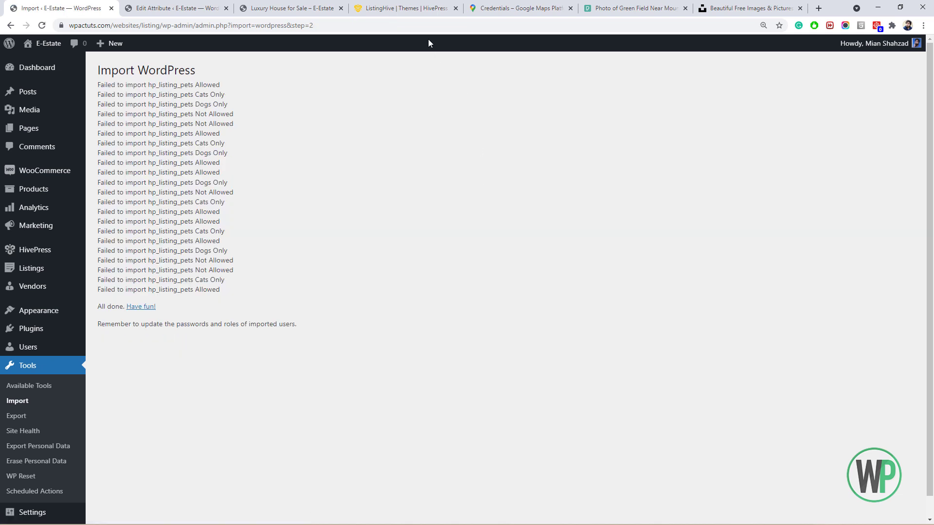
# Review the failed import messages, browse the Listings list, then go to Listings > Attributes.
pyautogui.moveTo(243, 213); pyautogui.dragTo(156, 71)
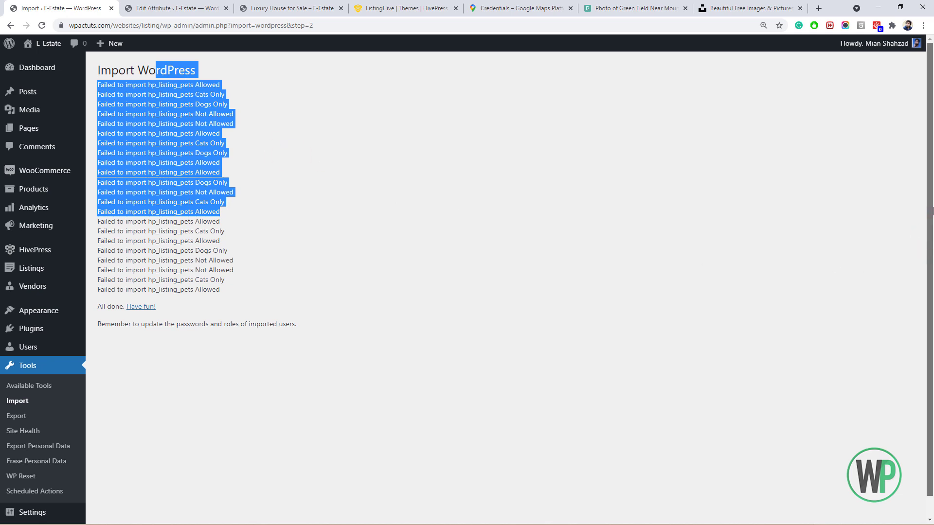
pyautogui.click(285, 173)
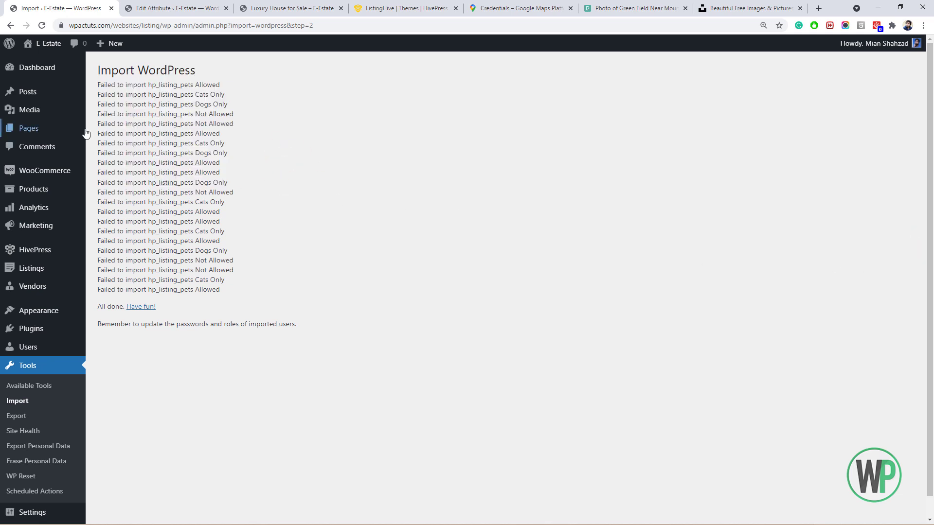
pyautogui.click(50, 270)
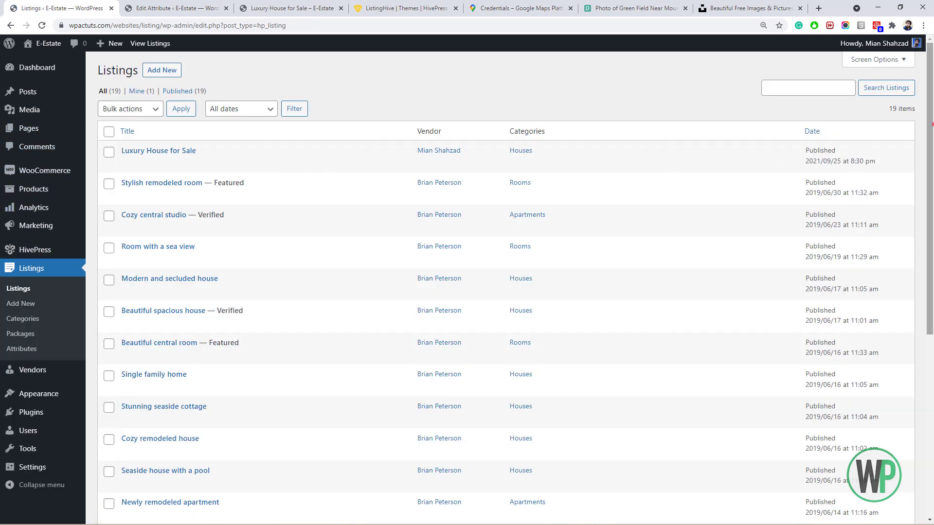
pyautogui.scroll(-6, 115, 315)
pyautogui.scroll(5, 115, 315)
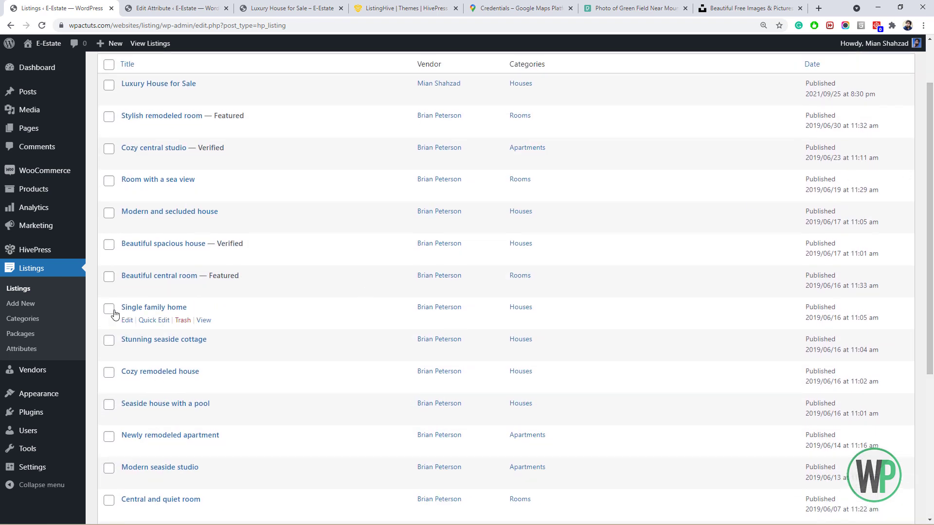
pyautogui.click(63, 350)
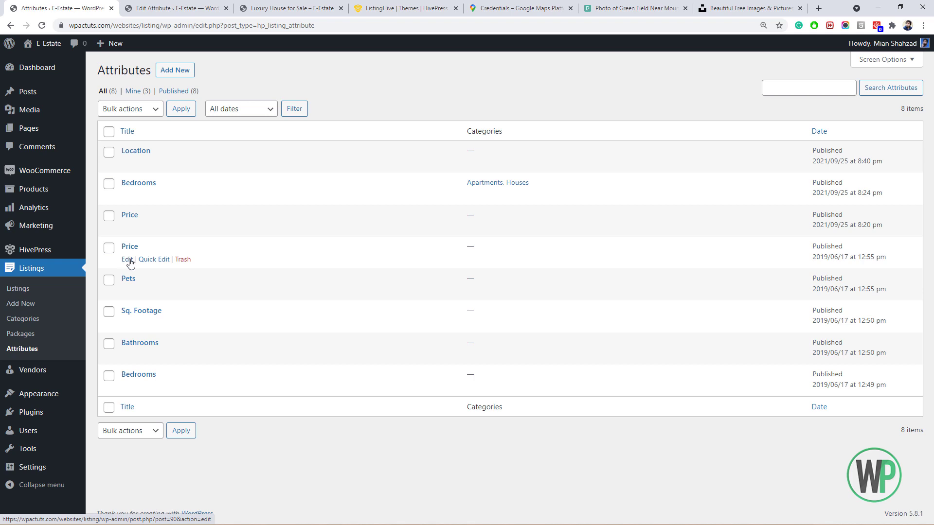
# Trash the older duplicate Price and Bedrooms attributes, then view the site's Listings page.
pyautogui.click(178, 261)
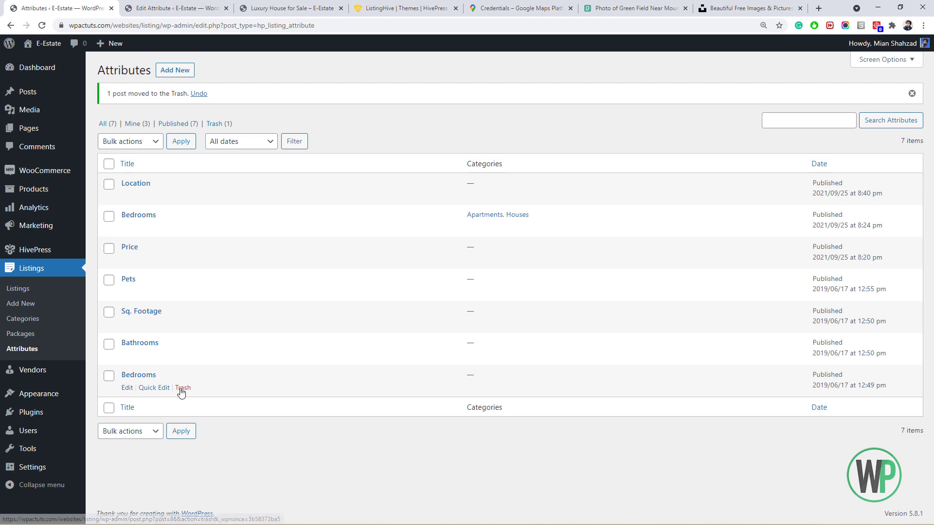
pyautogui.click(182, 389)
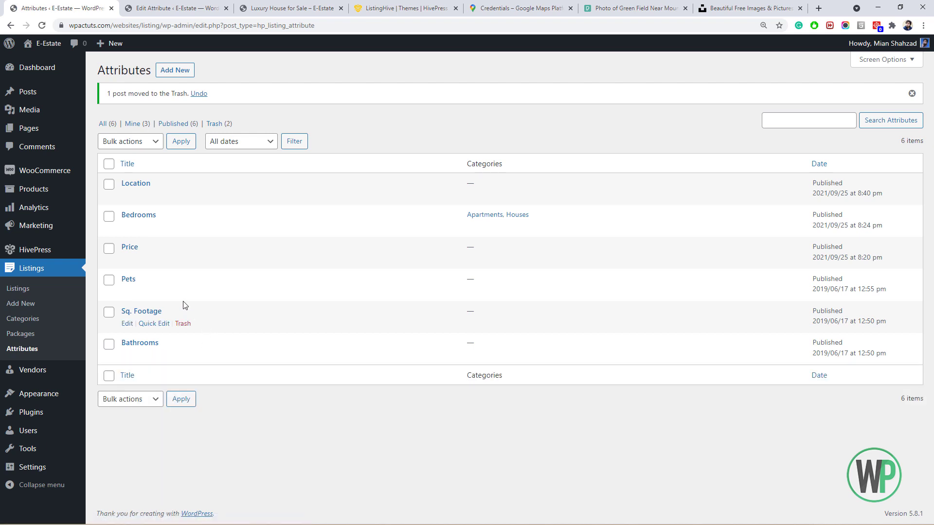
pyautogui.click(270, 3)
pyautogui.click(499, 75)
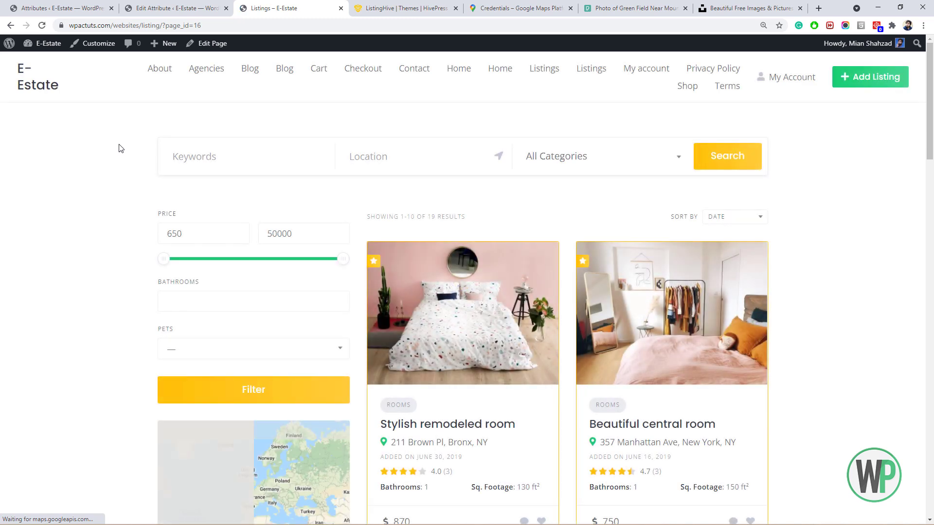
# Inspect the 2,750 price and Bathrooms label on listing cards, then return to the Location attribute editor.
pyautogui.scroll(-3, 121, 151)
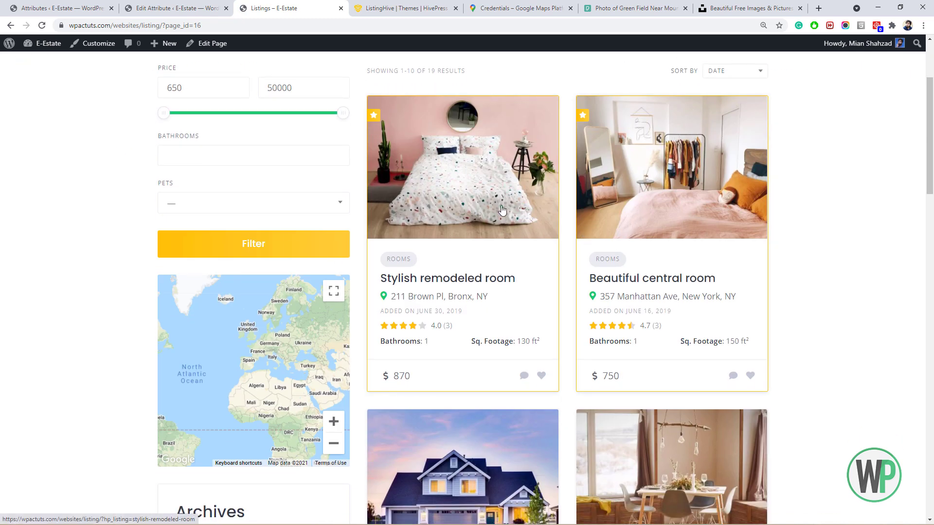
pyautogui.moveTo(930, 131); pyautogui.dragTo(929, 478)
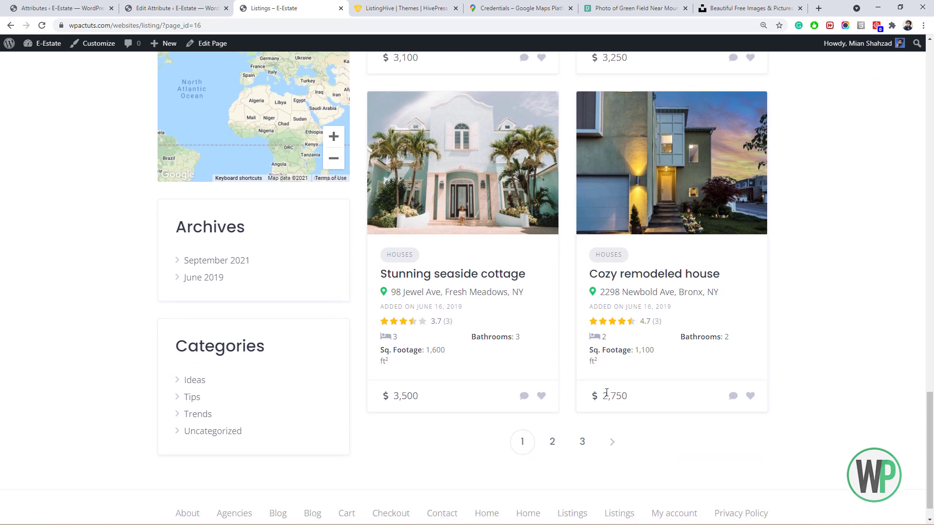
pyautogui.moveTo(623, 398); pyautogui.dragTo(590, 397)
pyautogui.moveTo(513, 337); pyautogui.dragTo(471, 337)
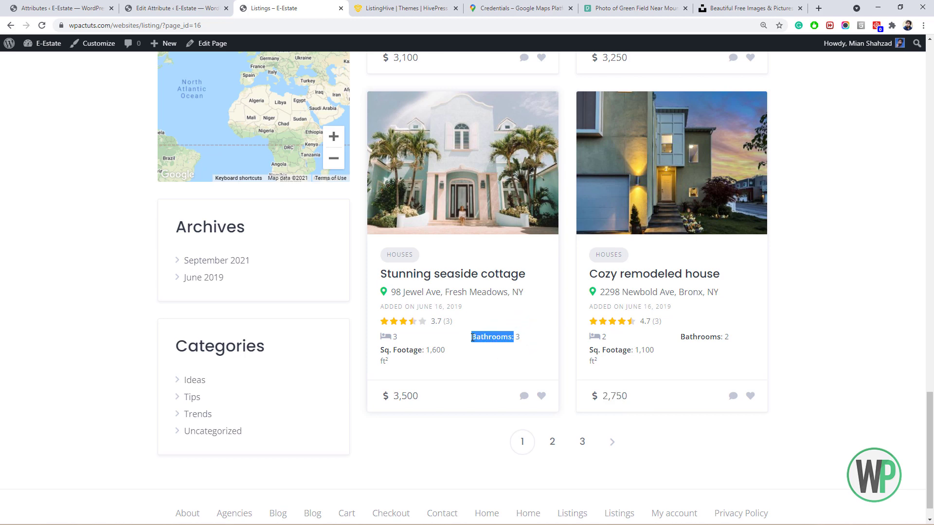
pyautogui.click(172, 4)
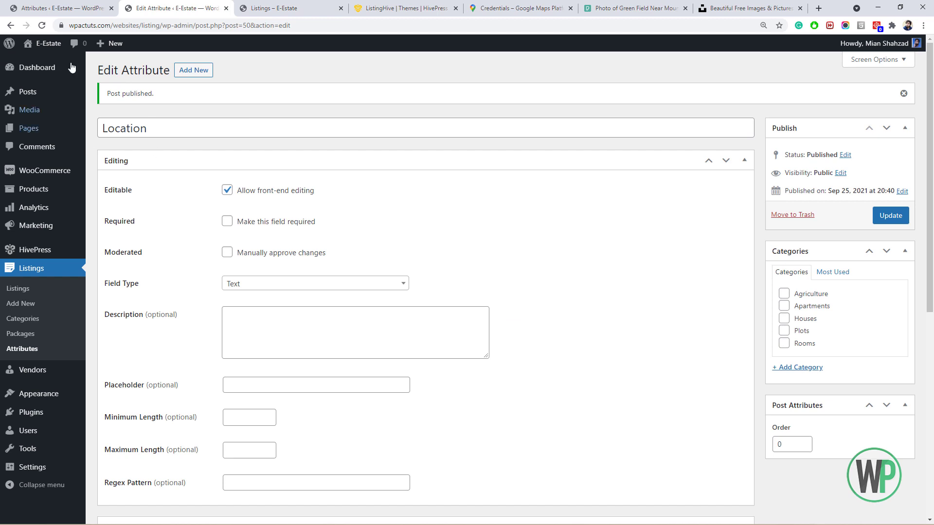
# Trash the Pets attribute and open the Sq. Footage and Bathrooms attributes for editing.
pyautogui.click(63, 351)
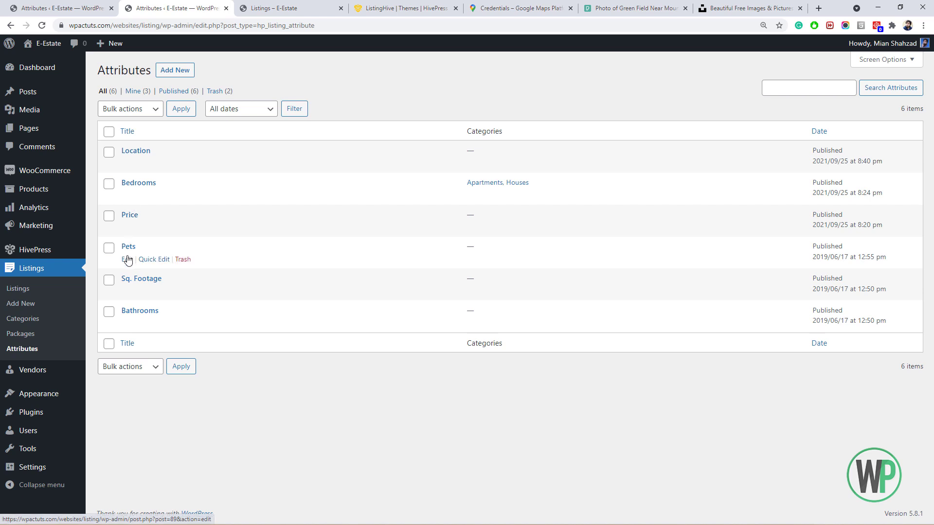
pyautogui.click(183, 259)
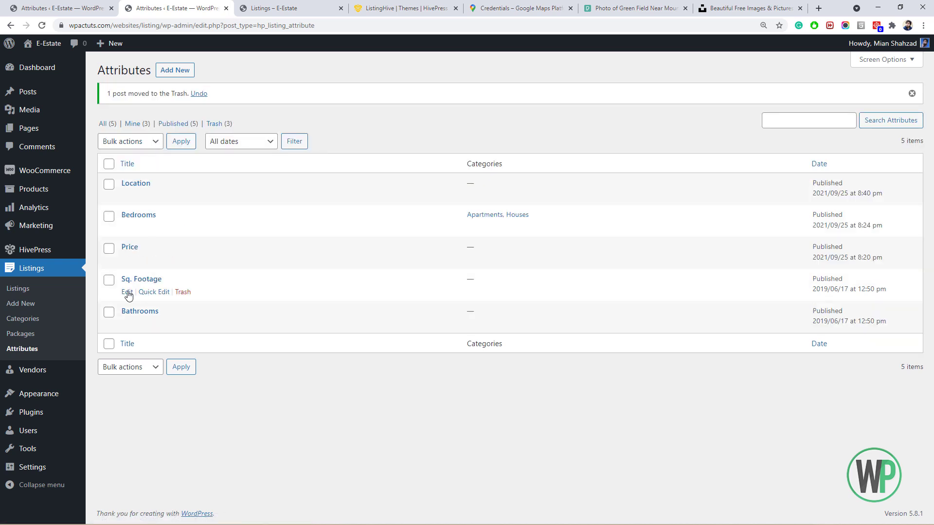
pyautogui.click(127, 293)
pyautogui.keyDown('ctrl'); pyautogui.click(128, 324); pyautogui.keyUp('ctrl')
pyautogui.click(211, 7)
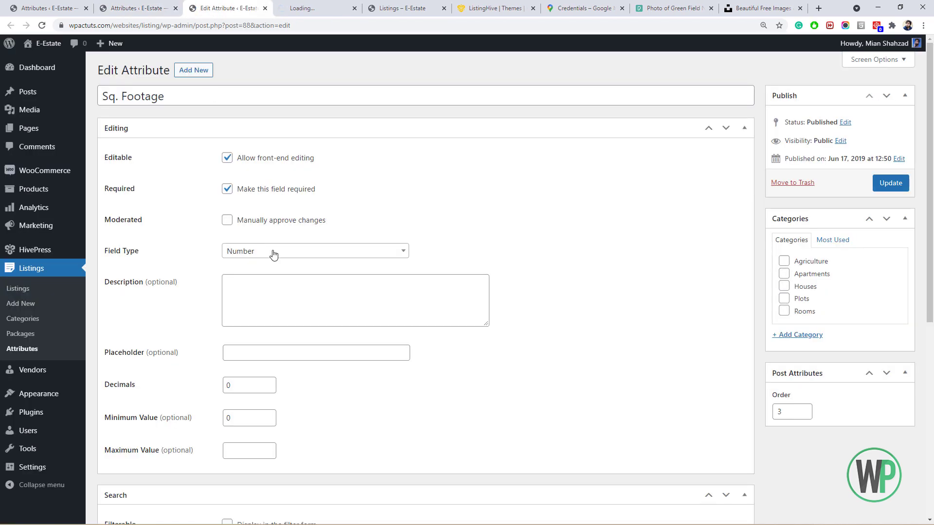
# Rename Sq. Footage to Area, remove it from the filter form, and give it the ruler-combined icon.
pyautogui.click(195, 91)
pyautogui.moveTo(194, 91); pyautogui.dragTo(95, 95)
pyautogui.write('Area')
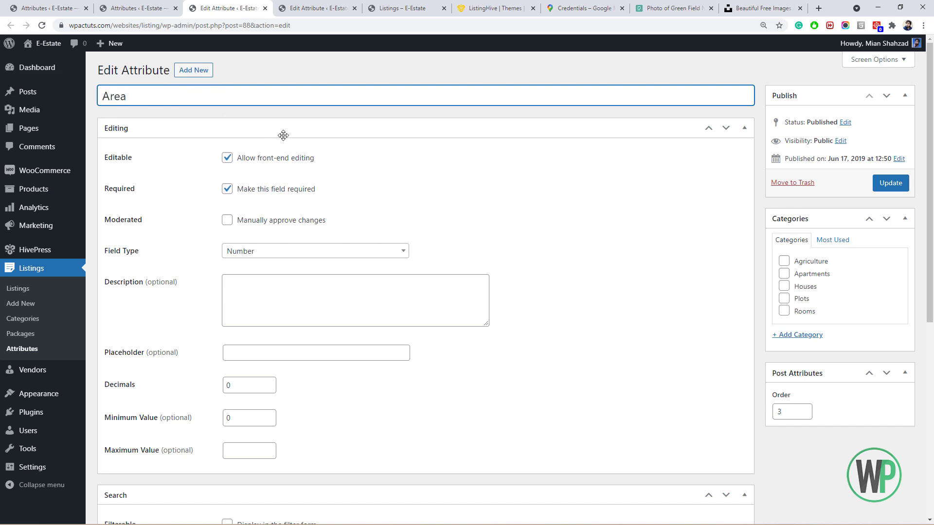
pyautogui.scroll(-7, 283, 135)
pyautogui.click(226, 186)
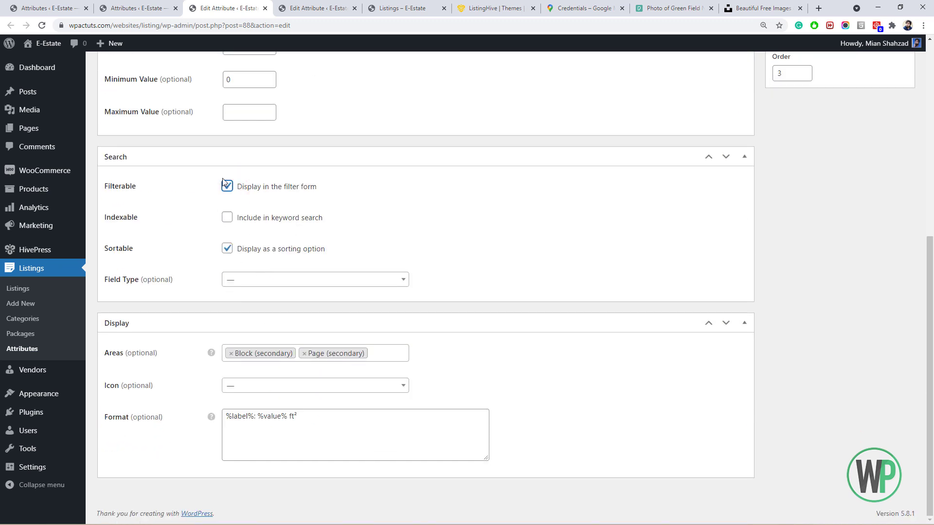
pyautogui.click(227, 186)
pyautogui.click(274, 386)
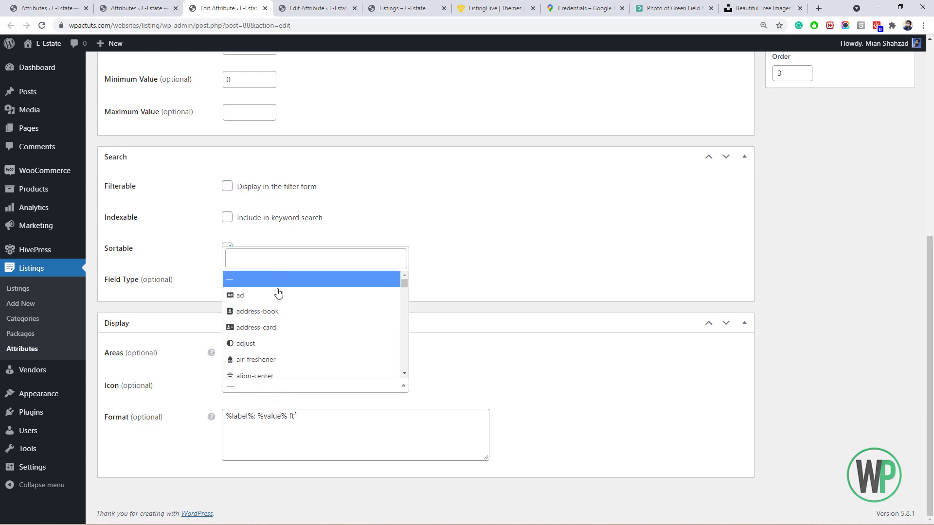
pyautogui.write('rul')
pyautogui.click(292, 336)
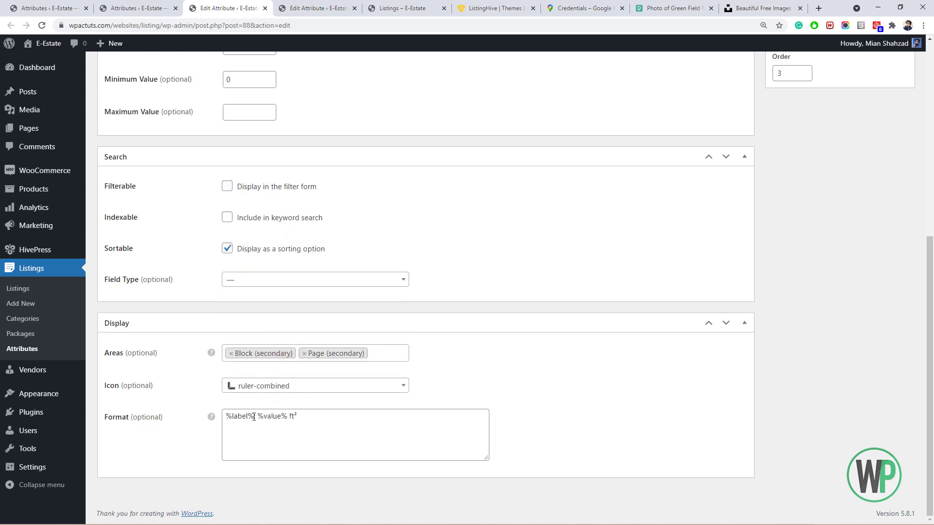
# Set Area's display format to %icon% %value% without ft², keep the Number type, and update.
pyautogui.doubleClick(253, 417)
pyautogui.write('icon')
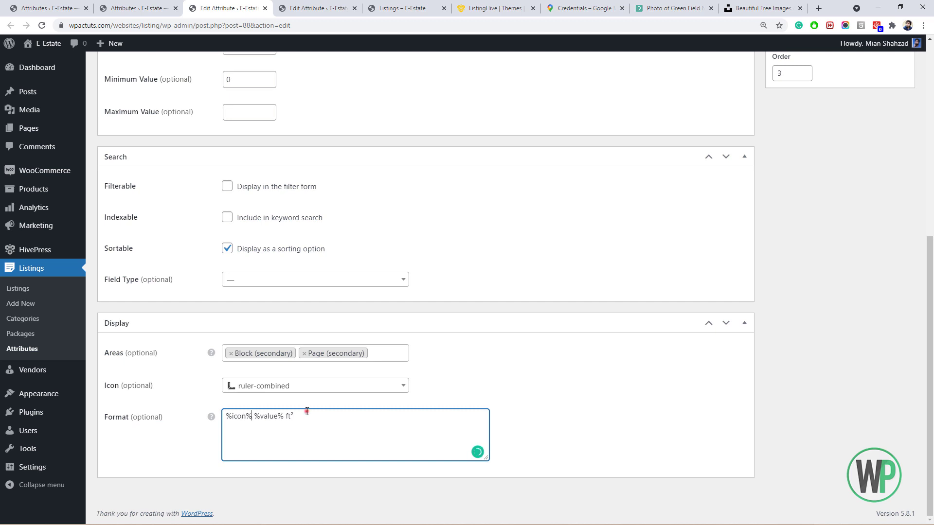
pyautogui.moveTo(306, 412); pyautogui.dragTo(286, 416)
pyautogui.press('BackSpace')
pyautogui.scroll(7, 312, 269)
pyautogui.click(310, 251)
pyautogui.click(295, 305)
pyautogui.scroll(-6, 295, 307)
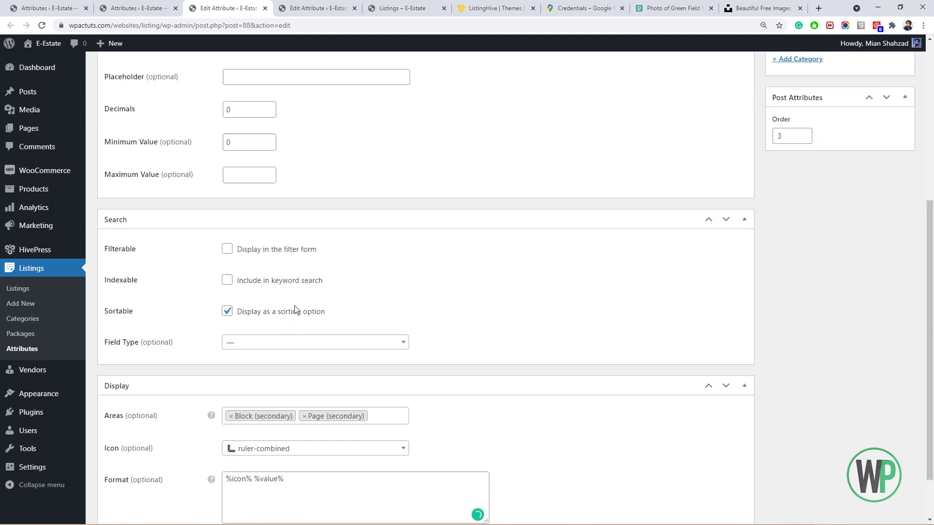
pyautogui.scroll(6, 294, 310)
pyautogui.click(893, 183)
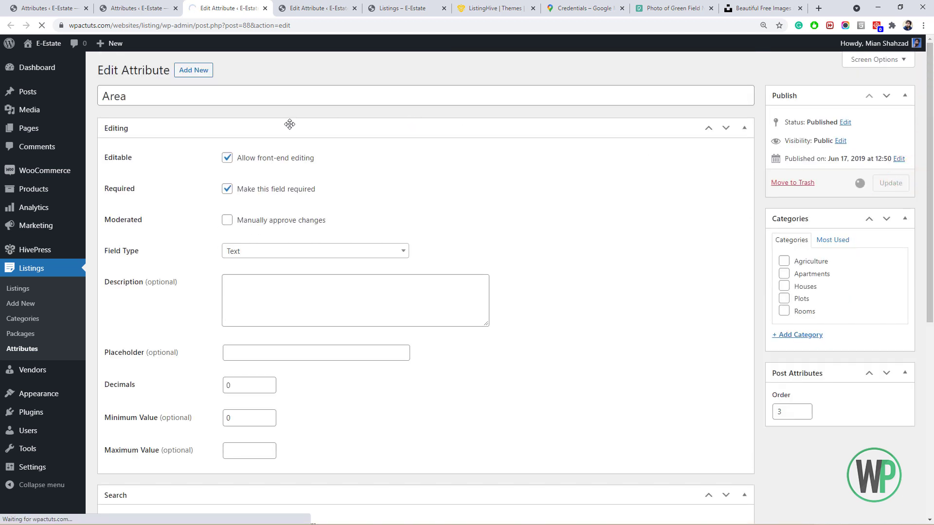
pyautogui.scroll(-7, 285, 188)
pyautogui.scroll(7, 290, 188)
# Close the extra tabs and move to the Bathrooms editor, leaving its search-form setting off.
pyautogui.click(22, 349)
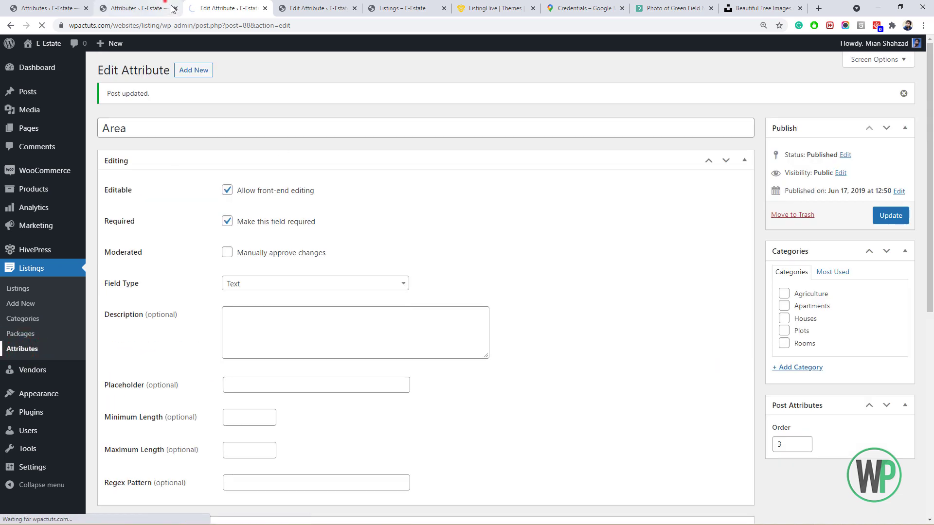
pyautogui.click(168, 7)
pyautogui.click(248, 8)
pyautogui.click(265, 8)
pyautogui.scroll(-3, 229, 196)
pyautogui.scroll(3, 230, 195)
pyautogui.scroll(-1, 232, 190)
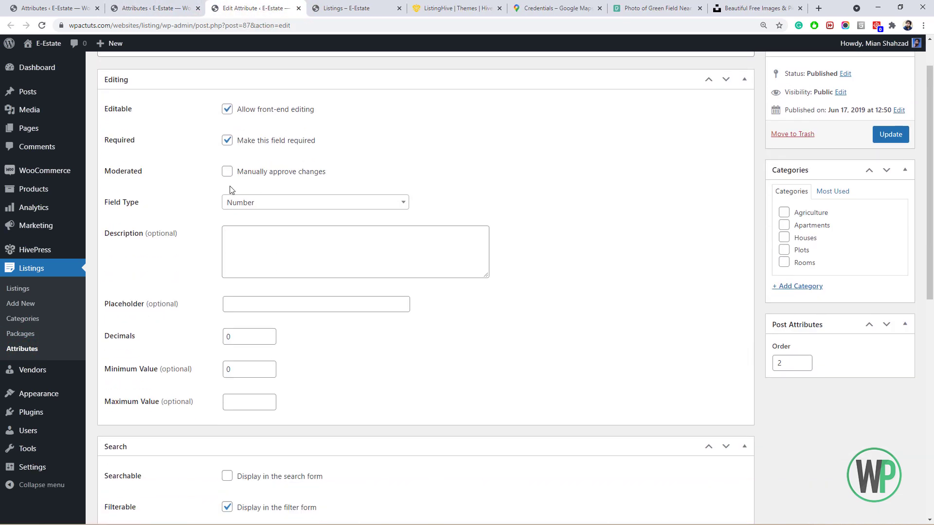
pyautogui.scroll(-4, 230, 195)
pyautogui.click(228, 280)
pyautogui.click(227, 280)
pyautogui.scroll(-3, 227, 343)
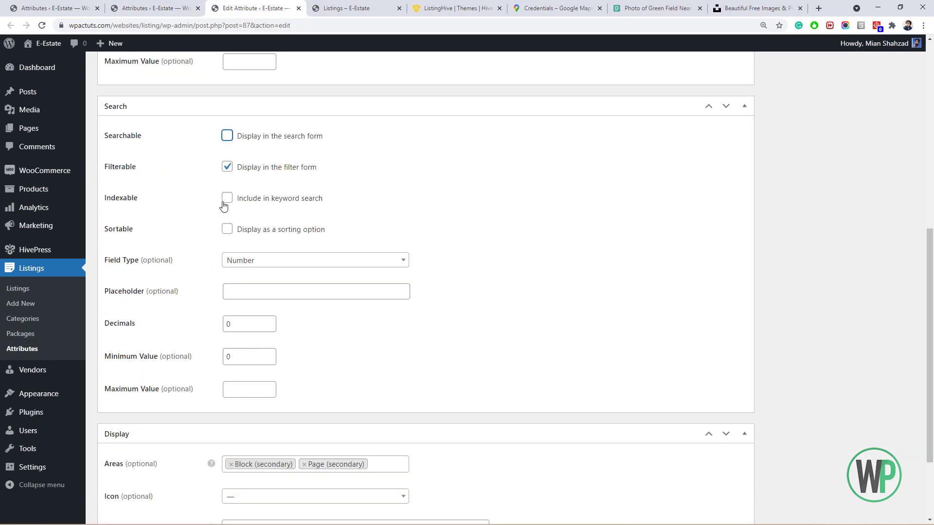
pyautogui.scroll(-2, 234, 243)
# Give Bathrooms the shower icon and the %icon%: %value% format, then update it.
pyautogui.click(271, 386)
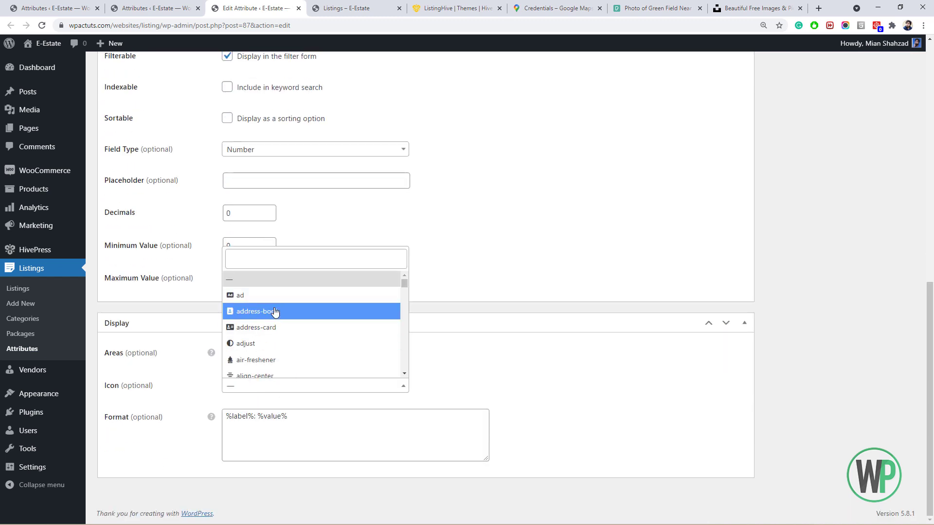
pyautogui.write('show')
pyautogui.click(278, 370)
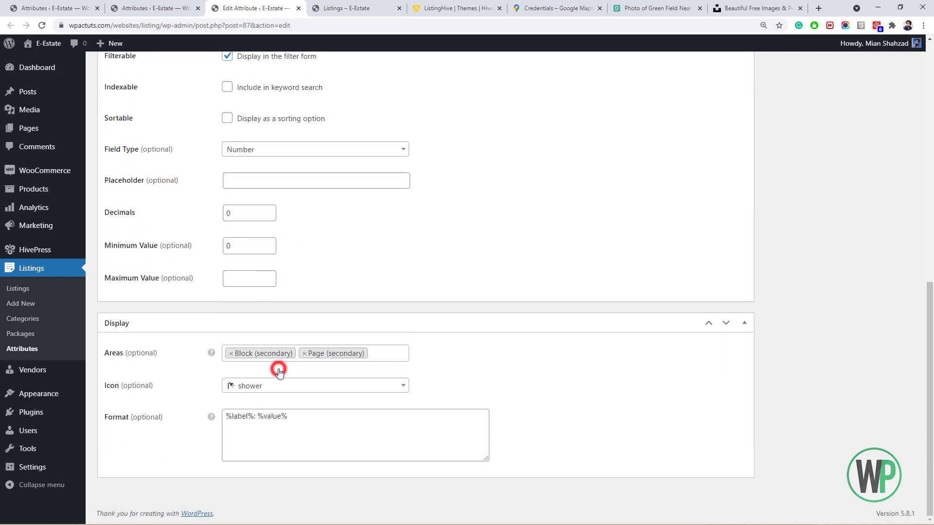
pyautogui.doubleClick(239, 416)
pyautogui.press('BackSpace')
pyautogui.write('icon')
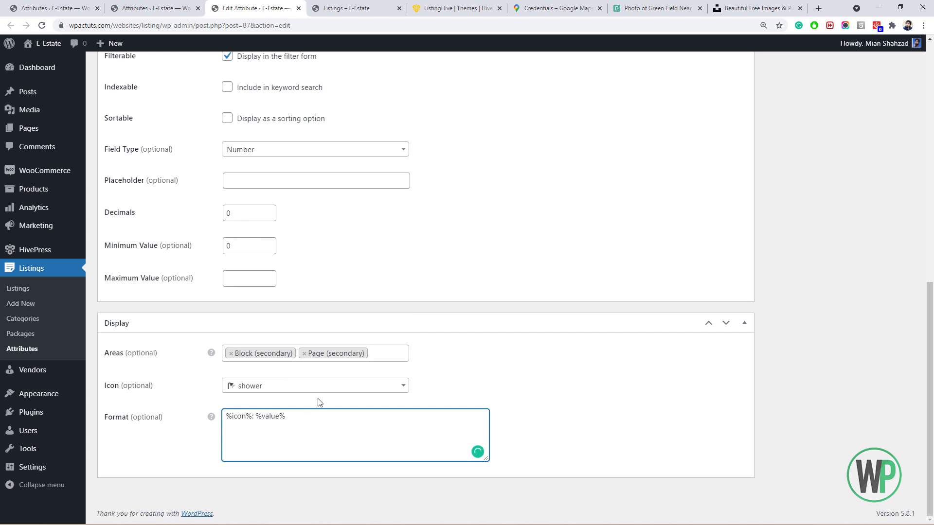
pyautogui.scroll(8, 827, 195)
pyautogui.click(889, 112)
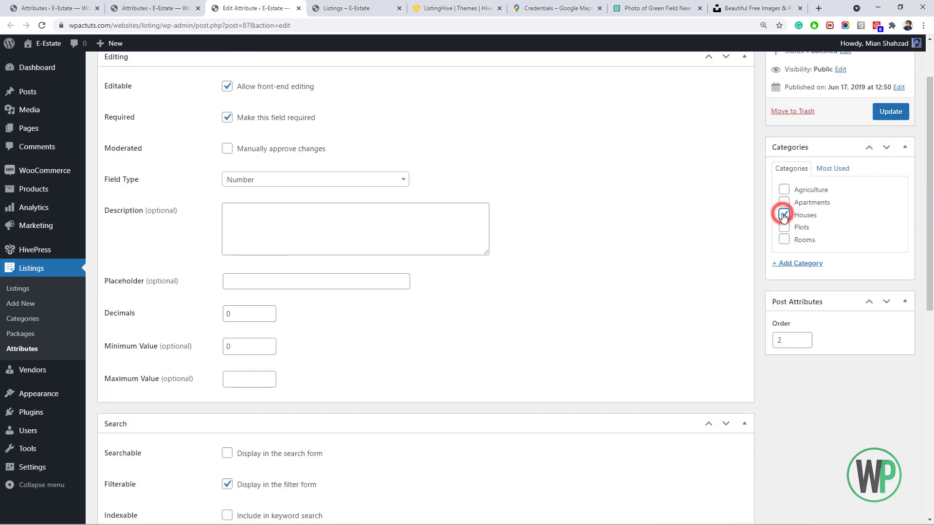
# Assign Bathrooms to another listing category, update, and reload the front-end Listings page.
pyautogui.click(783, 344)
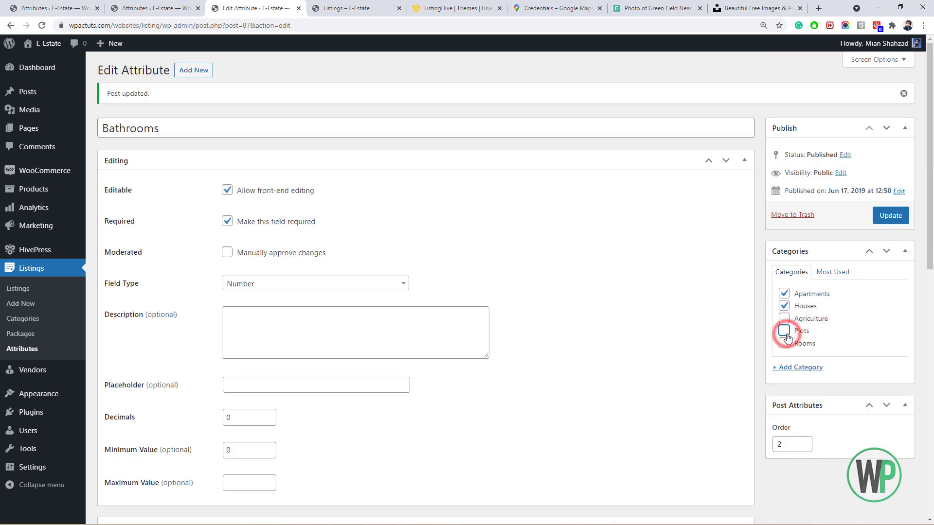
pyautogui.click(891, 216)
pyautogui.click(346, 8)
pyautogui.click(42, 26)
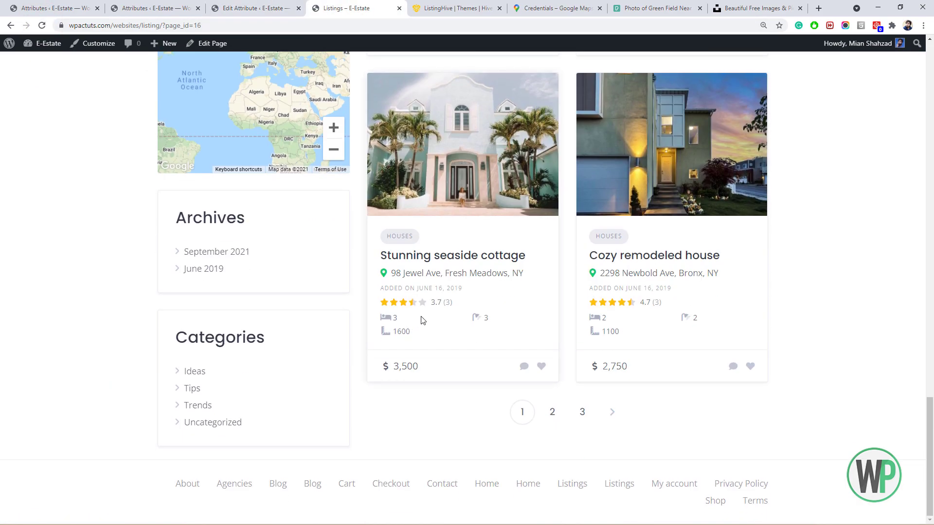
# Open the Beautiful spacious house listing and check the verified badge beside its title.
pyautogui.scroll(8, 627, 348)
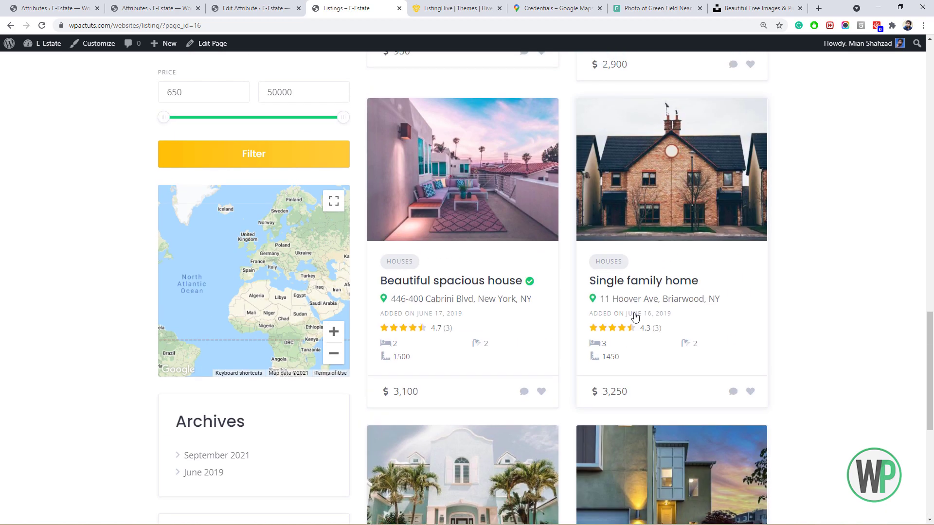
pyautogui.click(521, 224)
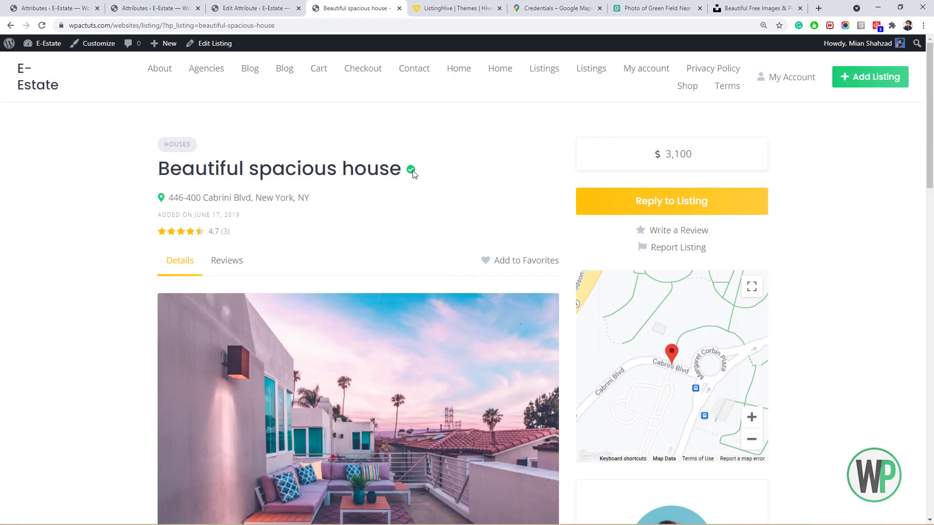
pyautogui.click(412, 172)
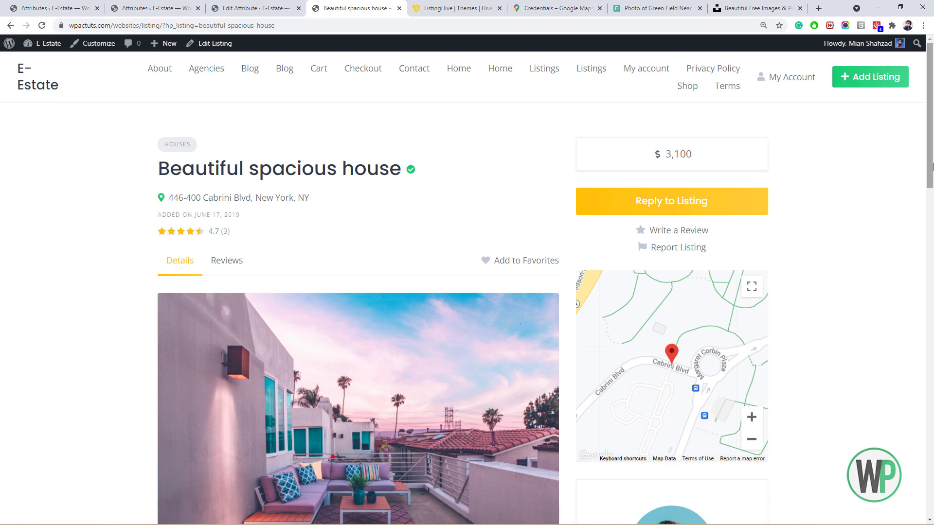
pyautogui.scroll(-3, 428, 181)
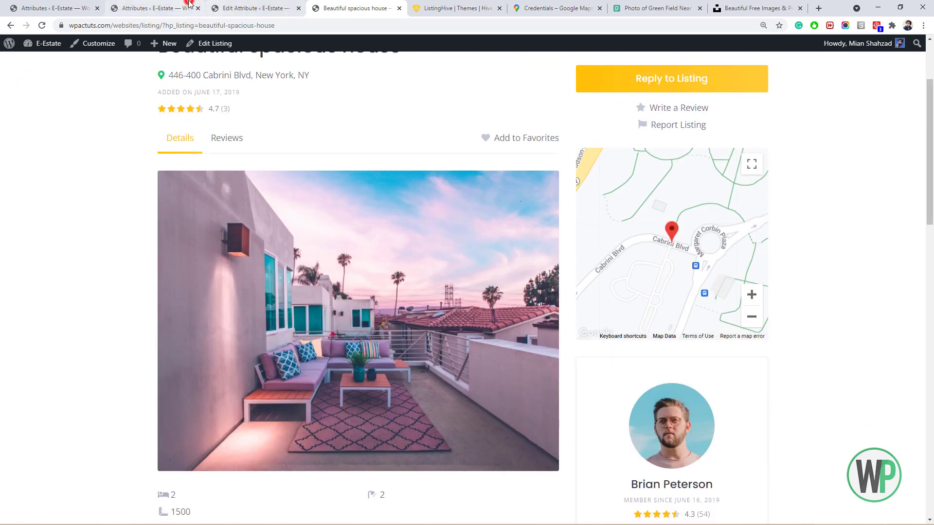
# Close the leftover Attributes admin pages and return to the admin Listings list.
pyautogui.click(148, 7)
pyautogui.click(198, 8)
pyautogui.click(198, 8)
pyautogui.click(83, 5)
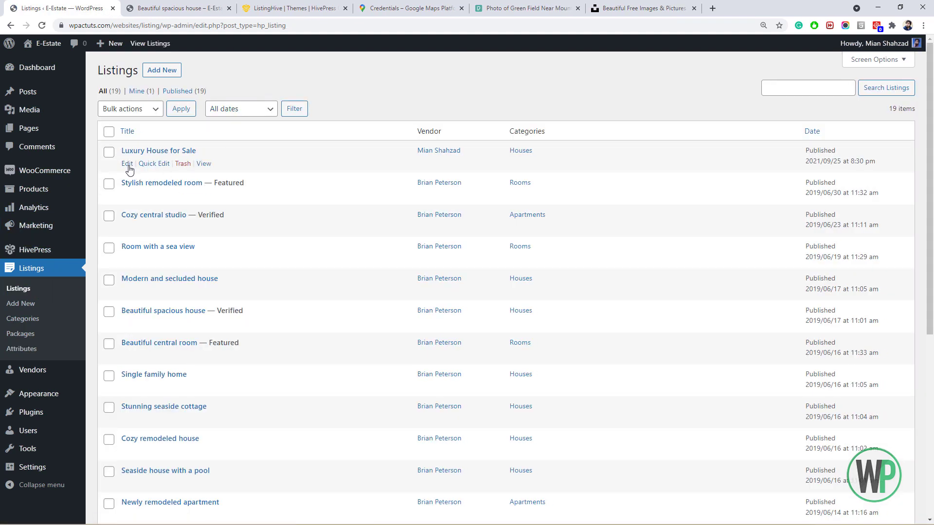
# Open Stylish remodeled room for editing and review its Featuring Date and verified settings.
pyautogui.click(127, 195)
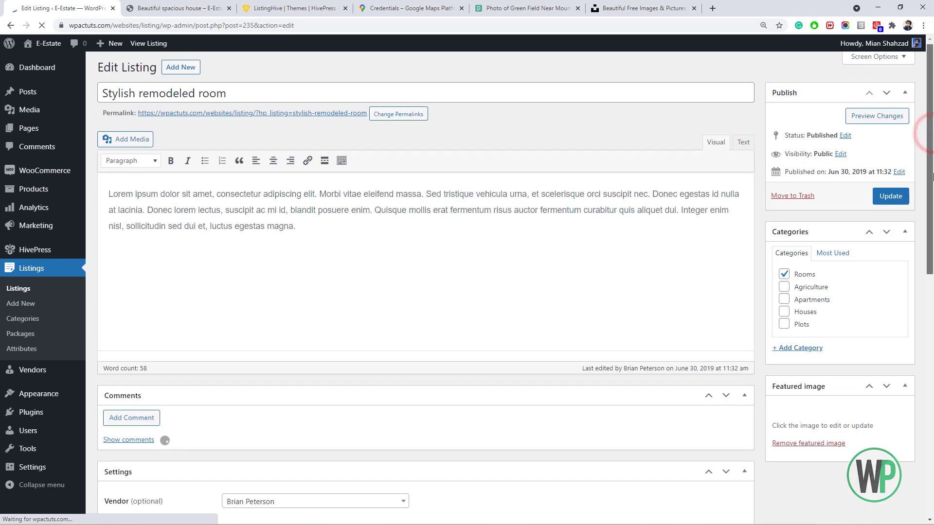
pyautogui.moveTo(930, 161); pyautogui.dragTo(933, 372)
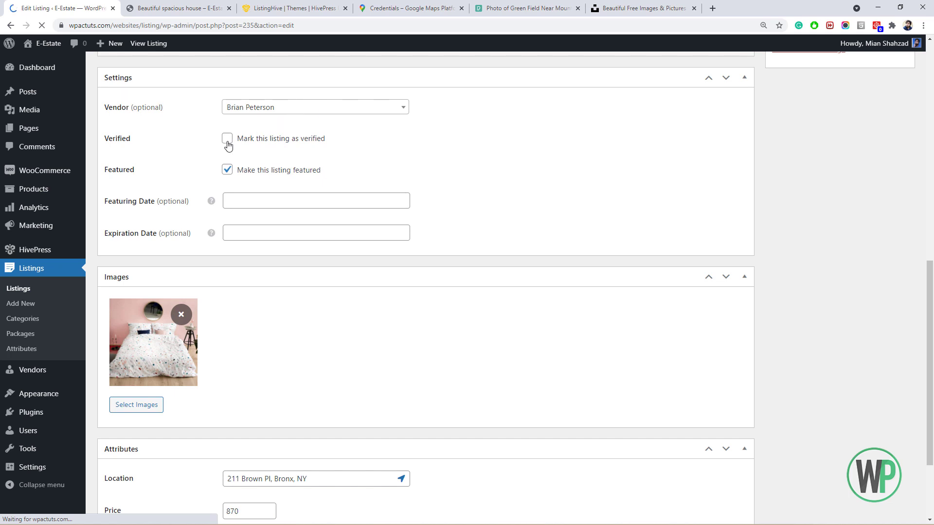
pyautogui.scroll(-1, 227, 144)
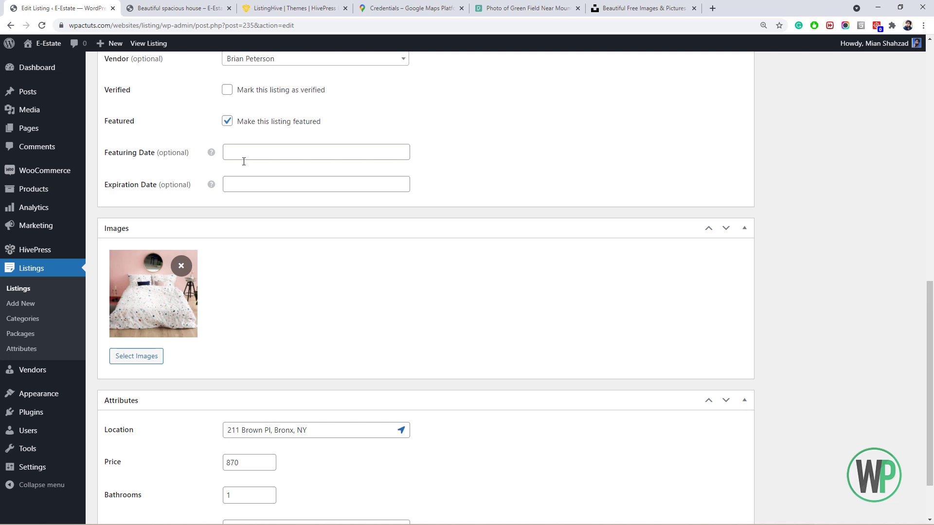
pyautogui.scroll(1, 238, 150)
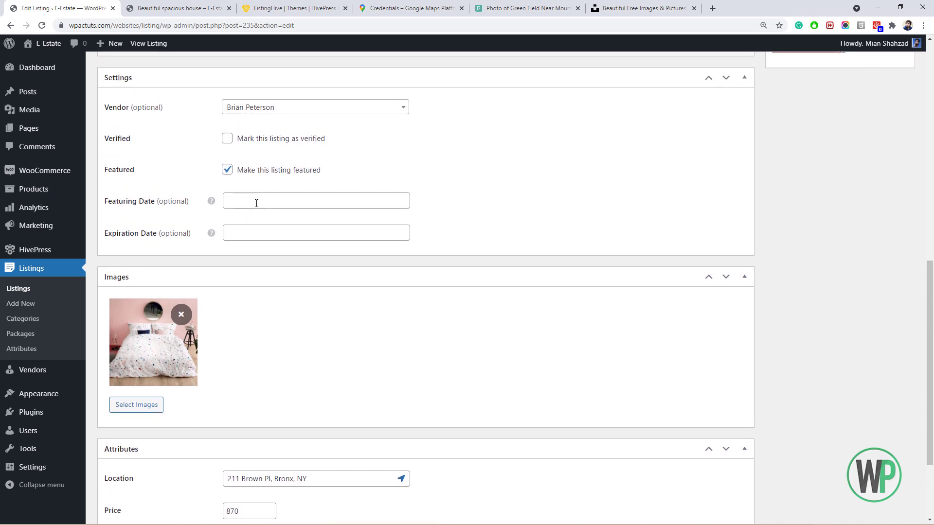
pyautogui.click(249, 203)
pyautogui.click(208, 197)
pyautogui.scroll(-2, 358, 265)
pyautogui.scroll(1, 311, 388)
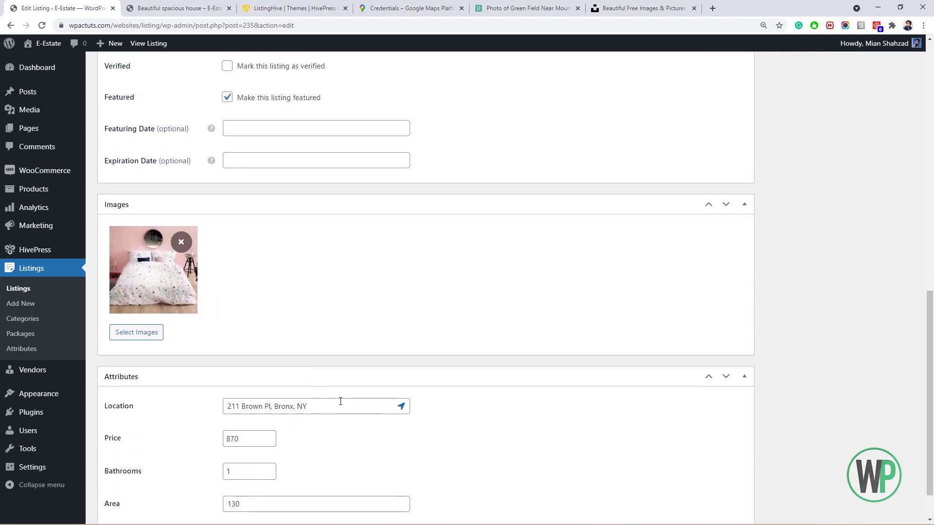
pyautogui.moveTo(929, 375); pyautogui.dragTo(900, 119)
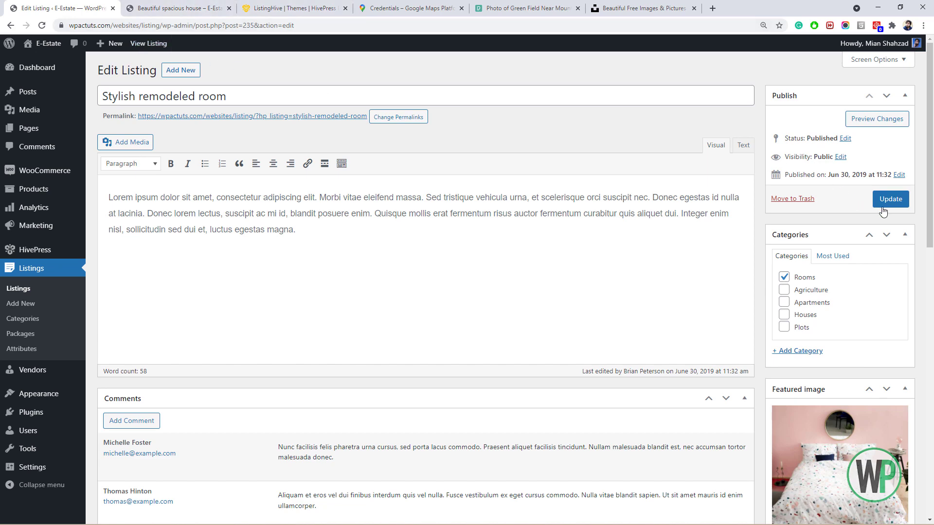
# Compare the front-end Beautiful spacious house page, then open Users > All Users in admin.
pyautogui.click(214, 8)
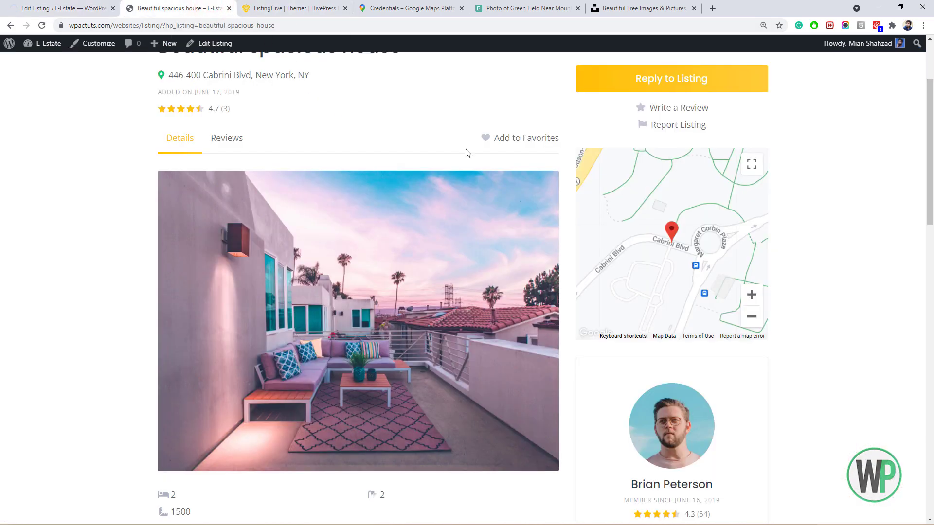
pyautogui.moveTo(929, 175); pyautogui.dragTo(927, 139)
pyautogui.click(65, 8)
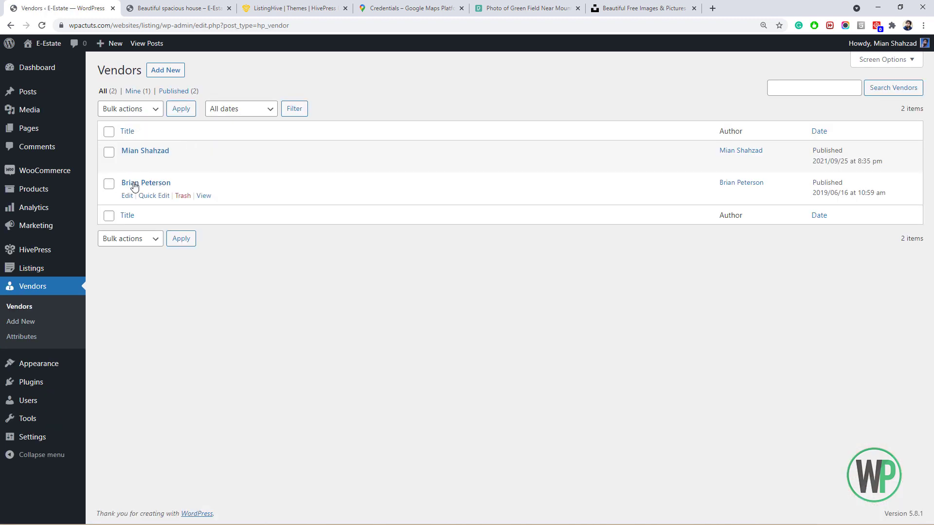
pyautogui.moveTo(62, 271)
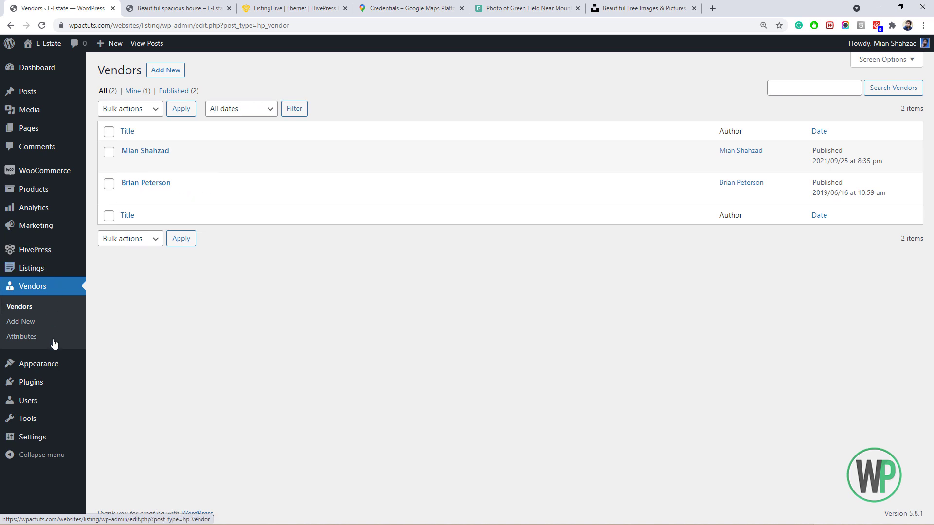
pyautogui.click(59, 400)
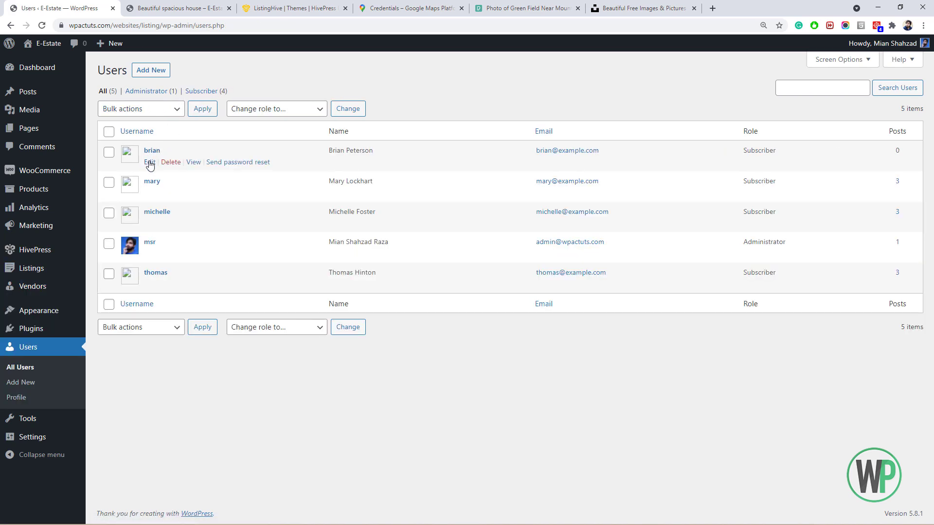
# Open three subscribers' profiles in background tabs and review the first one.
pyautogui.keyDown('ctrl'); pyautogui.click(150, 163); pyautogui.keyUp('ctrl')
pyautogui.keyDown('ctrl'); pyautogui.click(150, 193); pyautogui.keyUp('ctrl')
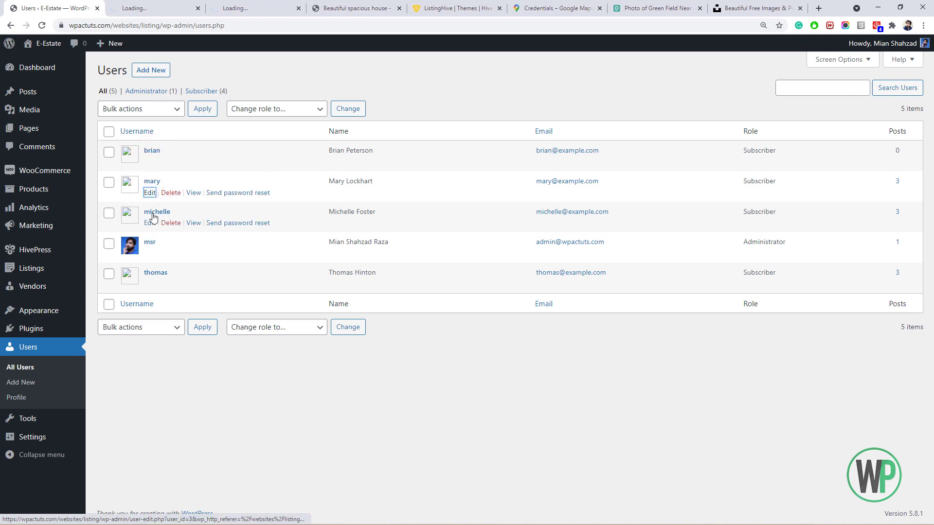
pyautogui.keyDown('ctrl'); pyautogui.click(150, 223); pyautogui.keyUp('ctrl')
pyautogui.click(140, 8)
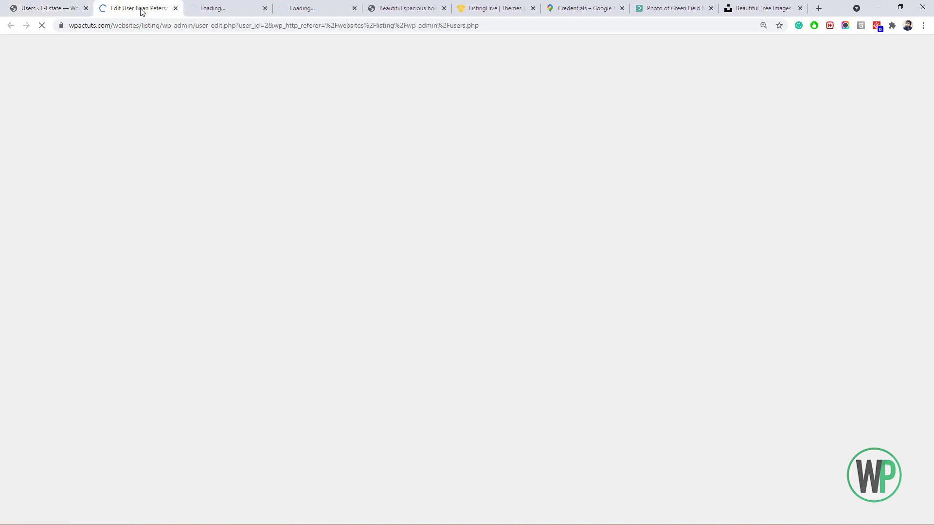
pyautogui.scroll(-15, 195, 122)
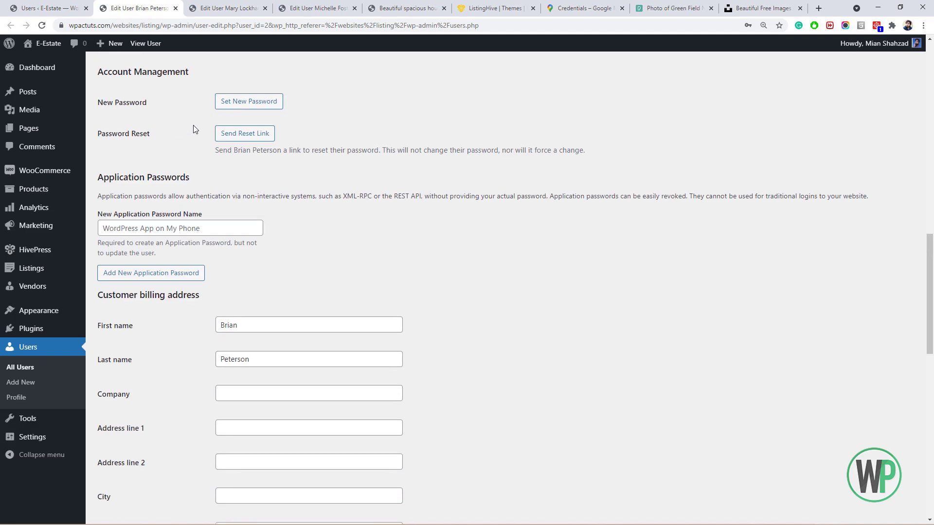
# Close the profile tabs, then open the Vendors list and a blank Add Vendor form.
pyautogui.click(176, 9)
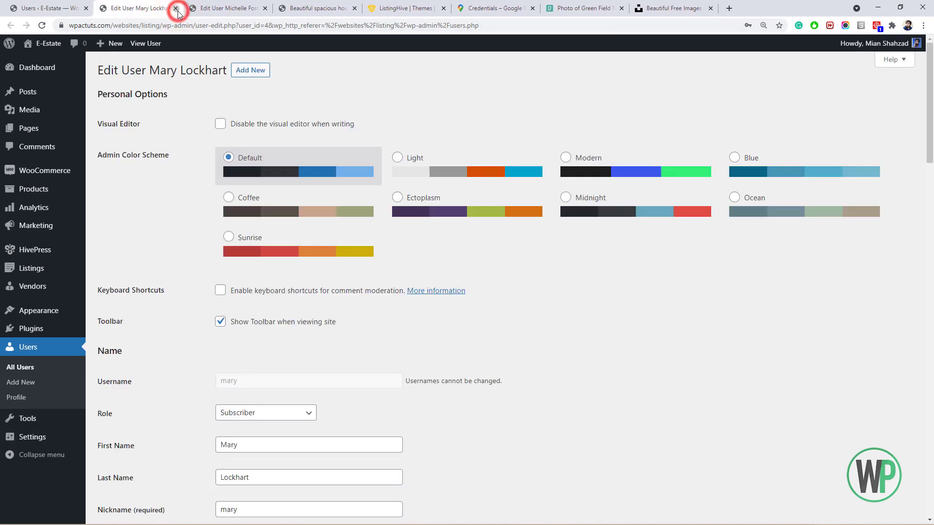
pyautogui.click(176, 9)
pyautogui.click(176, 8)
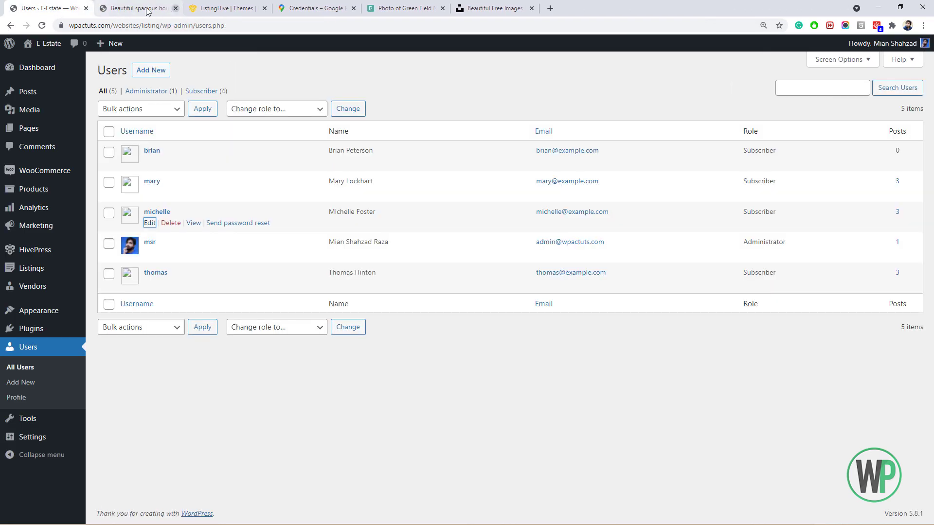
pyautogui.click(52, 287)
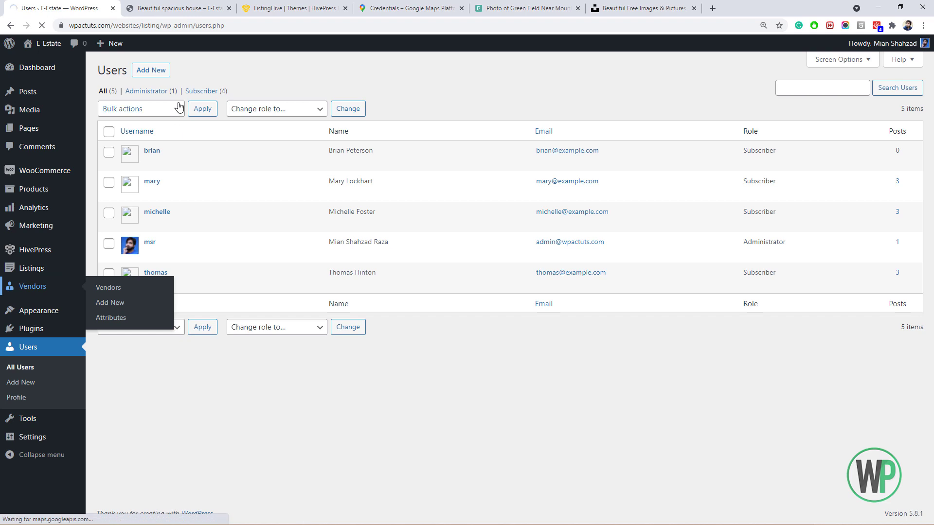
pyautogui.click(166, 73)
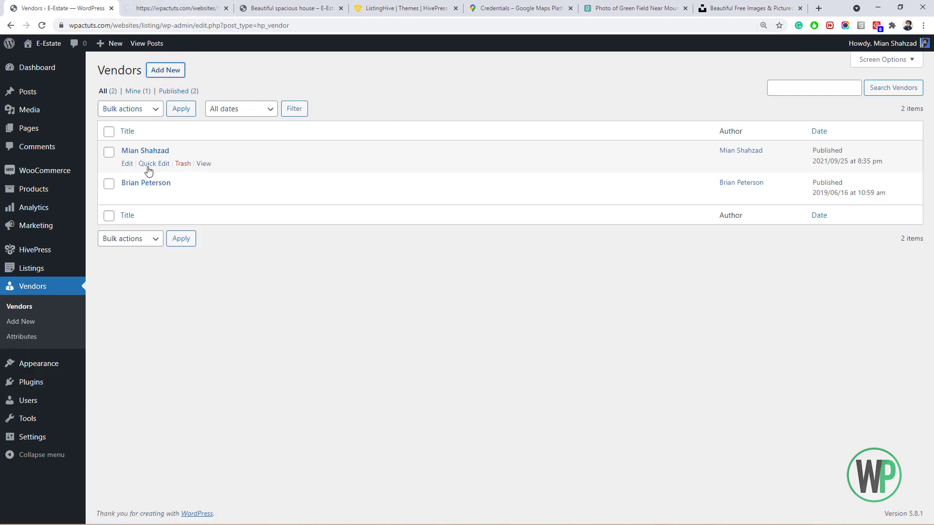
# Open both vendors' editors, then mark the second vendor as verified and update it.
pyautogui.keyDown('ctrl'); pyautogui.click(127, 195); pyautogui.keyUp('ctrl')
pyautogui.keyDown('ctrl'); pyautogui.click(127, 163); pyautogui.keyUp('ctrl')
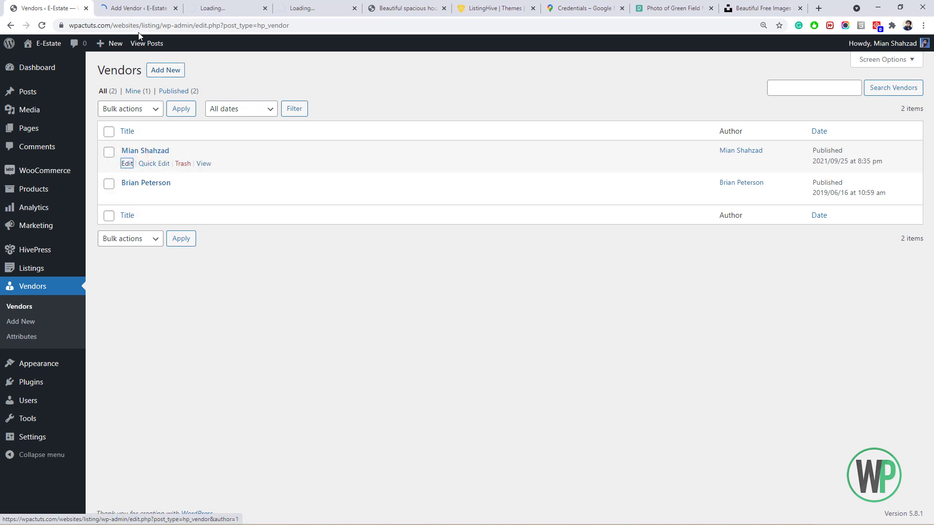
pyautogui.click(141, 9)
pyautogui.click(213, 8)
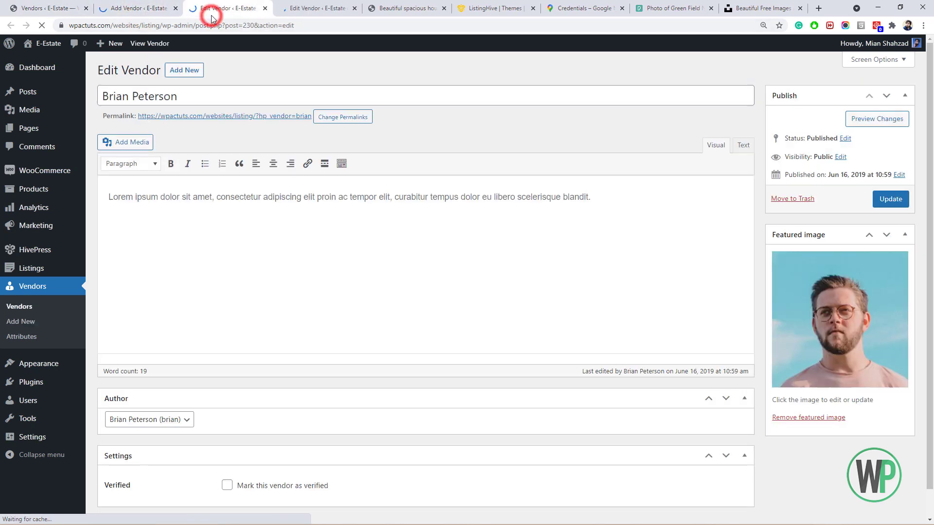
pyautogui.scroll(-1, 224, 369)
pyautogui.click(227, 456)
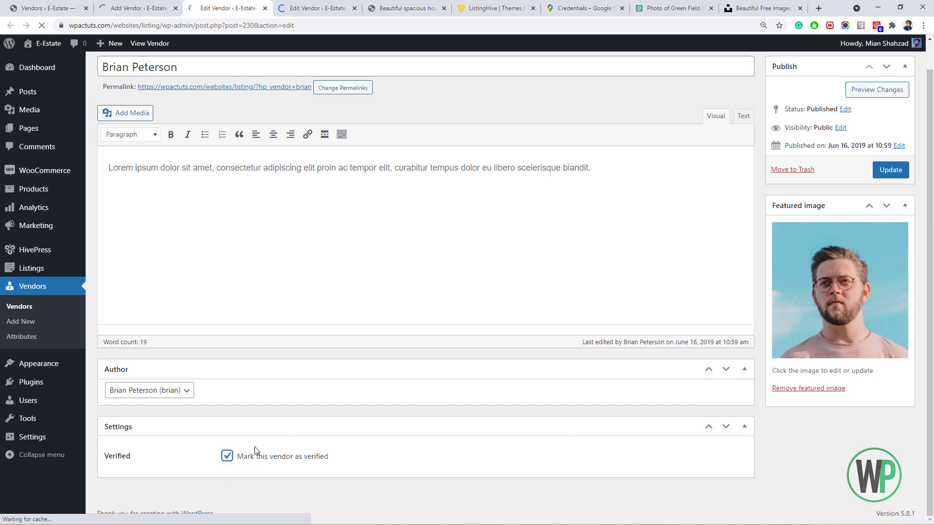
pyautogui.scroll(1, 894, 331)
pyautogui.click(265, 96)
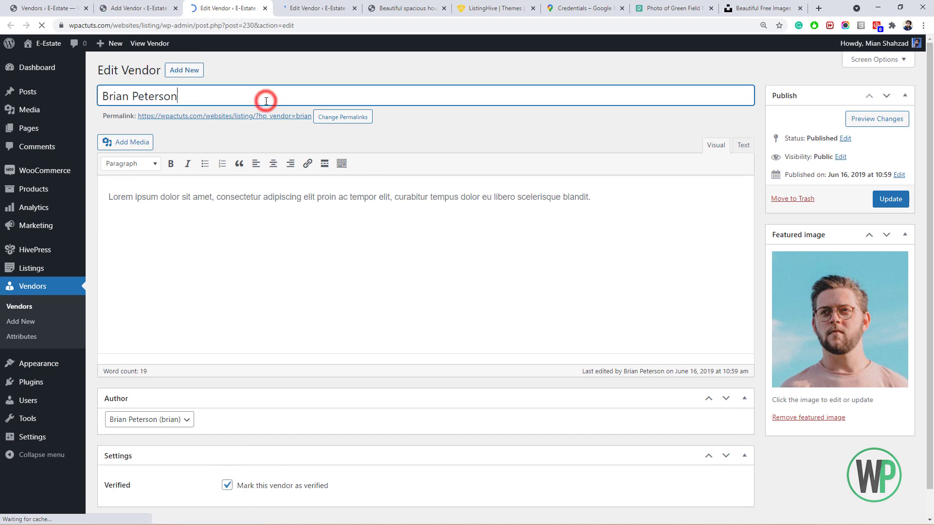
pyautogui.hotkey('ctrl', 'a')
pyautogui.click(889, 199)
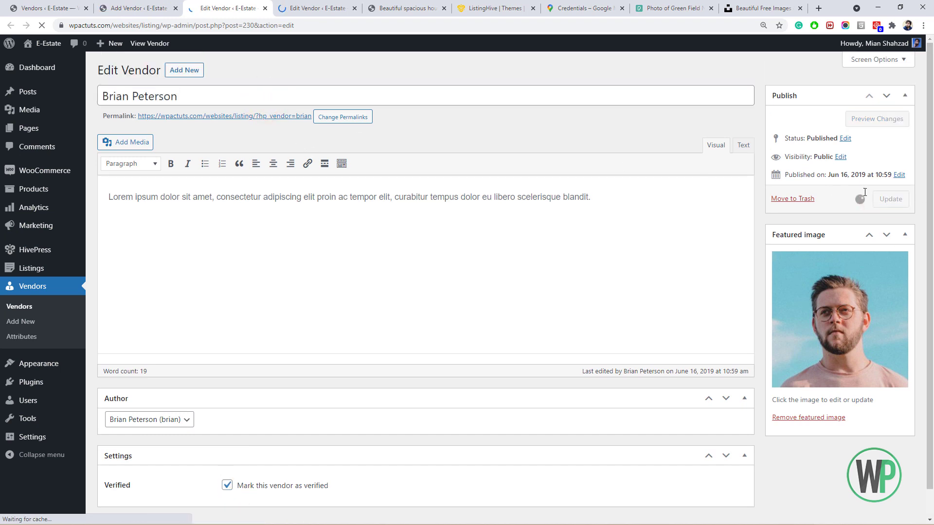
# Mark the other vendor as verified, update it, and close its editor tab.
pyautogui.click(316, 8)
pyautogui.scroll(-1, 331, 195)
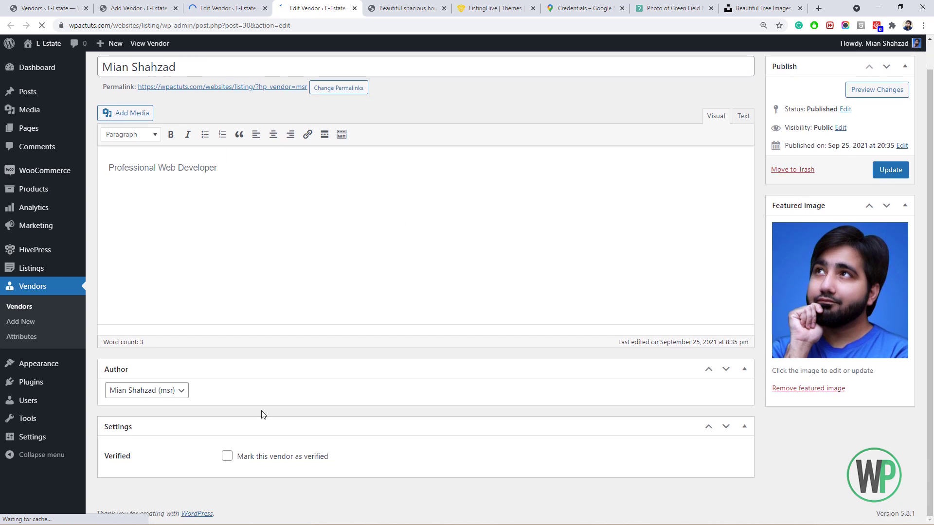
pyautogui.click(228, 456)
pyautogui.scroll(1, 930, 284)
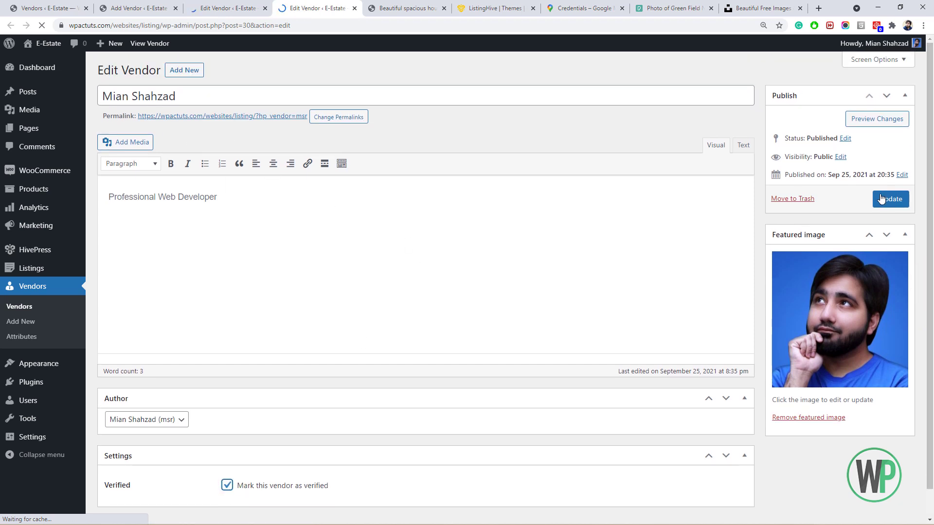
pyautogui.click(890, 199)
pyautogui.click(202, 6)
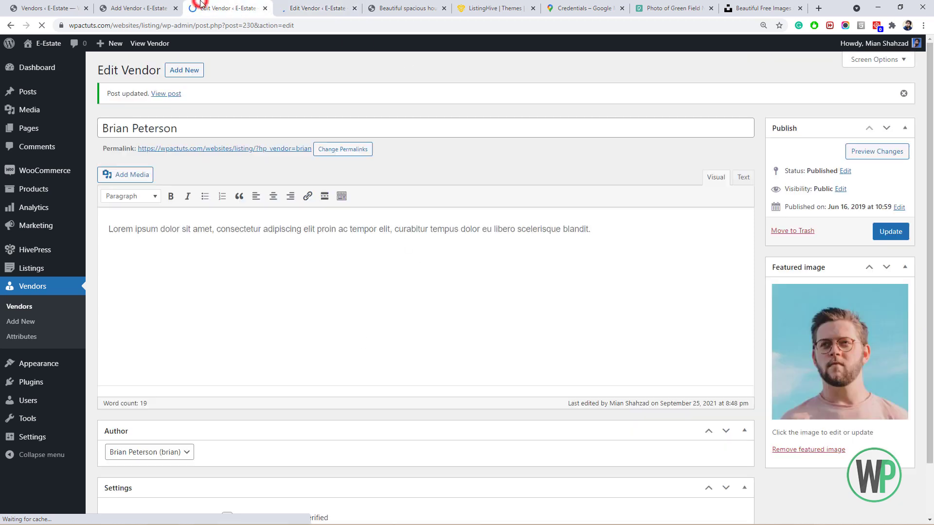
pyautogui.click(265, 8)
pyautogui.click(139, 8)
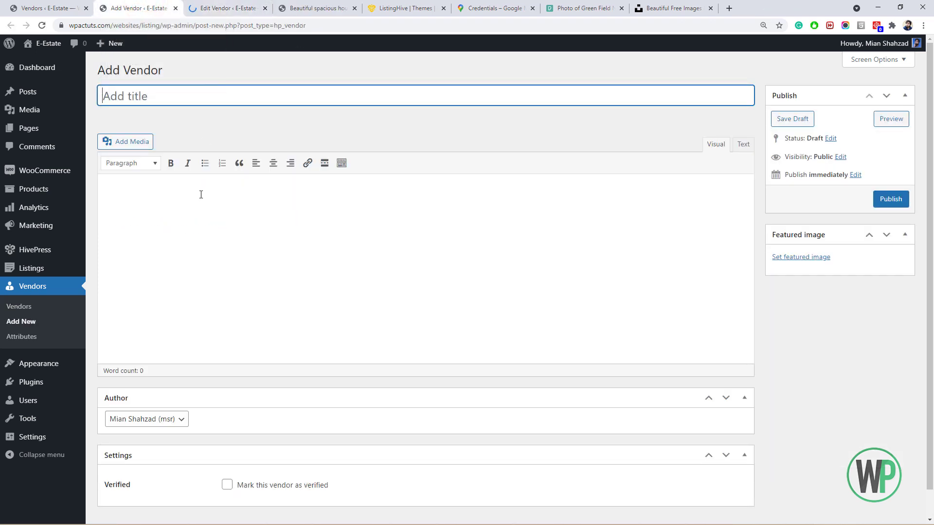
# Title the new vendor 'Global Properties', keep its current author, and mark it verified.
pyautogui.click(178, 97)
pyautogui.write('Globalk')
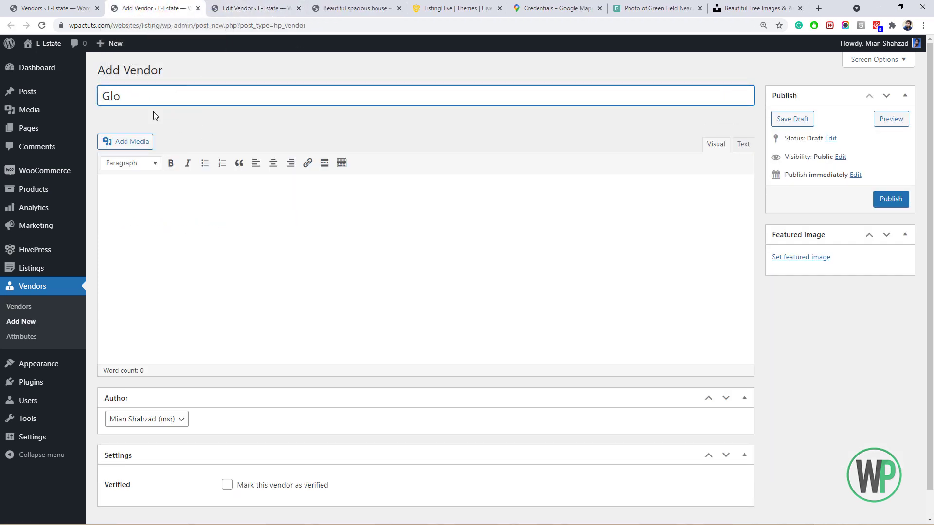
pyautogui.press('BackSpace')
pyautogui.press('BackSpace')
pyautogui.press('BackSpace')
pyautogui.write('l Properties')
pyautogui.scroll(-1, 214, 240)
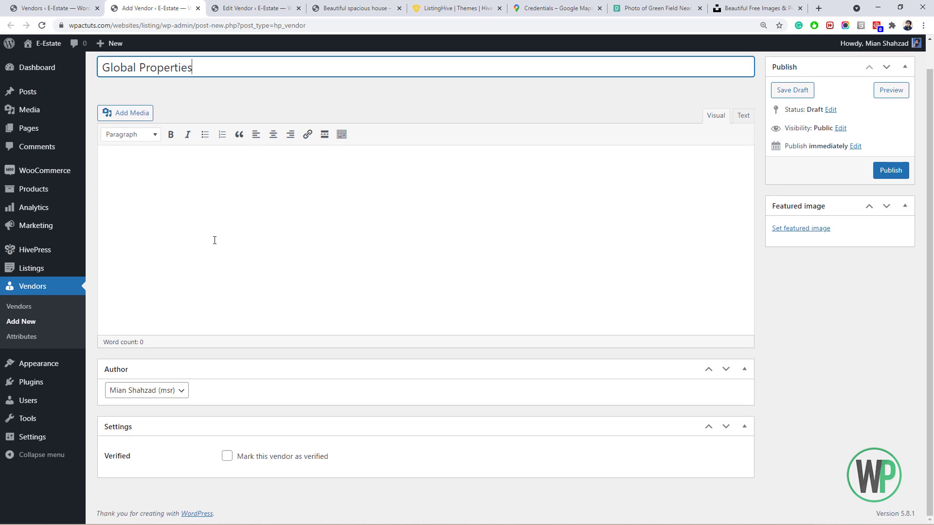
pyautogui.click(169, 392)
pyautogui.click(167, 390)
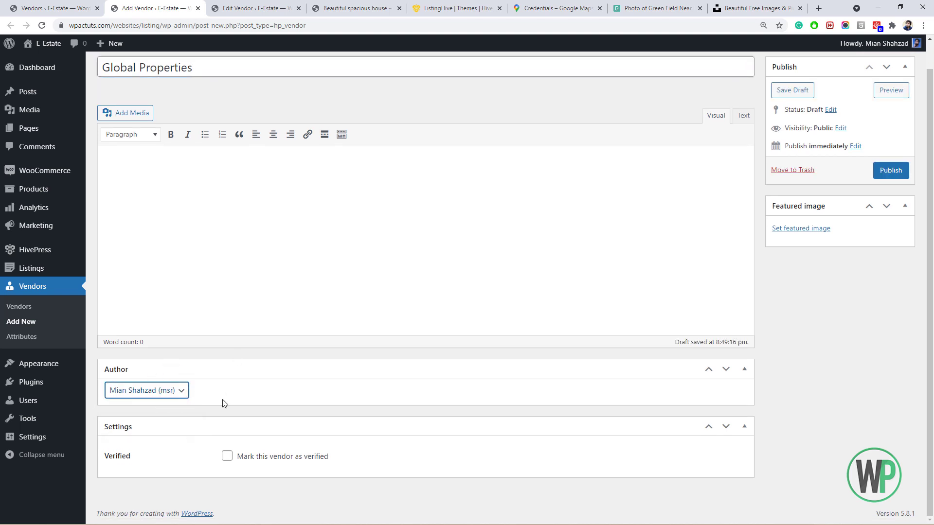
pyautogui.scroll(1, 216, 423)
pyautogui.click(178, 419)
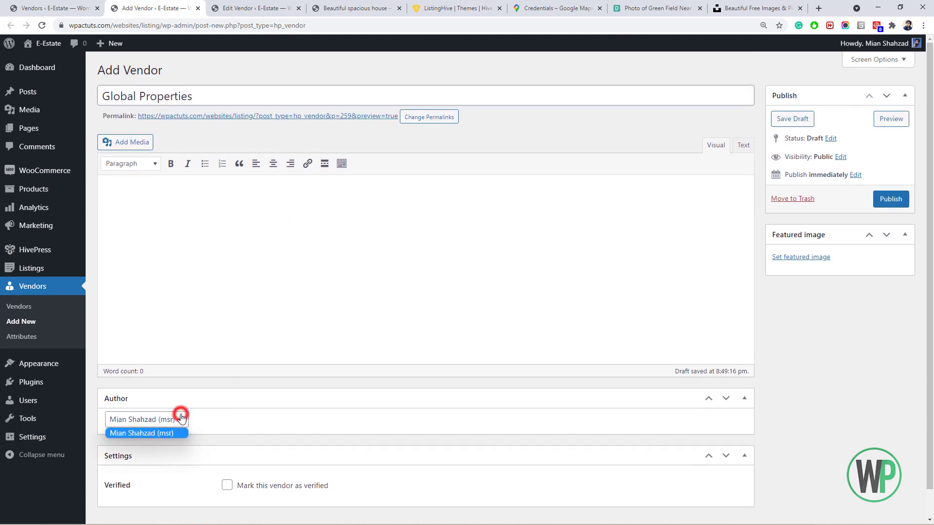
pyautogui.click(238, 481)
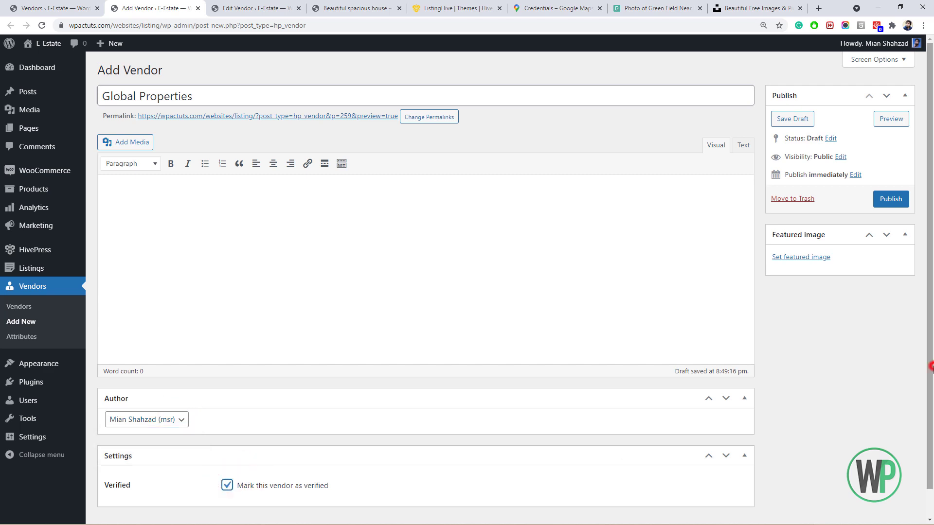
# Upload the lightbulb PNG as the vendor's featured image.
pyautogui.click(808, 257)
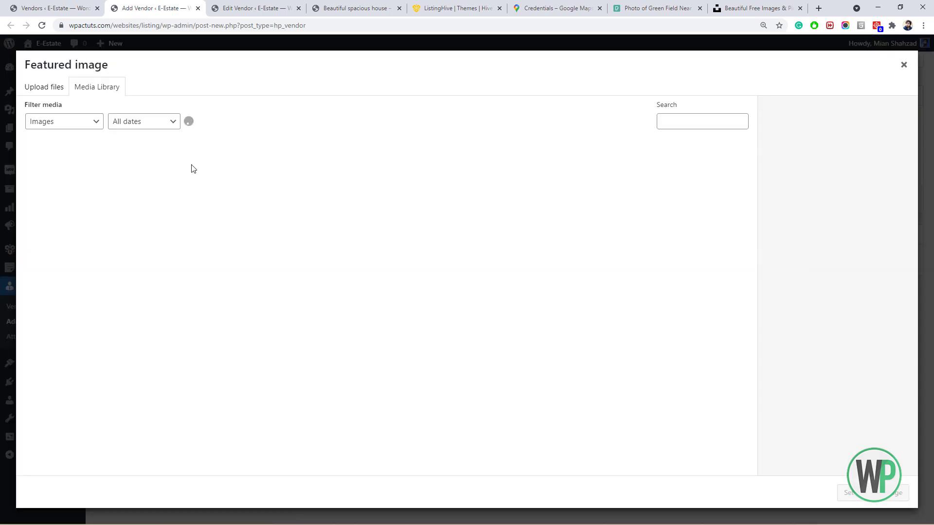
pyautogui.click(62, 90)
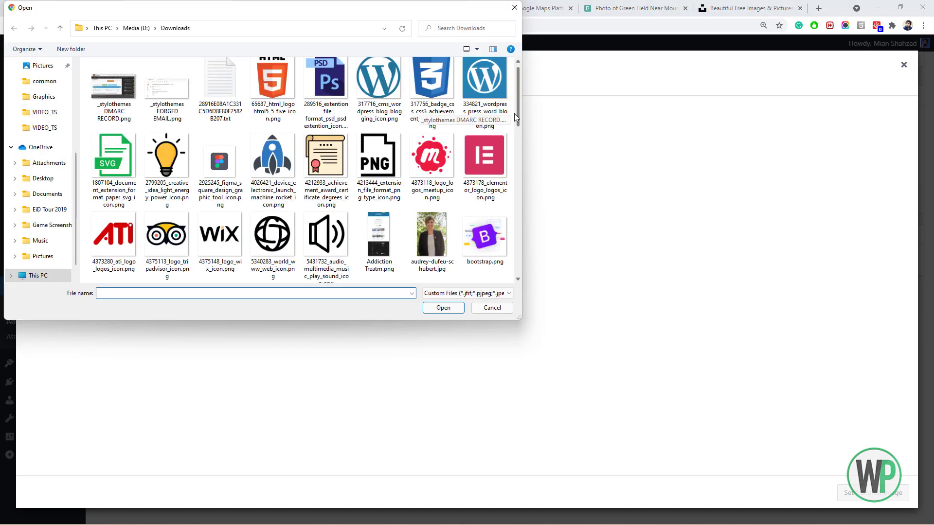
pyautogui.moveTo(514, 113); pyautogui.dragTo(512, 165)
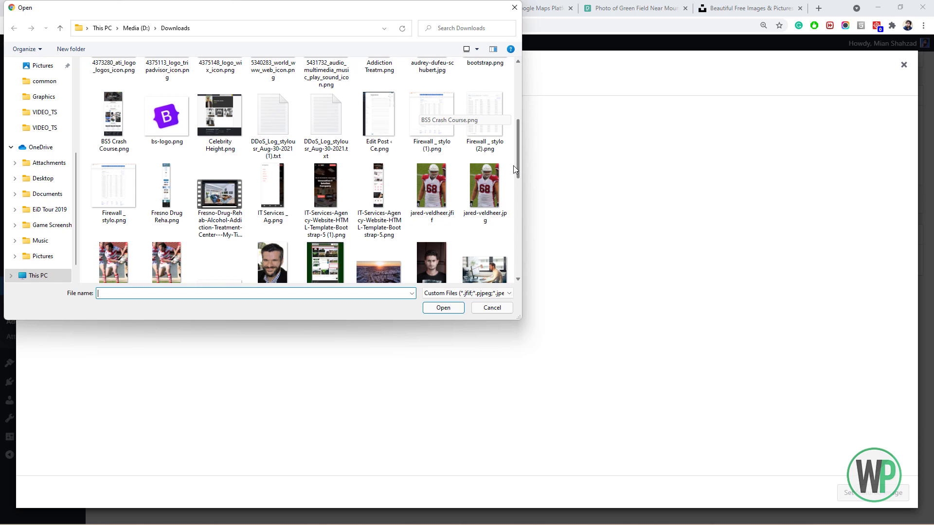
pyautogui.moveTo(513, 166); pyautogui.dragTo(511, 108)
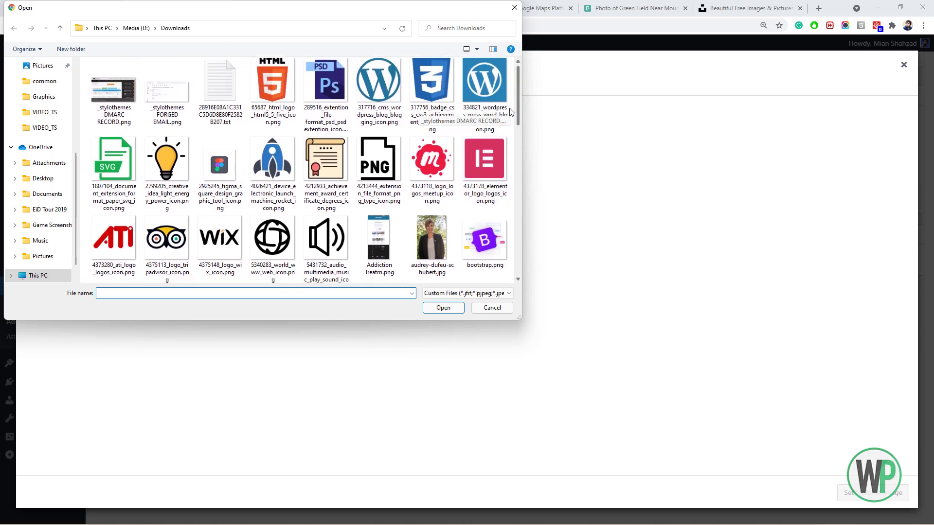
pyautogui.doubleClick(167, 167)
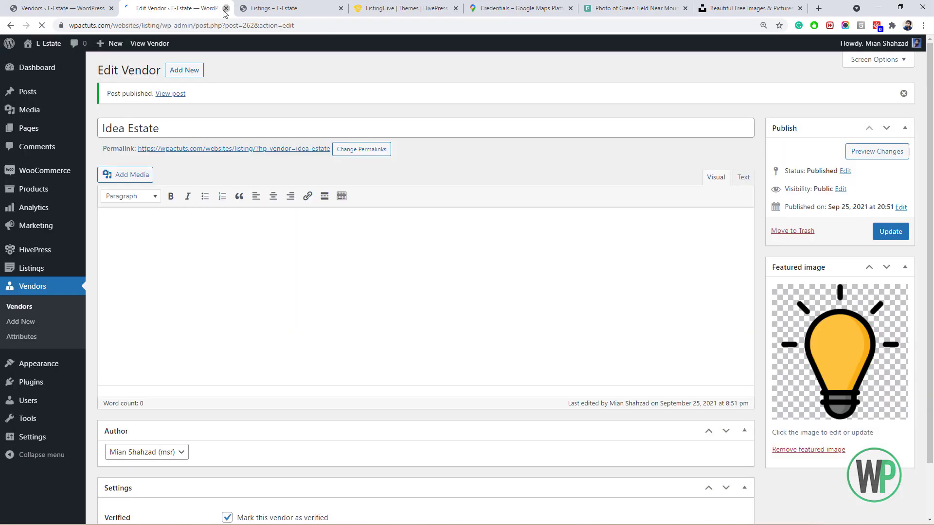
# Close the vendor editor and check that the site's Agencies page lists the four verified vendors.
pyautogui.click(225, 9)
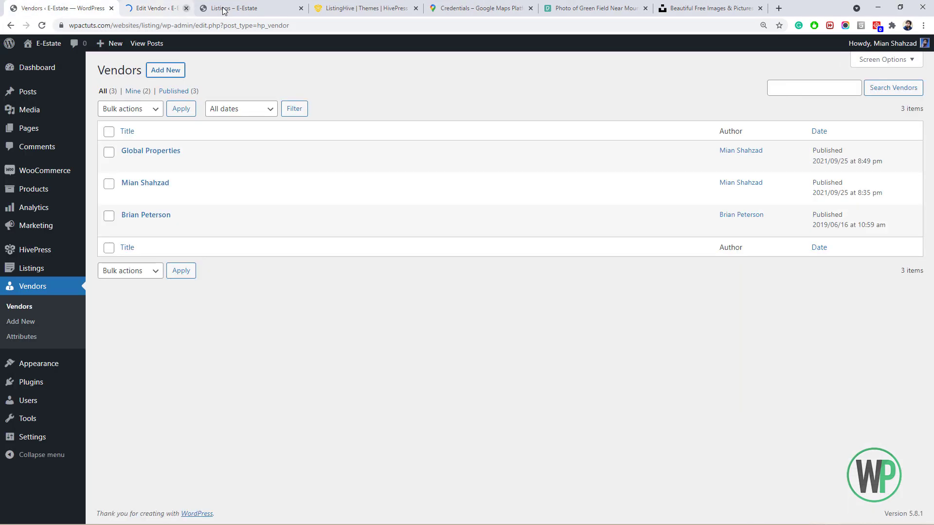
pyautogui.click(252, 4)
pyautogui.click(219, 3)
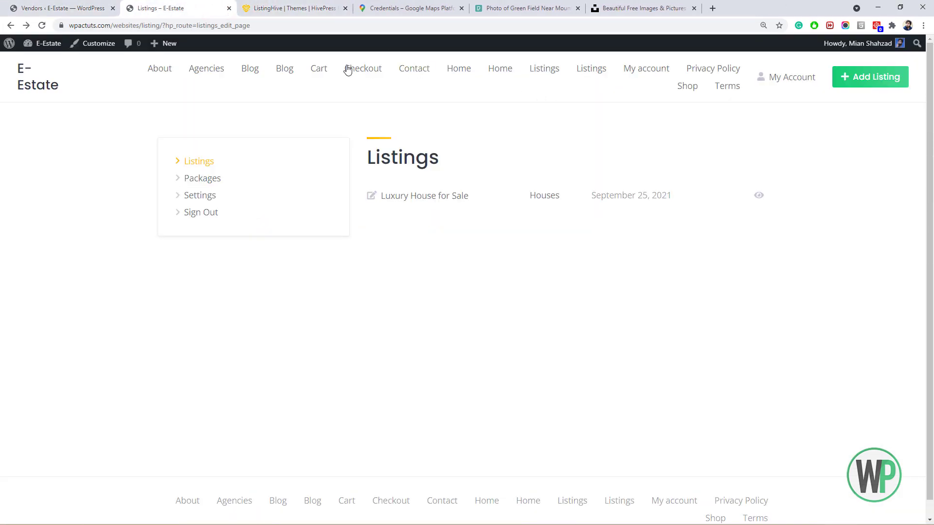
pyautogui.click(218, 73)
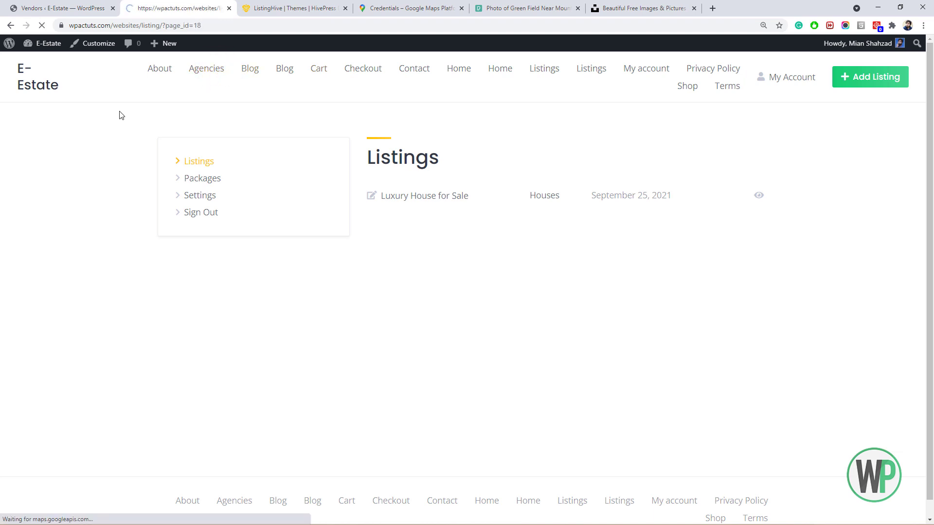
pyautogui.moveTo(930, 184); pyautogui.dragTo(923, 214)
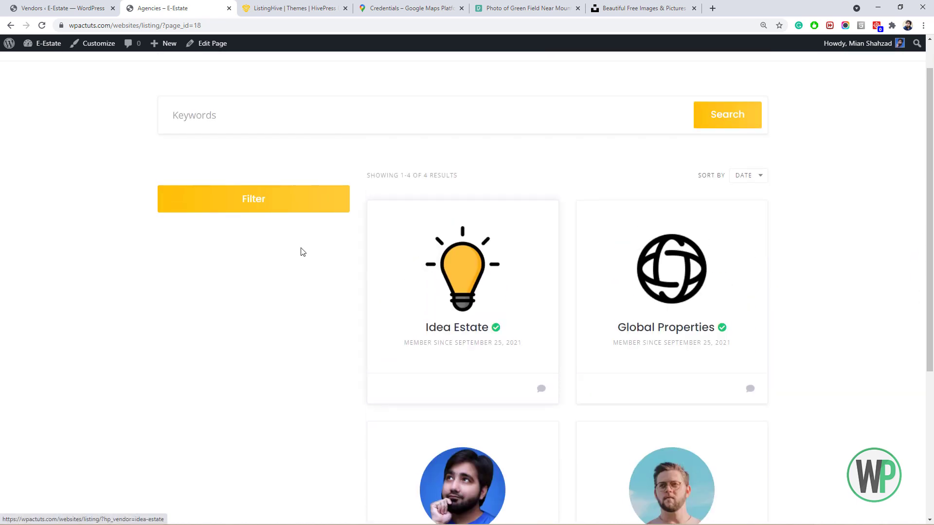
pyautogui.moveTo(930, 278); pyautogui.dragTo(927, 200)
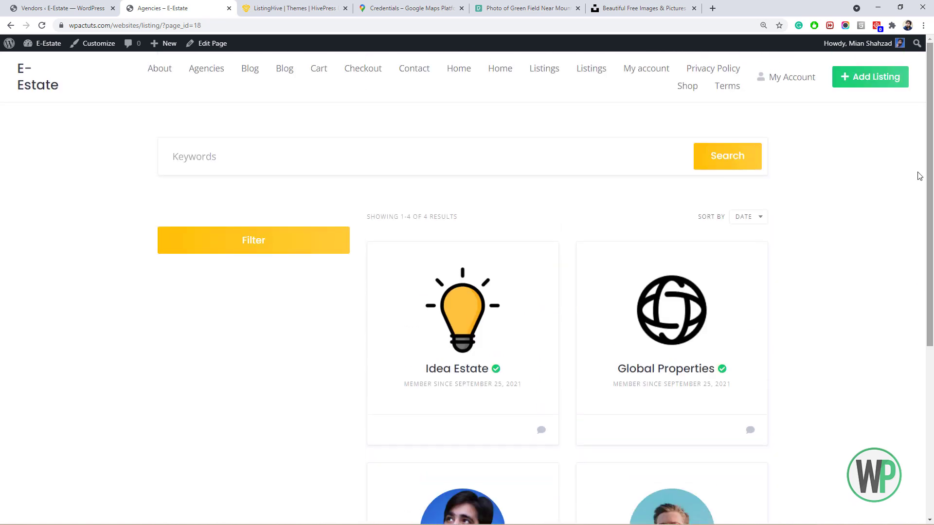
# Return to the admin Vendors list after a second look at the Agencies page.
pyautogui.click(92, 4)
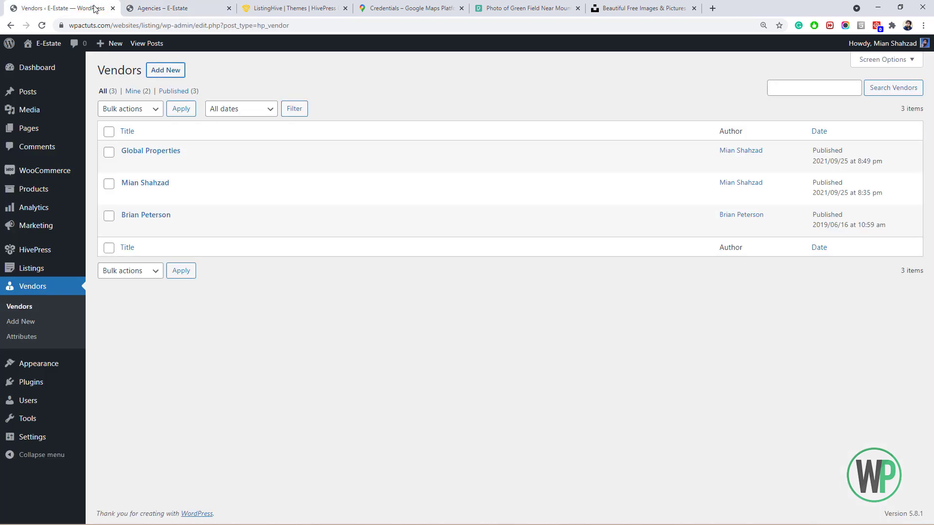
pyautogui.click(204, 4)
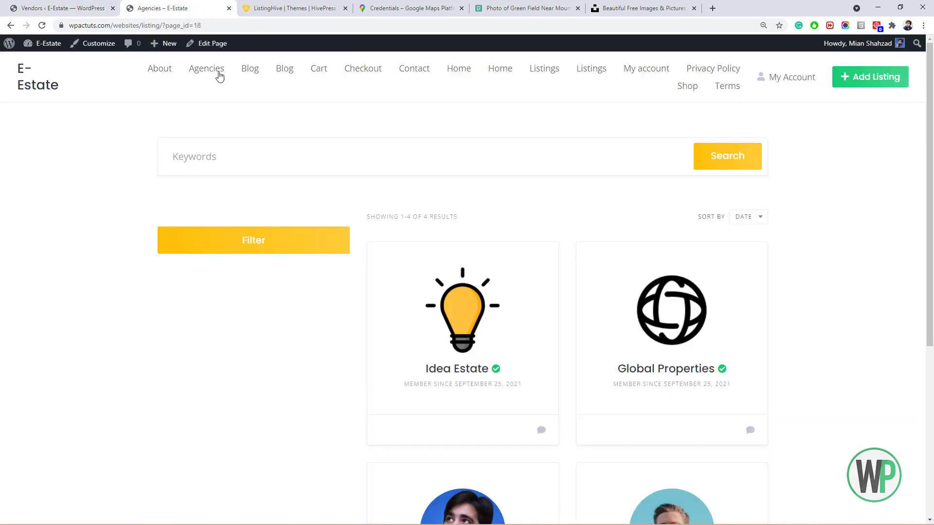
pyautogui.click(63, 9)
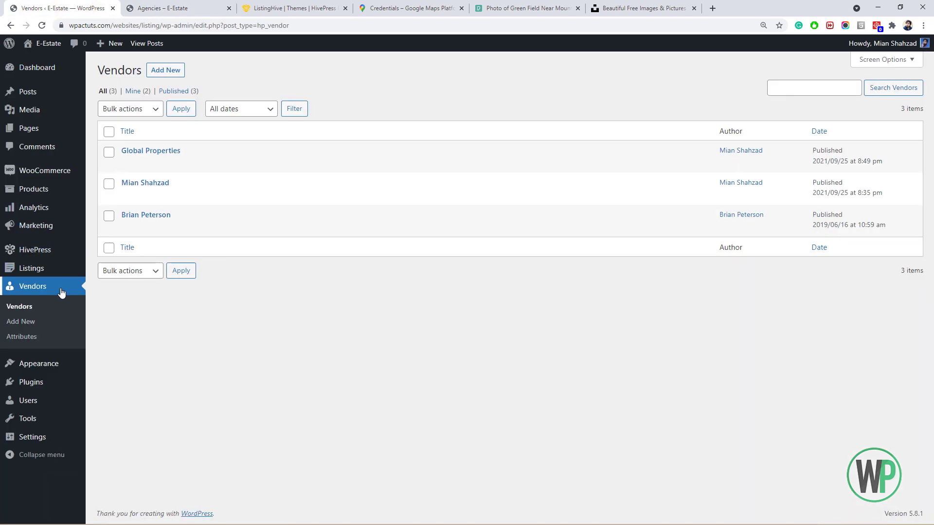
# In Appearance > Menus, permanently delete the existing Social Links menu.
pyautogui.moveTo(84, 370)
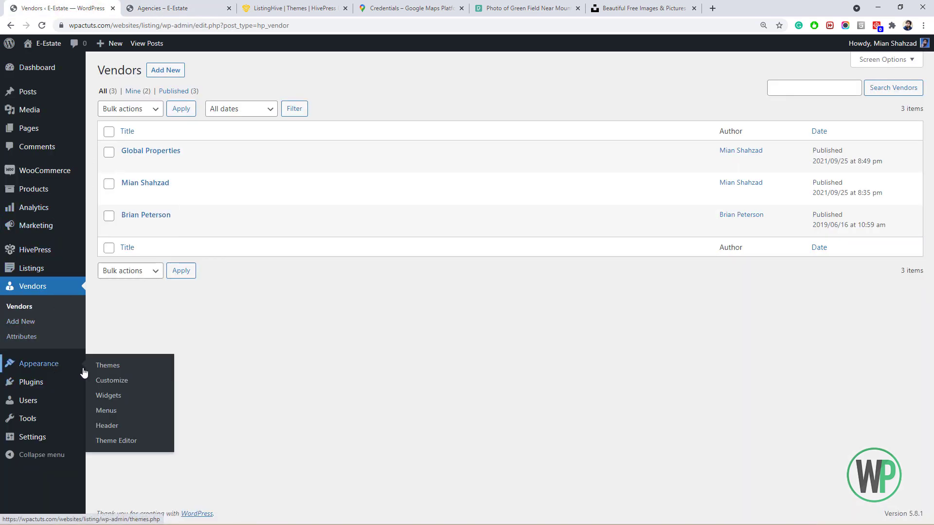
pyautogui.click(103, 410)
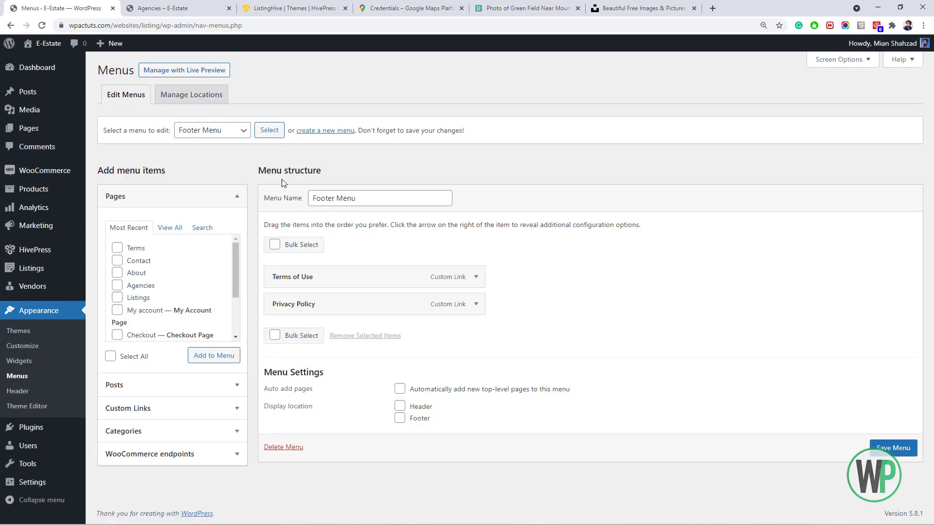
pyautogui.click(218, 130)
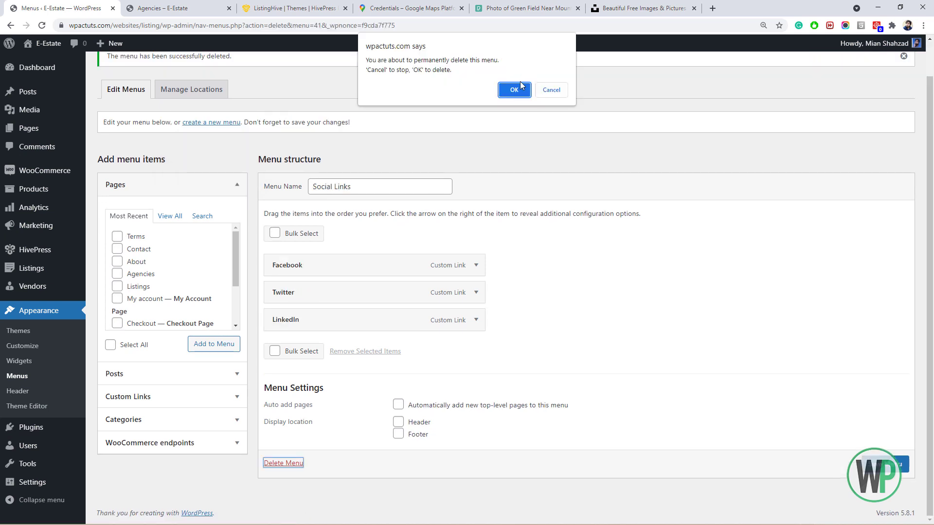
pyautogui.click(518, 89)
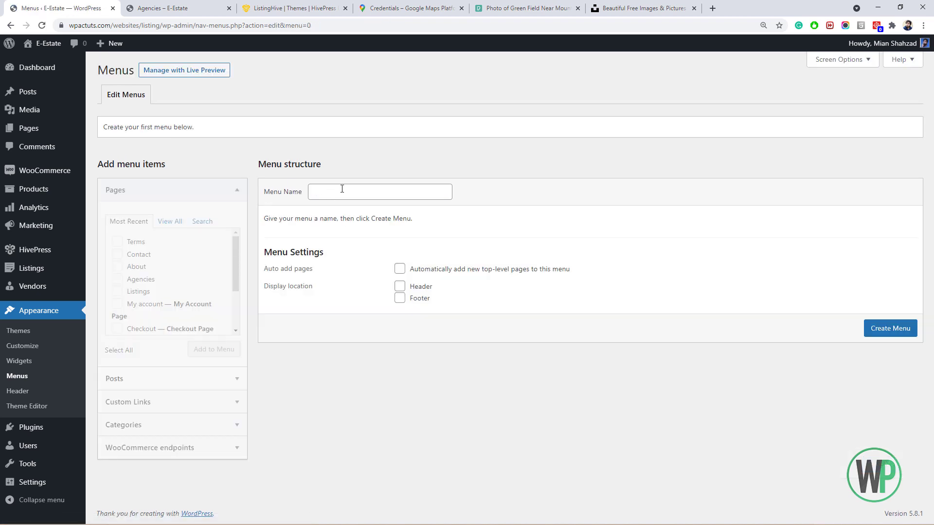
# Create a new menu named 'Main Menu' assigned to the Header location.
pyautogui.click(317, 196)
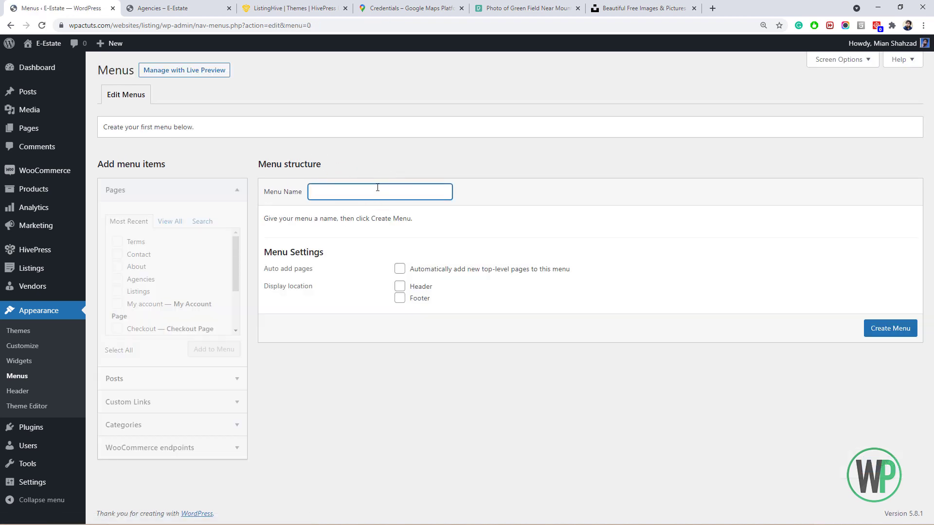
pyautogui.write('Main Menu')
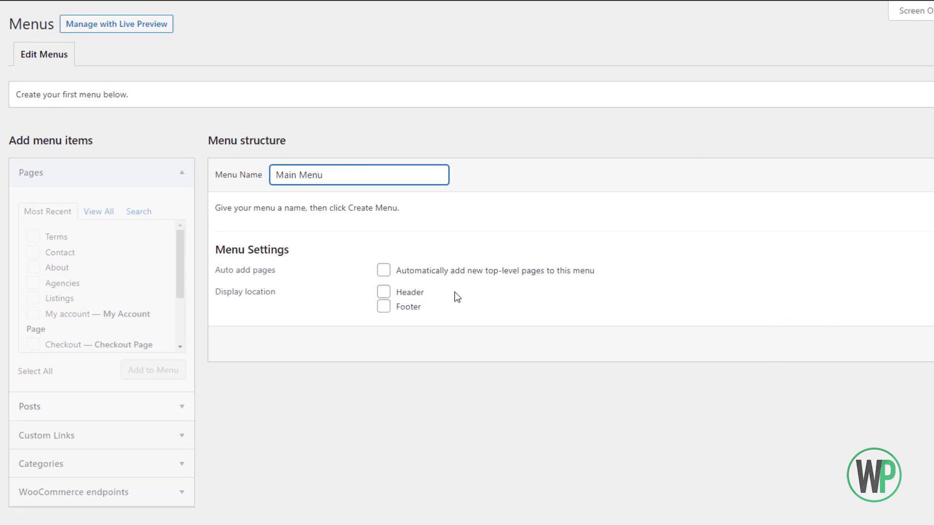
pyautogui.click(389, 294)
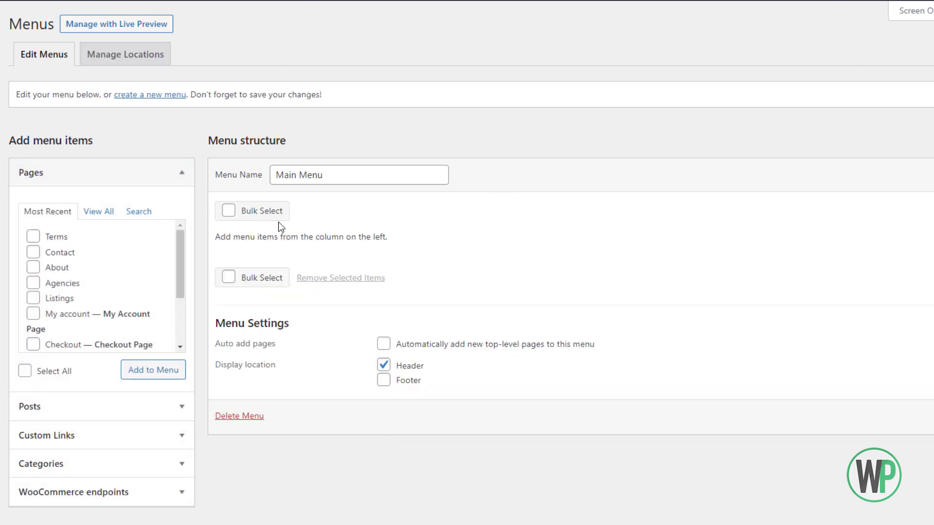
# Under Pages > View All, tick the Home and Agencies pages for the menu.
pyautogui.scroll(-1, 111, 251)
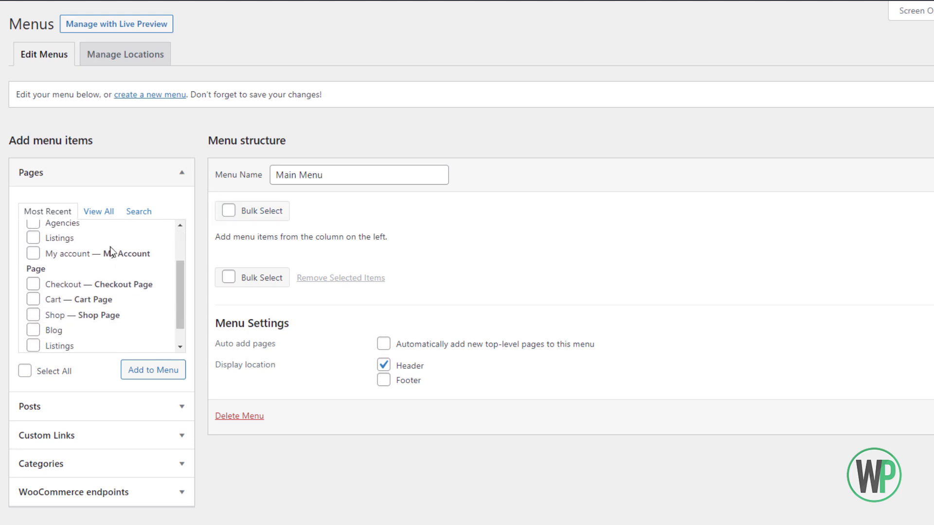
pyautogui.click(181, 237)
pyautogui.click(109, 213)
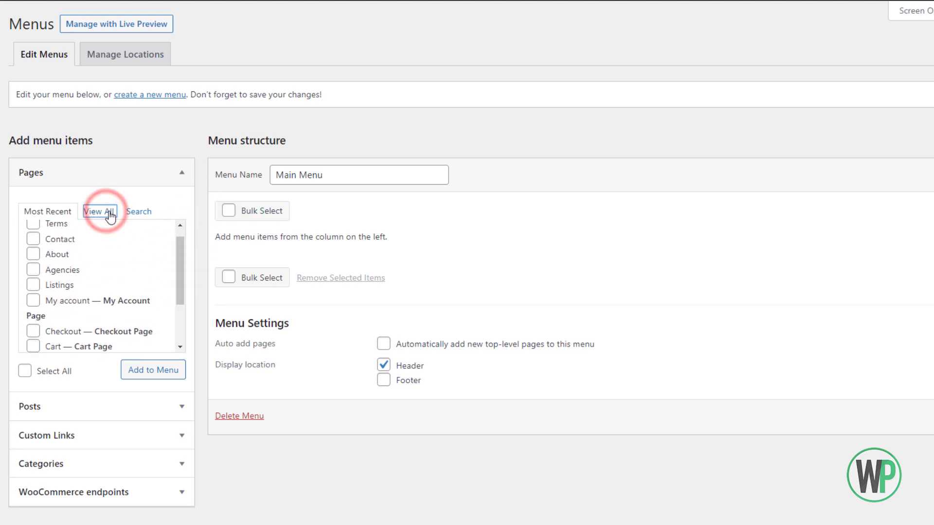
pyautogui.click(33, 239)
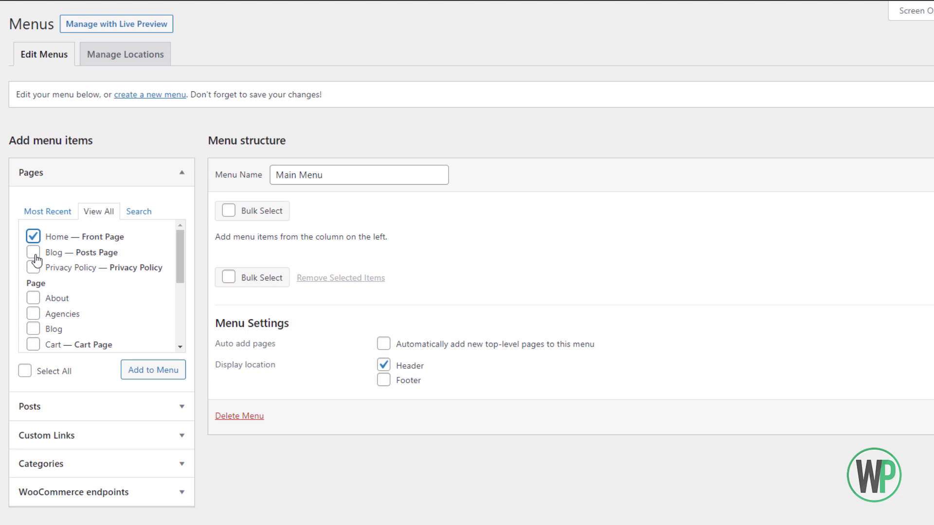
pyautogui.scroll(-2, 45, 274)
pyautogui.click(33, 252)
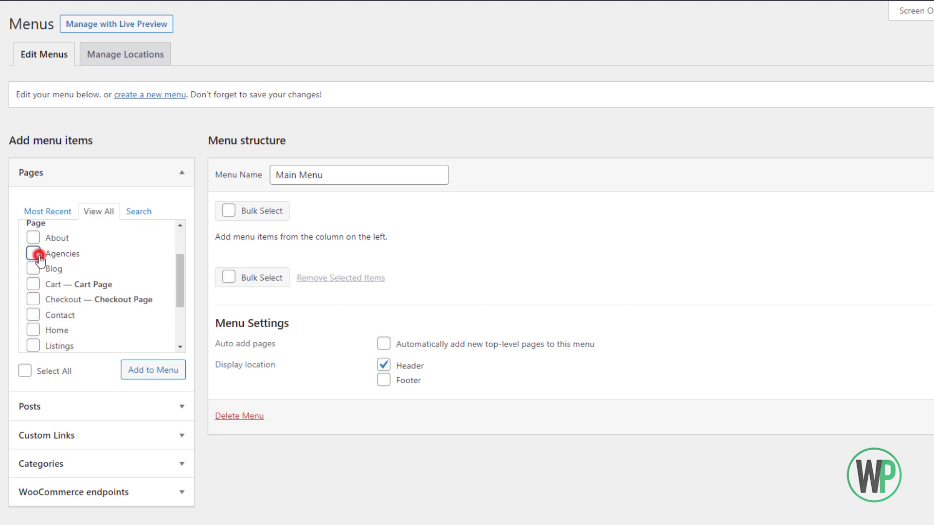
pyautogui.scroll(-1, 32, 287)
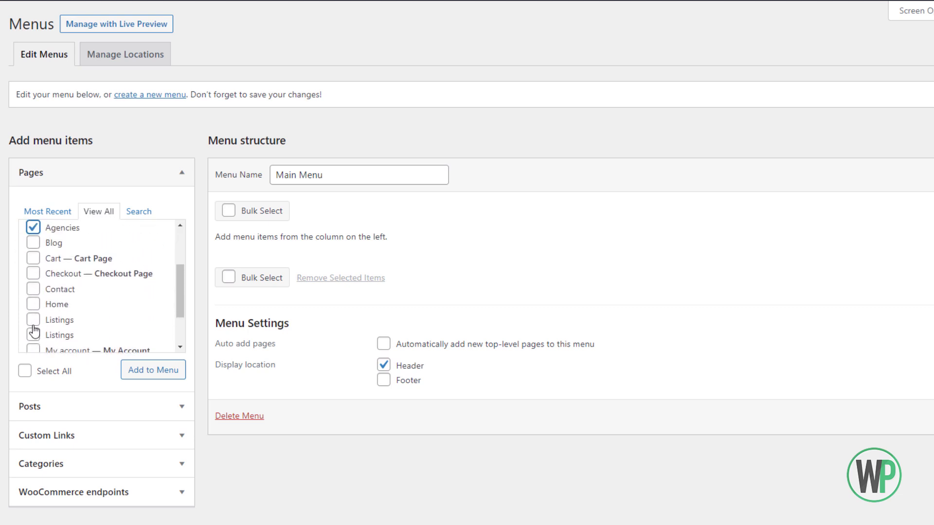
pyautogui.moveTo(1, 96)
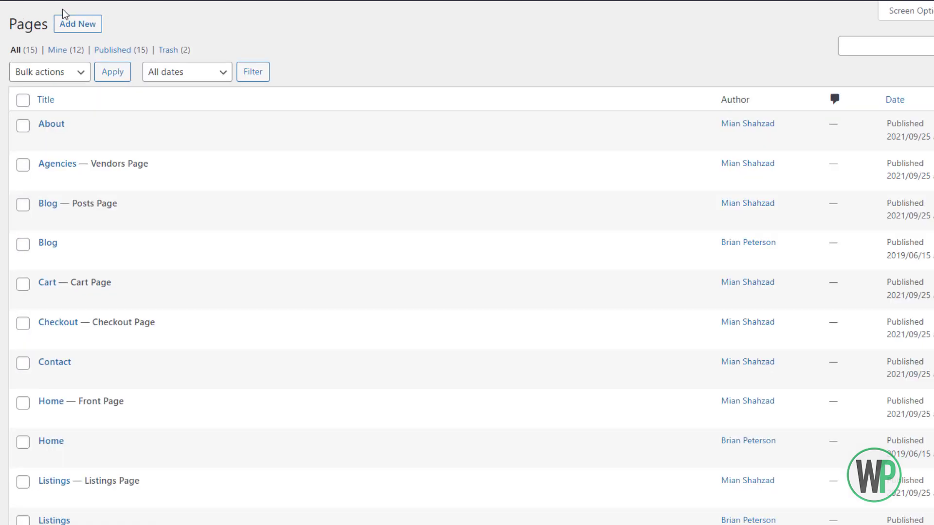
# Trash the older duplicate Home, Listings and Blog pages so 12 pages remain published.
pyautogui.scroll(-2, 107, 271)
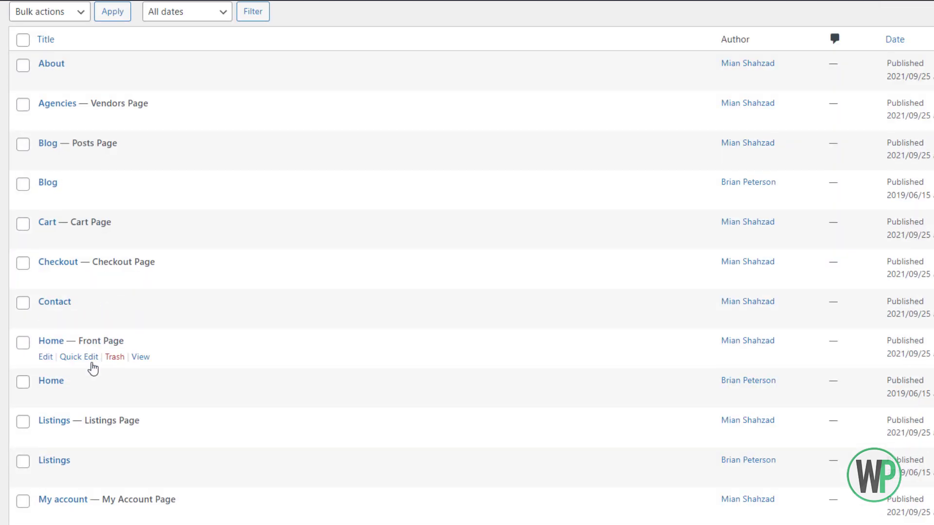
pyautogui.scroll(-2, 95, 364)
pyautogui.click(115, 338)
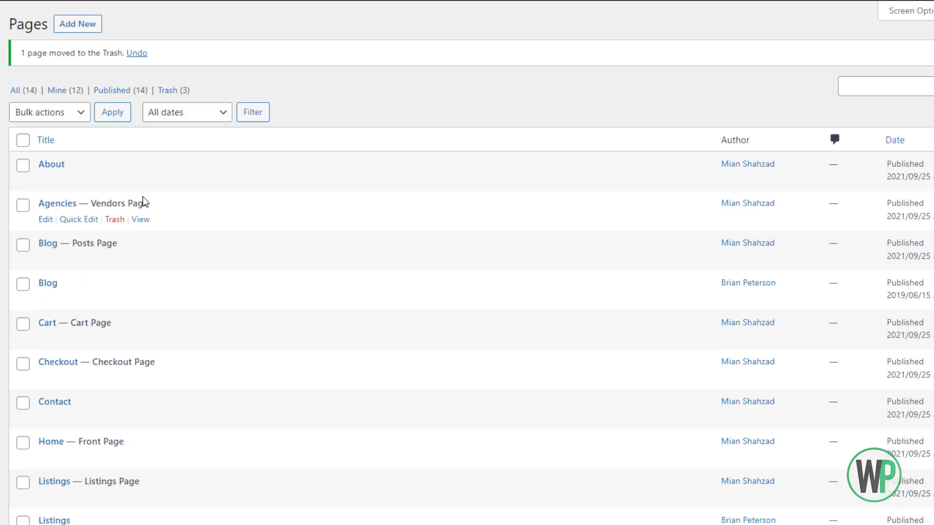
pyautogui.scroll(-5, 141, 202)
pyautogui.click(116, 317)
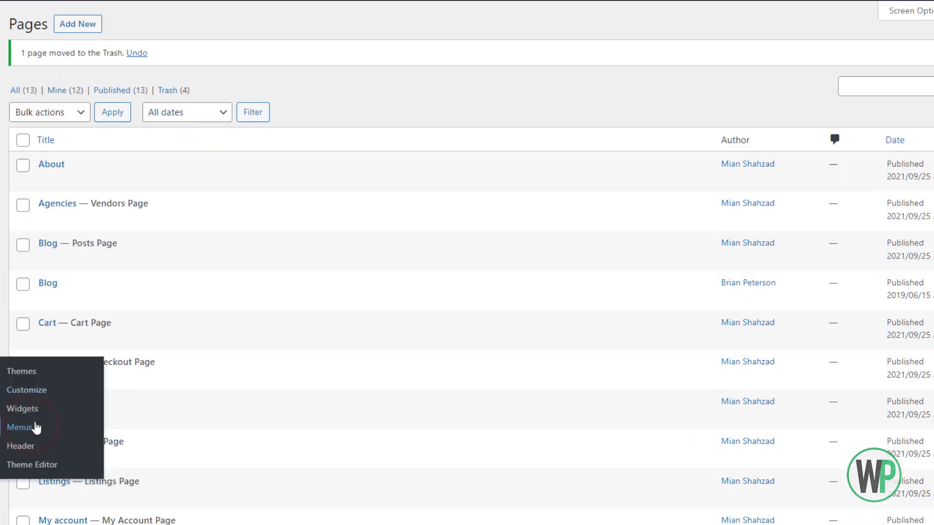
pyautogui.scroll(-4, 197, 253)
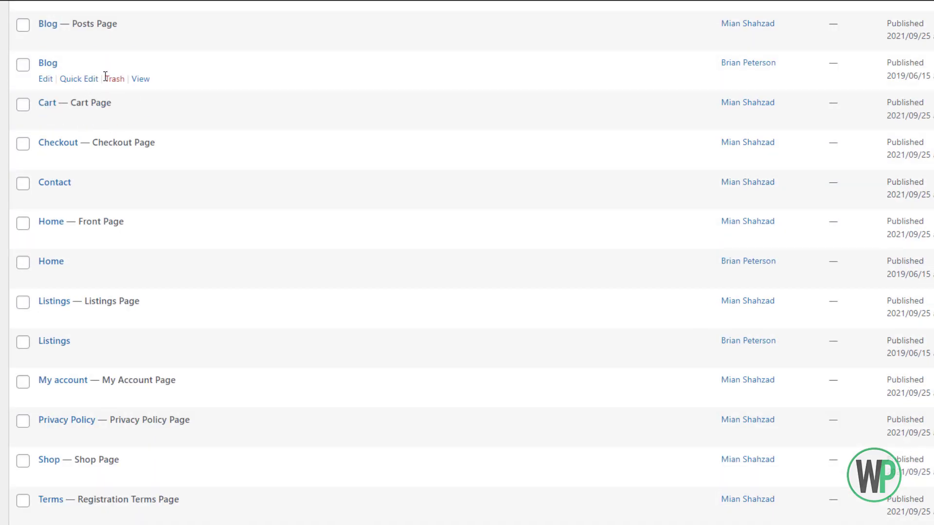
pyautogui.click(108, 79)
pyautogui.scroll(-1, 146, 168)
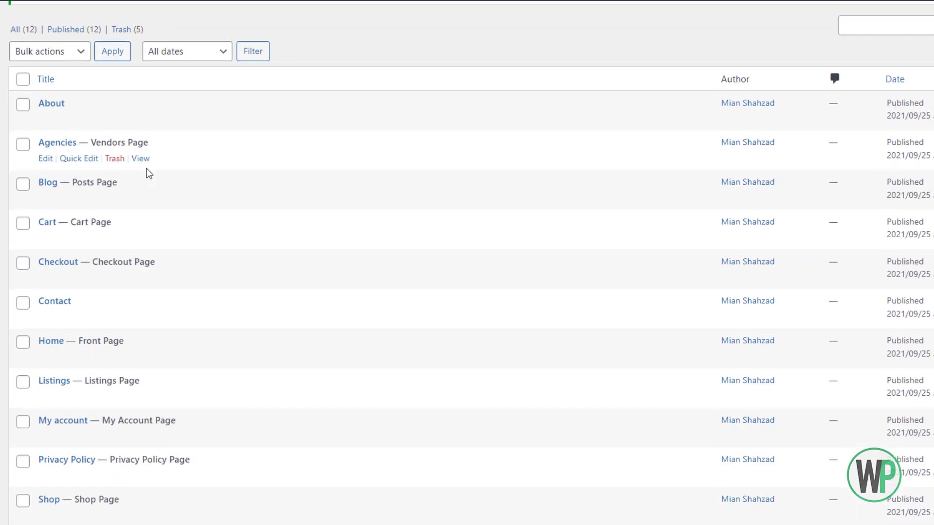
pyautogui.scroll(-1, 147, 168)
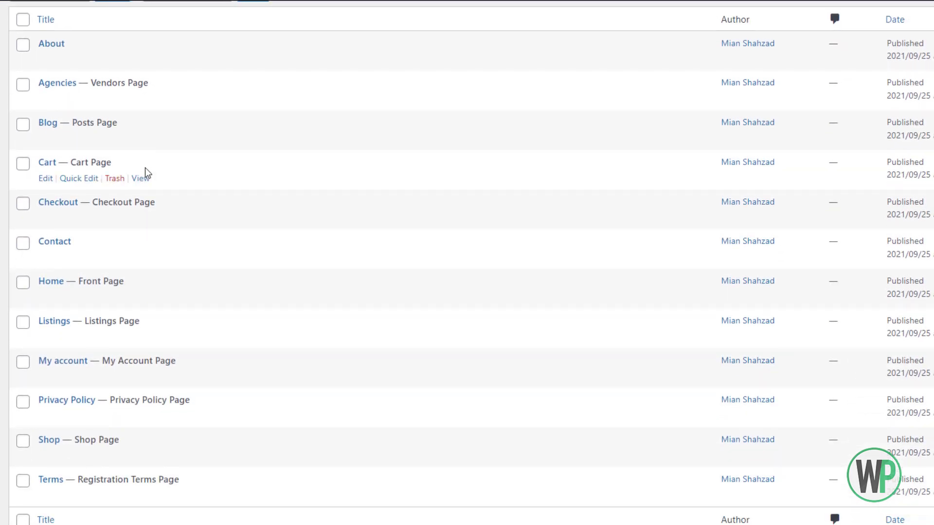
pyautogui.scroll(2, 145, 169)
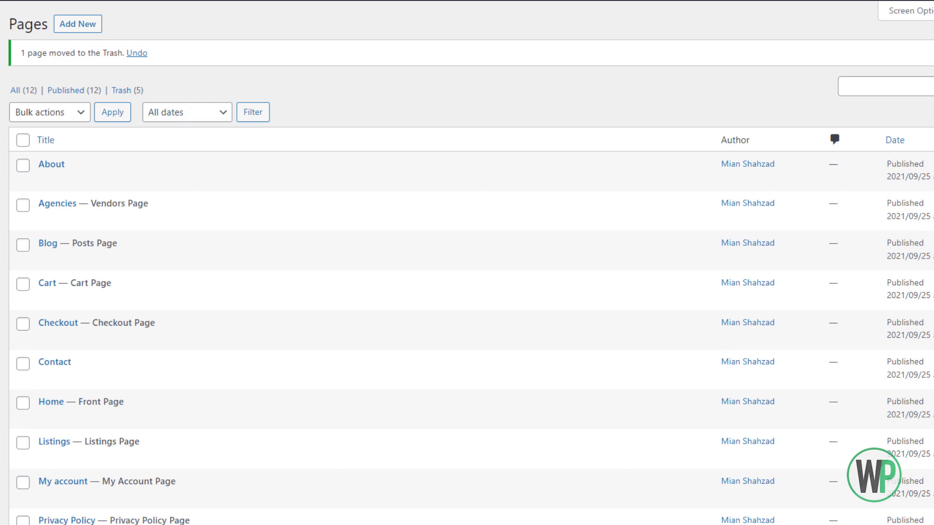
pyautogui.moveTo(1, 368)
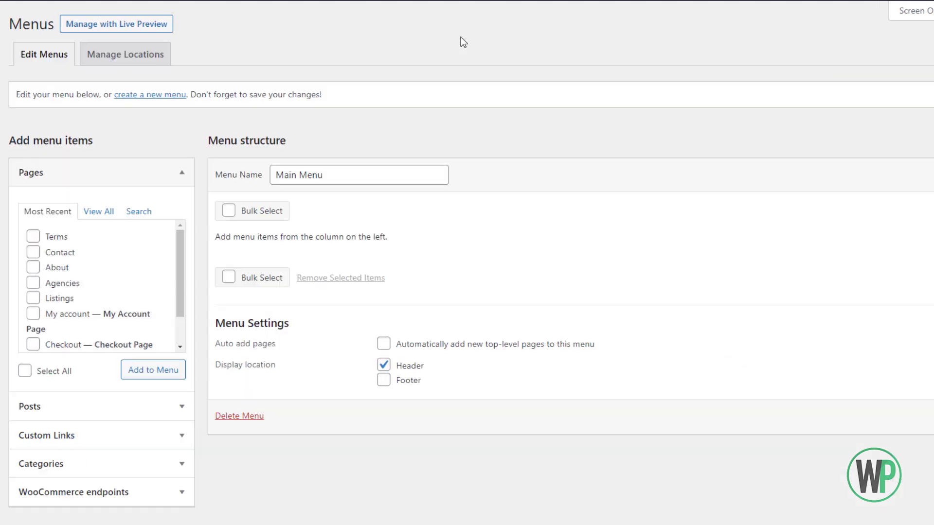
# Add the Home, Agencies and Listings pages to Main Menu.
pyautogui.click(407, 176)
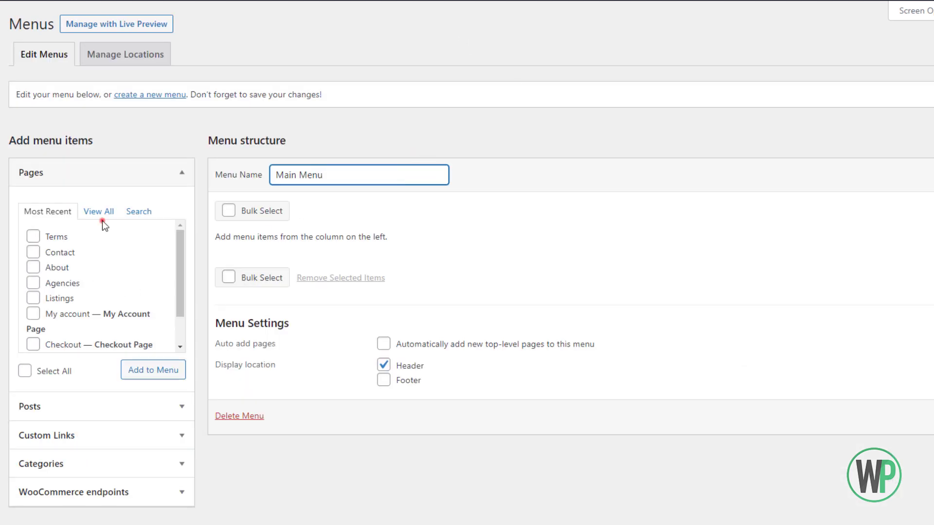
pyautogui.moveTo(102, 221); pyautogui.dragTo(108, 212)
pyautogui.click(35, 239)
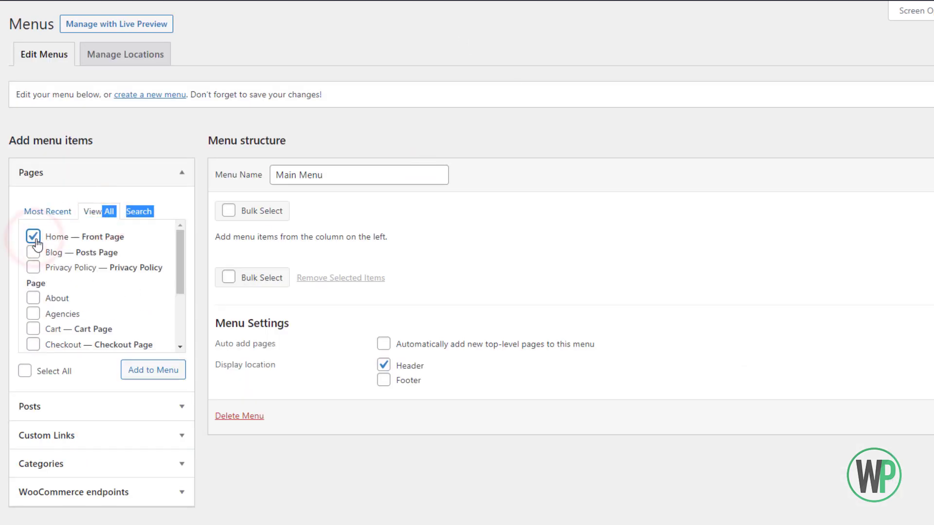
pyautogui.scroll(-2, 34, 312)
pyautogui.click(33, 253)
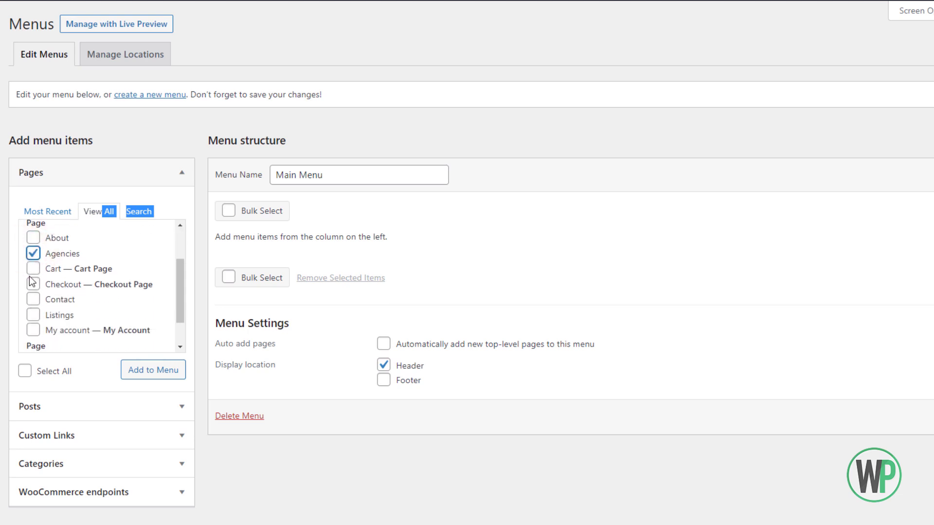
pyautogui.scroll(-1, 30, 281)
pyautogui.click(33, 274)
pyautogui.click(159, 374)
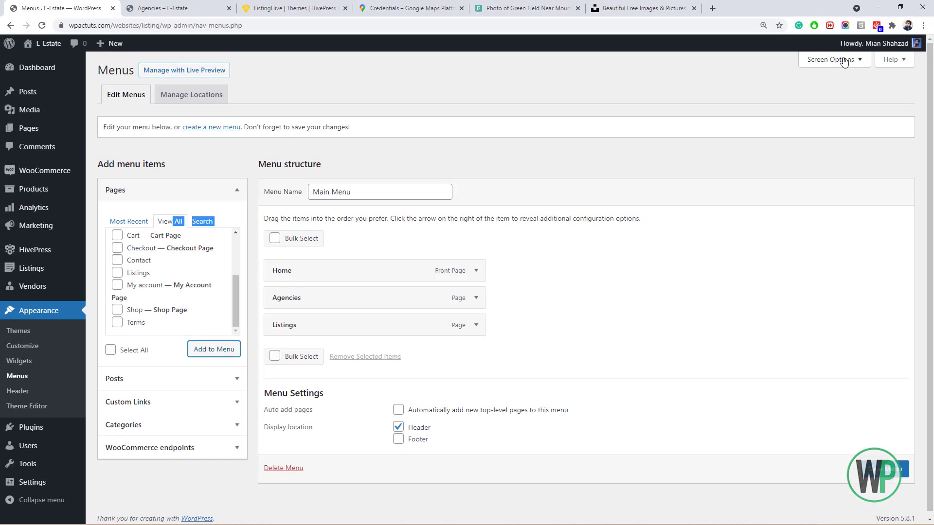
# Enable the listing Categories source in Screen Options.
pyautogui.click(843, 61)
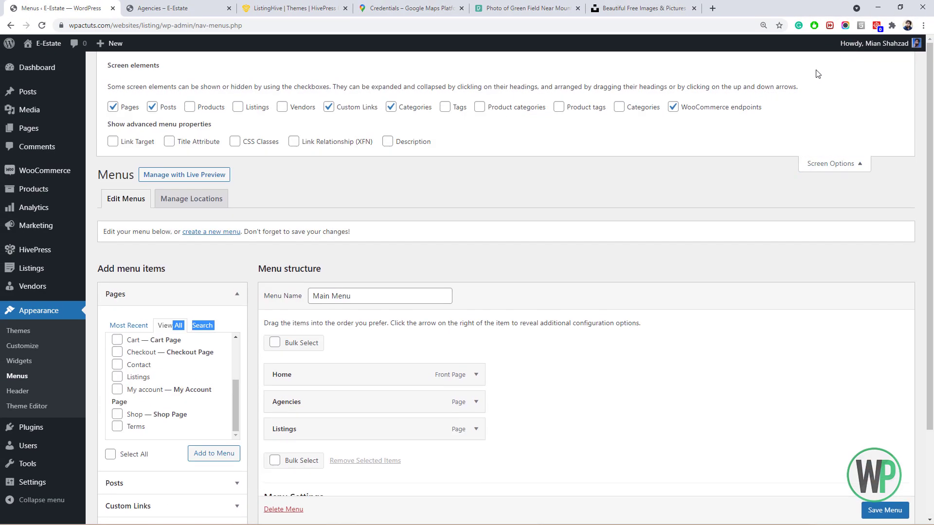
pyautogui.click(624, 110)
pyautogui.click(828, 164)
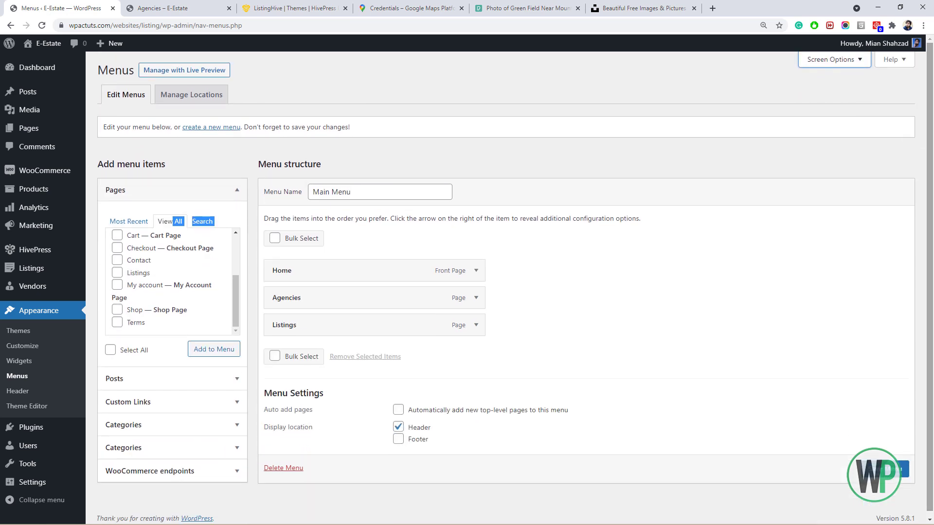
# Add the Houses, Plots and Apartments listing categories to Main Menu.
pyautogui.click(173, 443)
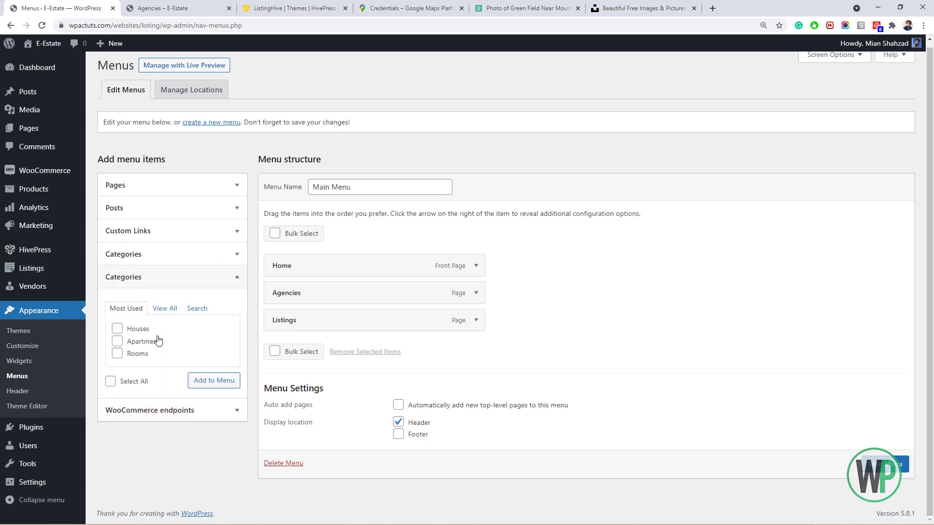
pyautogui.click(164, 308)
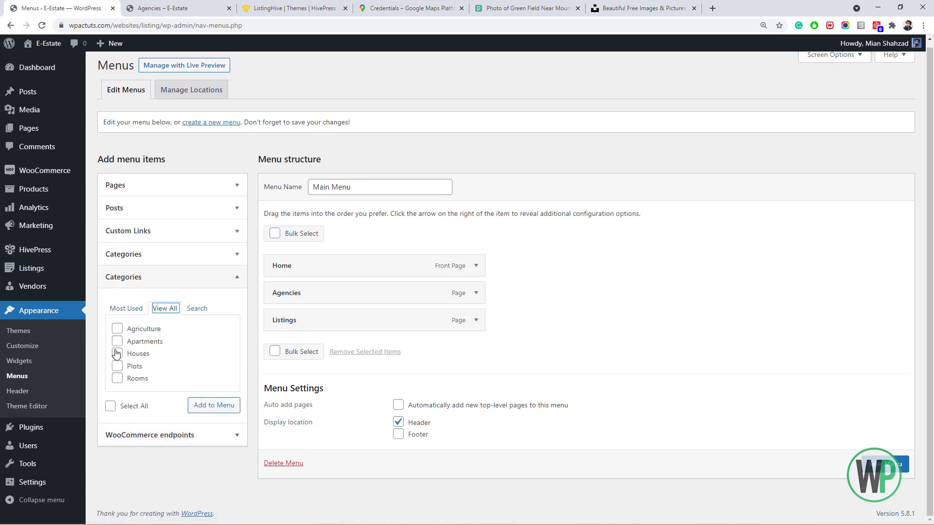
pyautogui.click(116, 355)
pyautogui.click(116, 366)
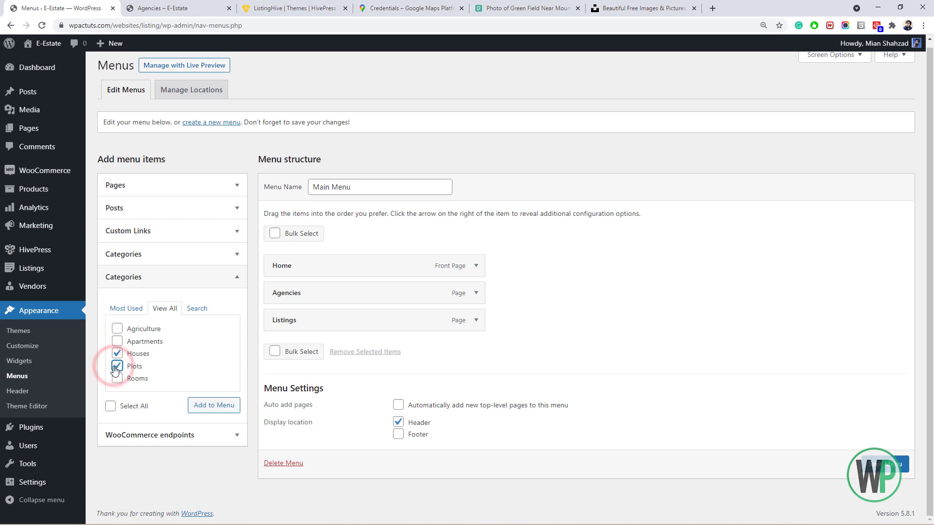
pyautogui.click(118, 342)
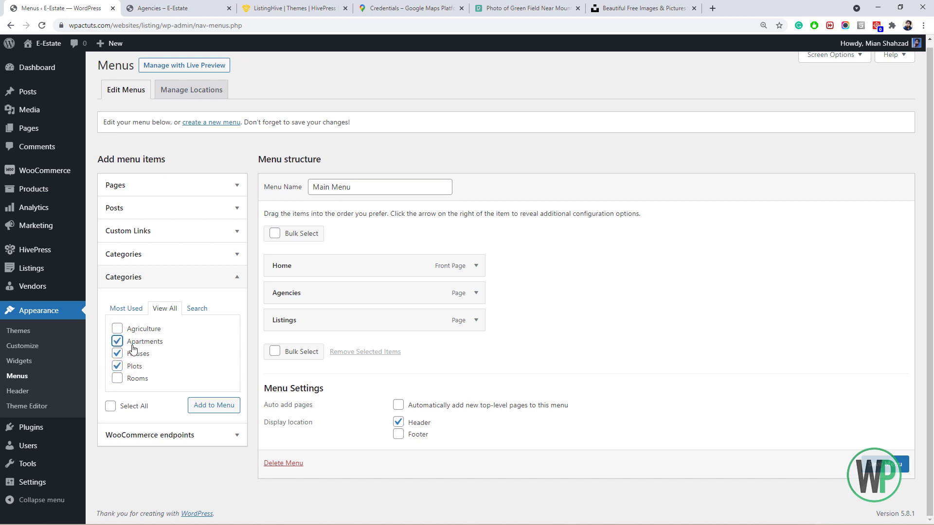
pyautogui.click(205, 405)
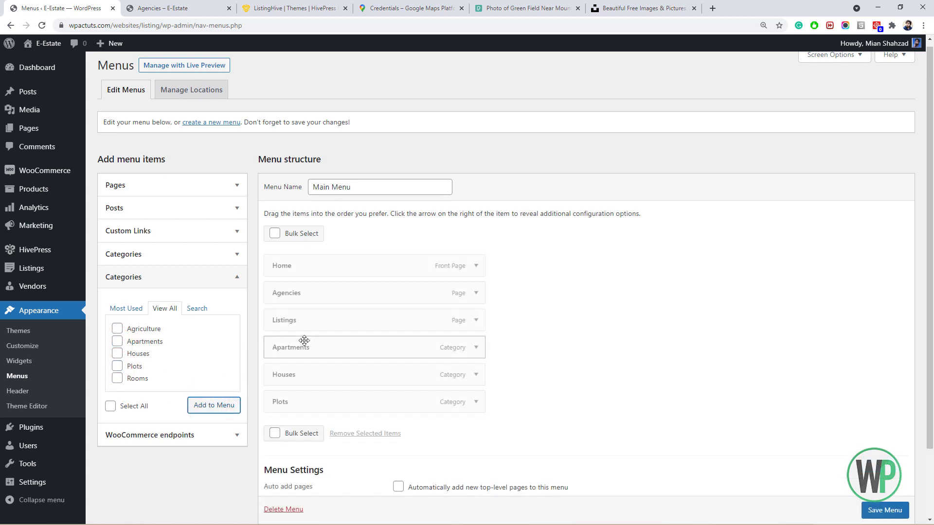
# Reorder the categories as Houses, Plots, Apartments and save Main Menu.
pyautogui.moveTo(319, 379); pyautogui.dragTo(315, 352)
pyautogui.moveTo(317, 396); pyautogui.dragTo(317, 375)
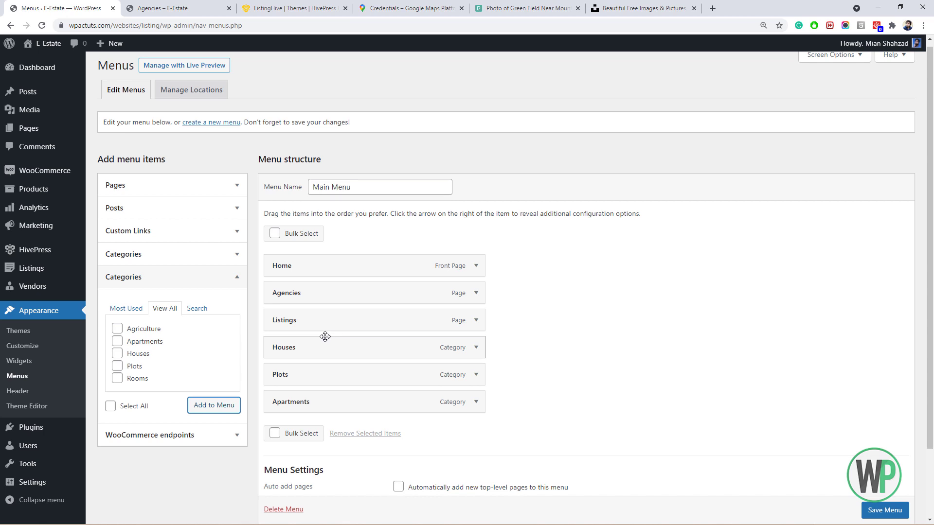
pyautogui.scroll(-2, 642, 413)
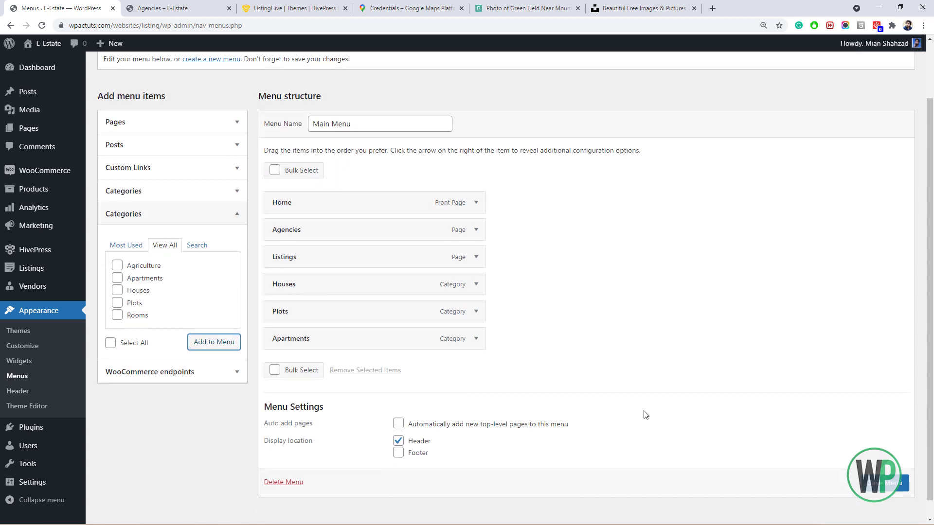
pyautogui.click(873, 464)
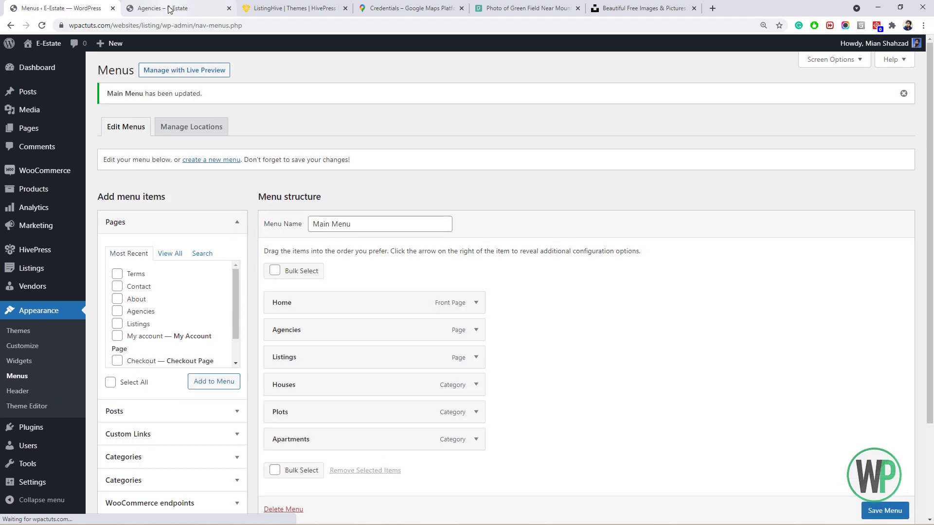
# Reload the Agencies page, follow the new header menu's Home link, then go to admin All Pages.
pyautogui.click(165, 8)
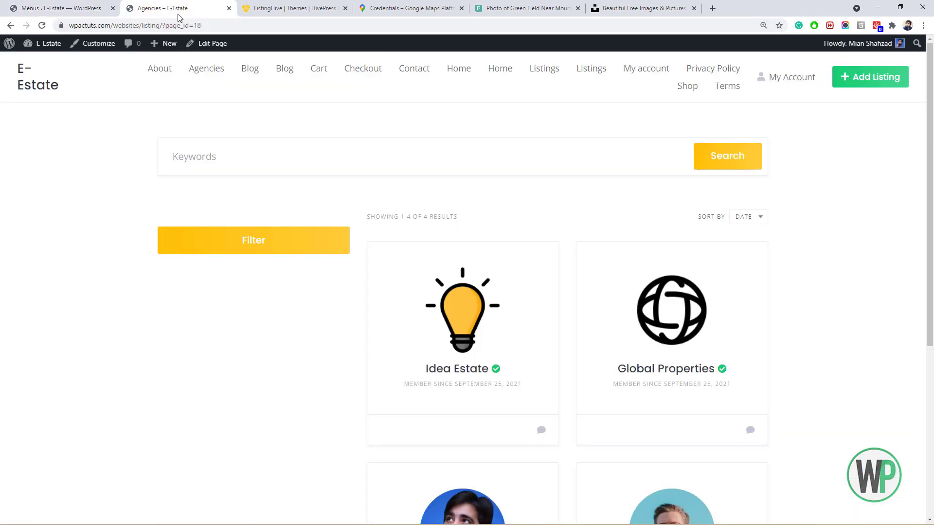
pyautogui.click(41, 25)
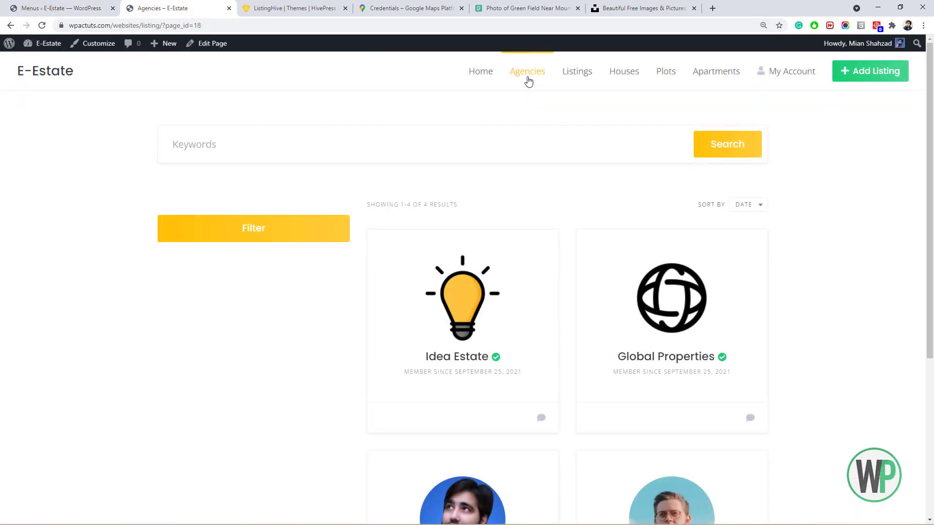
pyautogui.click(486, 78)
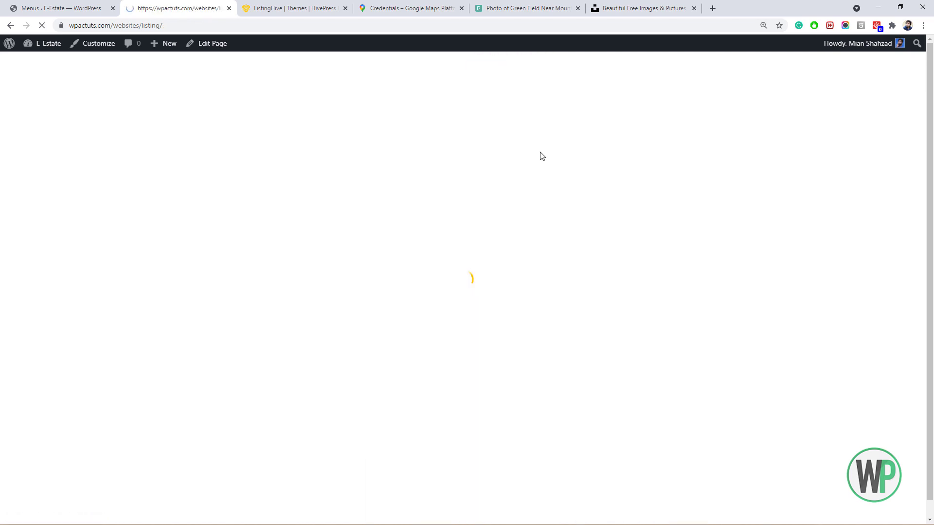
pyautogui.moveTo(929, 132); pyautogui.dragTo(916, 82)
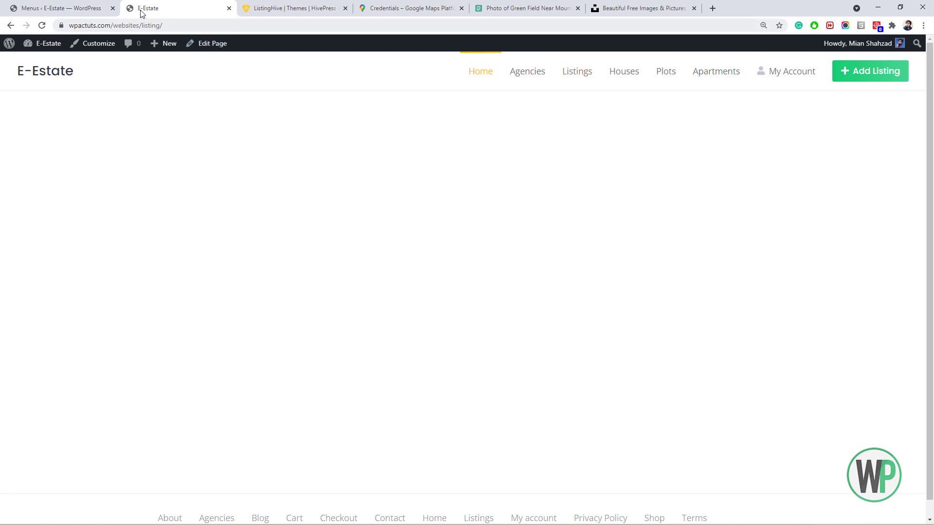
pyautogui.click(104, 5)
pyautogui.click(29, 128)
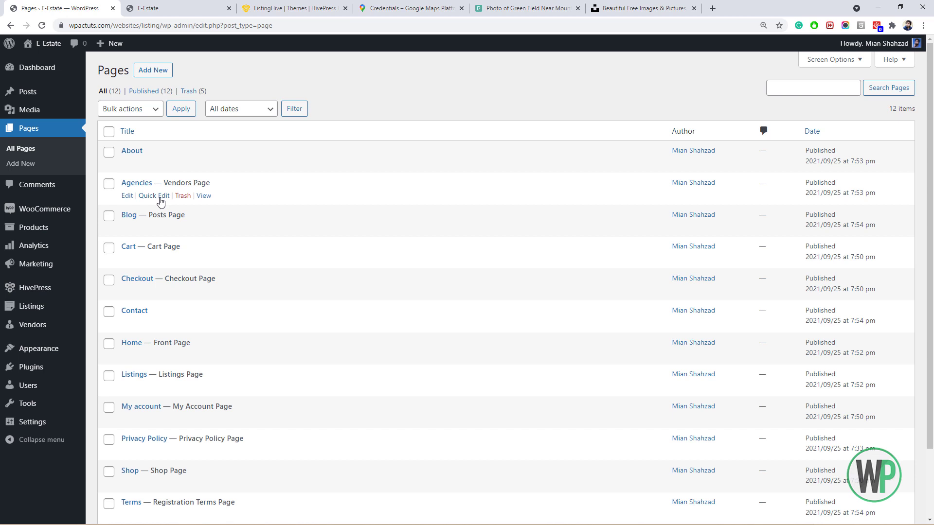
# Restore the trashed Home page and set its status to Published via Quick Edit.
pyautogui.click(186, 91)
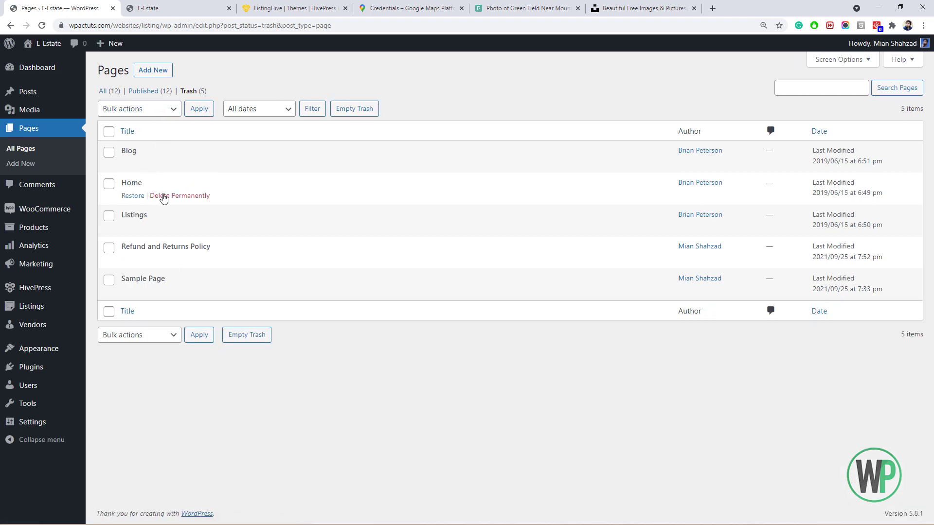
pyautogui.click(138, 195)
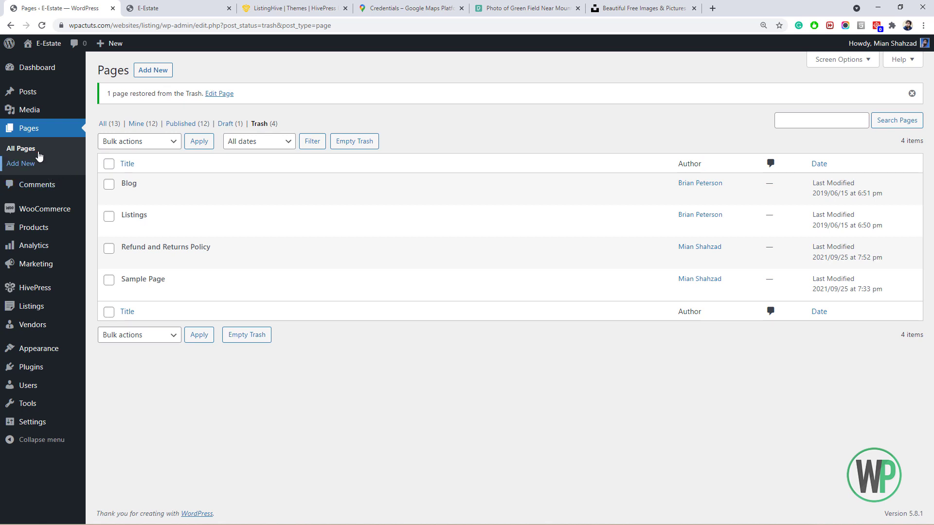
pyautogui.click(104, 124)
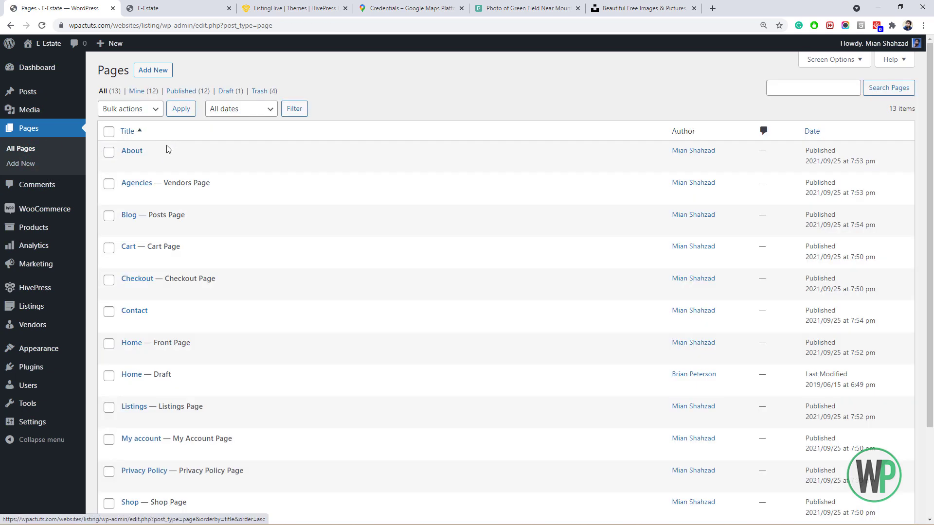
pyautogui.scroll(-2, 185, 214)
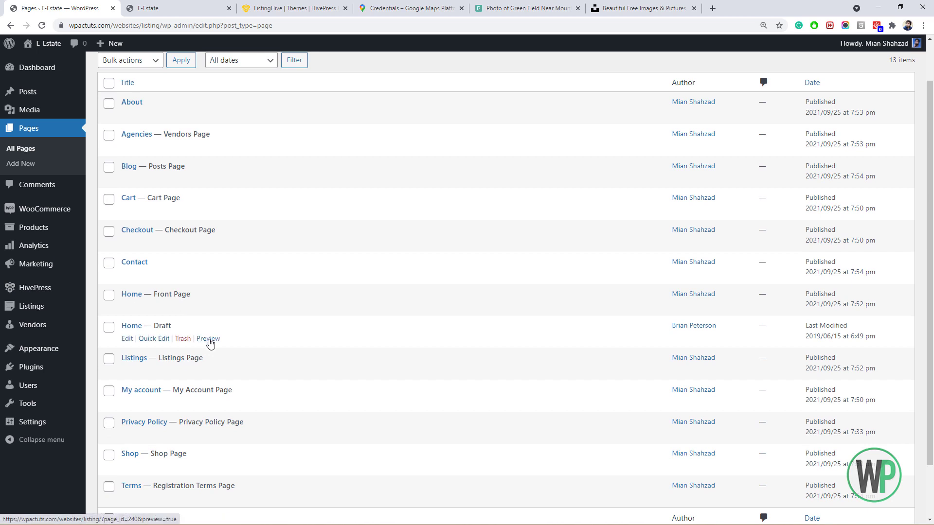
pyautogui.click(153, 339)
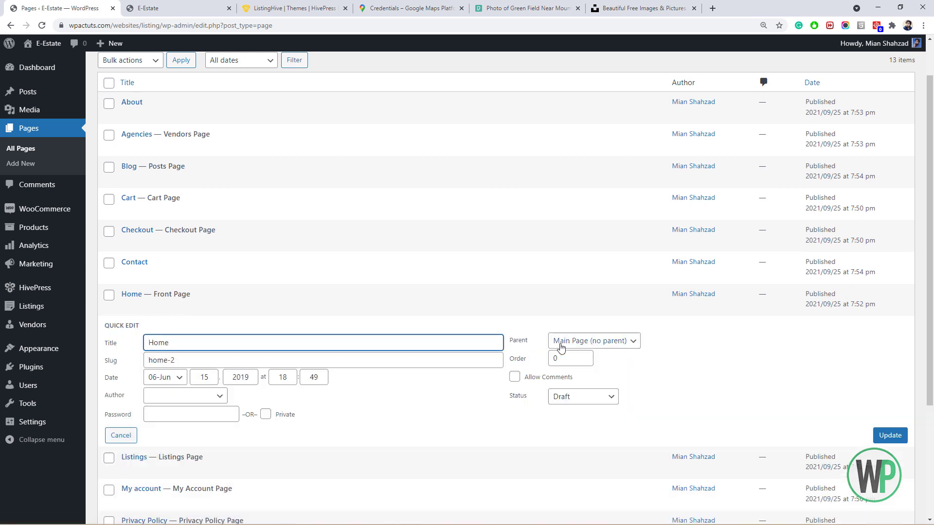
pyautogui.click(575, 396)
pyautogui.click(585, 411)
pyautogui.click(905, 435)
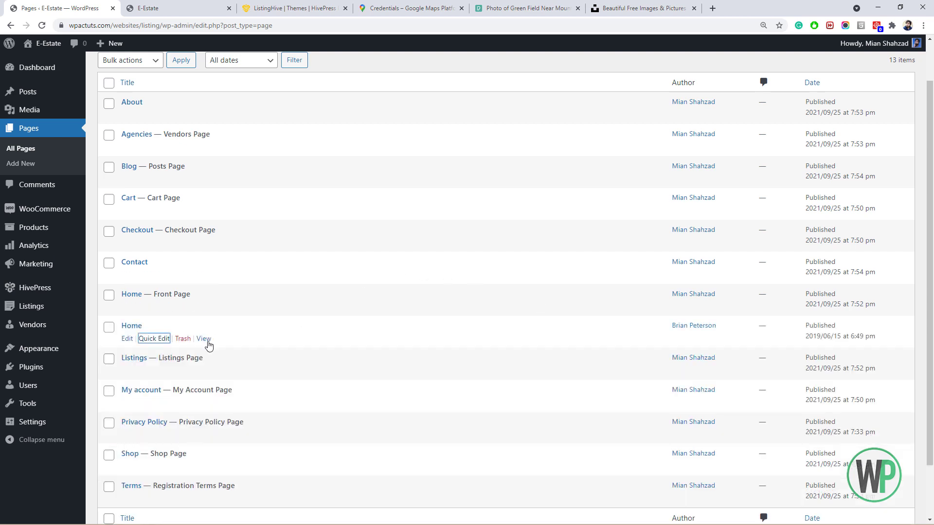
# View the published Home page in a new tab placed after E-Estate, then return to Pages.
pyautogui.rightClick(204, 342)
pyautogui.click(242, 348)
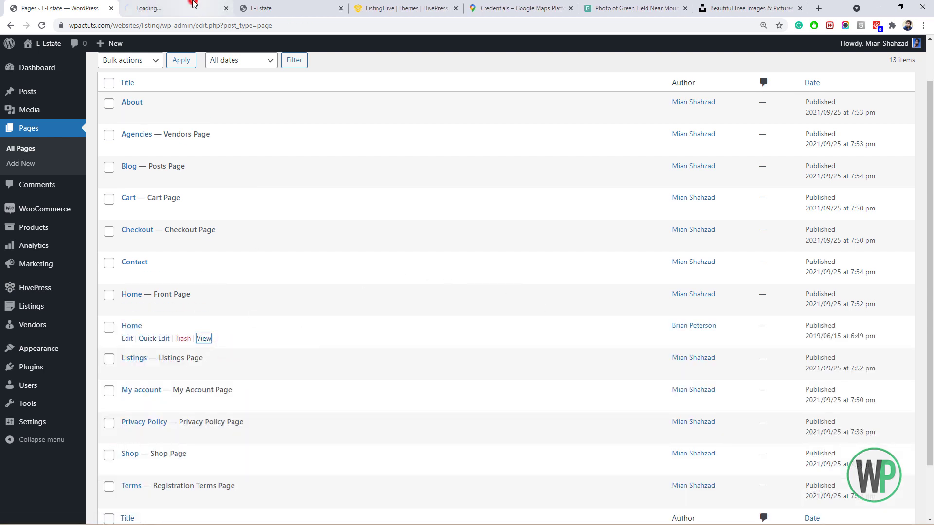
pyautogui.moveTo(193, 4); pyautogui.dragTo(290, 3)
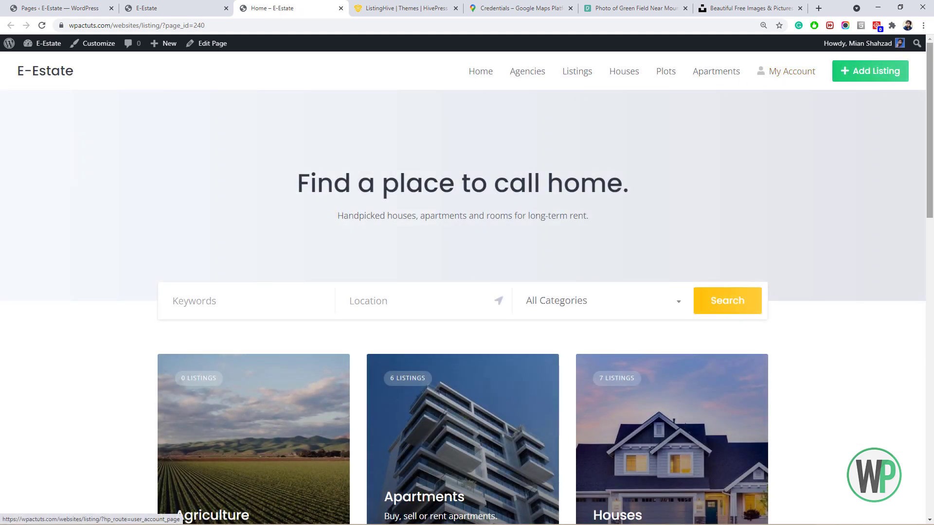
pyautogui.moveTo(930, 95); pyautogui.dragTo(906, 72)
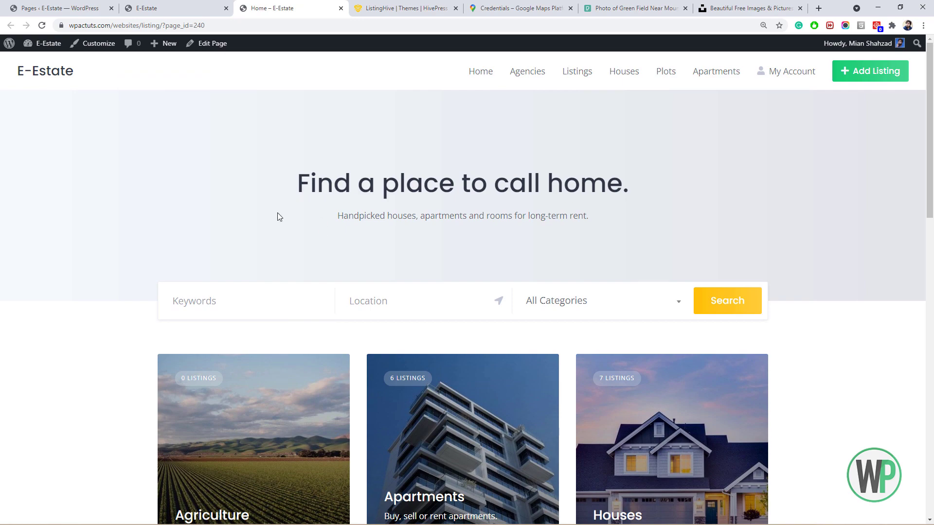
pyautogui.moveTo(930, 146); pyautogui.dragTo(900, 103)
pyautogui.click(87, 9)
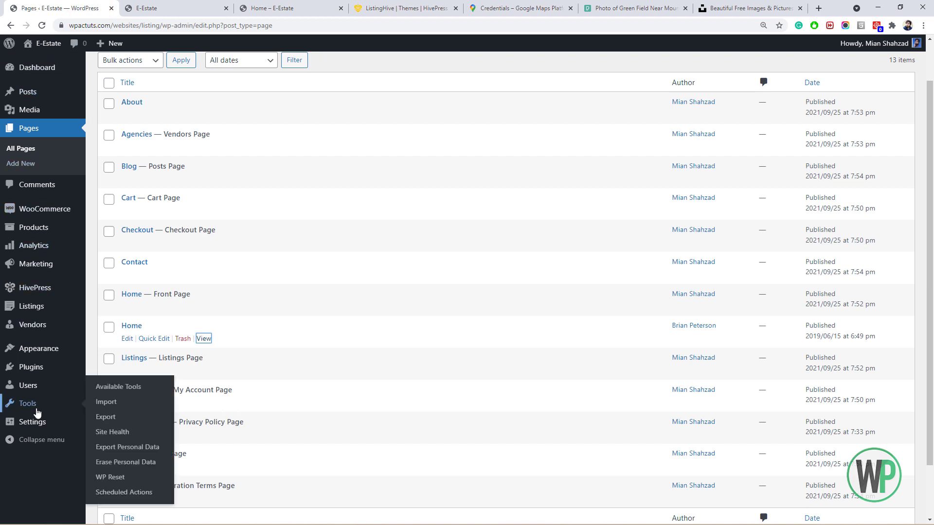
# Set the permalink structure to Post name and save the changes.
pyautogui.moveTo(55, 428)
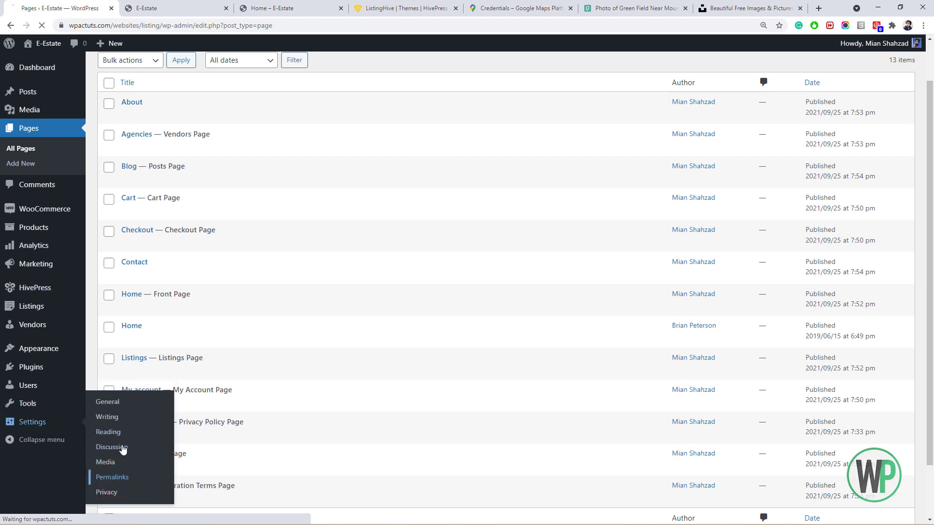
pyautogui.click(113, 477)
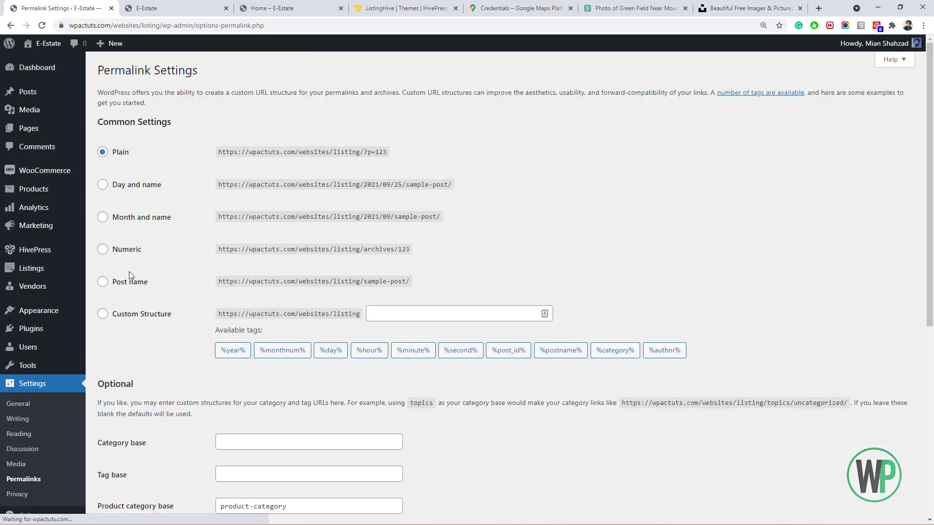
pyautogui.click(104, 284)
pyautogui.scroll(-7, 105, 287)
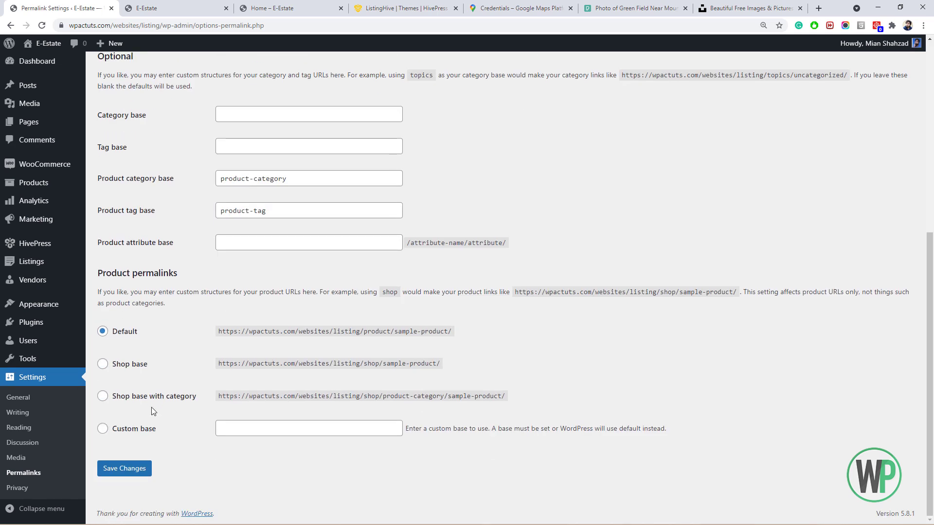
pyautogui.click(131, 468)
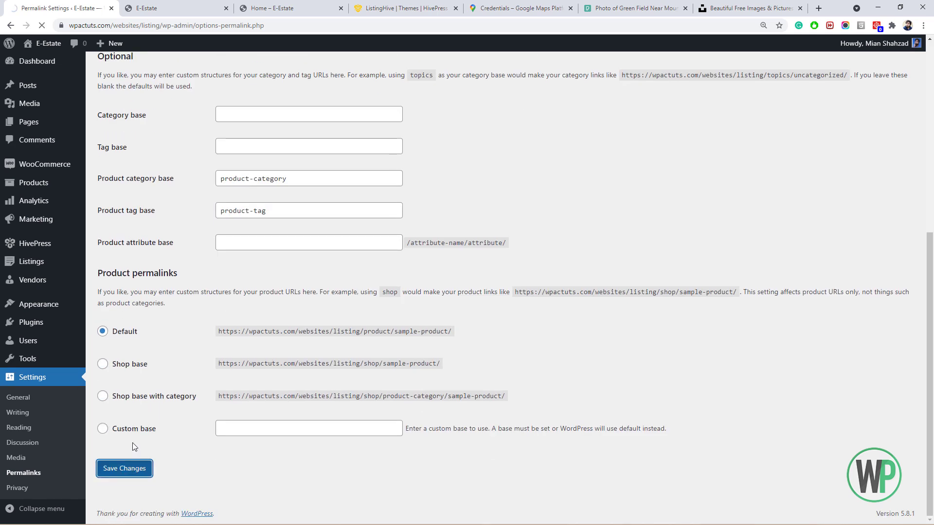
# Reload the Home page tab to check its new address, then return to the Pages list.
pyautogui.click(160, 8)
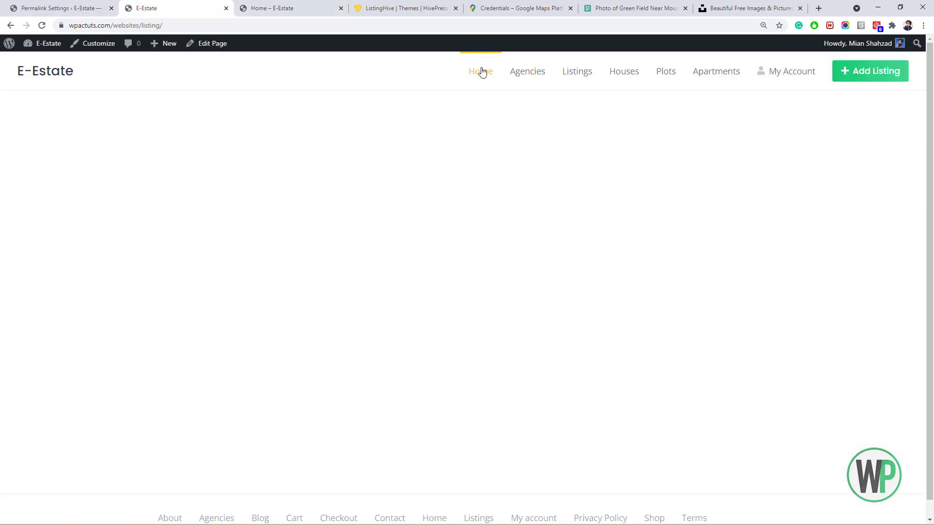
pyautogui.click(320, 8)
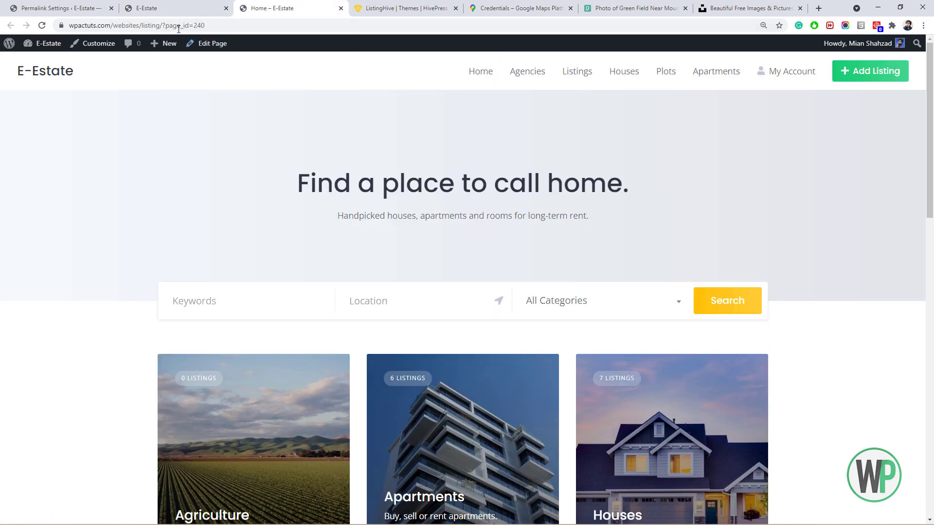
pyautogui.click(42, 25)
pyautogui.click(240, 304)
pyautogui.moveTo(928, 163); pyautogui.dragTo(928, 298)
pyautogui.scroll(-3, 917, 311)
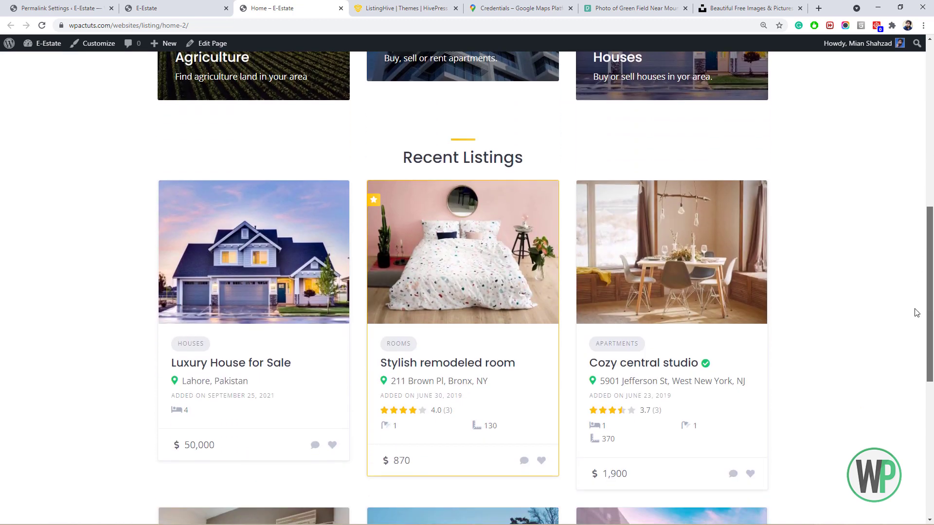
pyautogui.click(63, 8)
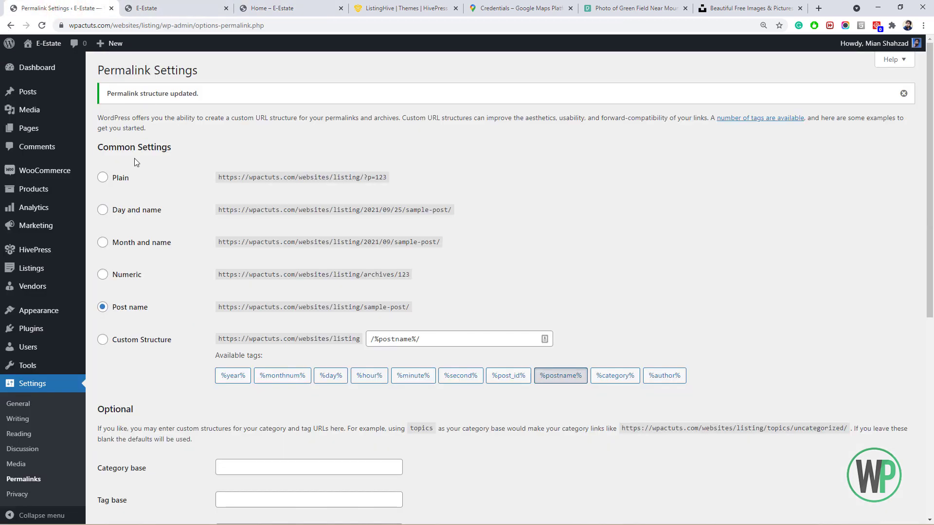
pyautogui.click(163, 7)
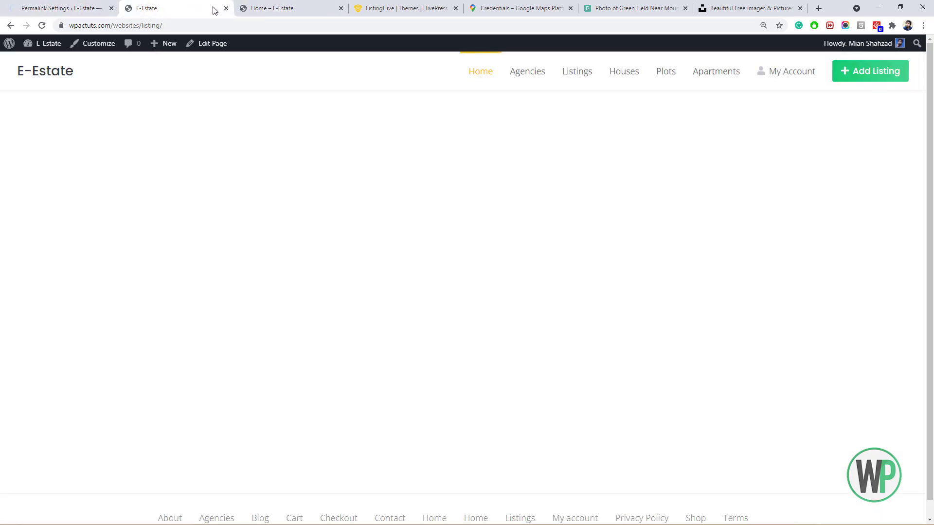
pyautogui.click(71, 8)
pyautogui.scroll(-2, 141, 352)
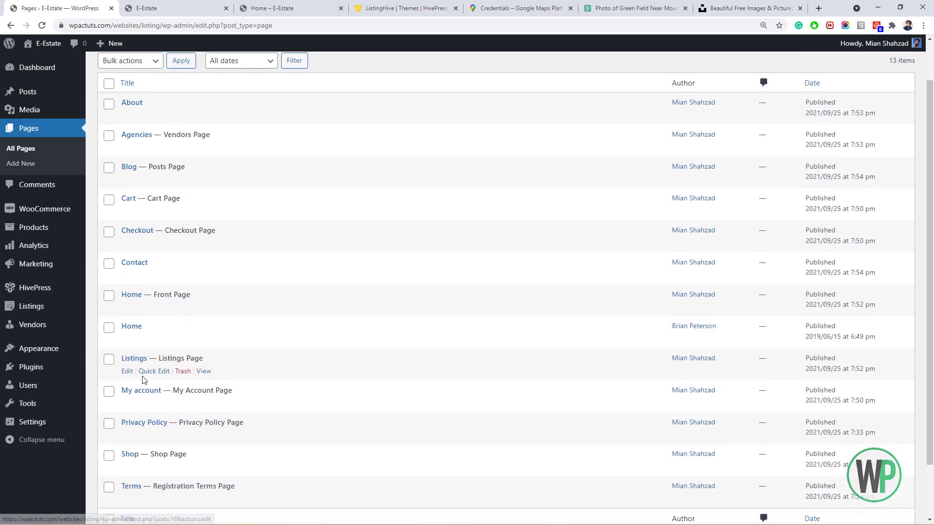
# Open the Home page editor in a new tab and close the Credentials tab.
pyautogui.rightClick(128, 338)
pyautogui.click(146, 345)
pyautogui.click(160, 8)
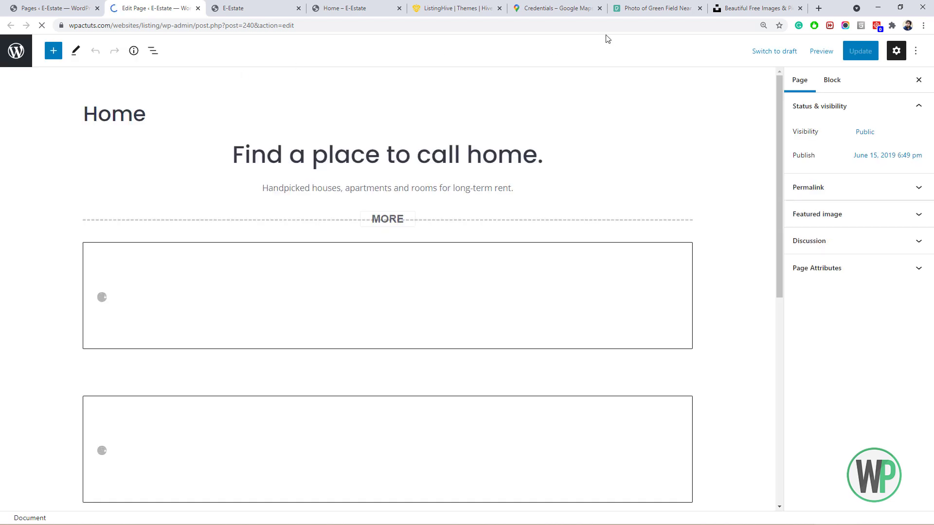
pyautogui.click(600, 8)
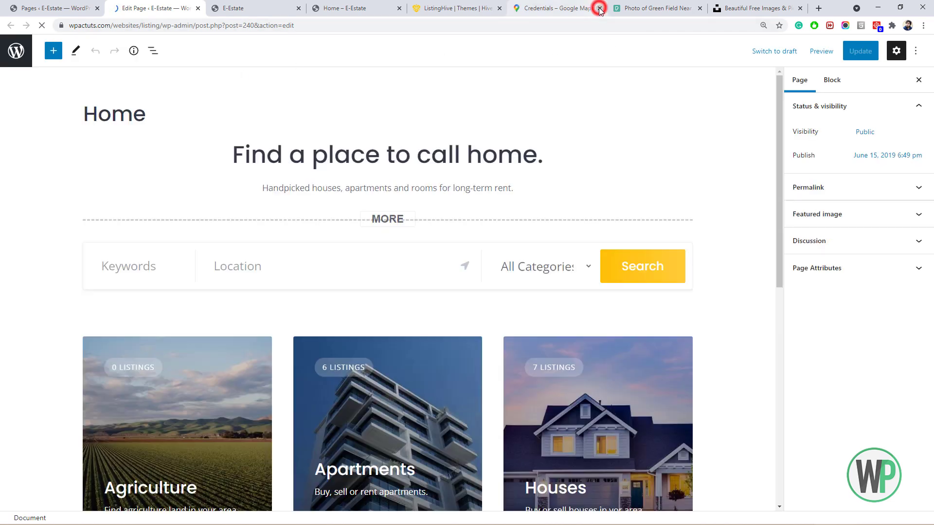
# Review the Home page blocks and add a Vendors block below the Listings block.
pyautogui.click(183, 163)
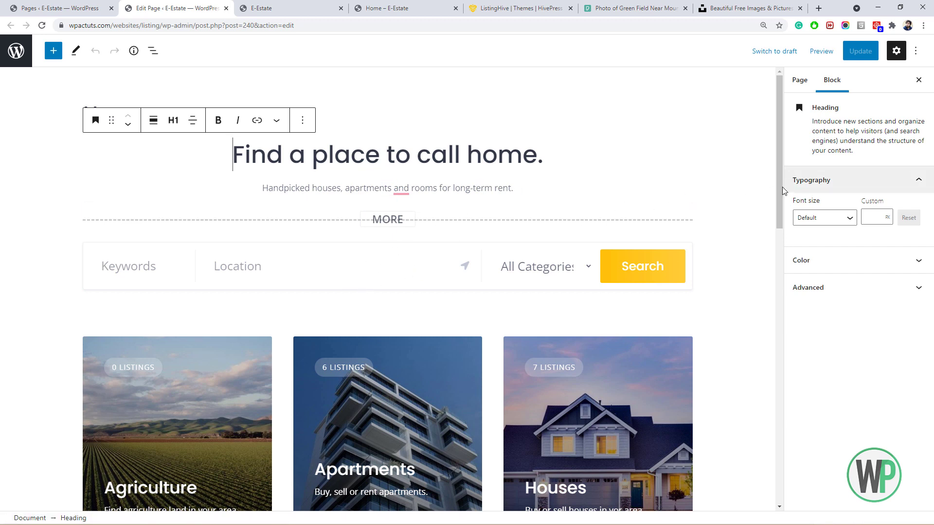
pyautogui.moveTo(777, 188); pyautogui.dragTo(780, 233)
pyautogui.scroll(-3, 573, 256)
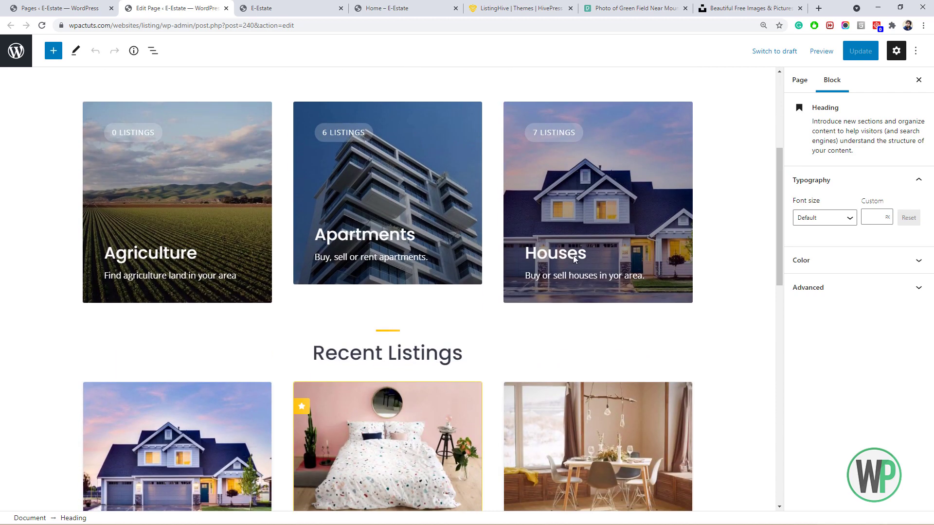
pyautogui.click(561, 251)
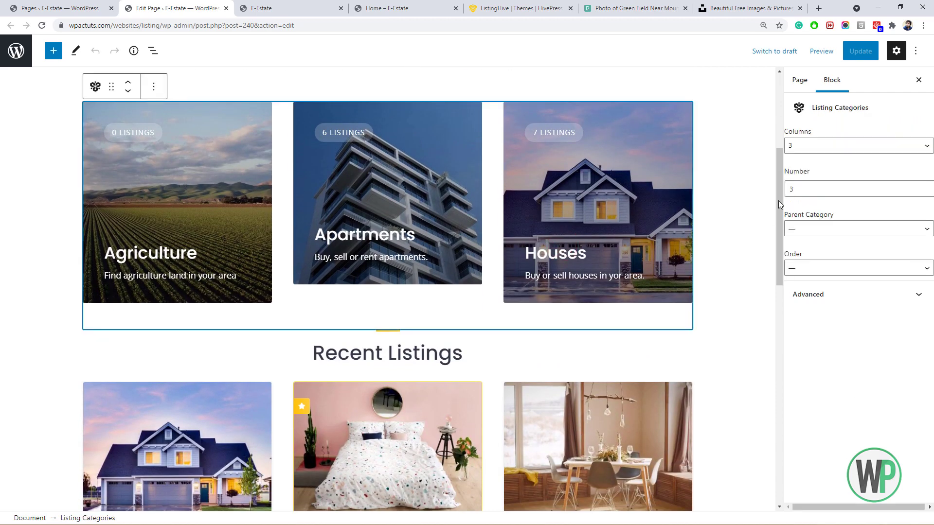
pyautogui.moveTo(778, 201); pyautogui.dragTo(781, 286)
pyautogui.click(614, 222)
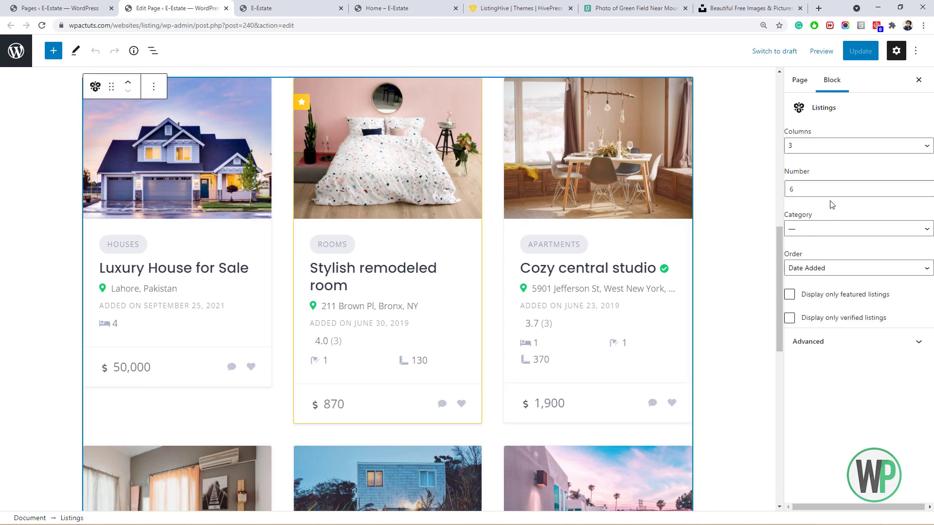
pyautogui.moveTo(780, 236); pyautogui.dragTo(758, 378)
pyautogui.click(760, 320)
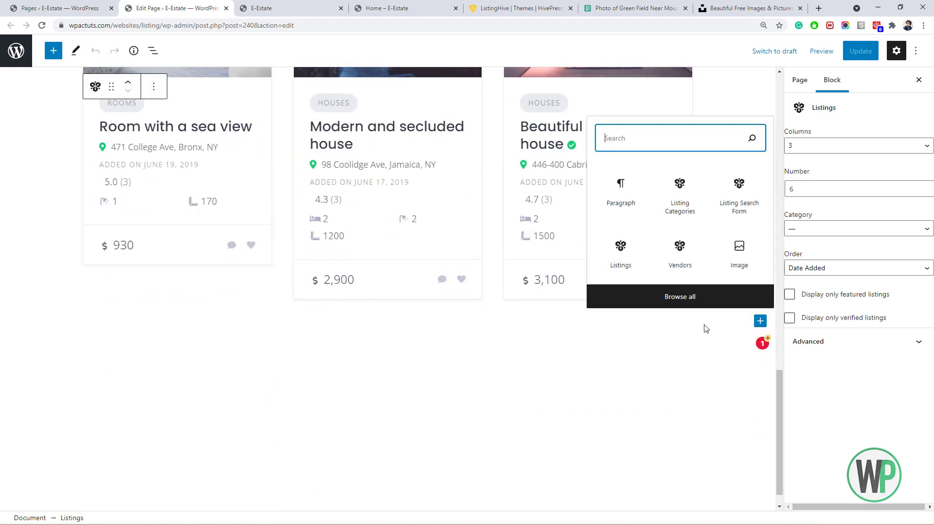
pyautogui.click(670, 258)
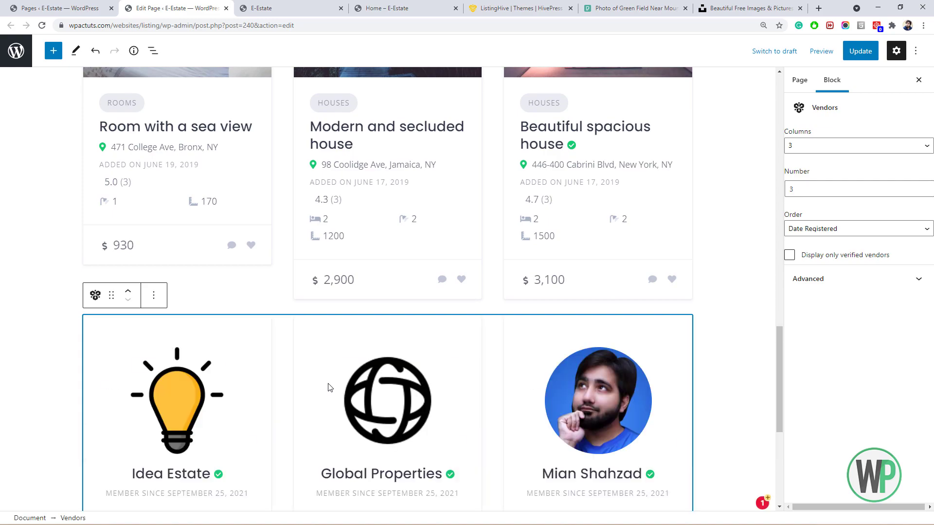
pyautogui.moveTo(778, 377); pyautogui.dragTo(776, 129)
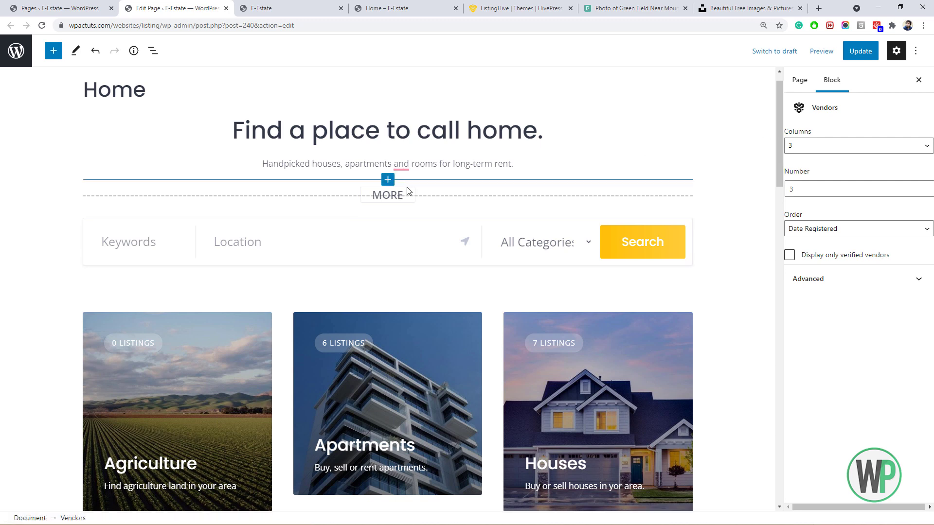
# Check the Listing Search Form block's advanced settings and save the Home page.
pyautogui.click(262, 250)
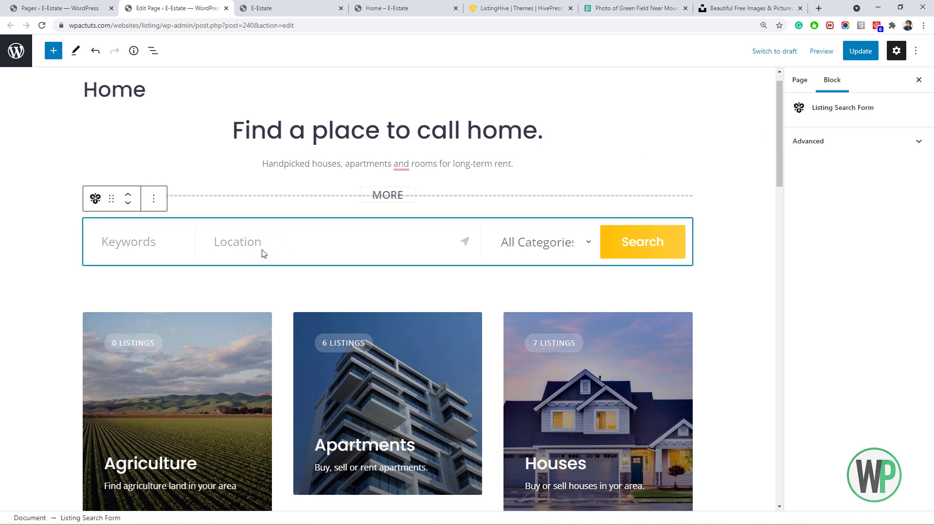
pyautogui.click(802, 152)
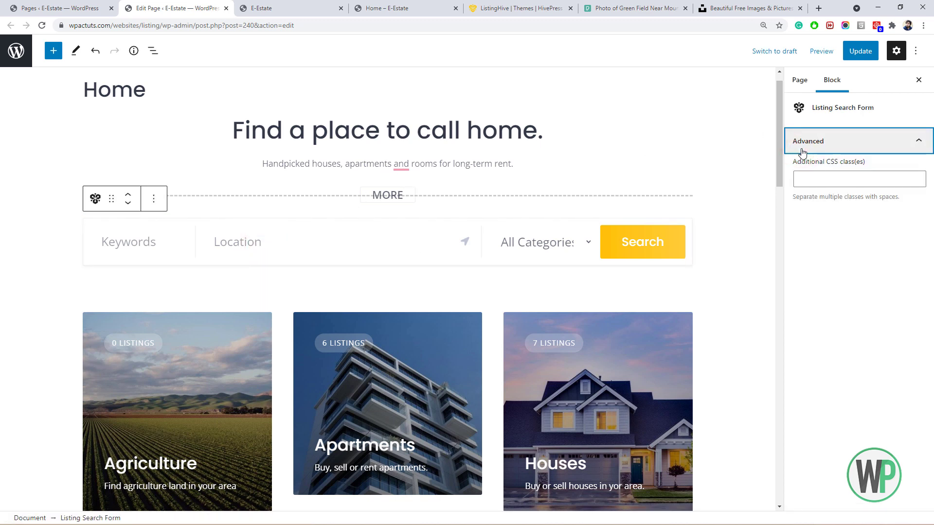
pyautogui.click(859, 51)
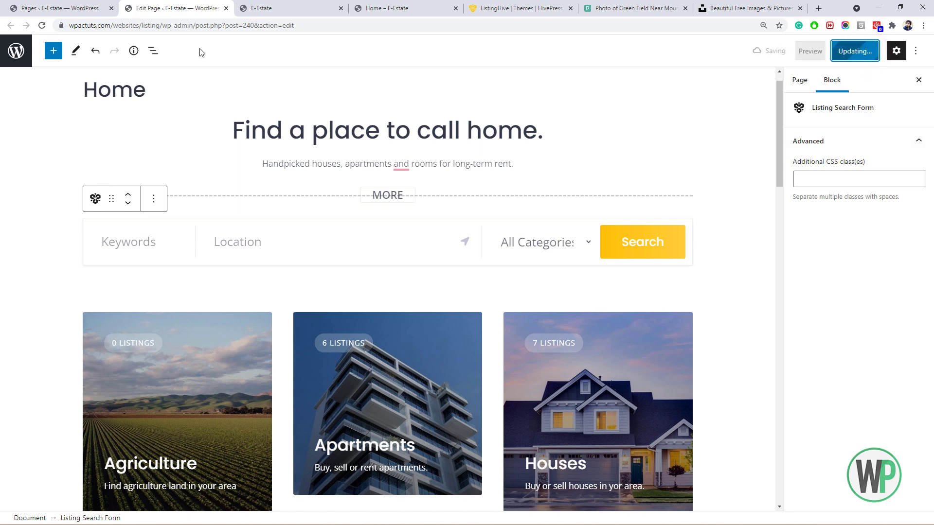
# Close the editor and preview tabs, reload the E-Estate front page, and return to Pages.
pyautogui.click(226, 9)
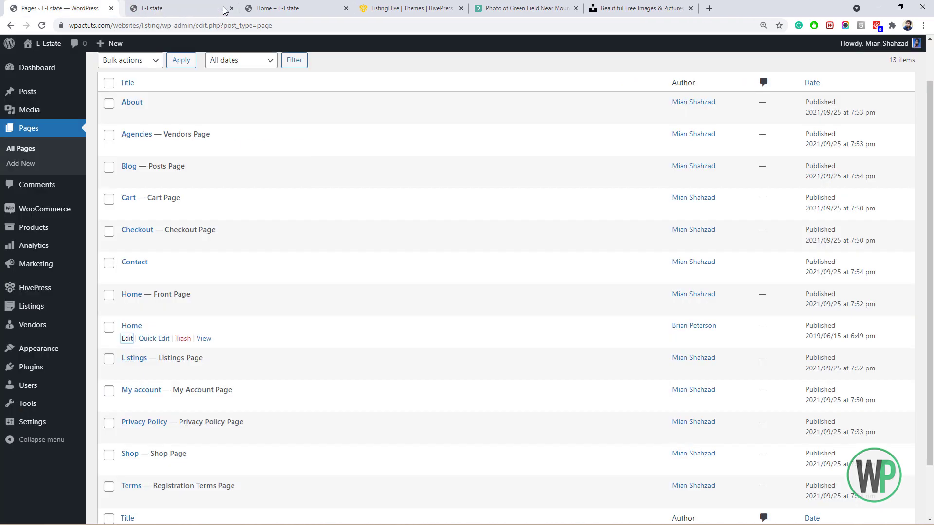
pyautogui.click(340, 8)
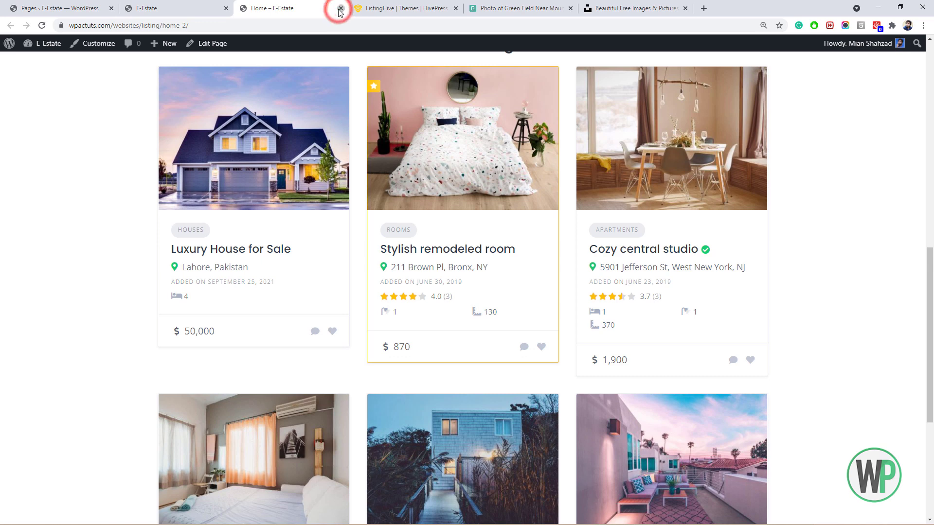
pyautogui.click(42, 27)
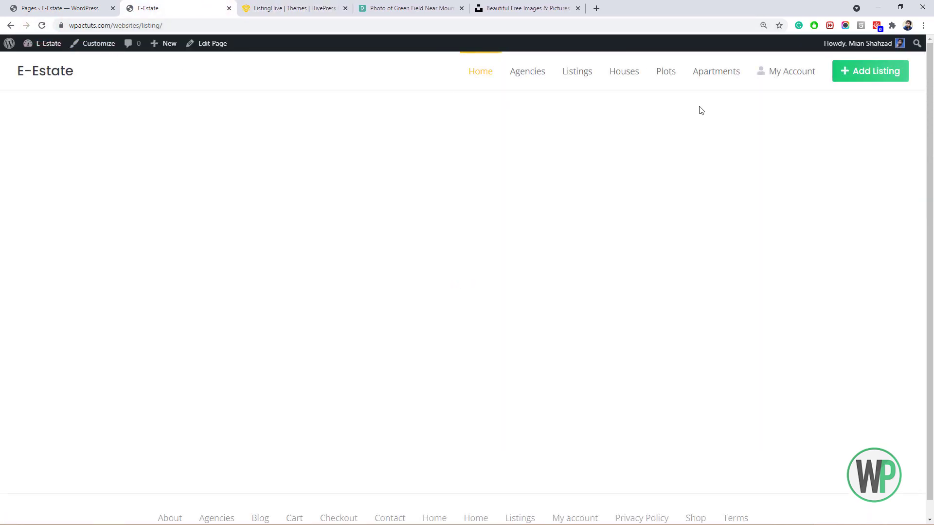
pyautogui.moveTo(929, 137); pyautogui.dragTo(928, 117)
pyautogui.click(99, 8)
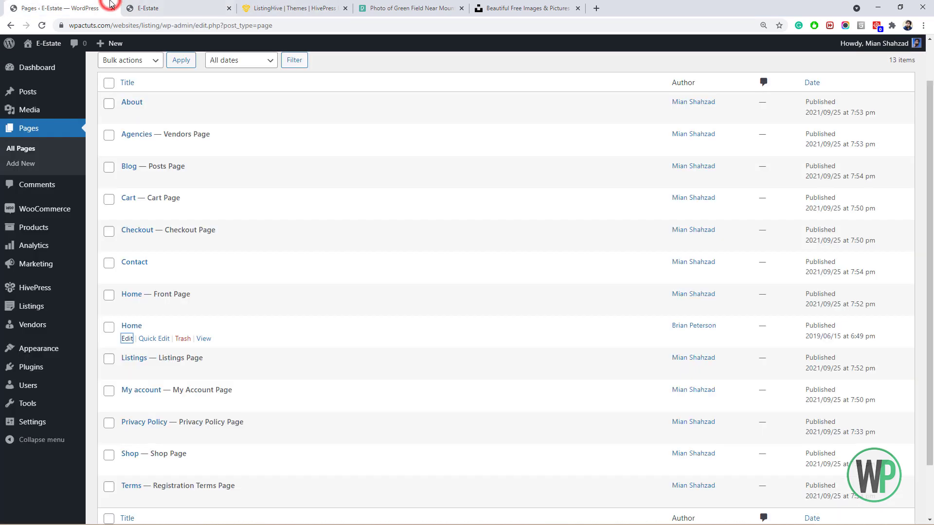
# Search 'elementor', install Elementor and Elementor Header & Footer Builder, then activate both.
pyautogui.moveTo(67, 375)
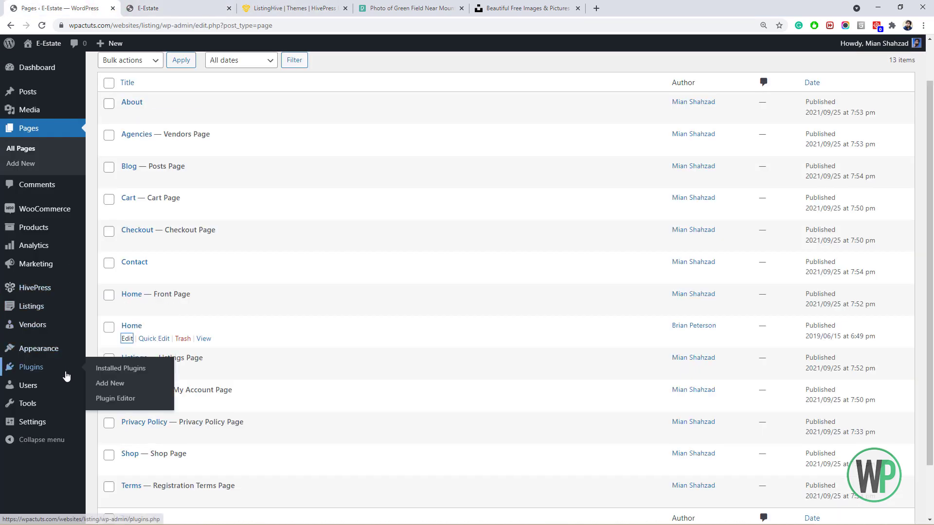
pyautogui.click(101, 382)
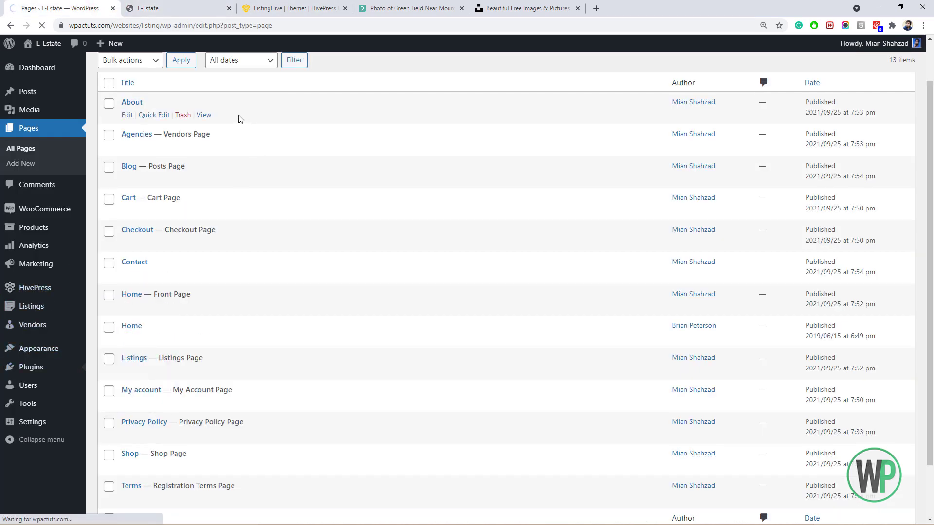
pyautogui.click(788, 102)
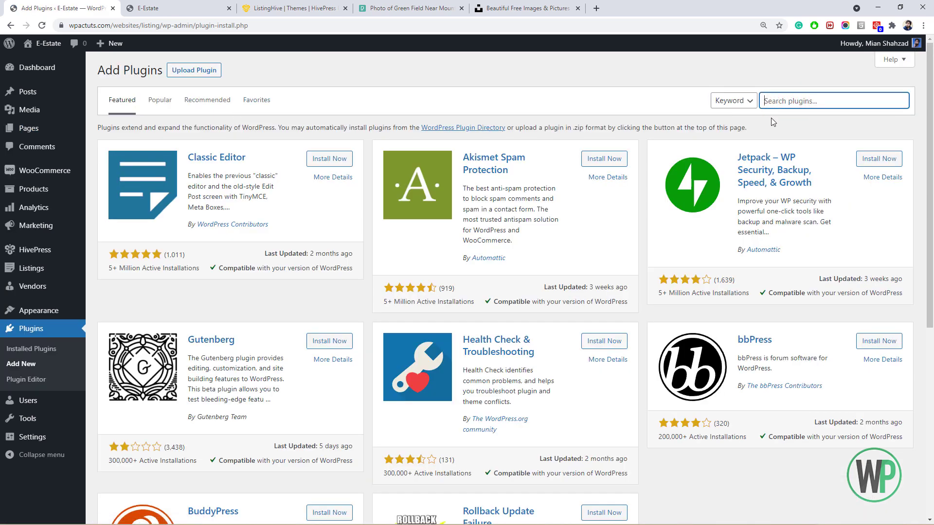
pyautogui.write('elementor')
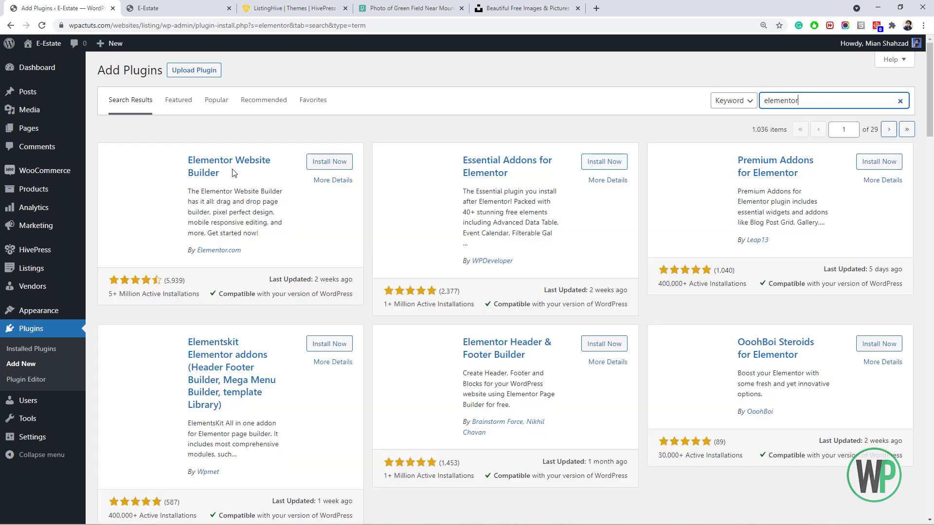
pyautogui.click(323, 161)
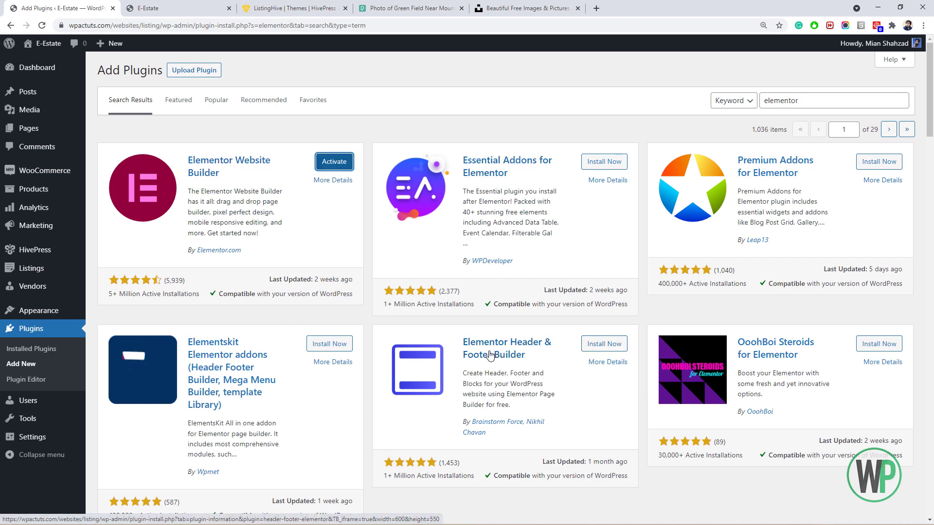
pyautogui.click(604, 344)
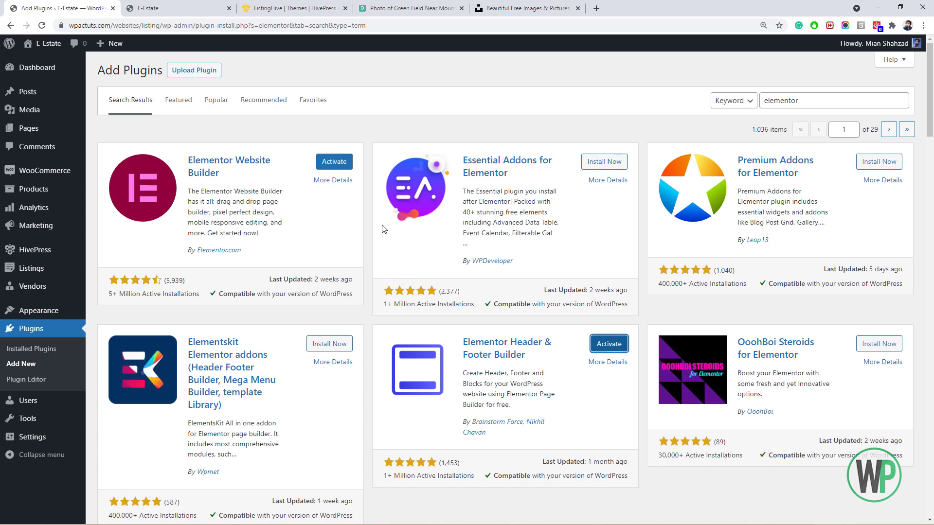
pyautogui.click(334, 163)
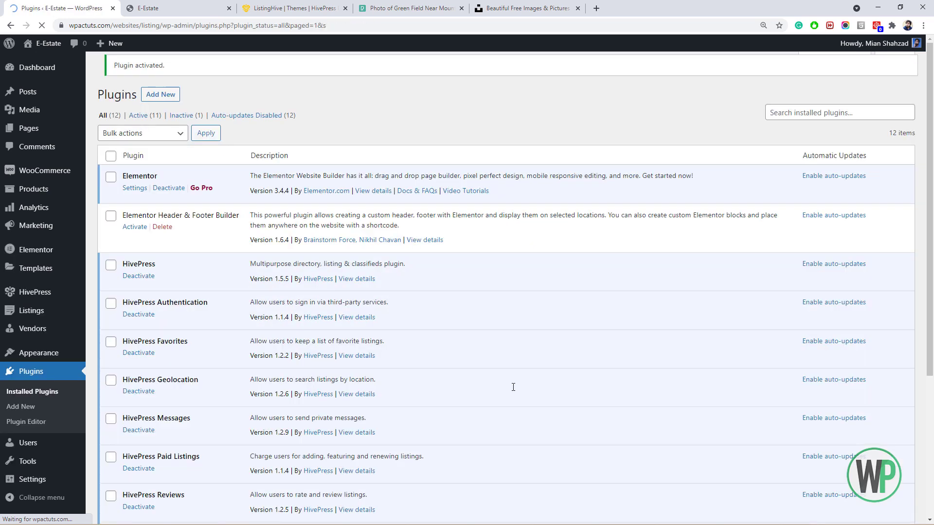
pyautogui.click(134, 236)
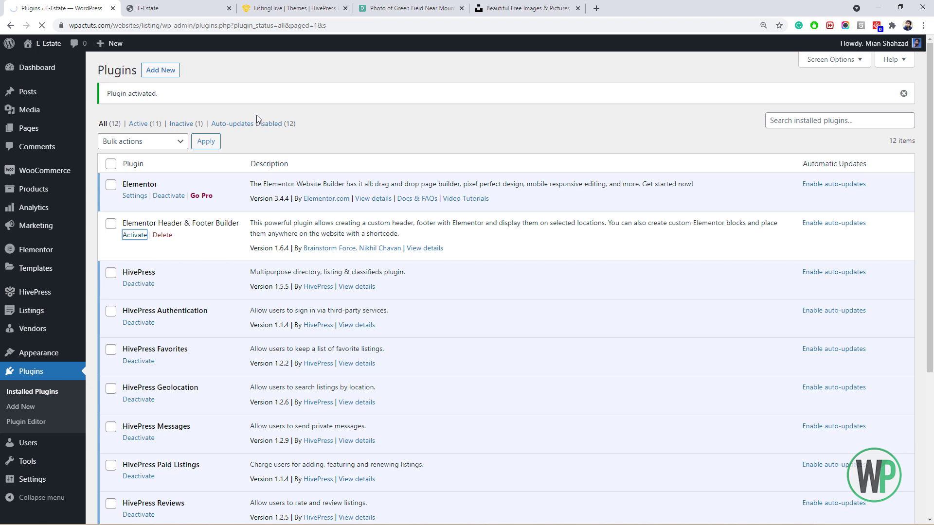
# Open the Pages list in a new tab and launch the Home front page in Elementor.
pyautogui.rightClick(45, 129)
pyautogui.click(83, 140)
pyautogui.click(200, 4)
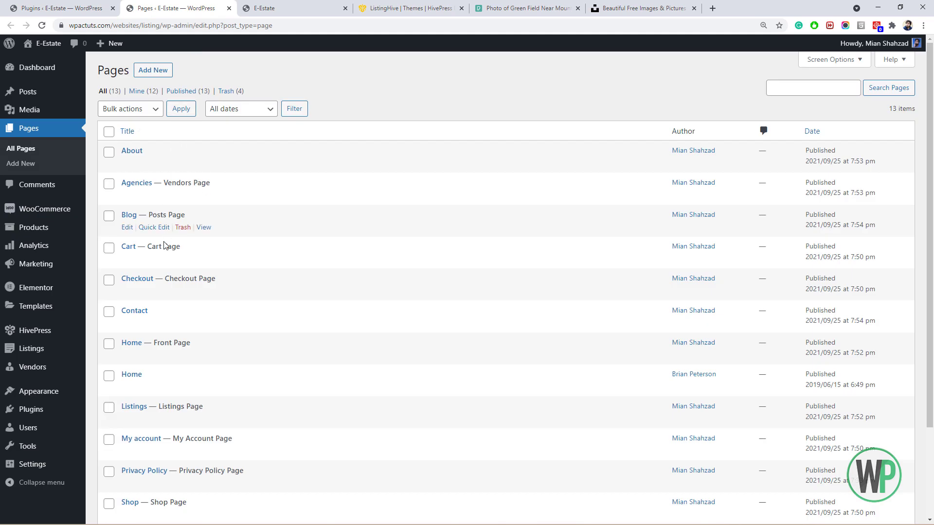
pyautogui.click(130, 355)
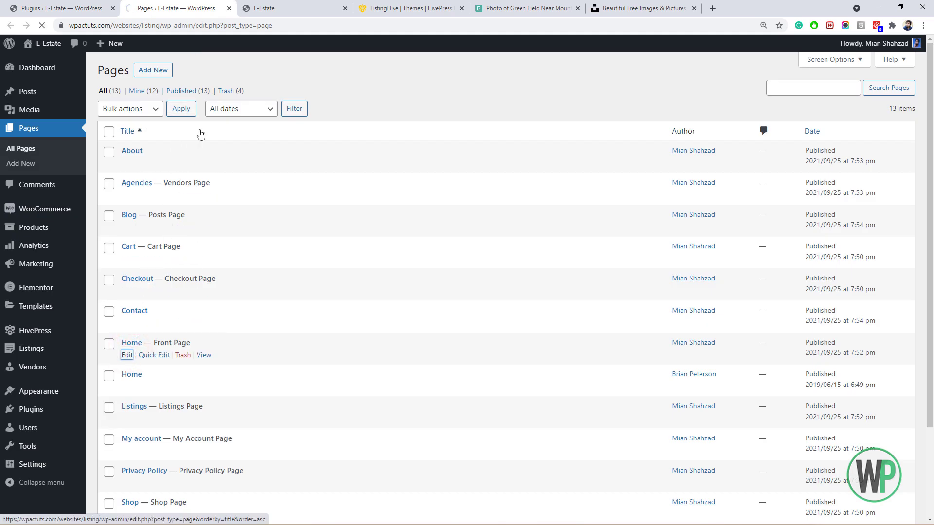
pyautogui.click(252, 5)
pyautogui.click(229, 3)
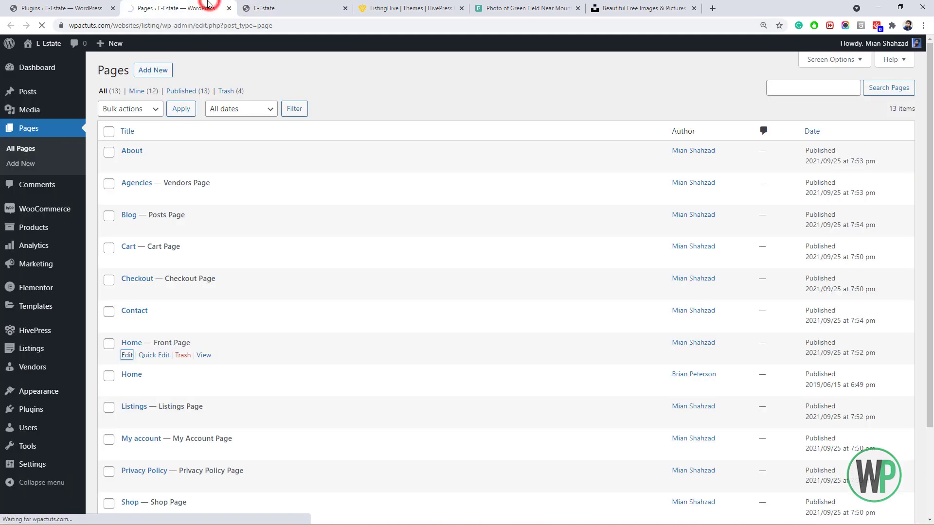
pyautogui.click(250, 4)
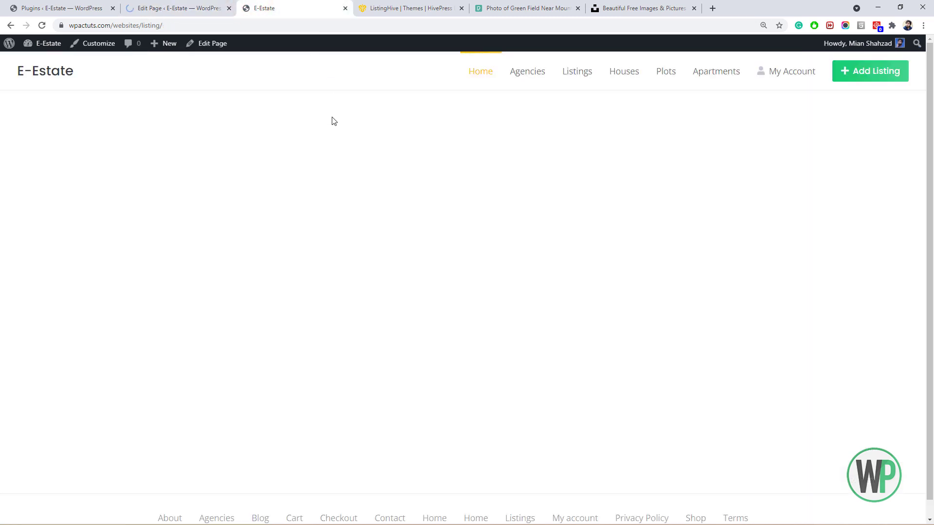
pyautogui.click(183, 8)
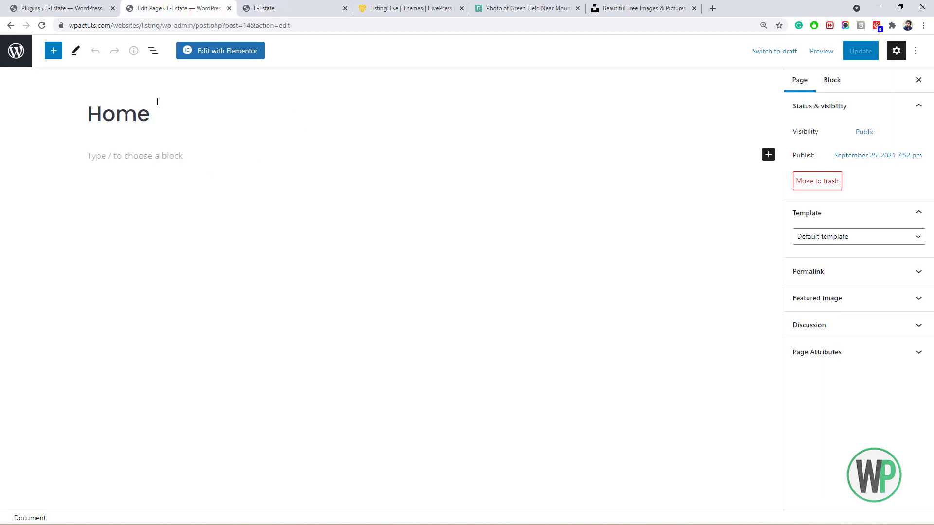
pyautogui.click(242, 55)
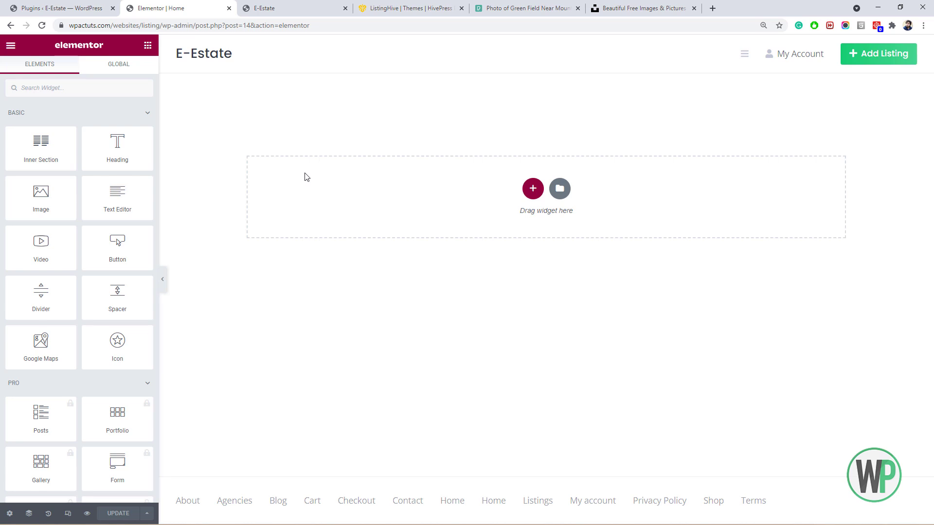
# Inspect the live E-Estate home page's HTML in the browser developer tools.
pyautogui.click(273, 7)
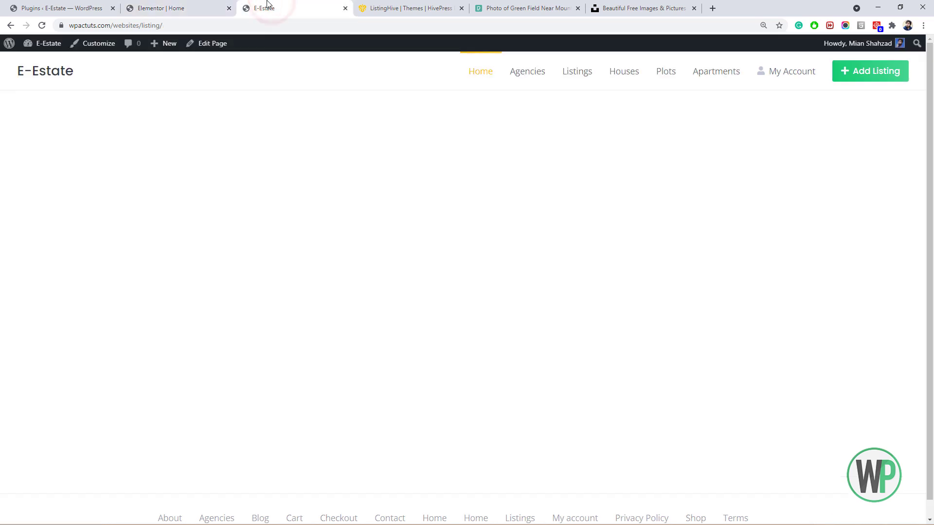
pyautogui.rightClick(202, 175)
pyautogui.click(272, 355)
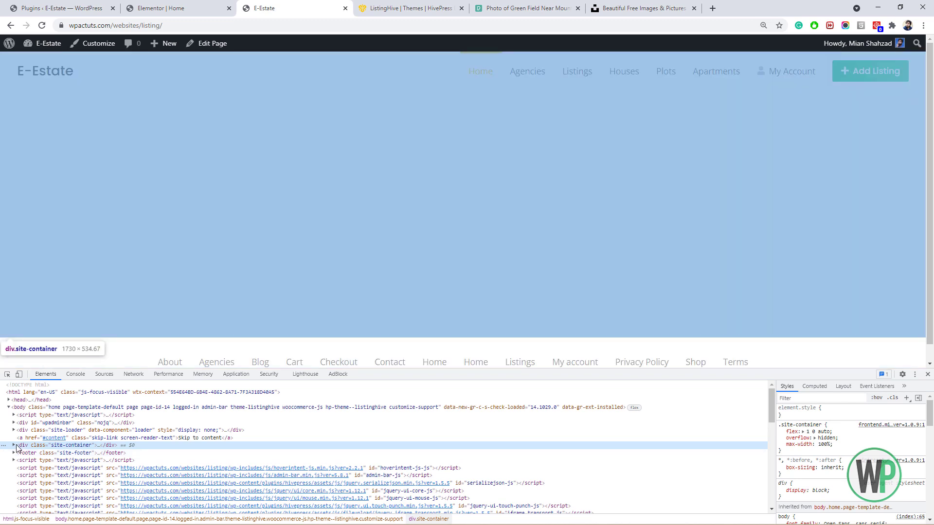
# Expand div.site-container and select div#content to view its .site-content padding rule.
pyautogui.click(14, 445)
pyautogui.click(39, 453)
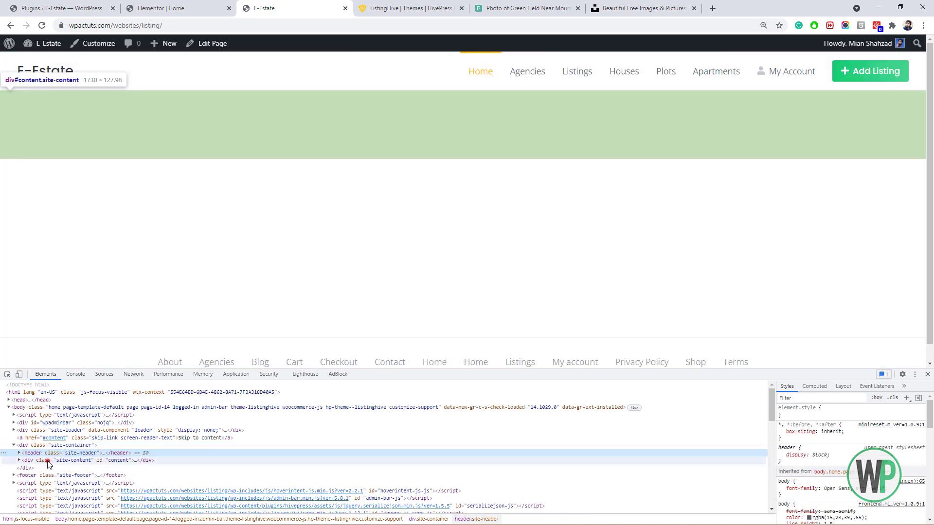
pyautogui.click(49, 460)
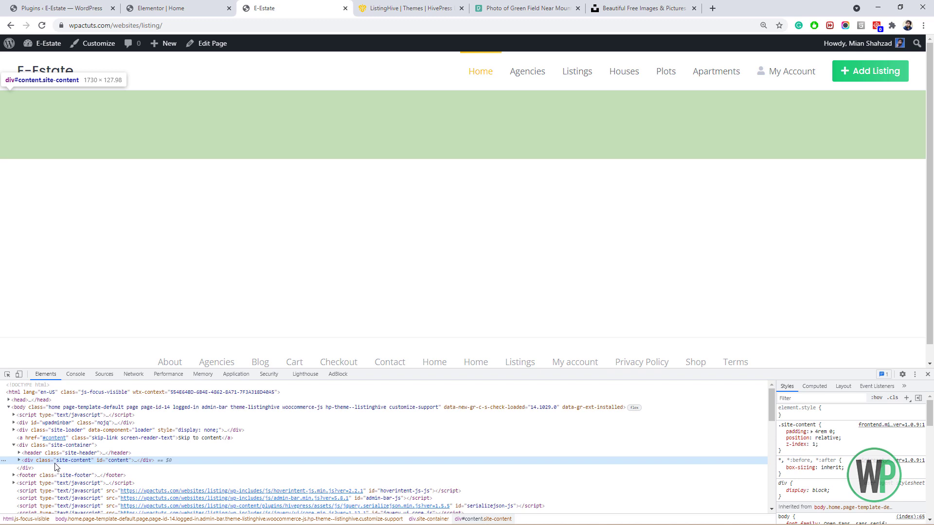
pyautogui.click(797, 425)
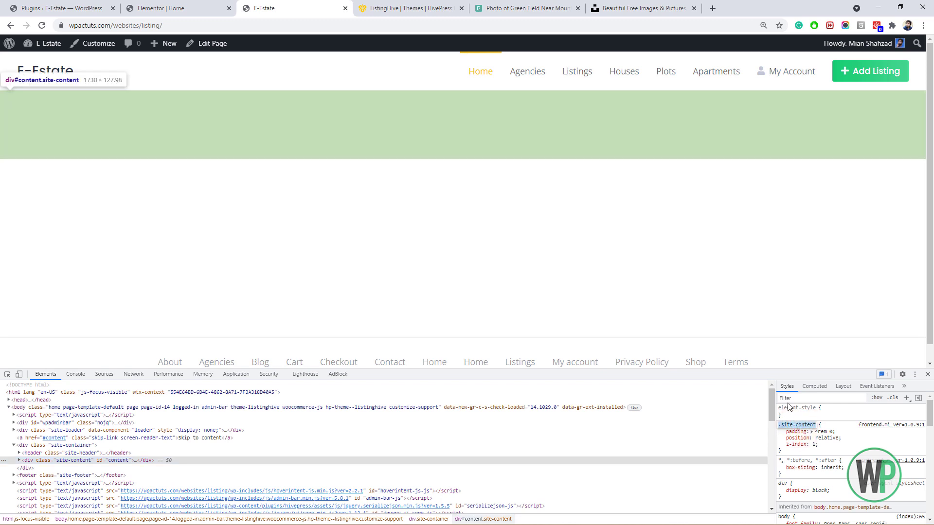
# Open Appearance > Customize in a new browser tab from WordPress admin.
pyautogui.click(84, 8)
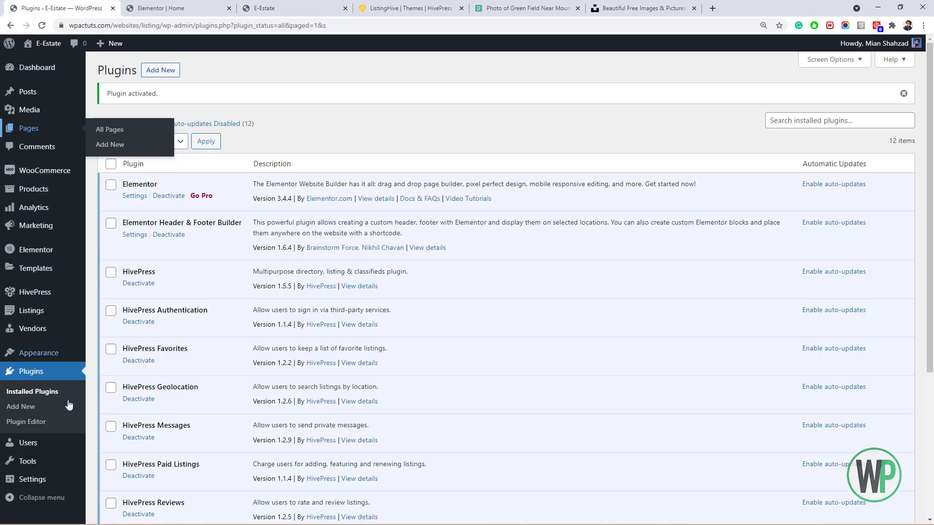
pyautogui.moveTo(62, 360)
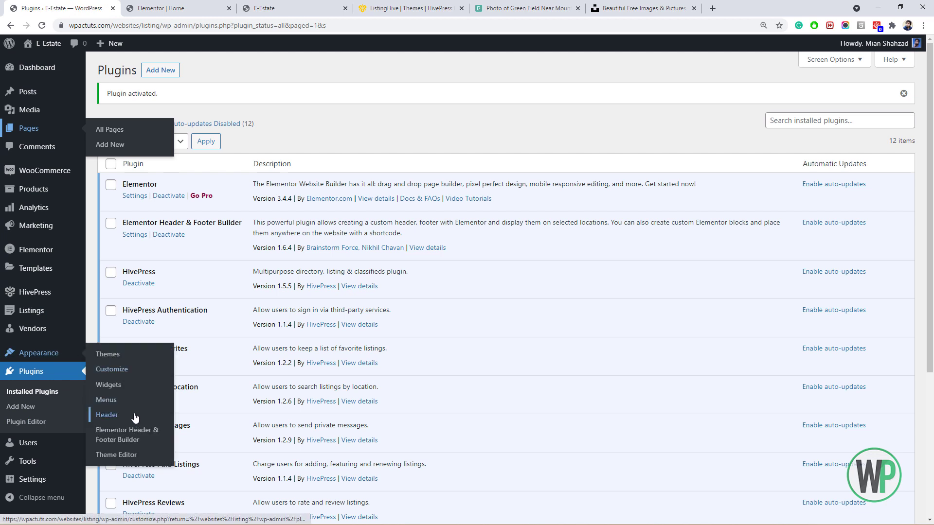
pyautogui.middleClick(111, 370)
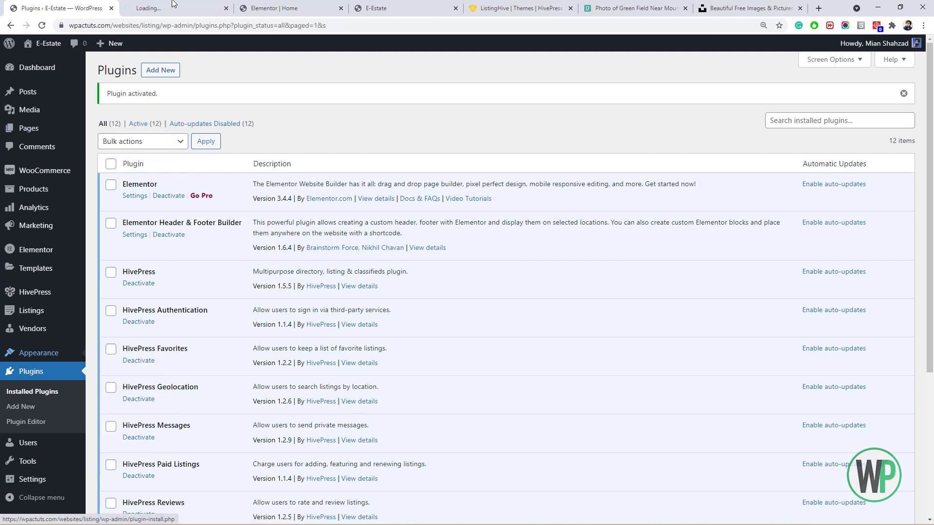
# Open the Customizer's Additional CSS section, dismiss its help notice, and return to the empty editor.
pyautogui.click(179, 9)
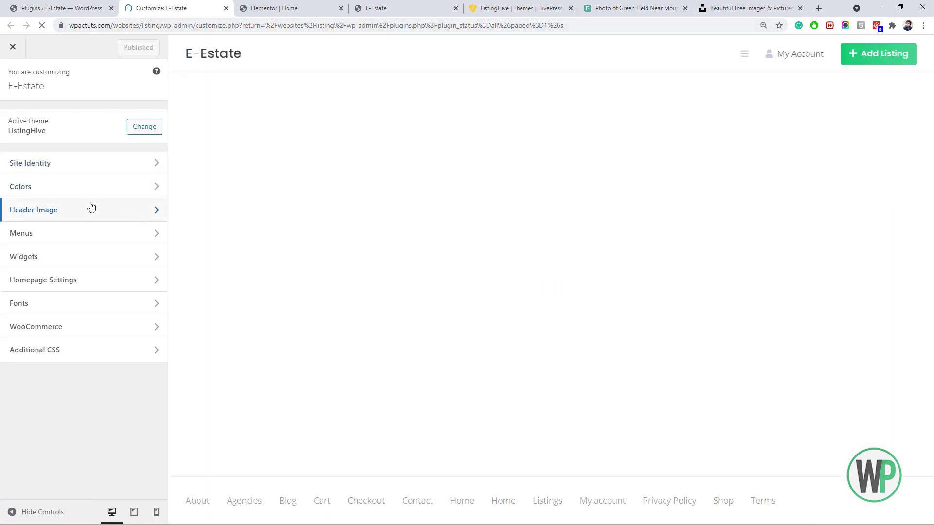
pyautogui.click(139, 349)
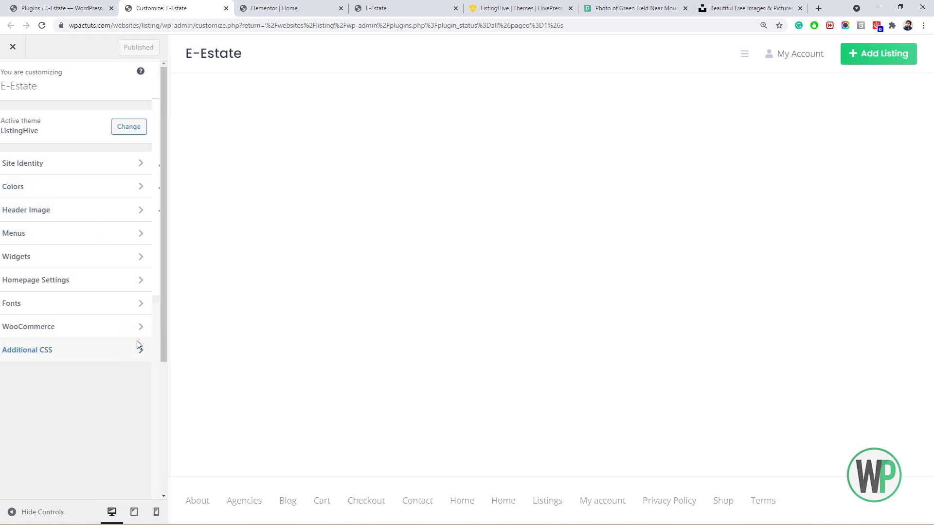
pyautogui.click(143, 276)
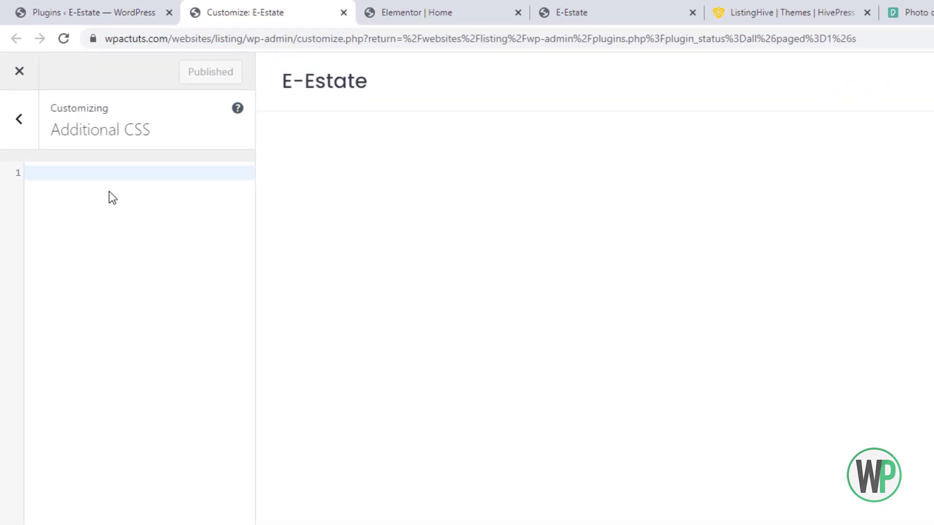
pyautogui.click(435, 10)
pyautogui.click(603, 11)
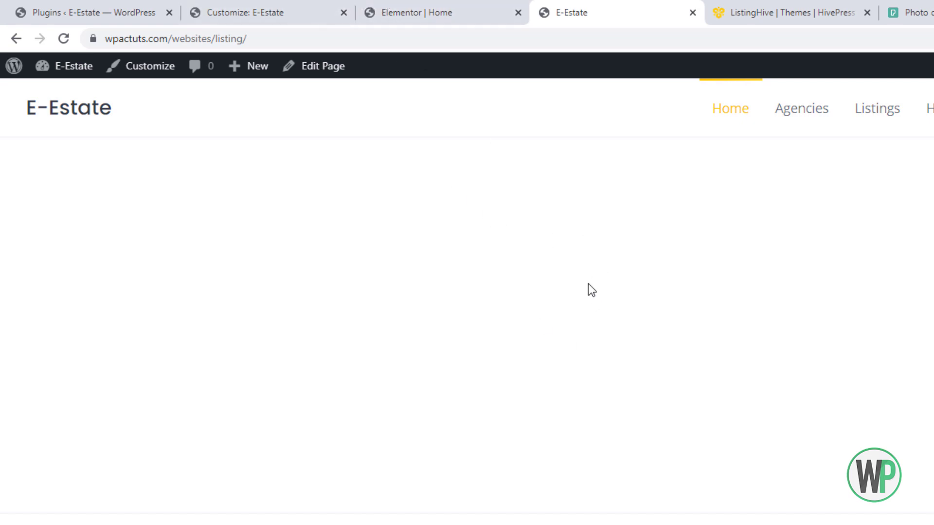
pyautogui.click(299, 12)
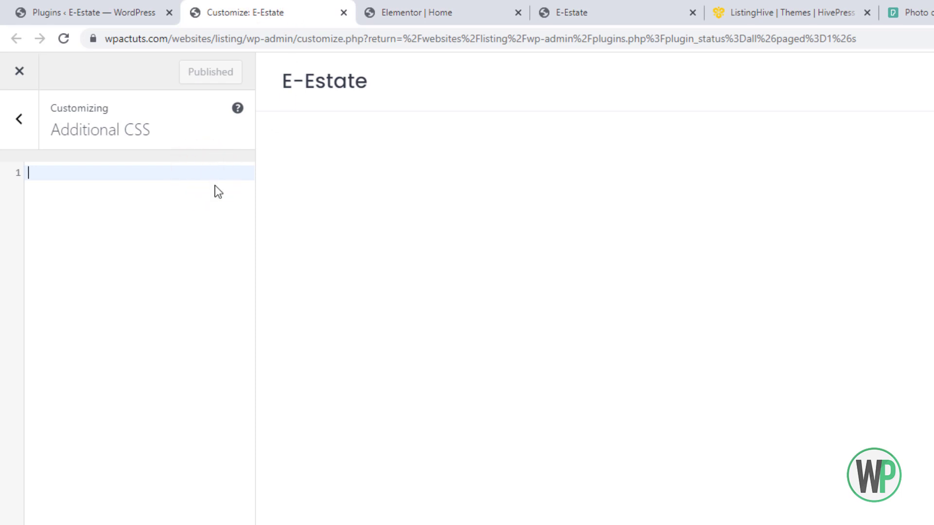
# Write the rule '.home .site-content { padding: 0 !important; }' in Additional CSS.
pyautogui.write('.')
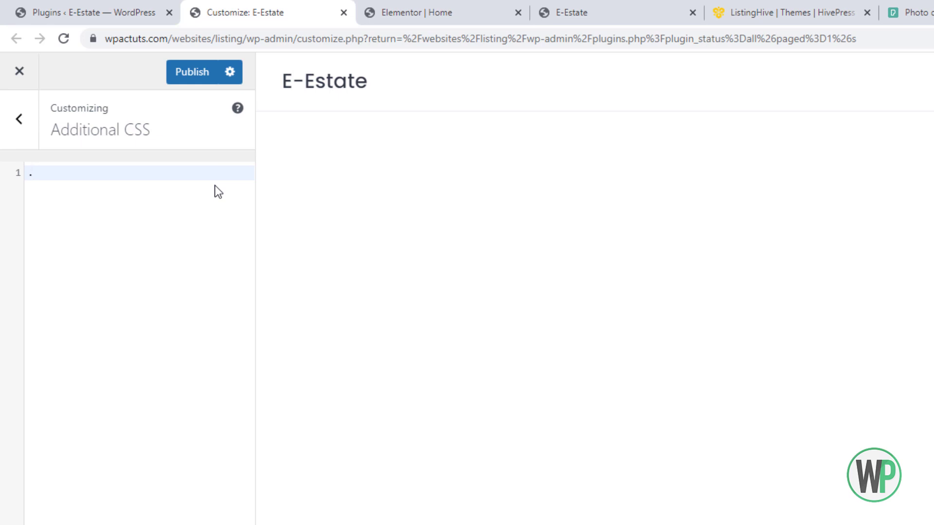
pyautogui.write('home')
pyautogui.write('..site-content')
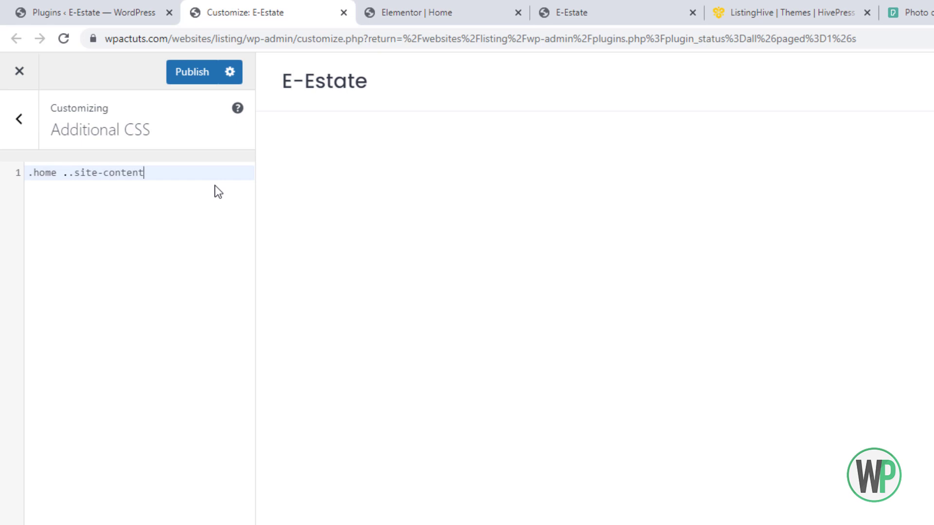
pyautogui.hotkey('ctrl', 'BackSpace')
pyautogui.hotkey('ctrl', 'BackSpace')
pyautogui.hotkey('ctrl', 'BackSpace')
pyautogui.hotkey('ctrl', 'BackSpace')
pyautogui.write('.site-content {')
pyautogui.press('Return')
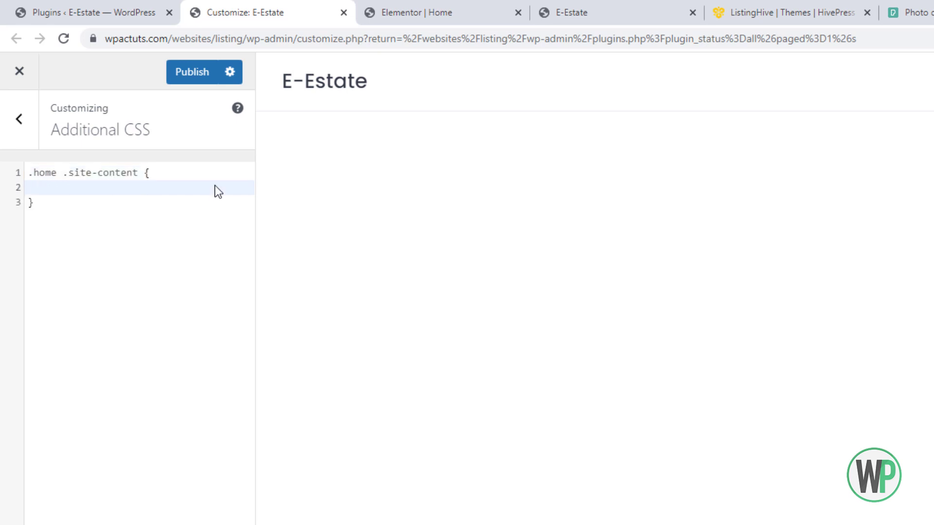
pyautogui.write('padding: 0 !important')
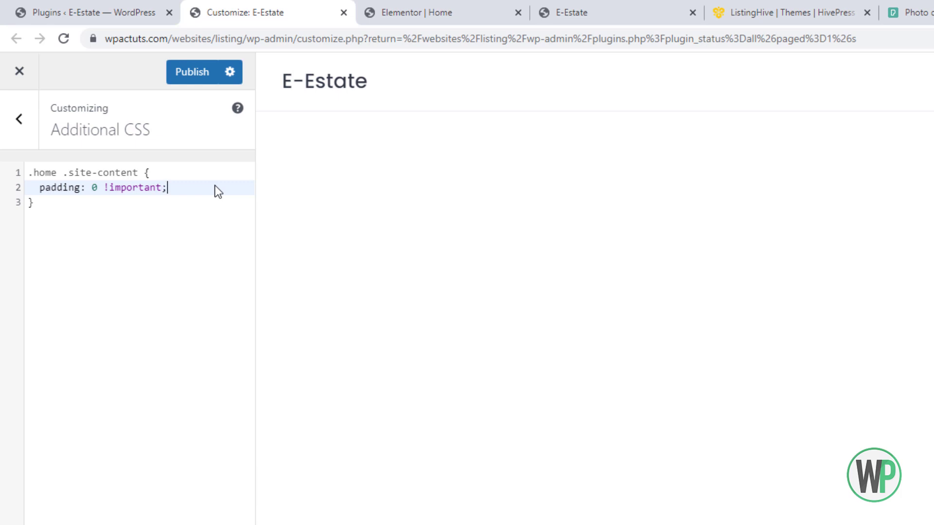
pyautogui.write(';')
# Compare against the Elementor and live homepages, then place the caret after the .home .site-content selector.
pyautogui.click(455, 9)
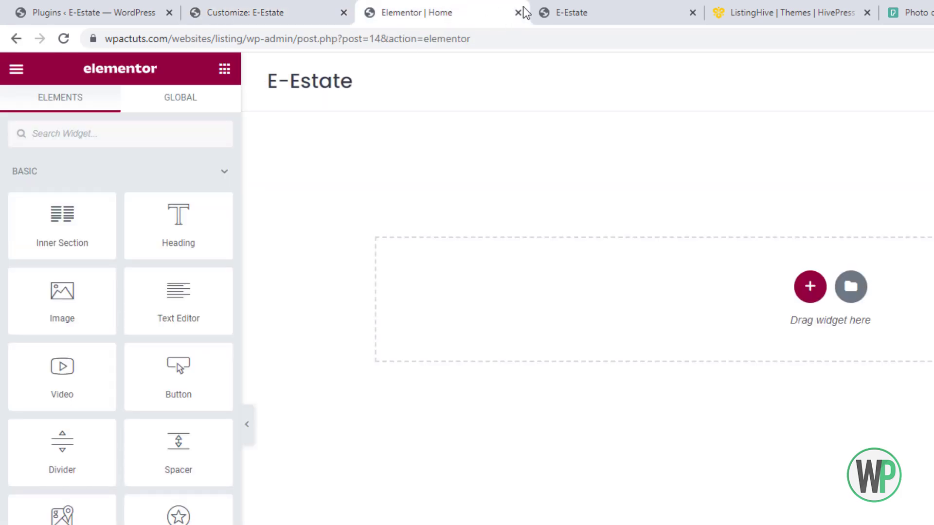
pyautogui.click(547, 12)
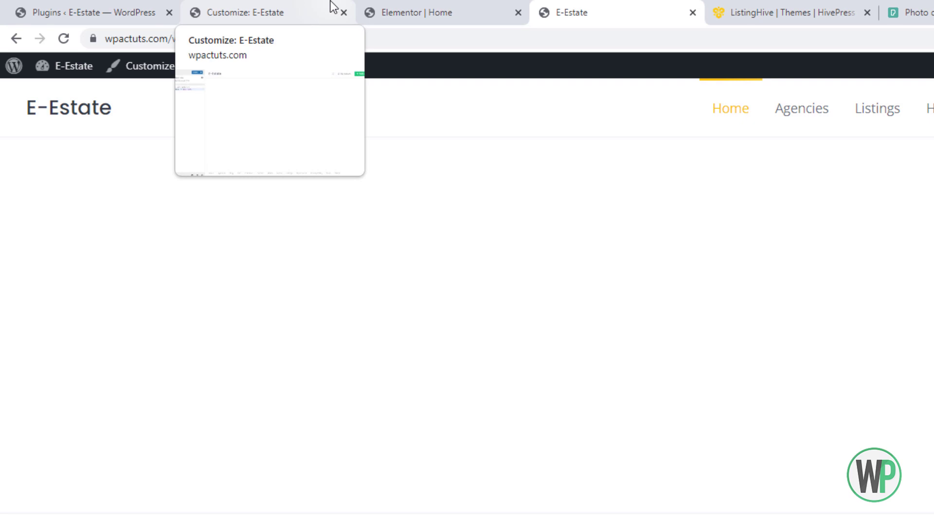
pyautogui.click(413, 6)
pyautogui.click(298, 7)
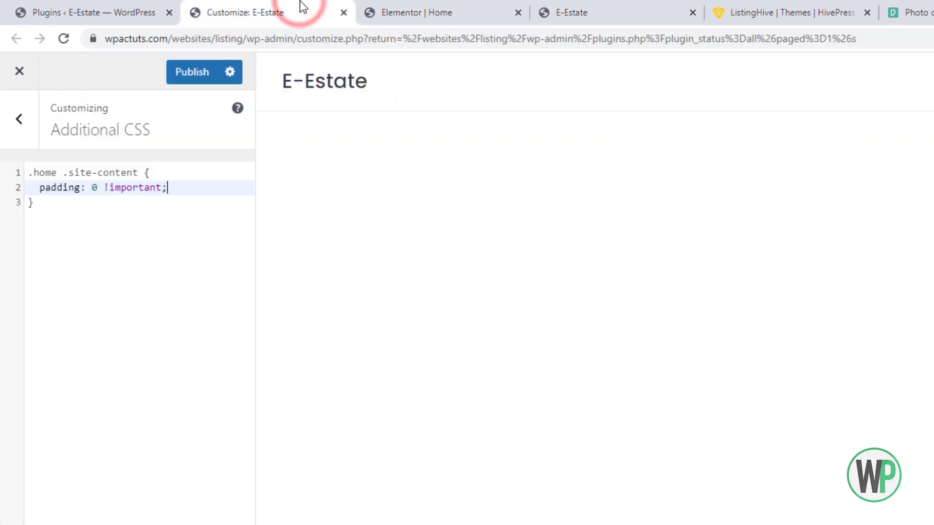
pyautogui.click(136, 171)
pyautogui.moveTo(122, 169); pyautogui.dragTo(27, 173)
pyautogui.click(545, 7)
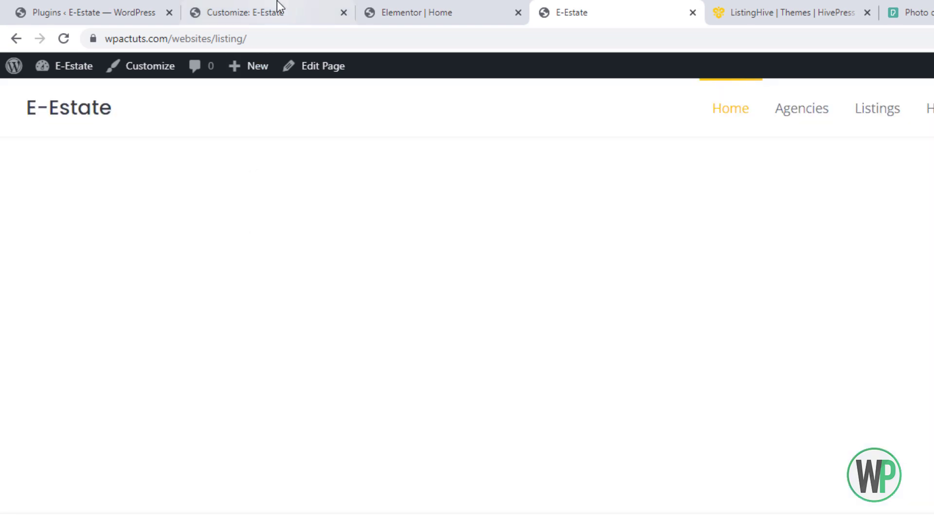
pyautogui.click(277, 7)
pyautogui.click(137, 173)
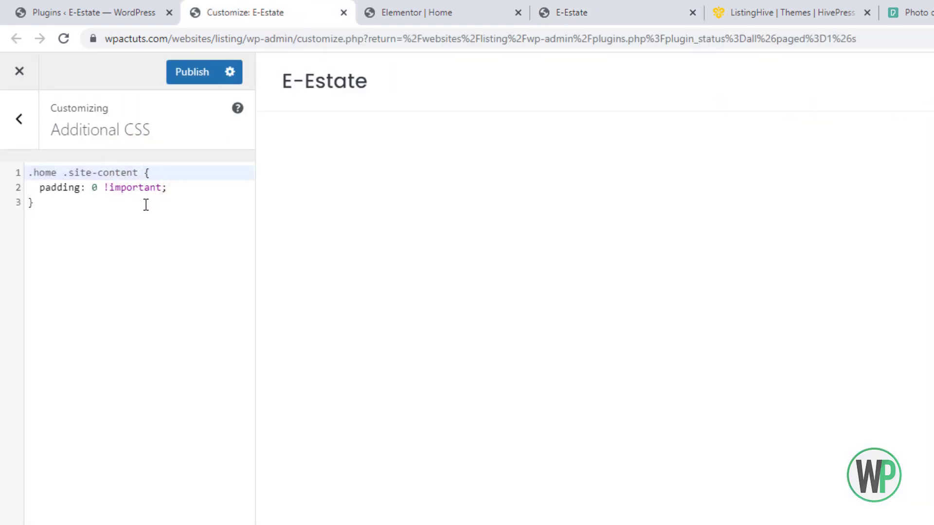
# Extend the zero-padding rule's selector with ', .home .container' and copy that selector.
pyautogui.write(', .home .container')
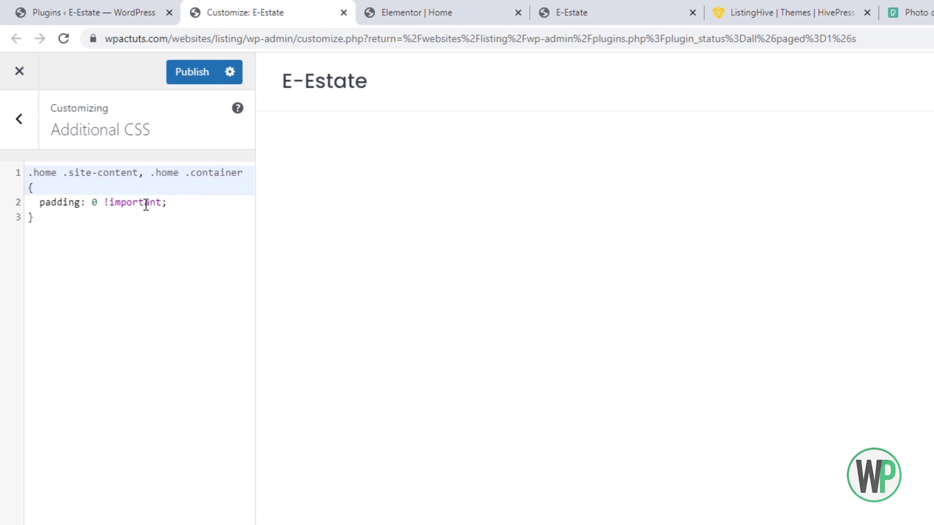
pyautogui.click(245, 171)
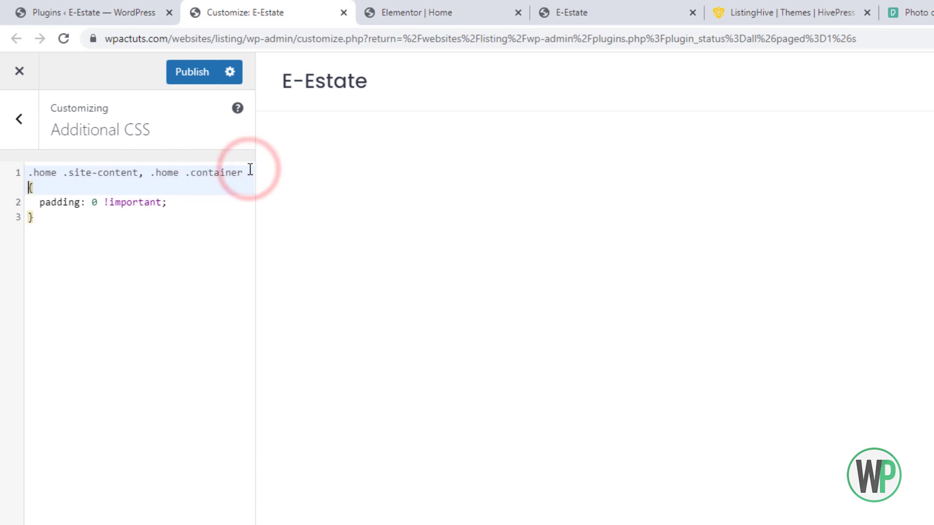
pyautogui.moveTo(243, 172); pyautogui.dragTo(150, 171)
pyautogui.hotkey('ctrl', 'c')
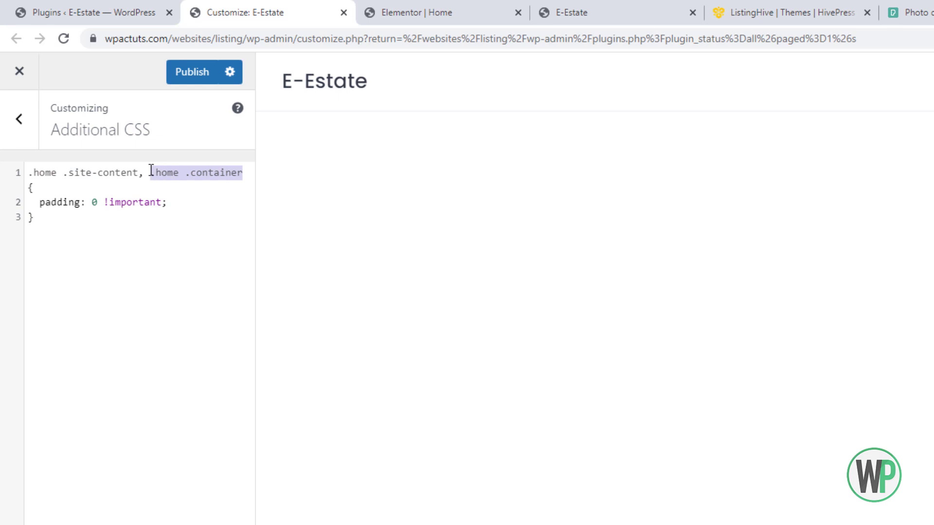
# Add a '.home .container { width: 100% !important; }' rule and publish the Additional CSS.
pyautogui.click(71, 272)
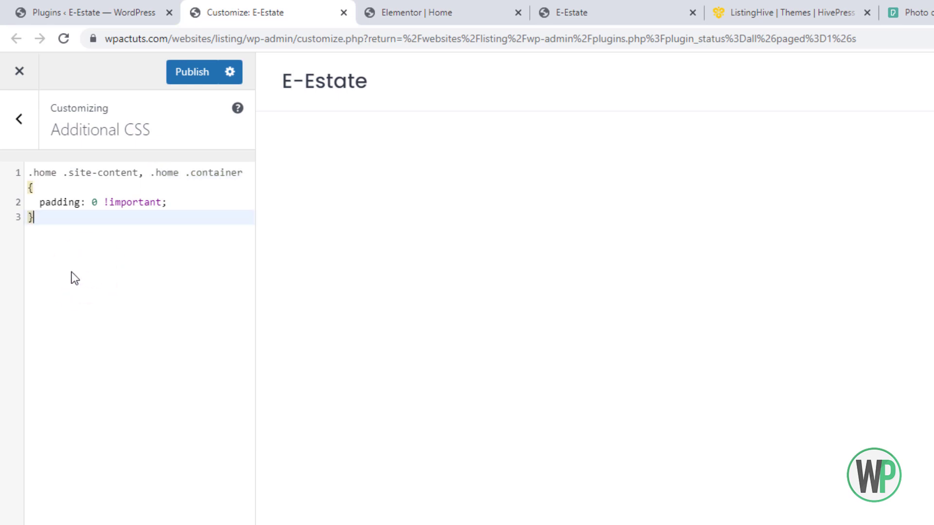
pyautogui.press('Return')
pyautogui.hotkey('ctrl', 'v')
pyautogui.write('{')
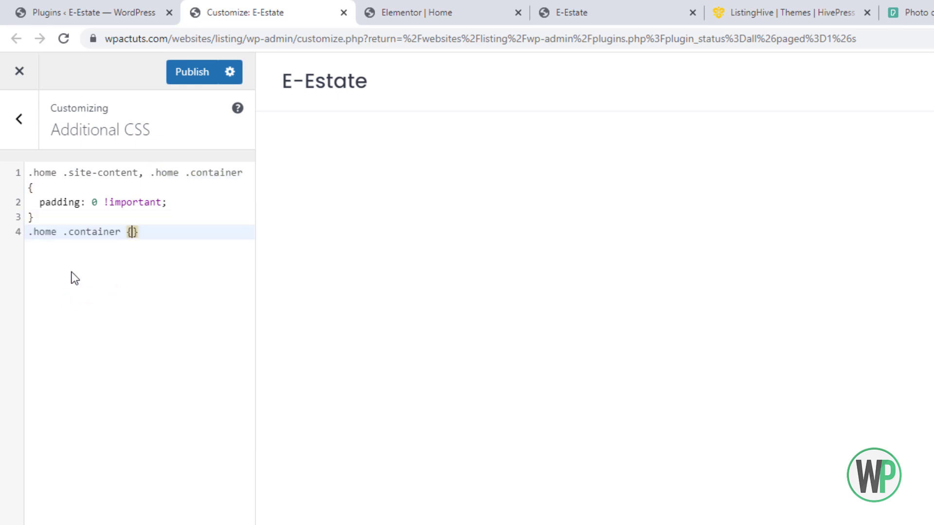
pyautogui.press('Return')
pyautogui.write('wid')
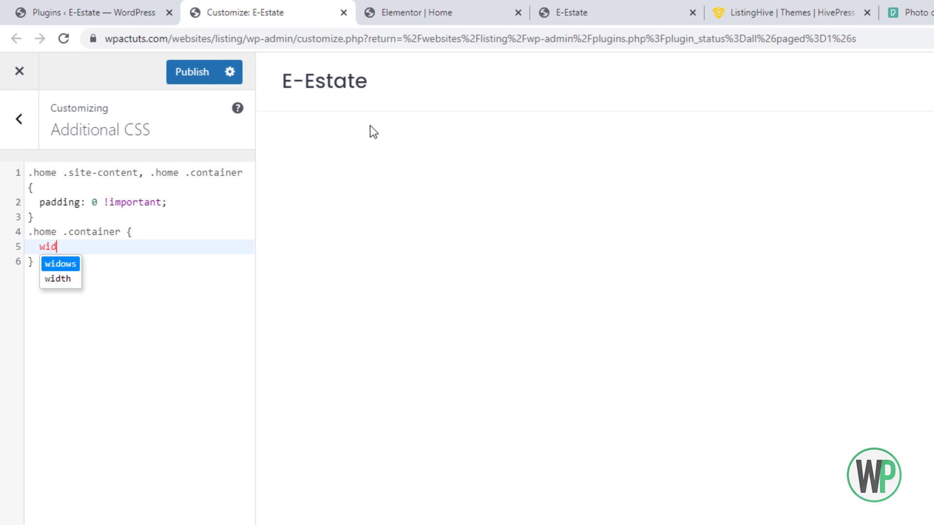
pyautogui.press('Down')
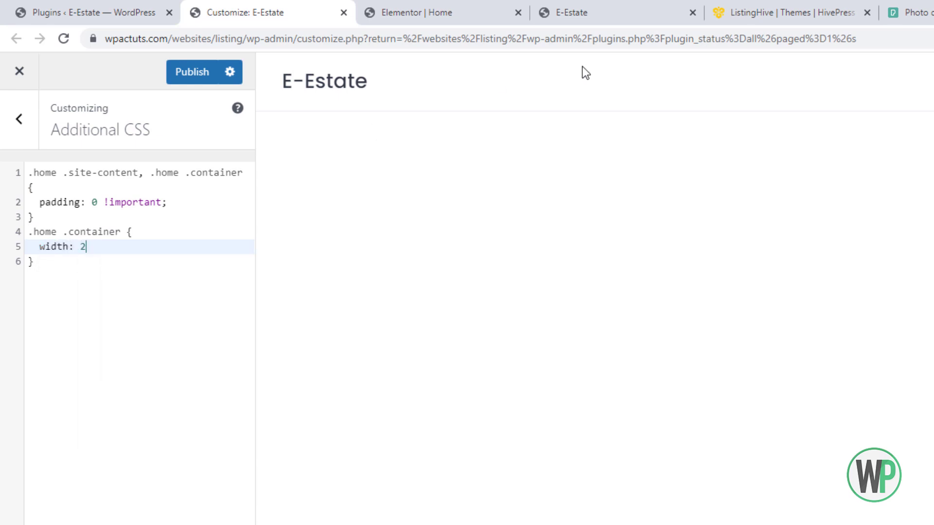
pyautogui.write('% !important;')
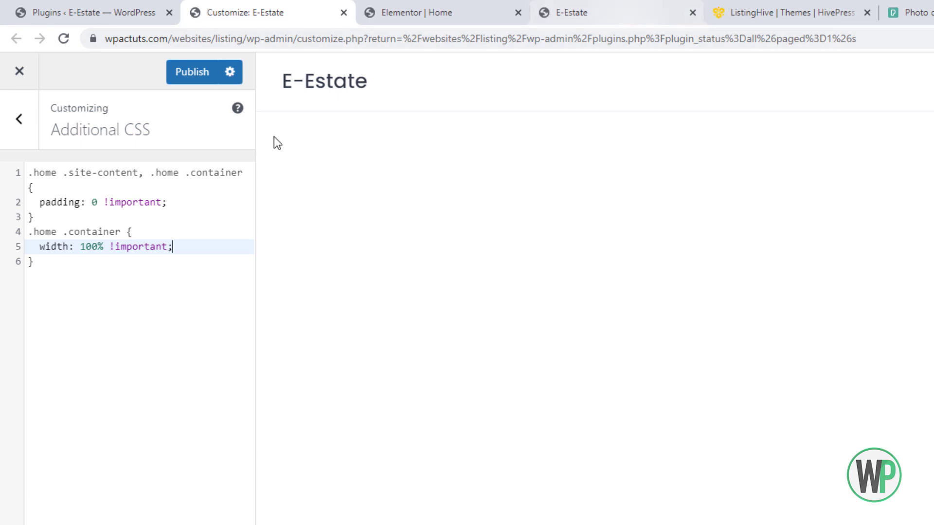
pyautogui.click(194, 72)
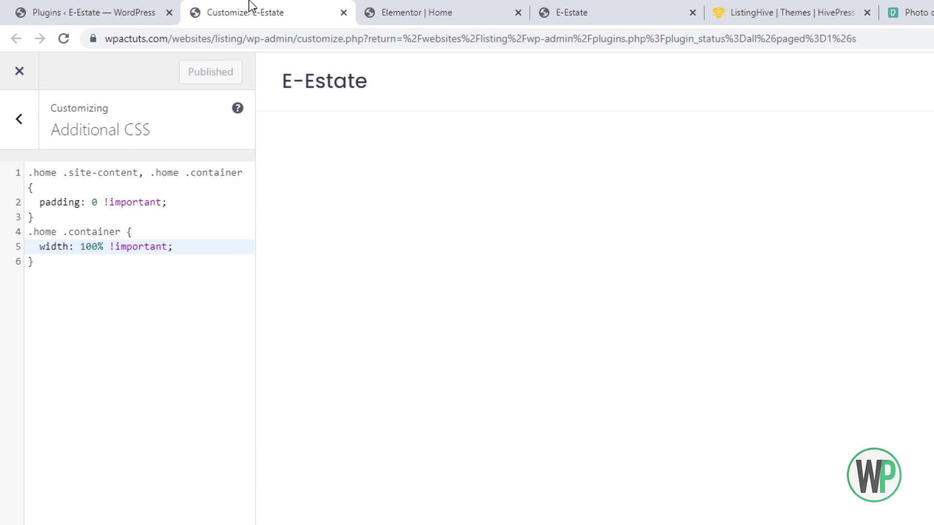
pyautogui.click(433, 6)
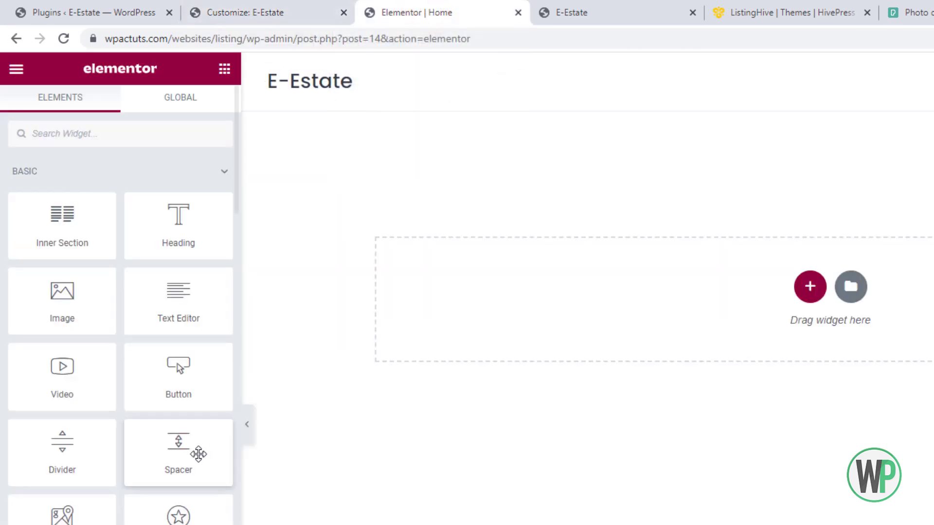
# Add a single-column section to the top of the Home page in Elementor.
pyautogui.click(312, 7)
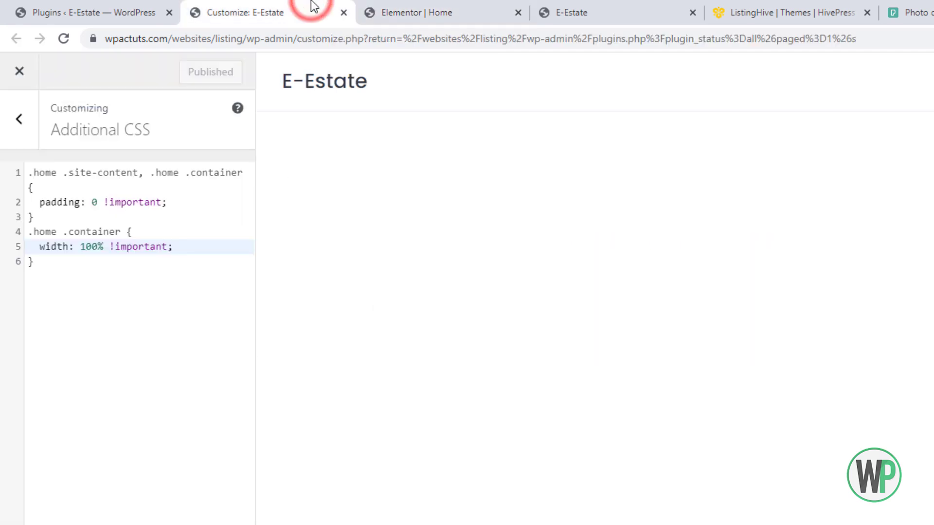
pyautogui.click(140, 304)
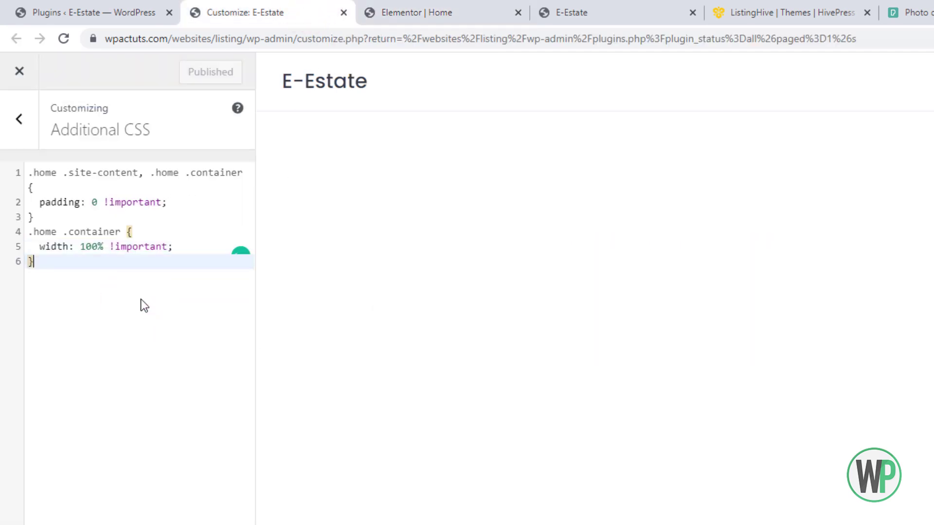
pyautogui.click(393, 6)
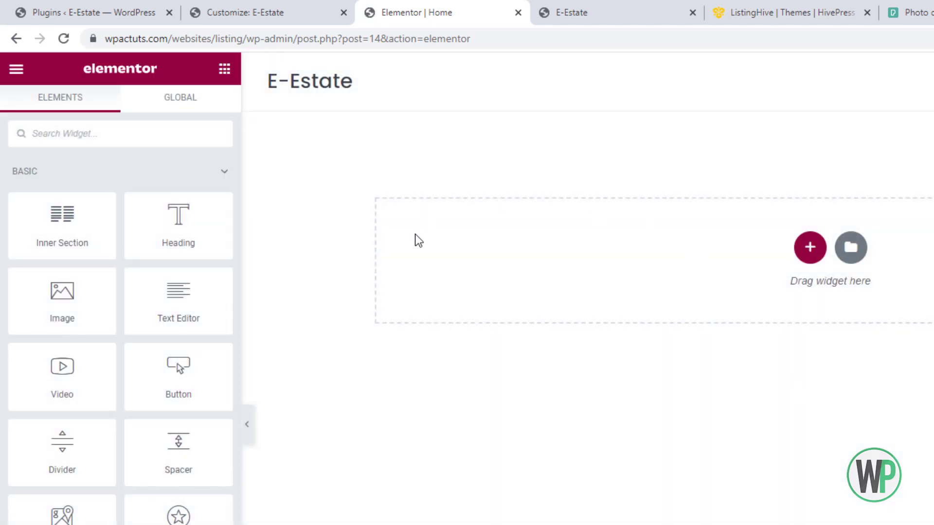
pyautogui.click(810, 247)
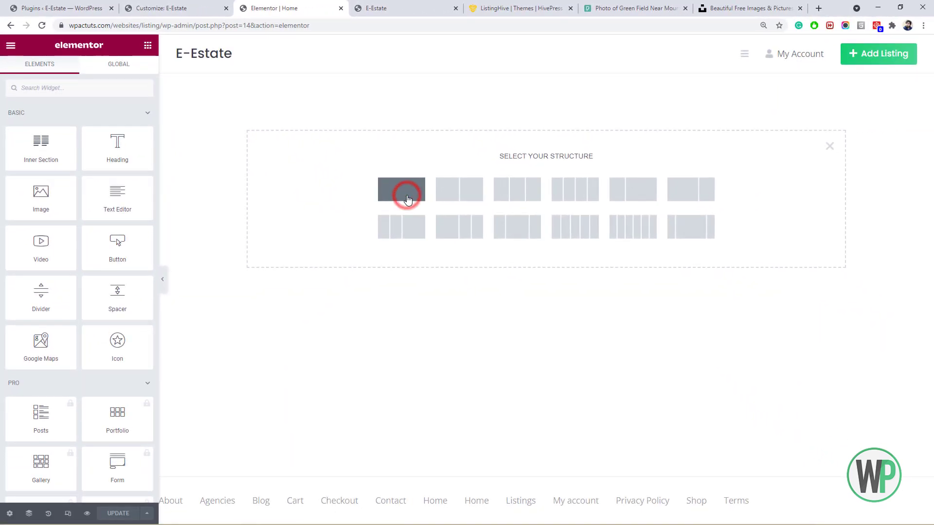
pyautogui.click(615, 293)
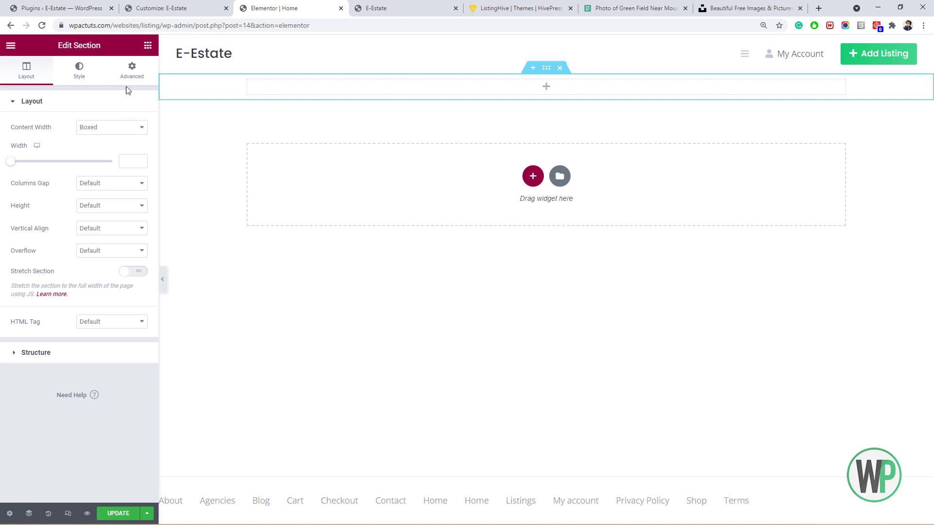
# Set the section's height to Min Height with a value of 300 px.
pyautogui.click(104, 206)
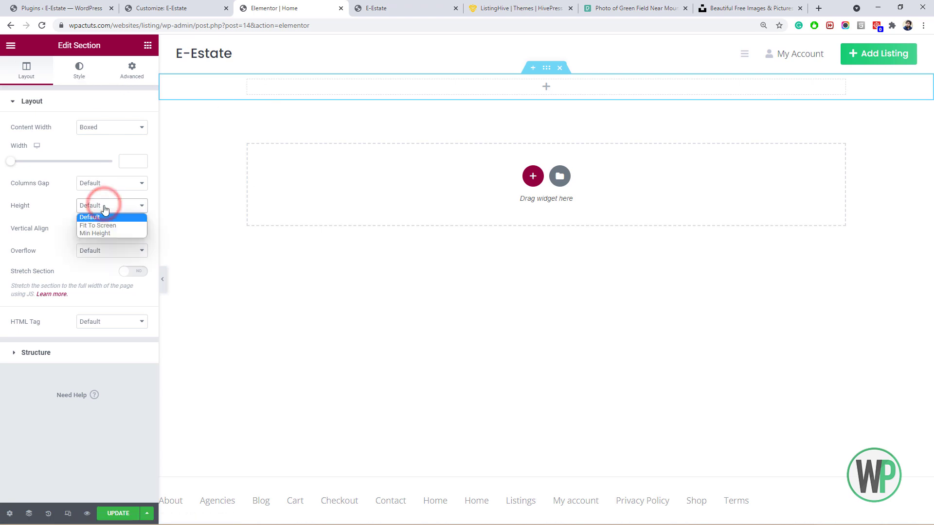
pyautogui.click(108, 234)
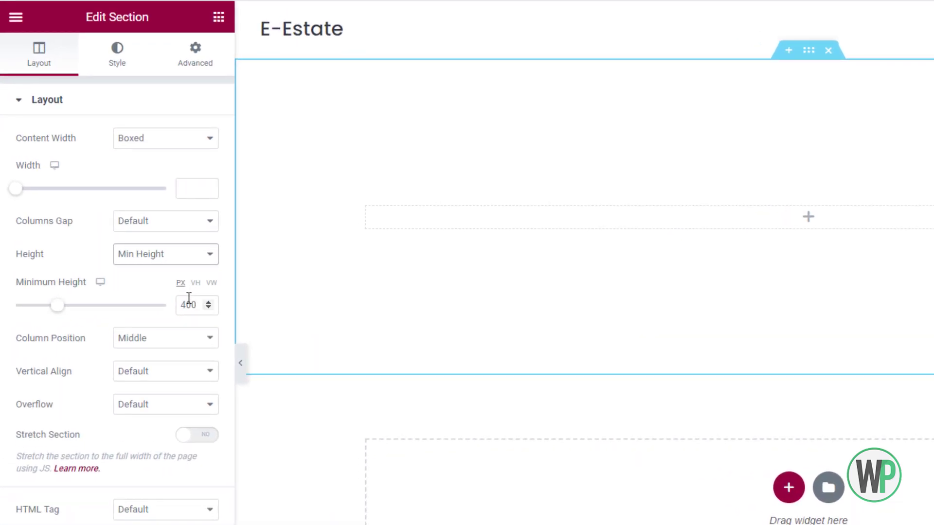
pyautogui.click(187, 306)
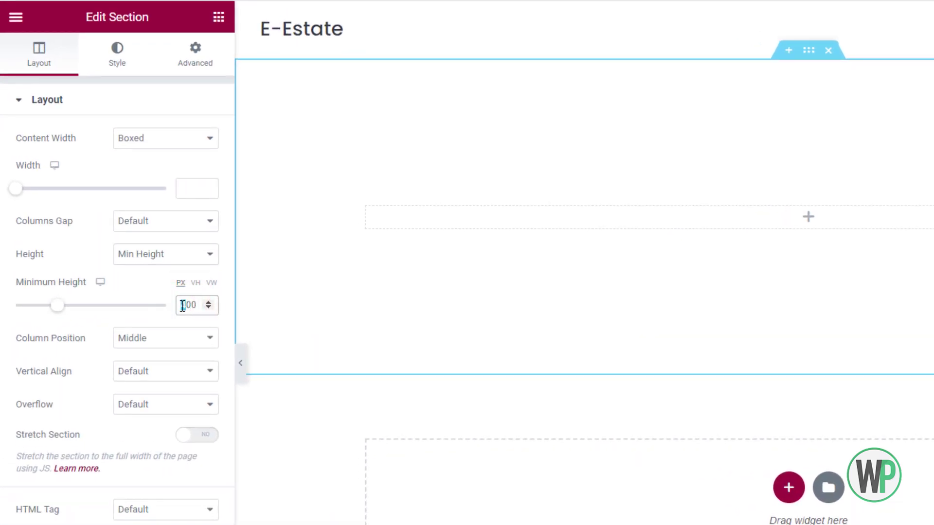
pyautogui.write('3')
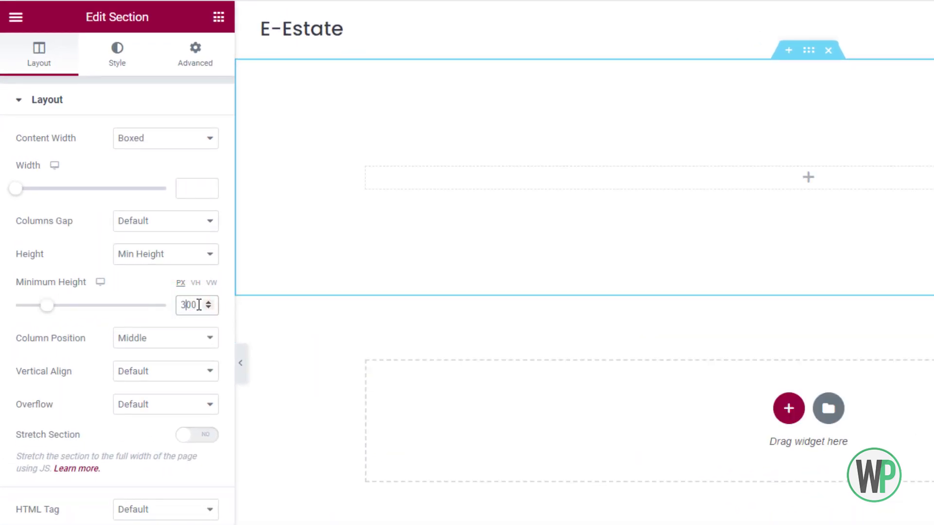
# Make the section background a Slideshow and upload four images to its gallery.
pyautogui.click(116, 53)
pyautogui.click(187, 171)
pyautogui.click(207, 172)
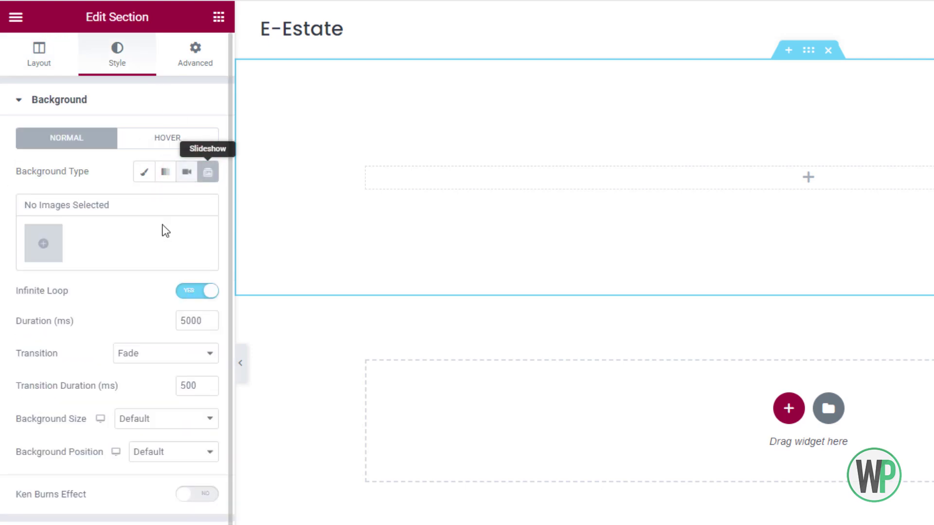
pyautogui.click(57, 249)
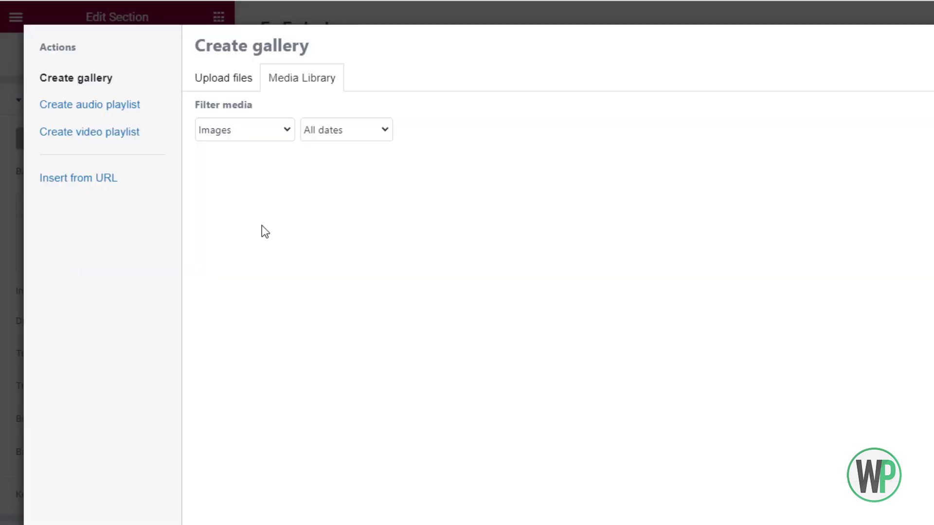
pyautogui.click(228, 82)
pyautogui.click(708, 339)
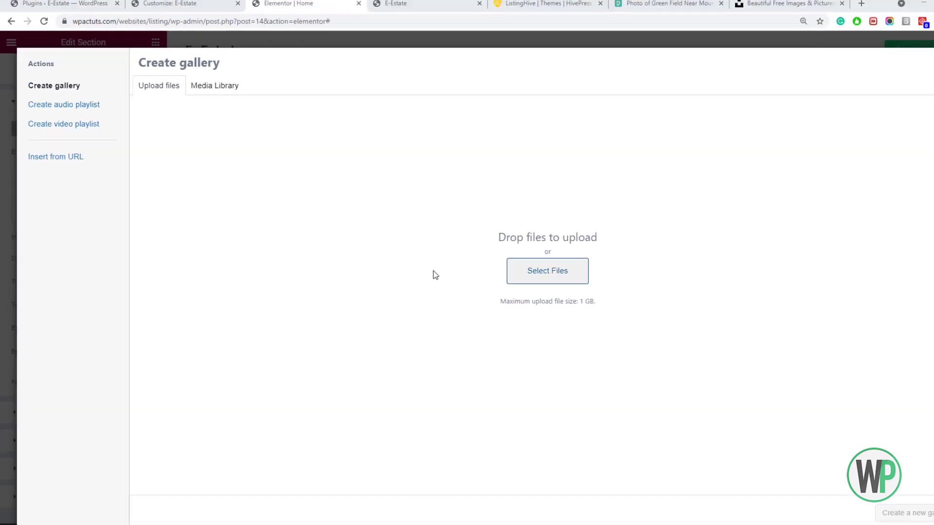
pyautogui.click(442, 310)
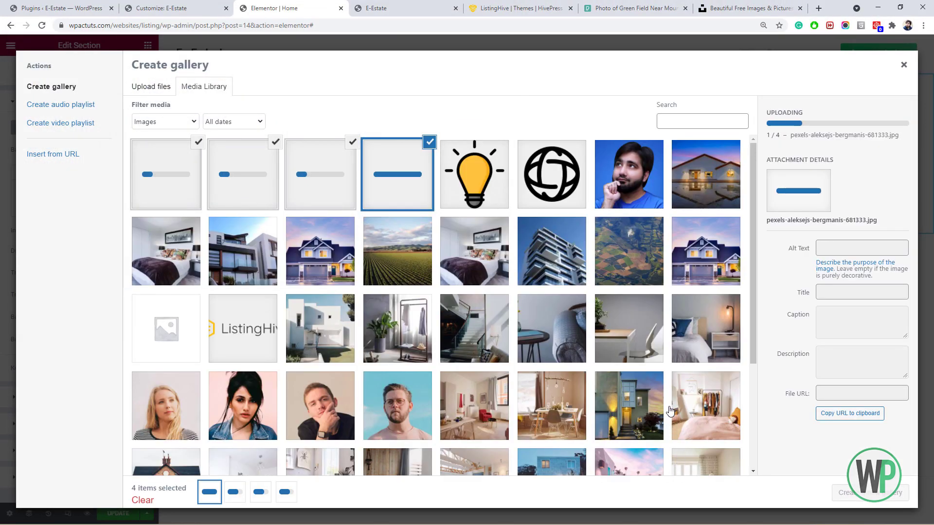
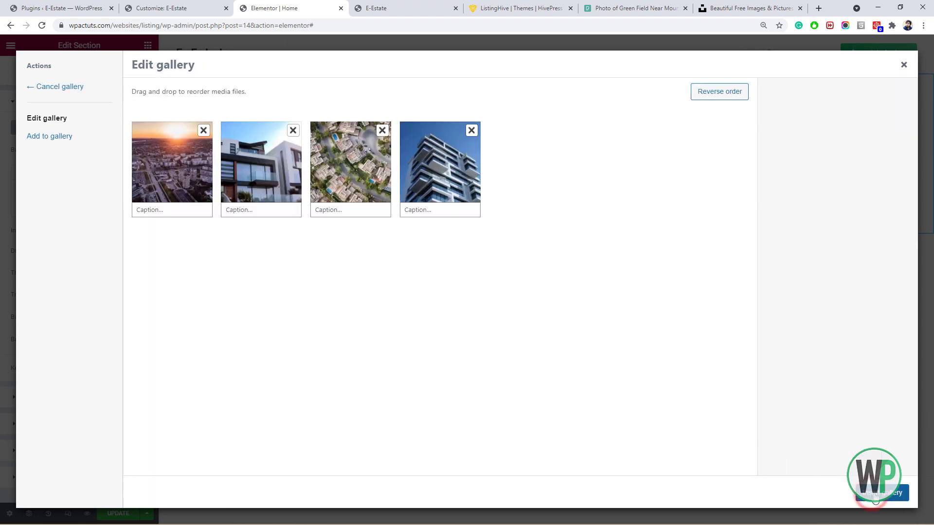
# Insert the four-photo gallery as the slideshow, set to Cover, with Ken Burns and Center Center position.
pyautogui.click(875, 499)
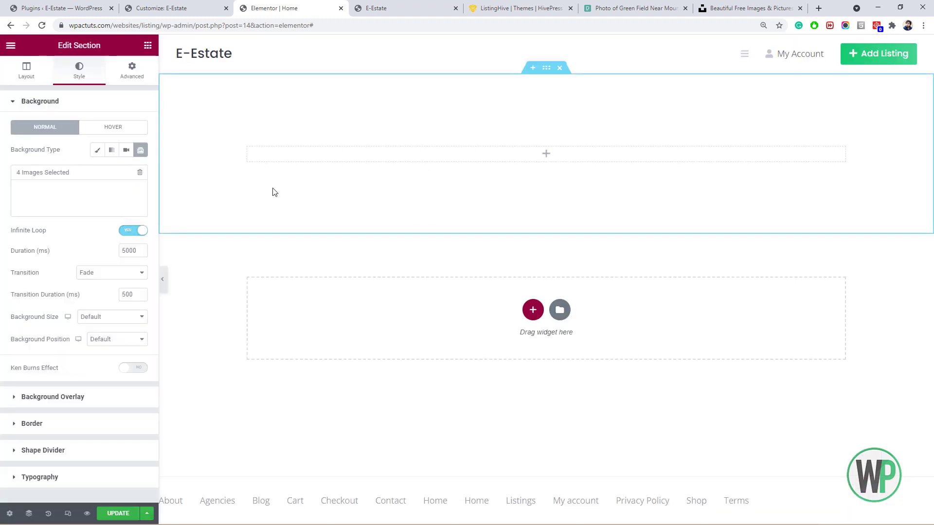
pyautogui.click(112, 317)
pyautogui.click(112, 344)
pyautogui.click(133, 368)
pyautogui.click(121, 339)
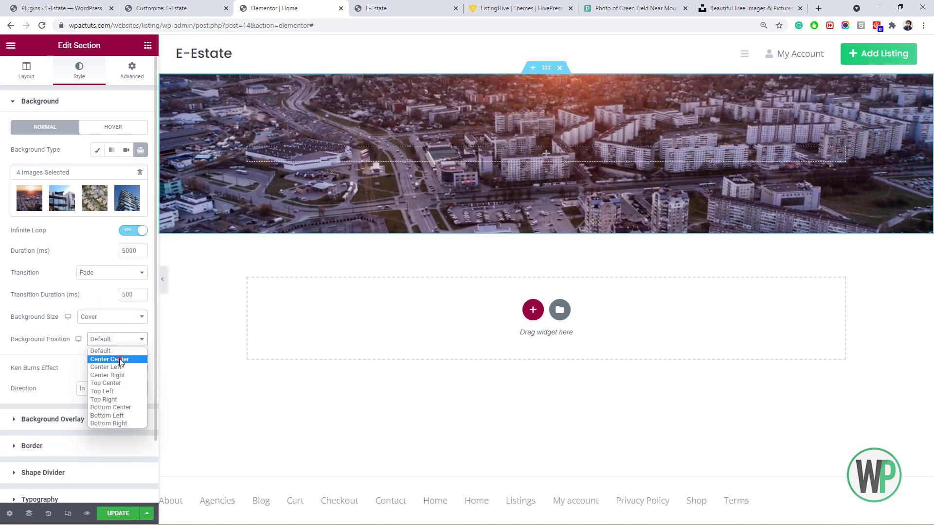
pyautogui.click(110, 360)
# Give the section a Classic background overlay in black.
pyautogui.click(26, 70)
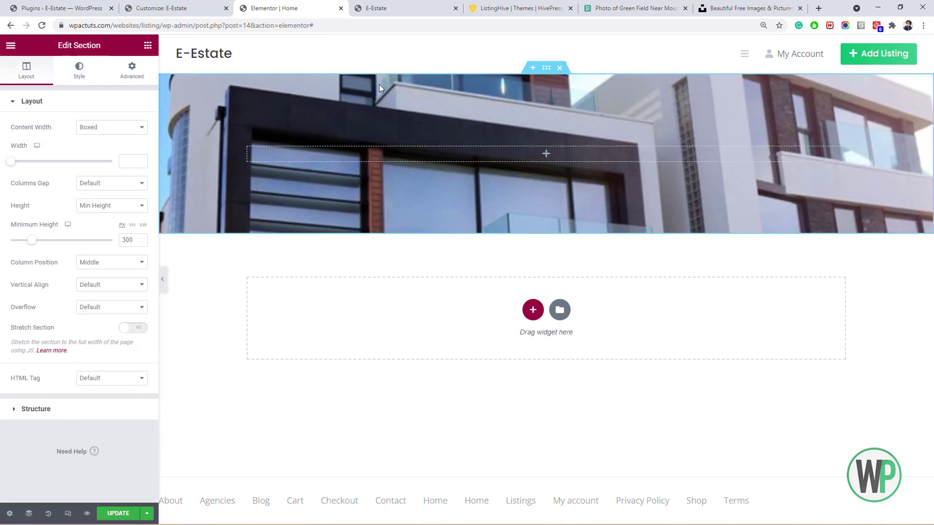
pyautogui.click(79, 71)
pyautogui.click(52, 414)
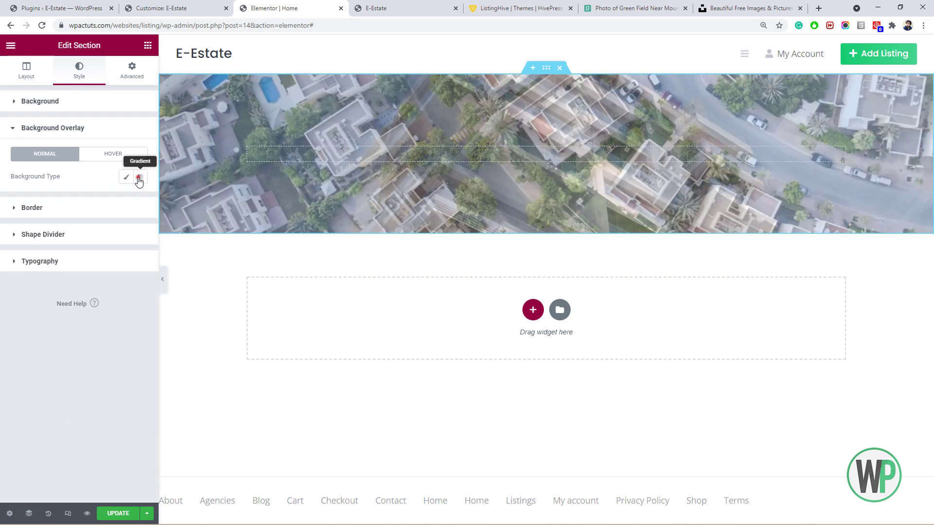
pyautogui.click(126, 177)
pyautogui.click(137, 198)
pyautogui.click(148, 45)
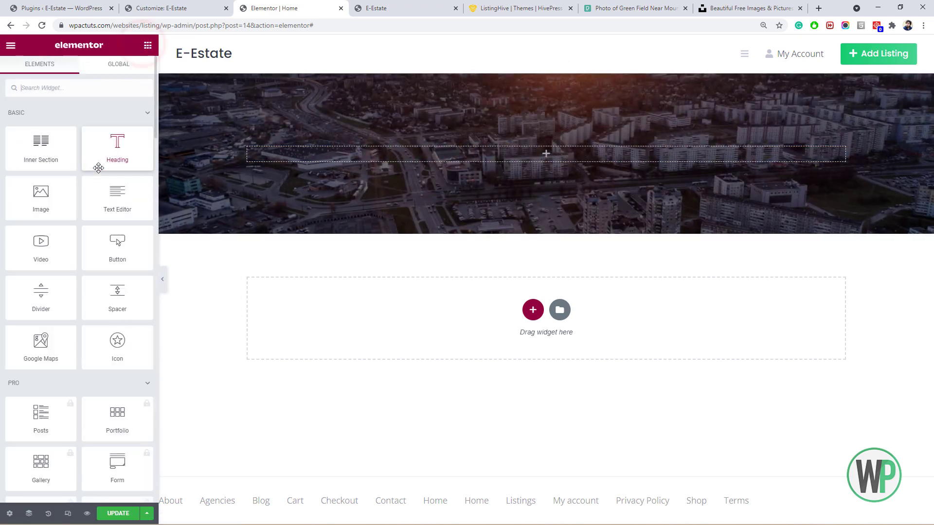
# Add a centred H1 heading reading 'Buy, Sell or Rent' to the hero section.
pyautogui.moveTo(99, 168); pyautogui.dragTo(288, 168)
pyautogui.tripleClick(48, 141)
pyautogui.write('Buy, Sell ')
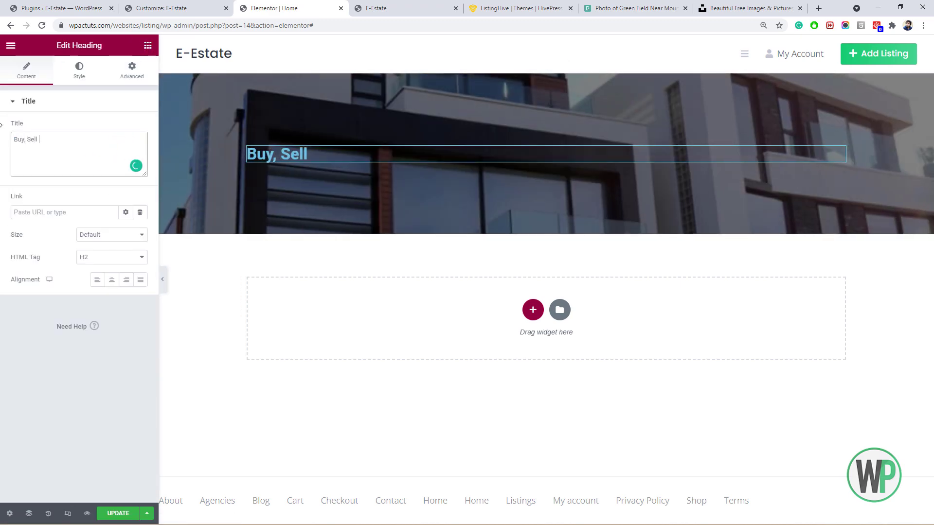
pyautogui.write('or Rent')
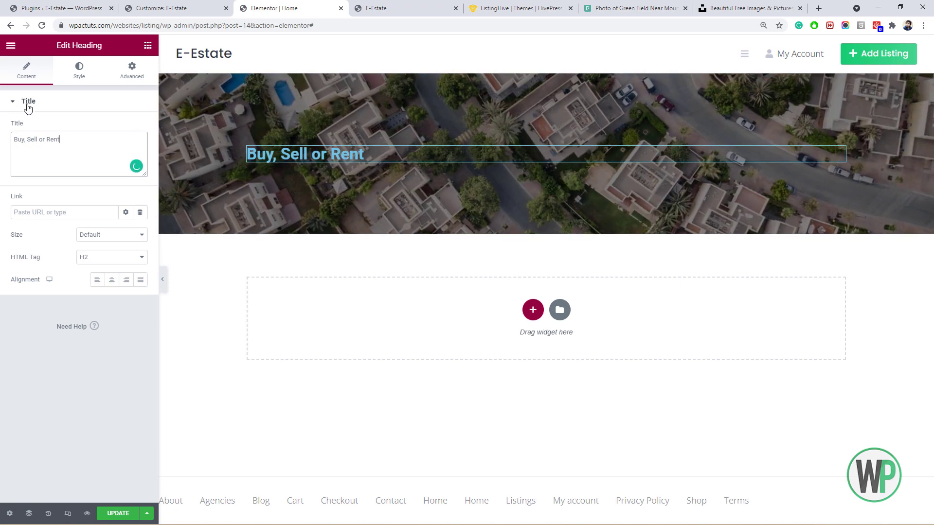
pyautogui.tripleClick(86, 139)
pyautogui.click(112, 279)
pyautogui.click(109, 255)
pyautogui.click(108, 270)
# Style the heading white in Poppins Bold at 3.9rem.
pyautogui.click(77, 67)
pyautogui.click(140, 130)
pyautogui.moveTo(93, 193); pyautogui.dragTo(17, 166)
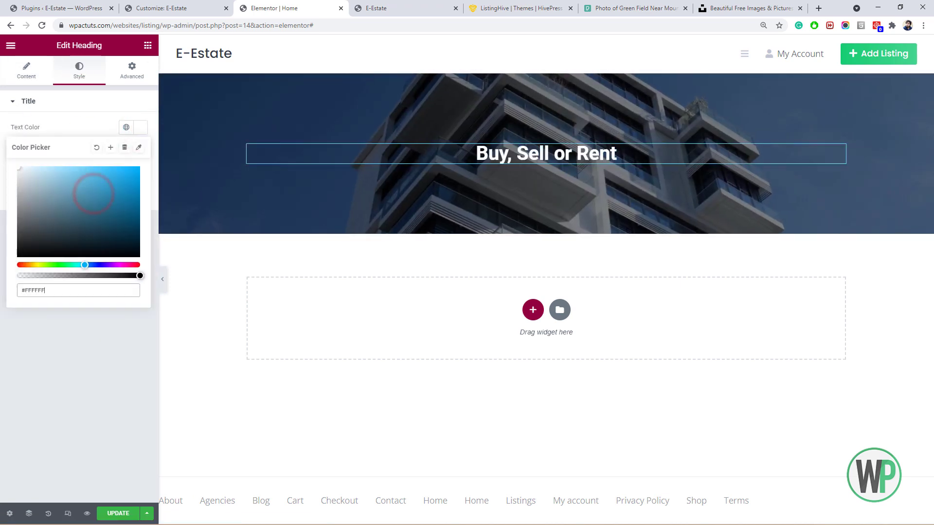
pyautogui.click(140, 150)
pyautogui.click(111, 200)
pyautogui.click(104, 219)
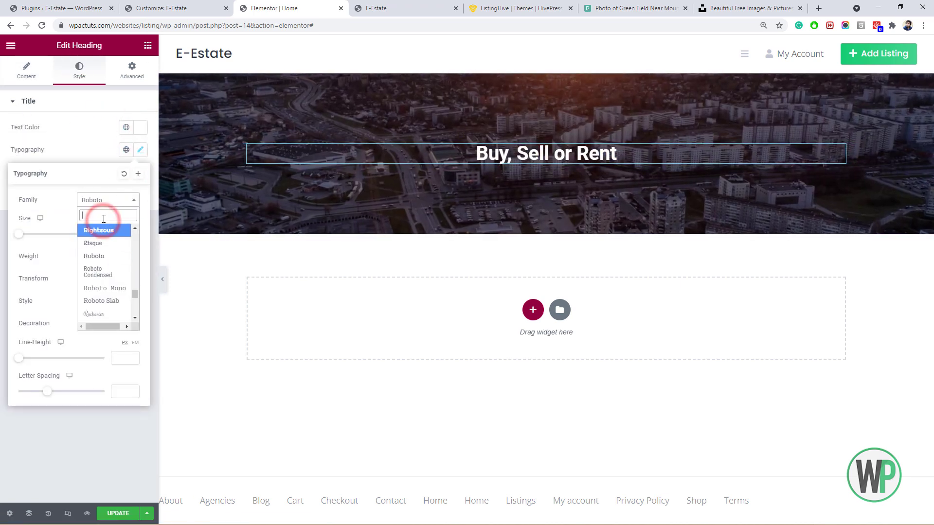
pyautogui.write('pop')
pyautogui.click(100, 254)
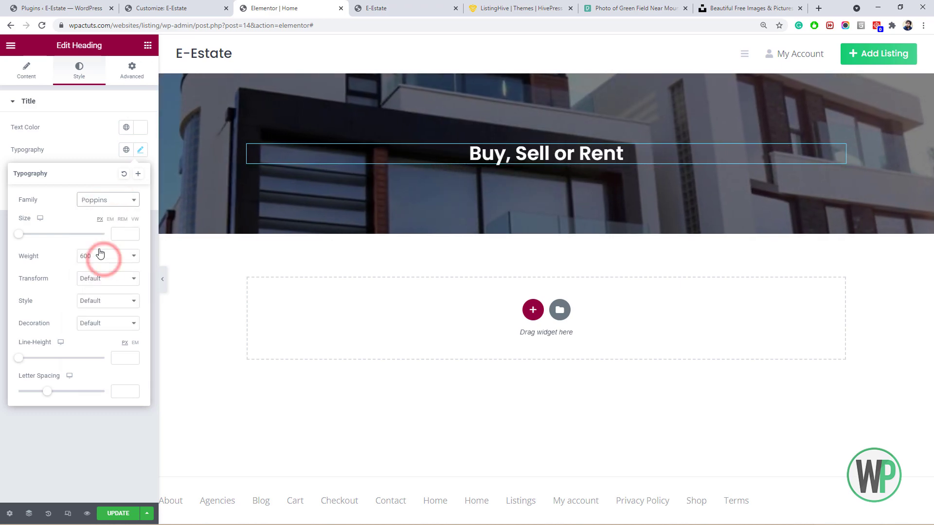
pyautogui.click(100, 256)
pyautogui.click(115, 357)
pyautogui.click(122, 219)
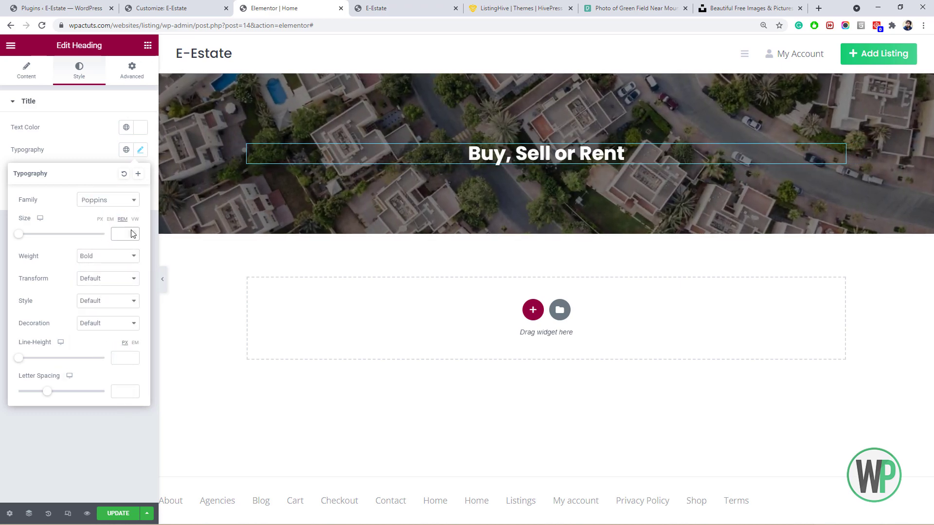
pyautogui.click(124, 233)
pyautogui.write('3.9')
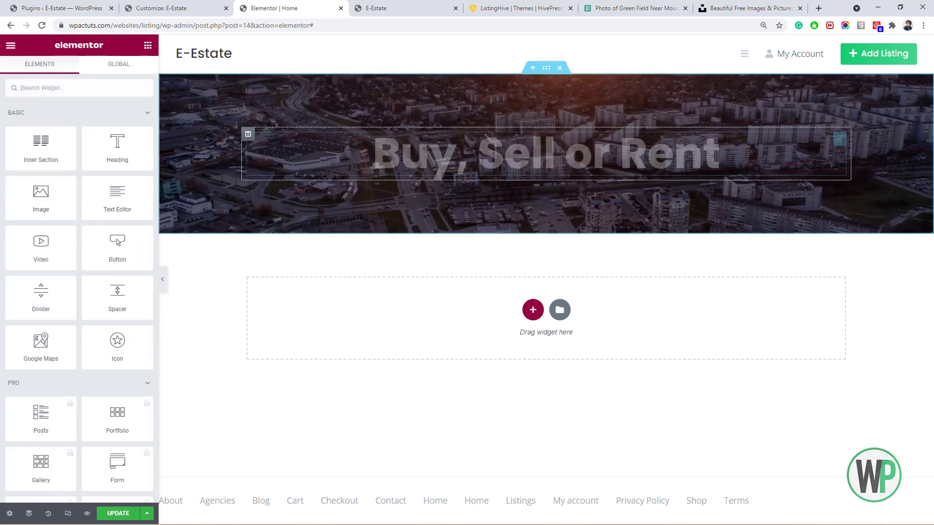
# Duplicate the heading and change the copy's text to 'Properties in your area.'.
pyautogui.rightClick(434, 163)
pyautogui.click(454, 178)
pyautogui.tripleClick(21, 141)
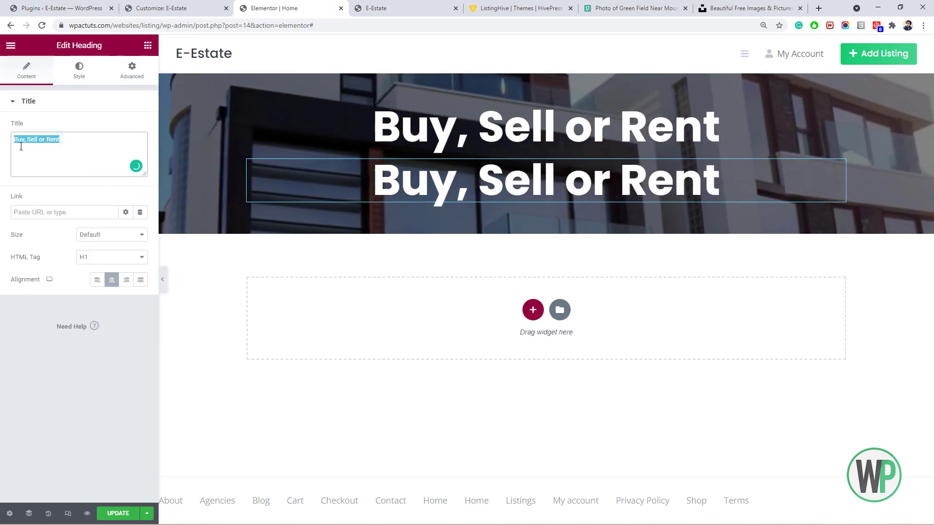
pyautogui.write('Propertuies in')
pyautogui.press('BackSpace')
pyautogui.press('BackSpace')
pyautogui.press('BackSpace')
pyautogui.press('BackSpace')
pyautogui.press('BackSpace')
pyautogui.press('BackSpace')
pyautogui.press('BackSpace')
pyautogui.write('ies')
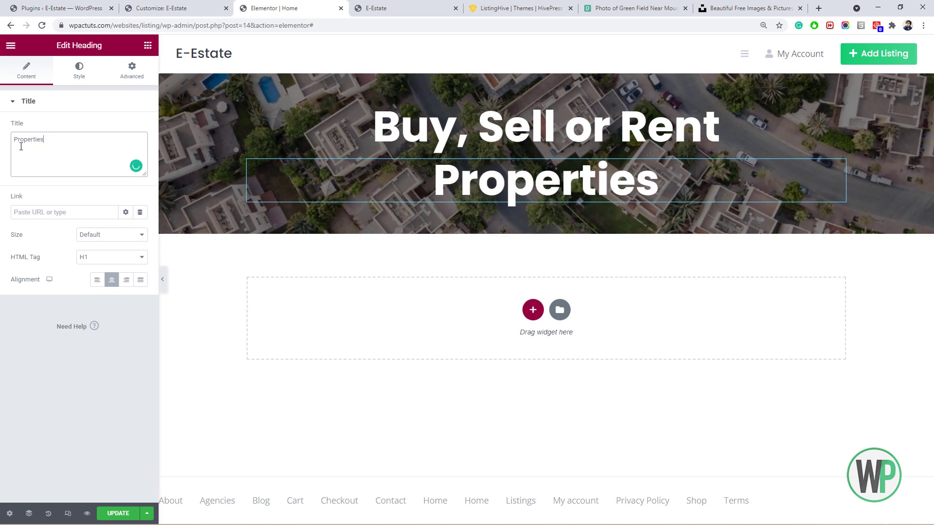
pyautogui.write(' in your area.')
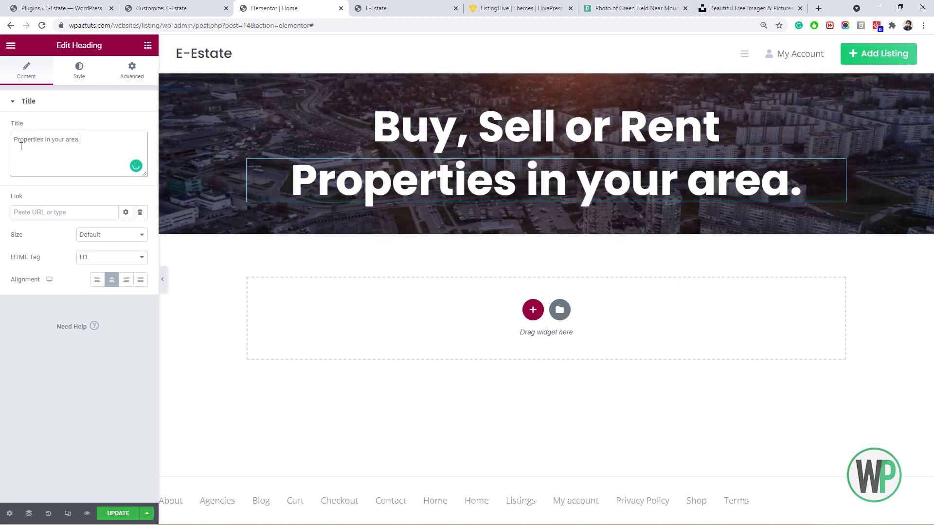
# Make the subheading 2rem with font weight 600.
pyautogui.click(92, 82)
pyautogui.click(140, 150)
pyautogui.doubleClick(121, 235)
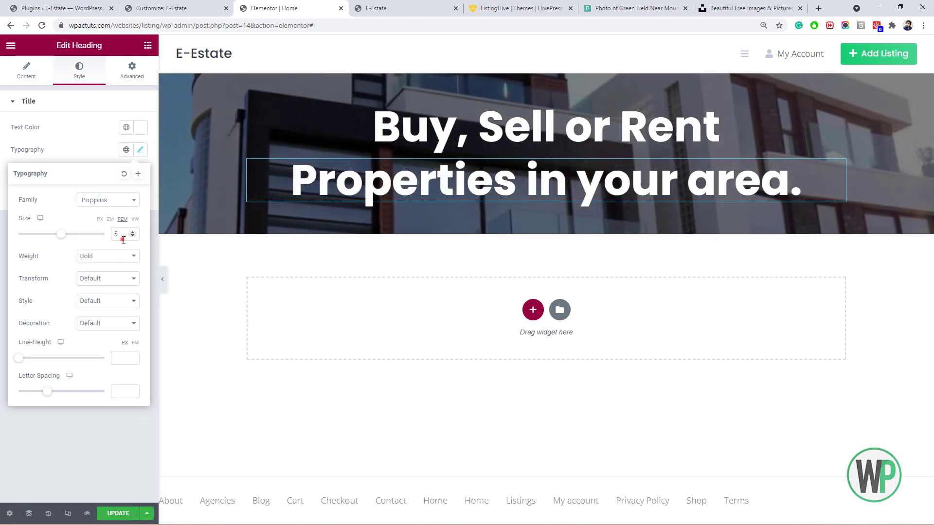
pyautogui.write('2')
pyautogui.click(108, 258)
pyautogui.click(106, 310)
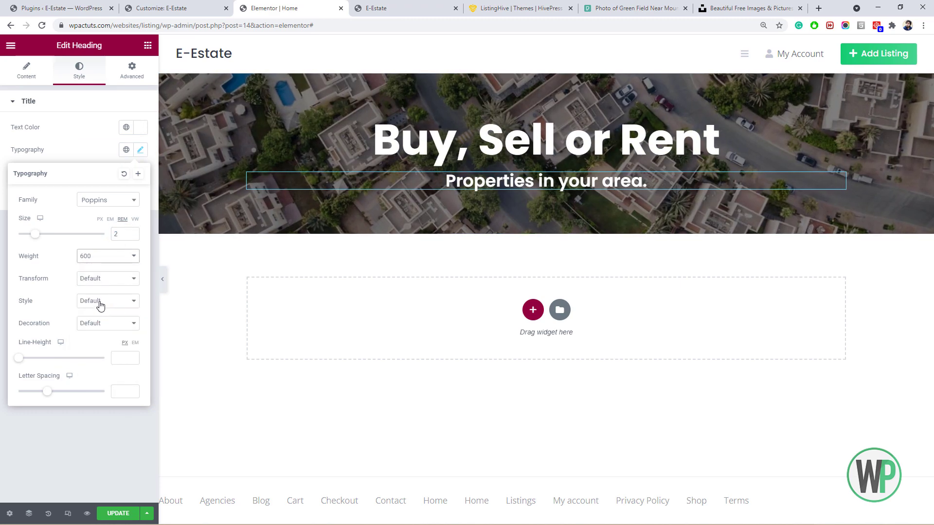
# Raise the hero's overlay opacity to 0.65 and its minimum height to 400.
pyautogui.click(546, 68)
pyautogui.click(89, 69)
pyautogui.click(118, 416)
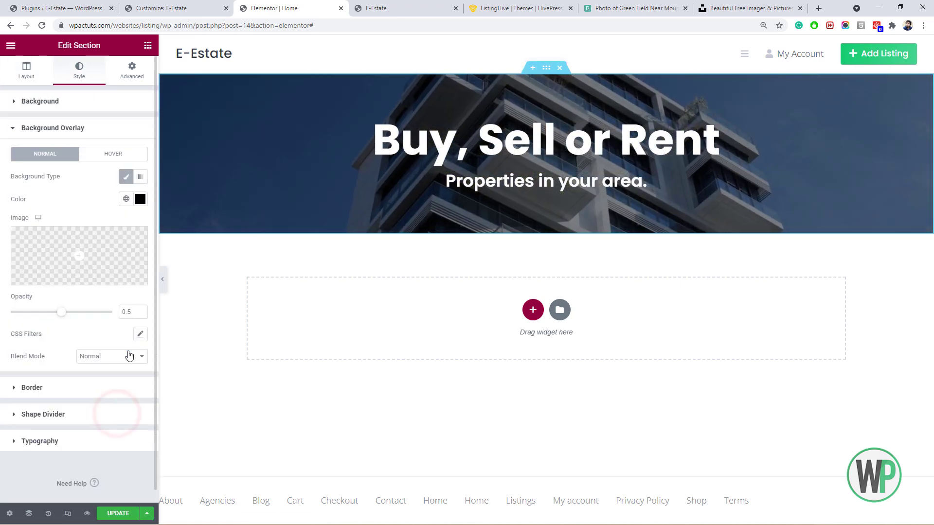
pyautogui.click(141, 310)
pyautogui.click(140, 313)
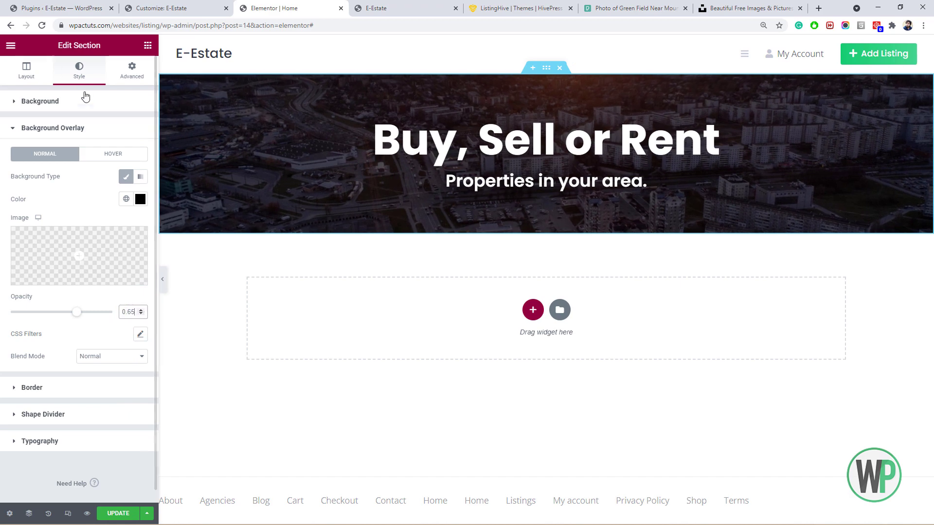
pyautogui.click(28, 71)
pyautogui.doubleClick(127, 239)
pyautogui.write('400')
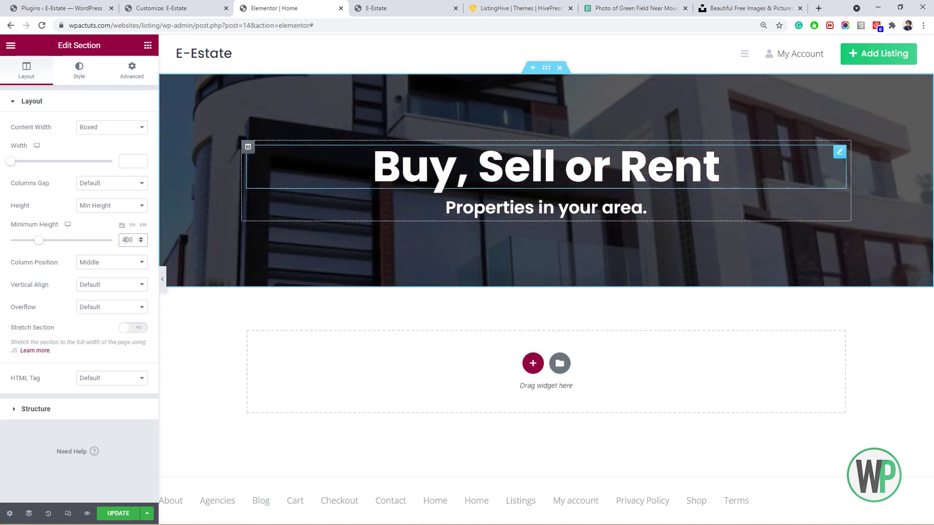
pyautogui.click(532, 363)
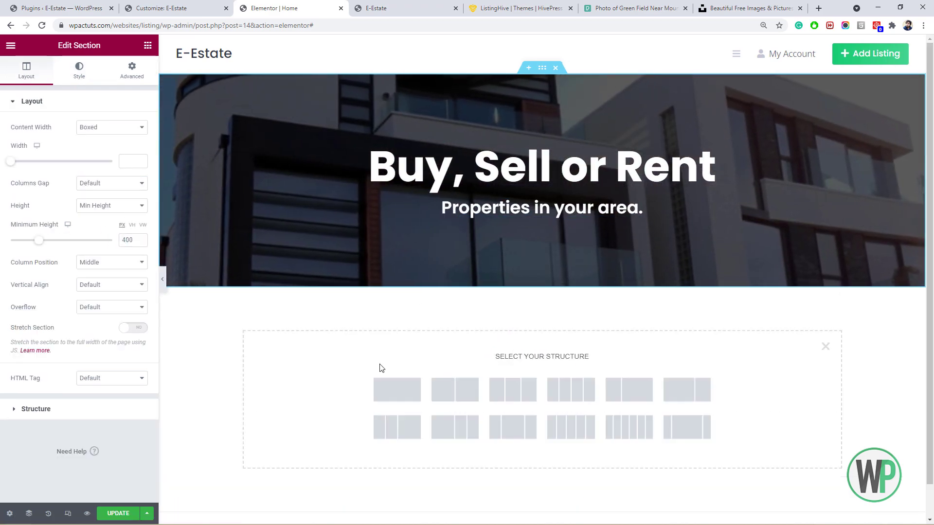
# Add a one-column section below the hero holding the Listing Search Form widget.
pyautogui.click(397, 389)
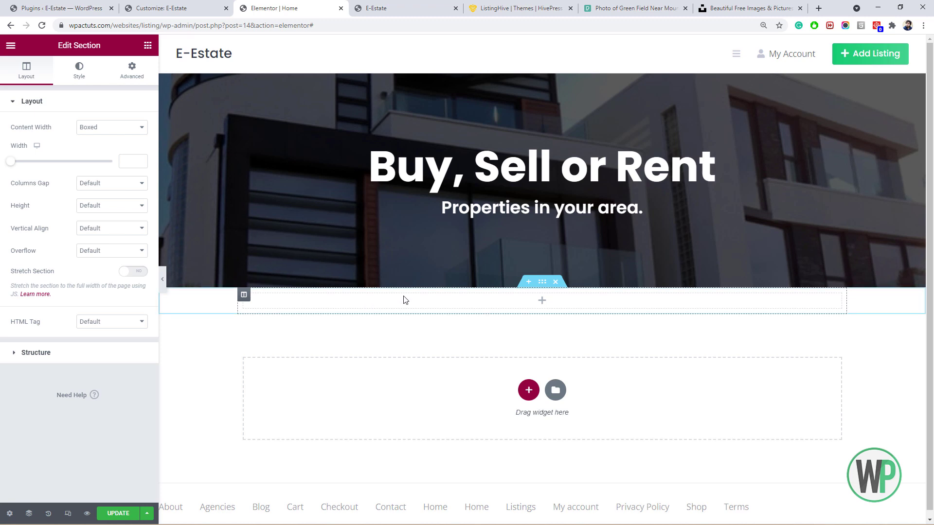
pyautogui.click(147, 46)
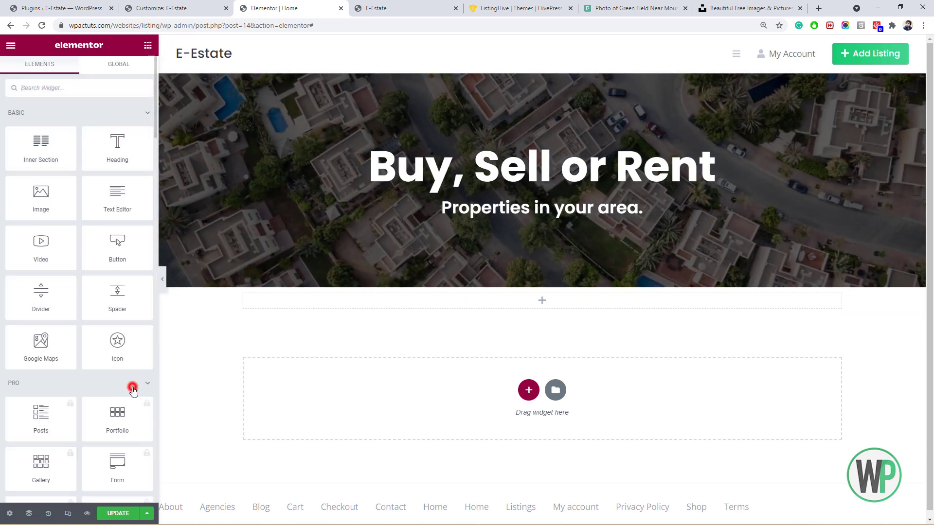
pyautogui.click(132, 388)
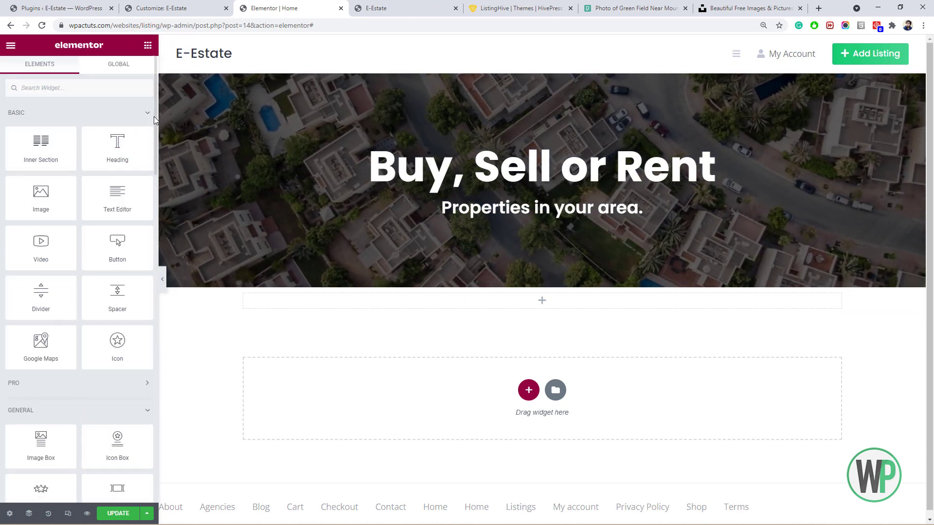
pyautogui.moveTo(154, 120); pyautogui.dragTo(153, 427)
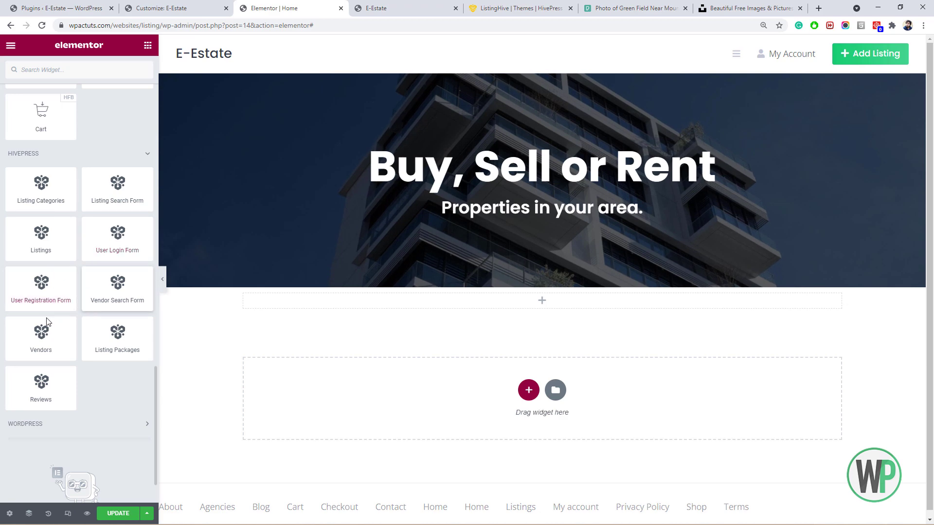
pyautogui.moveTo(104, 197); pyautogui.dragTo(456, 299)
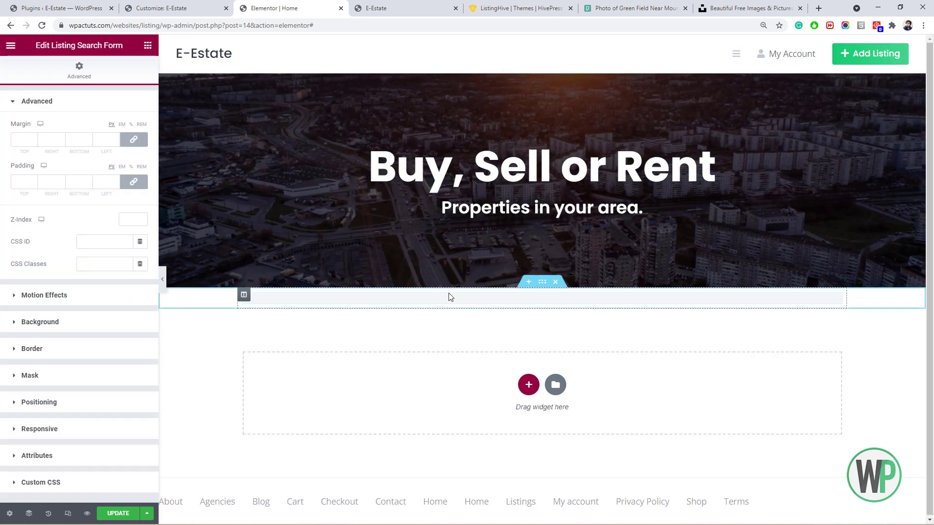
# Give the search form's section a negative top margin so it overlaps the hero.
pyautogui.rightClick(538, 287)
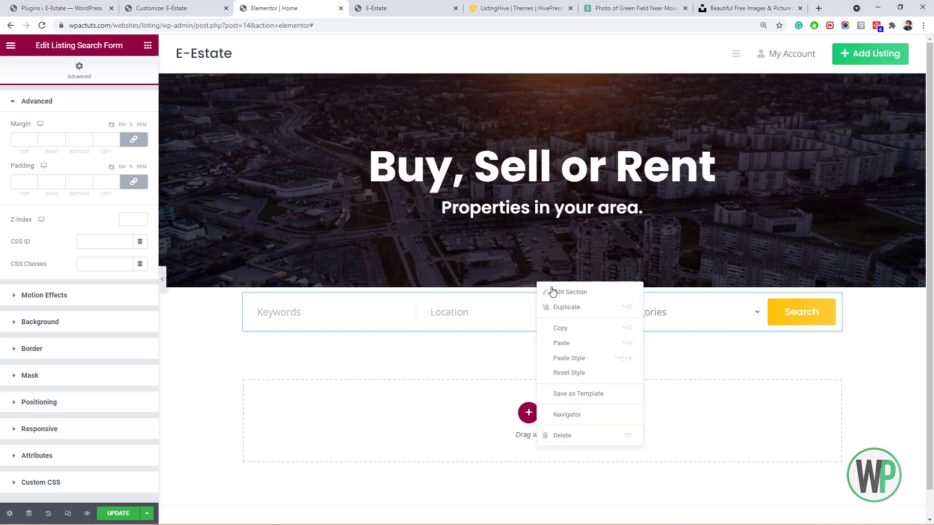
pyautogui.click(557, 292)
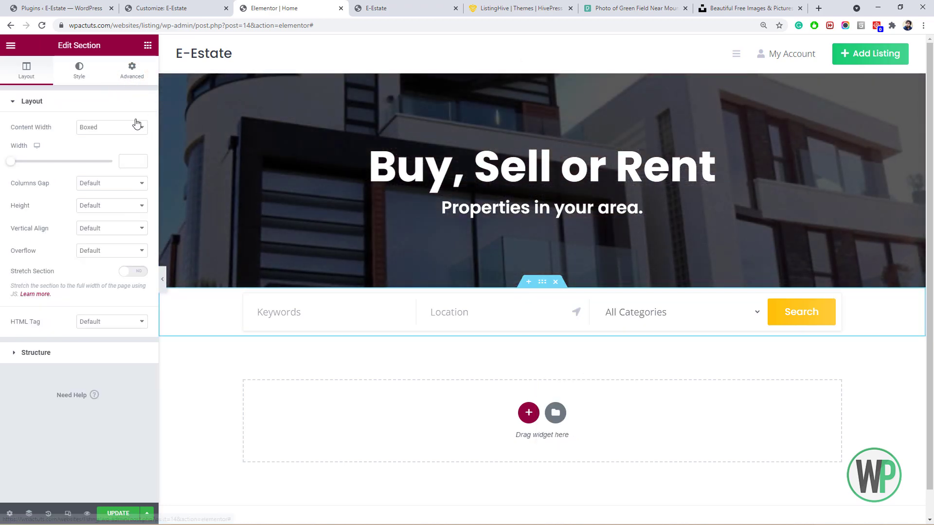
pyautogui.click(132, 71)
pyautogui.click(126, 142)
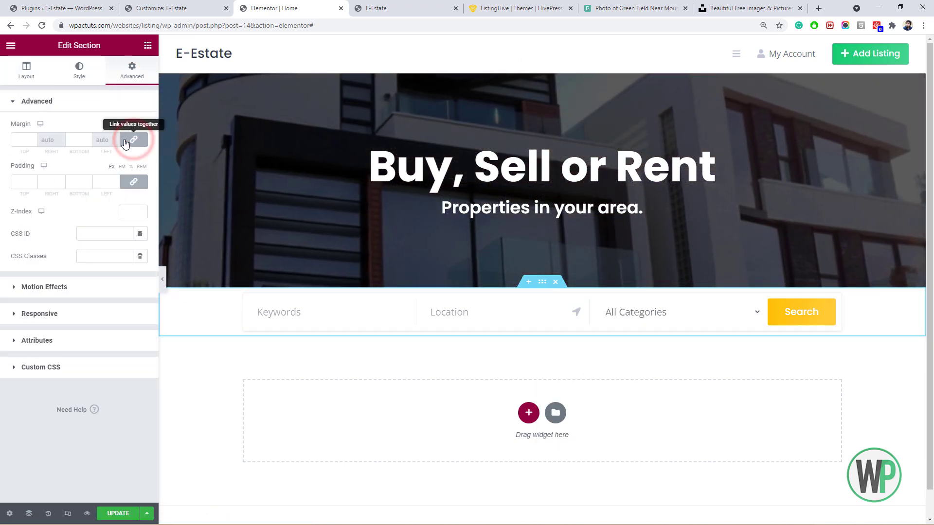
pyautogui.click(34, 143)
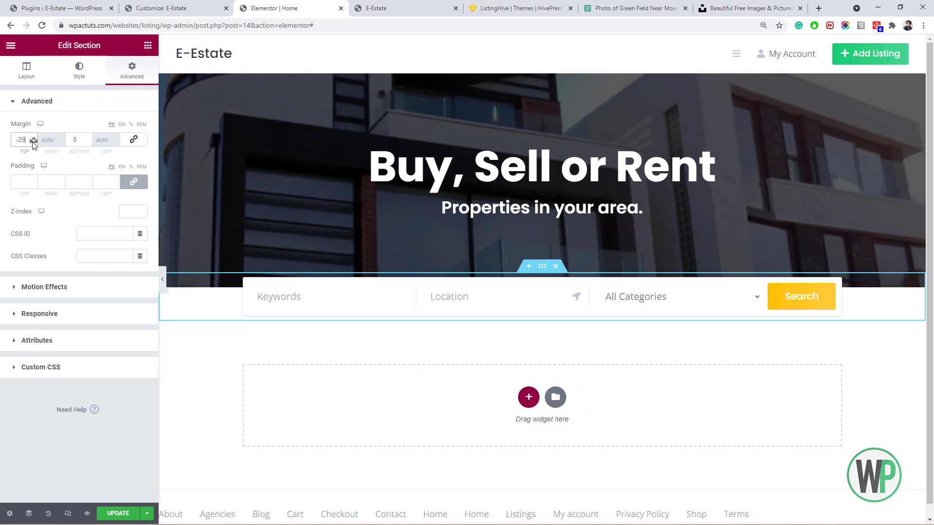
pyautogui.click(29, 141)
pyautogui.click(33, 138)
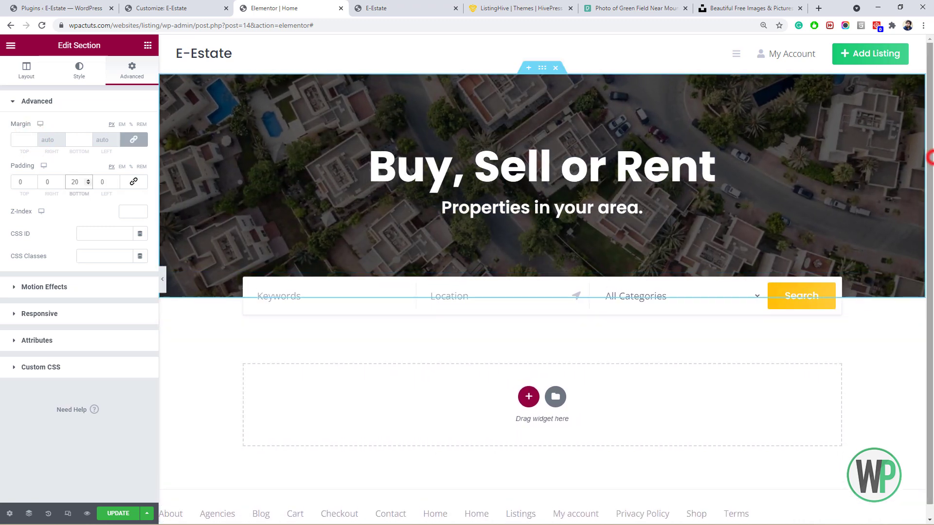
pyautogui.moveTo(929, 156); pyautogui.dragTo(929, 177)
# Add a one-column section with the Listing Categories widget below the search form, then save.
pyautogui.click(528, 385)
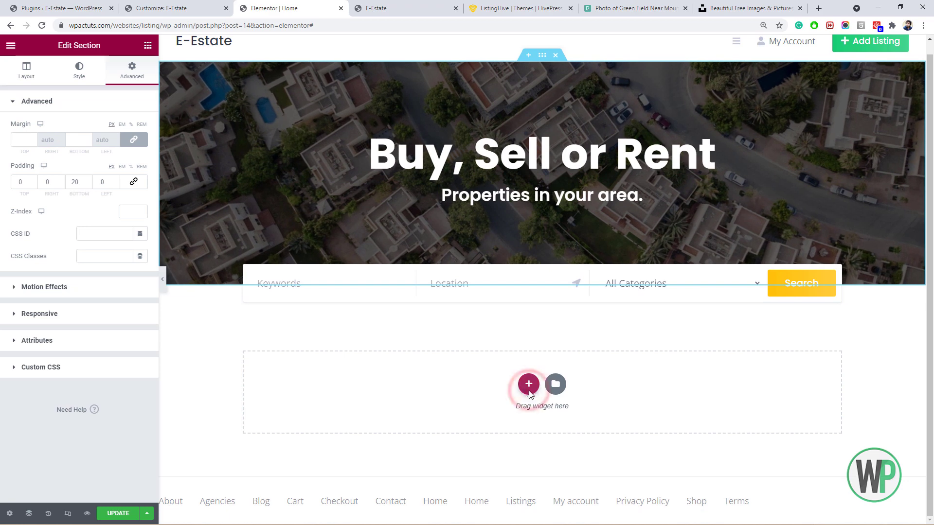
pyautogui.click(395, 408)
pyautogui.moveTo(932, 184); pyautogui.dragTo(931, 210)
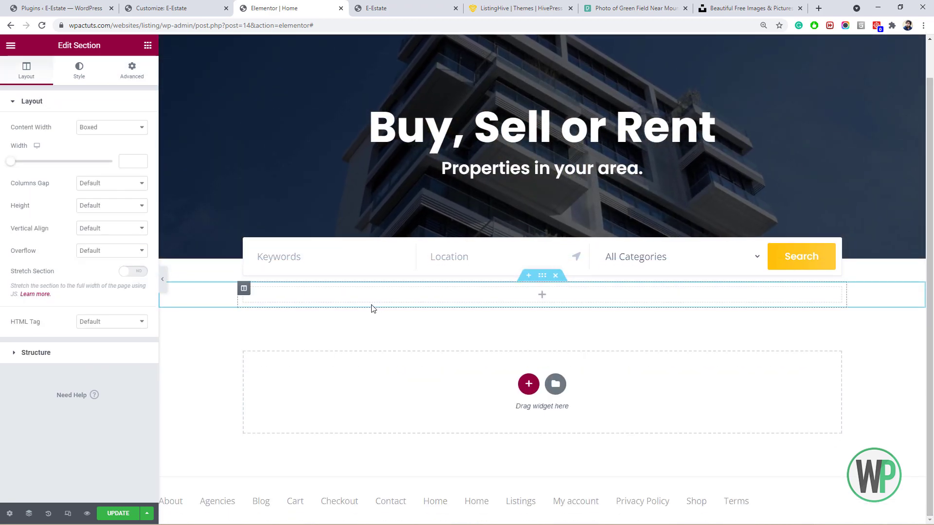
pyautogui.click(147, 49)
pyautogui.scroll(-10, 83, 292)
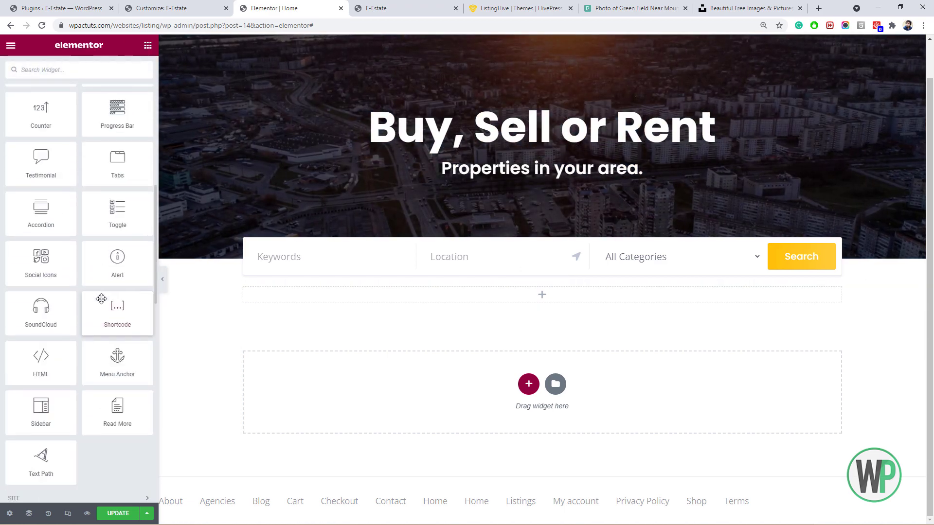
pyautogui.scroll(-12, 101, 298)
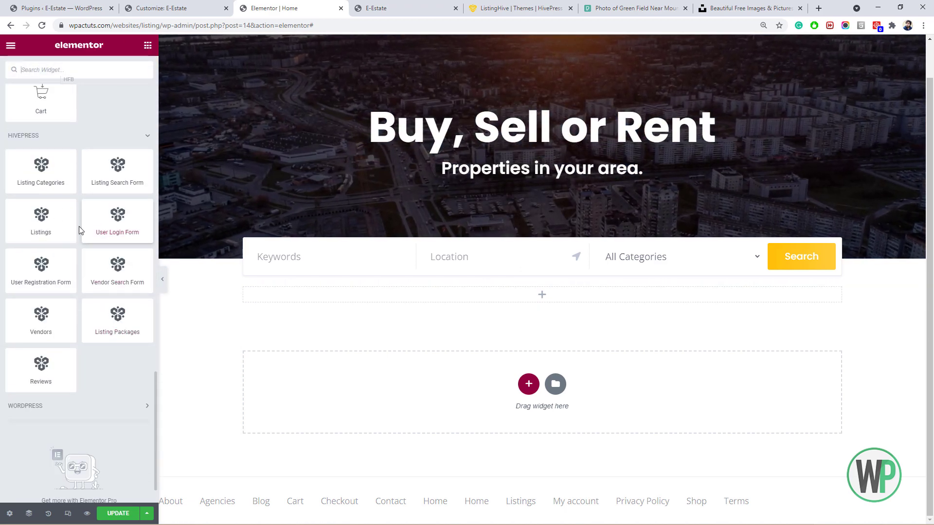
pyautogui.moveTo(87, 195); pyautogui.dragTo(390, 301)
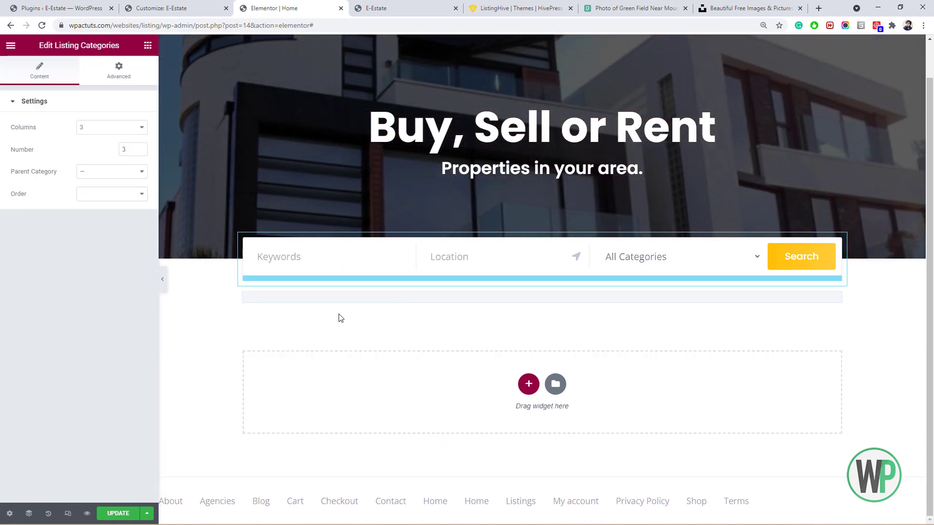
pyautogui.scroll(-1, 335, 313)
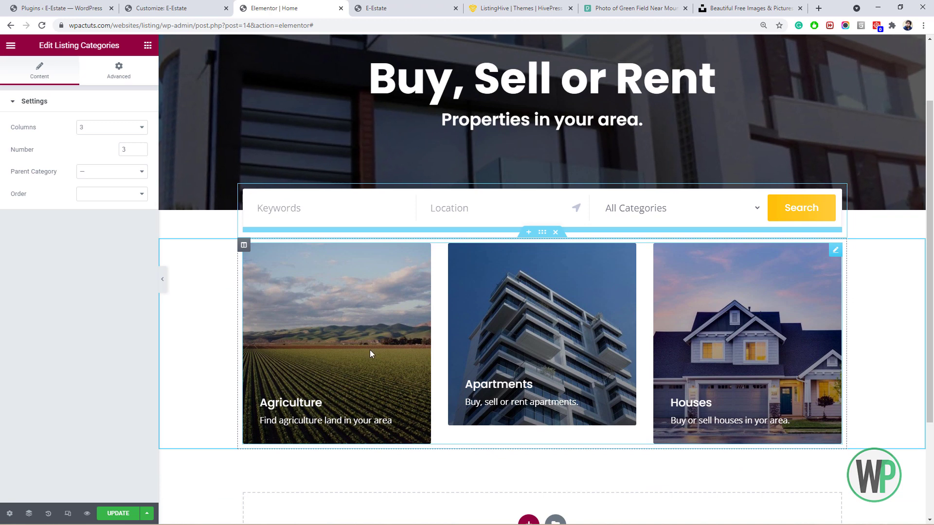
pyautogui.click(128, 514)
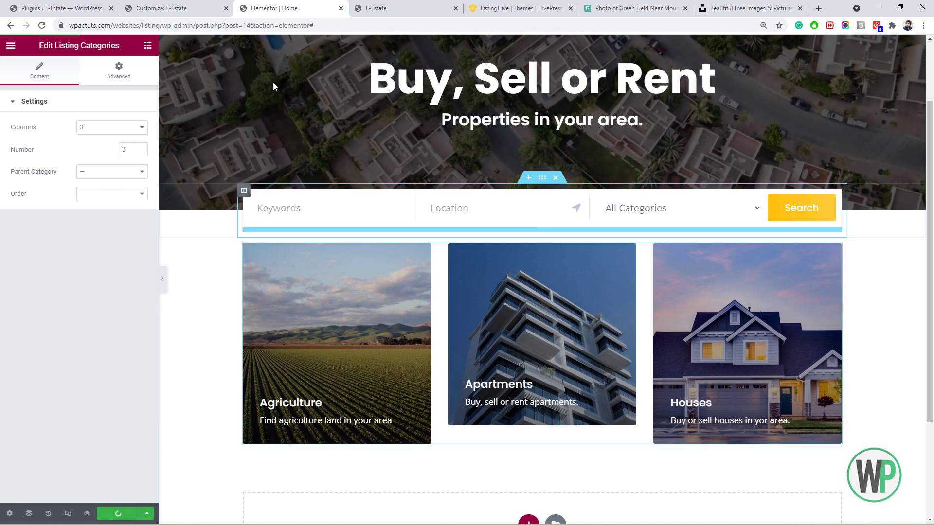
# Return to the WordPress dashboard and open the Apartments listing category for editing.
pyautogui.click(197, 8)
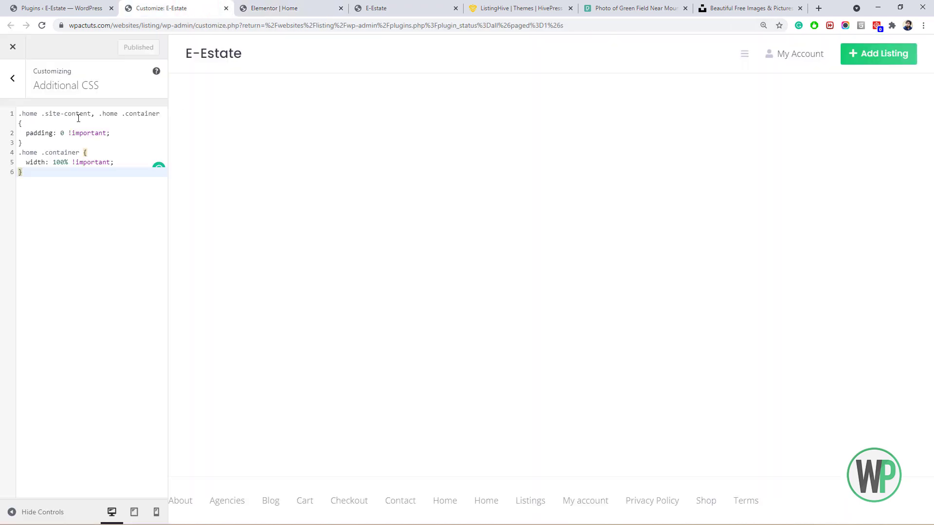
pyautogui.click(52, 9)
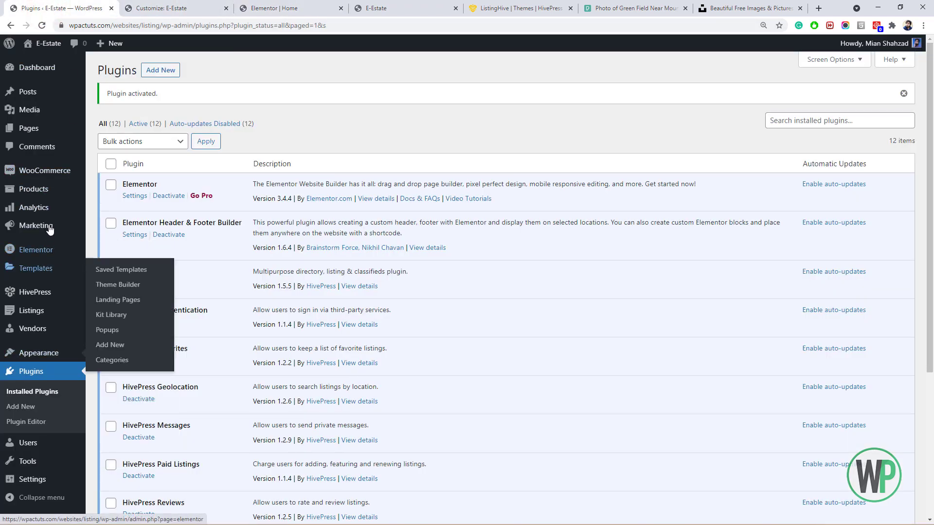
pyautogui.moveTo(61, 320)
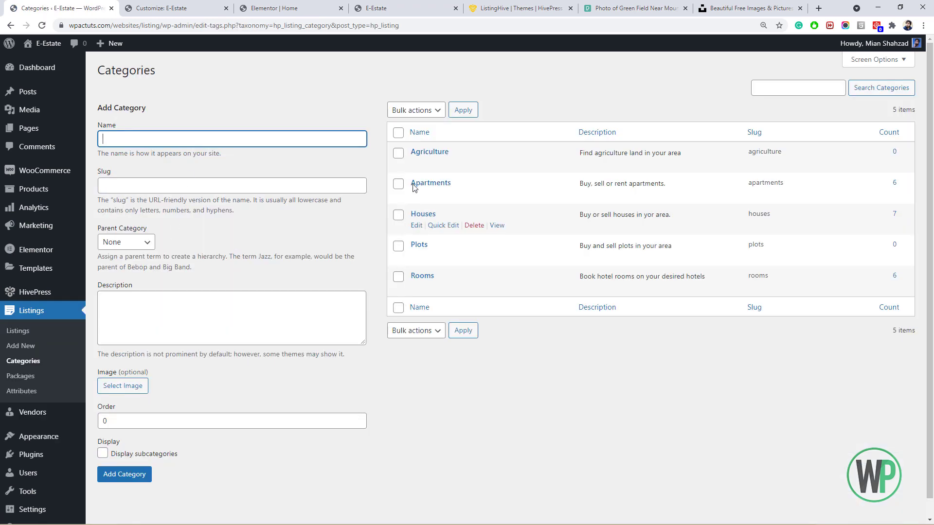
pyautogui.click(419, 195)
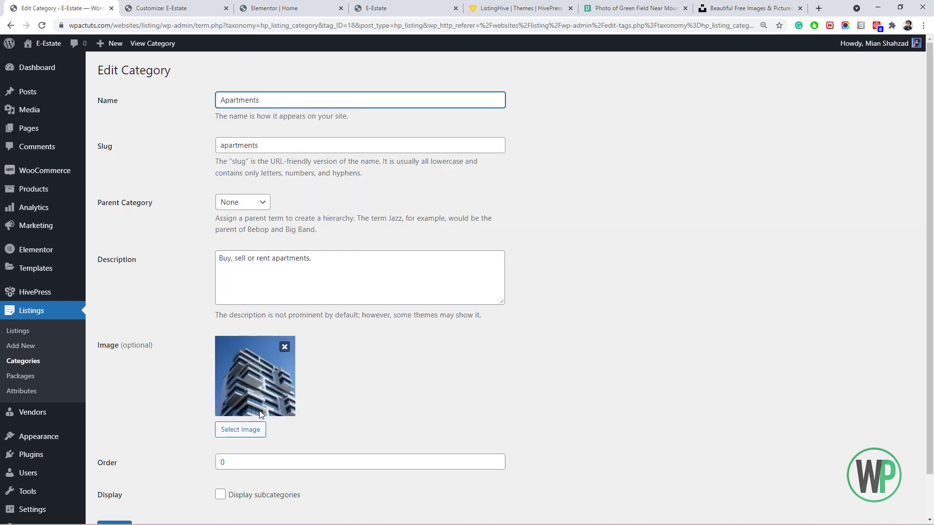
# Upload the downloaded building photo and set it as the Apartments category image.
pyautogui.click(255, 430)
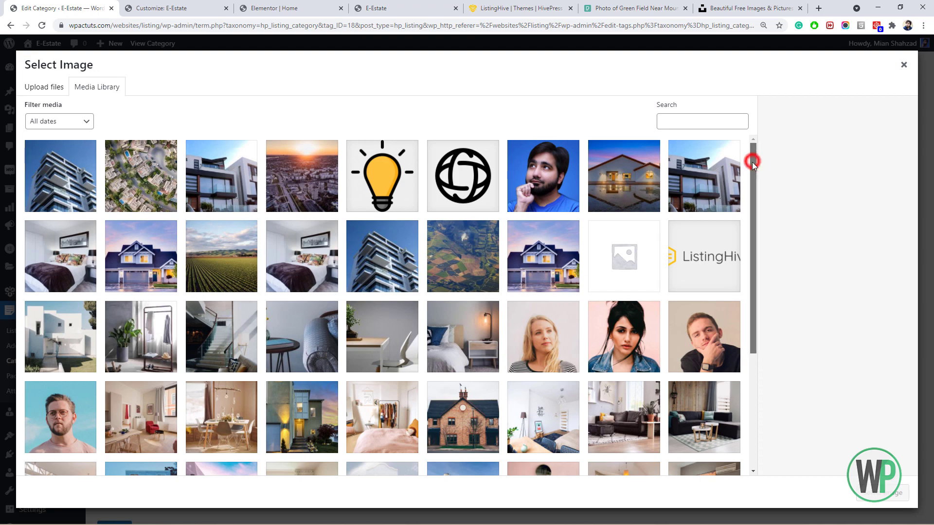
pyautogui.moveTo(752, 161); pyautogui.dragTo(753, 199)
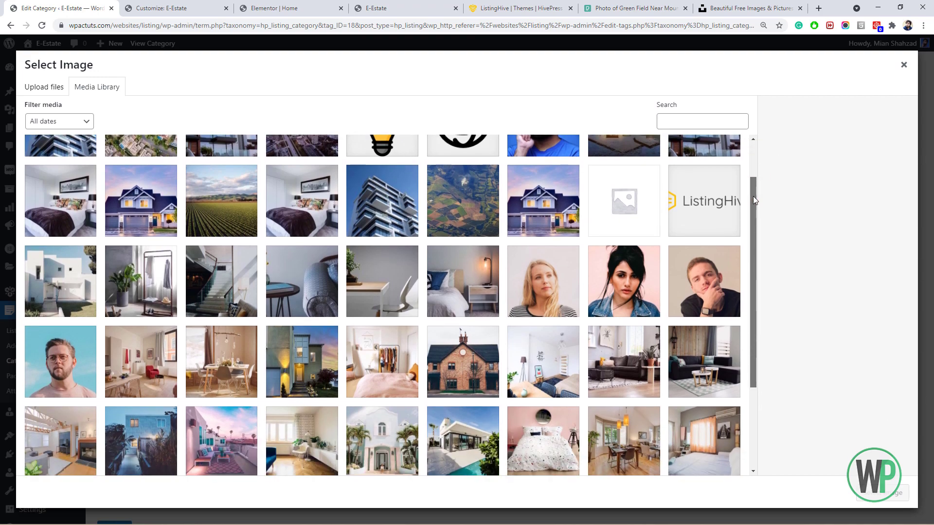
pyautogui.scroll(5, 751, 195)
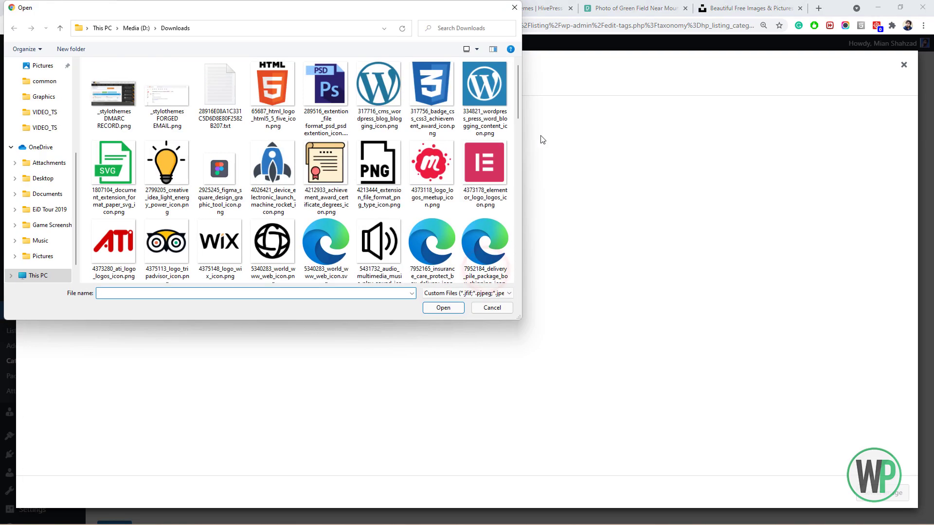
pyautogui.moveTo(518, 93); pyautogui.dragTo(515, 203)
pyautogui.moveTo(515, 203); pyautogui.dragTo(516, 201)
pyautogui.doubleClick(489, 244)
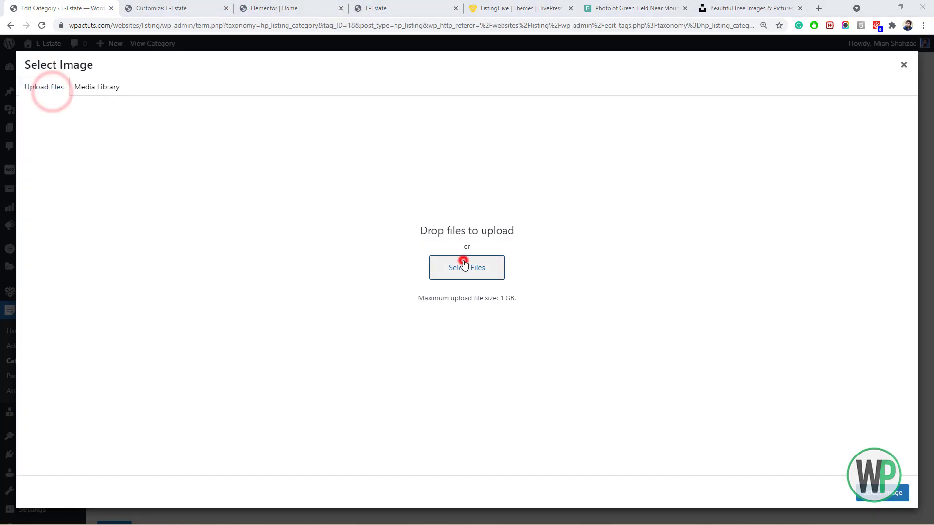
pyautogui.click(462, 265)
pyautogui.moveTo(532, 202); pyautogui.dragTo(517, 229)
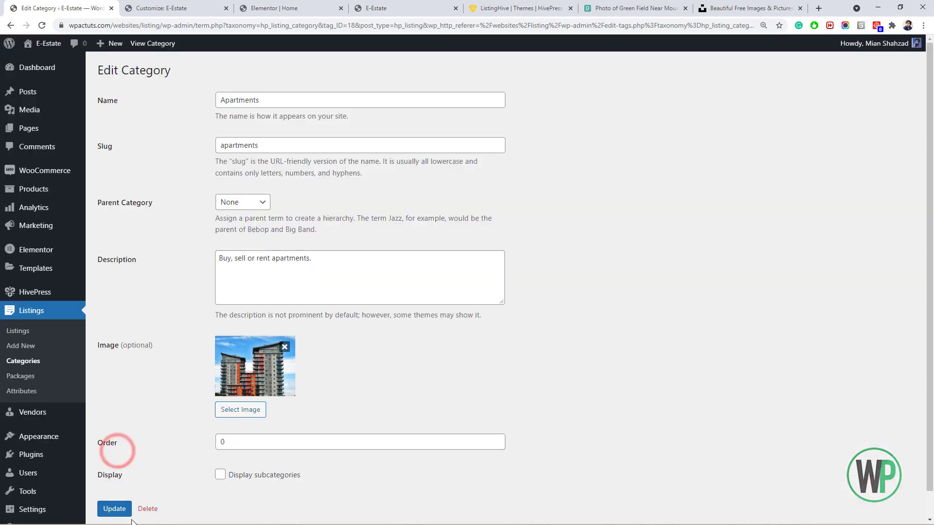
pyautogui.click(375, 9)
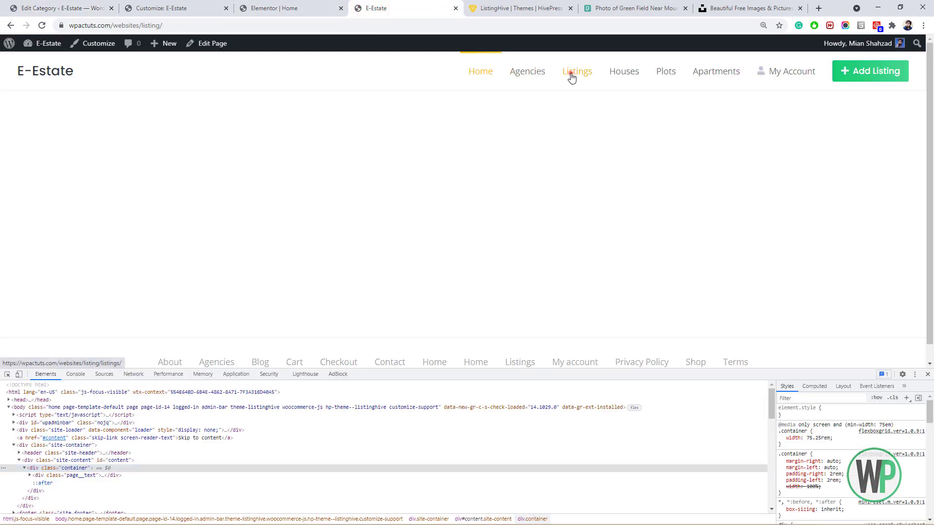
pyautogui.click(572, 73)
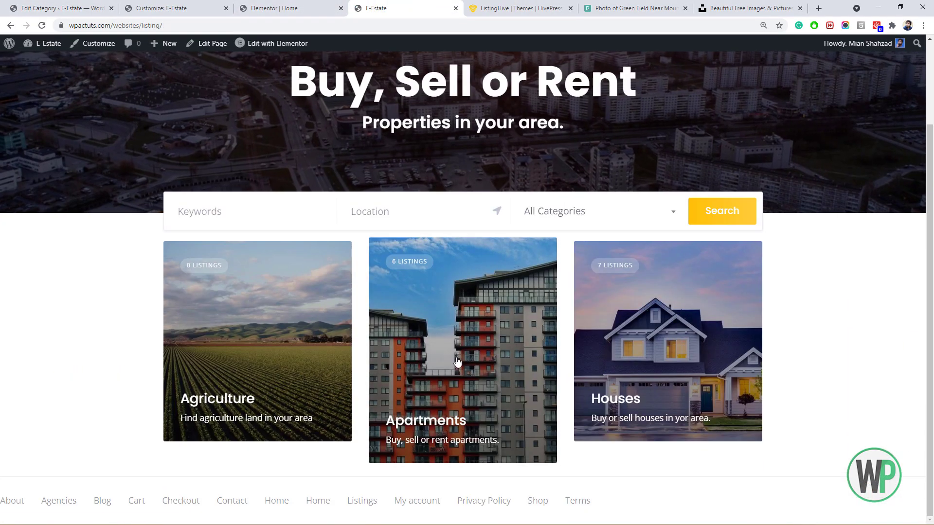
# Search Pexels for 'house' and download the snowy house photo.
pyautogui.click(309, 53)
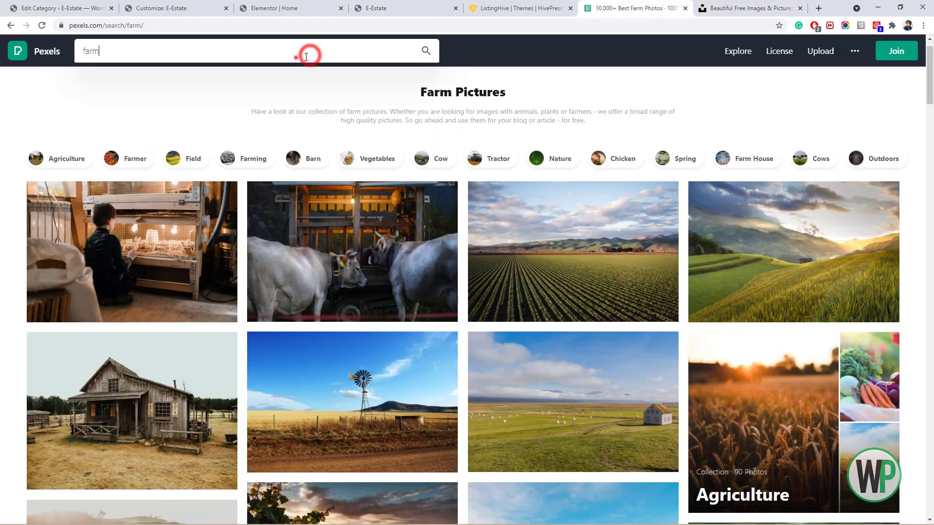
pyautogui.write('house')
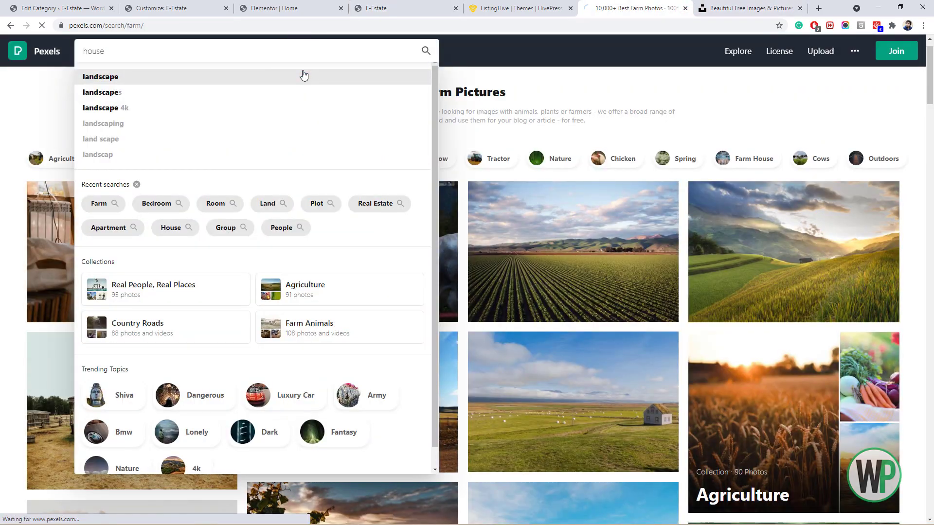
pyautogui.press('Return')
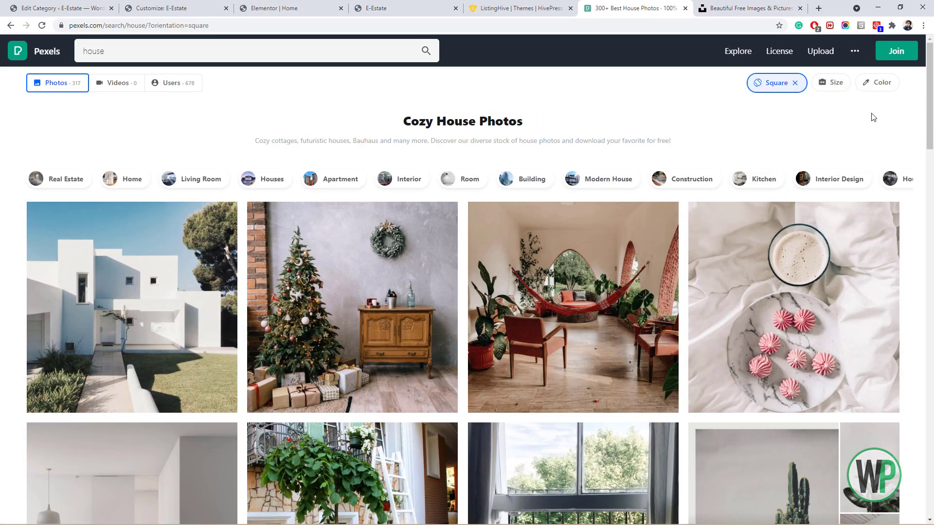
pyautogui.scroll(-15, 879, 330)
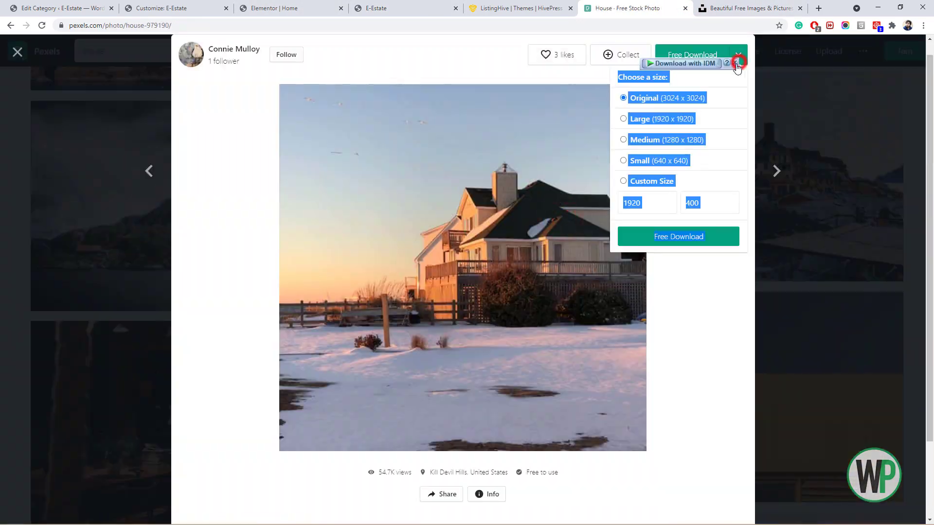
pyautogui.click(678, 237)
pyautogui.click(816, 129)
pyautogui.click(891, 164)
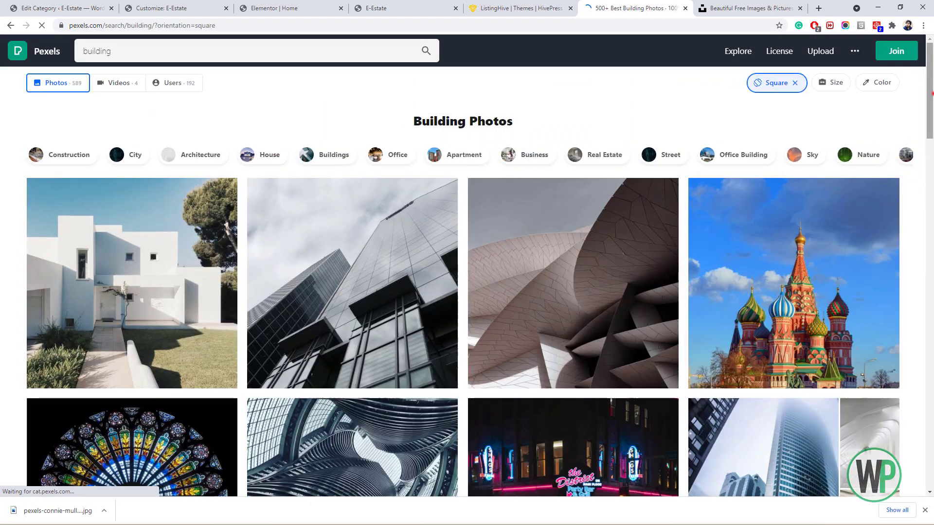
# Download the cityscape photo from the results.
pyautogui.scroll(-10, 467, 292)
pyautogui.click(738, 54)
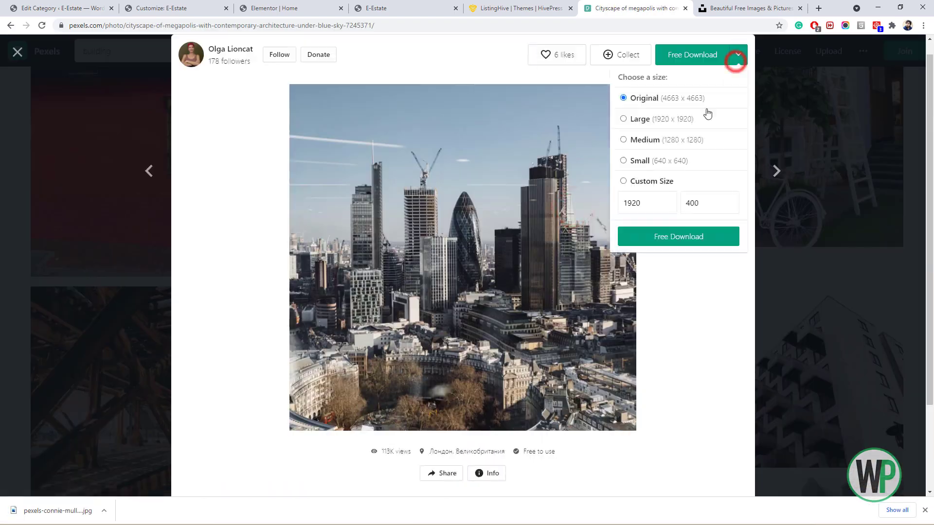
pyautogui.click(699, 236)
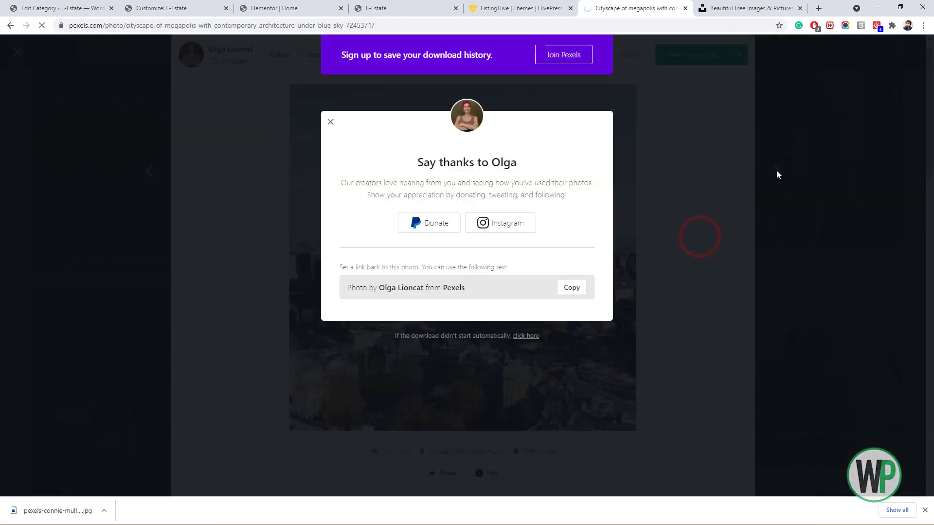
pyautogui.click(892, 151)
# Browse the results and download the aerial river photo.
pyautogui.scroll(5, 208, 164)
pyautogui.moveTo(933, 111); pyautogui.dragTo(933, 269)
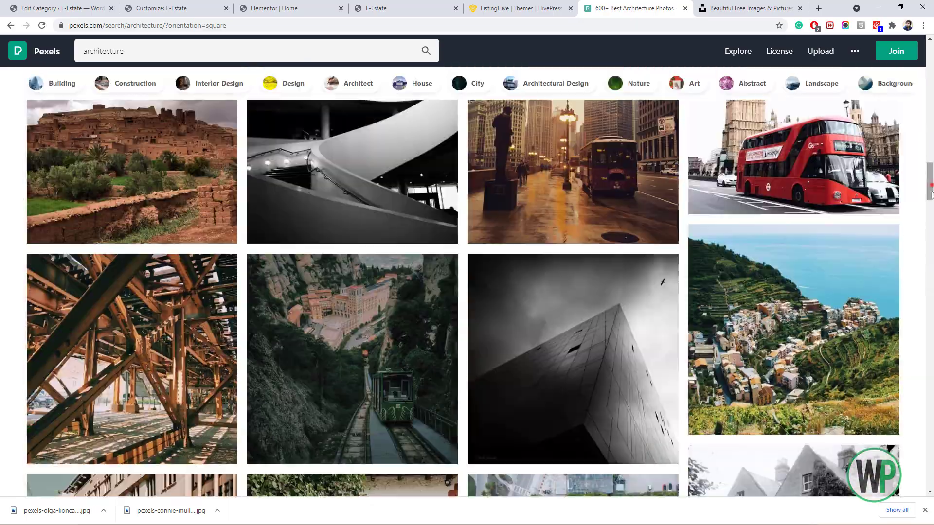
pyautogui.scroll(-5, 466, 277)
pyautogui.click(559, 272)
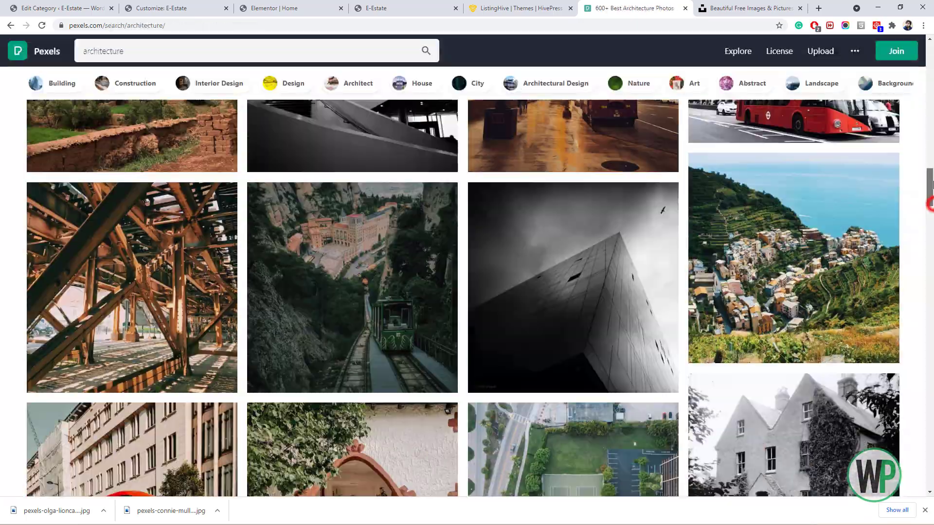
pyautogui.moveTo(931, 185); pyautogui.dragTo(931, 275)
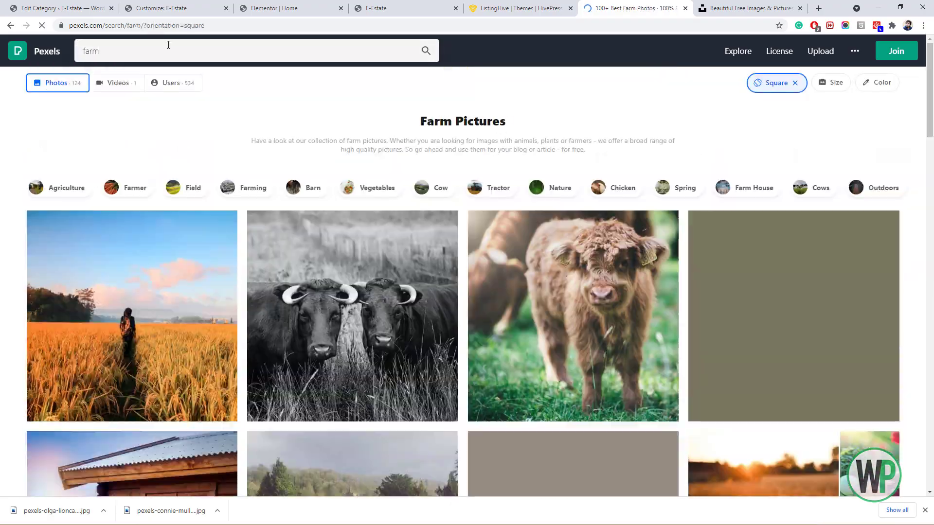
pyautogui.moveTo(929, 119); pyautogui.dragTo(932, 246)
pyautogui.click(846, 175)
pyautogui.click(678, 237)
pyautogui.click(885, 147)
pyautogui.click(885, 147)
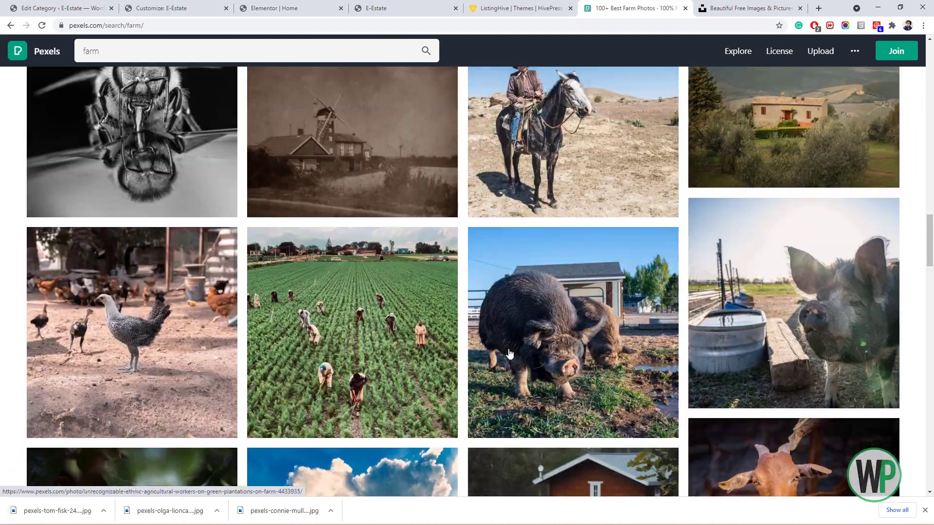
# Download the farm field photo at small size and go back to choose the category image.
pyautogui.click(408, 335)
pyautogui.click(737, 57)
pyautogui.click(690, 162)
pyautogui.click(681, 236)
pyautogui.click(75, 8)
# Upload the downloaded skyline photo as the Apartments category image and save the category.
pyautogui.scroll(-1, 233, 243)
pyautogui.click(246, 418)
pyautogui.click(43, 86)
pyautogui.click(443, 510)
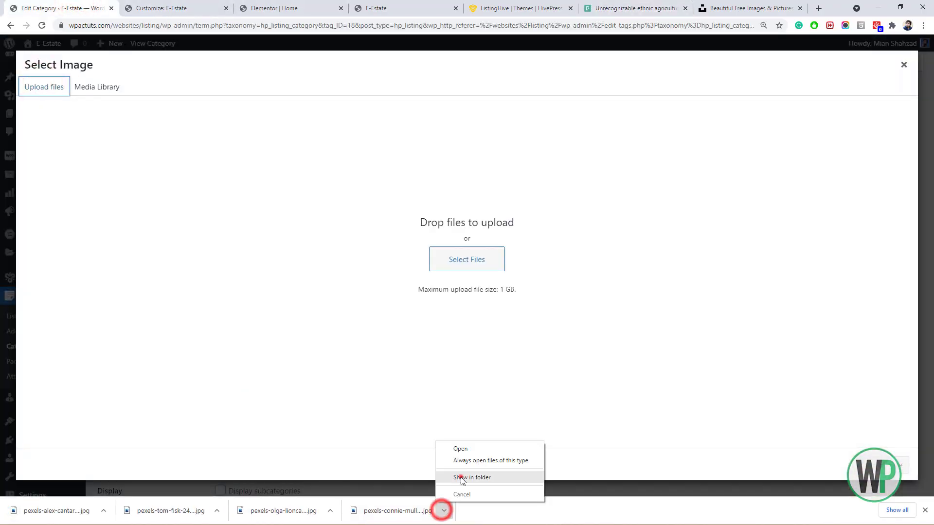
pyautogui.click(463, 478)
pyautogui.click(331, 510)
pyautogui.click(352, 478)
pyautogui.moveTo(775, 395); pyautogui.dragTo(347, 297)
pyautogui.click(879, 470)
pyautogui.scroll(-3, 369, 370)
pyautogui.click(124, 450)
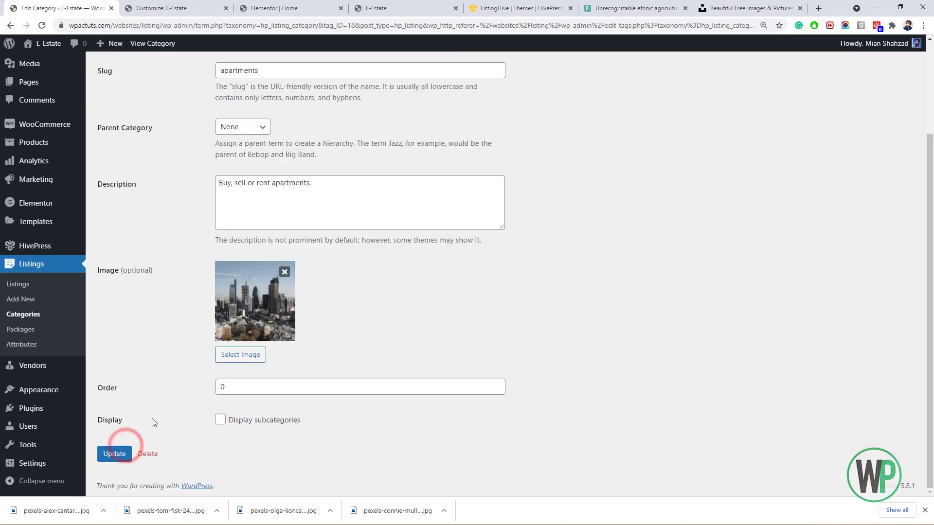
# Give the Agriculture category the downloaded farm field photo and save it.
pyautogui.click(52, 360)
pyautogui.click(422, 154)
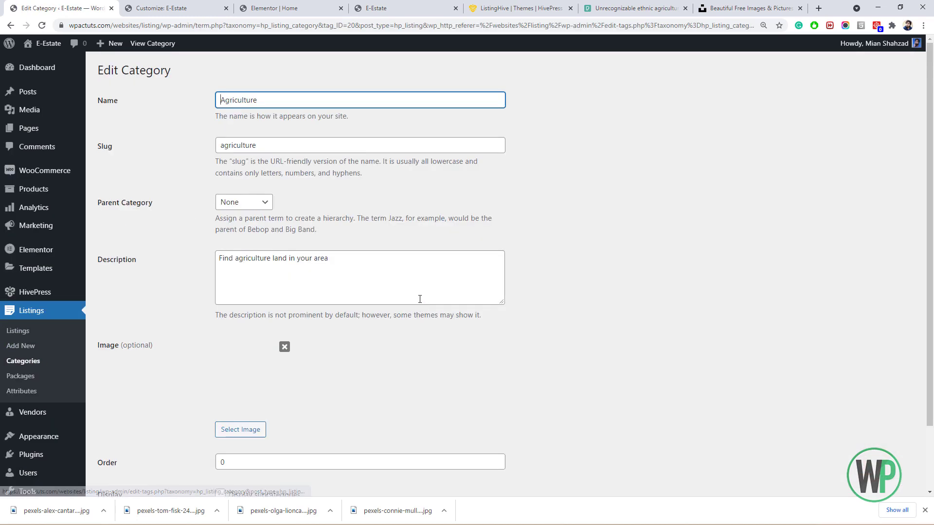
pyautogui.scroll(-2, 419, 298)
pyautogui.click(246, 355)
pyautogui.click(107, 510)
pyautogui.click(131, 478)
pyautogui.moveTo(828, 251); pyautogui.dragTo(370, 297)
pyautogui.click(878, 468)
pyautogui.scroll(-3, 369, 369)
pyautogui.click(121, 453)
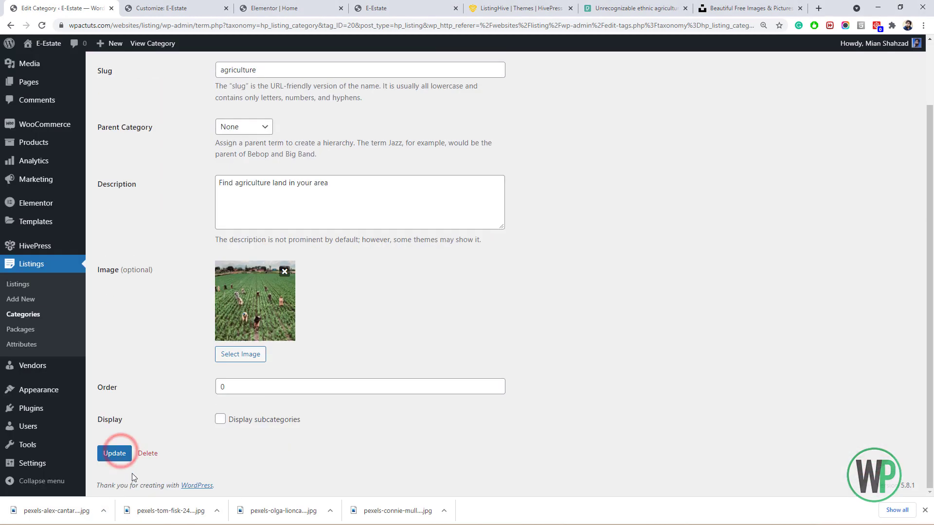
# Set the snowy house photo as the Houses category image and save it.
pyautogui.click(39, 360)
pyautogui.click(417, 223)
pyautogui.click(231, 430)
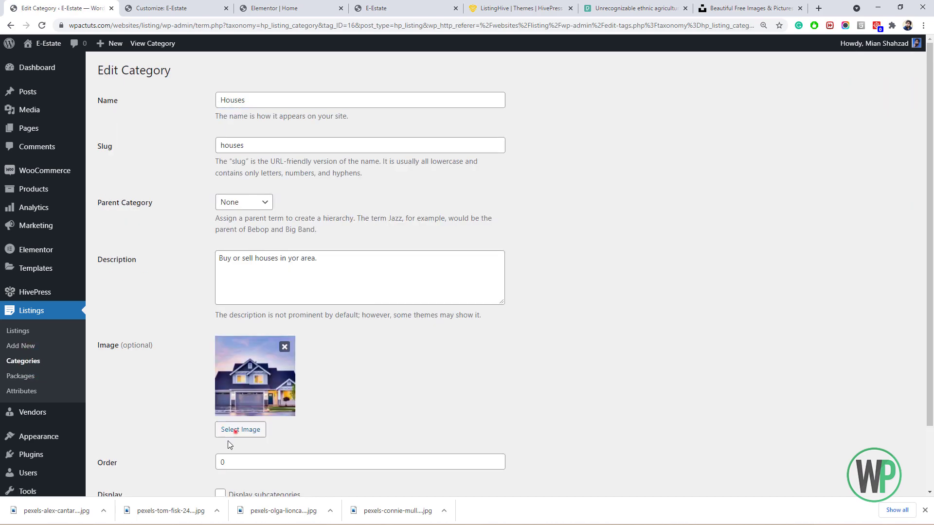
pyautogui.click(444, 510)
pyautogui.click(454, 477)
pyautogui.moveTo(722, 332); pyautogui.dragTo(369, 297)
pyautogui.click(878, 468)
pyautogui.scroll(-2, 340, 370)
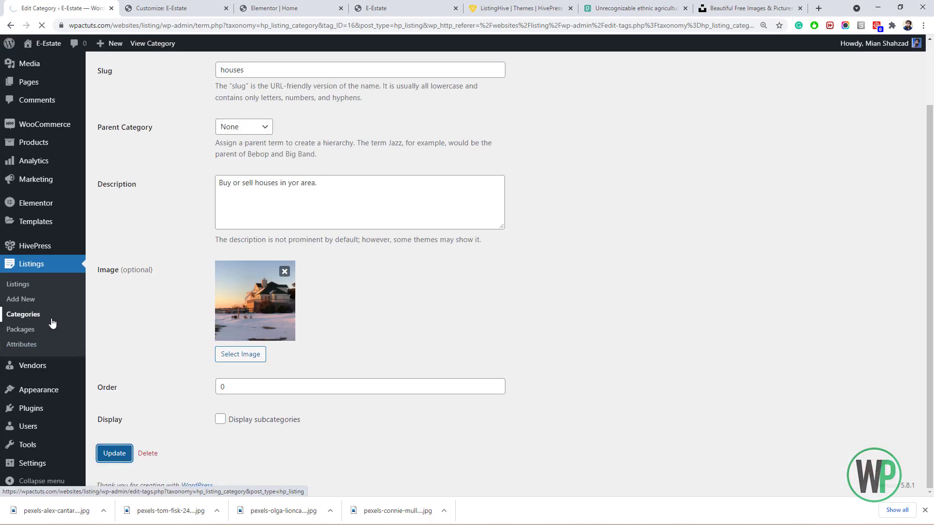
pyautogui.click(53, 323)
# Upload the downloaded farm photo as the Plots category image and save the category.
pyautogui.click(305, 243)
pyautogui.scroll(-3, 340, 292)
pyautogui.click(240, 354)
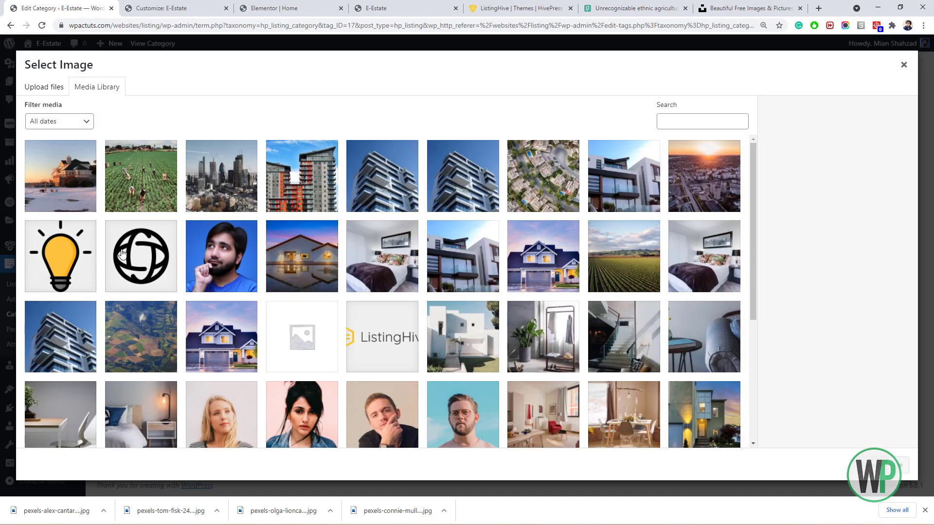
pyautogui.click(103, 510)
pyautogui.click(138, 477)
pyautogui.click(217, 511)
pyautogui.click(252, 477)
pyautogui.moveTo(886, 396); pyautogui.dragTo(157, 365)
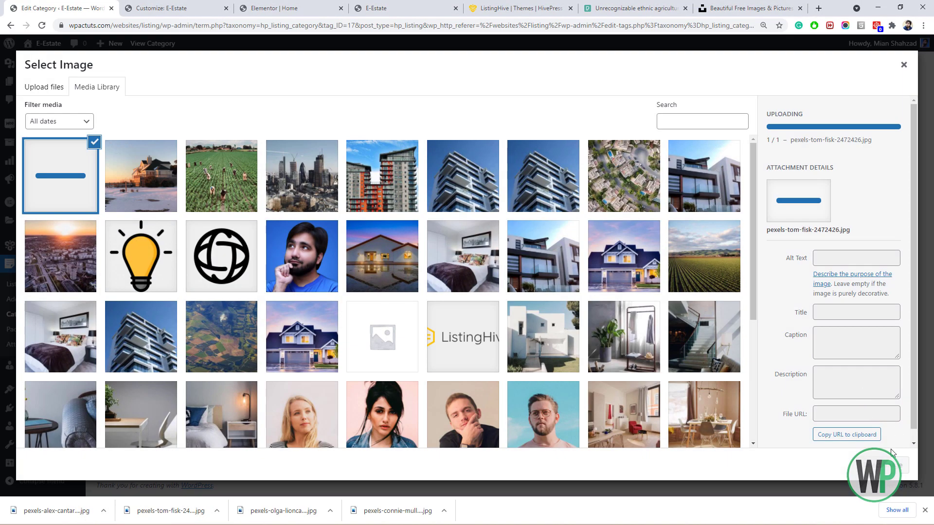
pyautogui.click(879, 465)
pyautogui.scroll(-2, 129, 459)
pyautogui.click(119, 455)
# Download a bedroom photo from Pexels and save the Rooms category with its new image.
pyautogui.click(137, 59)
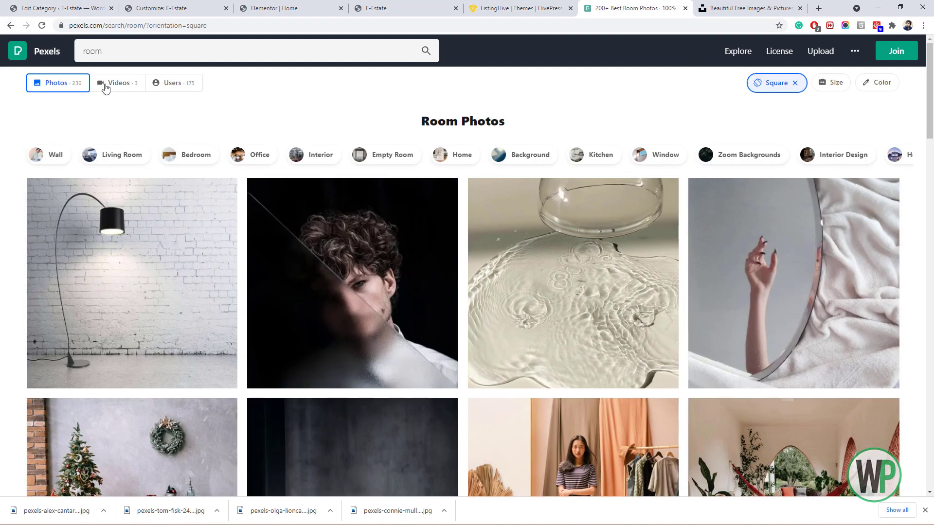
pyautogui.click(206, 156)
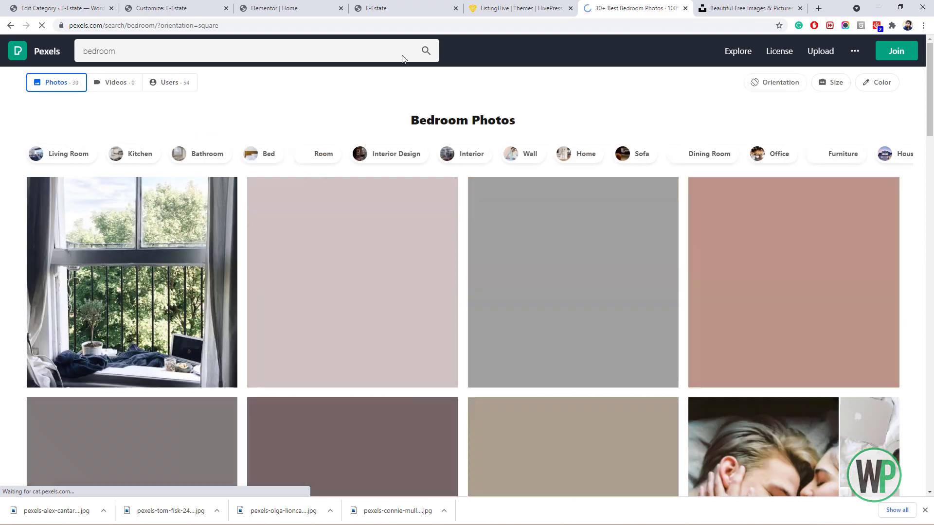
pyautogui.moveTo(931, 97); pyautogui.dragTo(932, 137)
pyautogui.scroll(-10, 932, 136)
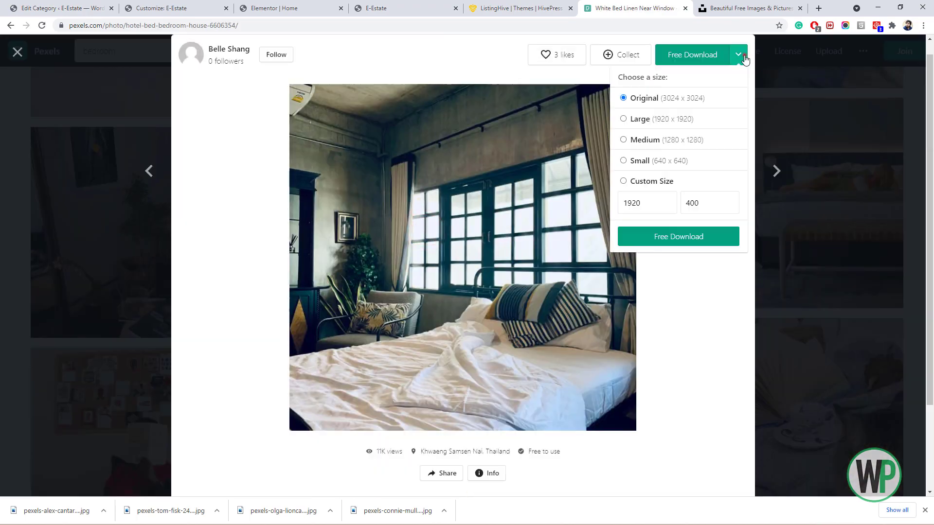
pyautogui.click(678, 235)
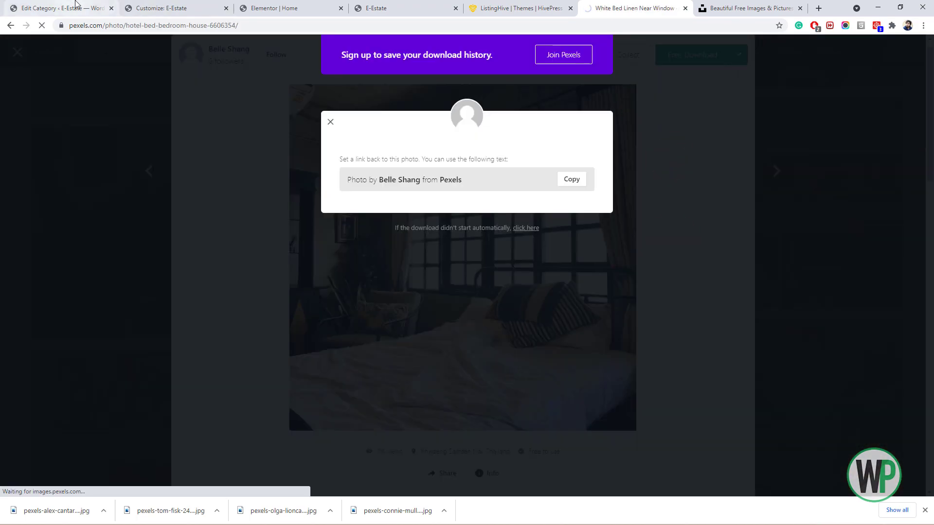
pyautogui.click(103, 511)
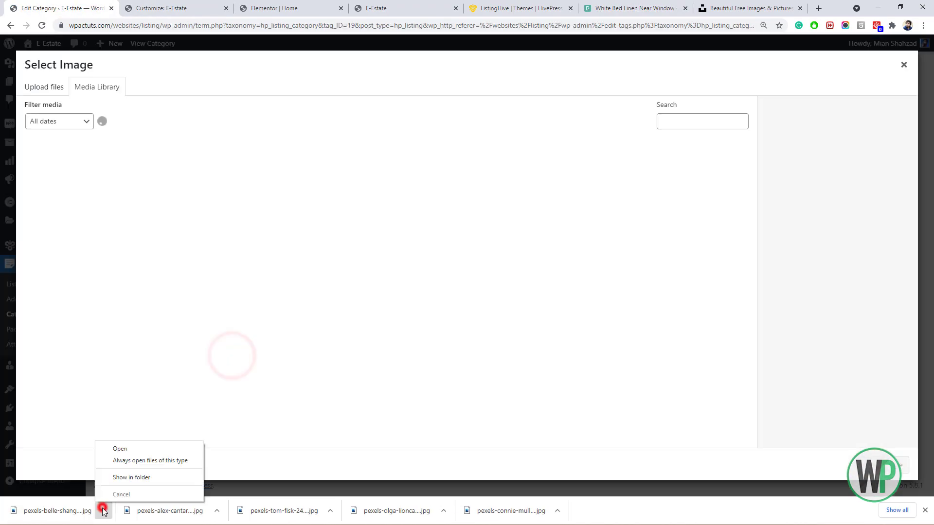
pyautogui.click(126, 477)
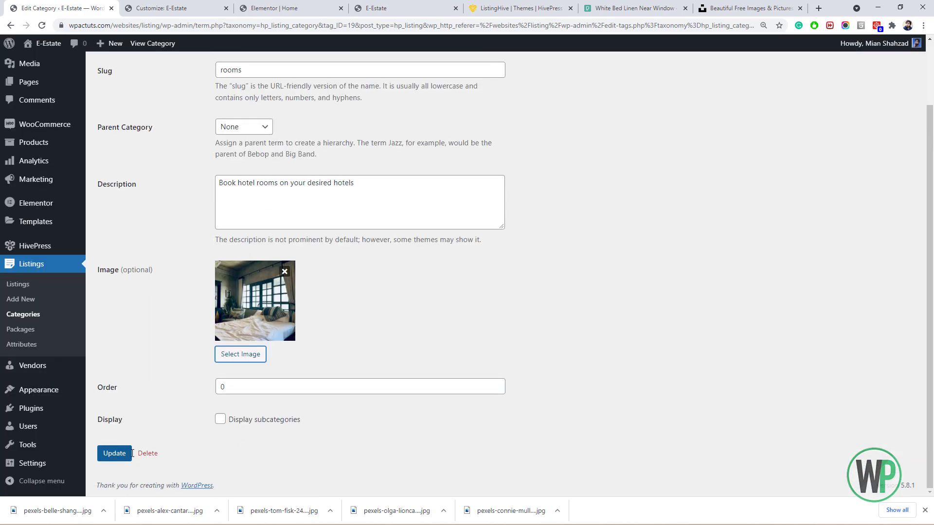
pyautogui.click(115, 453)
pyautogui.click(924, 512)
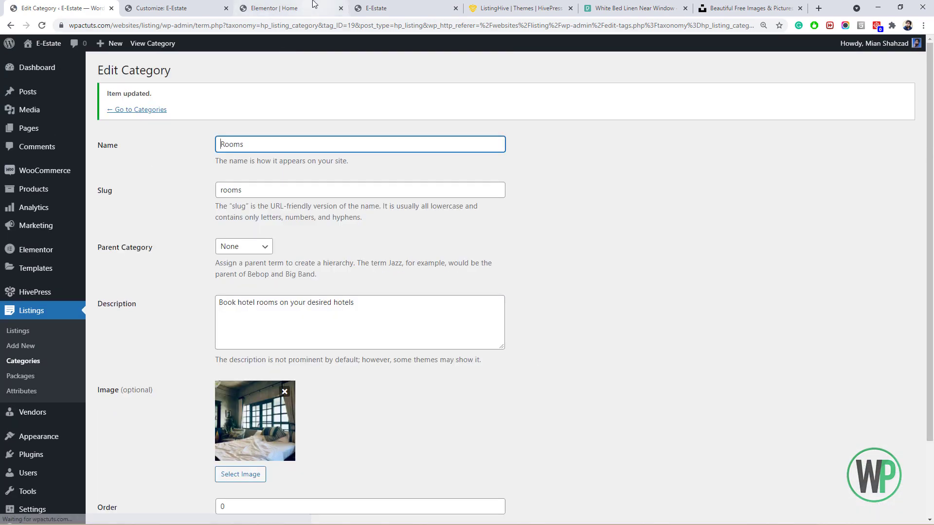
pyautogui.click(324, 5)
pyautogui.click(370, 5)
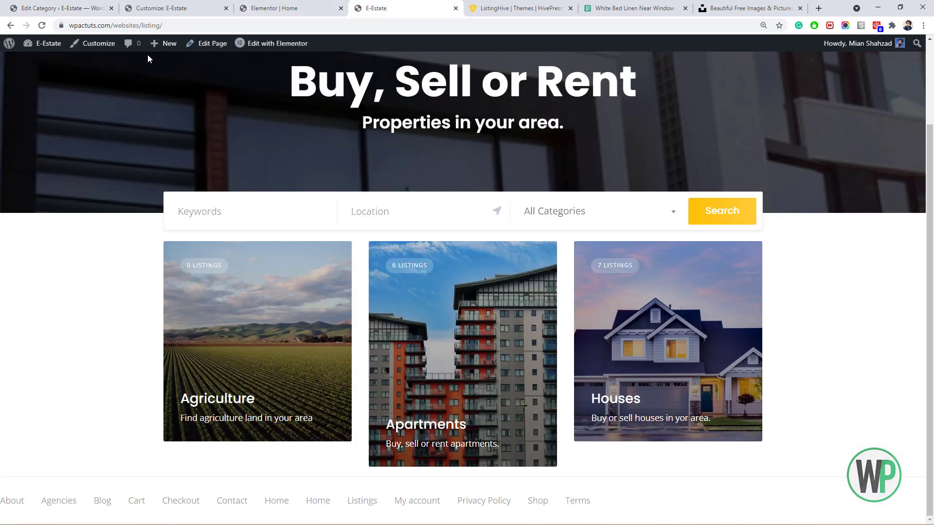
# Reload the live E-Estate homepage and scroll down to the updated category cards.
pyautogui.click(41, 26)
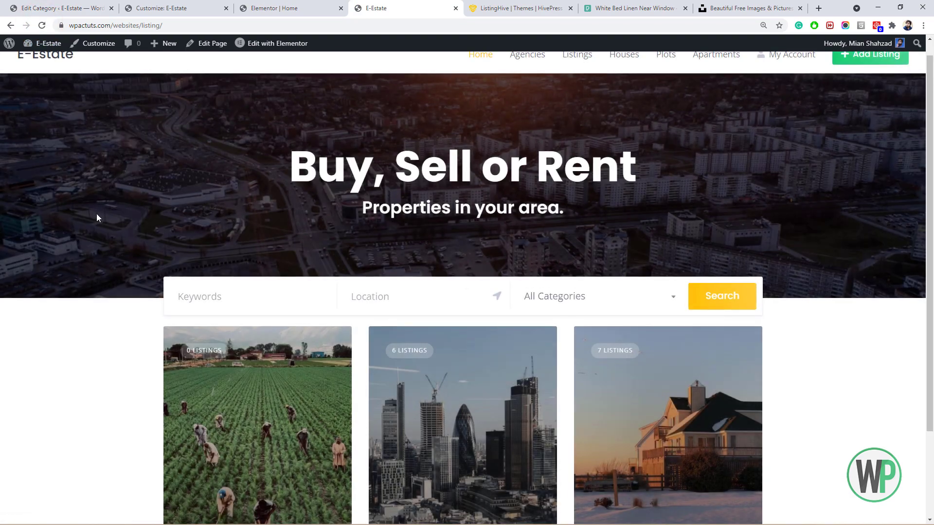
pyautogui.scroll(-3, 98, 213)
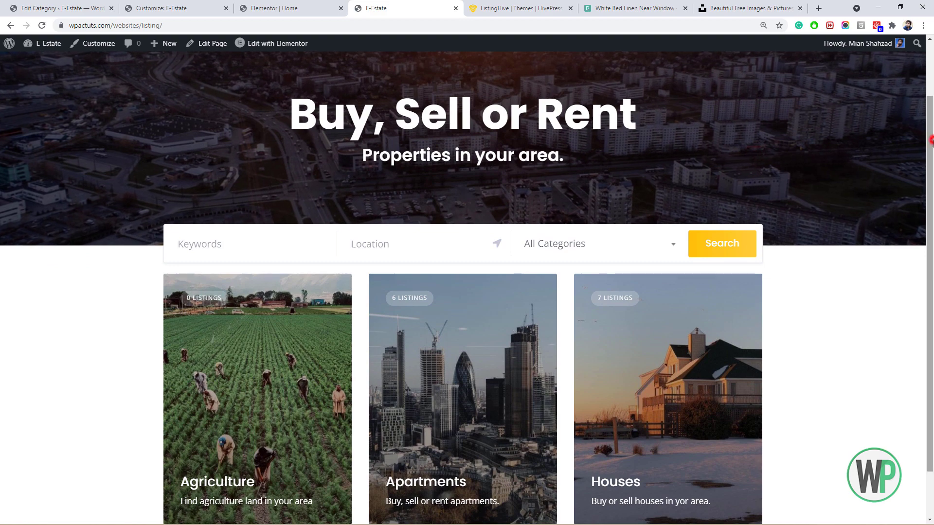
pyautogui.scroll(-3, 86, 205)
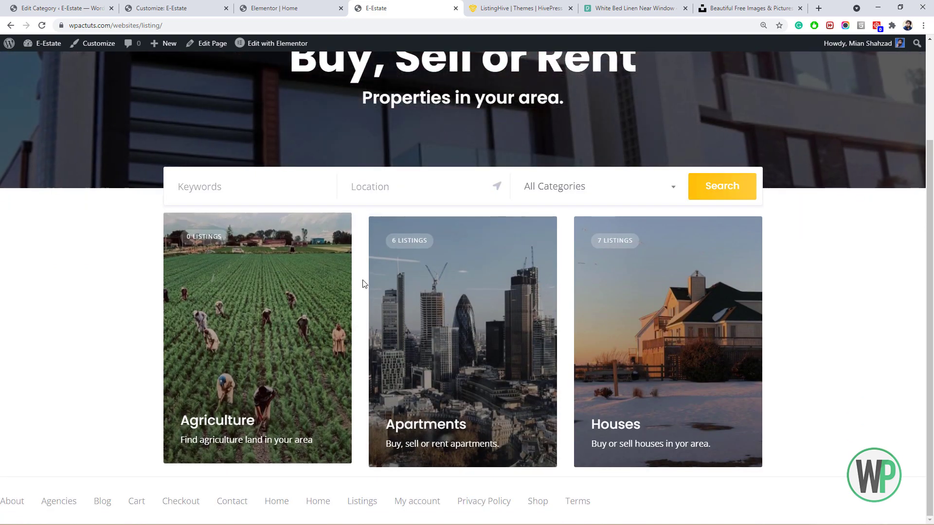
# Reload the Elementor homepage editor so it picks up the new category images.
pyautogui.click(262, 3)
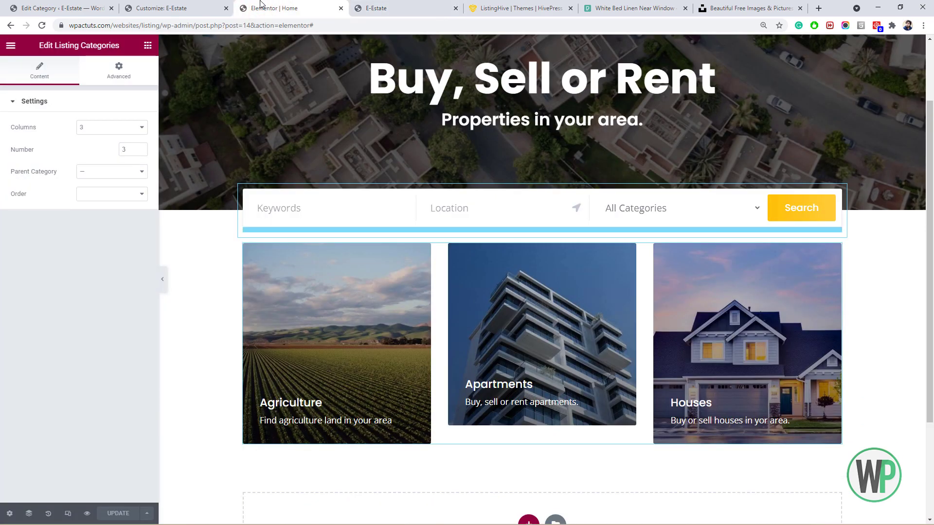
pyautogui.rightClick(405, 282)
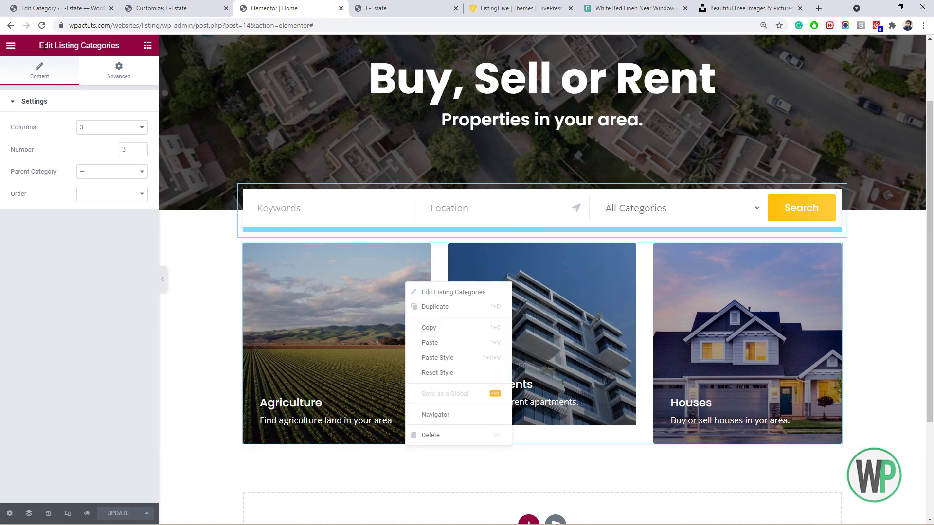
pyautogui.click(42, 26)
pyautogui.click(368, 5)
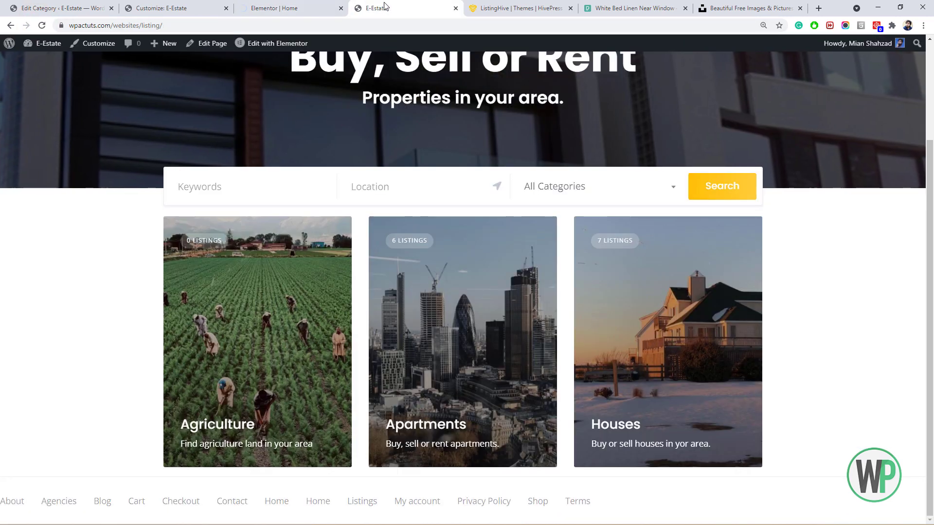
pyautogui.click(281, 4)
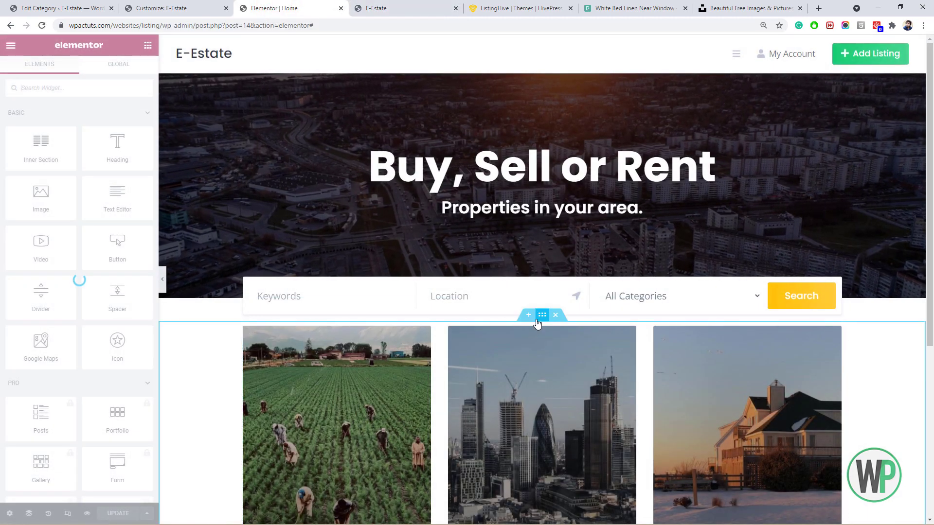
# Set the search section's top margin to 30.
pyautogui.rightClick(537, 321)
pyautogui.click(567, 329)
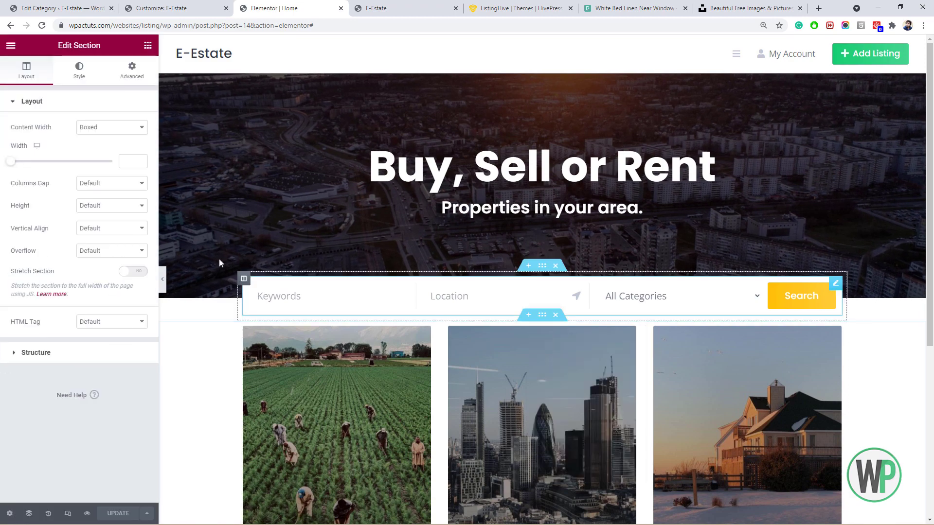
pyautogui.click(132, 70)
pyautogui.click(125, 141)
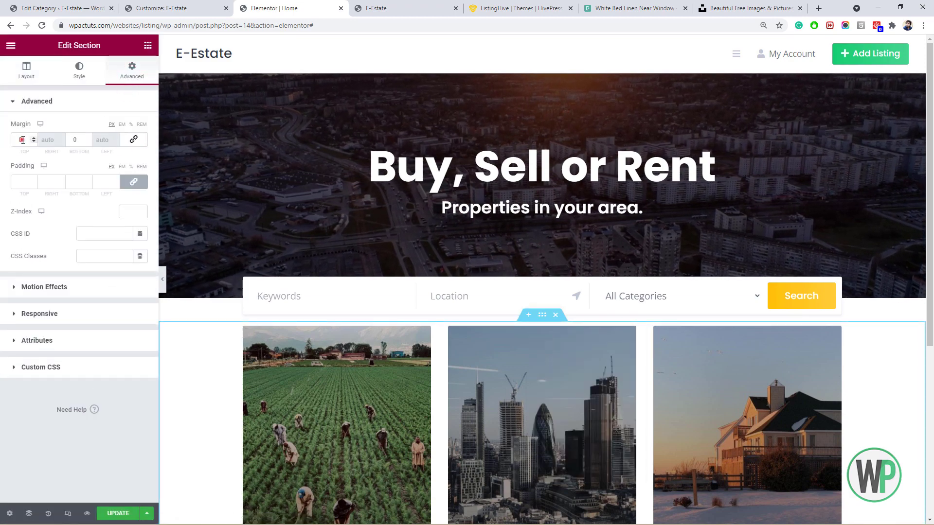
pyautogui.write('30')
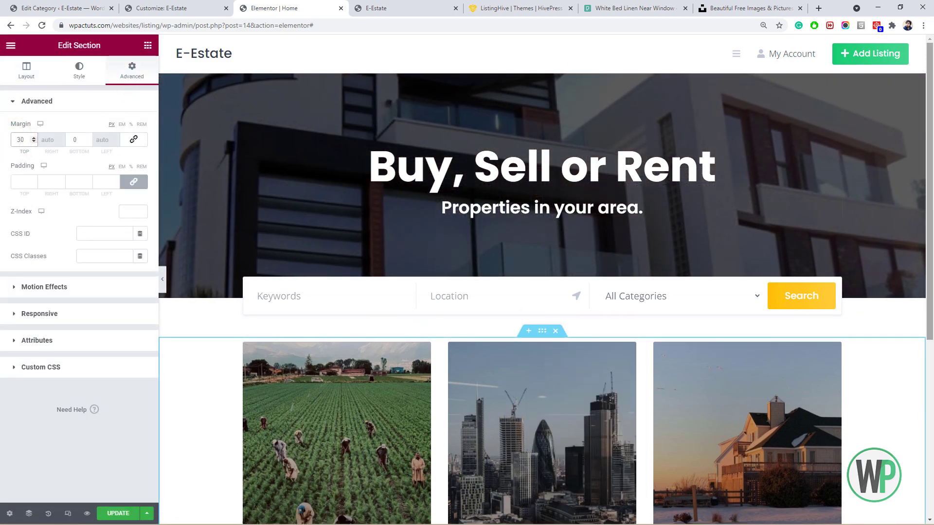
pyautogui.moveTo(933, 234); pyautogui.dragTo(931, 360)
# Set the Listing Categories widget to 4 columns and change the number of categories shown.
pyautogui.click(488, 226)
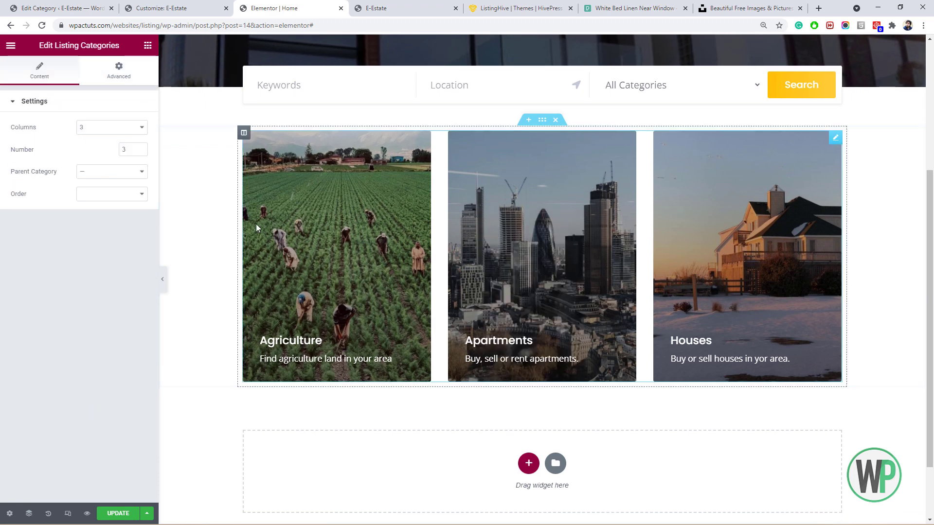
pyautogui.click(124, 130)
pyautogui.click(122, 129)
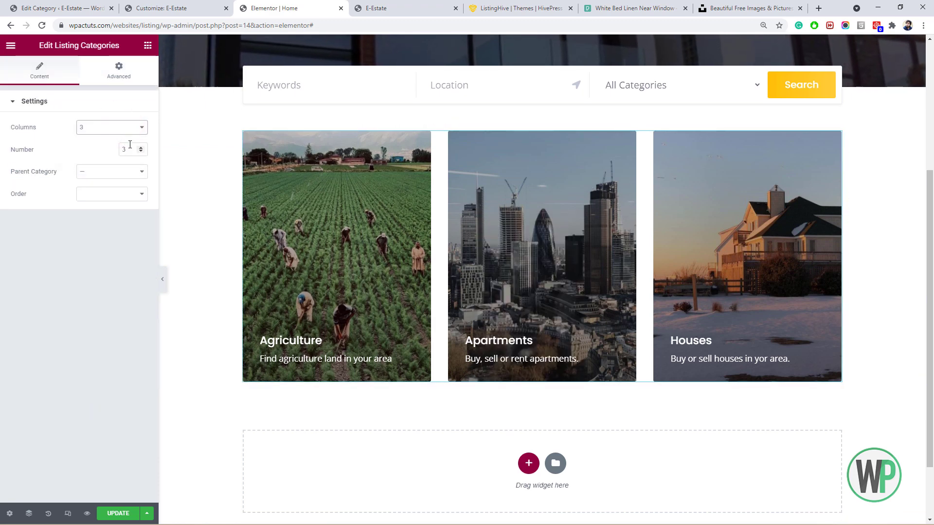
pyautogui.moveTo(130, 145); pyautogui.dragTo(121, 145)
pyautogui.write('6')
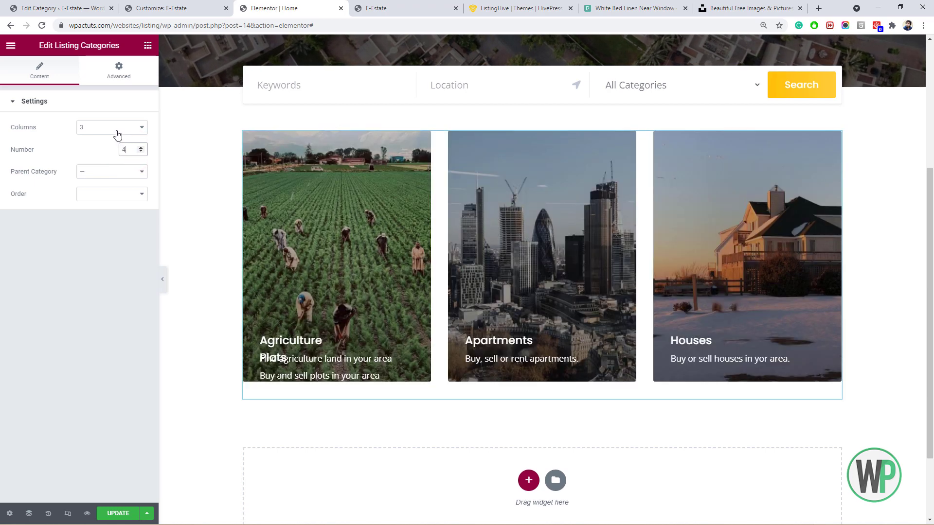
pyautogui.click(113, 132)
pyautogui.click(114, 155)
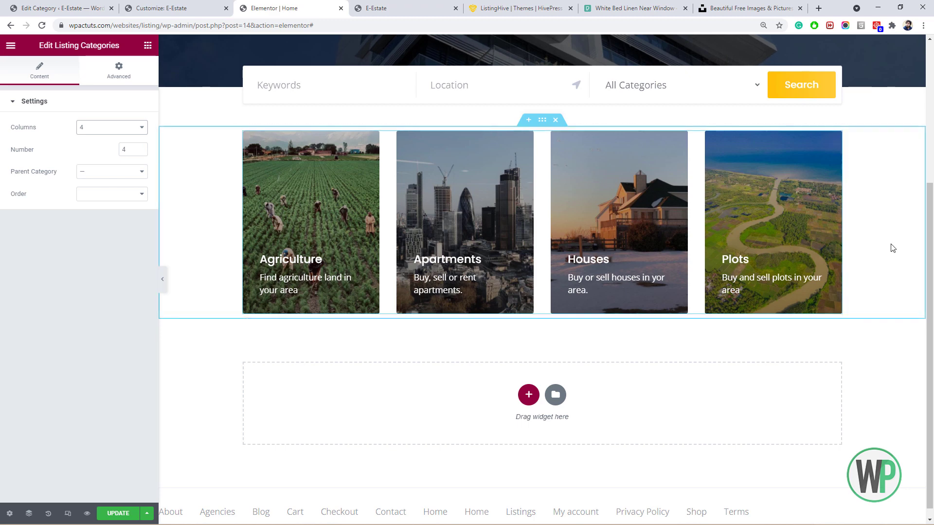
pyautogui.scroll(1, 892, 248)
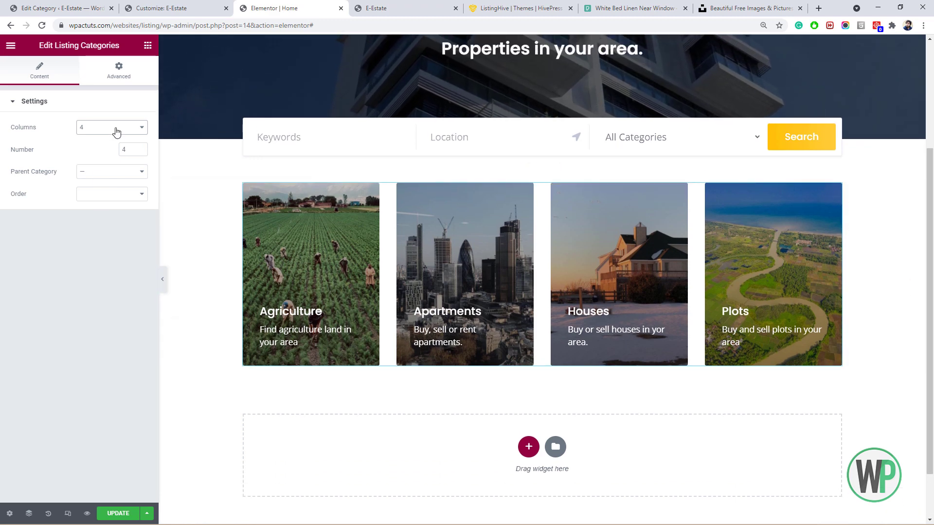
pyautogui.click(116, 131)
pyautogui.click(110, 152)
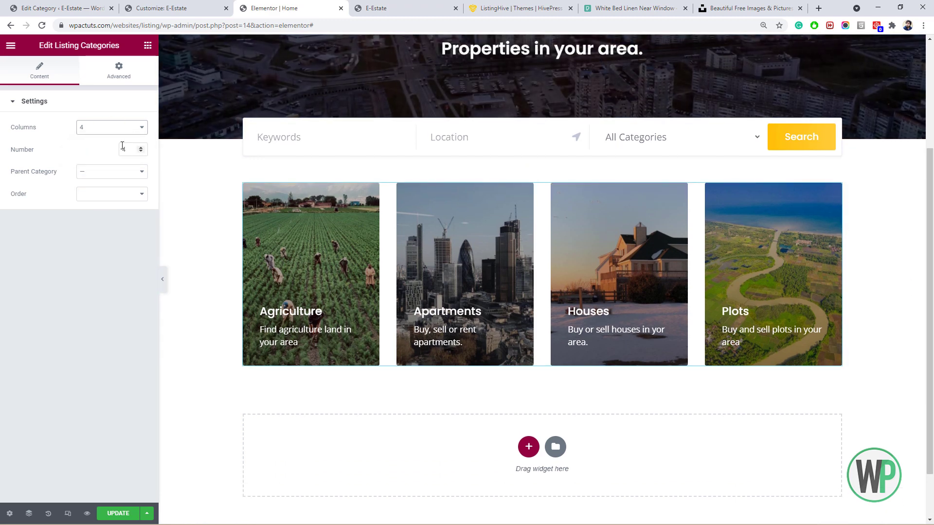
pyautogui.click(112, 129)
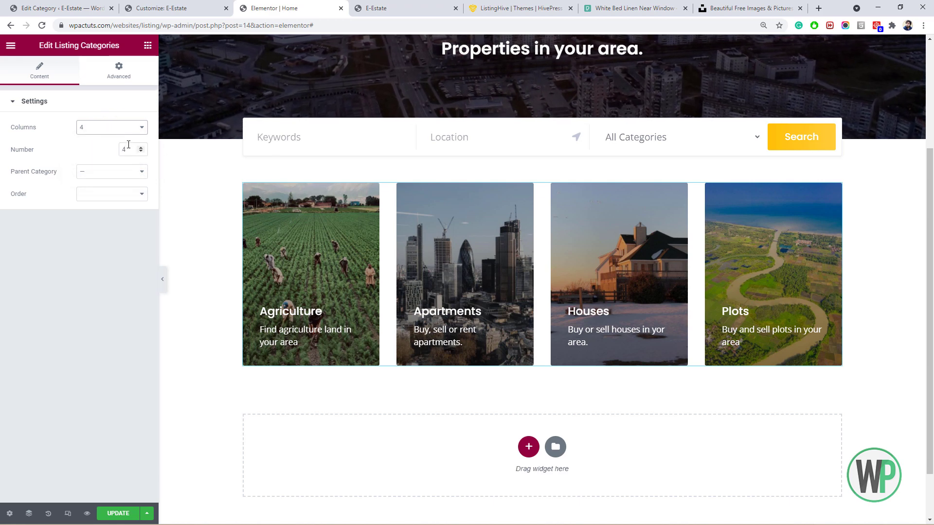
pyautogui.click(133, 128)
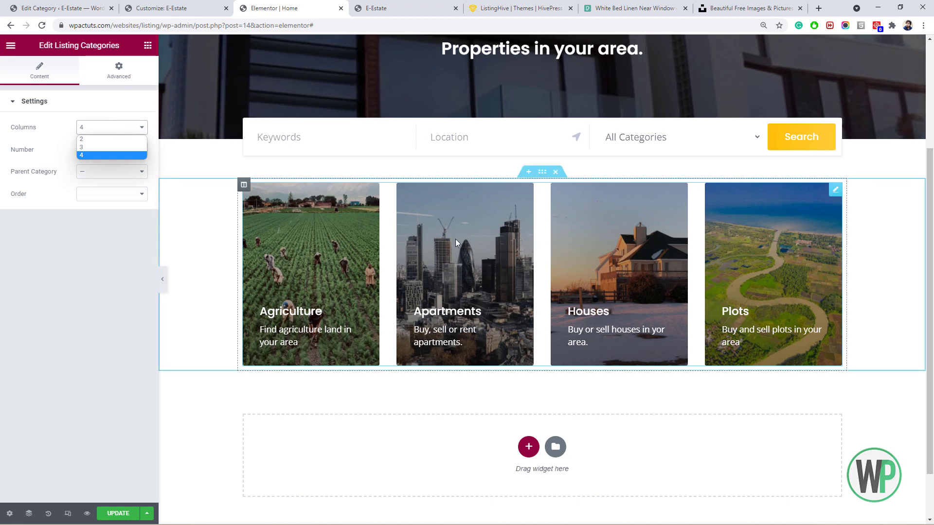
pyautogui.click(123, 255)
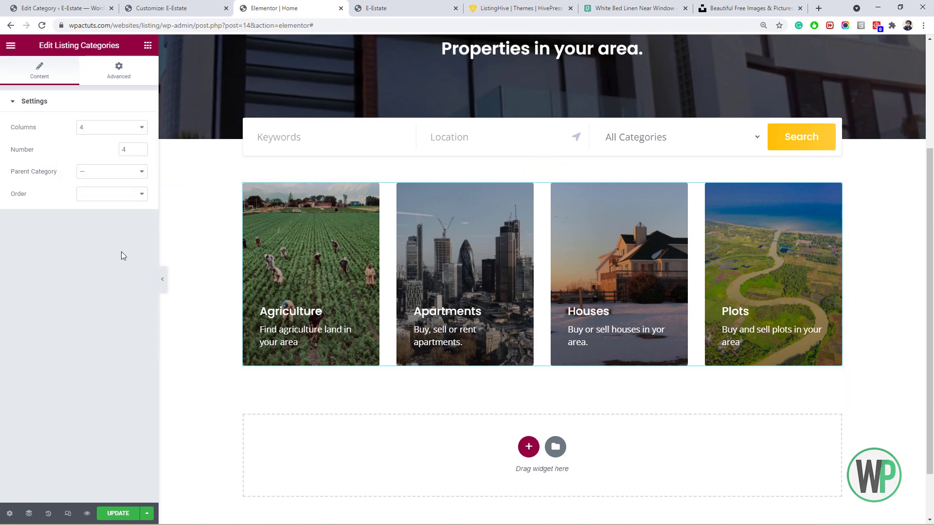
# Leave the categories without a parent filter and keep the default category order.
pyautogui.click(119, 180)
pyautogui.click(119, 180)
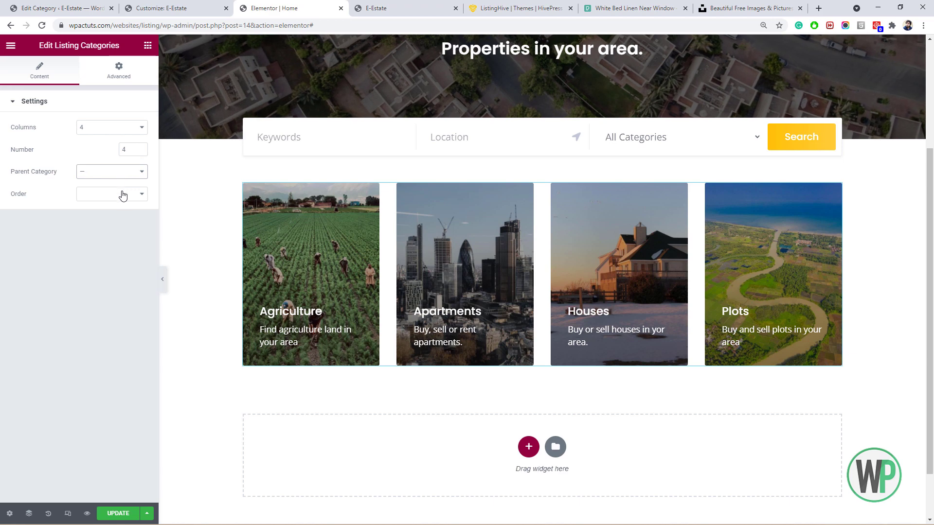
pyautogui.click(123, 198)
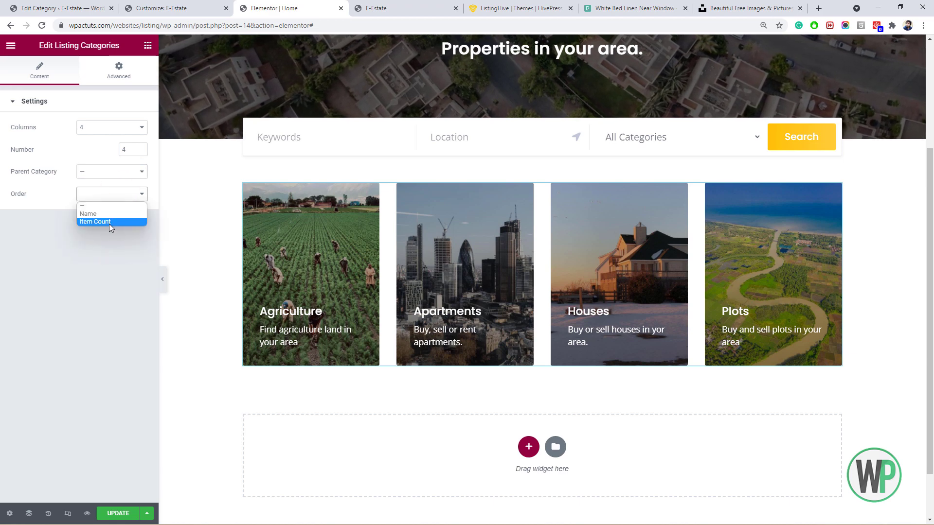
pyautogui.click(108, 222)
pyautogui.click(119, 195)
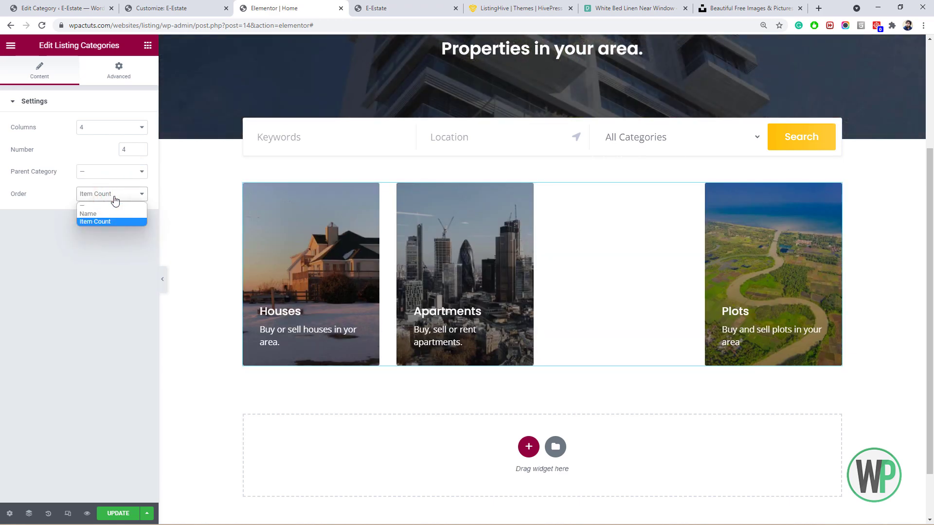
pyautogui.click(118, 206)
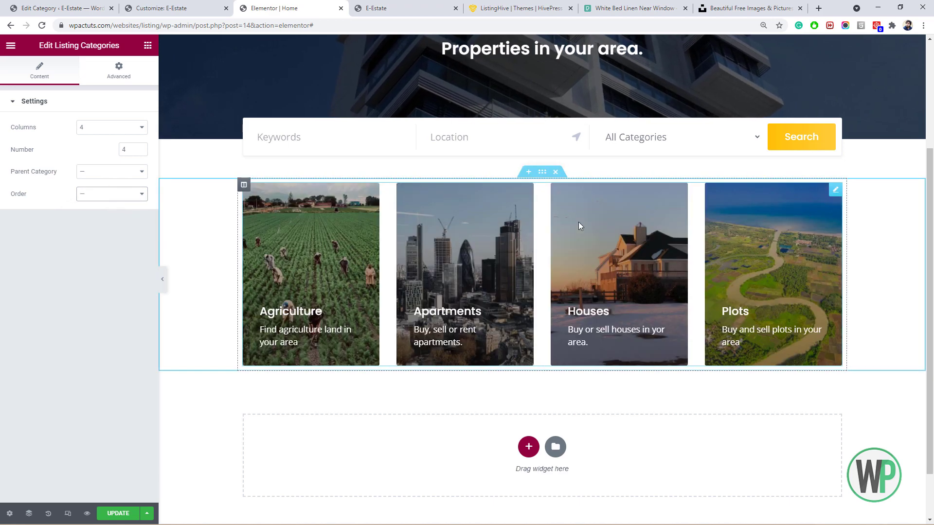
pyautogui.moveTo(930, 292)
pyautogui.mouseDown()
pyautogui.moveTo(929, 306)
pyautogui.moveTo(929, 245)
pyautogui.moveTo(929, 278)
pyautogui.mouseUp()
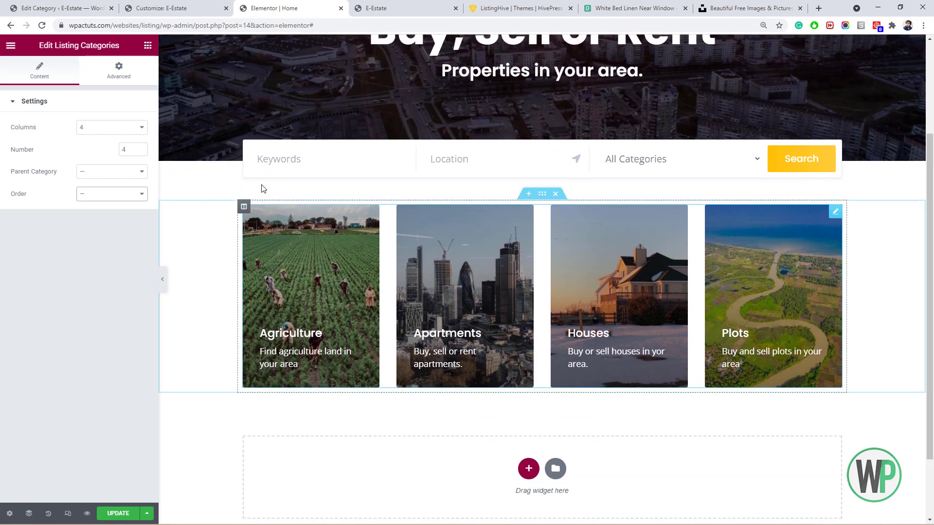
# Add a Heading widget above the category cards reading 'Briwwse Properties by Category'.
pyautogui.click(148, 45)
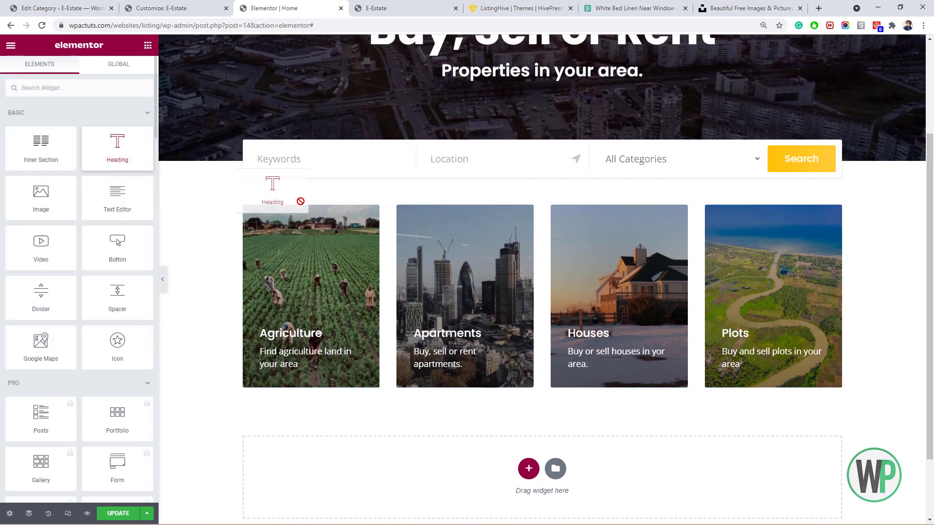
pyautogui.moveTo(300, 201); pyautogui.dragTo(331, 204)
pyautogui.moveTo(94, 173); pyautogui.dragTo(5, 162)
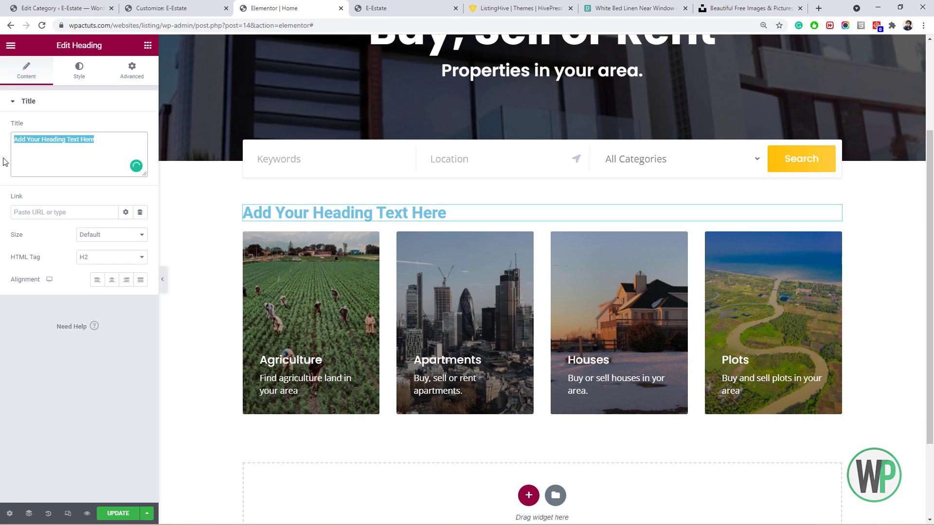
pyautogui.write('Briw')
pyautogui.write('wse Properties by Category')
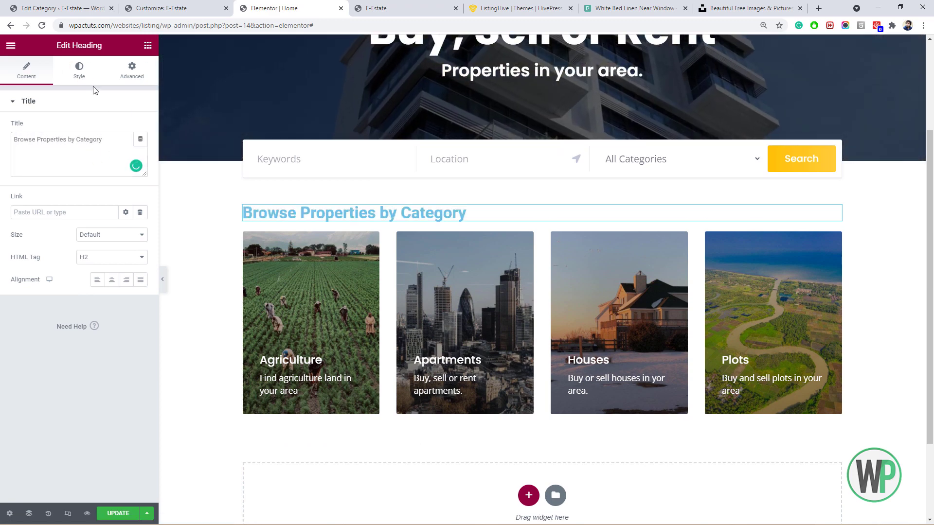
# Set the heading's text colour to dark grey.
pyautogui.click(79, 71)
pyautogui.click(140, 127)
pyautogui.click(18, 240)
pyautogui.click(26, 70)
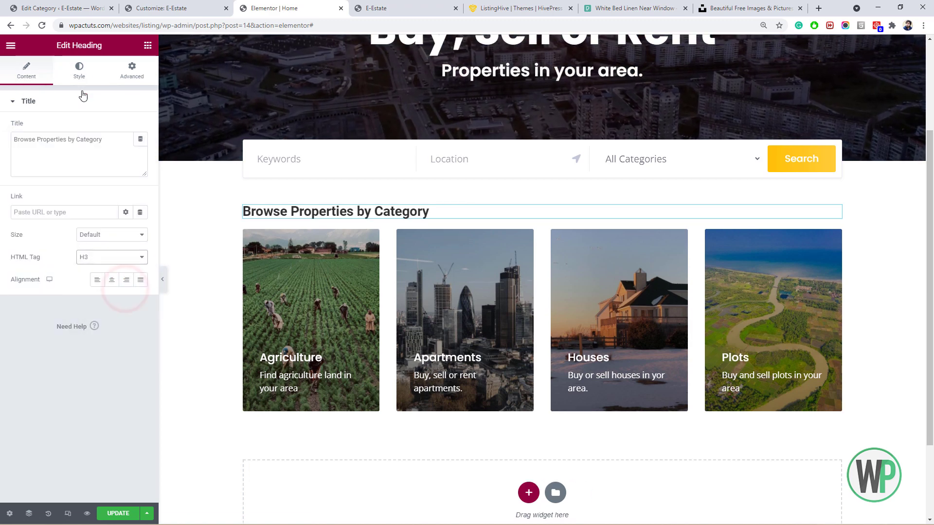
# Set the heading typography to Poppins, bold, 2.2 rem.
pyautogui.click(79, 70)
pyautogui.click(140, 149)
pyautogui.click(107, 200)
pyautogui.write('pop')
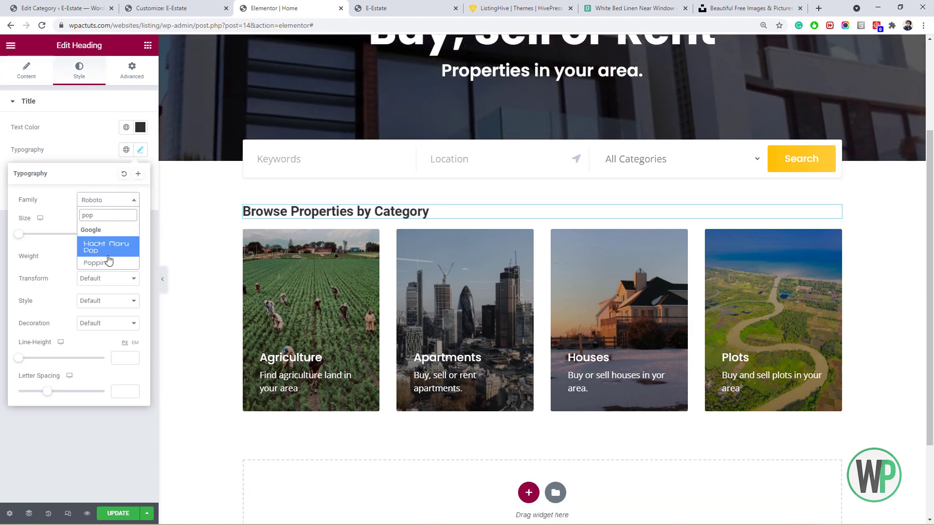
pyautogui.click(100, 256)
pyautogui.click(123, 219)
pyautogui.click(123, 233)
pyautogui.write('2')
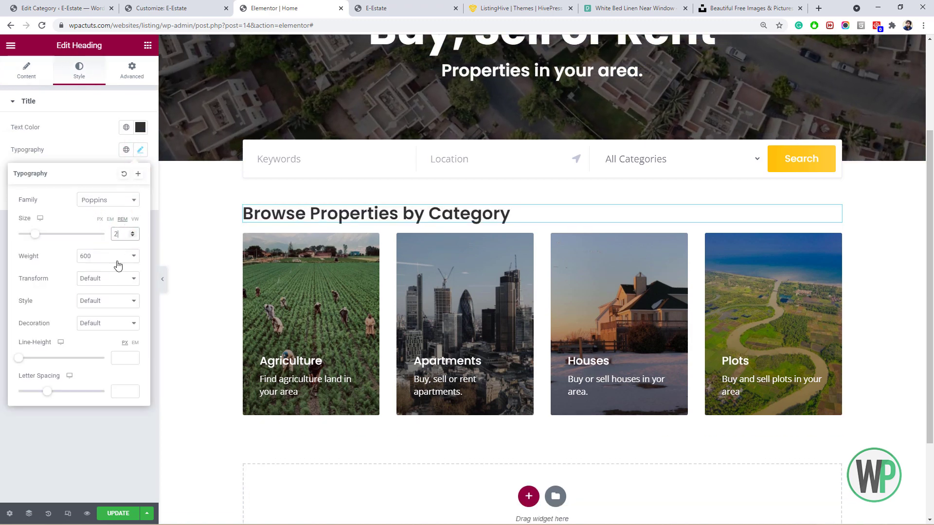
pyautogui.click(117, 257)
pyautogui.click(121, 360)
pyautogui.click(126, 234)
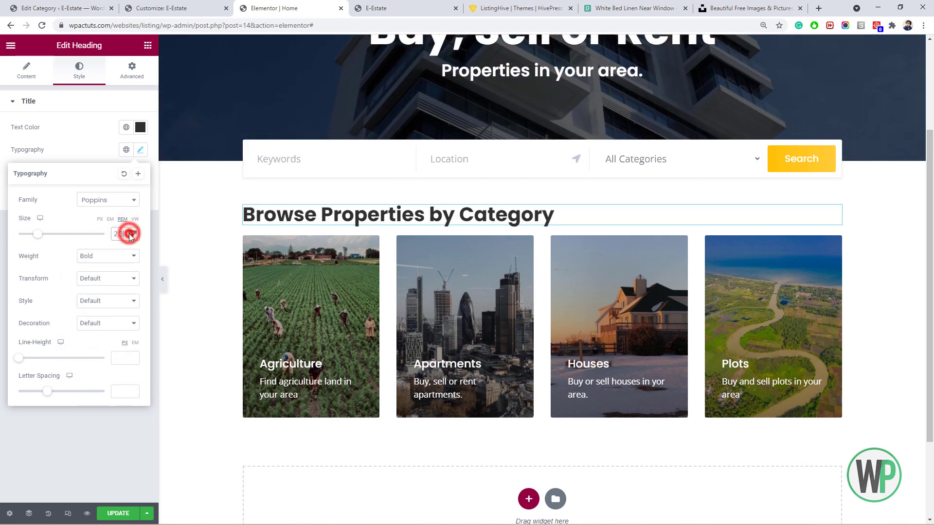
pyautogui.write('2.2')
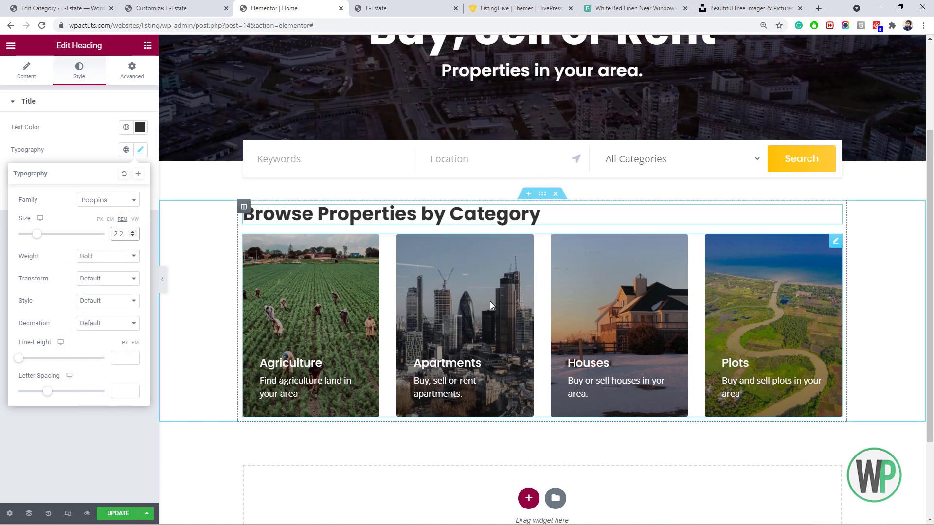
# Review the heading's Advanced positioning options.
pyautogui.click(132, 71)
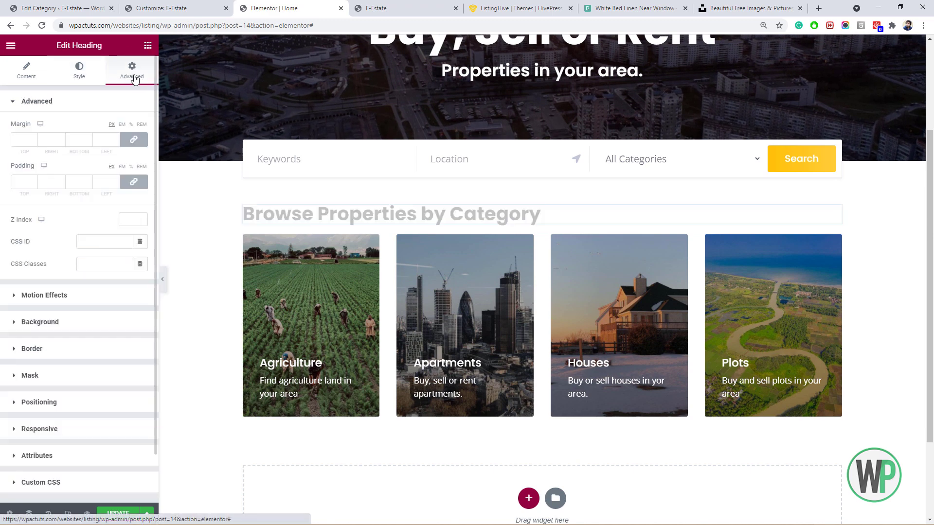
pyautogui.click(84, 402)
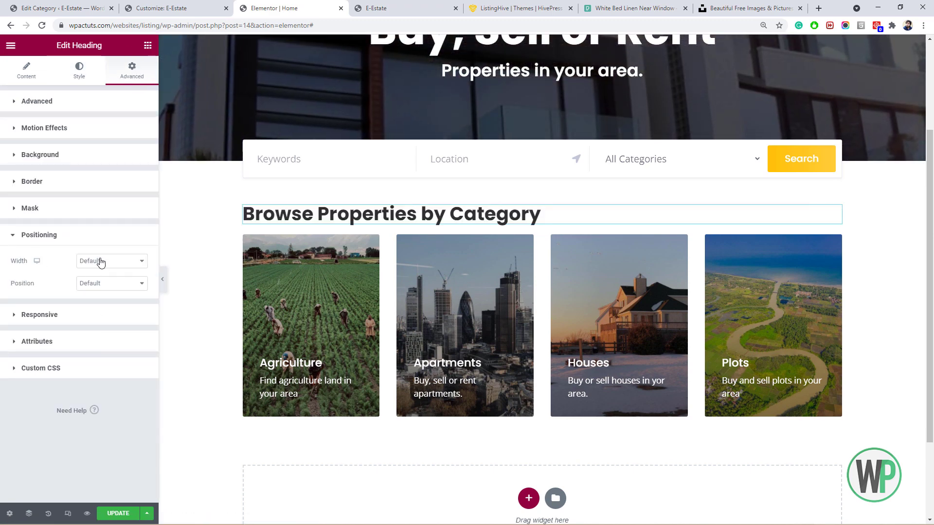
pyautogui.click(148, 46)
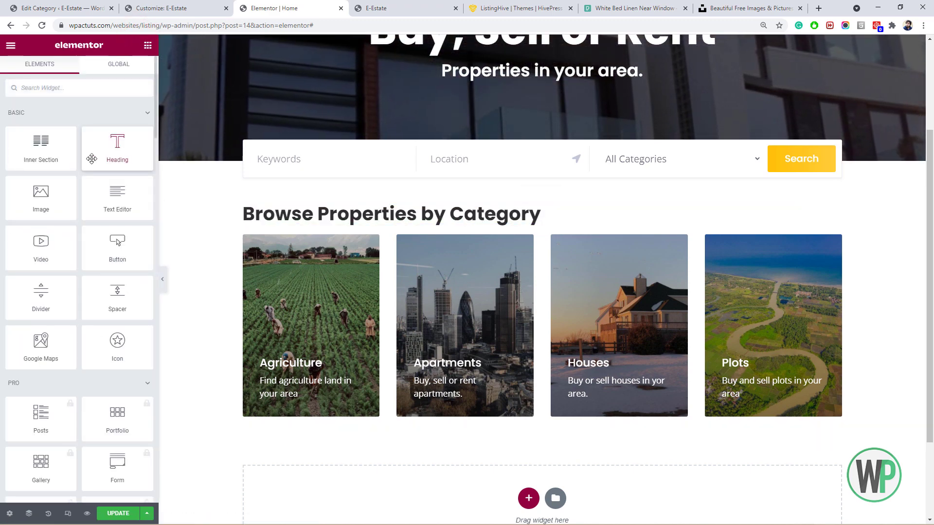
# Wrap the heading in a single-column Inner Section with a 20 px bottom margin.
pyautogui.moveTo(397, 212); pyautogui.dragTo(396, 205)
pyautogui.moveTo(833, 239); pyautogui.dragTo(523, 223)
pyautogui.rightClick(550, 216)
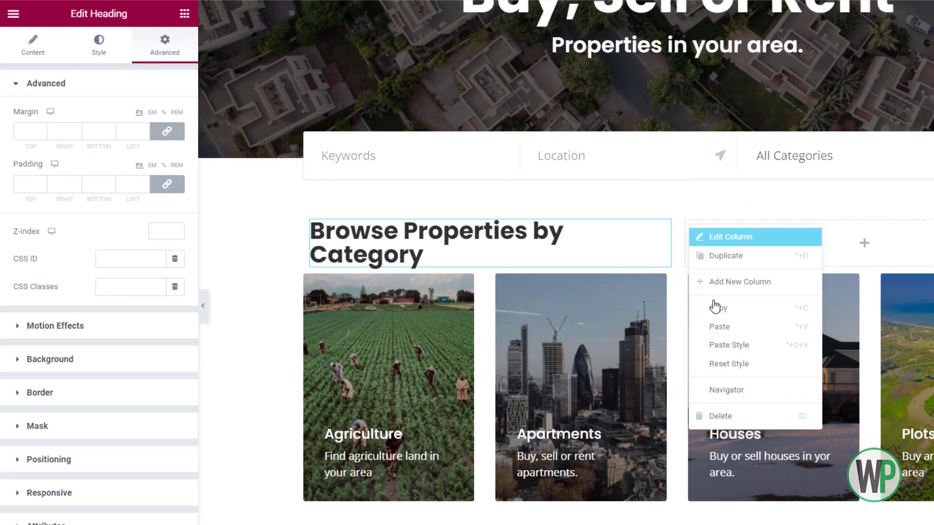
pyautogui.click(586, 366)
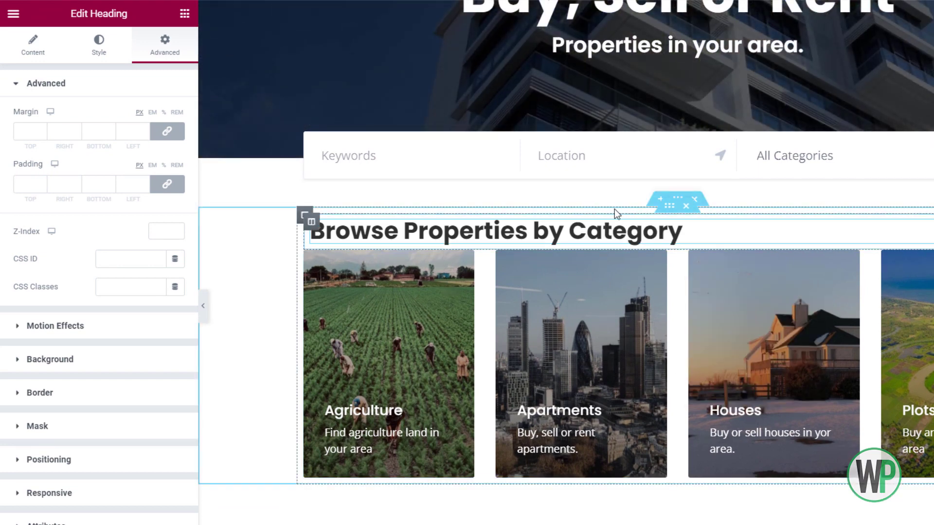
pyautogui.rightClick(675, 217)
pyautogui.click(701, 222)
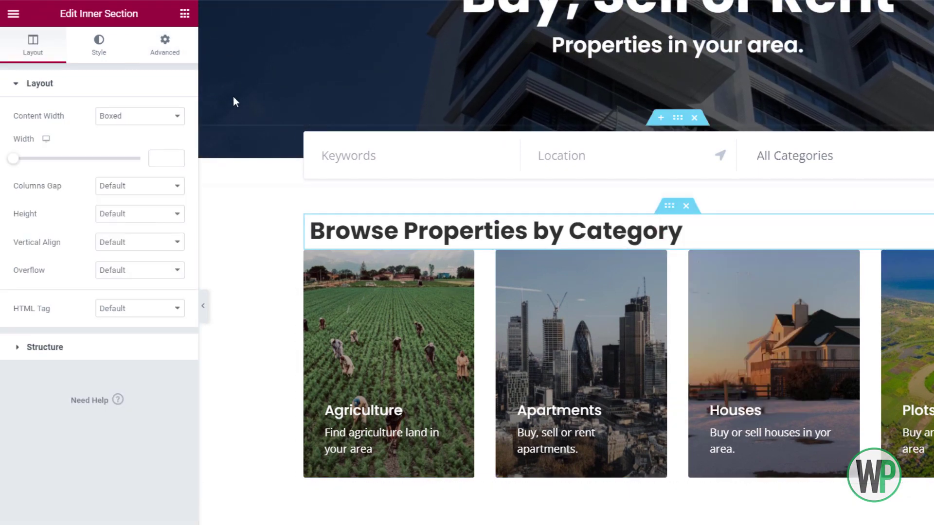
pyautogui.click(161, 48)
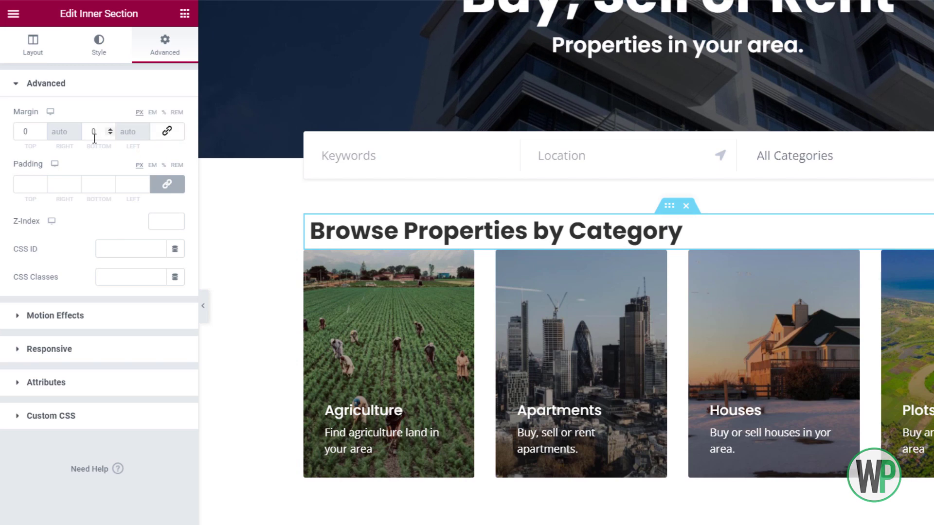
pyautogui.write('2')
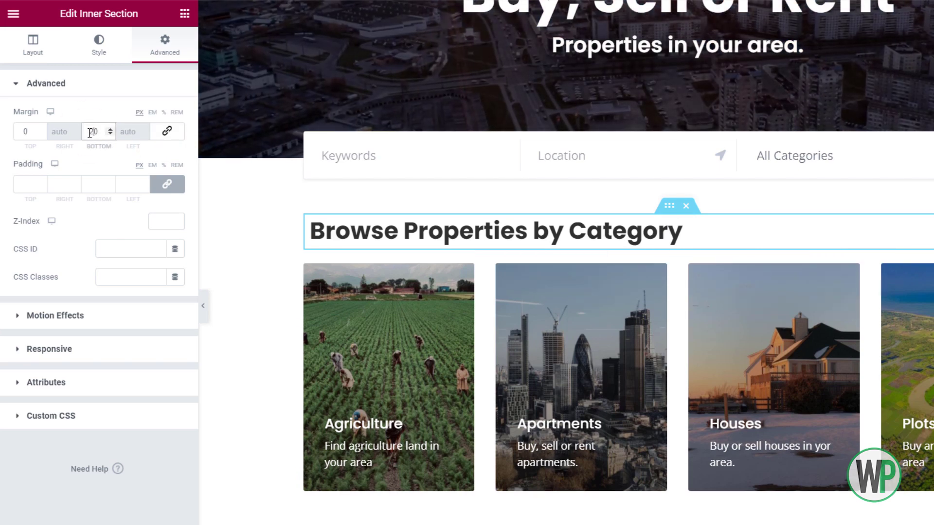
# Make the heading width Inline with 10 px bottom padding and a solid 5 px bottom border.
pyautogui.rightClick(392, 230)
pyautogui.click(419, 241)
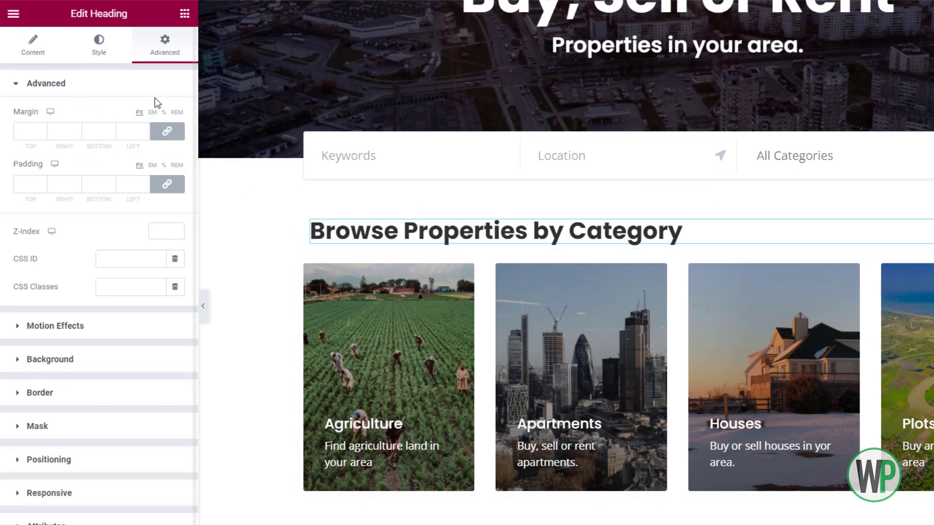
pyautogui.click(111, 460)
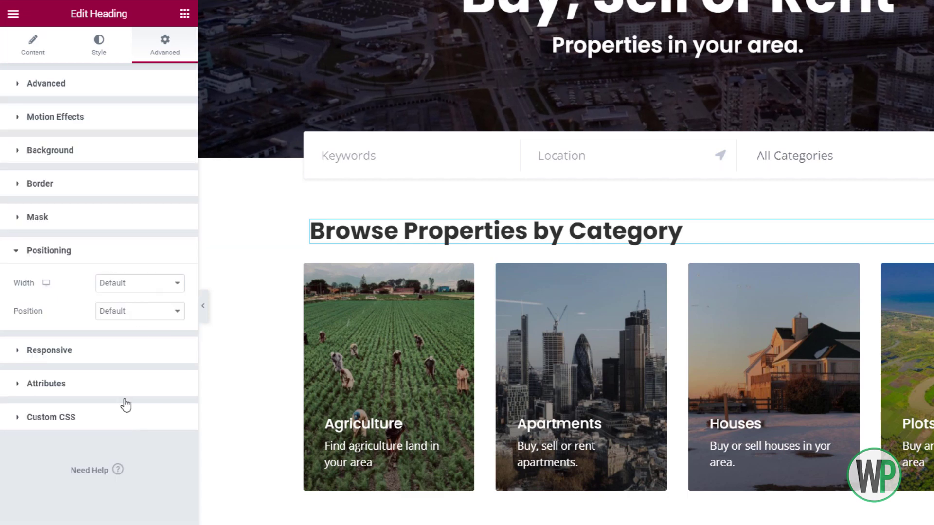
pyautogui.click(134, 287)
pyautogui.click(138, 318)
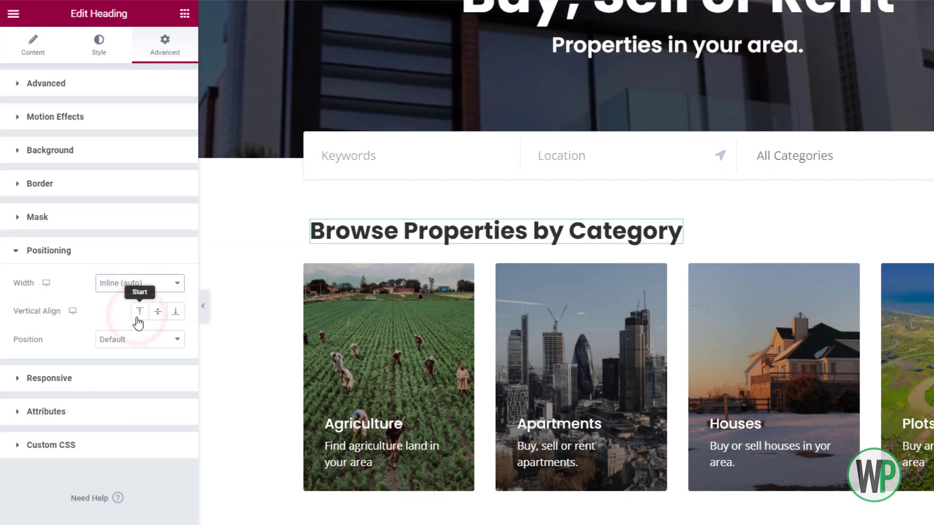
pyautogui.click(111, 92)
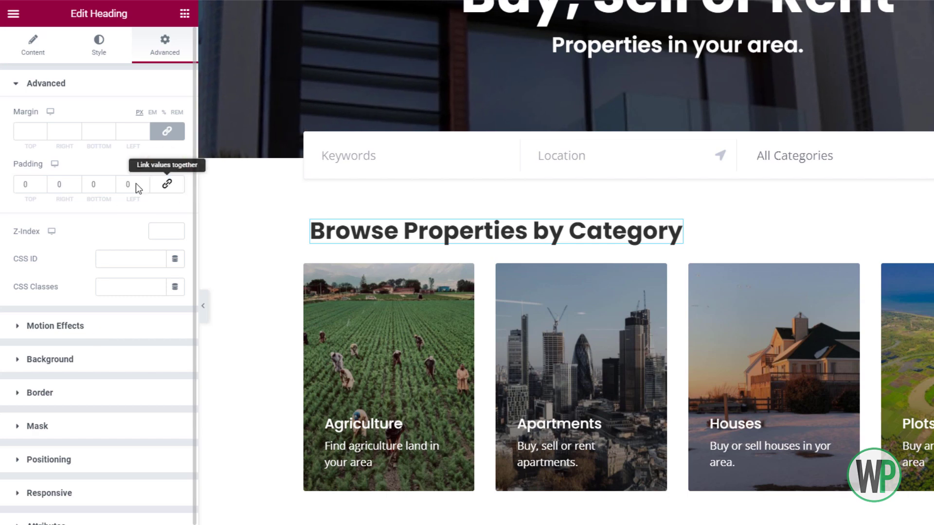
pyautogui.click(88, 184)
pyautogui.write('1')
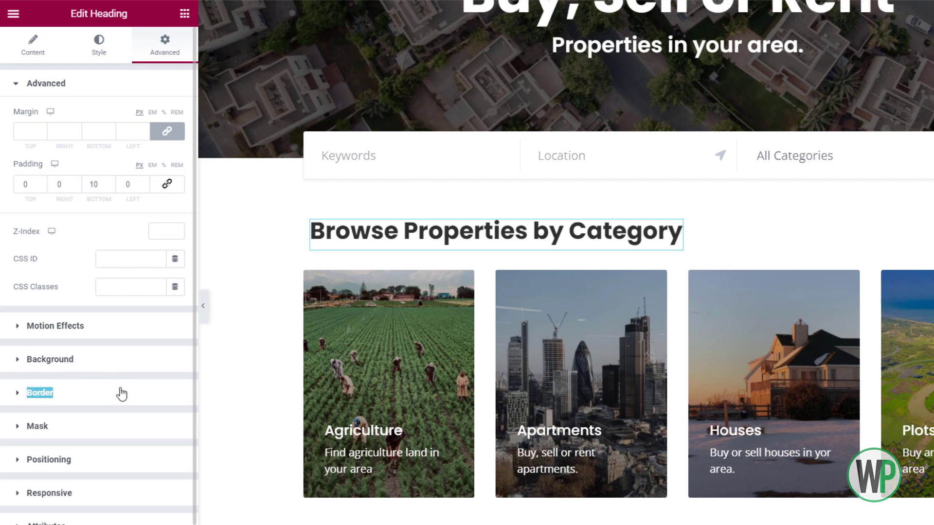
pyautogui.click(122, 394)
pyautogui.click(129, 239)
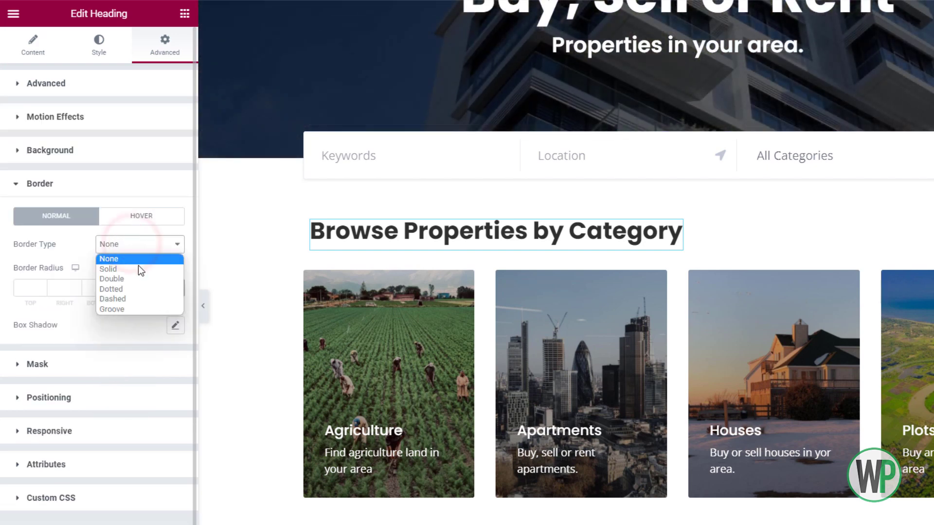
pyautogui.click(138, 267)
pyautogui.click(97, 288)
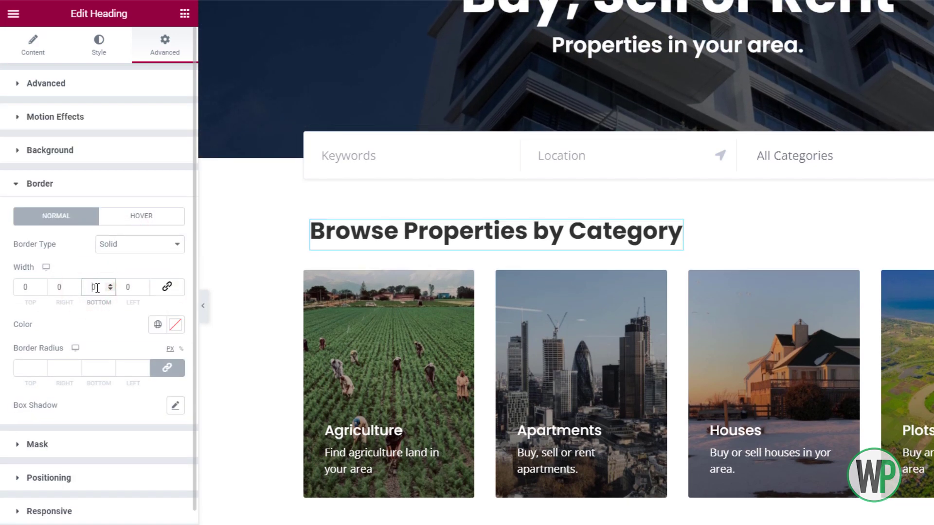
pyautogui.write('5')
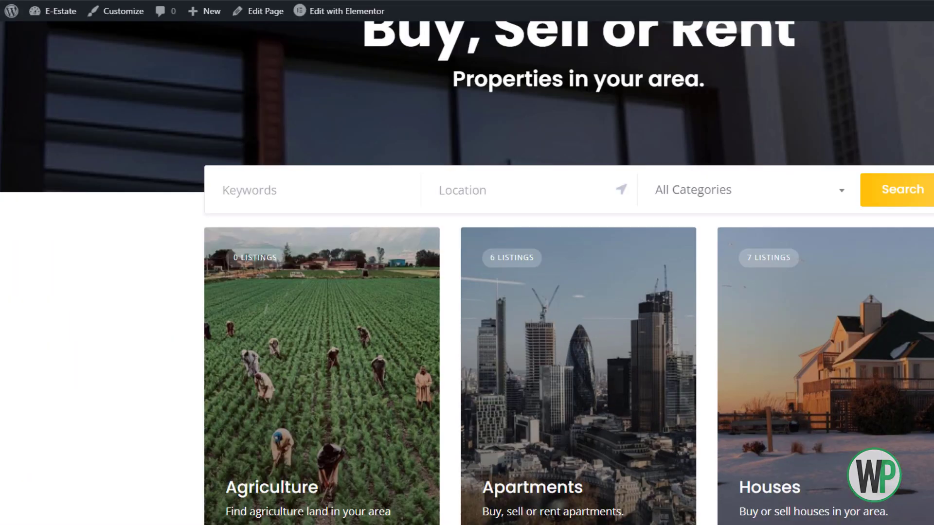
# Inspect the live Search button in DevTools and pick out its #ffc107 colour value.
pyautogui.rightClick(916, 183)
pyautogui.click(926, 407)
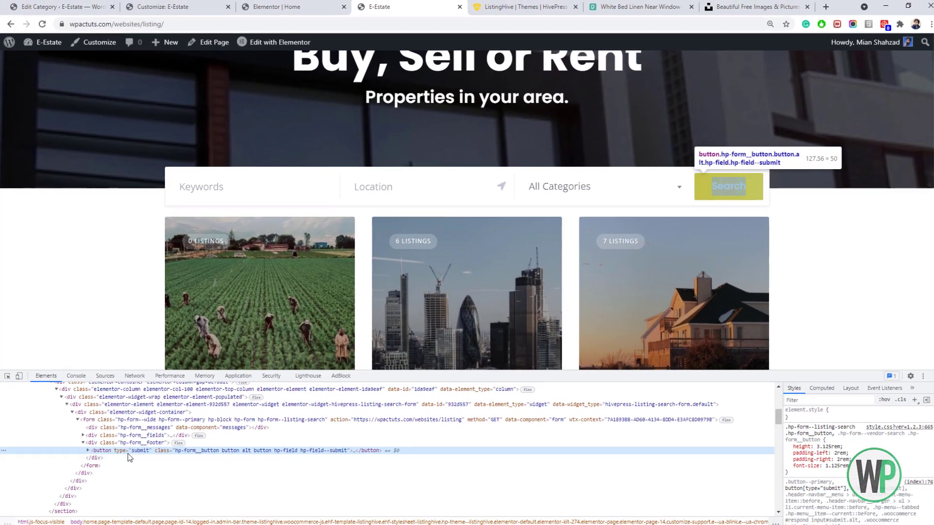
pyautogui.scroll(-5, 930, 408)
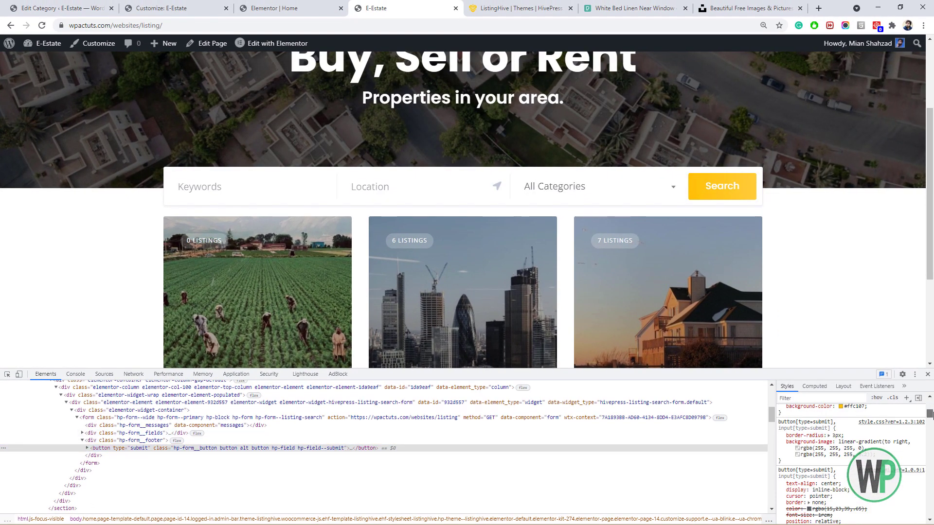
pyautogui.click(848, 443)
pyautogui.hotkey('ctrl', 'c')
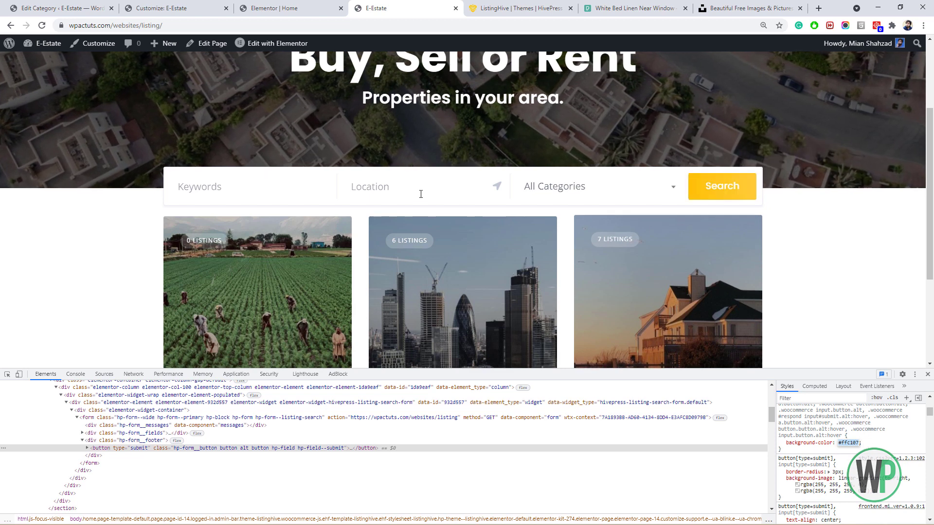
pyautogui.click(194, 9)
# Make the Browse Properties by Category heading's underline yellow #ffc107.
pyautogui.click(240, 7)
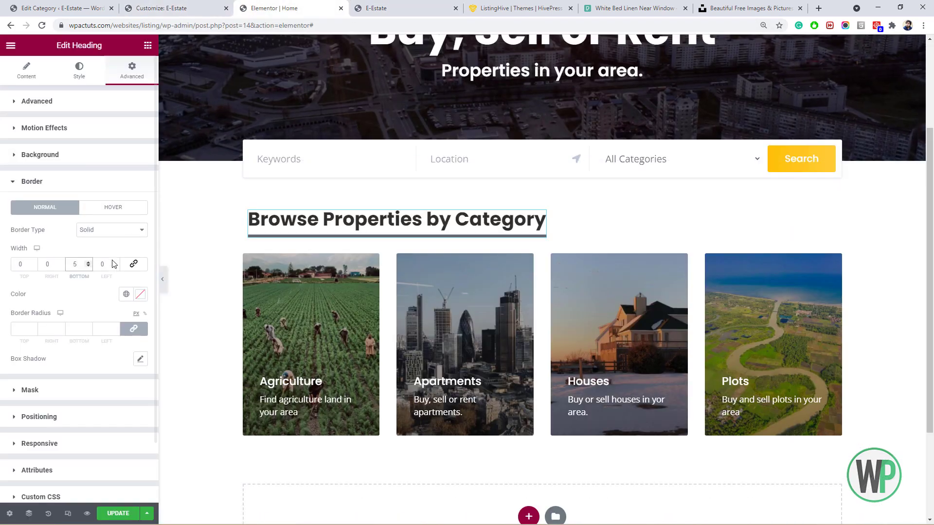
pyautogui.click(141, 300)
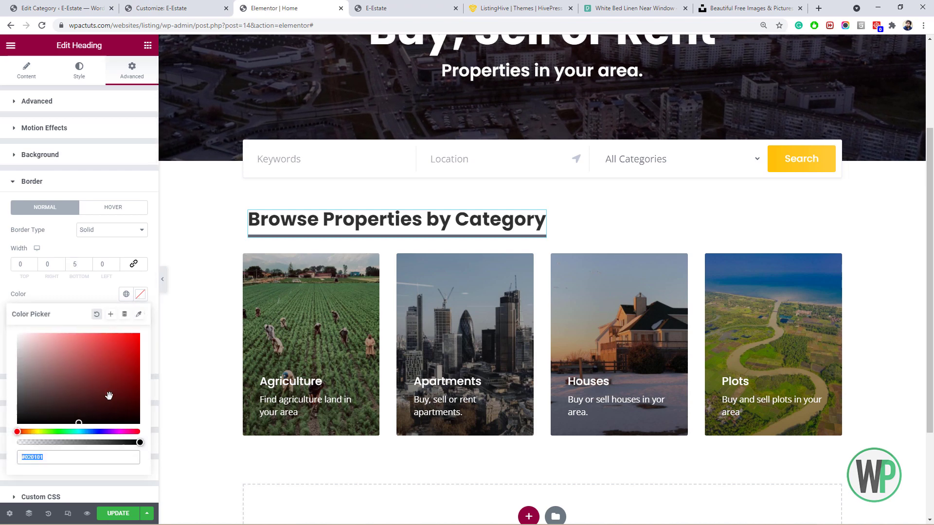
pyautogui.hotkey('ctrl', 'v')
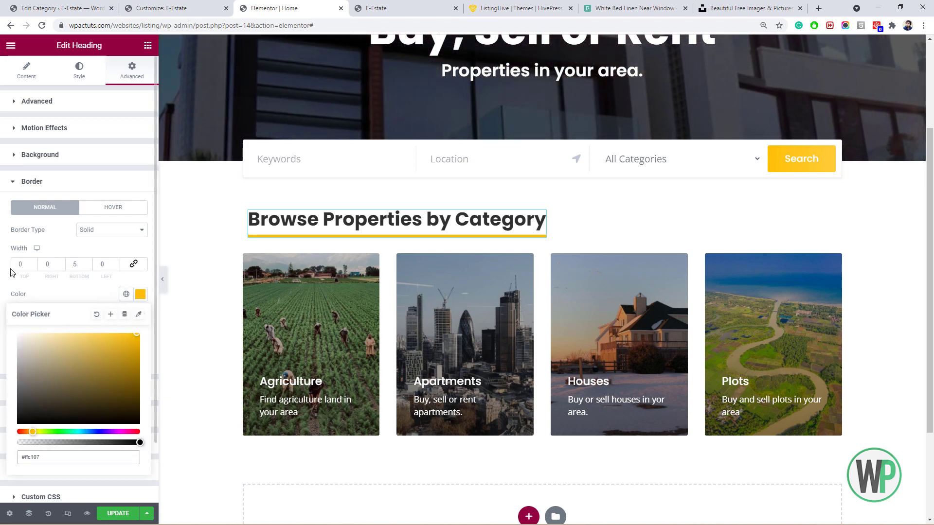
pyautogui.click(3, 248)
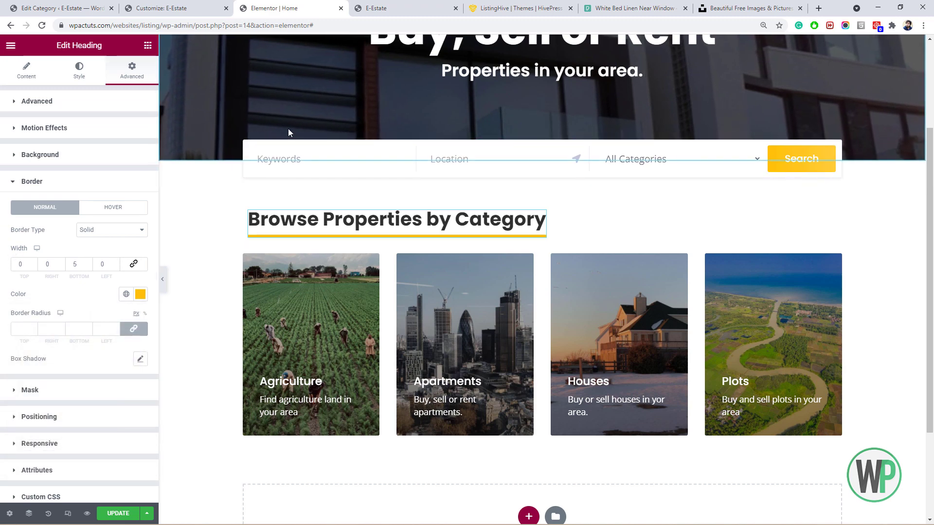
# Set the heading's bottom padding to 8.
pyautogui.click(98, 101)
pyautogui.click(88, 184)
pyautogui.click(88, 183)
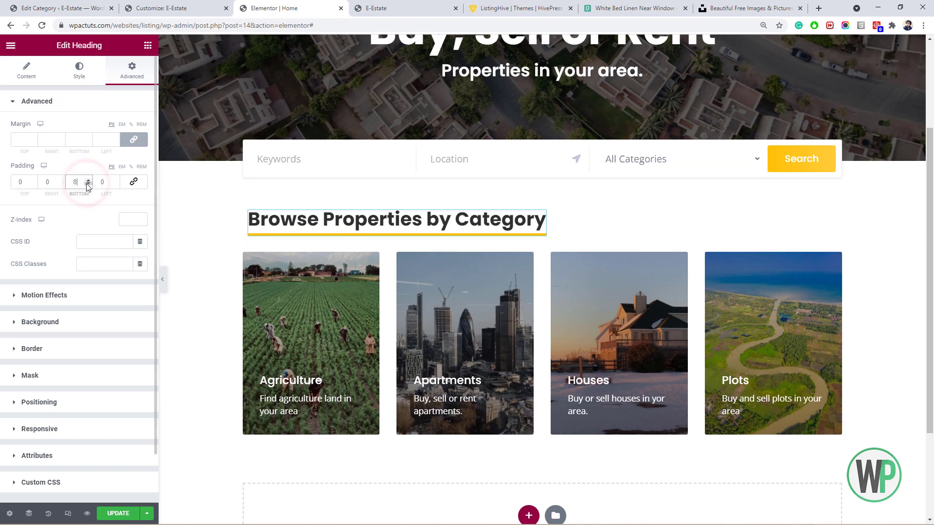
pyautogui.click(88, 184)
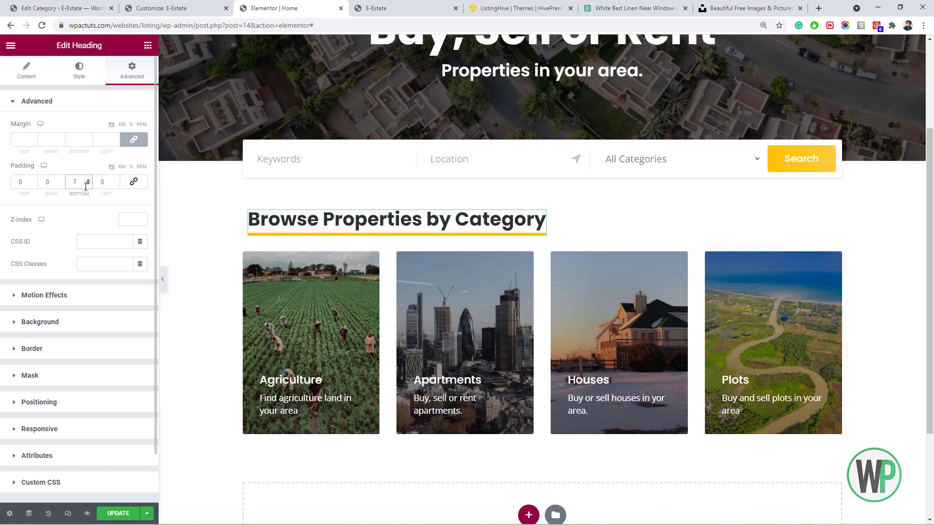
pyautogui.click(86, 181)
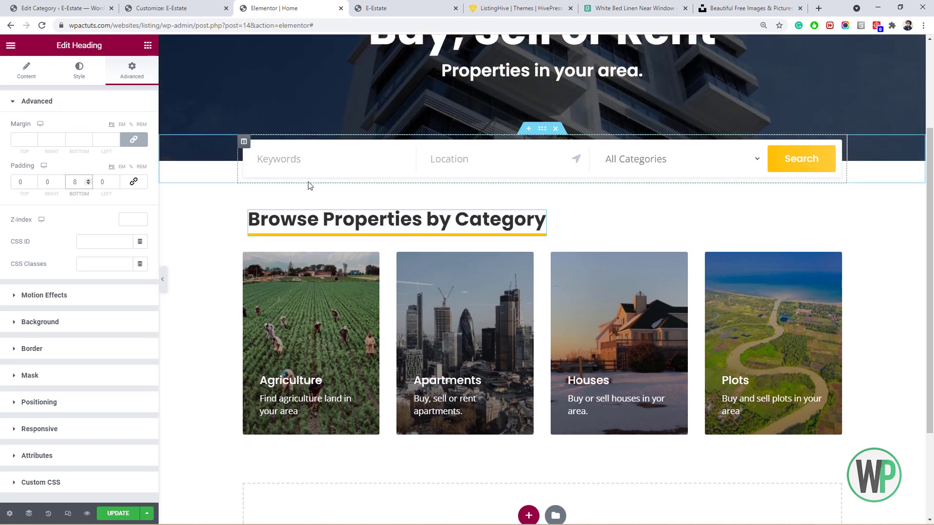
# Try Dotted and Dashed border types on the underline, then set it back to Solid.
pyautogui.click(86, 360)
pyautogui.click(109, 234)
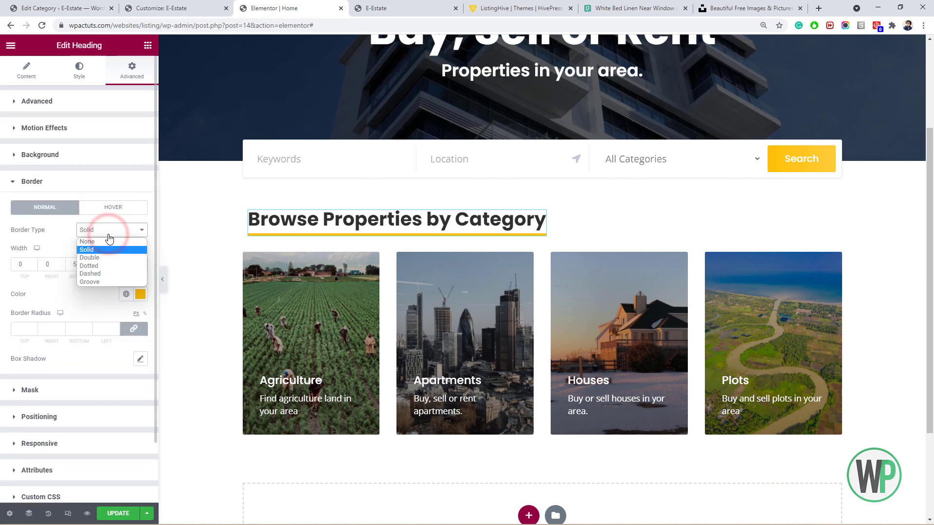
pyautogui.click(110, 266)
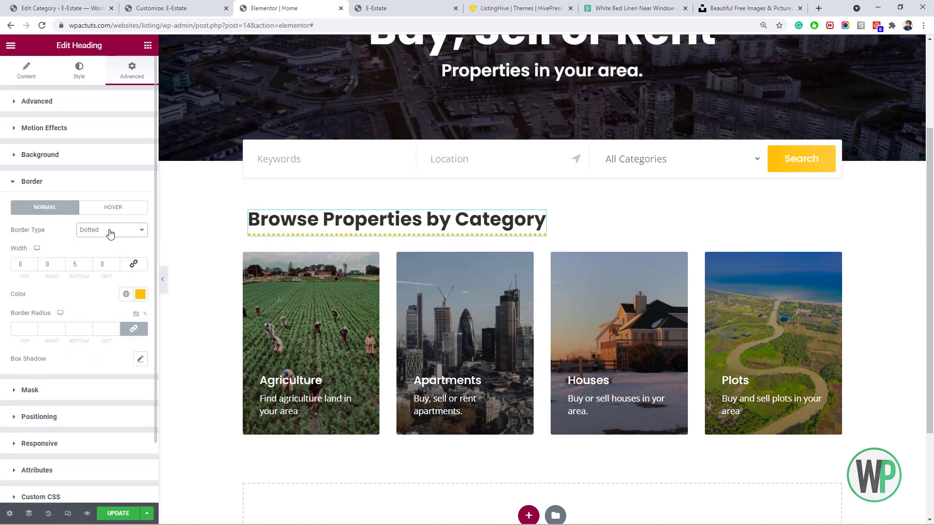
pyautogui.click(110, 231)
pyautogui.click(112, 272)
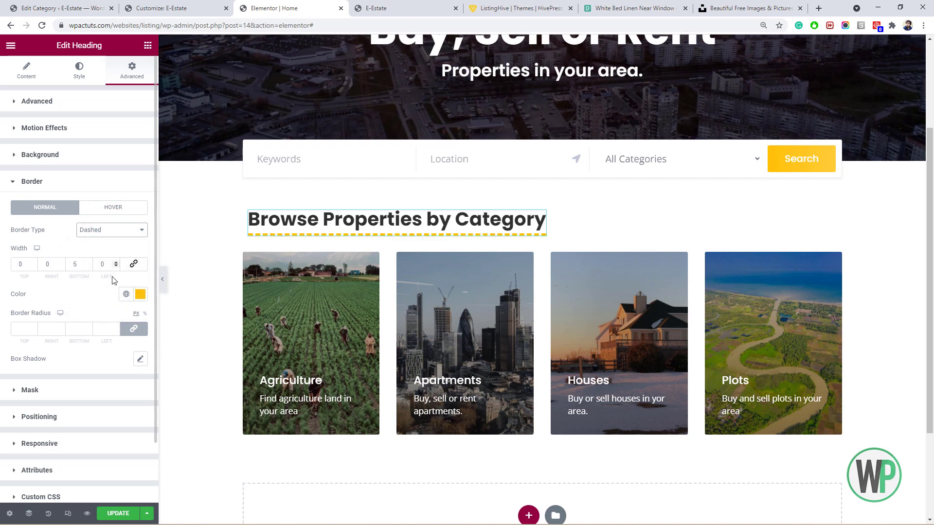
pyautogui.click(115, 231)
pyautogui.click(111, 252)
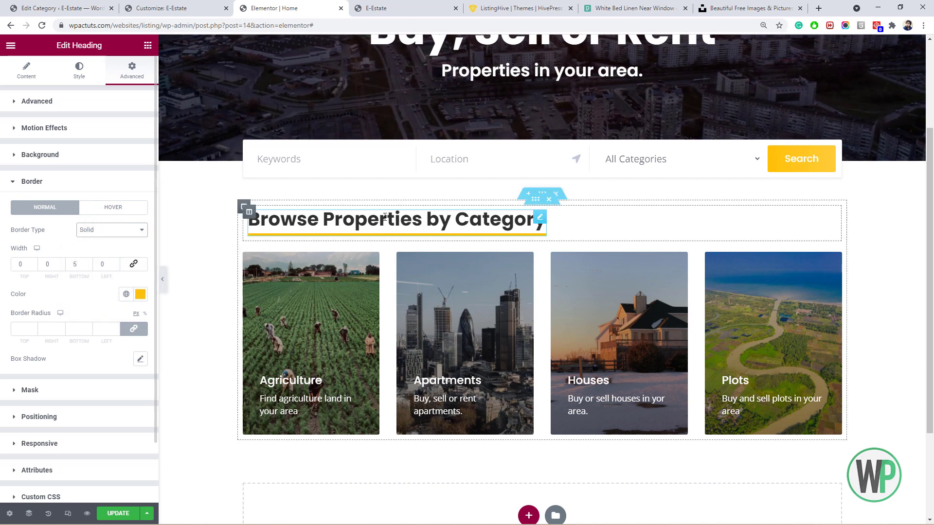
pyautogui.scroll(-3, 930, 323)
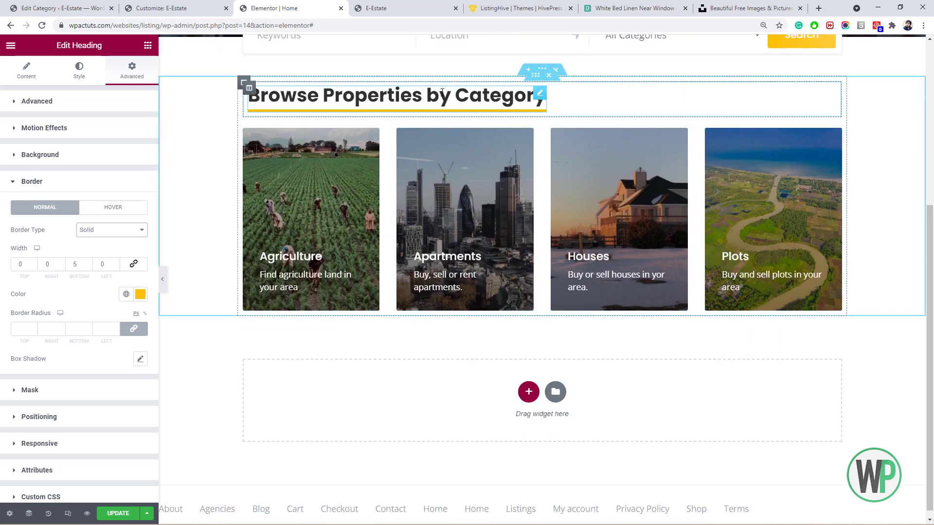
# Set the heading's inner section Columns Gap to No Gap and bring up new-section structure choices.
pyautogui.rightClick(534, 83)
pyautogui.click(538, 95)
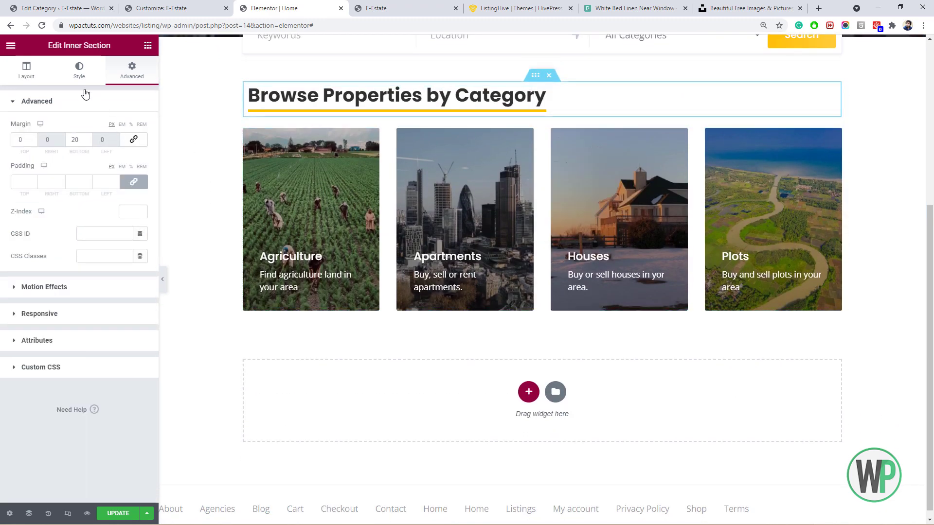
pyautogui.click(30, 74)
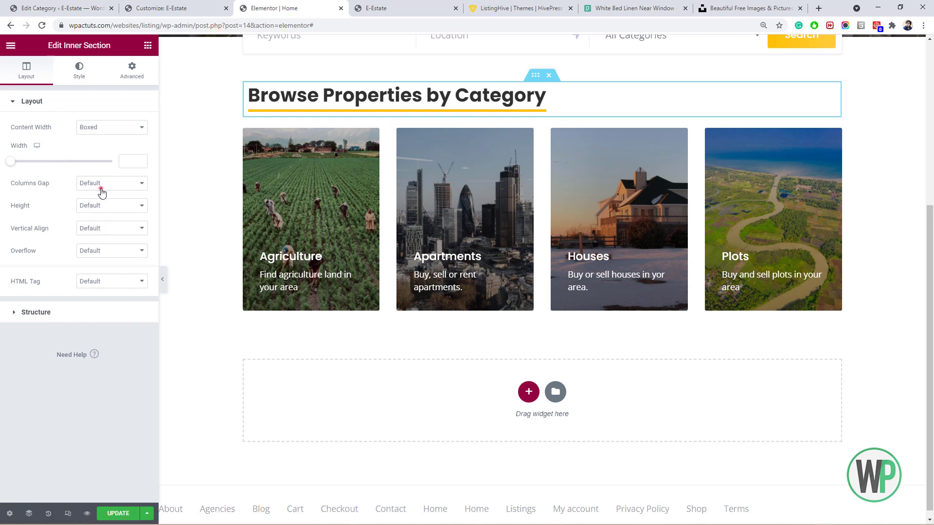
pyautogui.click(102, 184)
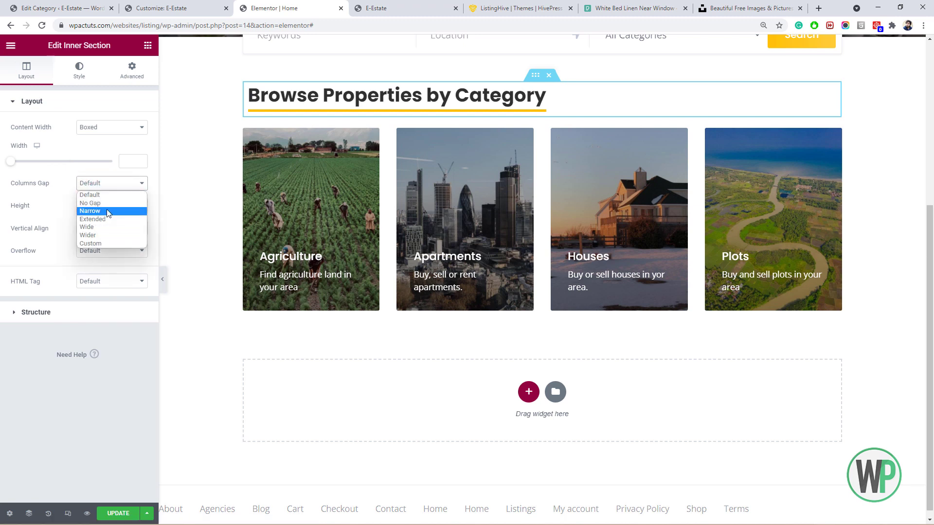
pyautogui.click(90, 203)
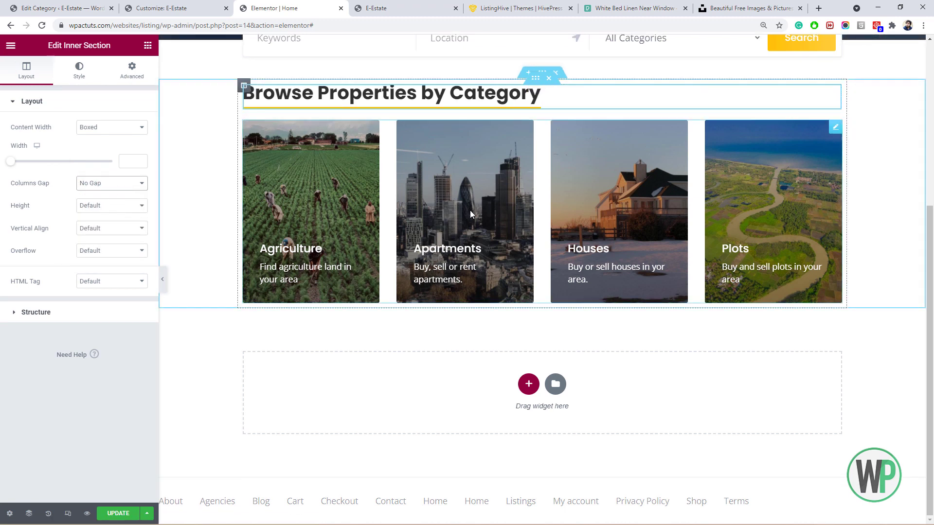
pyautogui.scroll(1, 573, 211)
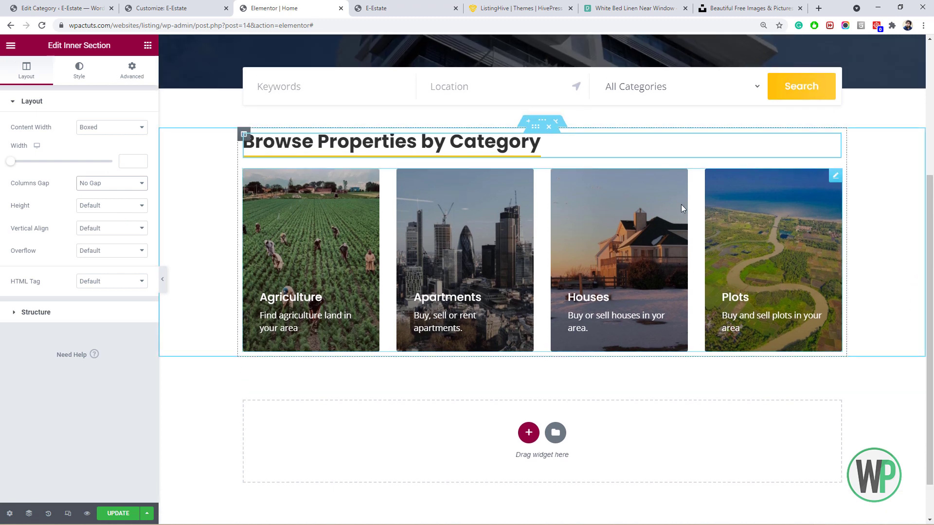
pyautogui.scroll(-1, 682, 208)
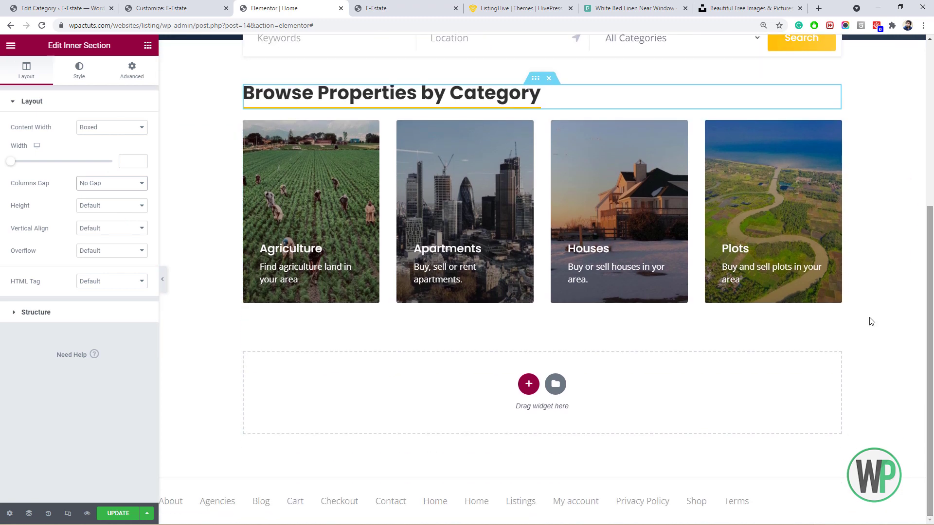
pyautogui.click(519, 385)
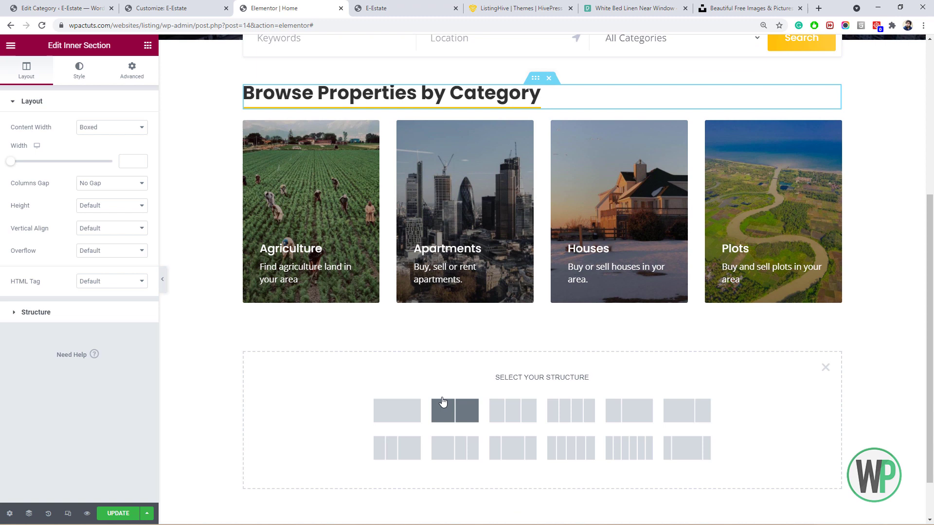
# Add a one-column section below the cards and move a duplicate of the heading section into it.
pyautogui.click(417, 412)
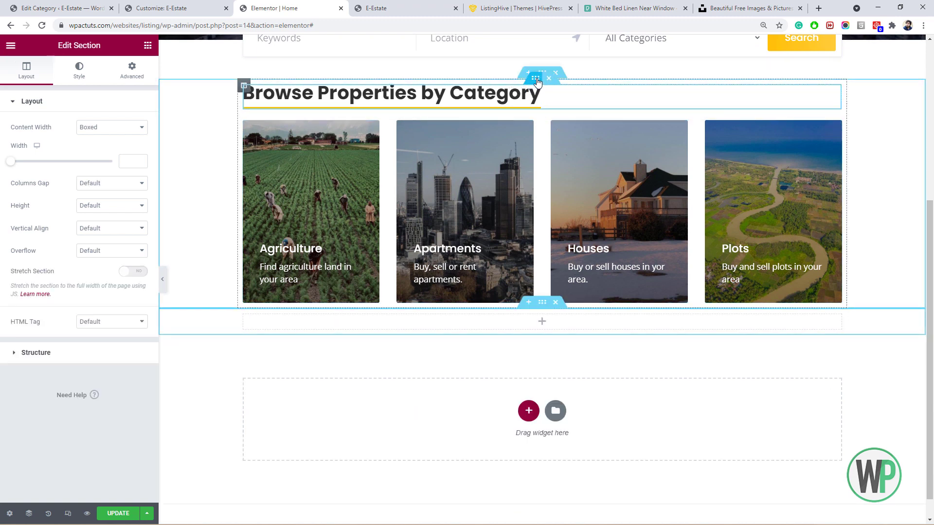
pyautogui.rightClick(538, 81)
pyautogui.click(556, 102)
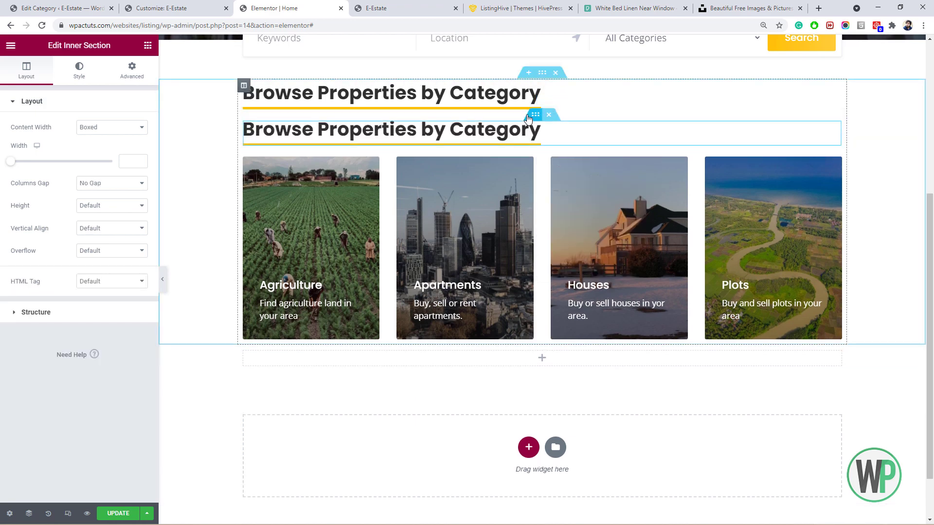
pyautogui.moveTo(546, 127); pyautogui.dragTo(539, 339)
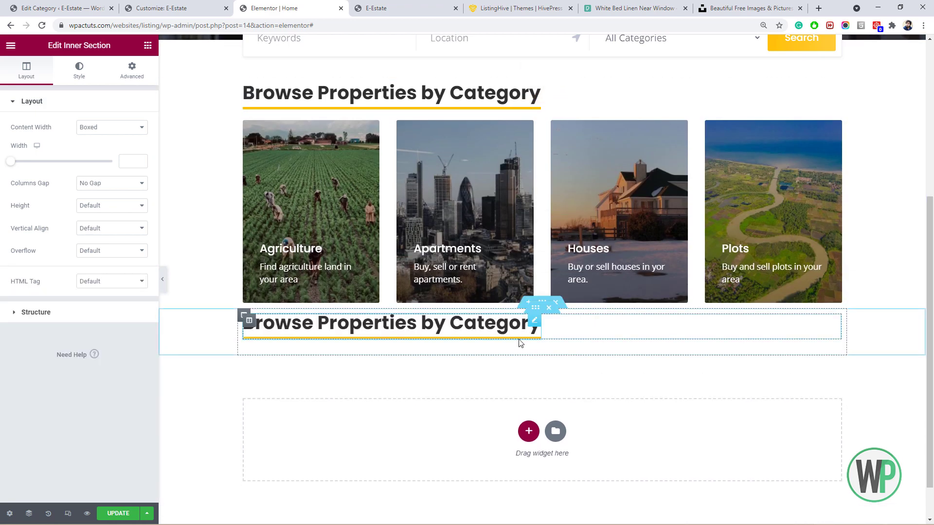
# Unlink the new section's margins and give it a top margin of 50.
pyautogui.rightClick(542, 303)
pyautogui.click(559, 308)
pyautogui.click(131, 70)
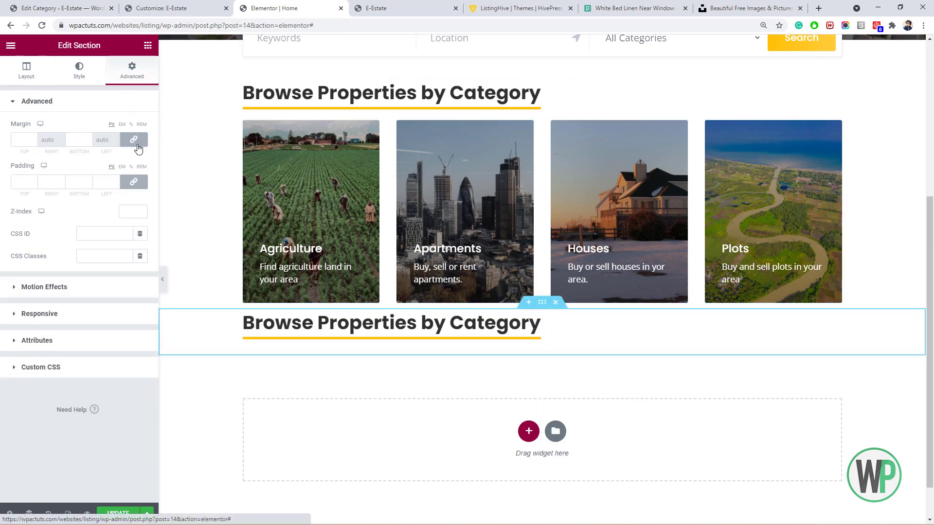
pyautogui.click(134, 140)
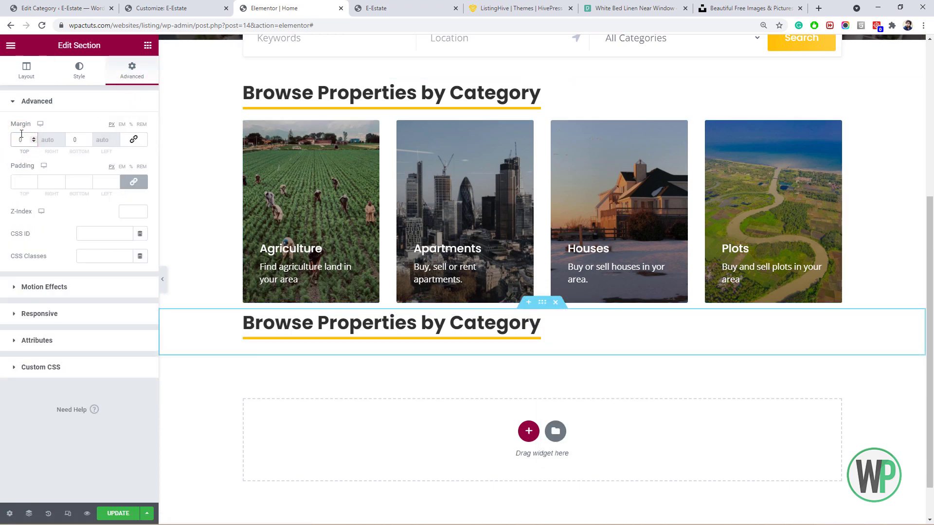
pyautogui.click(21, 135)
pyautogui.write('5')
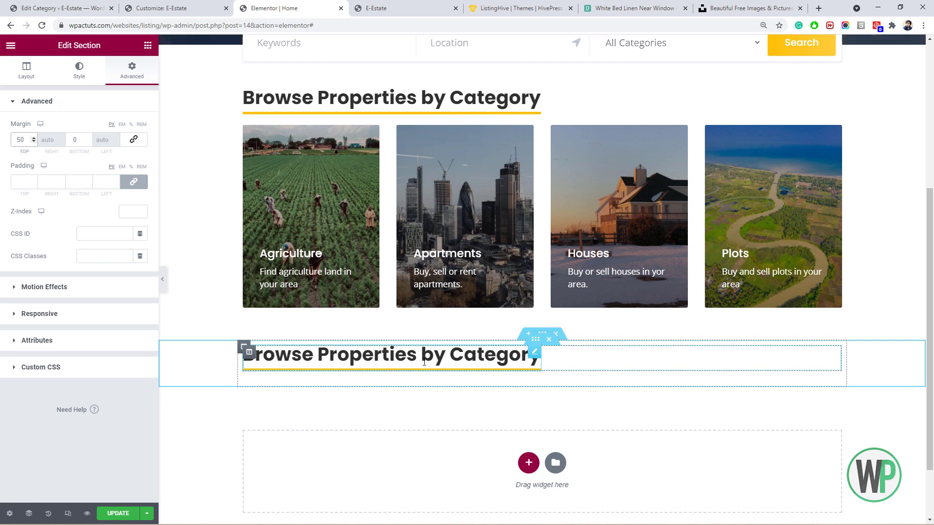
pyautogui.click(148, 46)
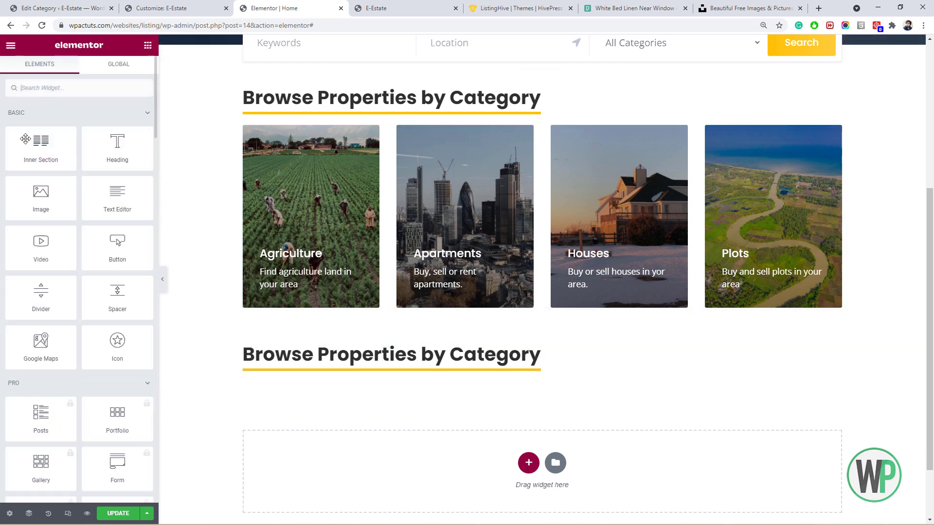
# Duplicate the second heading's inner section and delete the copied heading, leaving an empty section.
pyautogui.moveTo(41, 146); pyautogui.dragTo(529, 345)
pyautogui.rightClick(531, 343)
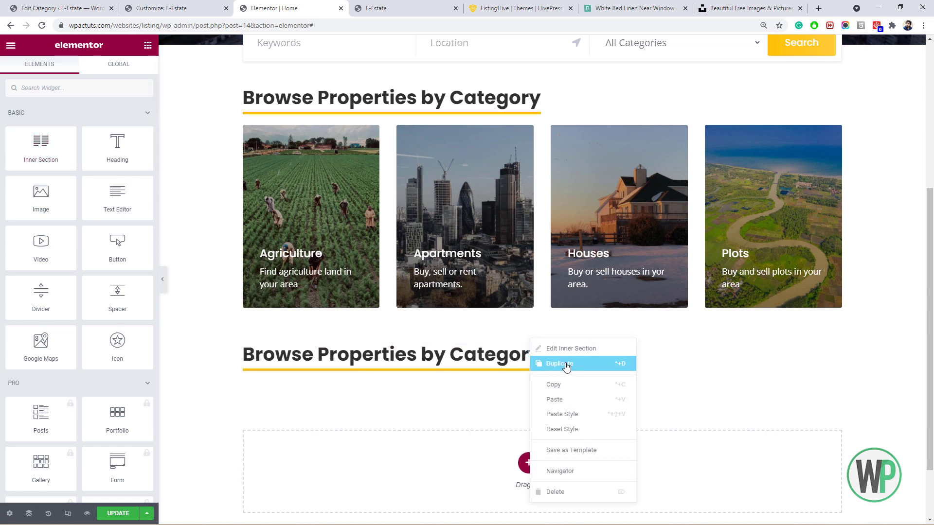
pyautogui.click(540, 365)
pyautogui.rightClick(533, 389)
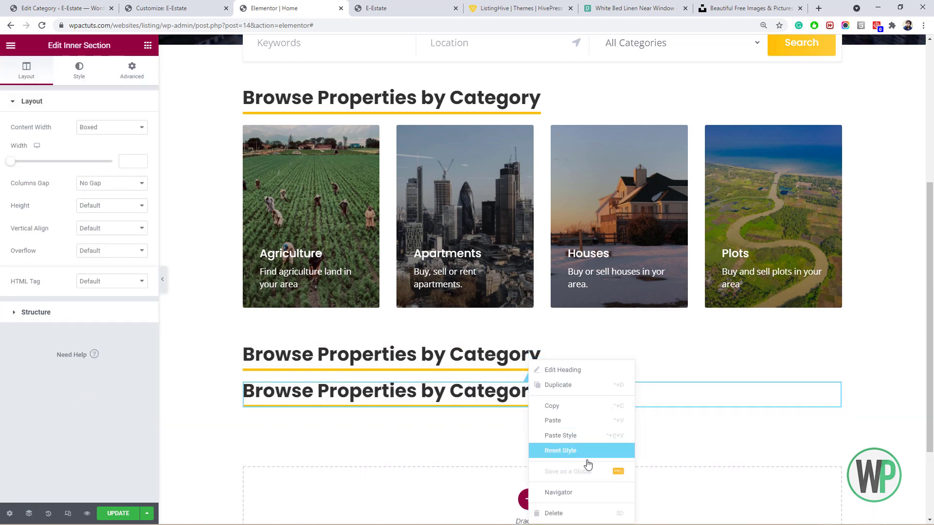
pyautogui.click(591, 507)
# Place a HivePress Listings widget in the empty section with Display only featured listings on.
pyautogui.click(146, 47)
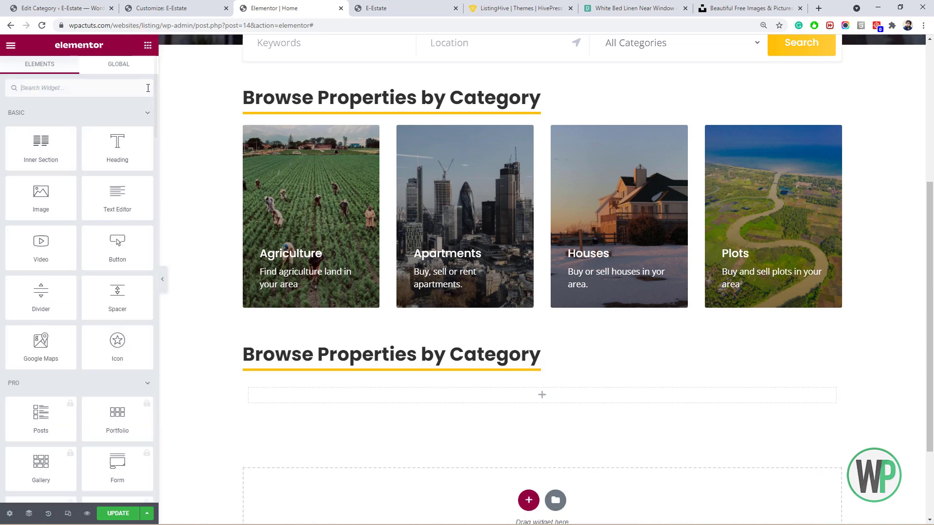
pyautogui.moveTo(154, 101); pyautogui.dragTo(137, 483)
pyautogui.moveTo(45, 181); pyautogui.dragTo(333, 402)
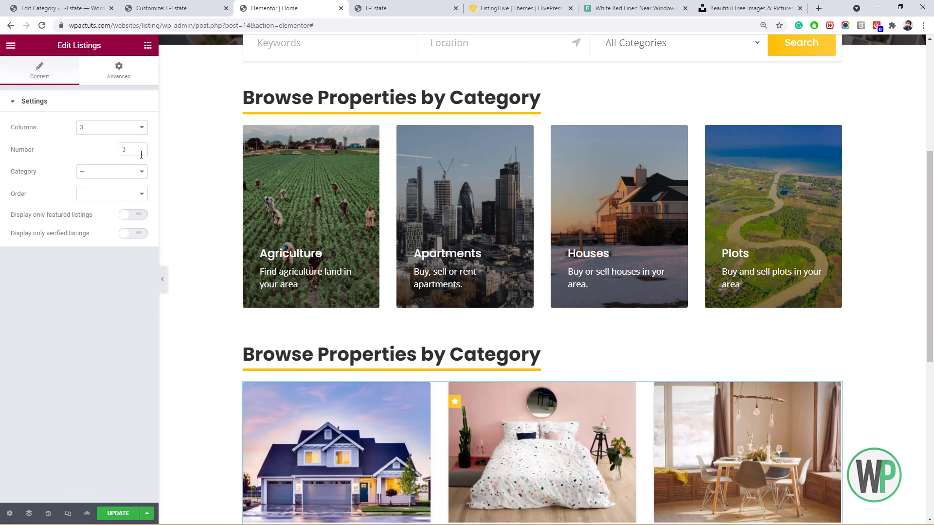
pyautogui.click(135, 215)
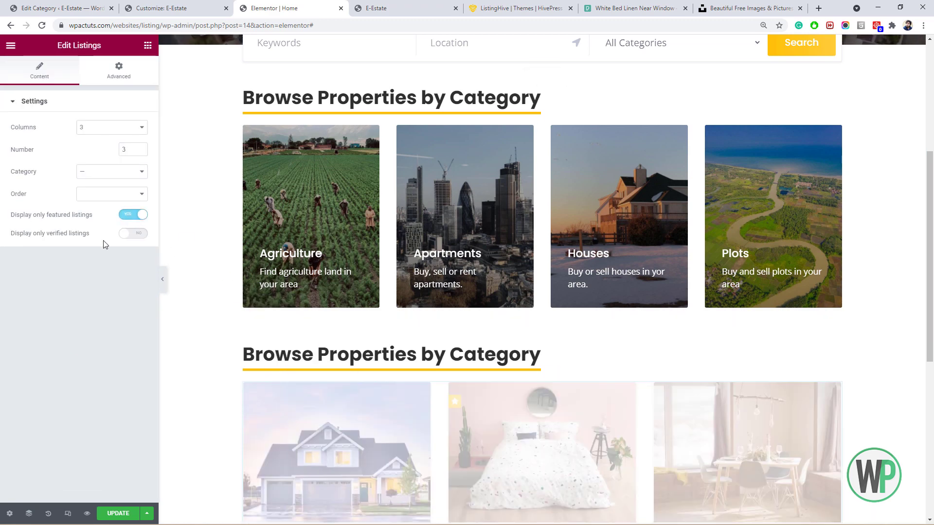
pyautogui.rightClick(305, 362)
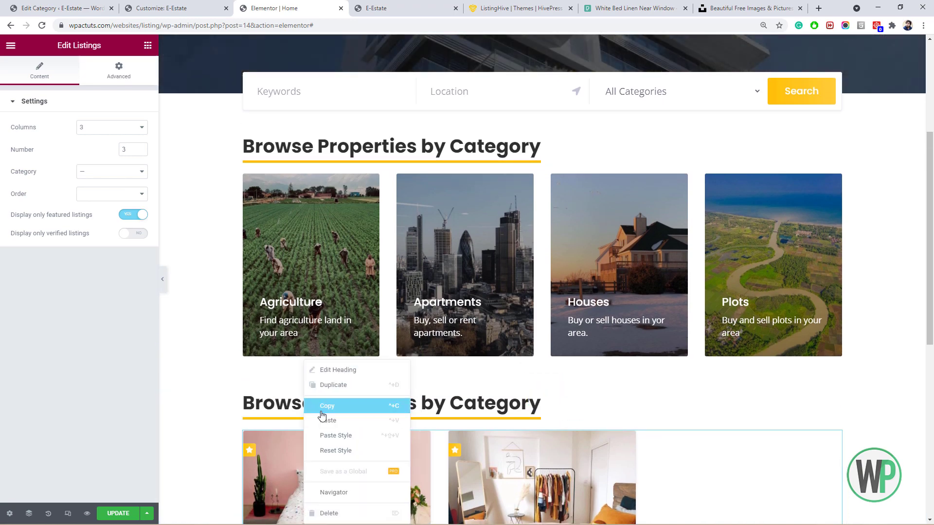
pyautogui.click(339, 371)
pyautogui.scroll(-1, 286, 375)
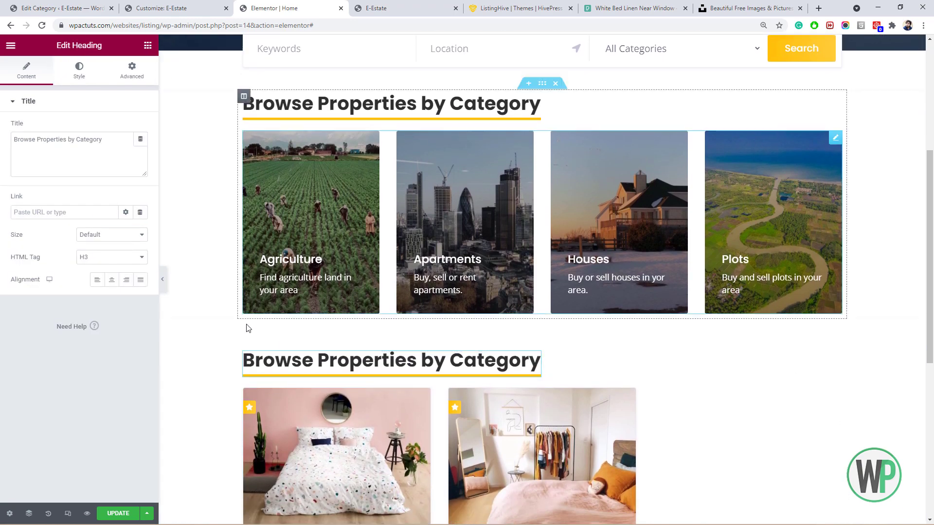
pyautogui.scroll(-2, 302, 297)
pyautogui.moveTo(932, 371); pyautogui.dragTo(932, 430)
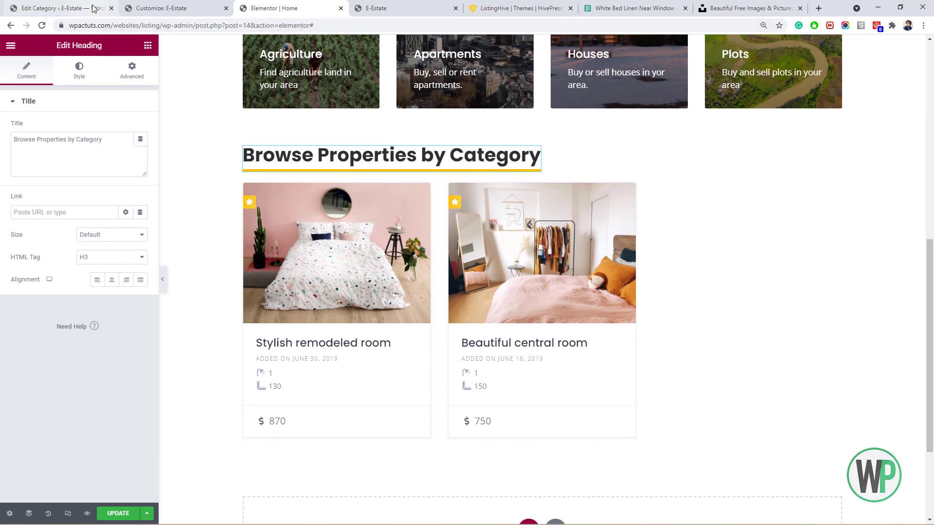
# Open Luxury House for Sale, Room with a sea view and Single family home for editing in new tabs.
pyautogui.click(94, 8)
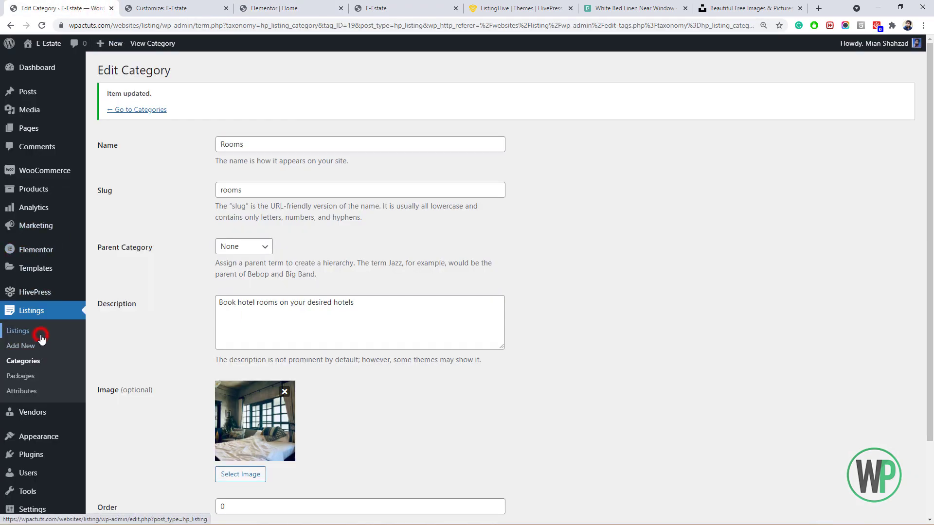
pyautogui.click(41, 337)
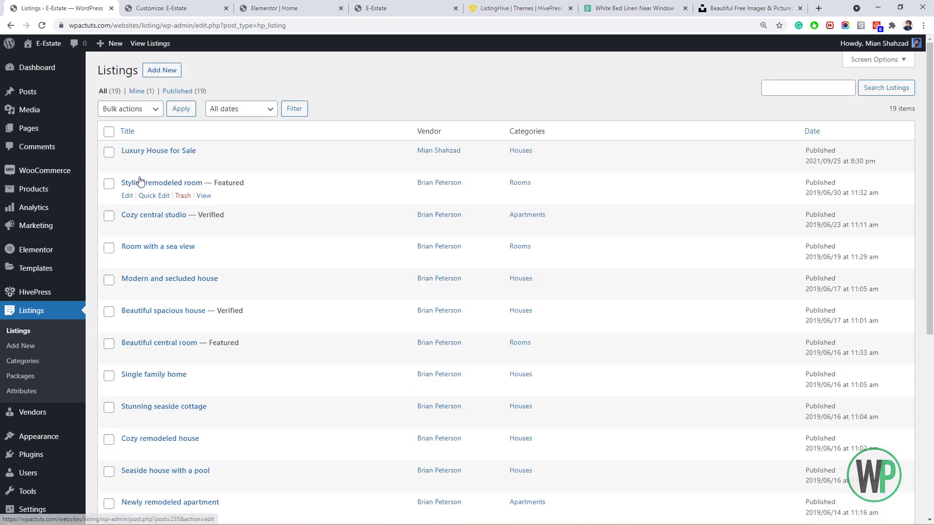
pyautogui.keyDown('ctrl'); pyautogui.click(127, 163); pyautogui.keyUp('ctrl')
pyautogui.keyDown('ctrl'); pyautogui.click(127, 260); pyautogui.keyUp('ctrl')
pyautogui.keyDown('ctrl'); pyautogui.click(127, 387); pyautogui.keyUp('ctrl')
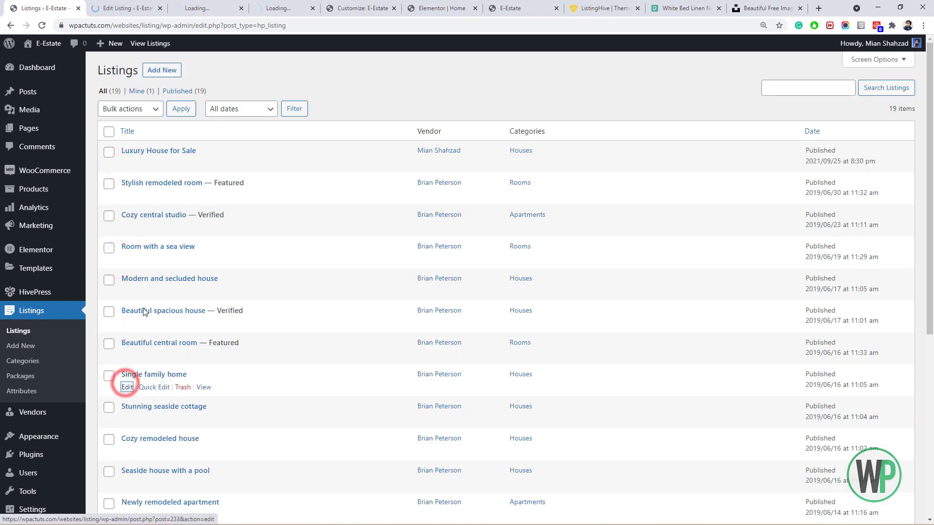
# Mark the first listing as featured and update it.
pyautogui.hotkey('ctrl', 'Tab')
pyautogui.scroll(-5, 677, 217)
pyautogui.click(227, 242)
pyautogui.click(384, 273)
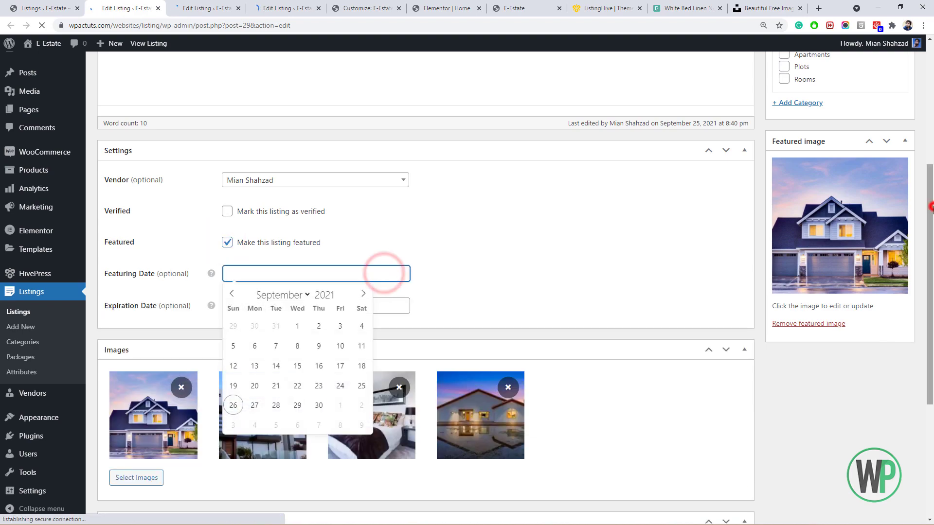
pyautogui.moveTo(931, 208); pyautogui.dragTo(931, 105)
pyautogui.click(896, 159)
# Mark the second and third listings as featured and update each.
pyautogui.click(207, 8)
pyautogui.moveTo(928, 166); pyautogui.dragTo(929, 353)
pyautogui.click(227, 262)
pyautogui.moveTo(929, 272); pyautogui.dragTo(930, 124)
pyautogui.click(900, 116)
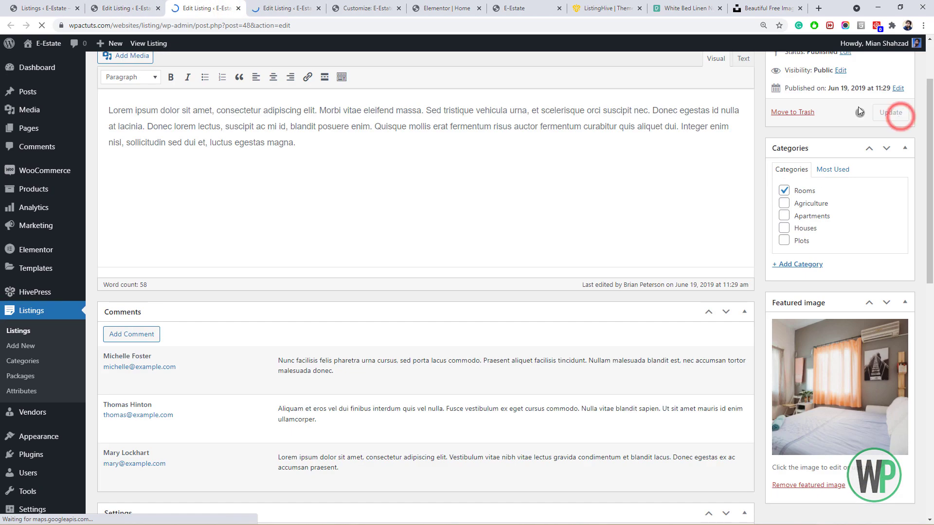
pyautogui.click(287, 8)
pyautogui.moveTo(929, 166); pyautogui.dragTo(919, 383)
pyautogui.click(227, 182)
pyautogui.moveTo(929, 331); pyautogui.dragTo(929, 122)
pyautogui.click(897, 198)
# Close the three listing edit tabs.
pyautogui.click(149, 4)
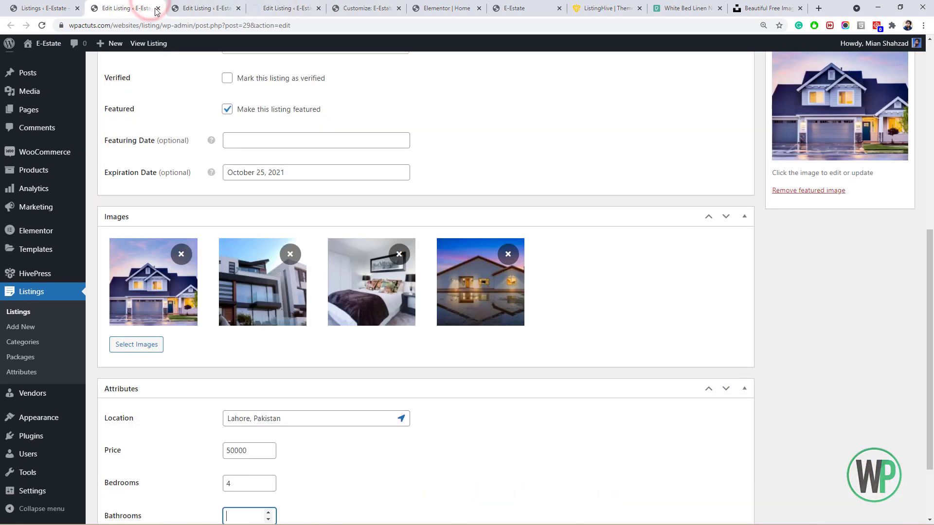
pyautogui.click(157, 8)
pyautogui.click(156, 8)
pyautogui.click(156, 9)
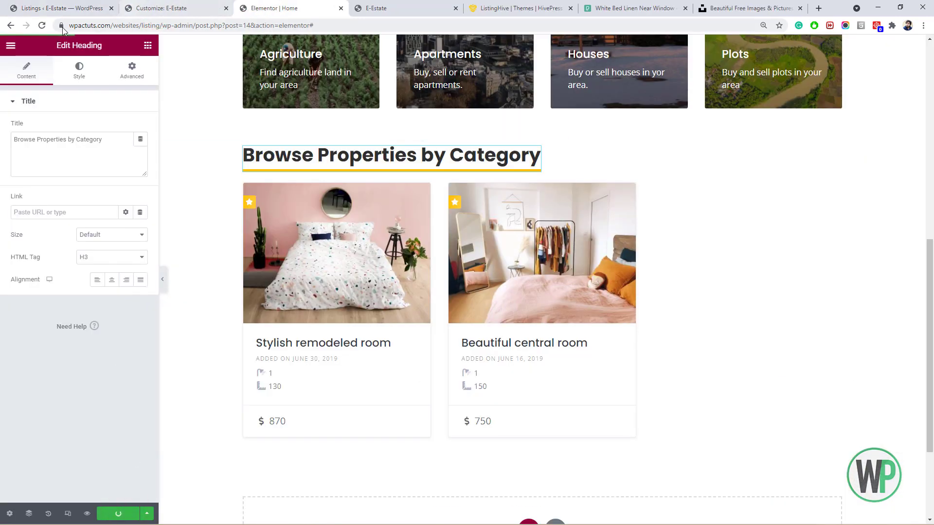
# Reload the editor and retitle the lower heading 'Featured Properties'.
pyautogui.click(42, 25)
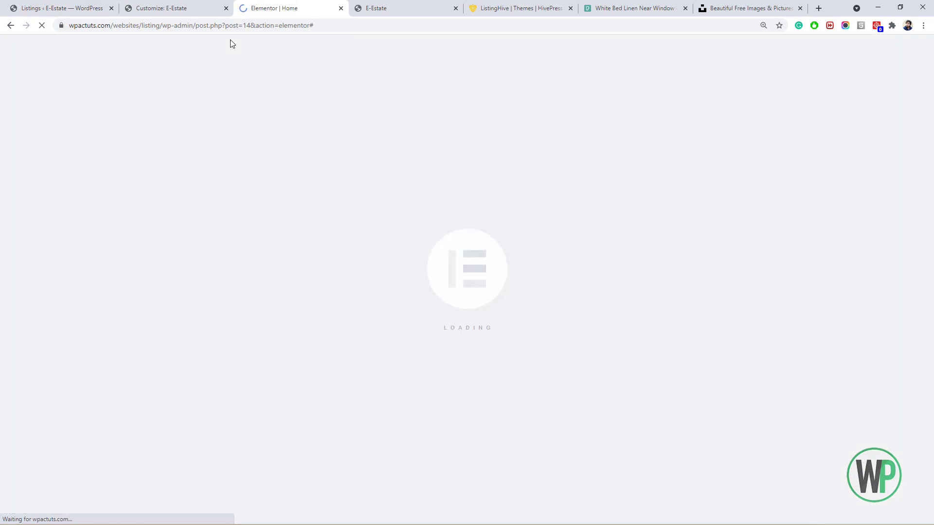
pyautogui.moveTo(932, 165); pyautogui.dragTo(931, 325)
pyautogui.click(400, 197)
pyautogui.moveTo(108, 135); pyautogui.dragTo(25, 146)
pyautogui.write('Featured Properties')
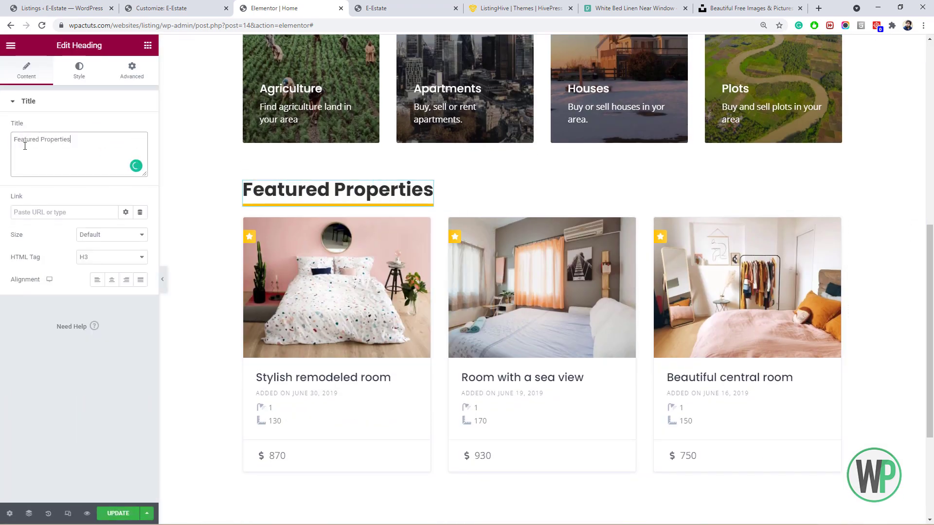
# Set the Listings widget to 4 columns and 4 listings.
pyautogui.click(407, 223)
pyautogui.click(121, 125)
pyautogui.click(121, 166)
pyautogui.doubleClick(125, 149)
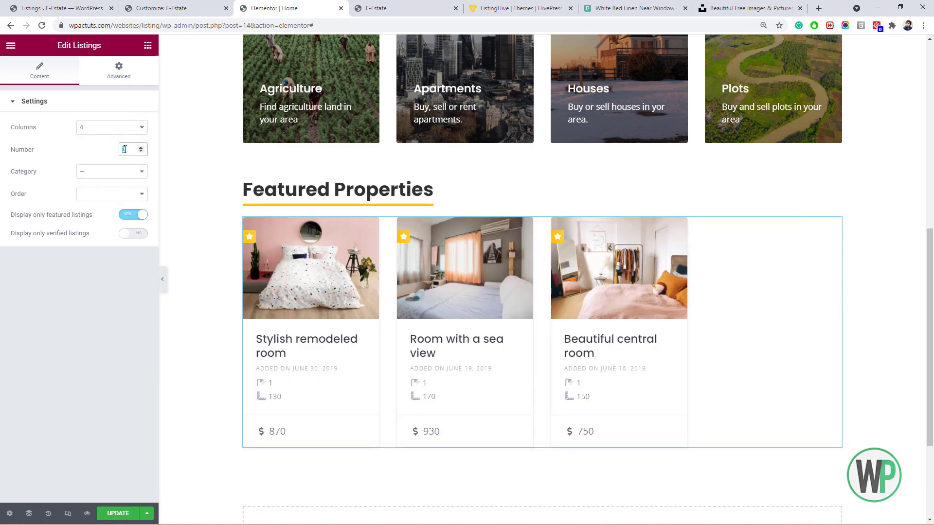
pyautogui.write('4')
pyautogui.scroll(-1, 530, 338)
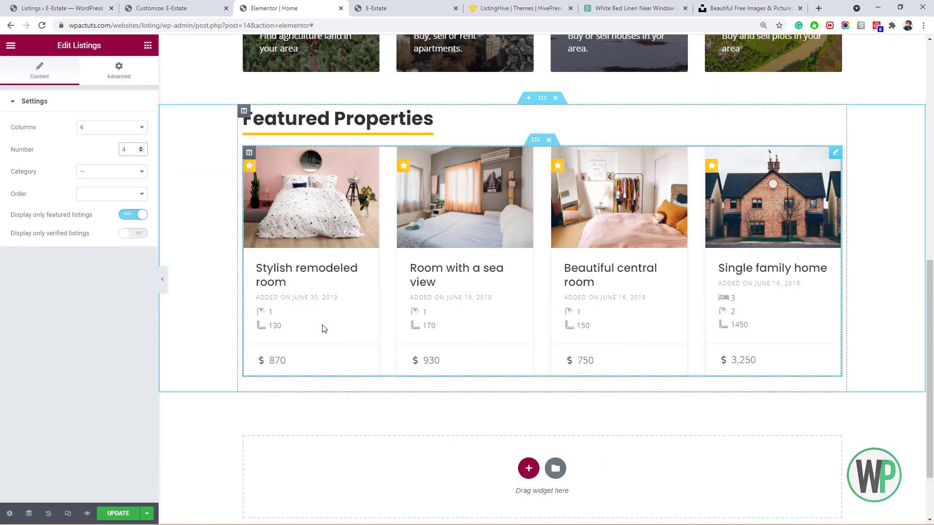
pyautogui.moveTo(931, 365)
pyautogui.mouseDown()
pyautogui.moveTo(932, 351)
pyautogui.moveTo(932, 359)
pyautogui.mouseUp()
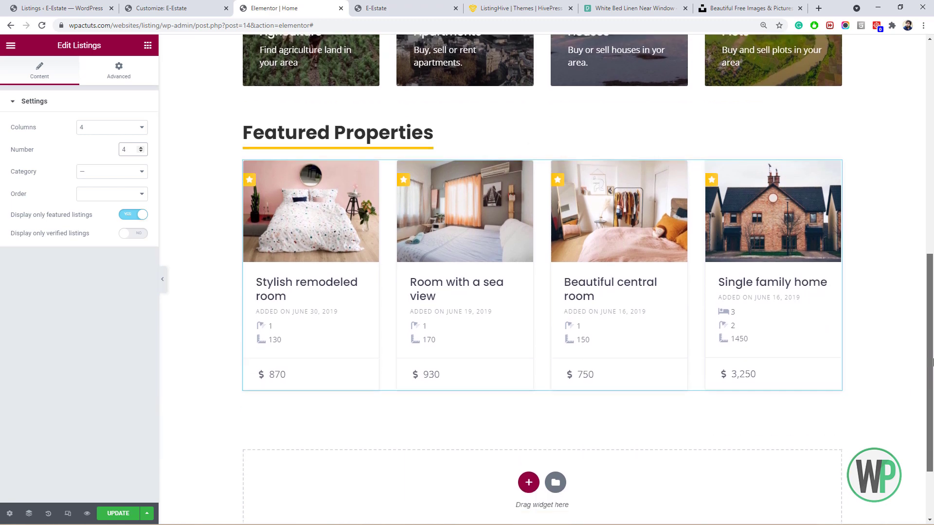
pyautogui.scroll(-1, 567, 203)
pyautogui.rightClick(542, 92)
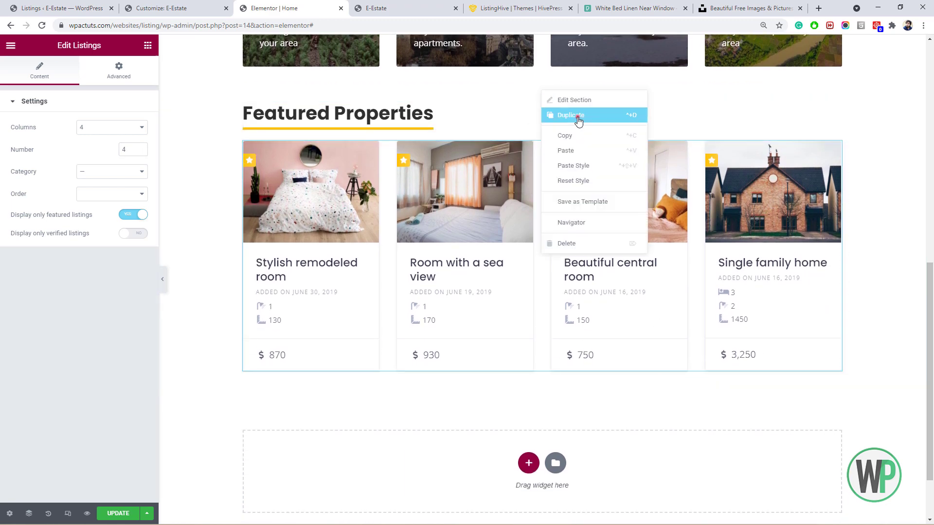
# Duplicate the Featured Properties section and rename the copy's heading 'Recent Properties'.
pyautogui.click(578, 121)
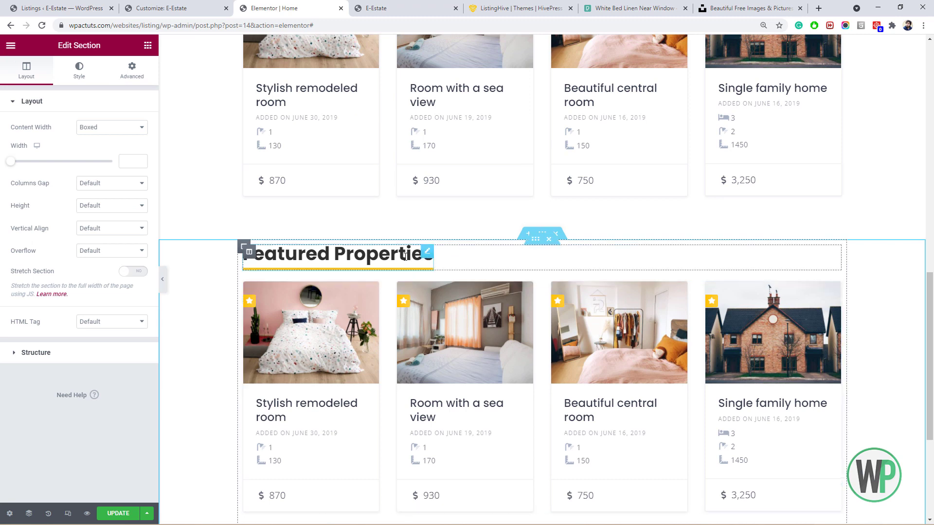
pyautogui.rightClick(431, 258)
pyautogui.click(442, 265)
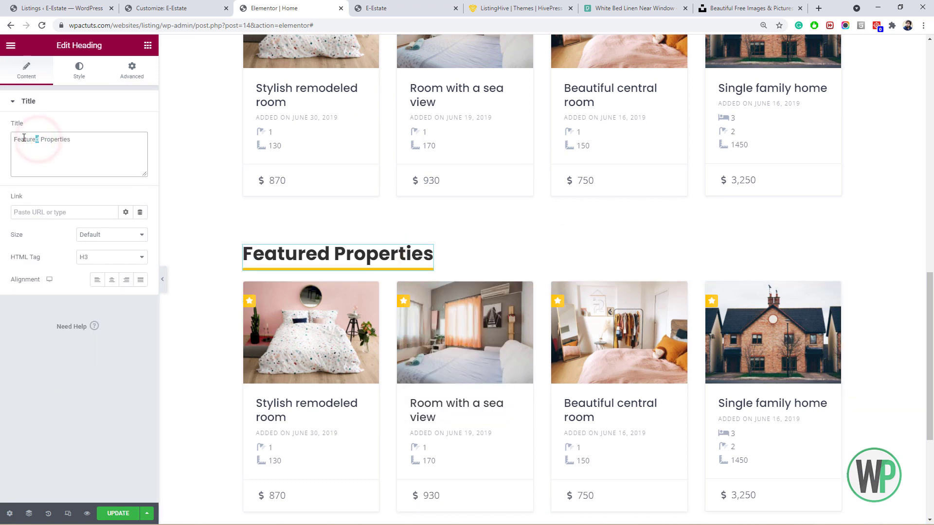
pyautogui.write('Recent')
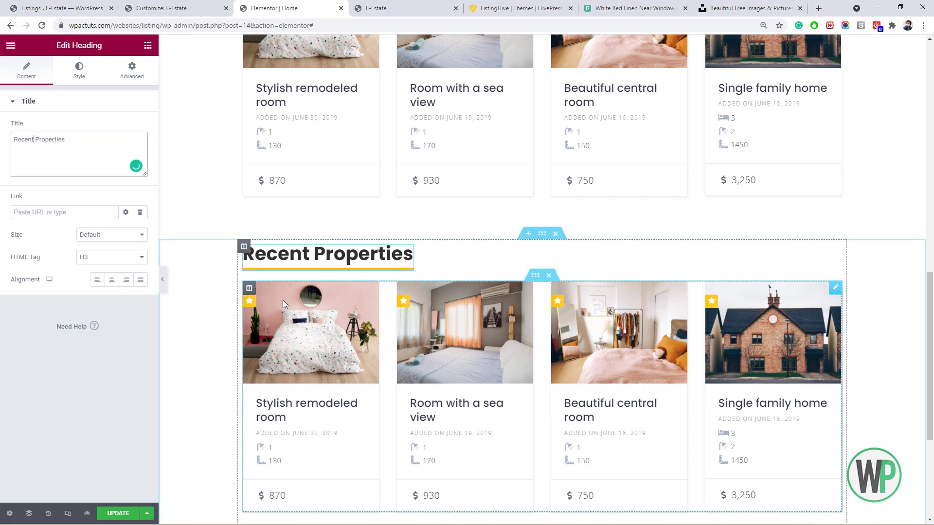
# Make the copied grid show all listings, not only featured, with Number set to 8.
pyautogui.rightClick(297, 306)
pyautogui.click(313, 314)
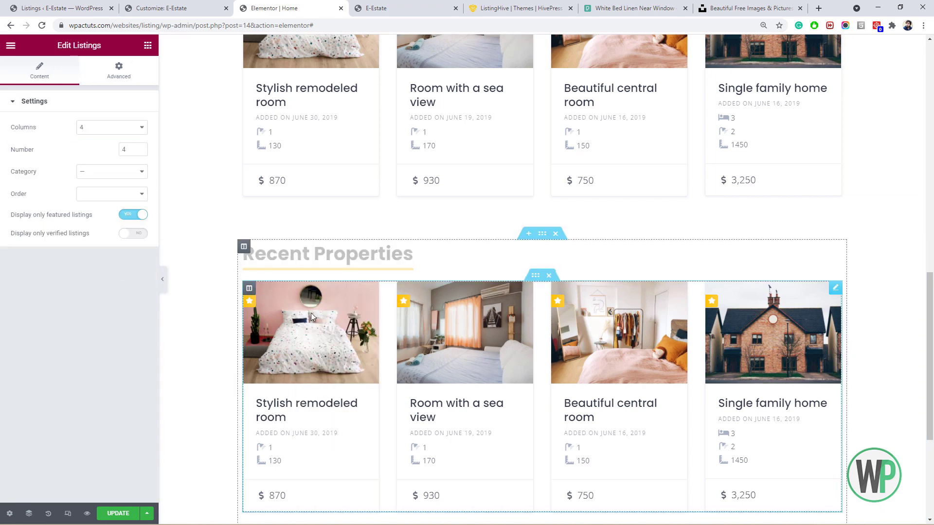
pyautogui.click(127, 216)
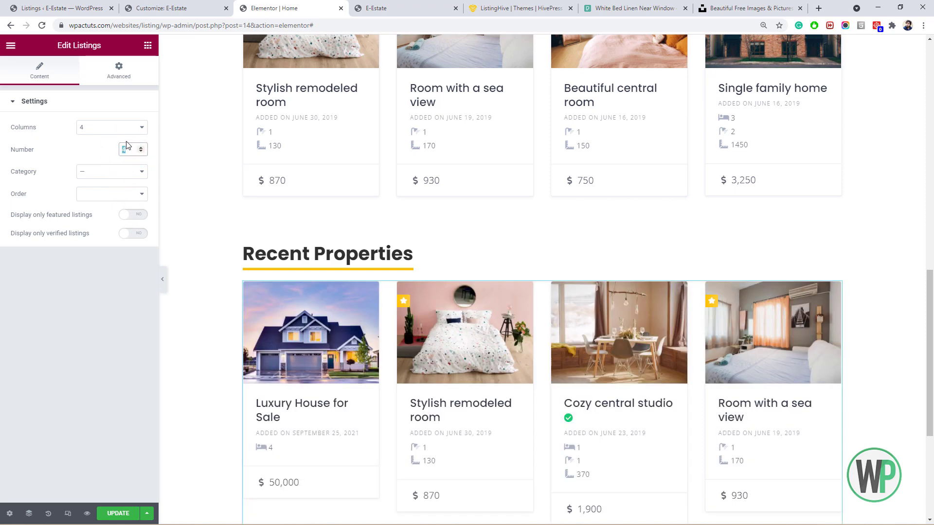
pyautogui.write('8')
pyautogui.moveTo(929, 321); pyautogui.dragTo(932, 452)
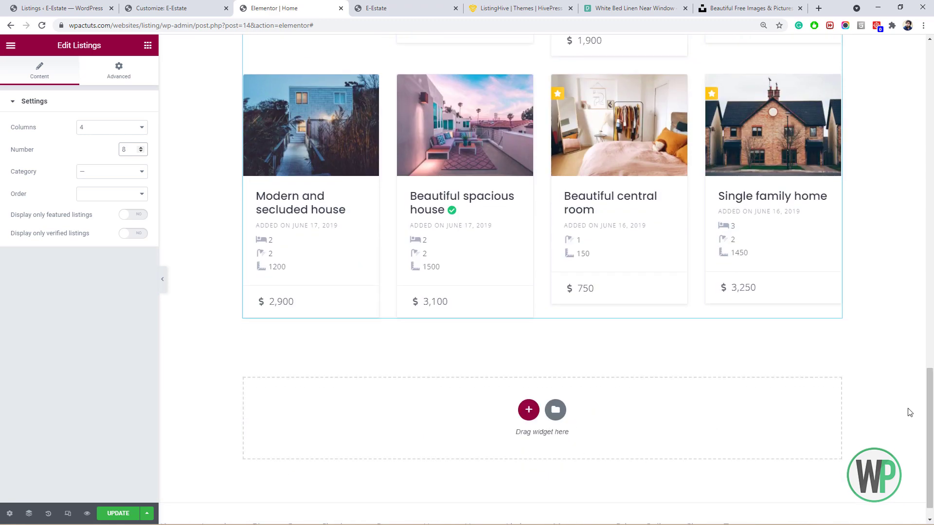
pyautogui.rightClick(489, 414)
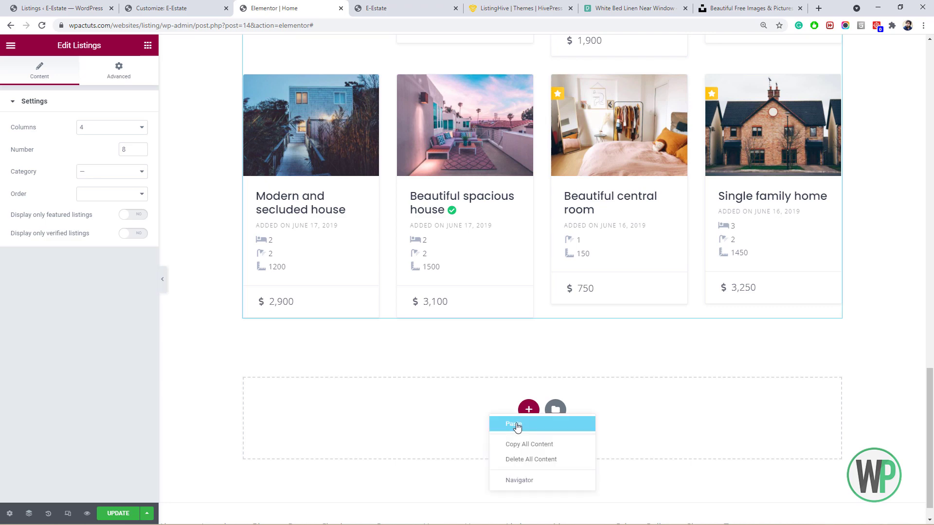
# Copy the Featured Properties section and paste it into the empty bottom section.
pyautogui.scroll(15, 681, 291)
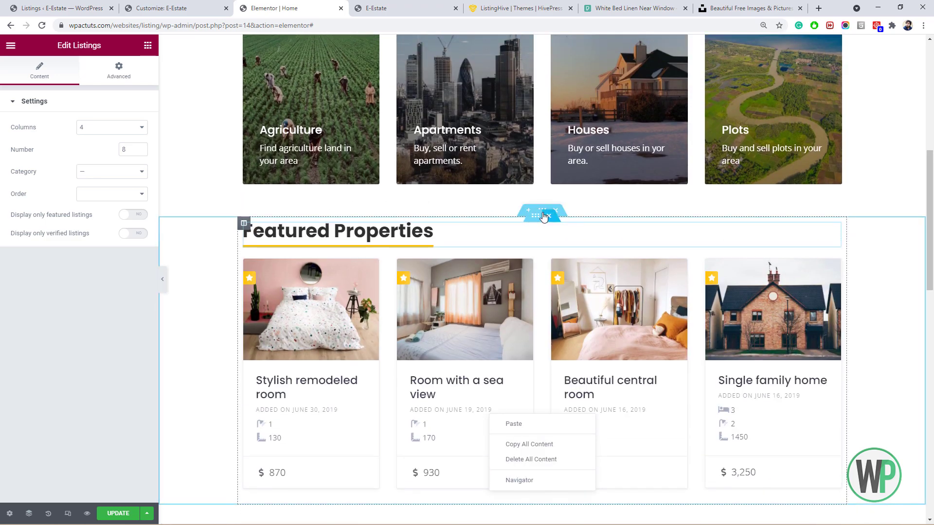
pyautogui.rightClick(544, 211)
pyautogui.click(575, 252)
pyautogui.moveTo(932, 278); pyautogui.dragTo(929, 499)
pyautogui.rightClick(503, 429)
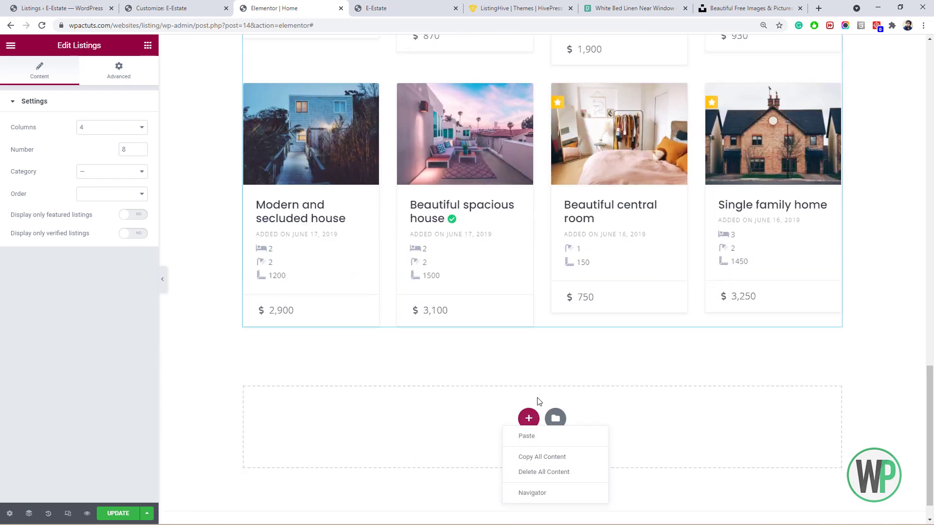
pyautogui.click(544, 440)
# Replace the pasted Listings widget with a Vendors grid of 4 columns showing 4 vendors.
pyautogui.scroll(-4, 467, 341)
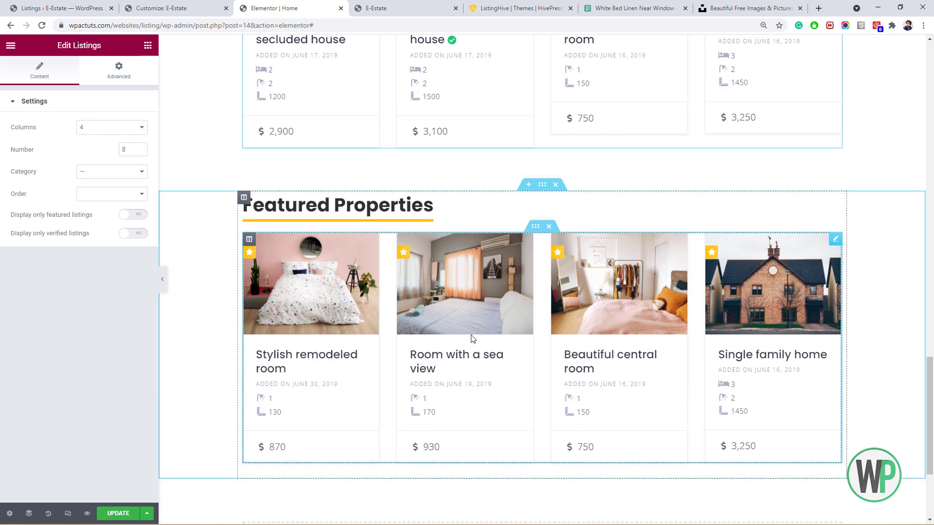
pyautogui.rightClick(472, 336)
pyautogui.click(501, 488)
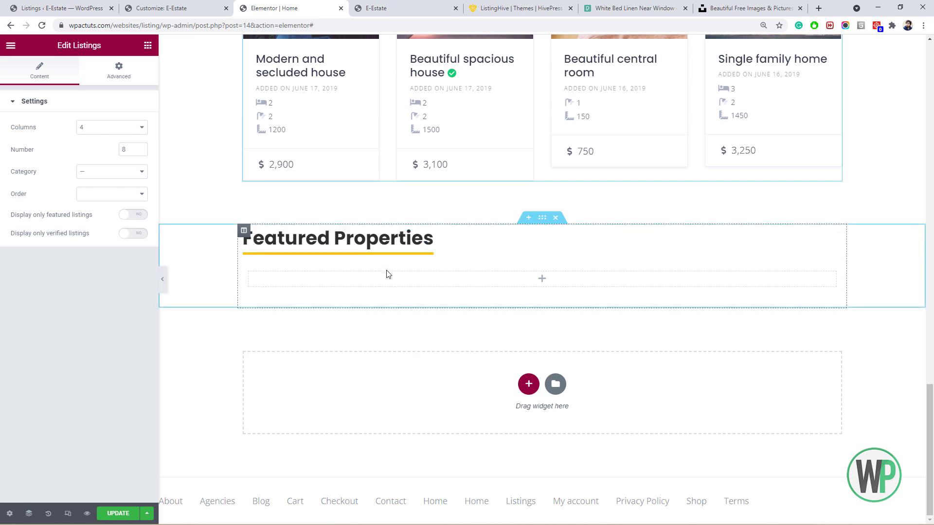
pyautogui.click(311, 281)
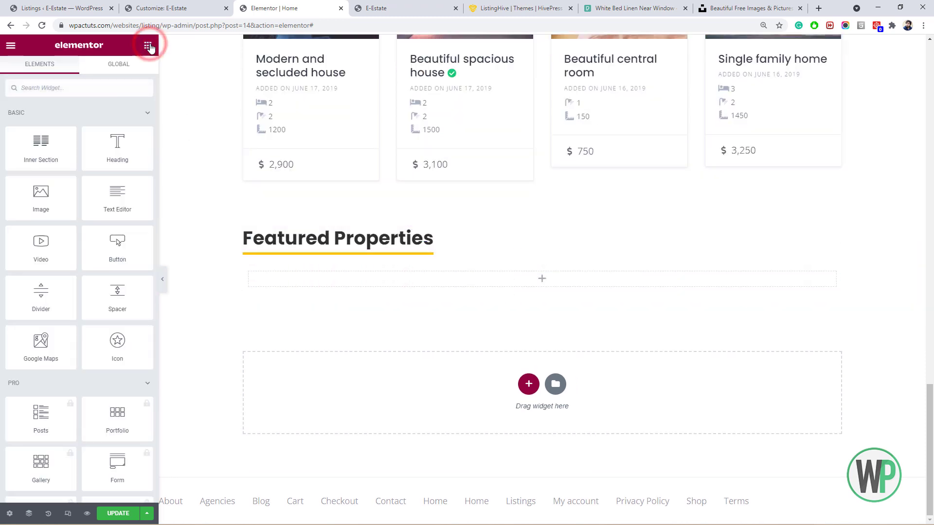
pyautogui.scroll(-5, 136, 163)
pyautogui.moveTo(154, 127); pyautogui.dragTo(143, 399)
pyautogui.scroll(-3, 142, 399)
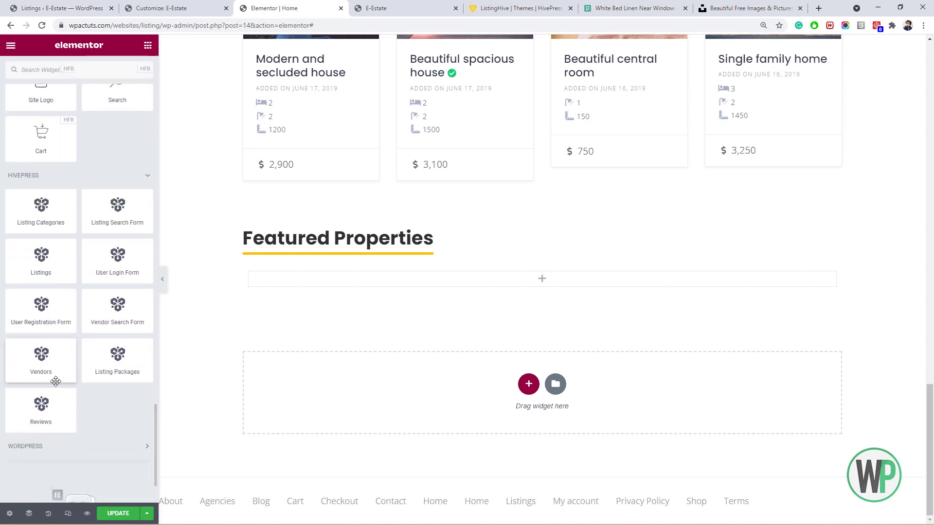
pyautogui.moveTo(50, 373); pyautogui.dragTo(352, 282)
pyautogui.click(111, 128)
pyautogui.click(122, 164)
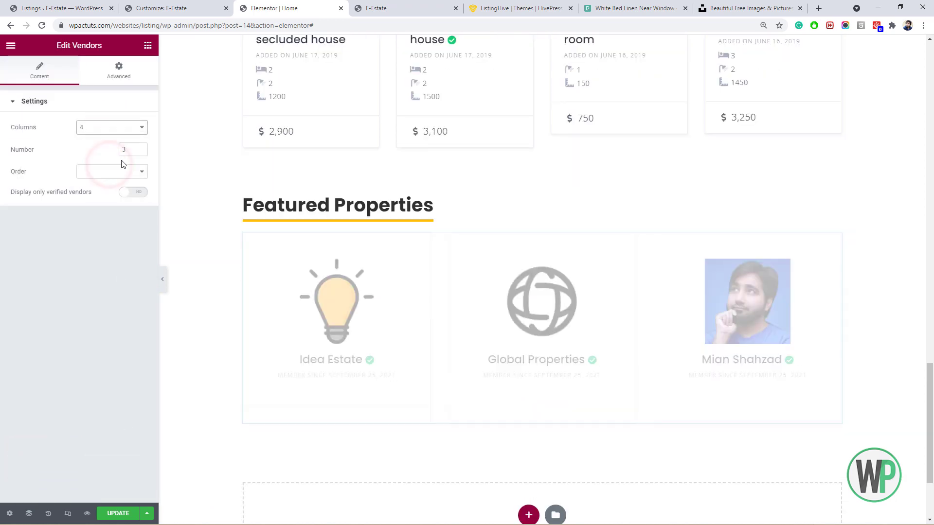
pyautogui.click(126, 150)
pyautogui.write('4')
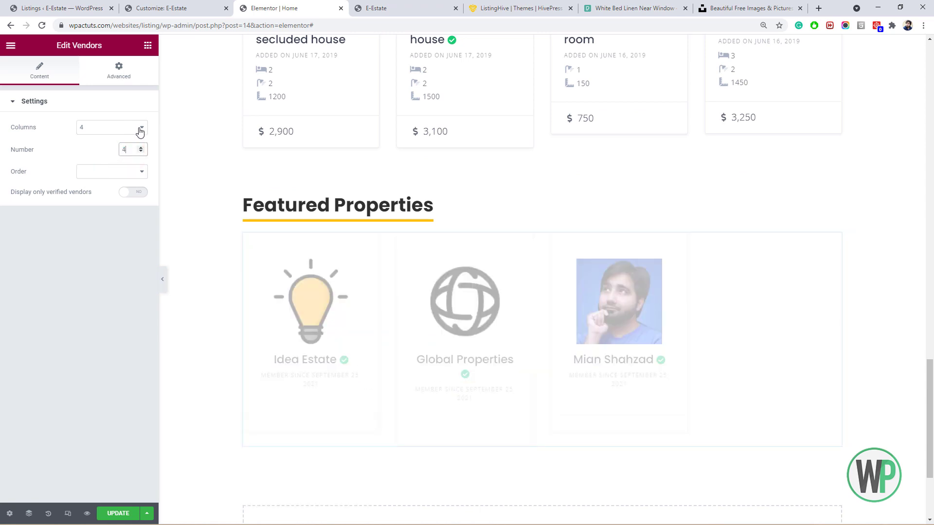
# Rename the pasted heading 'Verified Agencies' and show only verified vendors.
pyautogui.click(271, 211)
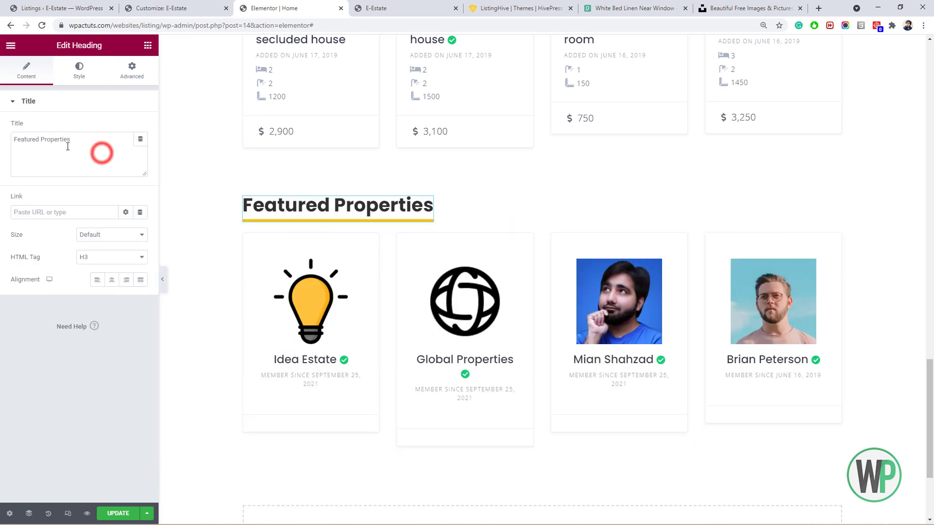
pyautogui.tripleClick(101, 152)
pyautogui.write('Verified Agencies')
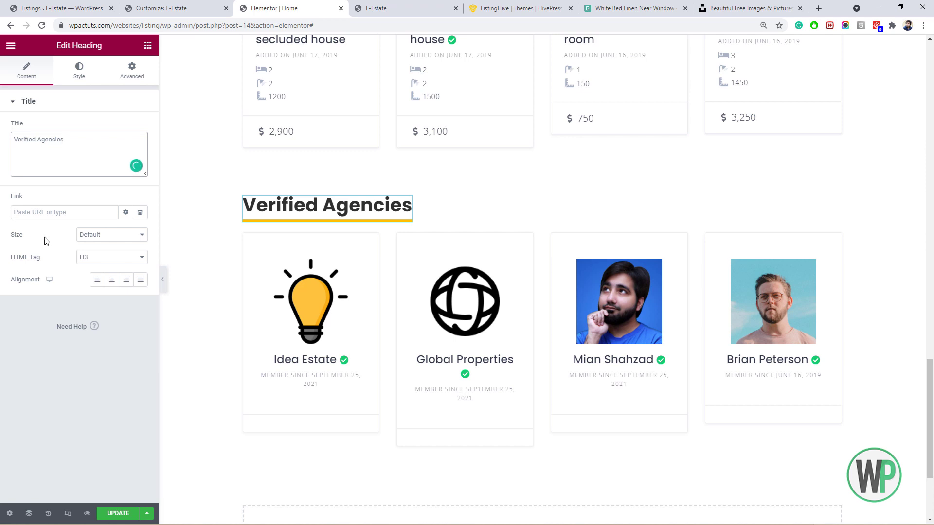
pyautogui.rightClick(338, 301)
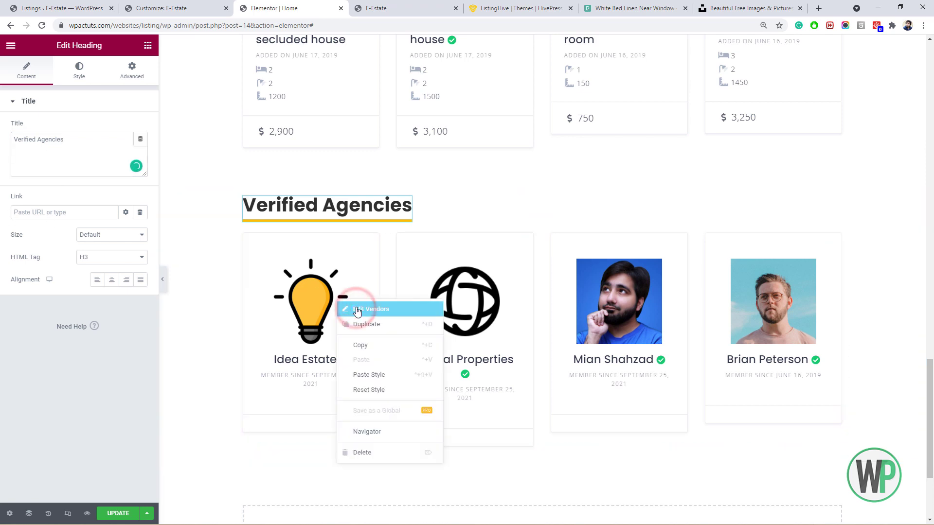
pyautogui.click(357, 310)
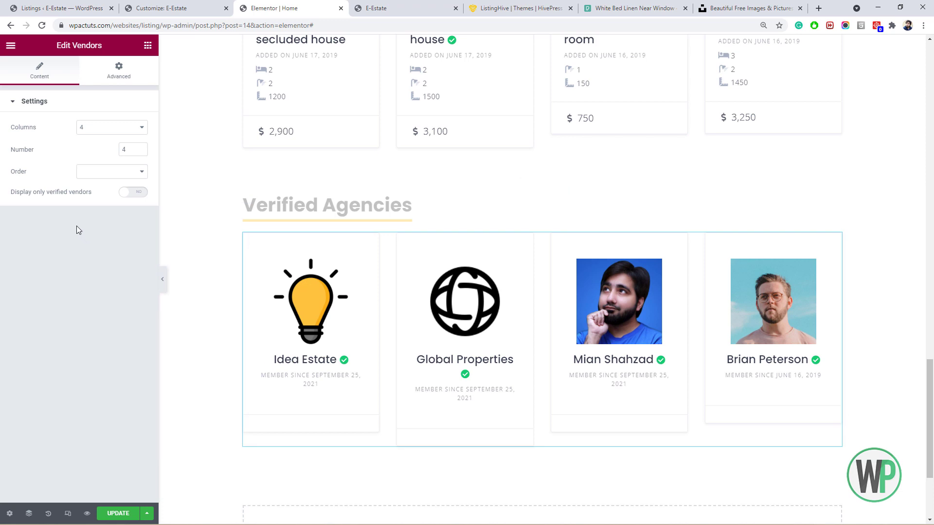
pyautogui.click(132, 193)
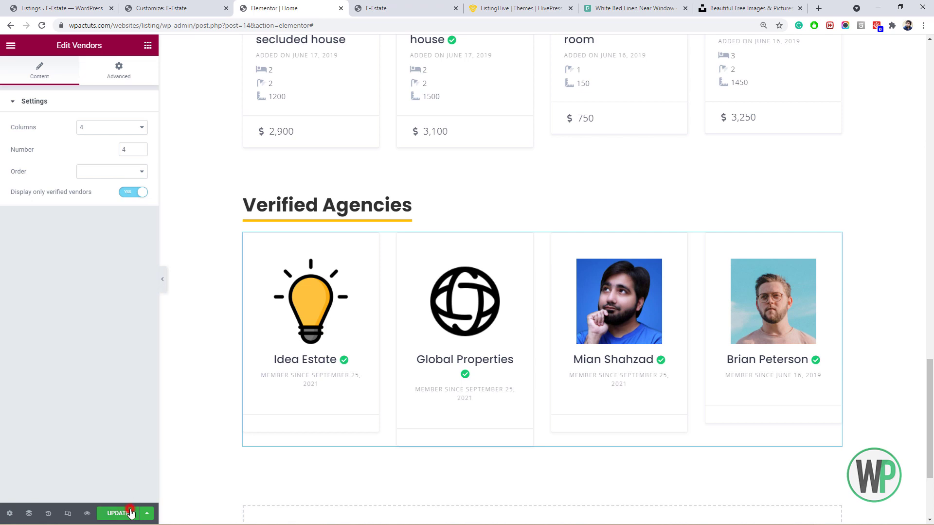
# Reload the live E-Estate site and close the developer tools panel.
pyautogui.click(431, 5)
pyautogui.click(41, 26)
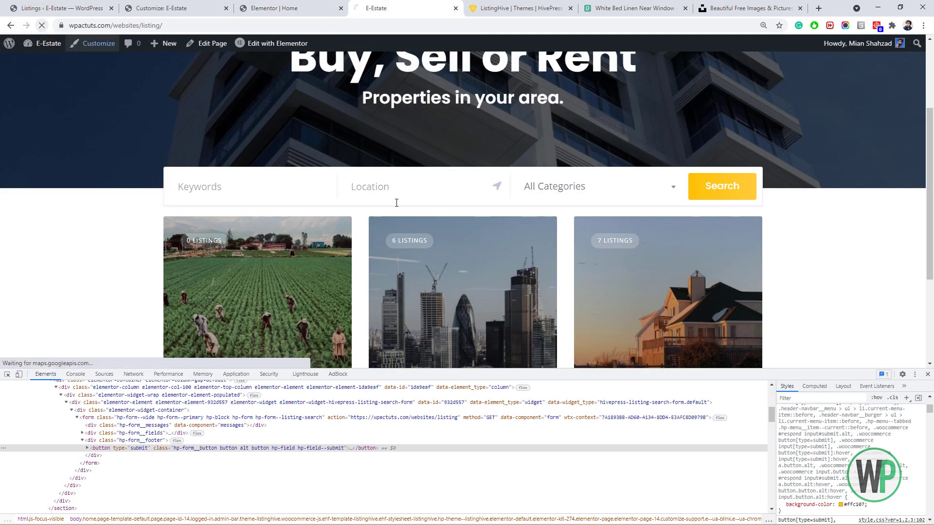
pyautogui.click(926, 374)
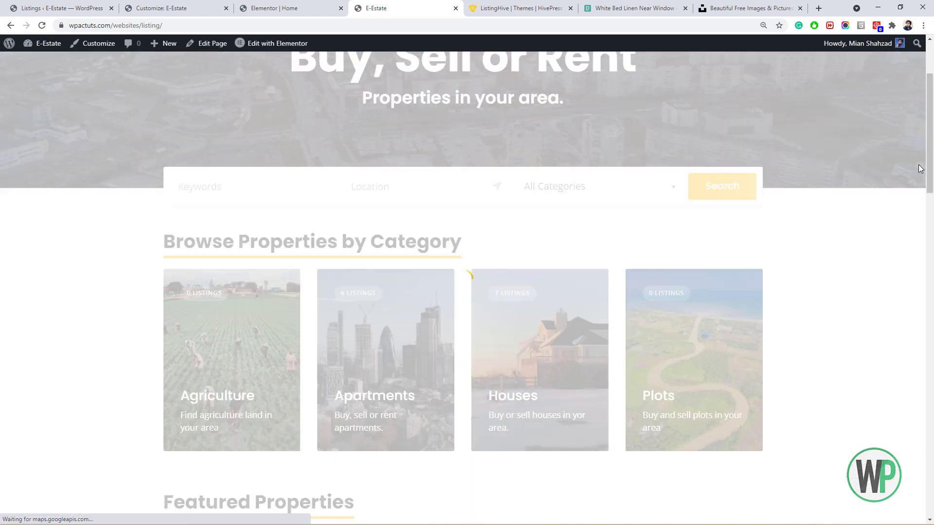
pyautogui.scroll(3, 929, 78)
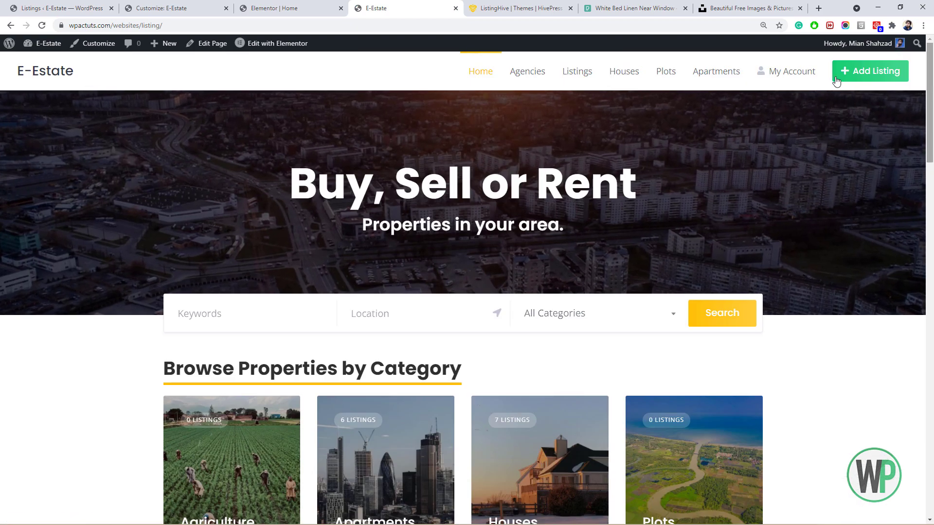
# Turn off 'Show Toolbar when viewing site' in the user profile, then reload the live site.
pyautogui.click(61, 8)
pyautogui.moveTo(45, 469)
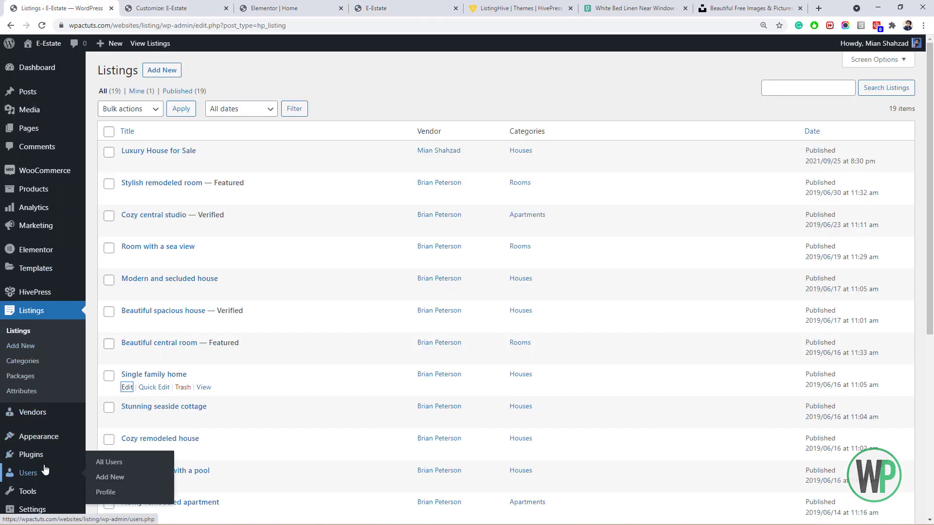
pyautogui.click(109, 491)
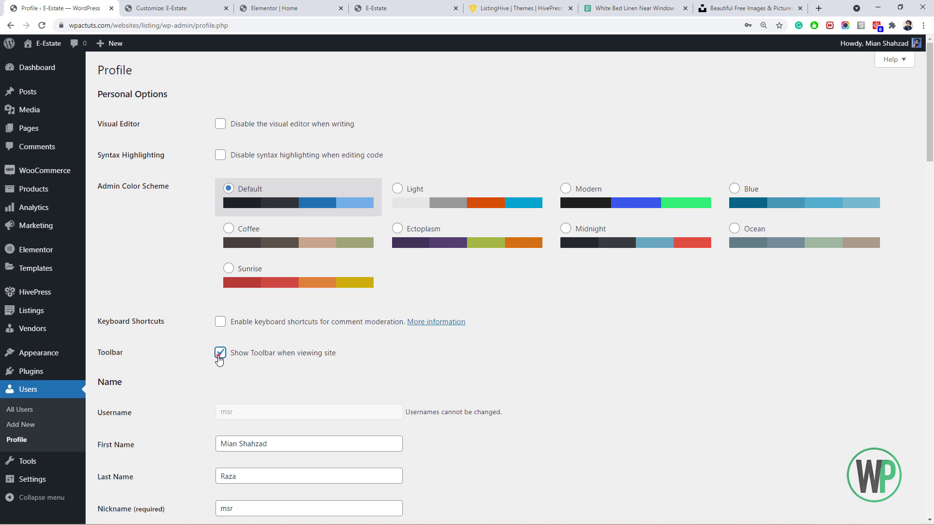
pyautogui.scroll(-20, 890, 322)
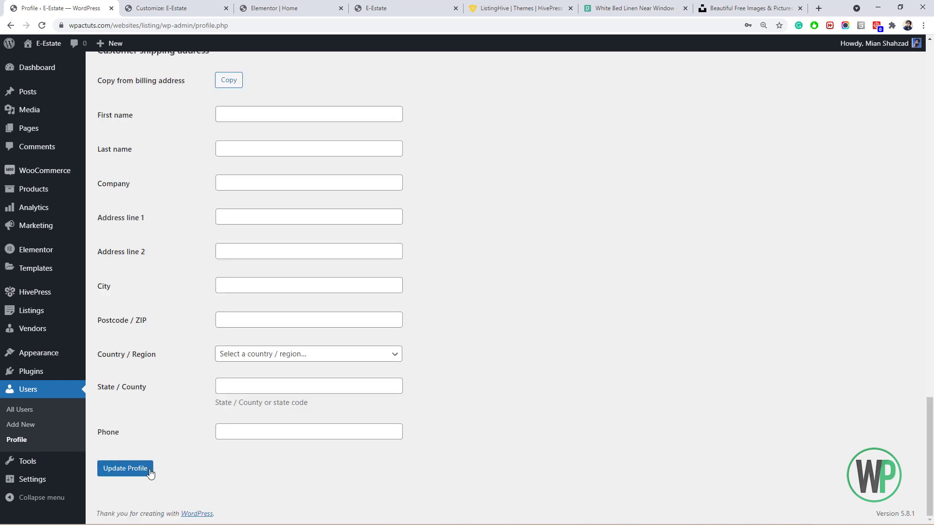
pyautogui.click(391, 6)
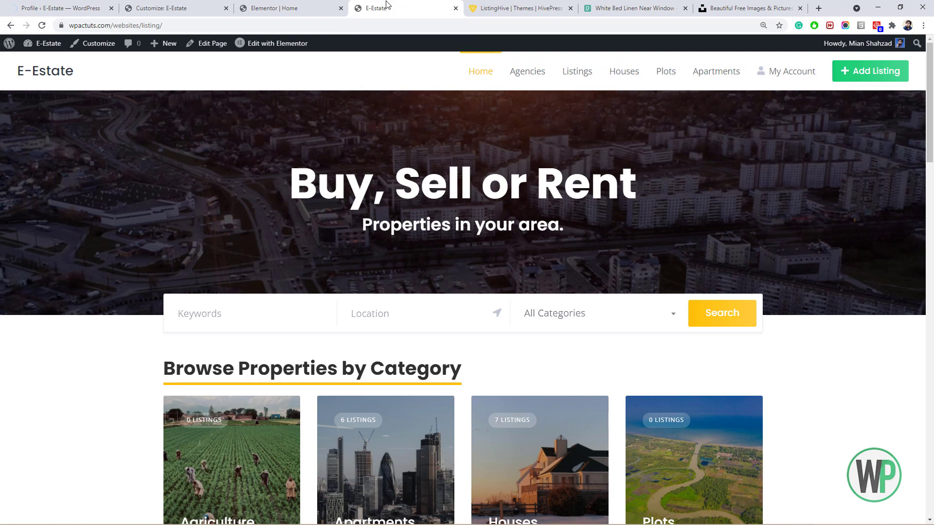
pyautogui.click(44, 26)
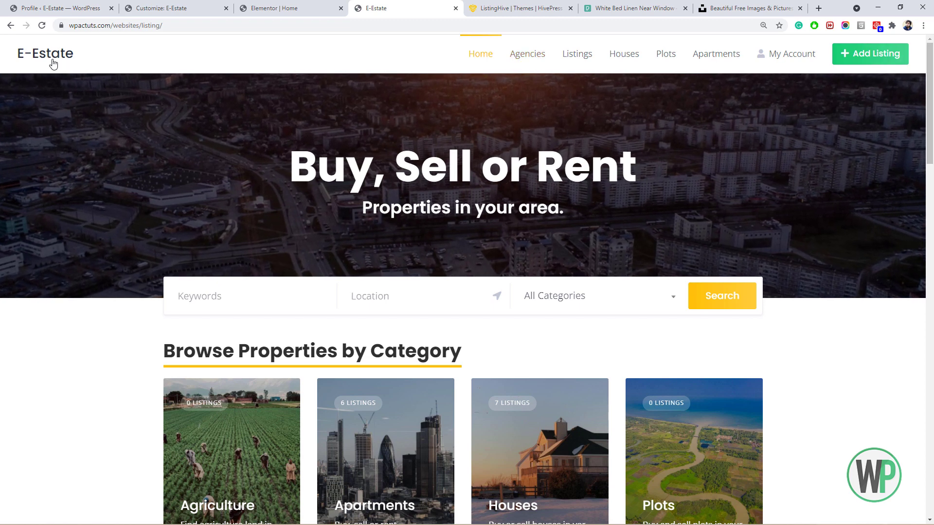
# Open the site Customizer in a new tab, then view the ListingHive documentation and E-Estate homepage.
pyautogui.click(64, 10)
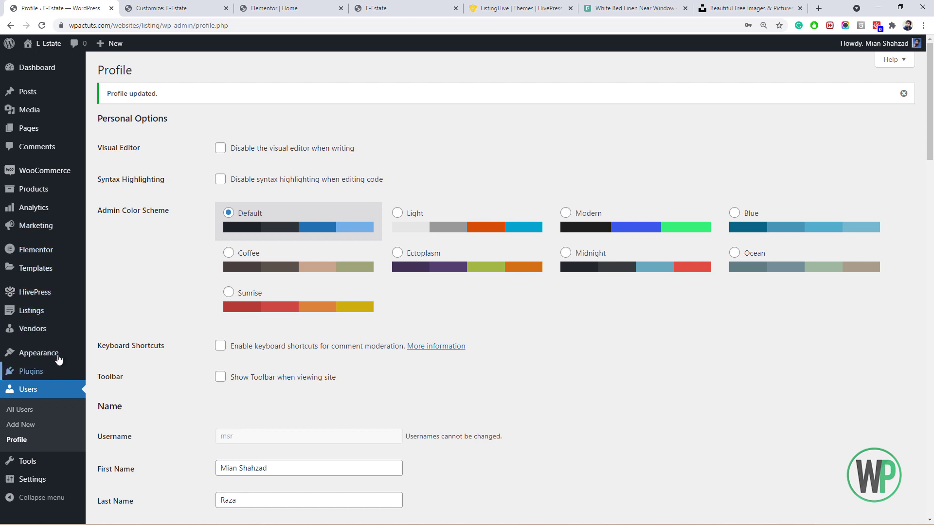
pyautogui.moveTo(58, 359)
pyautogui.keyDown('ctrl'); pyautogui.click(110, 370); pyautogui.keyUp('ctrl')
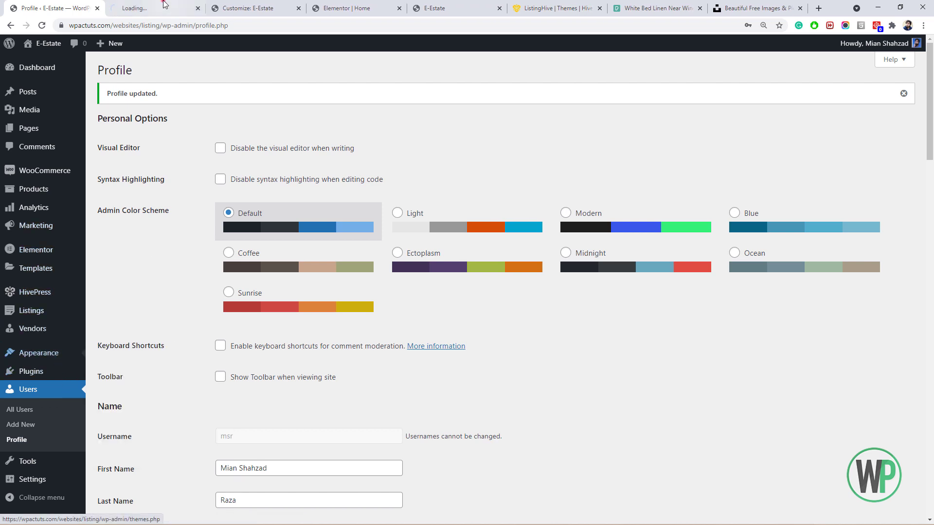
pyautogui.click(166, 4)
pyautogui.click(539, 5)
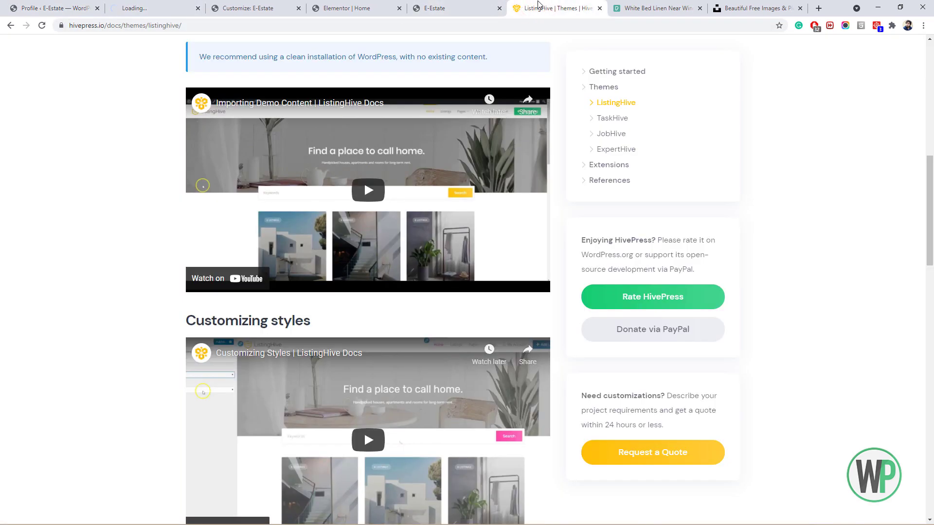
pyautogui.click(458, 4)
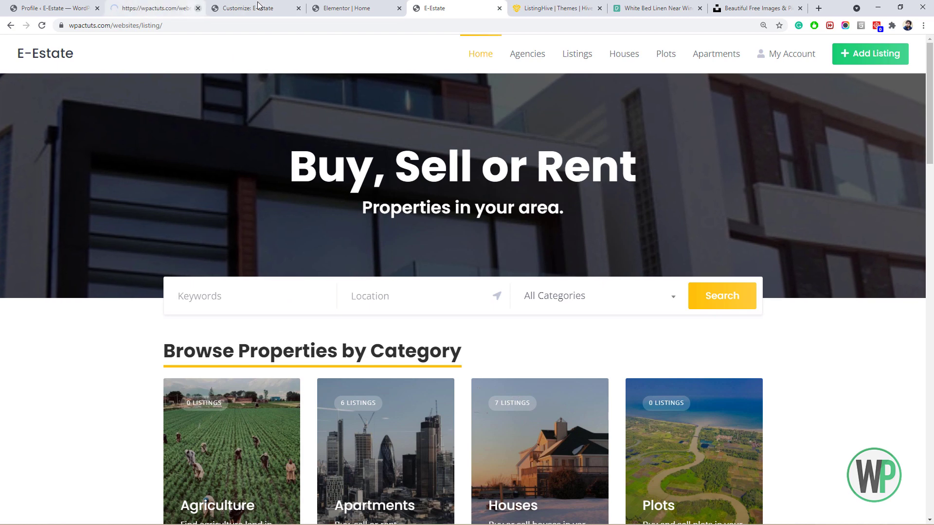
# Close the duplicate Customizer tab and browse the Colors and Header Image settings.
pyautogui.click(258, 6)
pyautogui.click(299, 8)
pyautogui.click(174, 5)
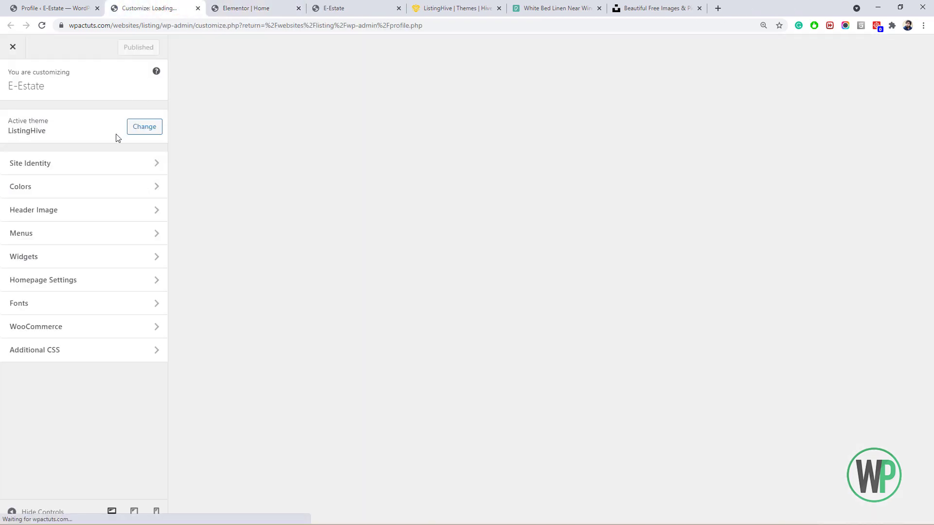
pyautogui.click(96, 190)
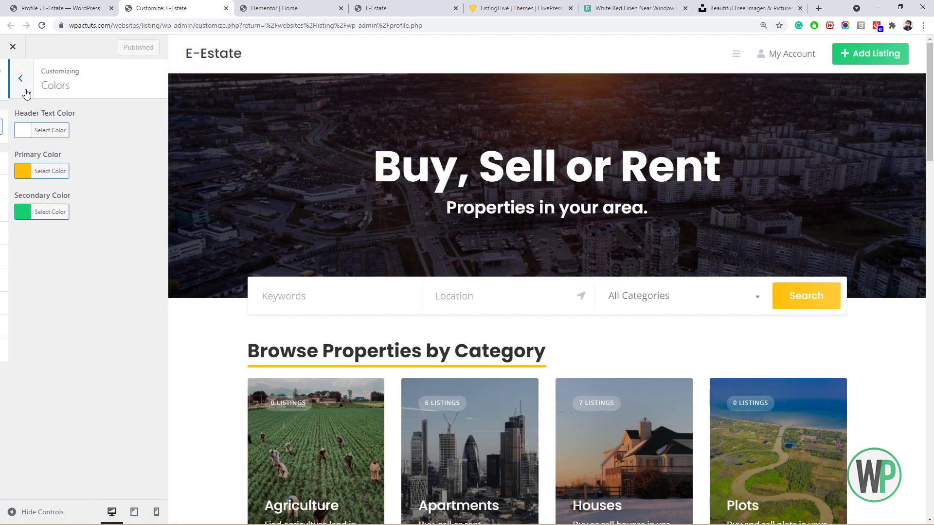
pyautogui.click(22, 86)
pyautogui.click(72, 210)
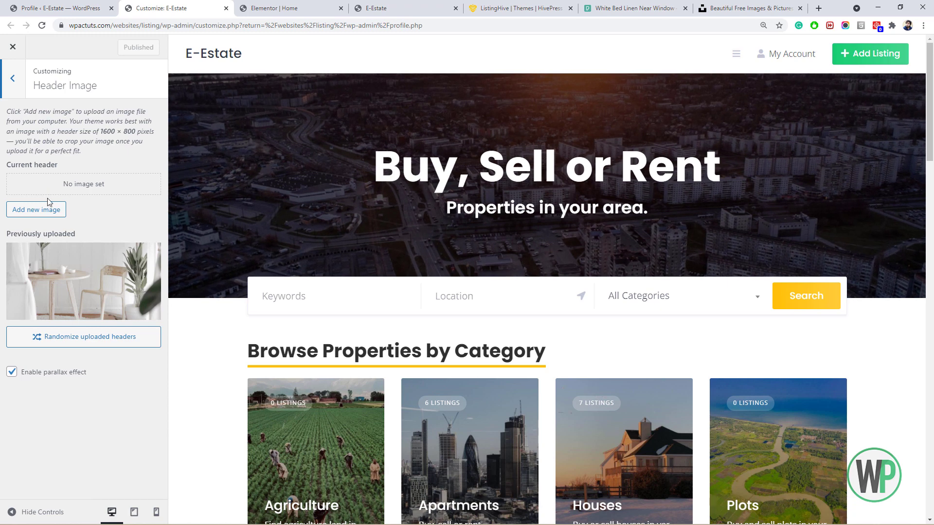
pyautogui.click(13, 77)
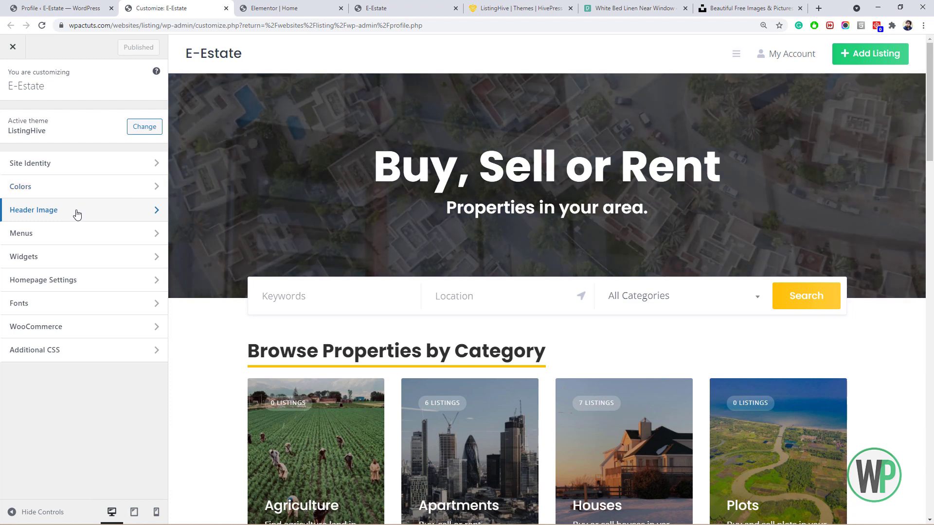
# Open Site Identity and click into the Copyright Notice field, then return to the live site.
pyautogui.click(60, 163)
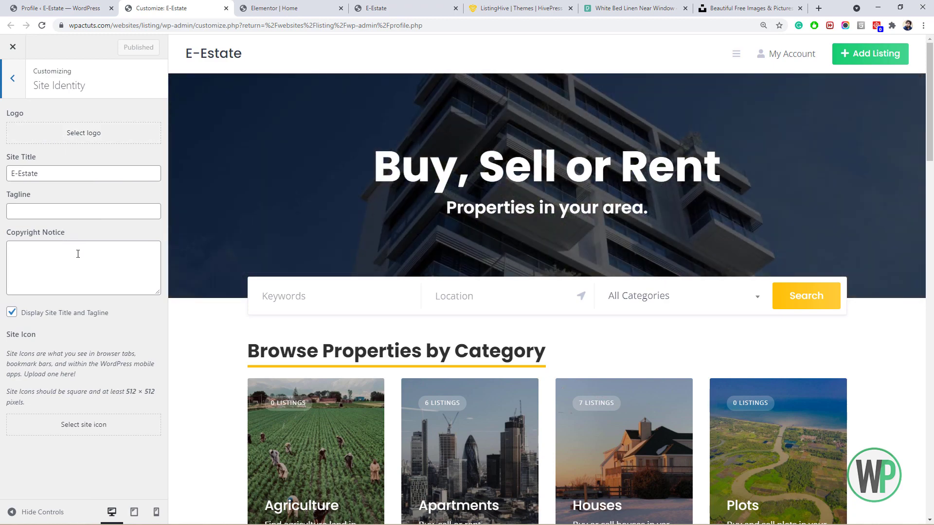
pyautogui.click(76, 253)
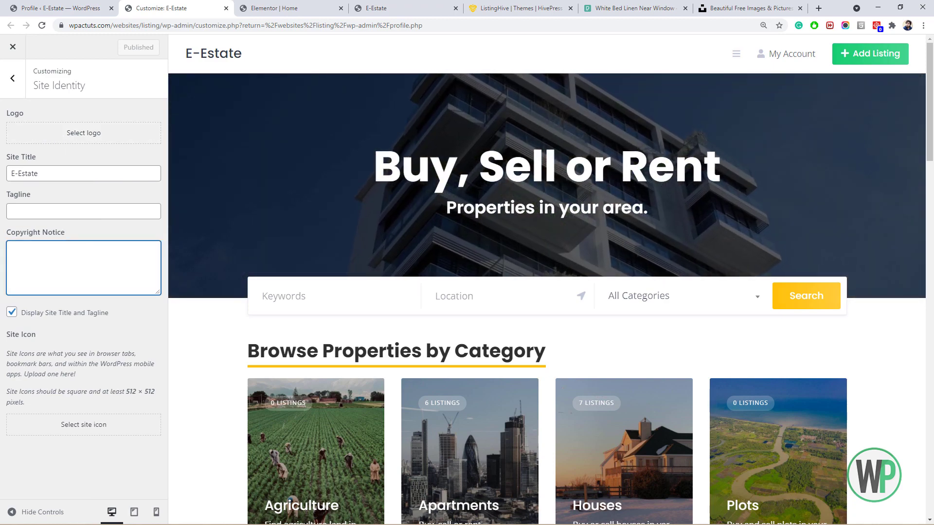
pyautogui.moveTo(929, 162); pyautogui.dragTo(909, 136)
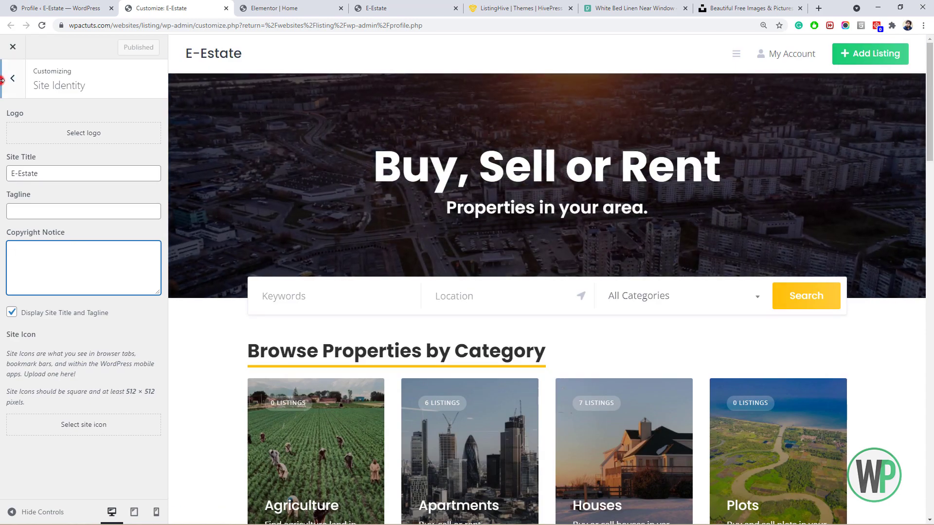
pyautogui.click(378, 9)
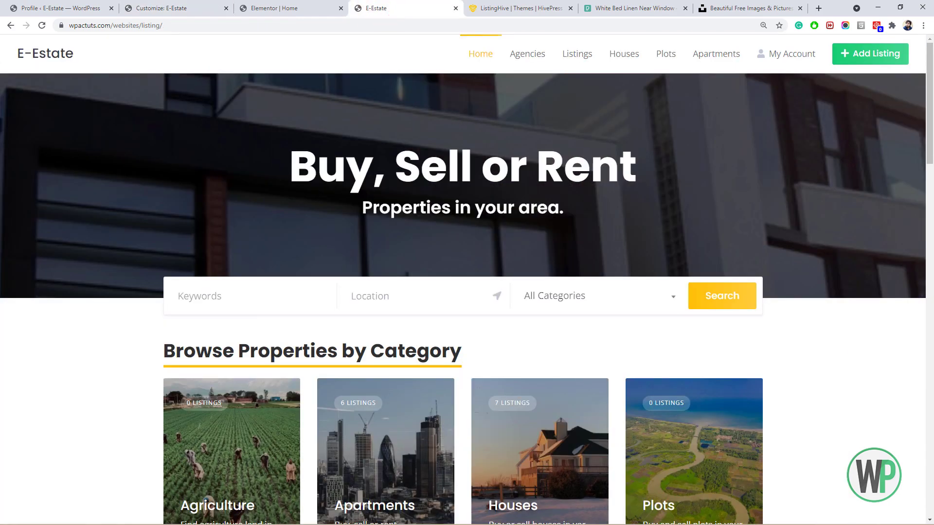
# Scroll the homepage through the categories, Featured Properties and Recent Properties sections.
pyautogui.moveTo(928, 99); pyautogui.dragTo(925, 163)
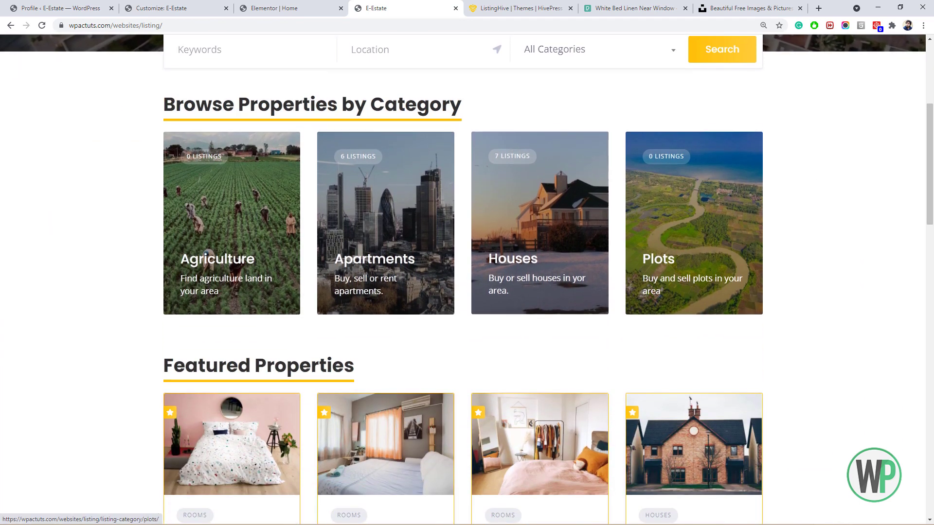
pyautogui.moveTo(931, 204); pyautogui.dragTo(932, 283)
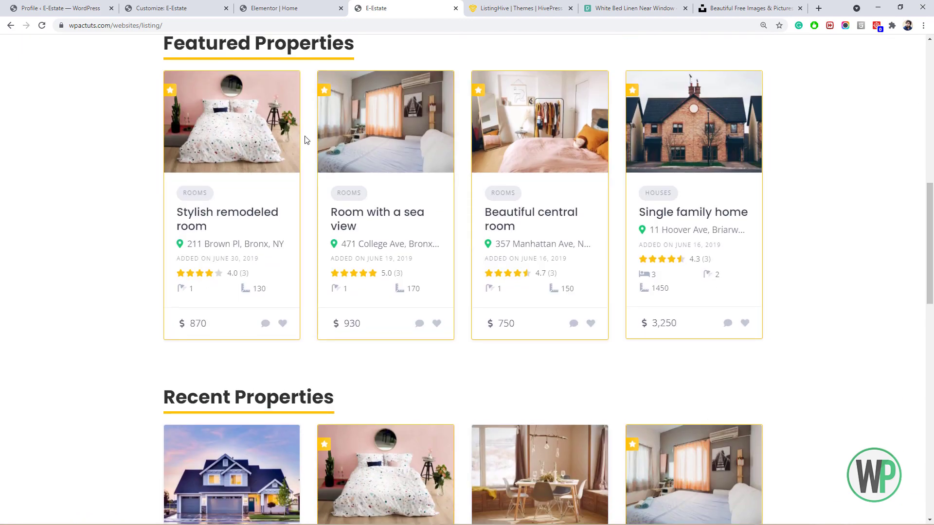
pyautogui.moveTo(932, 240); pyautogui.dragTo(928, 462)
# Give the Verified Agencies inner section a bottom margin of 40 in Elementor's Advanced settings.
pyautogui.click(301, 8)
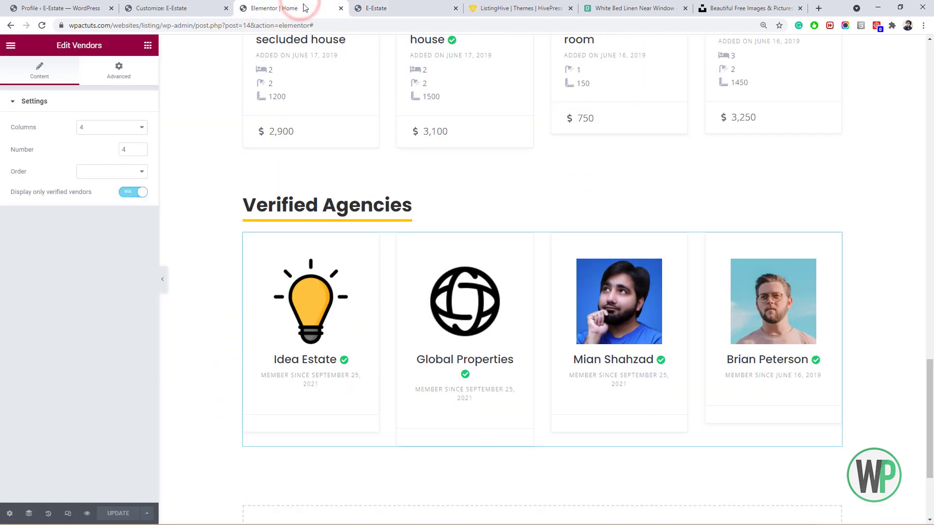
pyautogui.rightClick(535, 194)
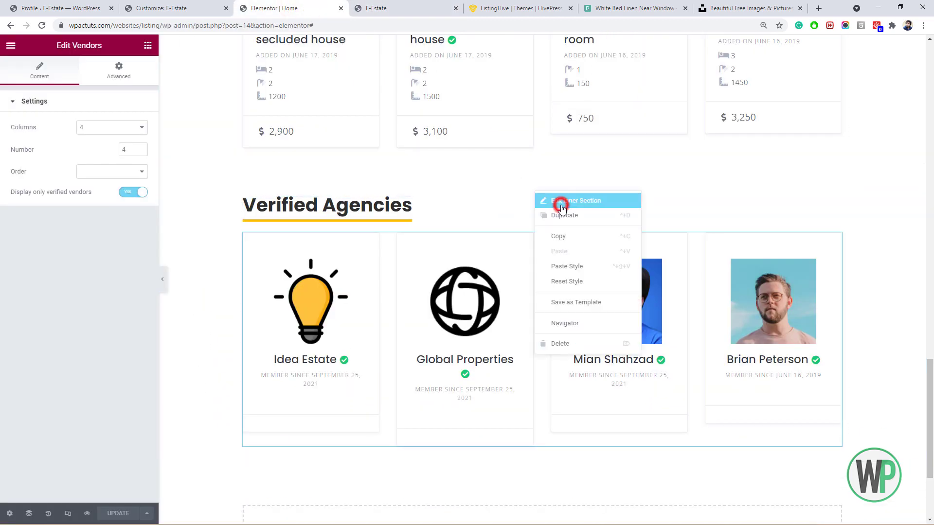
pyautogui.click(559, 203)
pyautogui.click(138, 73)
pyautogui.click(76, 138)
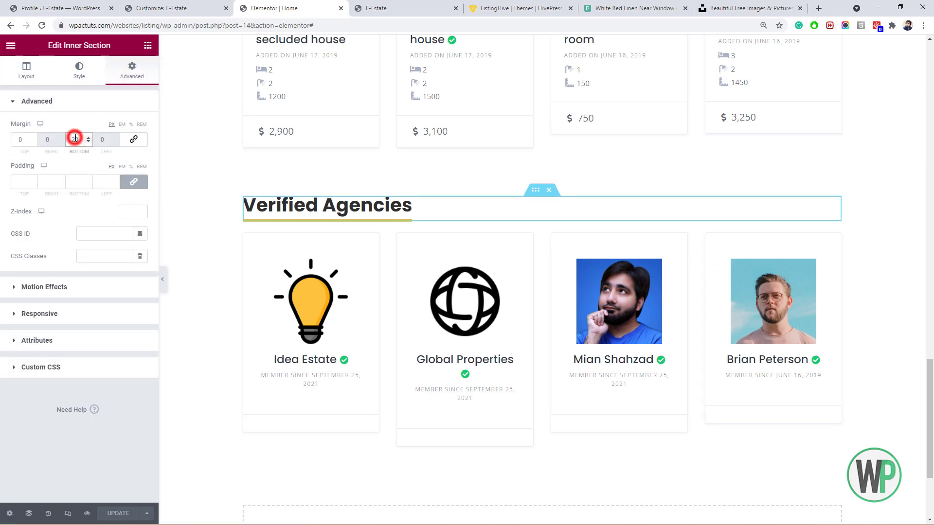
pyautogui.write('40')
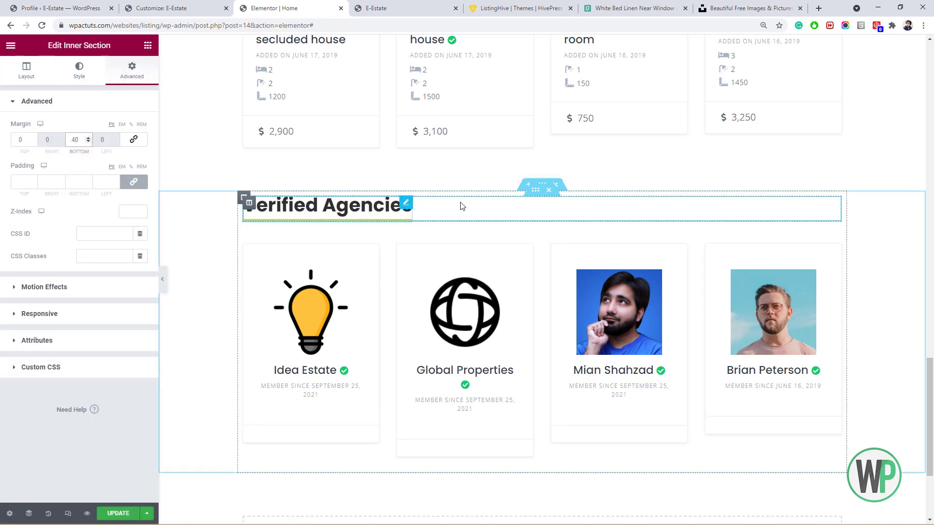
pyautogui.scroll(1, 928, 359)
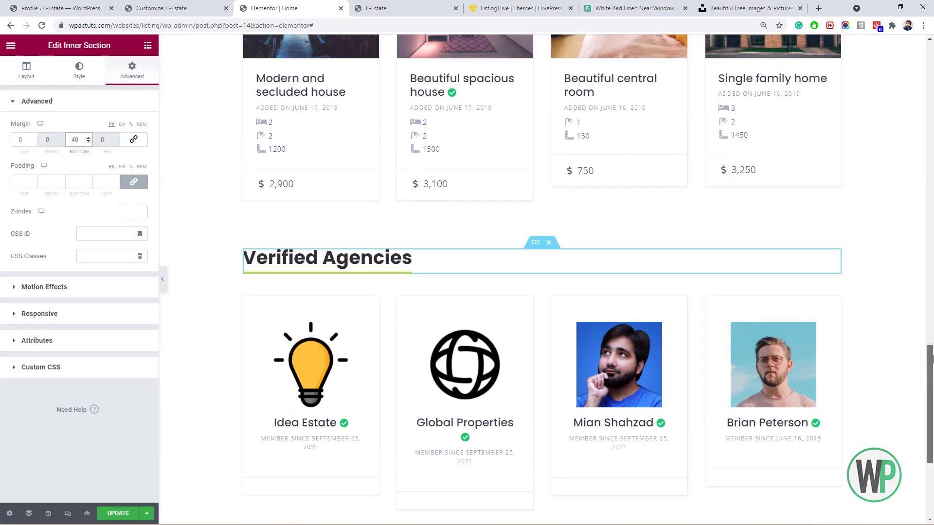
pyautogui.rightClick(536, 244)
pyautogui.click(575, 287)
pyautogui.moveTo(928, 389); pyautogui.dragTo(929, 316)
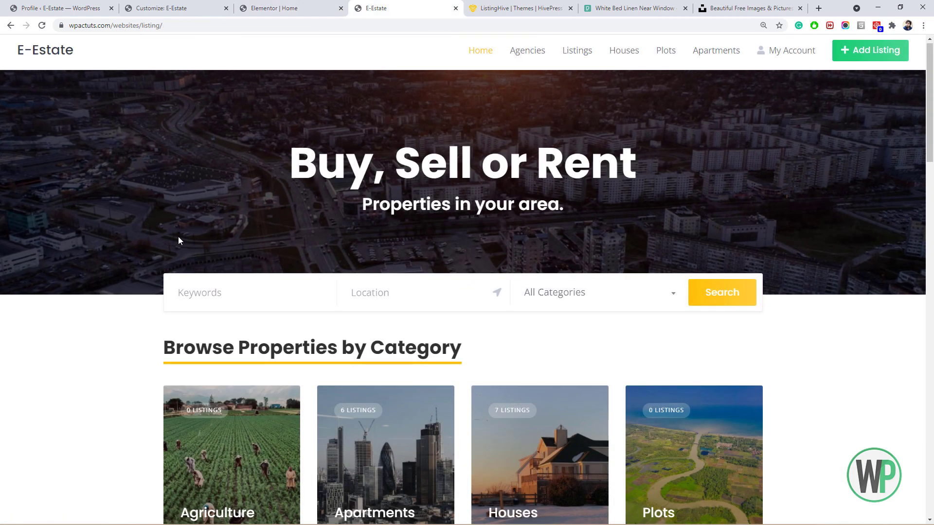
# Search properties with the location set to Lahore, Pakistan.
pyautogui.click(239, 282)
pyautogui.click(342, 290)
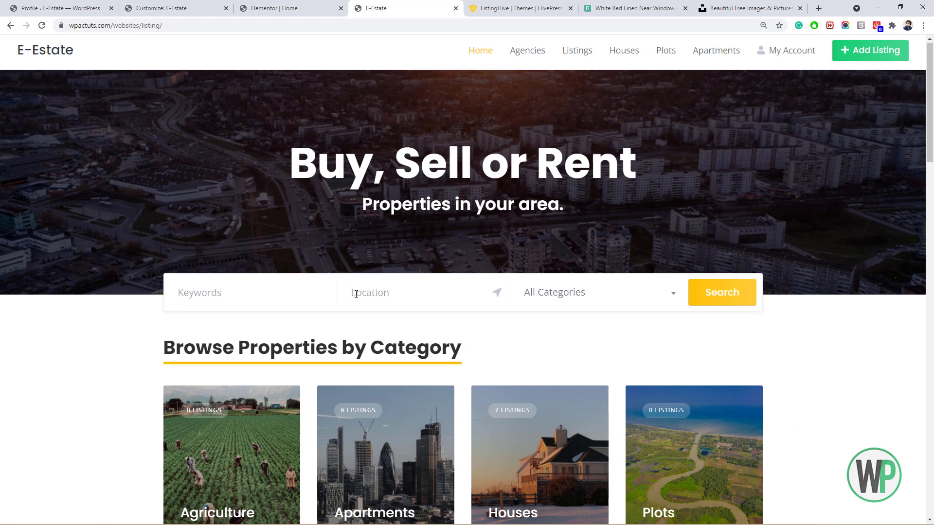
pyautogui.write('laho')
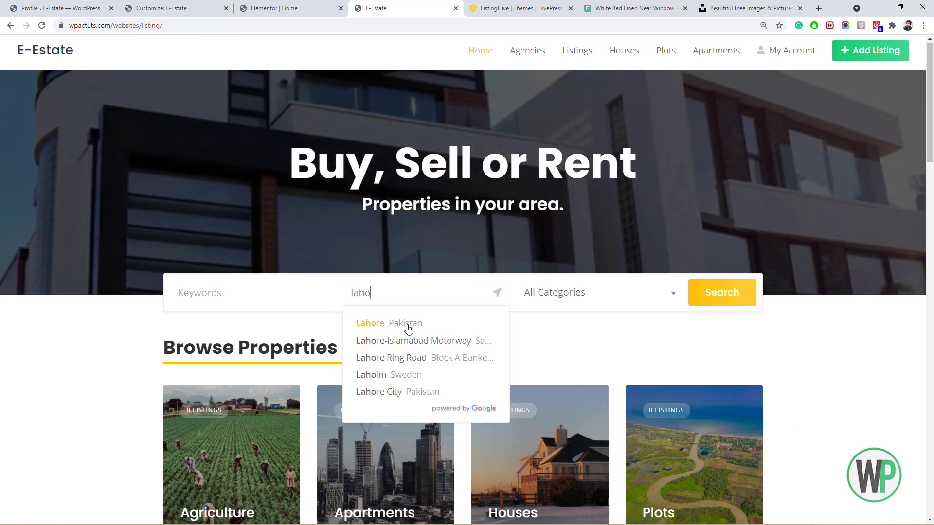
pyautogui.click(278, 306)
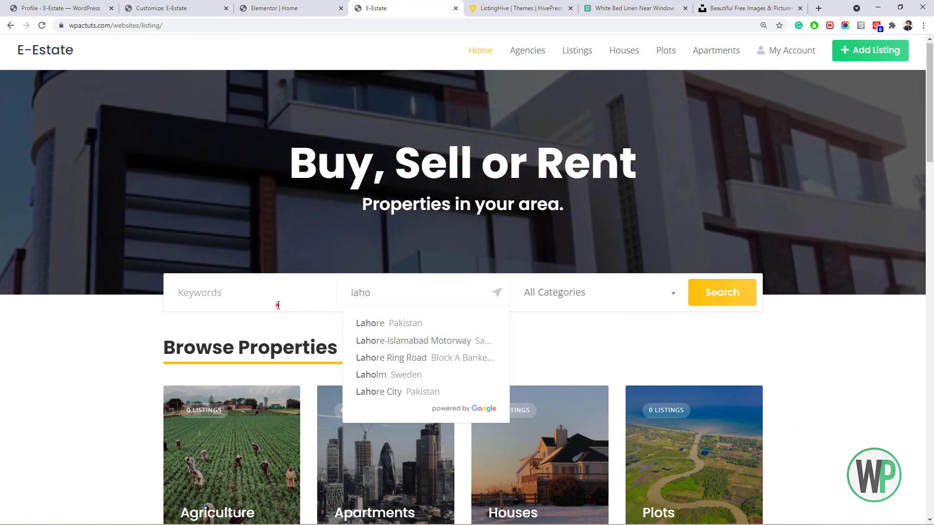
pyautogui.click(542, 301)
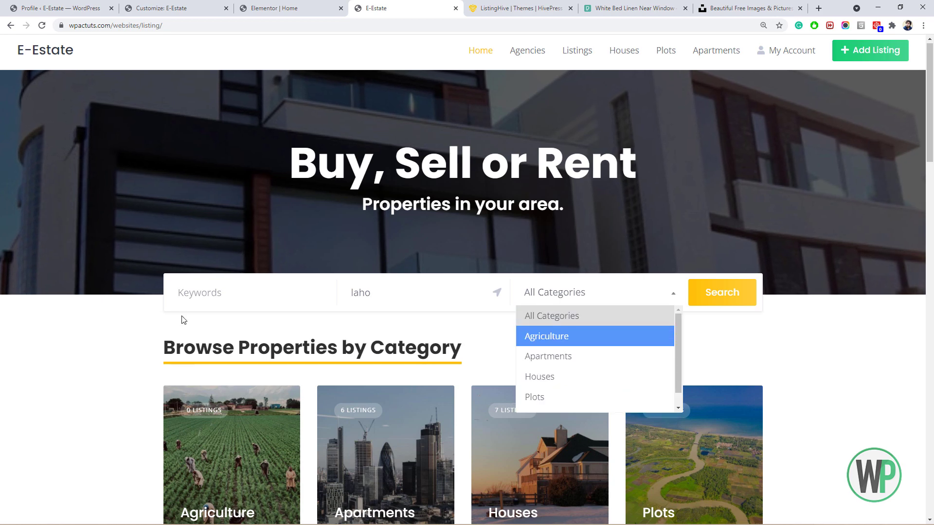
pyautogui.scroll(-1, 178, 311)
pyautogui.click(381, 238)
pyautogui.click(394, 264)
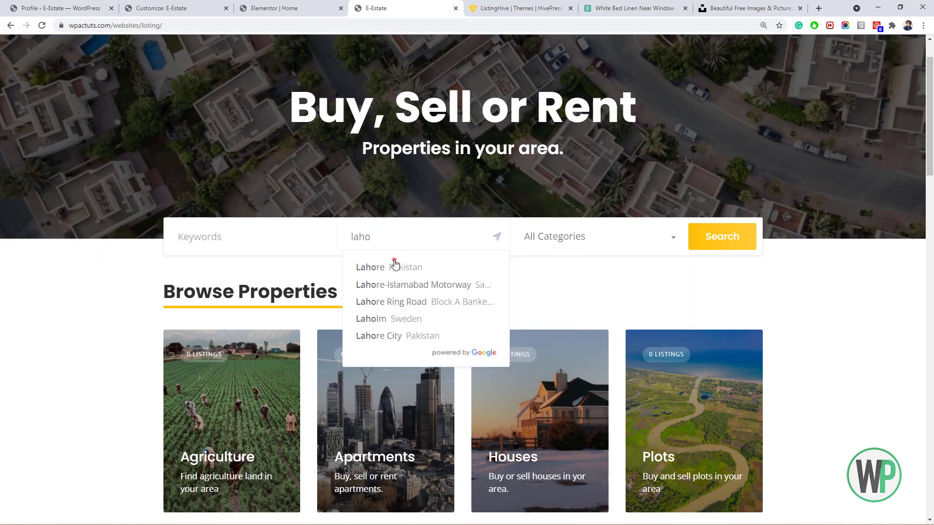
pyautogui.click(702, 242)
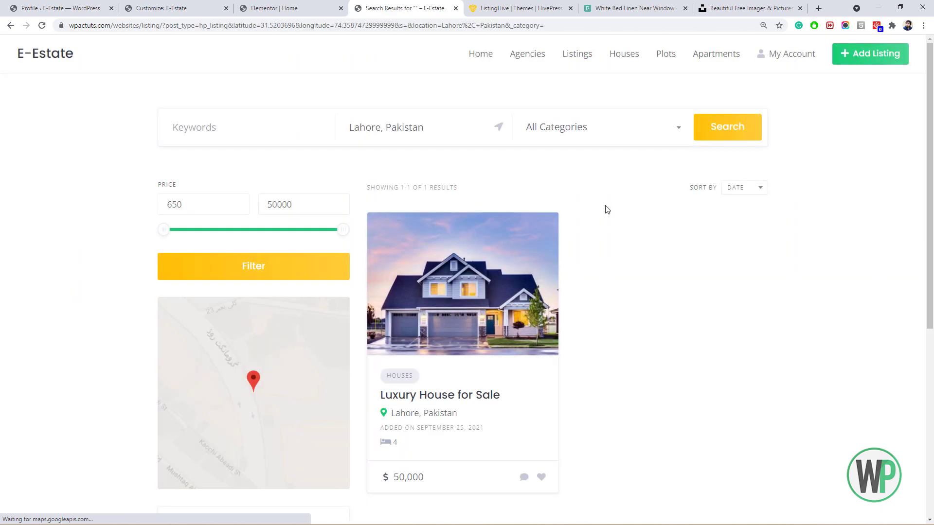
# Pan the results map around the Lahore marker and scroll through the search results.
pyautogui.scroll(-1, 607, 209)
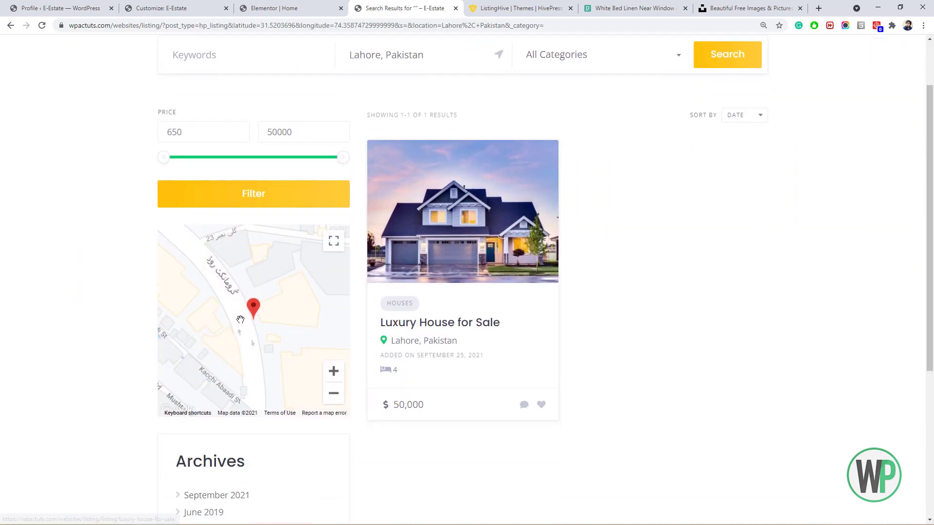
pyautogui.moveTo(260, 306)
pyautogui.mouseDown()
pyautogui.moveTo(298, 272)
pyautogui.moveTo(262, 269)
pyautogui.moveTo(286, 248)
pyautogui.moveTo(245, 282)
pyautogui.mouseUp()
pyautogui.moveTo(263, 248); pyautogui.dragTo(251, 271)
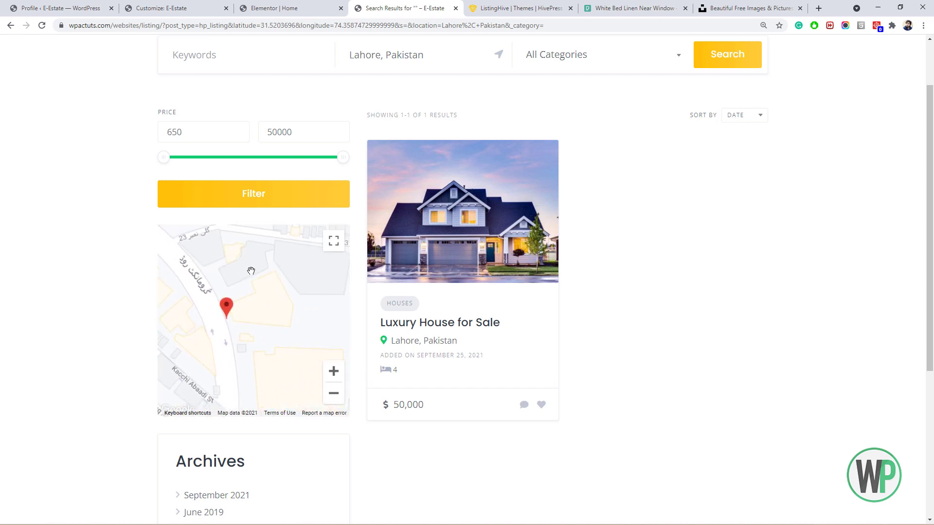
pyautogui.scroll(2, 248, 265)
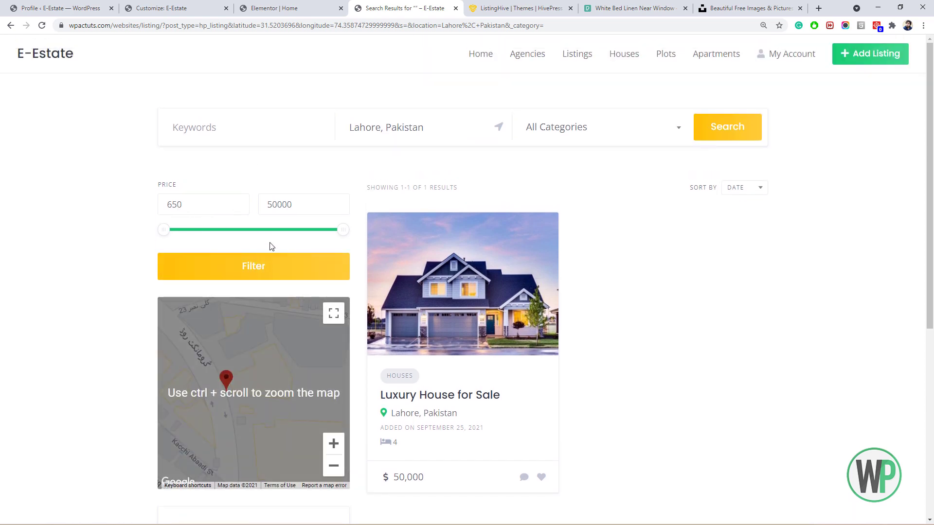
pyautogui.scroll(-5, 271, 246)
pyautogui.scroll(2, 274, 248)
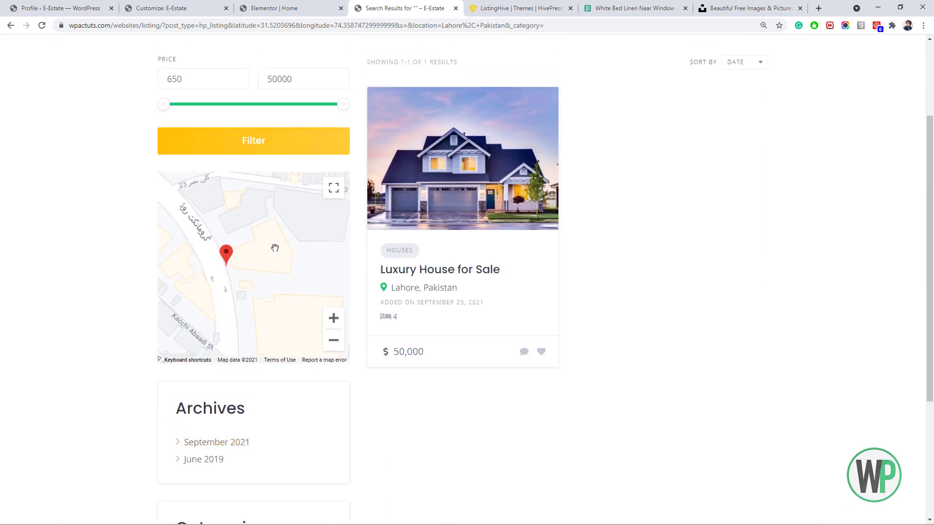
pyautogui.scroll(2, 274, 248)
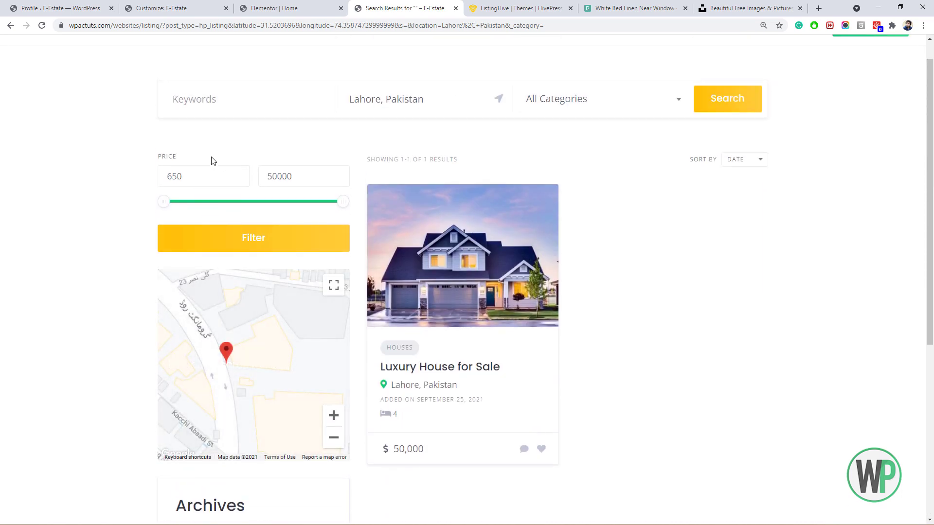
pyautogui.scroll(-5, 184, 271)
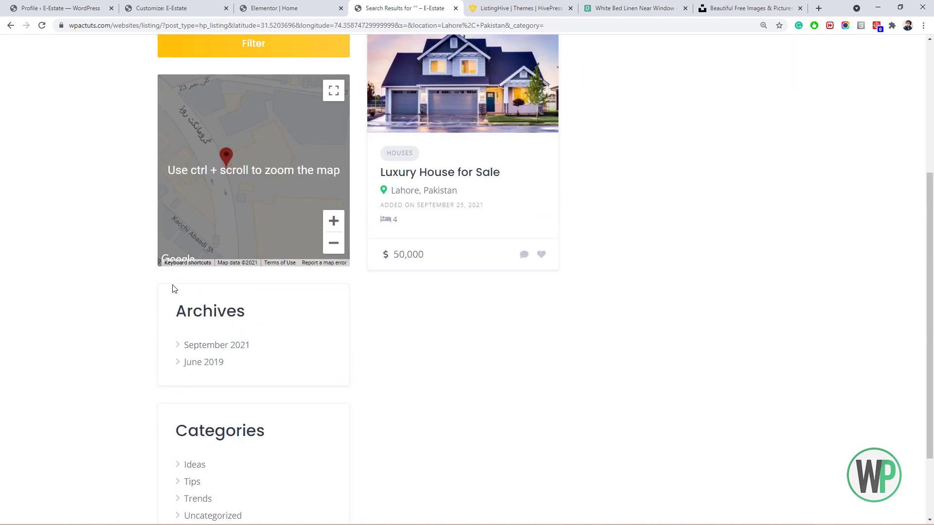
pyautogui.scroll(5, 233, 325)
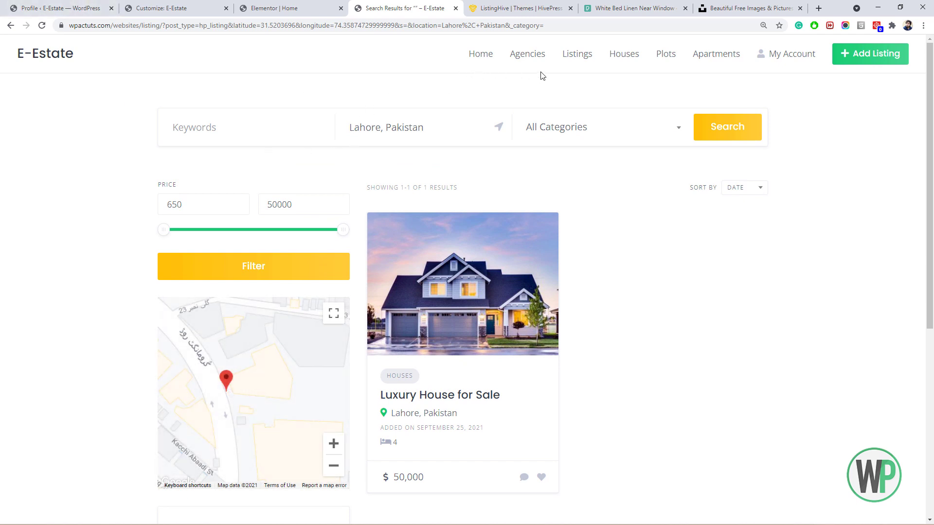
# Open the Houses category page listing 7 houses and check the Sort By options.
pyautogui.click(618, 58)
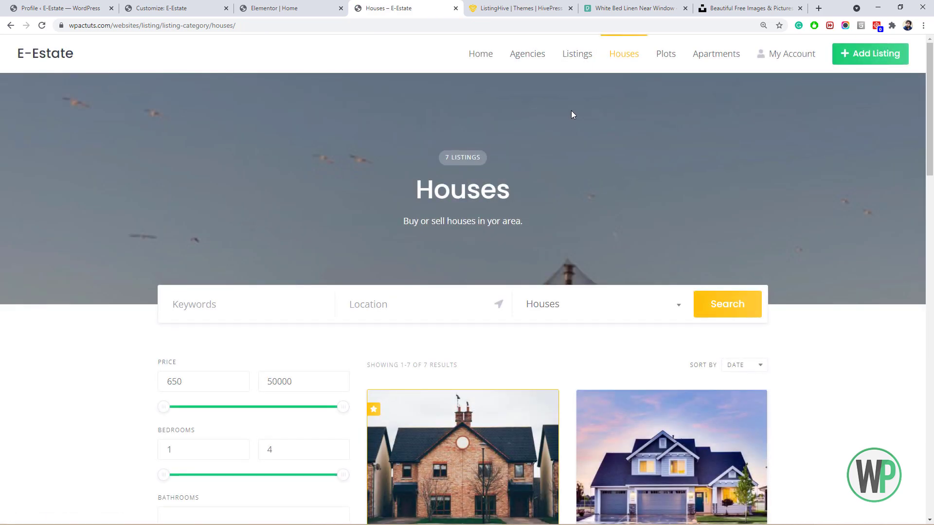
pyautogui.moveTo(929, 109); pyautogui.dragTo(932, 148)
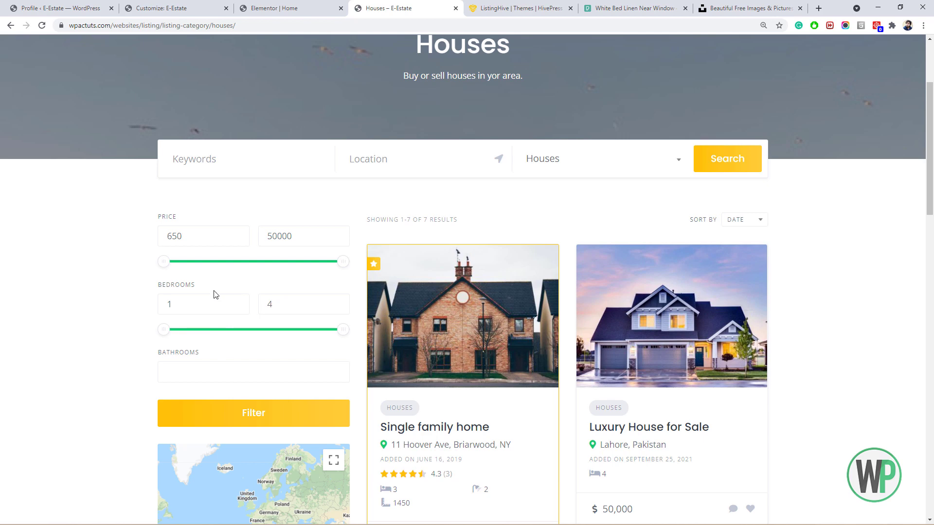
pyautogui.scroll(-1, 216, 294)
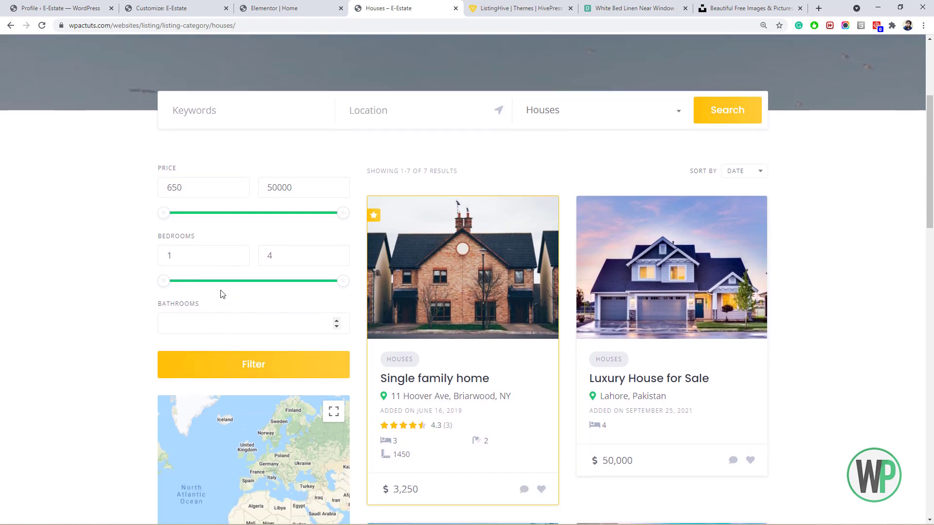
pyautogui.moveTo(929, 166)
pyautogui.mouseDown()
pyautogui.moveTo(931, 294)
pyautogui.moveTo(931, 153)
pyautogui.mouseUp()
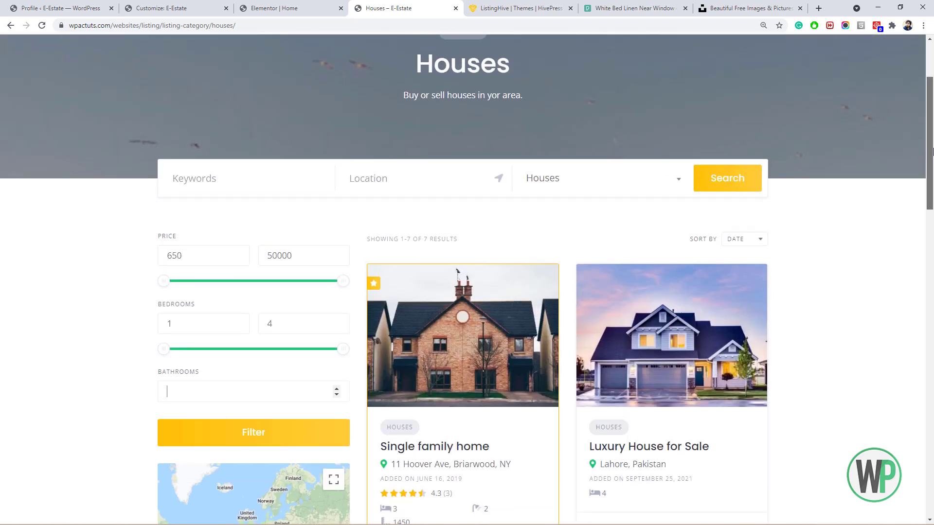
pyautogui.click(743, 246)
pyautogui.click(856, 246)
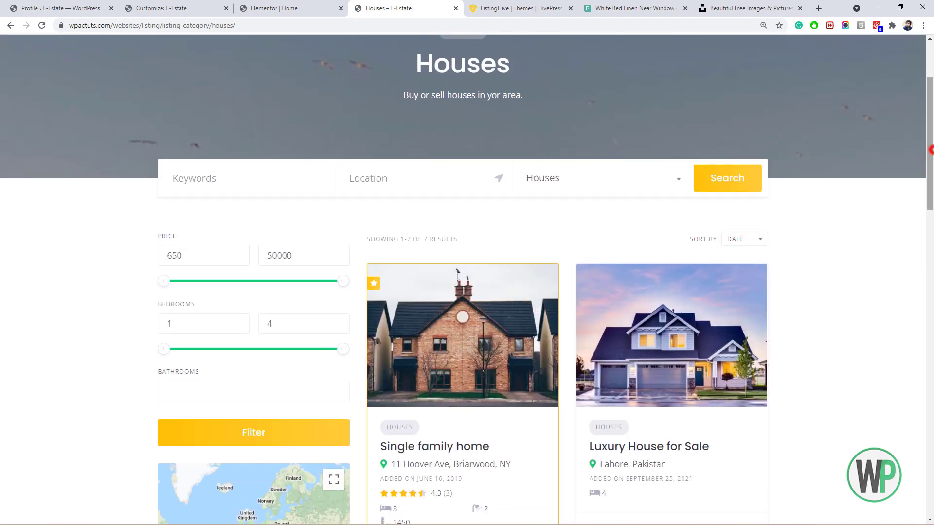
pyautogui.moveTo(929, 150); pyautogui.dragTo(923, 117)
# Leave the Customizer and open the HivePress settings in WordPress admin.
pyautogui.click(160, 8)
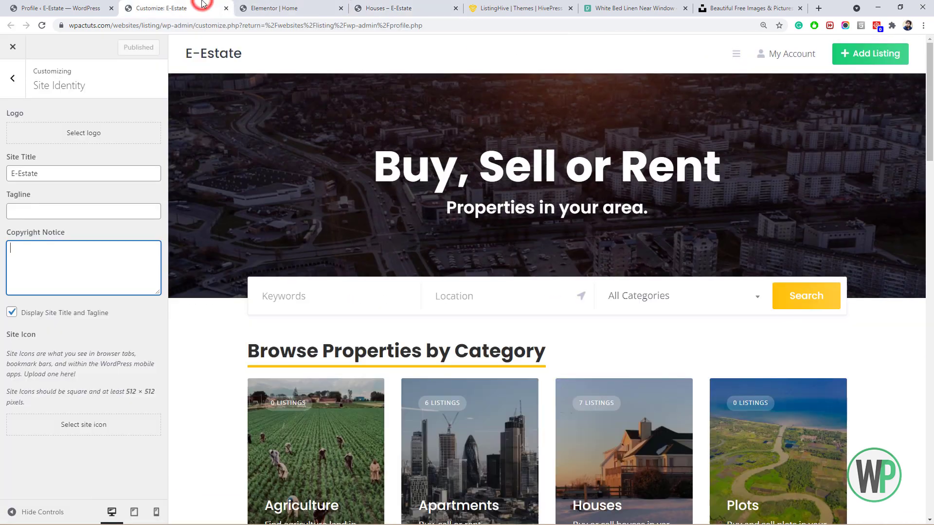
pyautogui.click(13, 78)
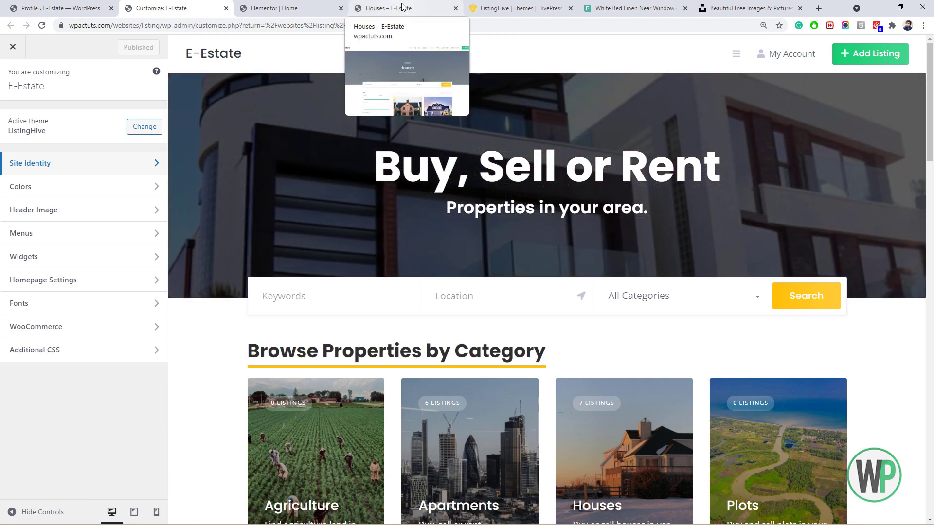
pyautogui.click(84, 4)
pyautogui.moveTo(64, 301)
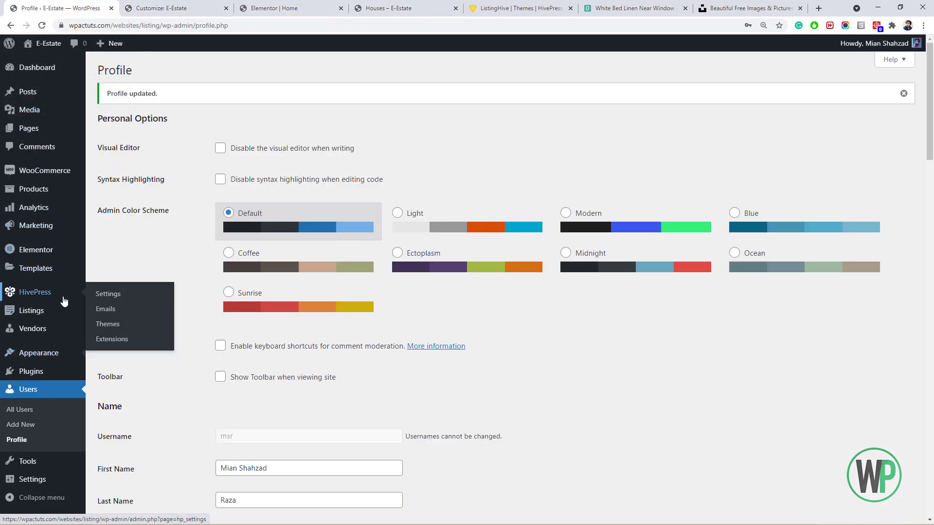
pyautogui.click(116, 301)
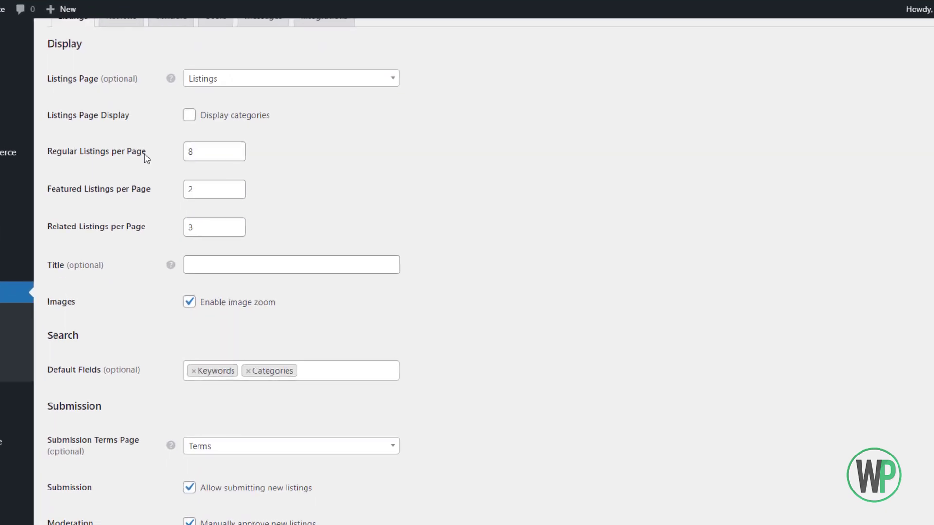
# Raise Featured Listings per Page from 3 to 4.
pyautogui.click(185, 186)
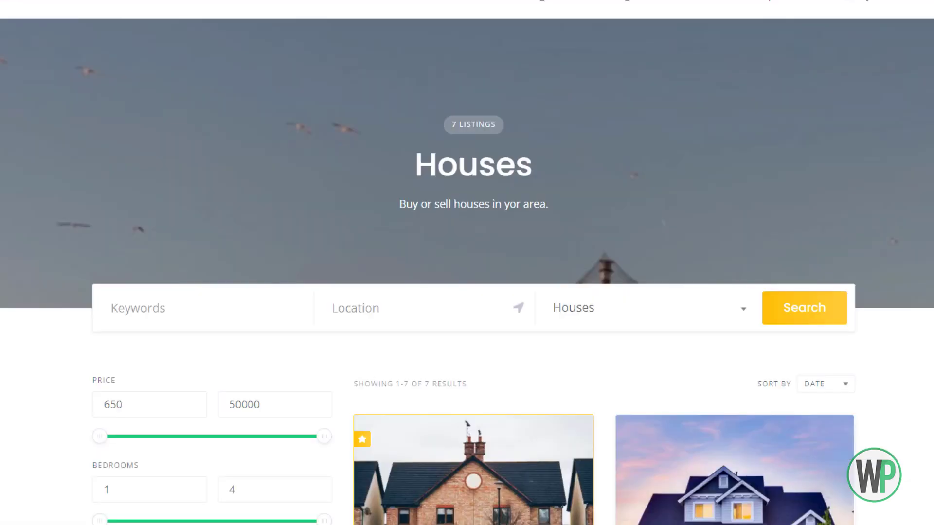
pyautogui.scroll(-8, 585, 191)
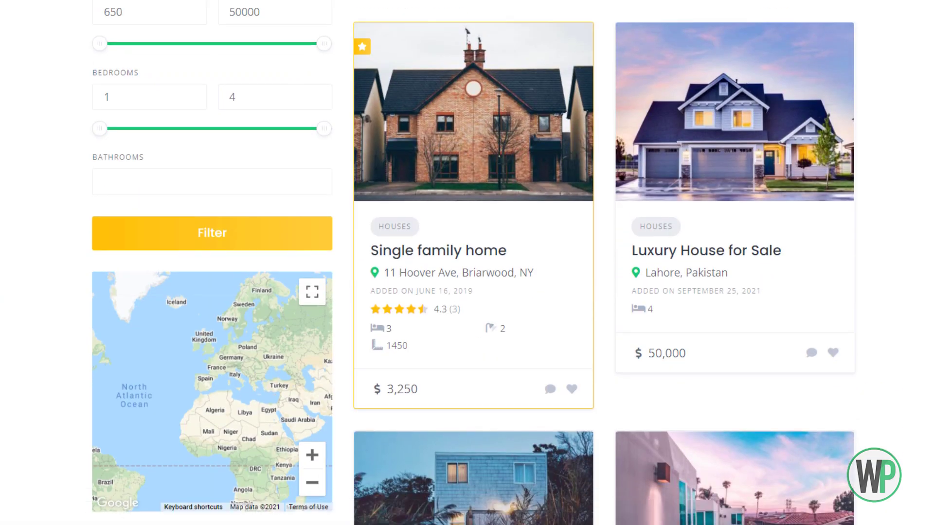
pyautogui.scroll(8, 557, 86)
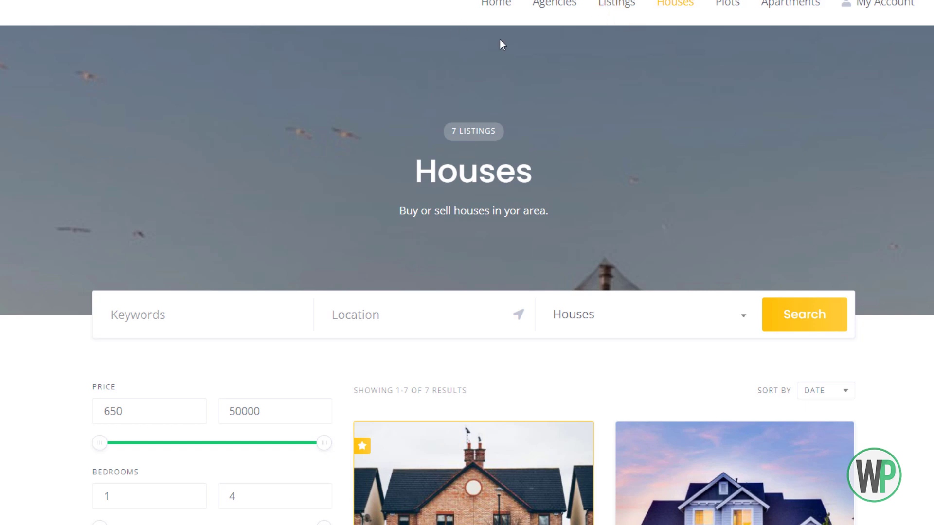
pyautogui.click(616, 3)
pyautogui.scroll(-6, 627, 148)
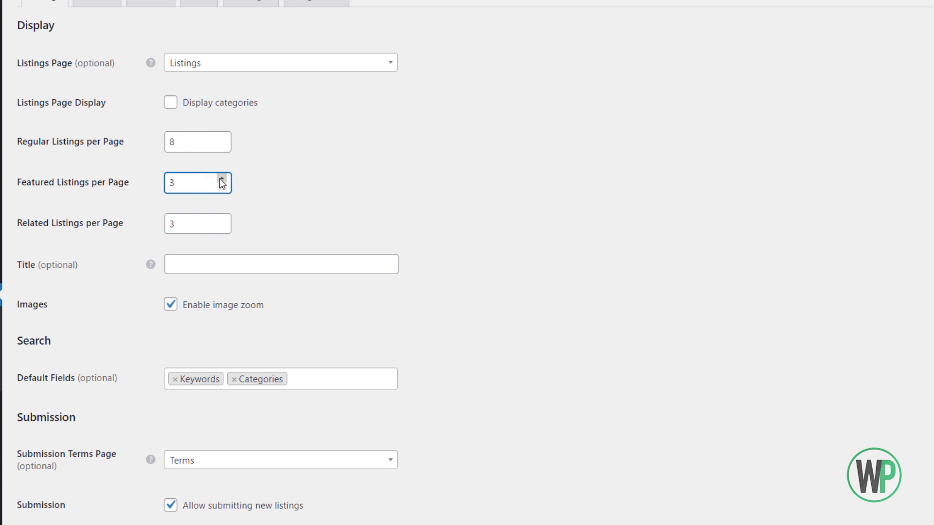
pyautogui.click(222, 178)
pyautogui.scroll(-3, 467, 263)
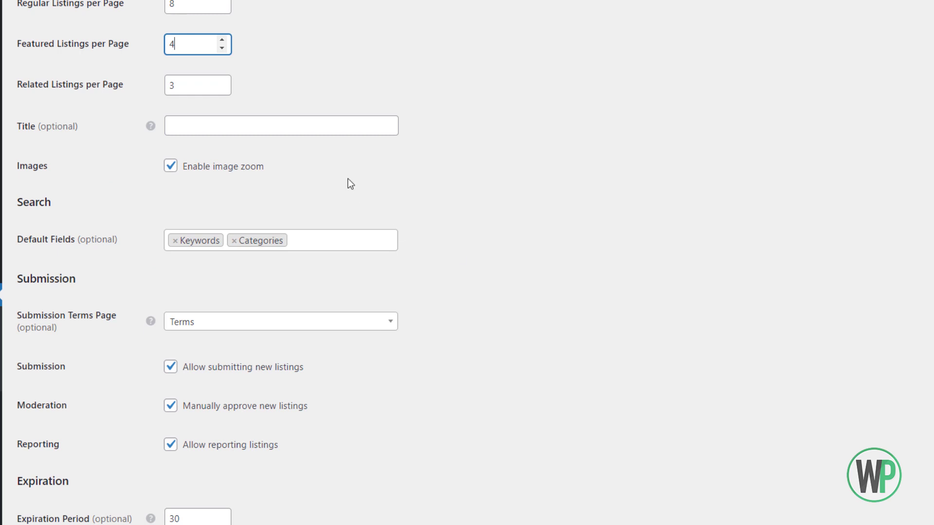
pyautogui.scroll(2, 301, 213)
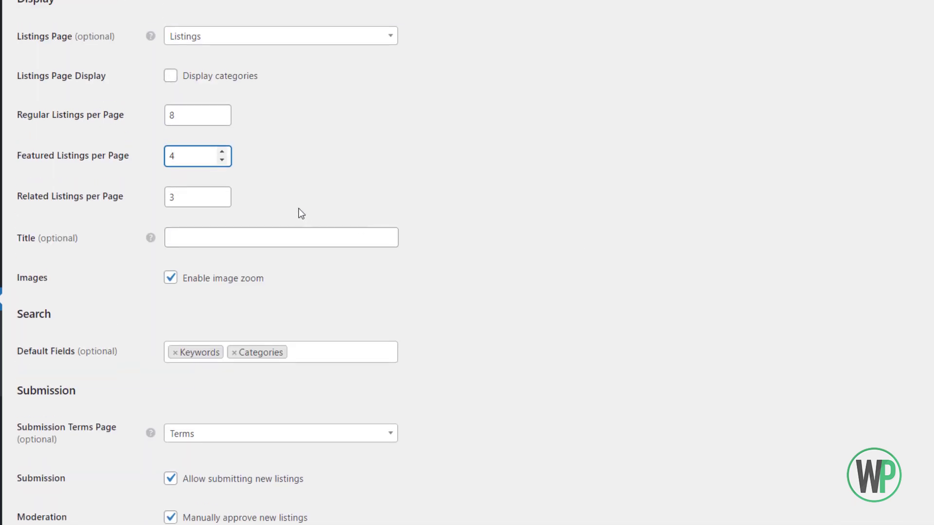
pyautogui.scroll(-5, 200, 263)
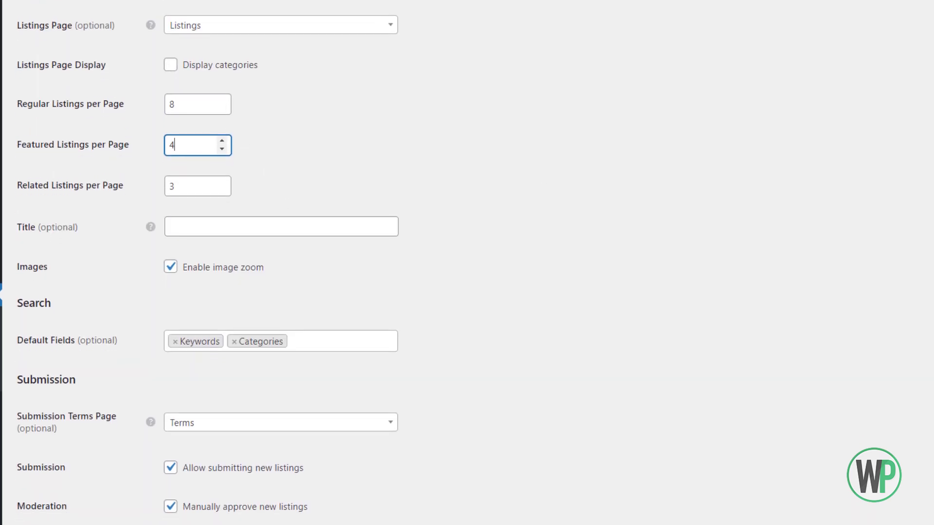
pyautogui.scroll(-5, 280, 263)
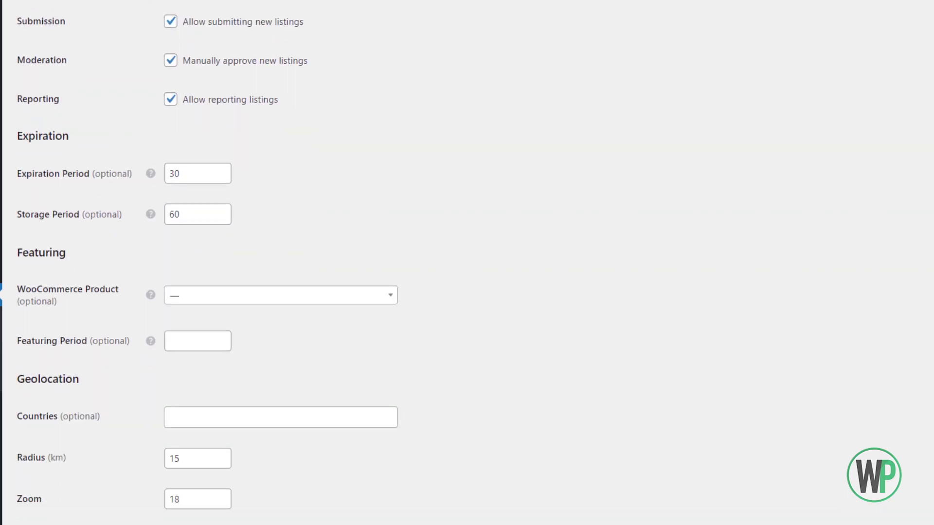
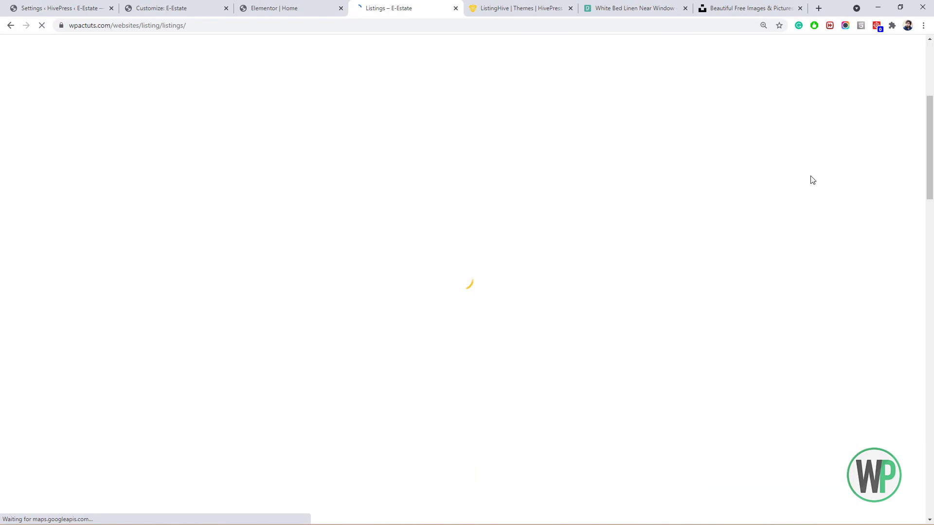
# Go from the ListingHive docs to the HivePress themes overview and open the JobHive theme page.
pyautogui.click(929, 234)
pyautogui.moveTo(930, 234); pyautogui.dragTo(932, 58)
pyautogui.click(565, 4)
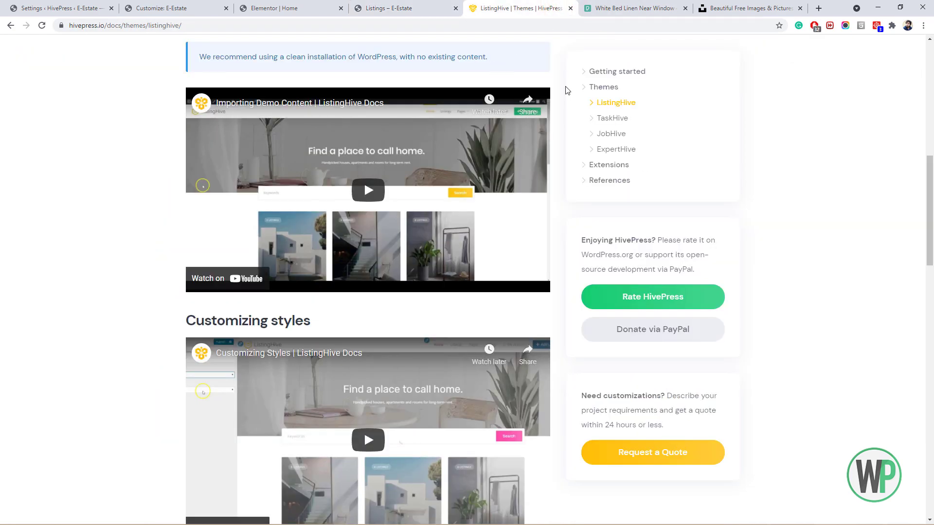
pyautogui.moveTo(929, 196); pyautogui.dragTo(924, 73)
pyautogui.click(480, 58)
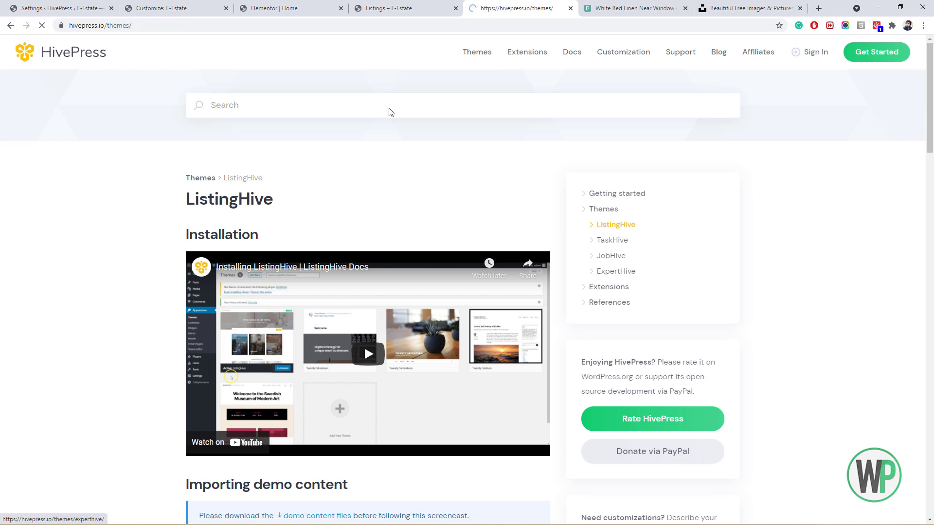
pyautogui.scroll(-4, 559, 261)
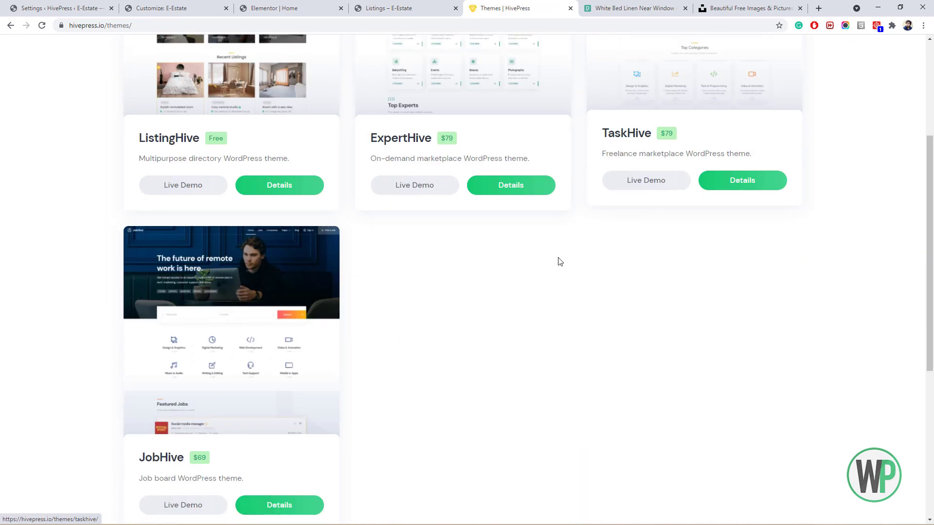
pyautogui.click(273, 348)
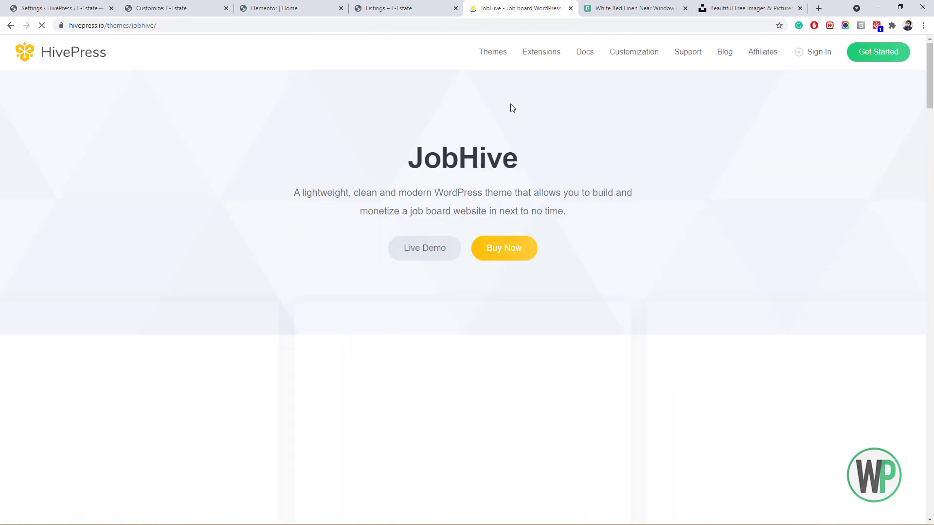
# Browse the JobHive live demo's Jobs page, then close it and return to the E-Estate listings.
pyautogui.click(442, 251)
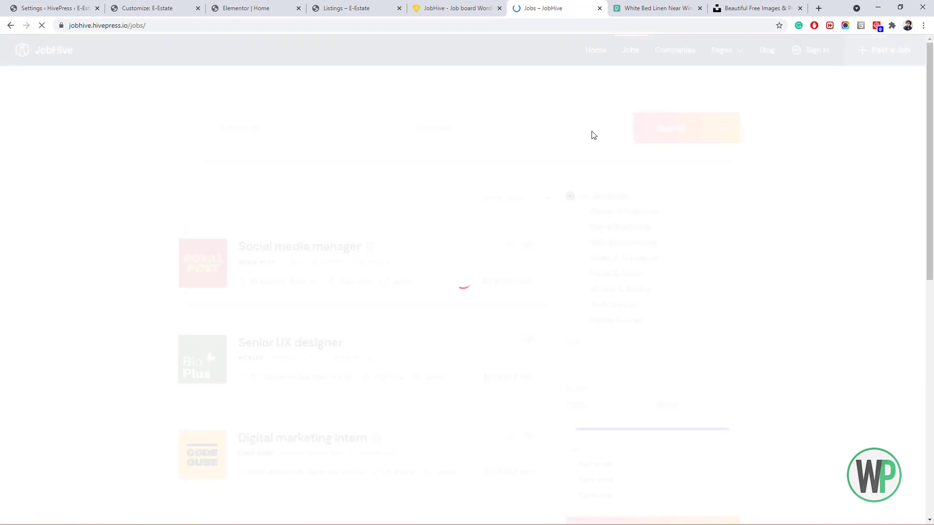
pyautogui.scroll(-1, 632, 161)
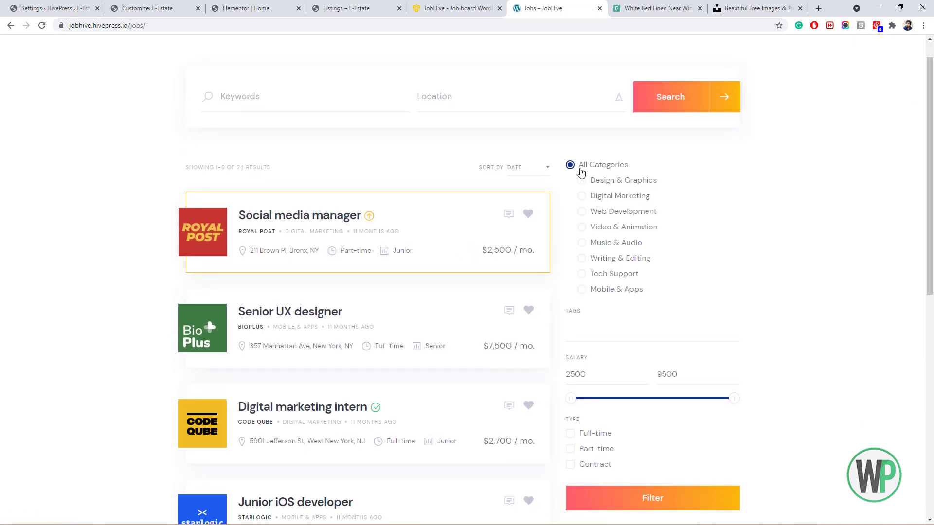
pyautogui.scroll(-2, 646, 194)
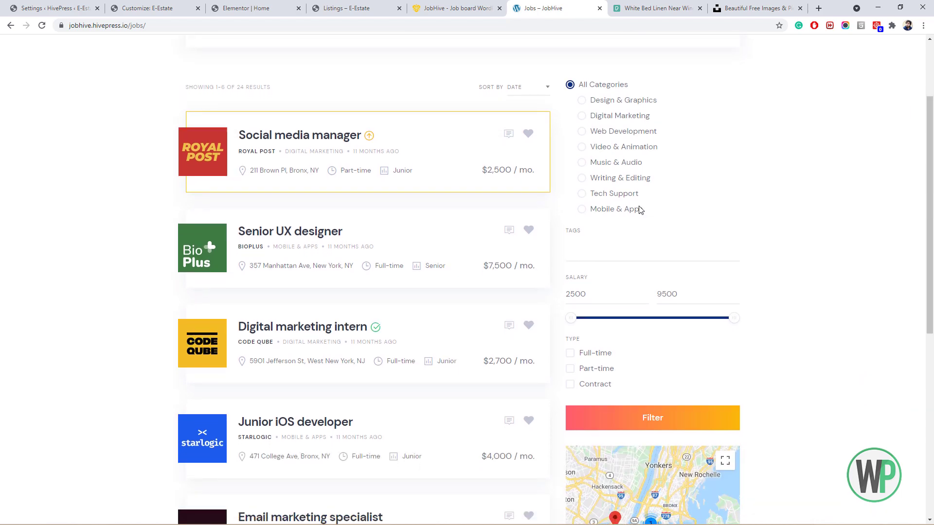
pyautogui.moveTo(929, 315); pyautogui.dragTo(930, 233)
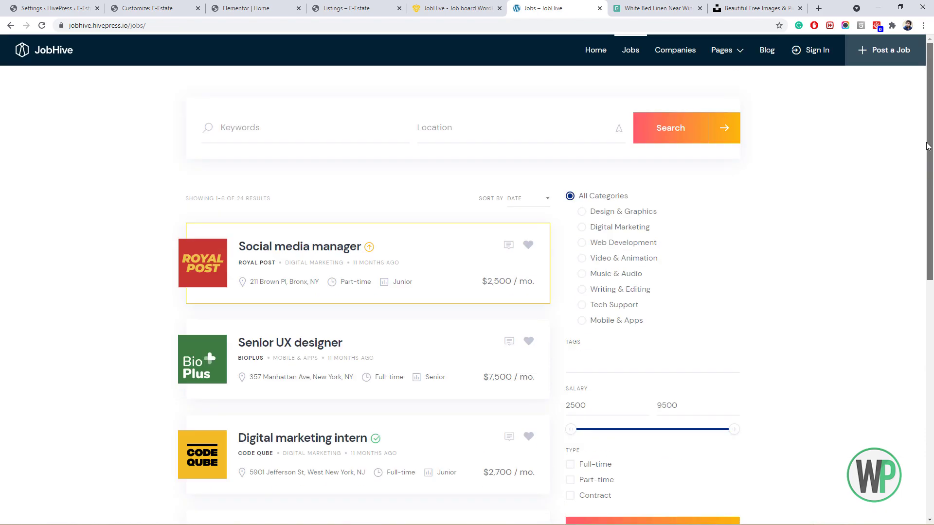
pyautogui.click(599, 9)
pyautogui.click(349, 6)
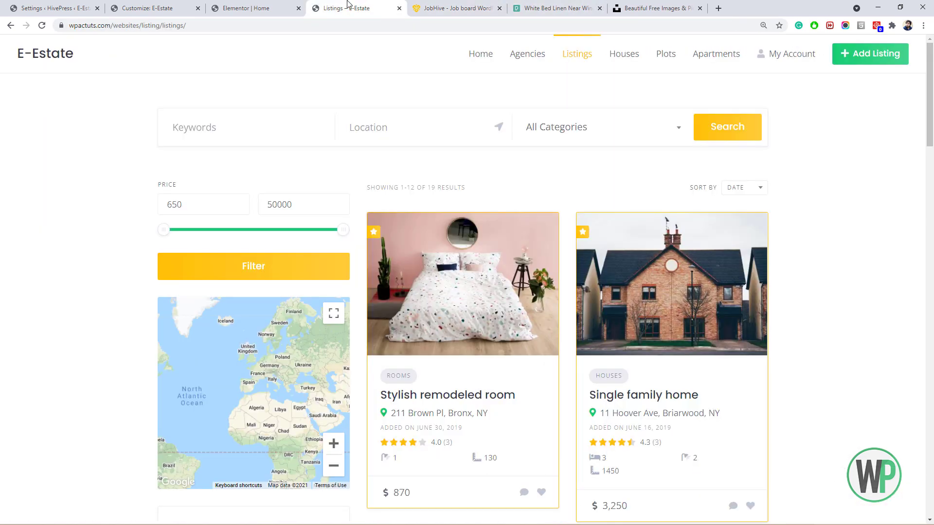
# Scroll the listings page, then close the Elementor Home editor tab.
pyautogui.scroll(-1, 294, 48)
pyautogui.scroll(1, 293, 48)
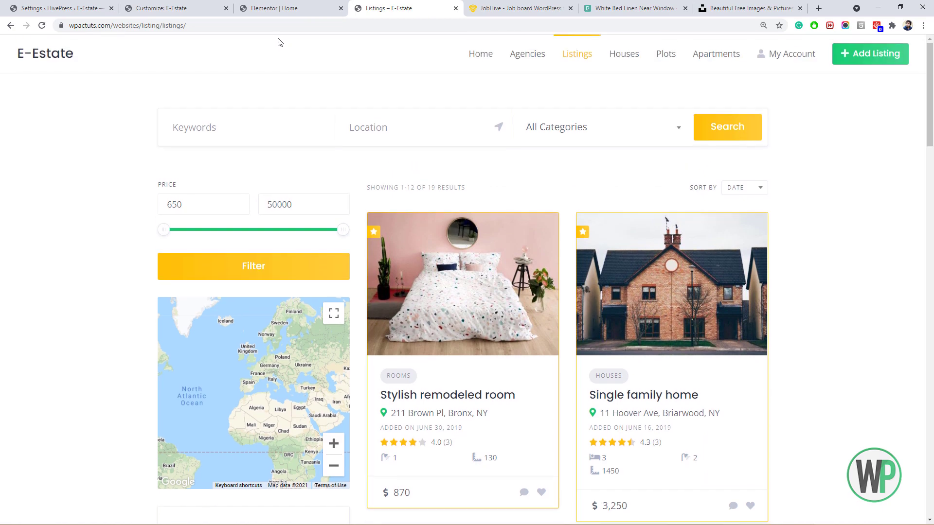
pyautogui.scroll(-6, 184, 314)
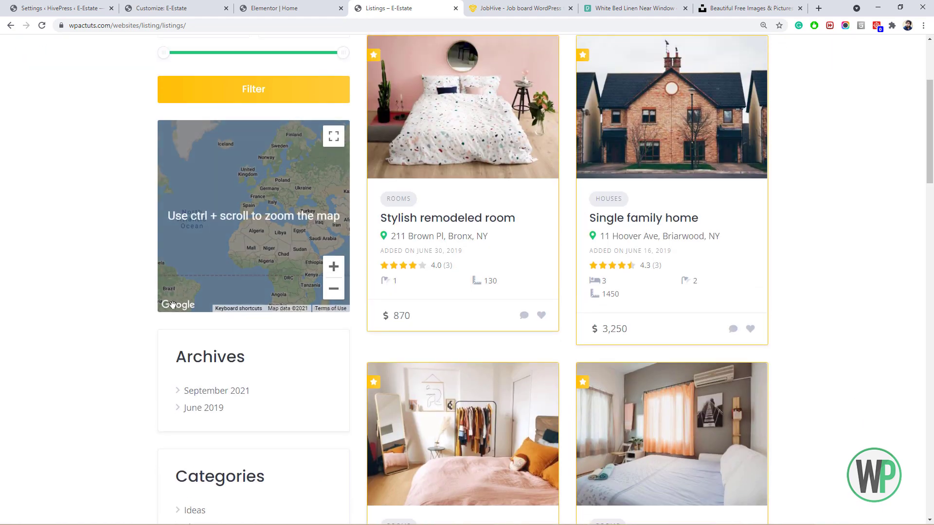
pyautogui.scroll(1, 141, 308)
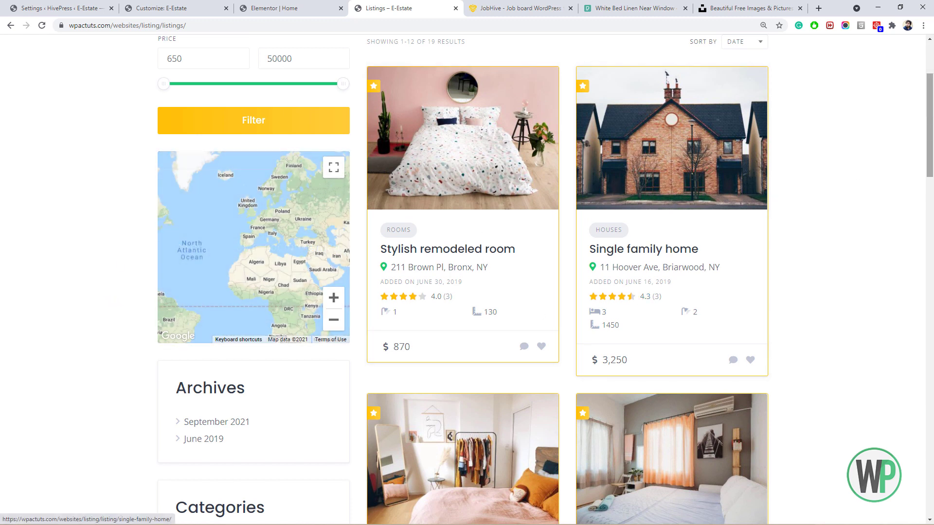
pyautogui.moveTo(929, 127); pyautogui.dragTo(930, 87)
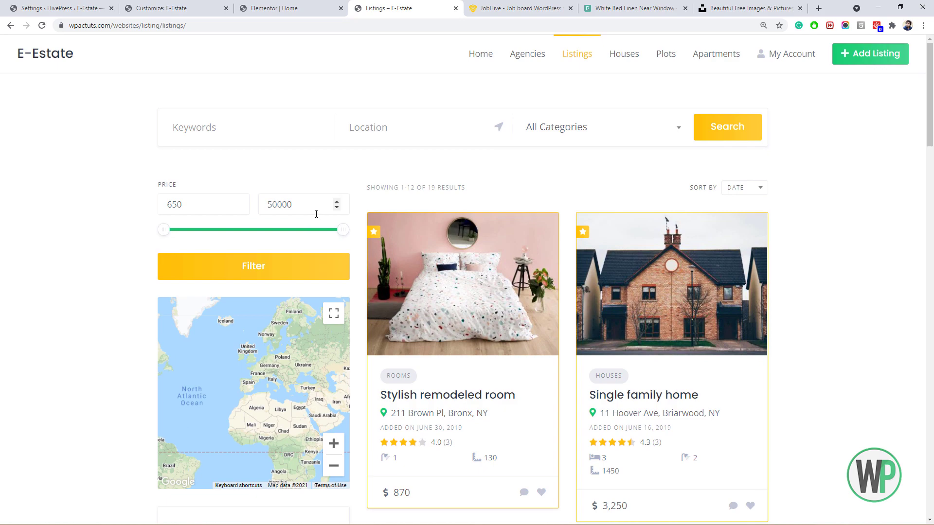
pyautogui.moveTo(930, 71); pyautogui.dragTo(932, 36)
pyautogui.click(256, 8)
pyautogui.click(340, 9)
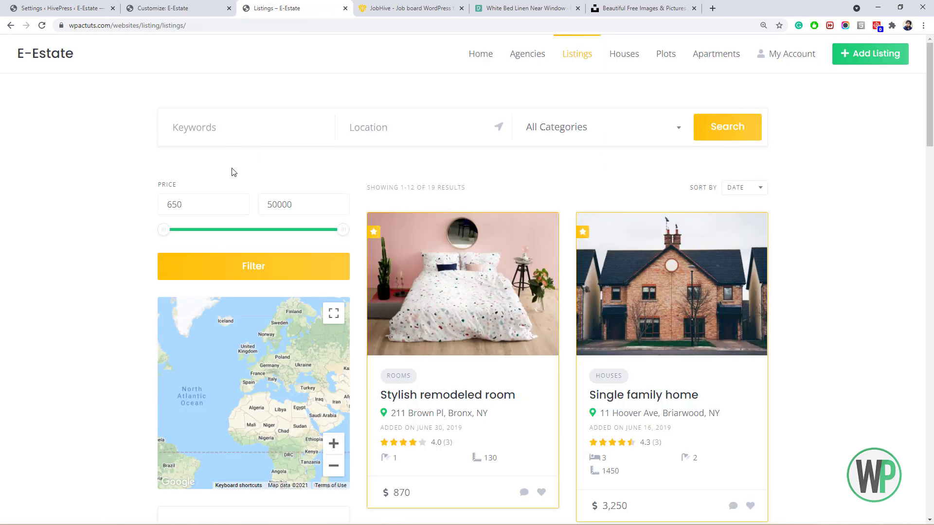
# Copy the site's base address and load it in a new incognito window.
pyautogui.click(266, 24)
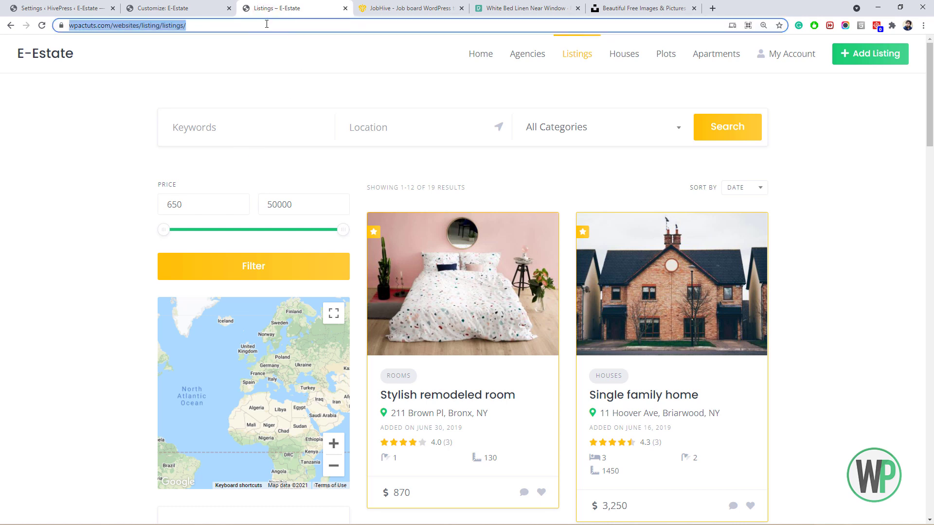
pyautogui.click(165, 25)
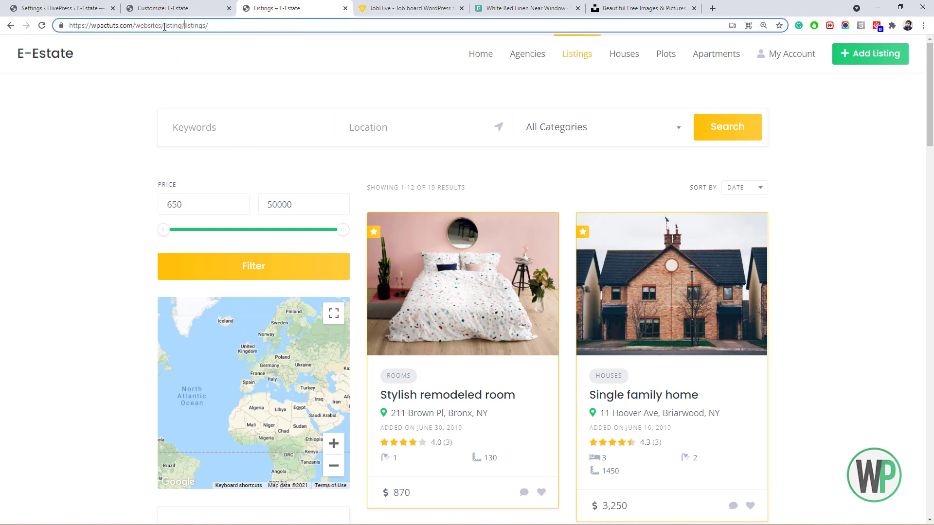
pyautogui.moveTo(164, 25); pyautogui.dragTo(115, 27)
pyautogui.moveTo(186, 26); pyautogui.dragTo(35, 29)
pyautogui.write('#ffc107')
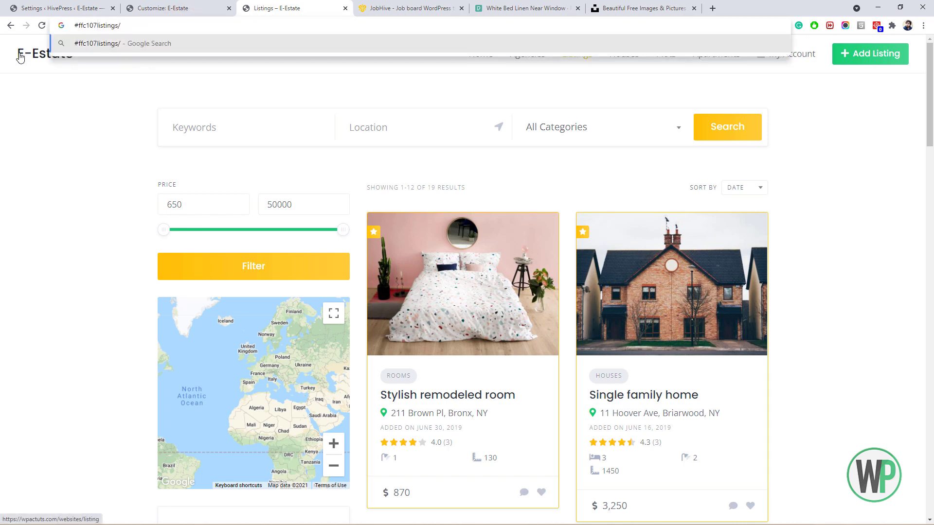
pyautogui.hotkey('ctrl', 'z')
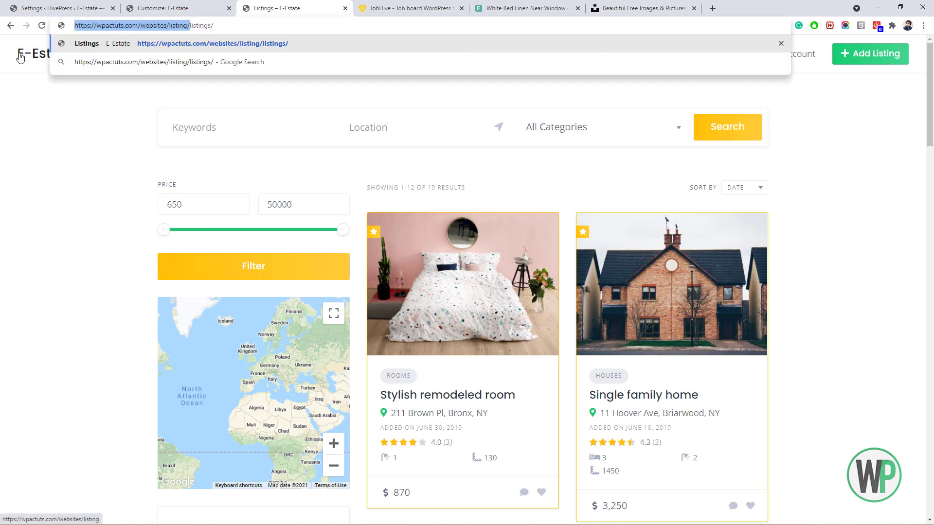
pyautogui.hotkey('ctrl', 'c')
pyautogui.hotkey('ctrl', 'shift', 'n')
pyautogui.hotkey('ctrl', 'v')
pyautogui.press('Return')
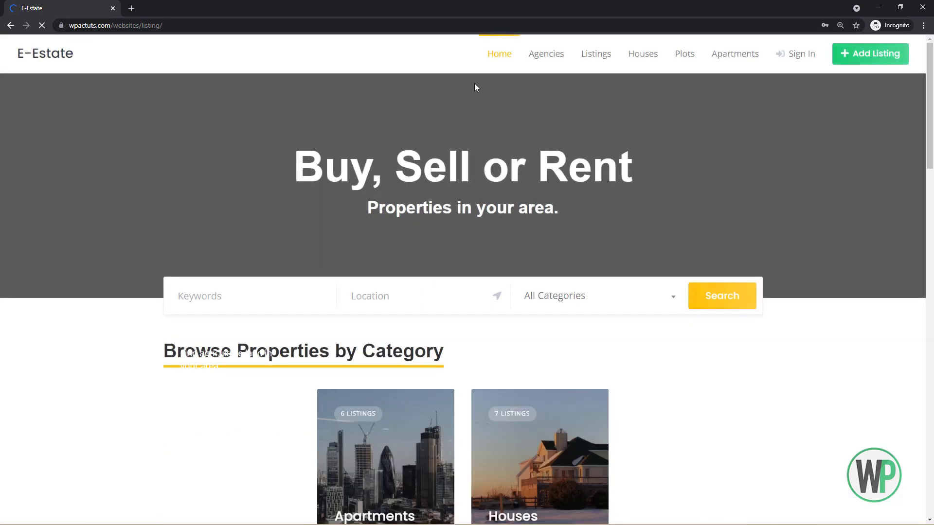
# Open the Register form from the E-Estate sign-in page and enter the account's e-mail address.
pyautogui.moveTo(930, 148); pyautogui.dragTo(930, 129)
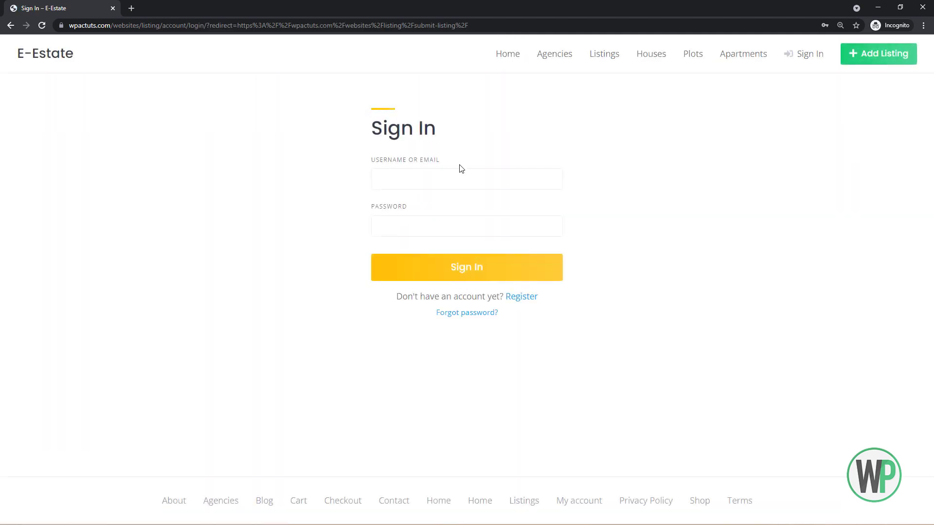
pyautogui.click(518, 296)
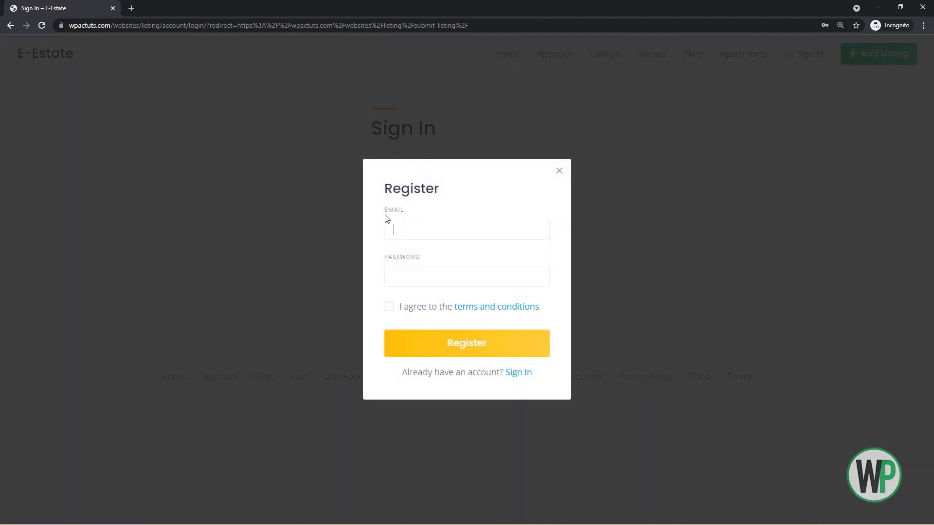
pyautogui.click(417, 229)
pyautogui.write('????')
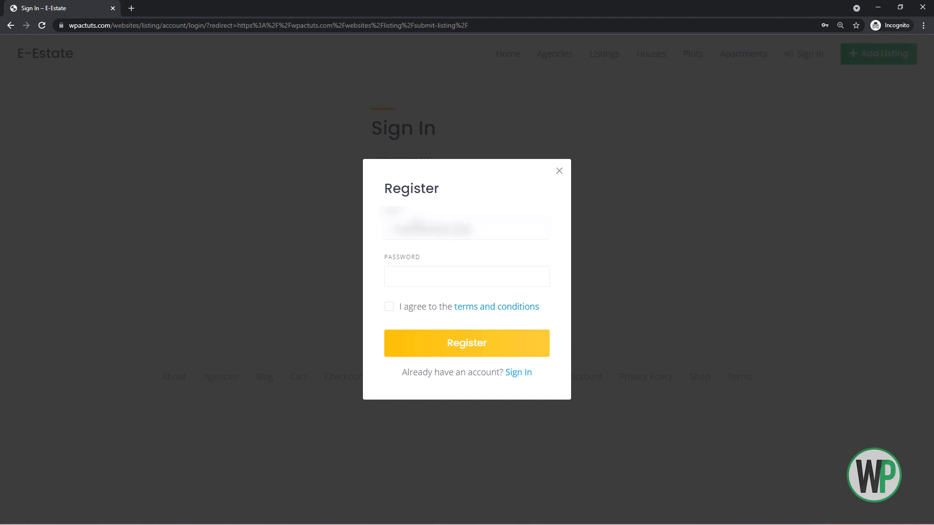
pyautogui.write('???????')
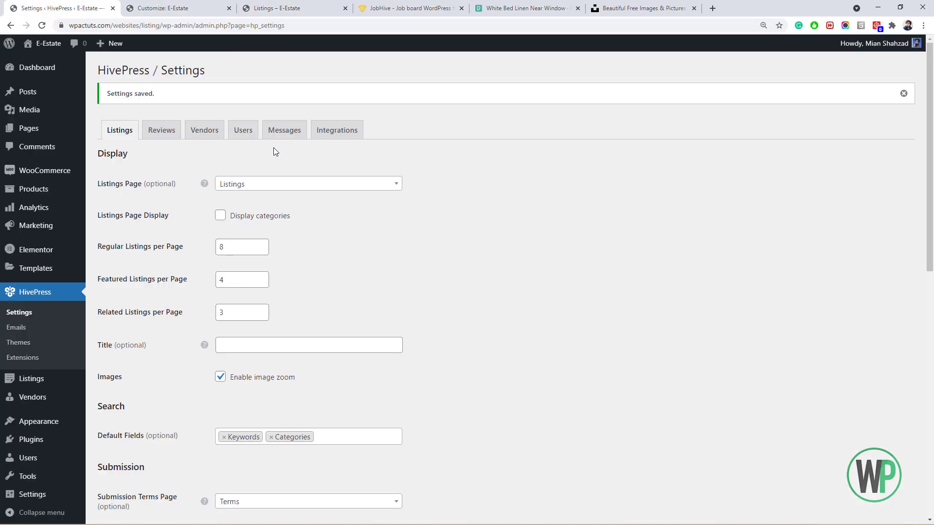
# In HivePress Users settings, tick Require email address verification and save the changes.
pyautogui.moveTo(274, 151); pyautogui.dragTo(248, 139)
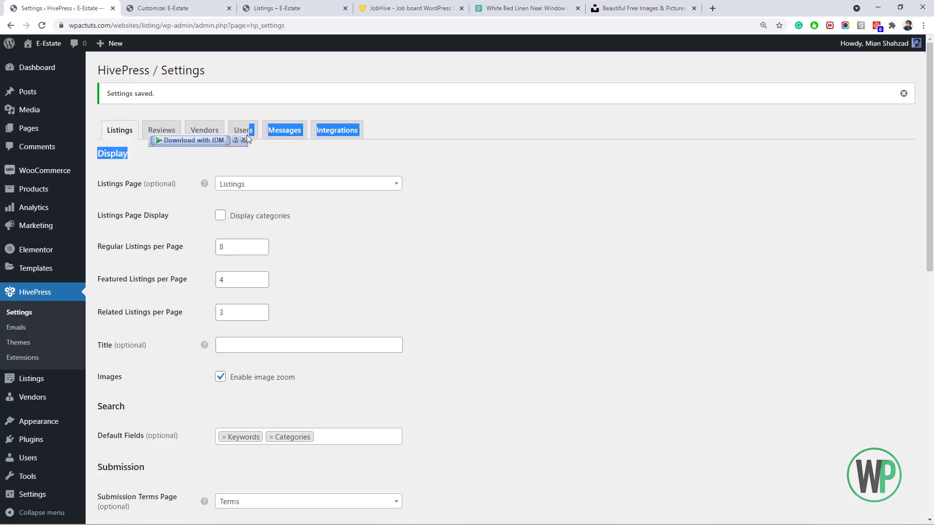
pyautogui.click(244, 135)
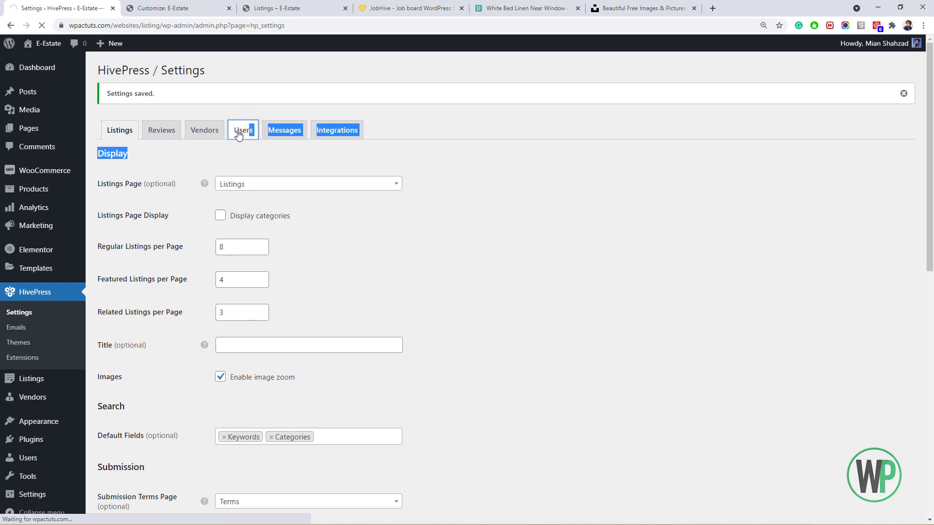
pyautogui.click(239, 130)
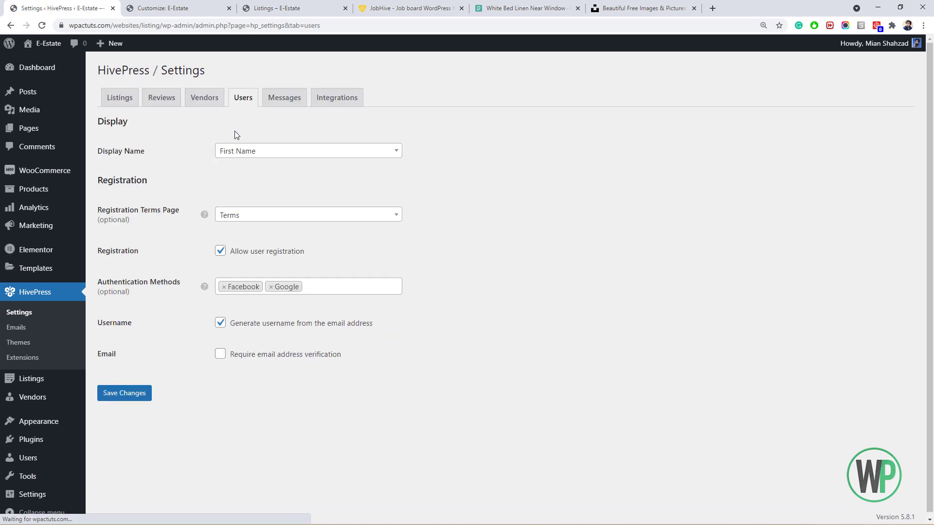
pyautogui.click(220, 354)
pyautogui.click(137, 395)
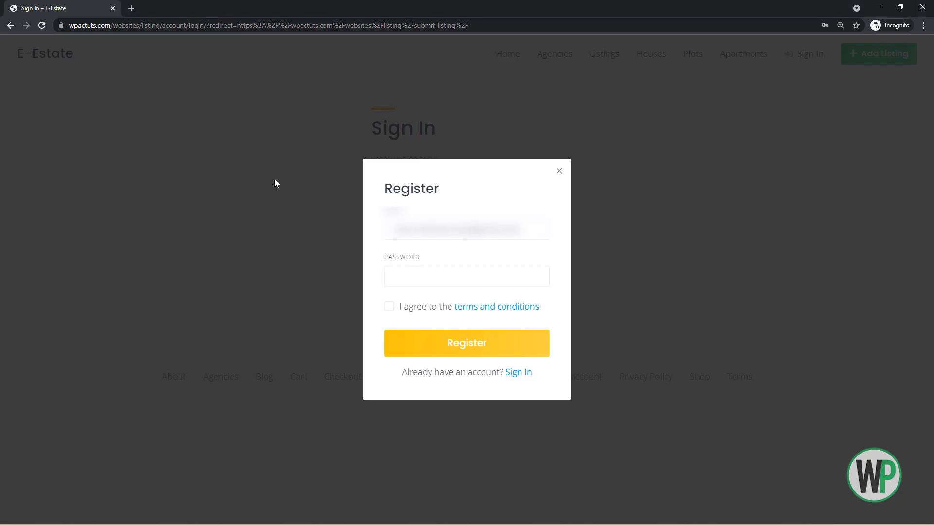
pyautogui.click(411, 274)
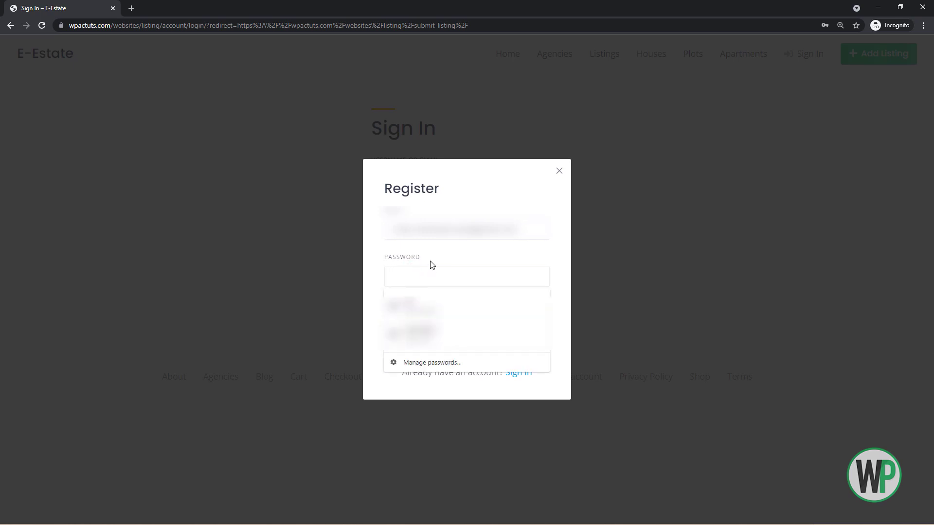
# Enter the account password, agree to the terms and submit the registration.
pyautogui.click(431, 262)
pyautogui.click(518, 232)
pyautogui.press('Tab')
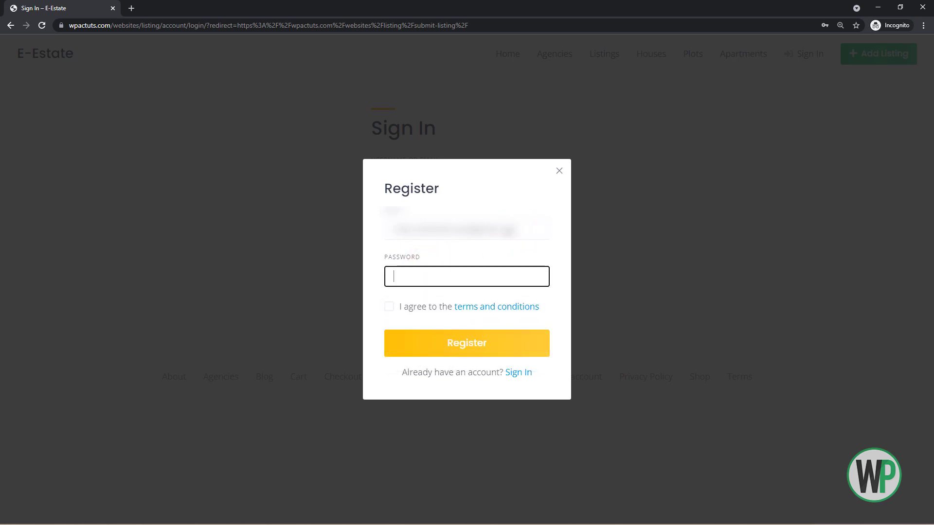
pyautogui.write('••••••••')
pyautogui.click(389, 305)
pyautogui.click(427, 347)
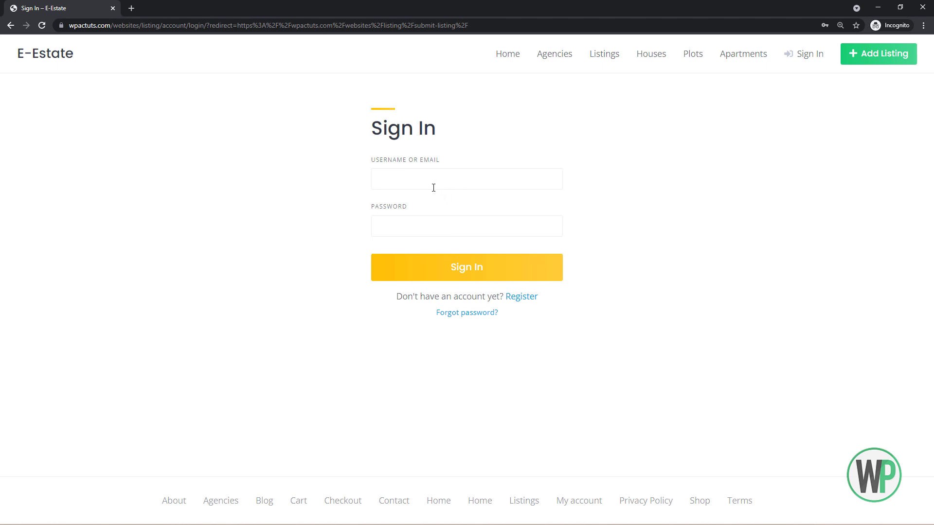
# Paste the e-mail verification link from the inbox into the incognito window and open the account page.
pyautogui.hotkey('alt', 'Tab')
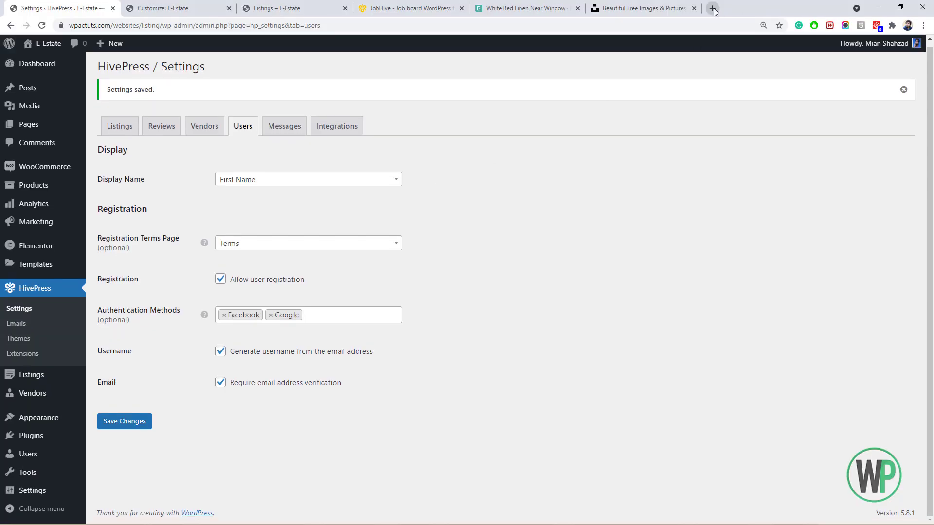
pyautogui.click(713, 8)
pyautogui.click(527, 41)
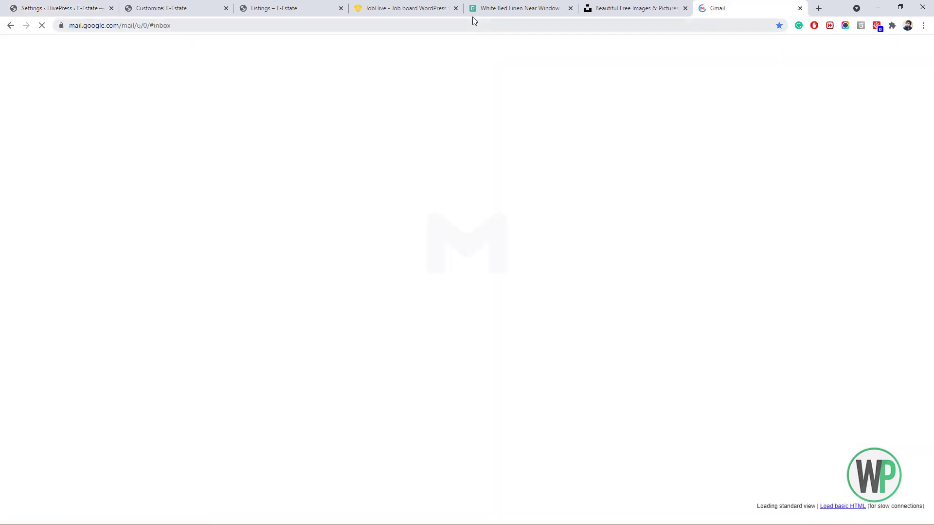
pyautogui.hotkey('alt', 'Tab')
pyautogui.click(270, 24)
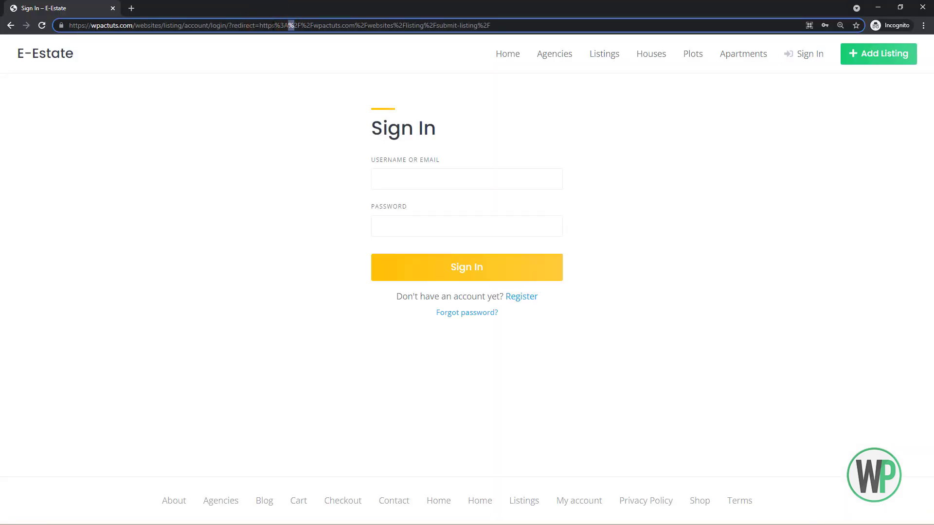
pyautogui.hotkey('ctrl', 'a')
pyautogui.hotkey('ctrl', 'v')
pyautogui.press('Return')
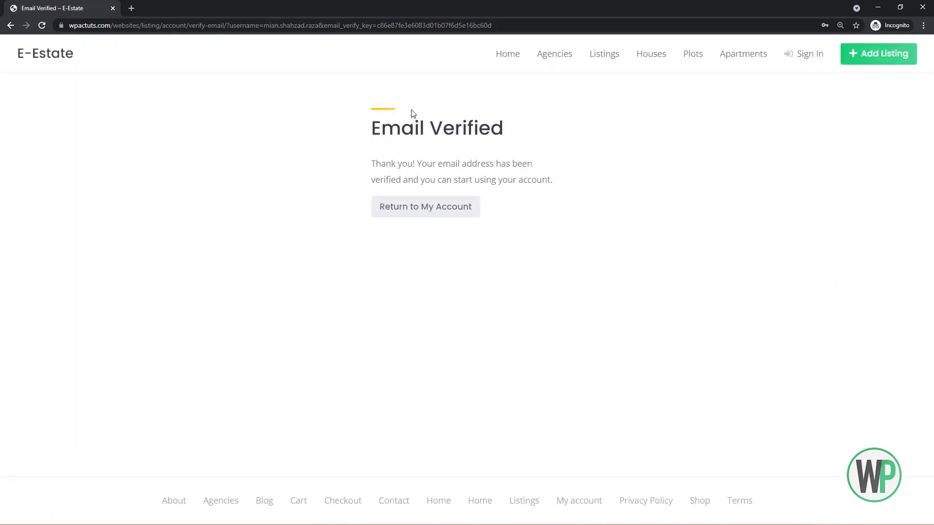
pyautogui.click(454, 207)
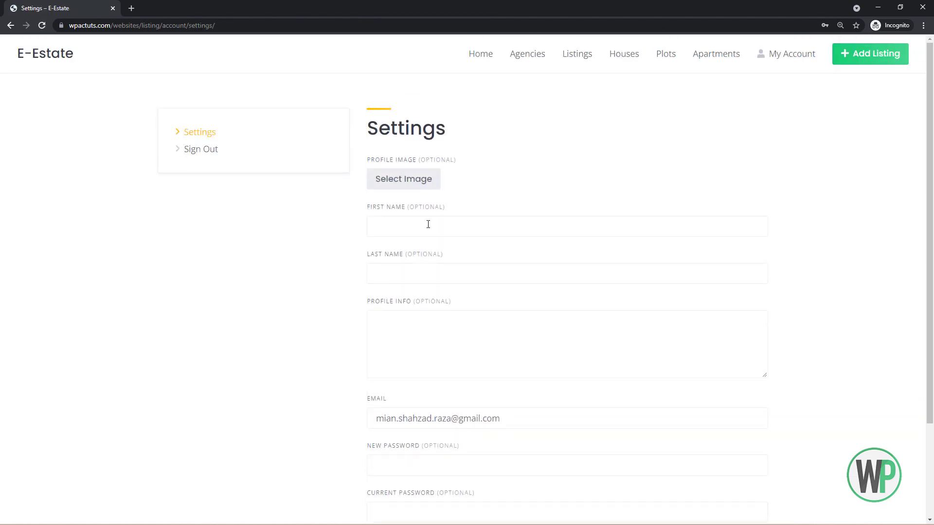
# Upload the red m logo as profile image and enter first name Master Estate.
pyautogui.click(416, 180)
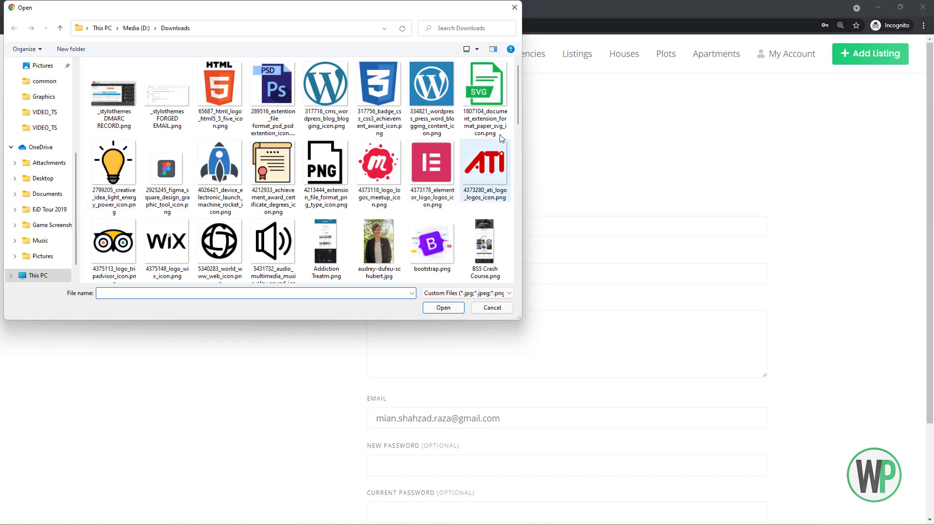
pyautogui.doubleClick(383, 234)
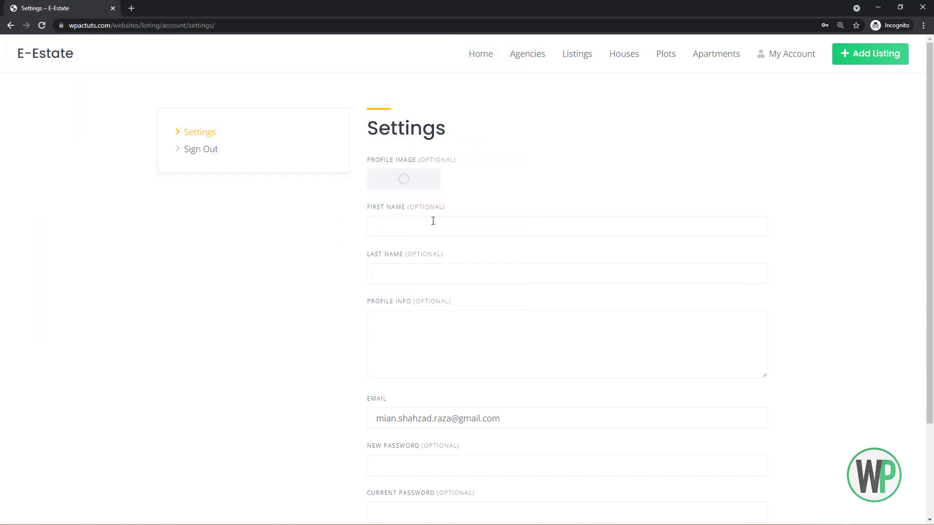
pyautogui.click(444, 273)
pyautogui.click(448, 278)
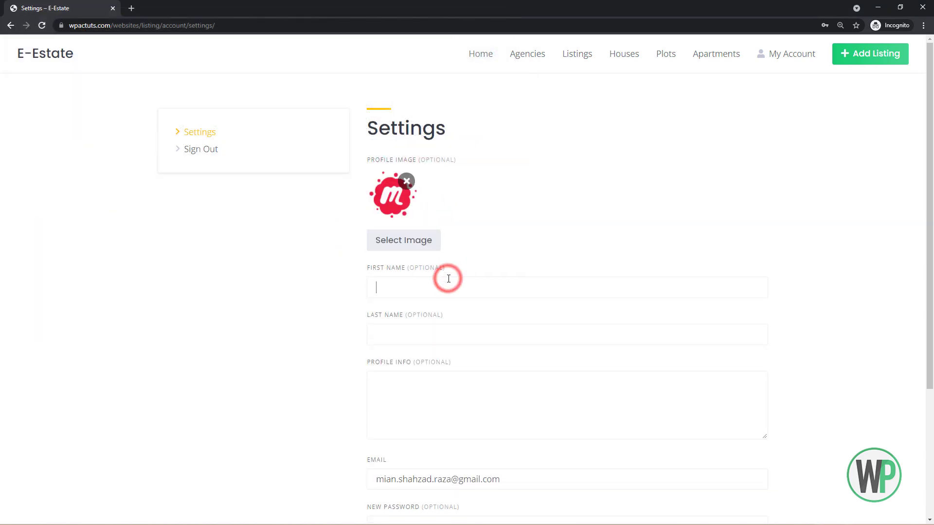
pyautogui.scroll(-2, 447, 277)
pyautogui.scroll(1, 454, 246)
pyautogui.scroll(-1, 461, 252)
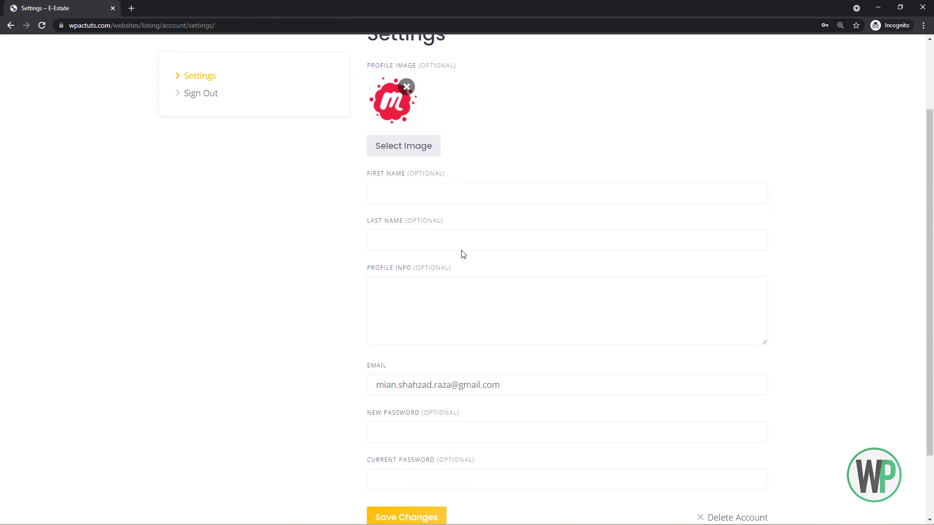
pyautogui.scroll(2, 463, 254)
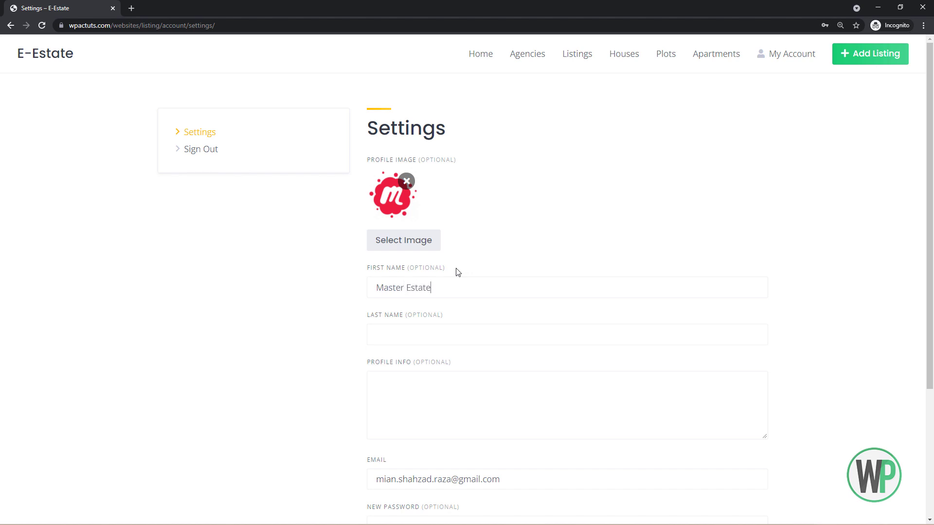
# Save the updated profile settings.
pyautogui.rightClick(477, 267)
pyautogui.click(392, 351)
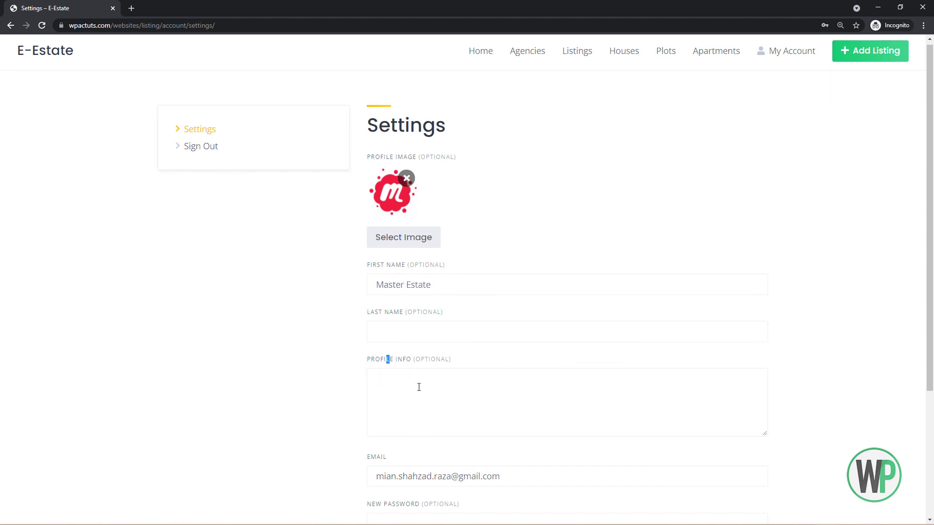
pyautogui.scroll(-4, 444, 267)
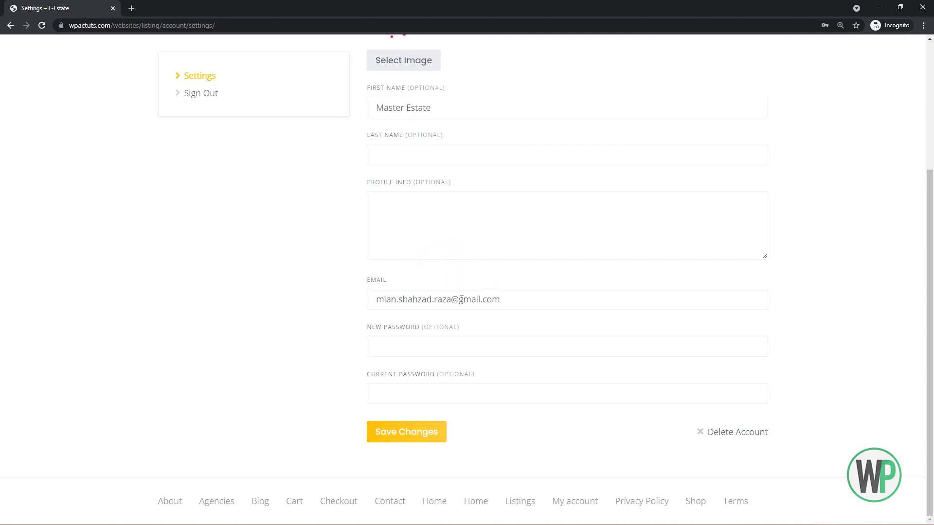
pyautogui.click(396, 431)
pyautogui.scroll(3, 391, 404)
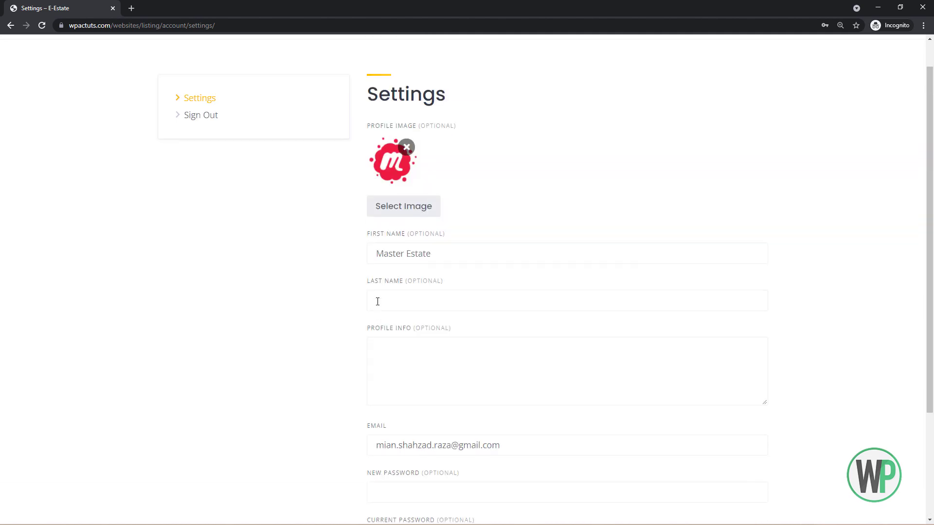
pyautogui.scroll(-2, 372, 301)
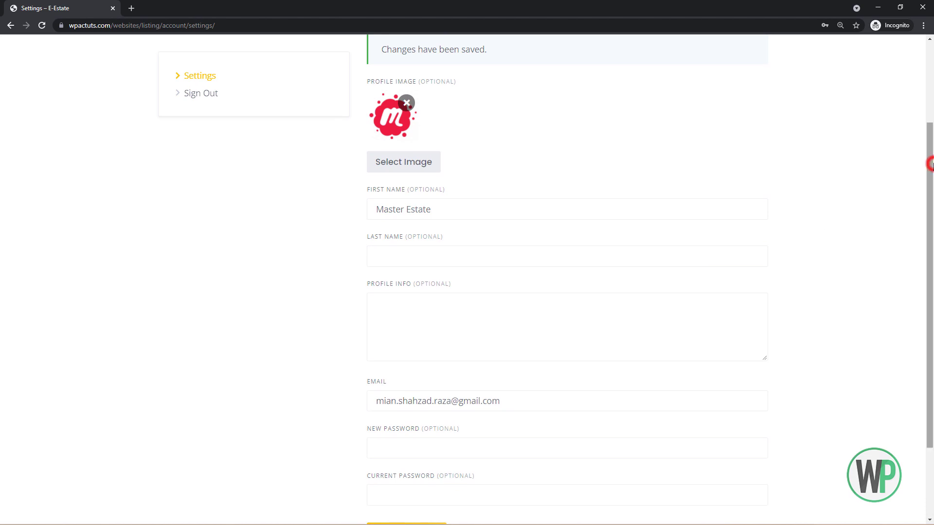
pyautogui.moveTo(931, 162); pyautogui.dragTo(932, 69)
pyautogui.click(862, 60)
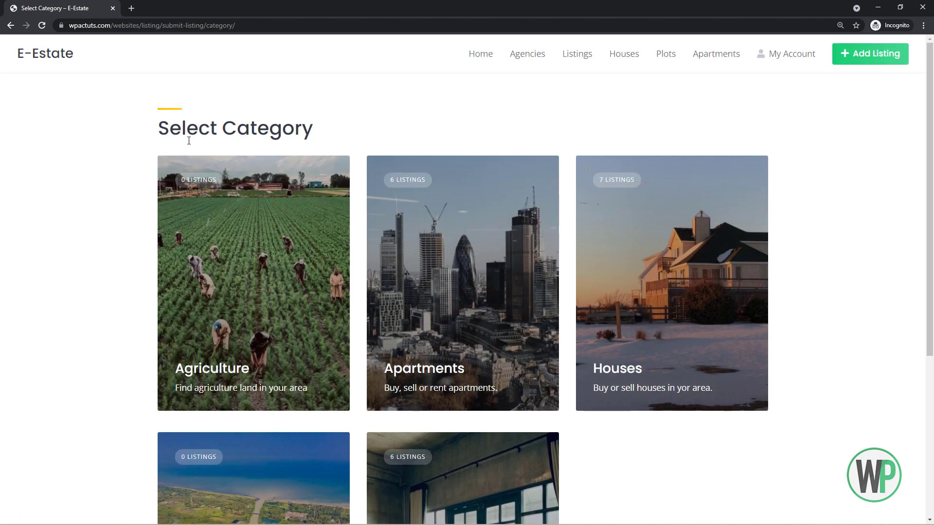
# Choose the Houses category and pick house photos, keeping the jean-van-der-meulen image selected.
pyautogui.moveTo(930, 173); pyautogui.dragTo(932, 148)
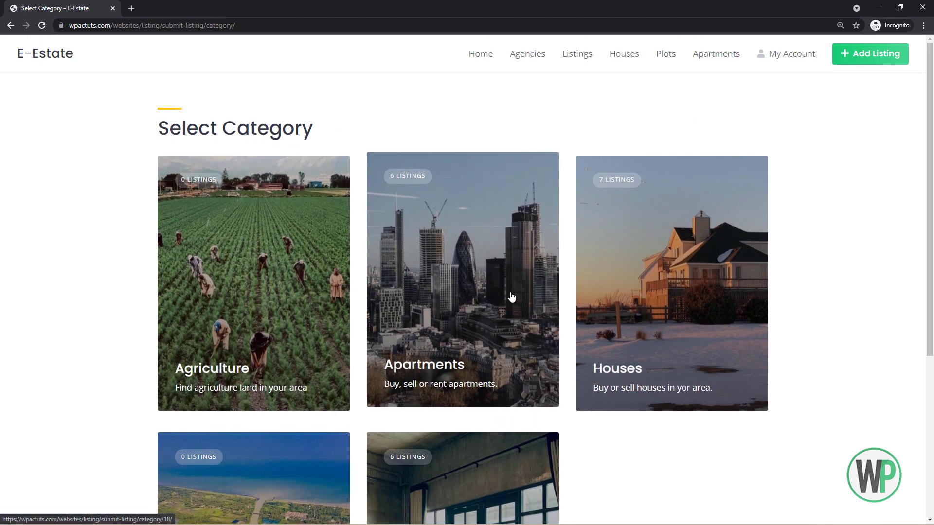
pyautogui.click(617, 267)
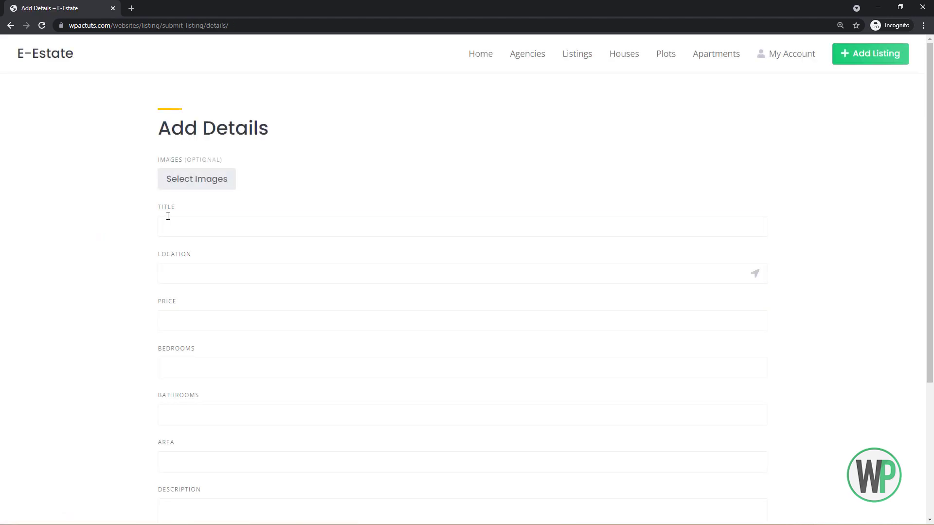
pyautogui.click(195, 194)
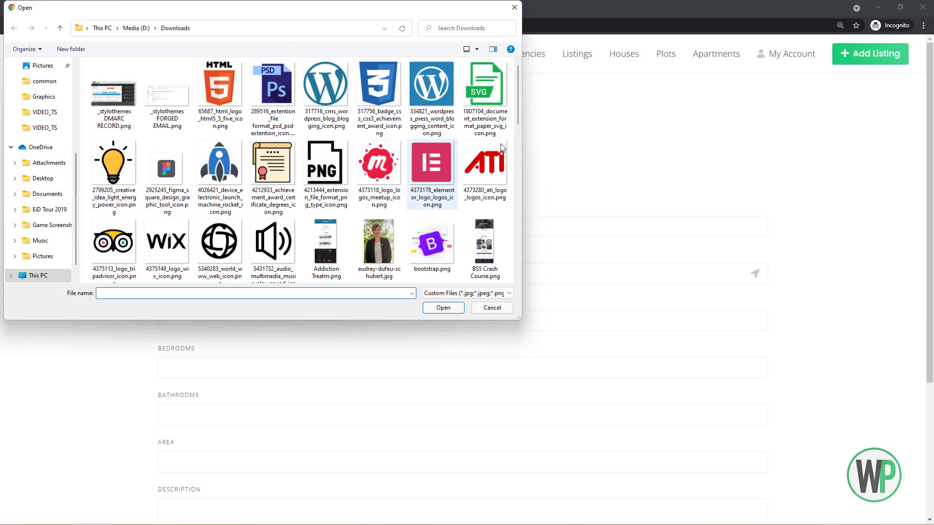
pyautogui.moveTo(517, 120); pyautogui.dragTo(517, 207)
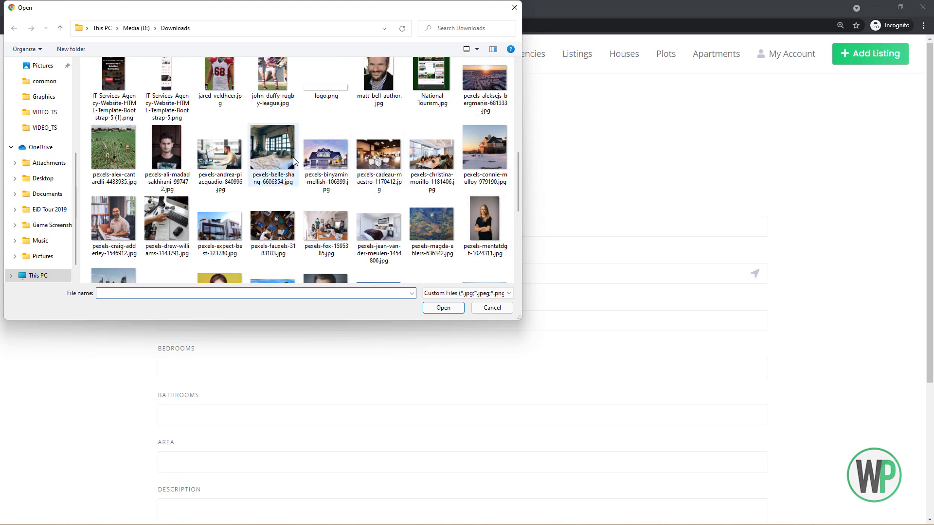
pyautogui.click(322, 158)
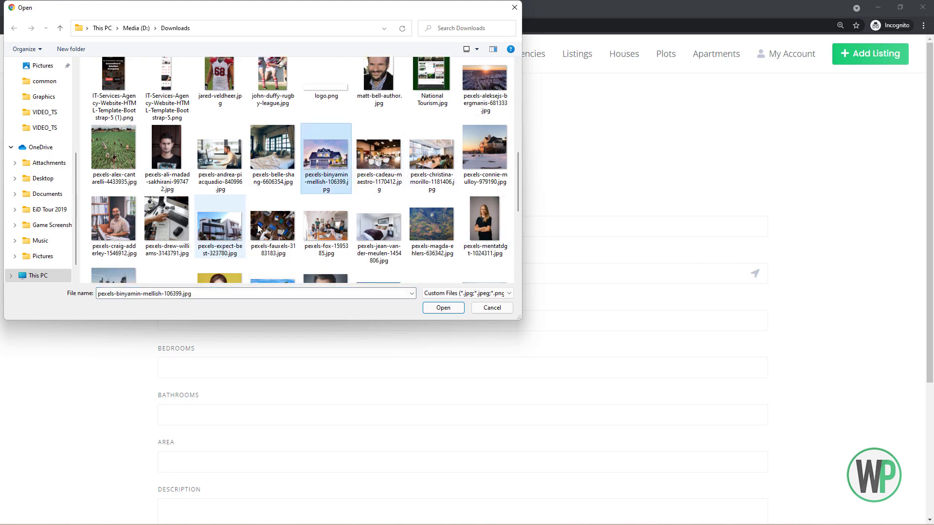
pyautogui.keyDown('shift'); pyautogui.click(379, 226); pyautogui.keyUp('shift')
pyautogui.click(379, 230)
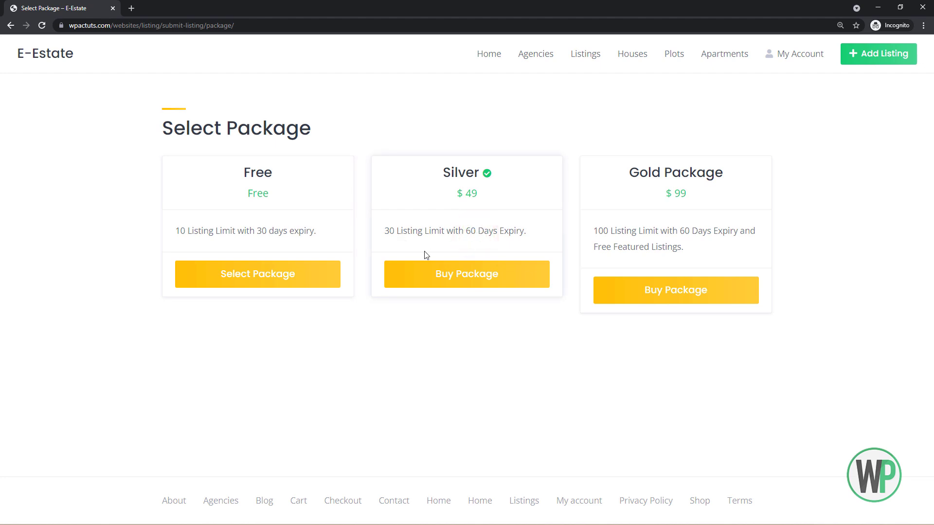
# Buy the $49 Silver package, entering the billing first name and paying by direct bank transfer.
pyautogui.click(457, 281)
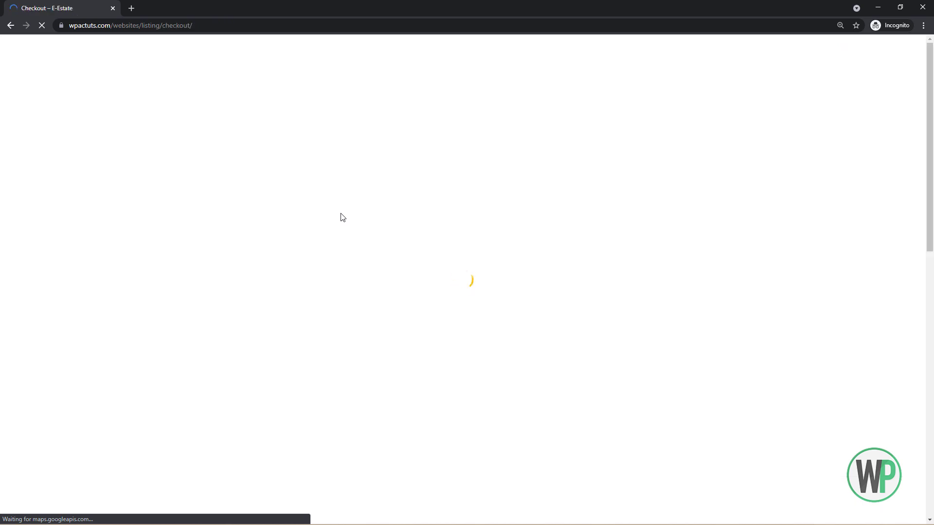
pyautogui.scroll(-4, 358, 271)
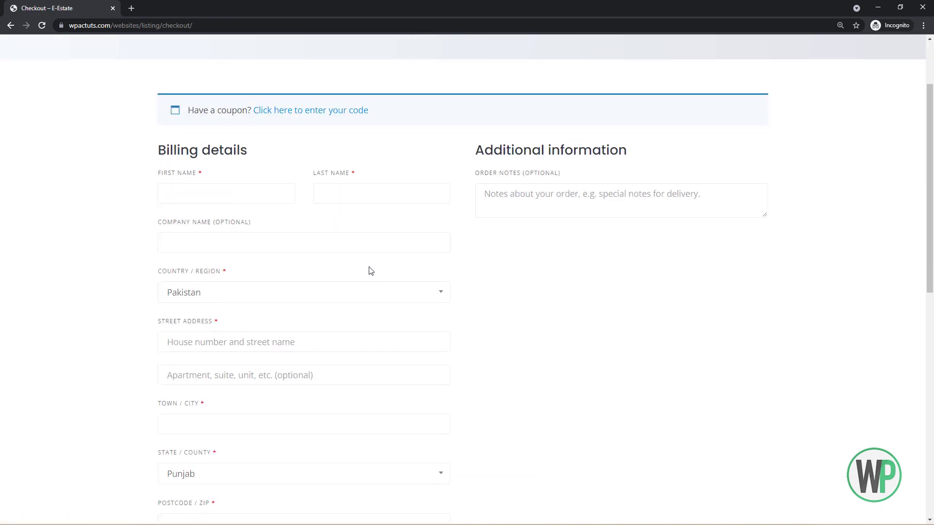
pyautogui.click(227, 104)
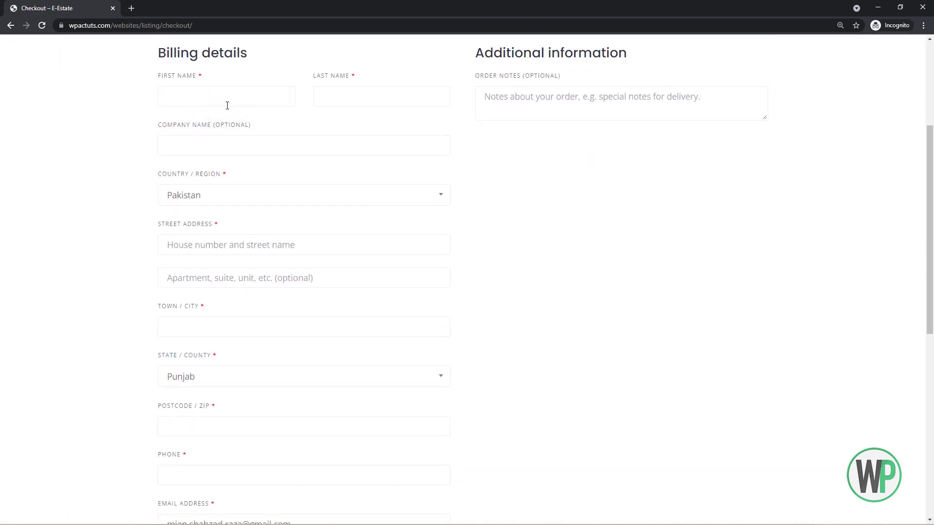
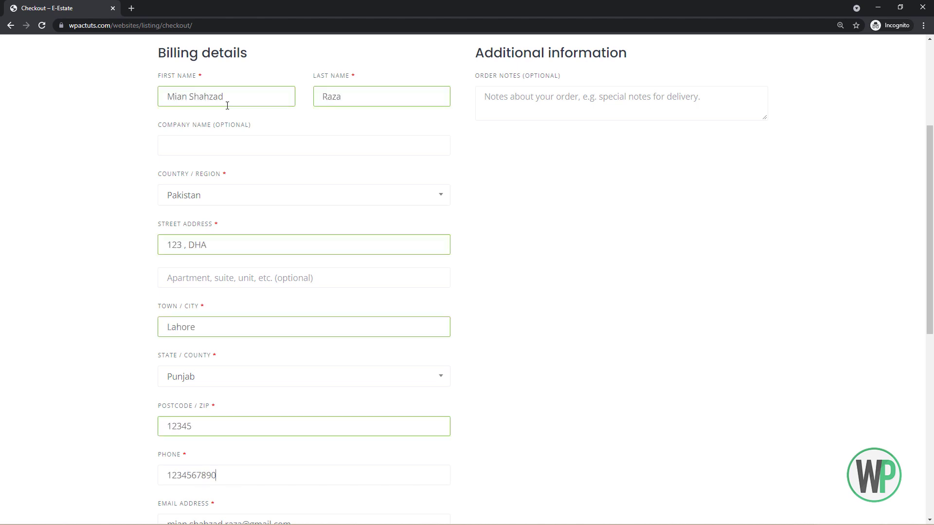
pyautogui.scroll(-8, 428, 317)
pyautogui.click(427, 317)
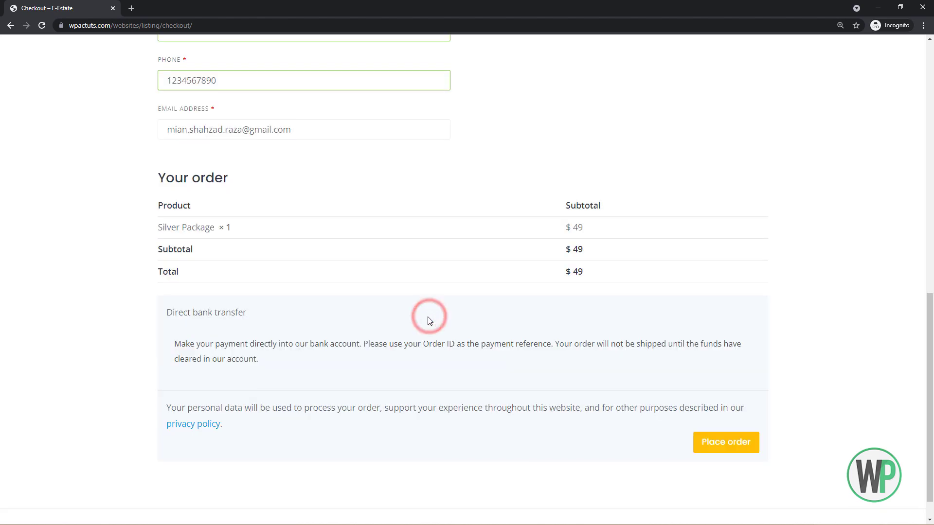
pyautogui.click(751, 442)
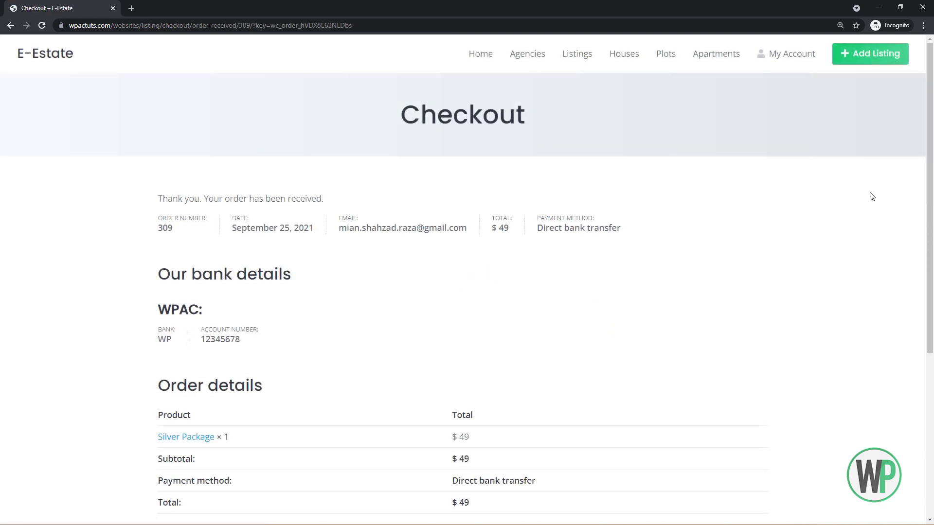
# Open the WooCommerce orders list in admin and check the customer's account page on the site.
pyautogui.moveTo(929, 95)
pyautogui.mouseDown()
pyautogui.moveTo(929, 253)
pyautogui.moveTo(930, 95)
pyautogui.mouseUp()
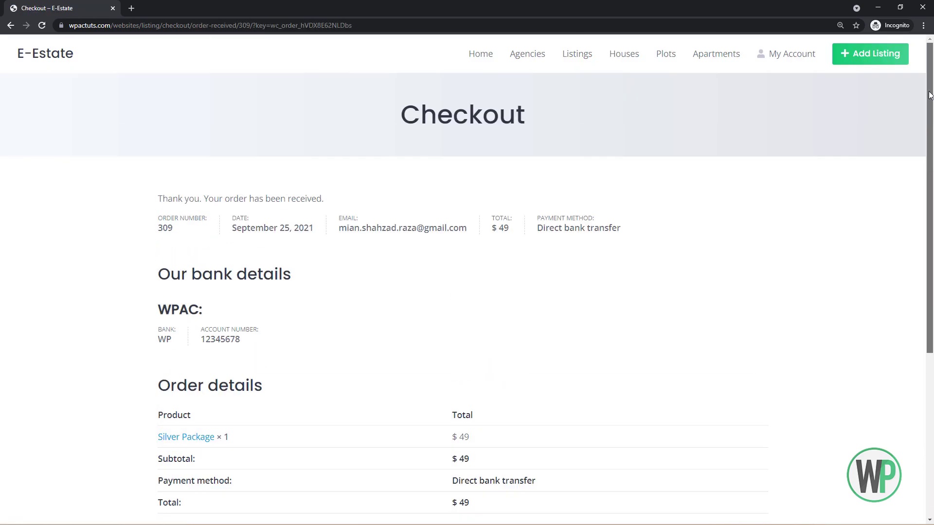
pyautogui.hotkey('alt', 'Tab')
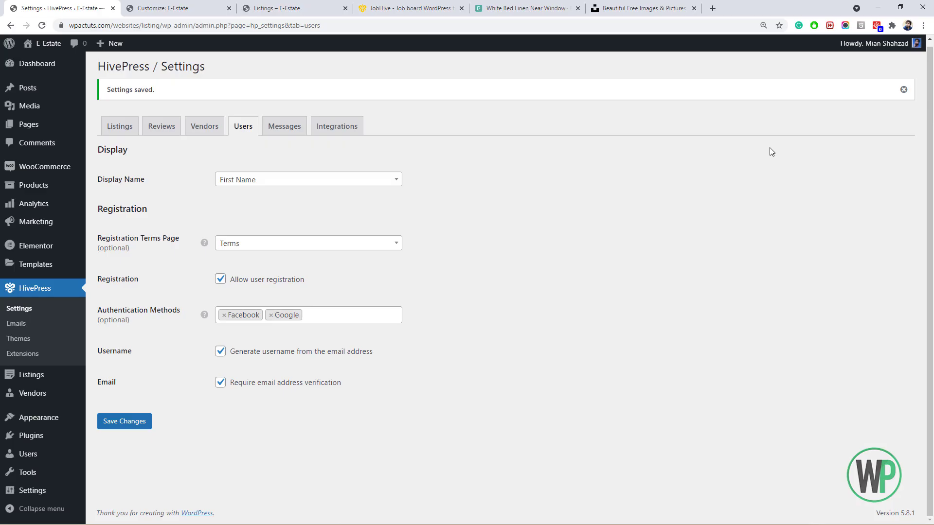
pyautogui.click(51, 64)
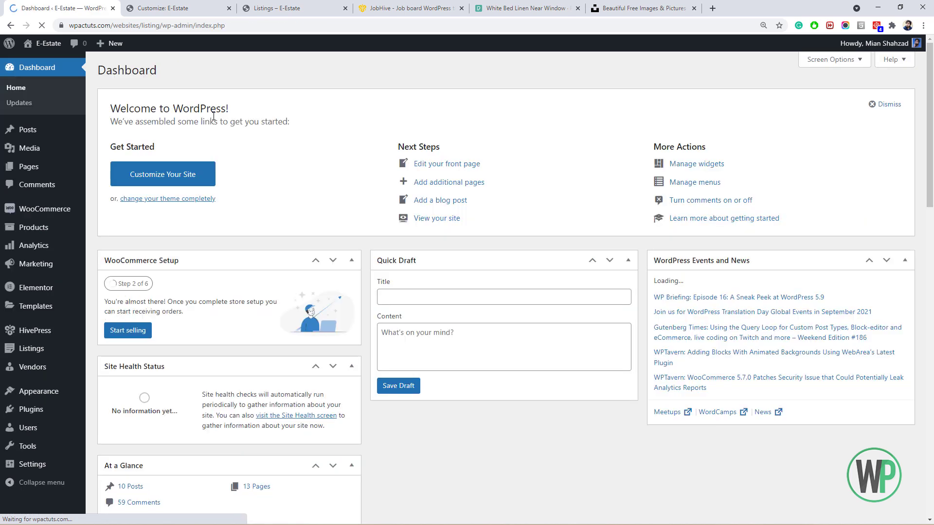
pyautogui.moveTo(45, 209)
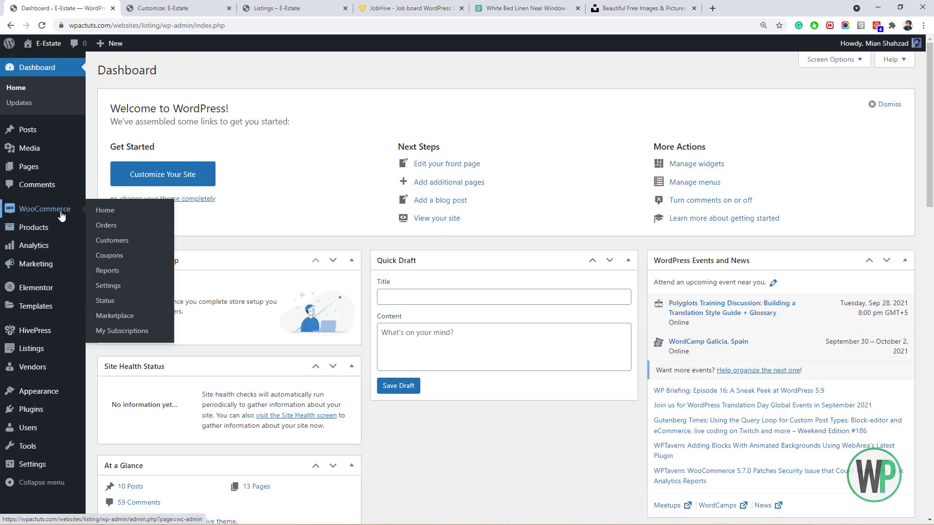
pyautogui.click(107, 225)
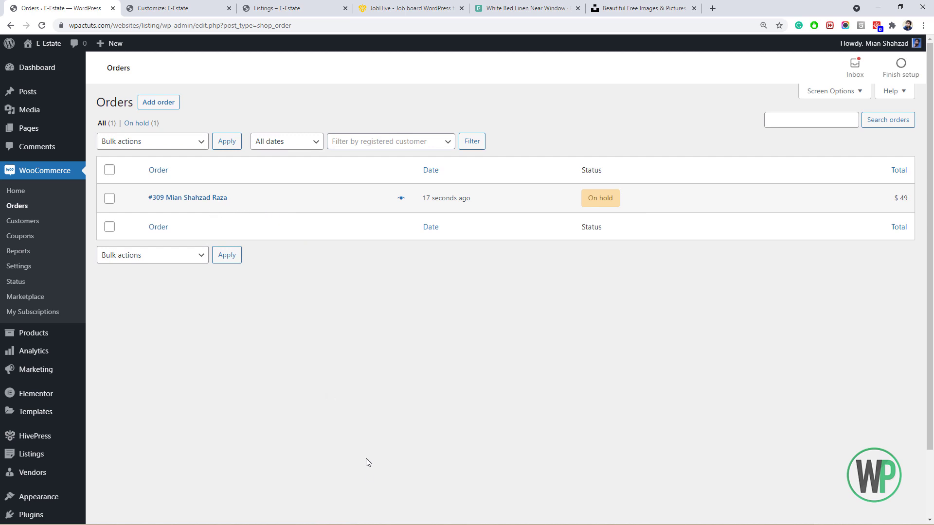
pyautogui.hotkey('alt', 'Tab')
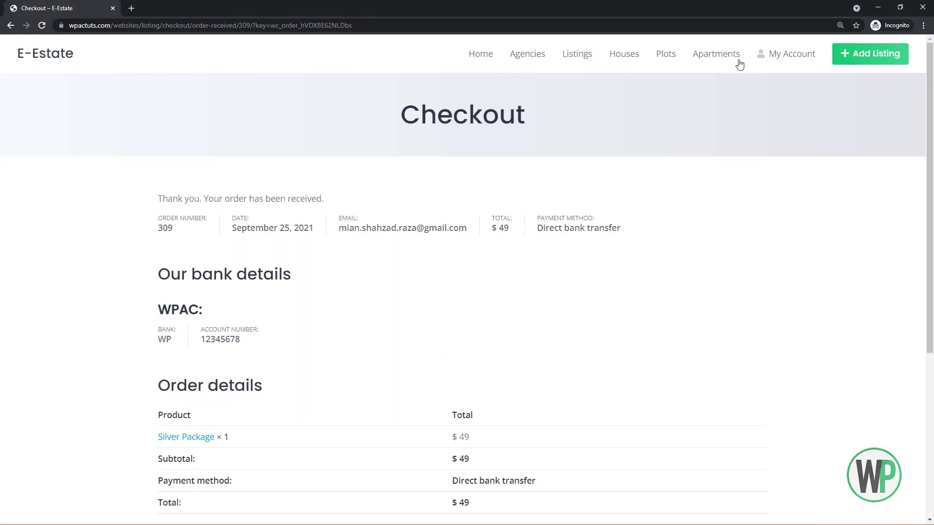
pyautogui.click(769, 57)
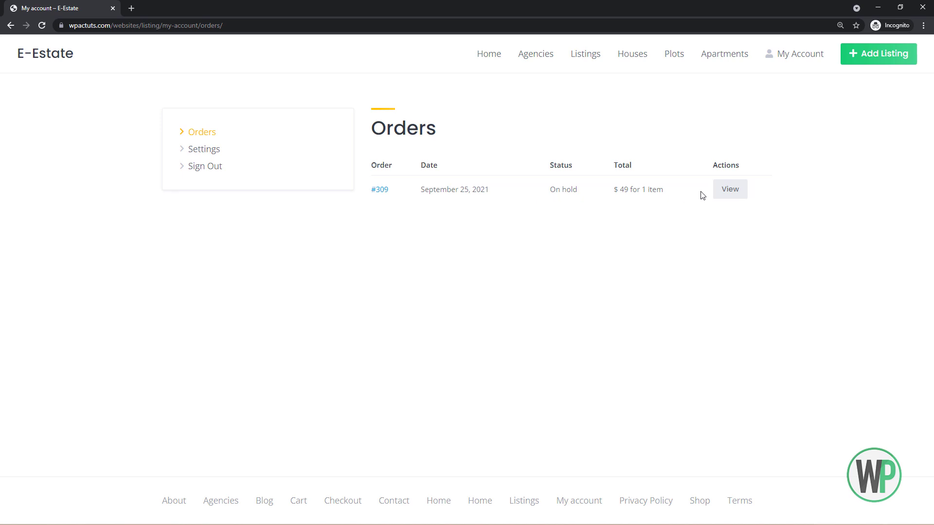
# Preview the on-hold Silver Package order and mark it Completed.
pyautogui.hotkey('alt', 'Tab')
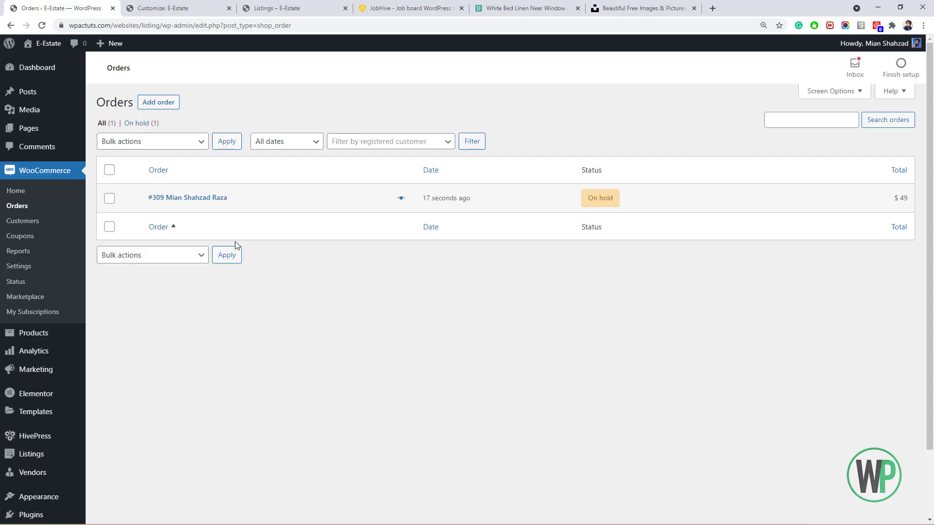
pyautogui.click(396, 198)
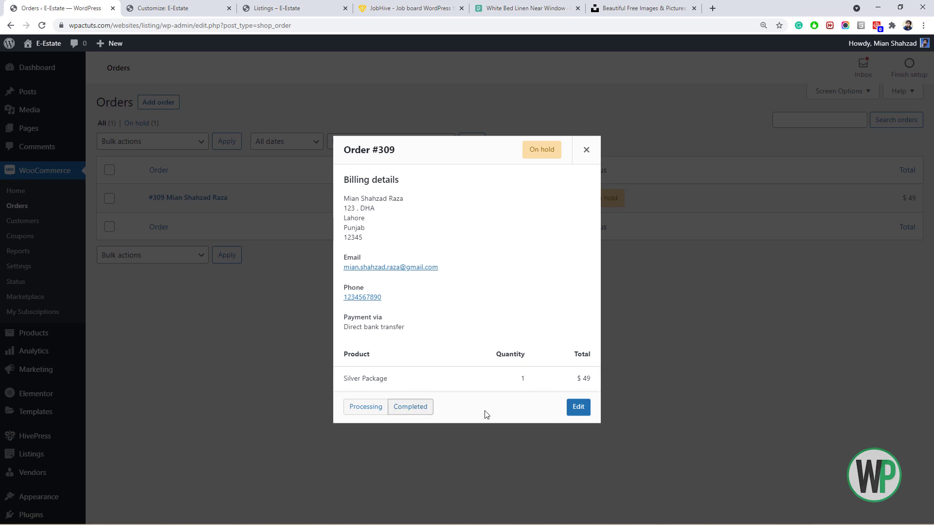
pyautogui.click(429, 407)
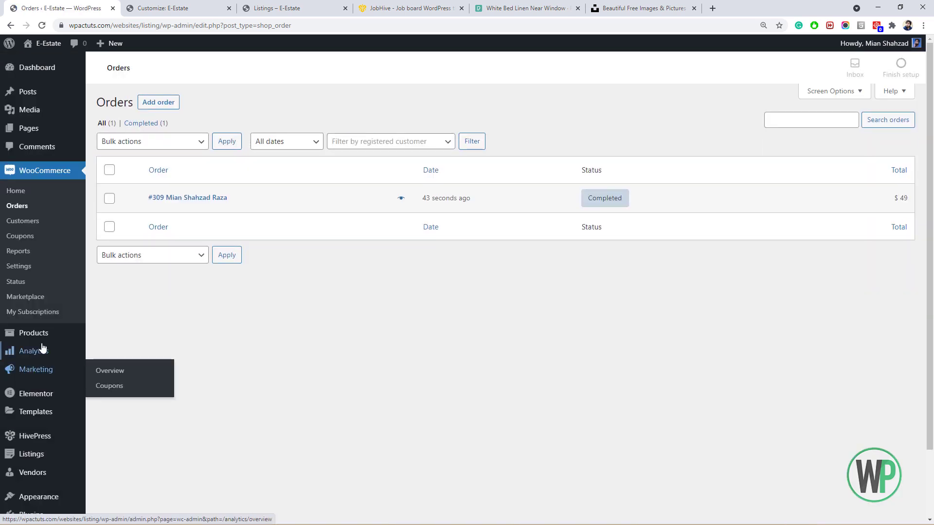
pyautogui.click(200, 175)
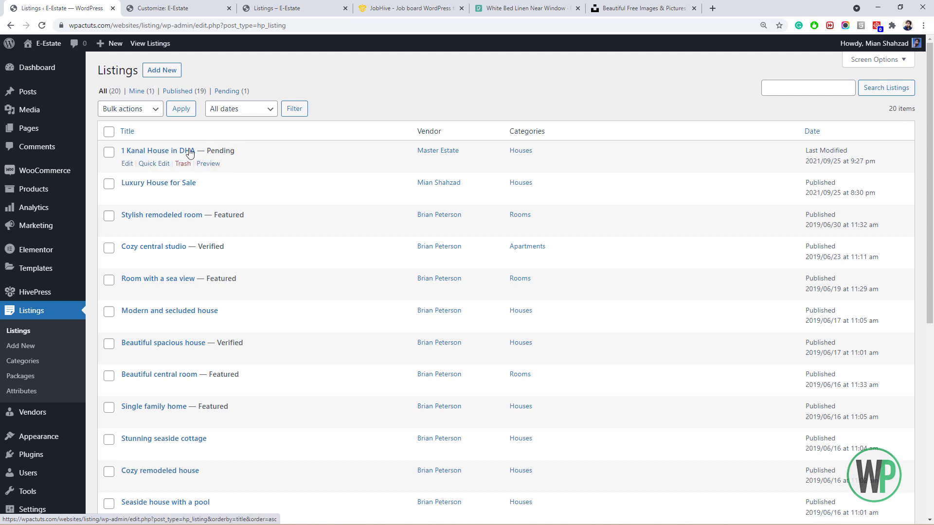
# Filter the admin Listings to show only Pending listings.
pyautogui.click(223, 90)
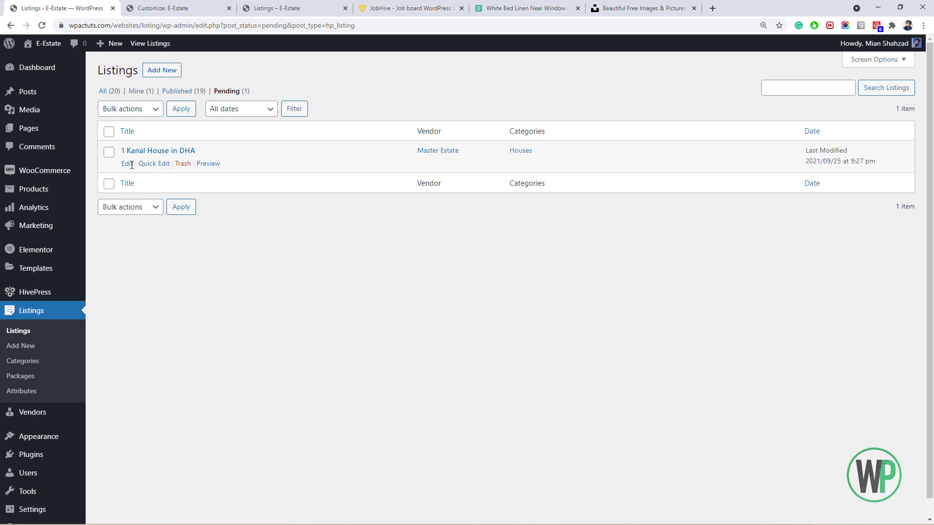
pyautogui.click(110, 152)
pyautogui.click(122, 110)
pyautogui.click(121, 112)
pyautogui.click(110, 149)
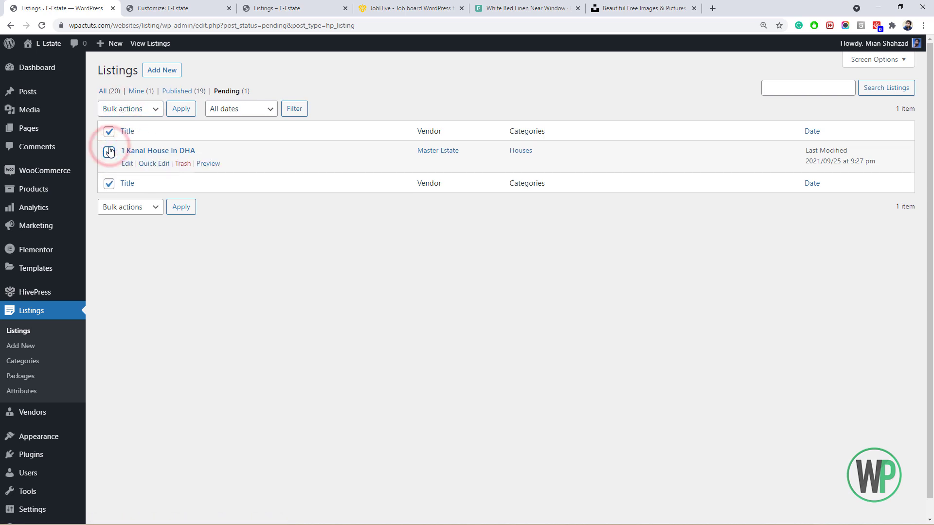
# Quick Edit 1 Kanal House in DHA to Published, then reload the site's account Orders page.
pyautogui.click(143, 165)
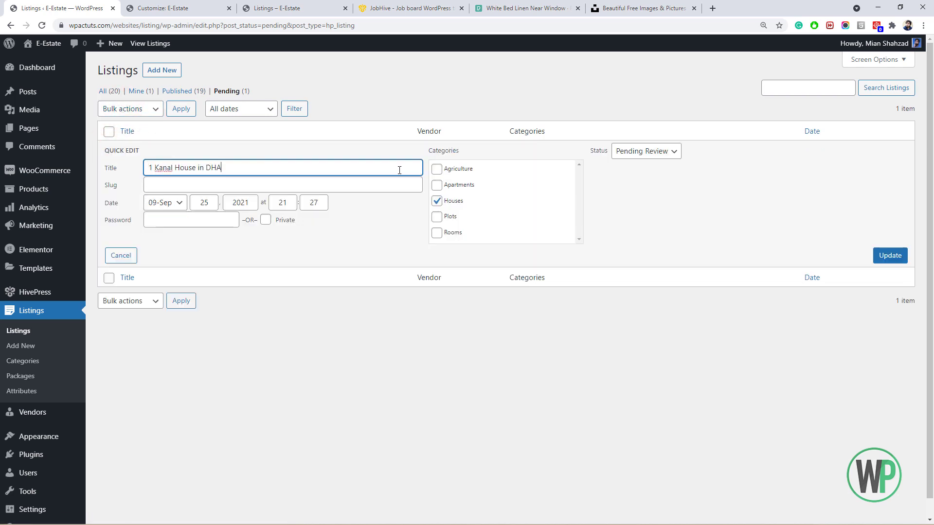
pyautogui.click(623, 151)
pyautogui.click(634, 167)
pyautogui.click(889, 257)
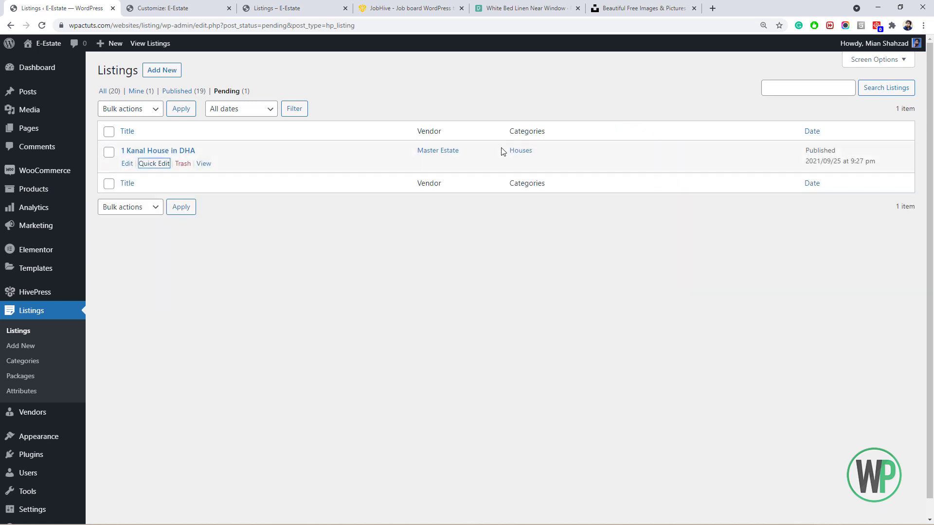
pyautogui.hotkey('alt', 'Tab')
pyautogui.click(42, 25)
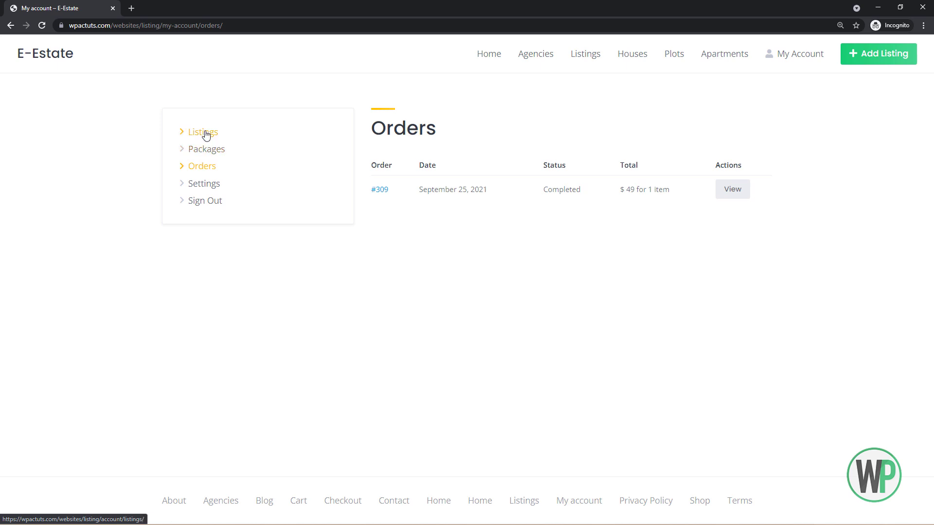
# Check the Silver package price on the account Packages page.
pyautogui.click(204, 133)
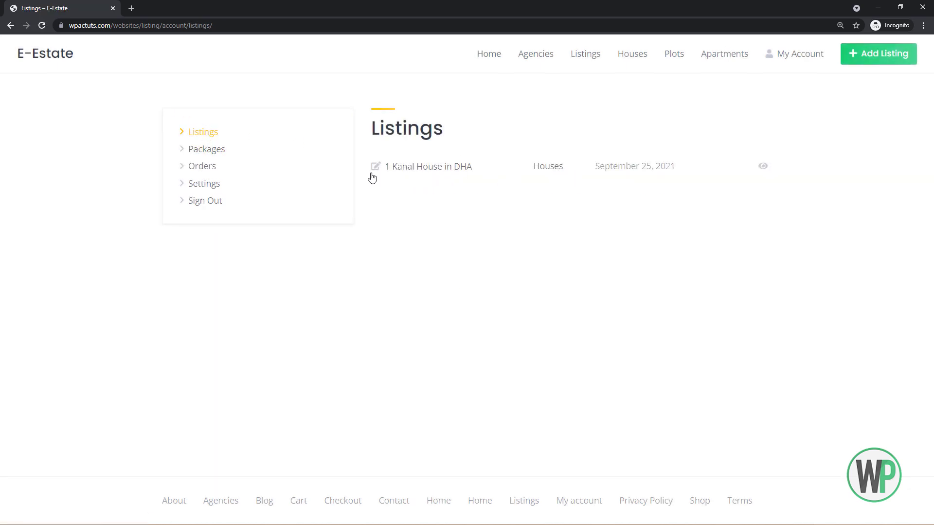
pyautogui.click(211, 152)
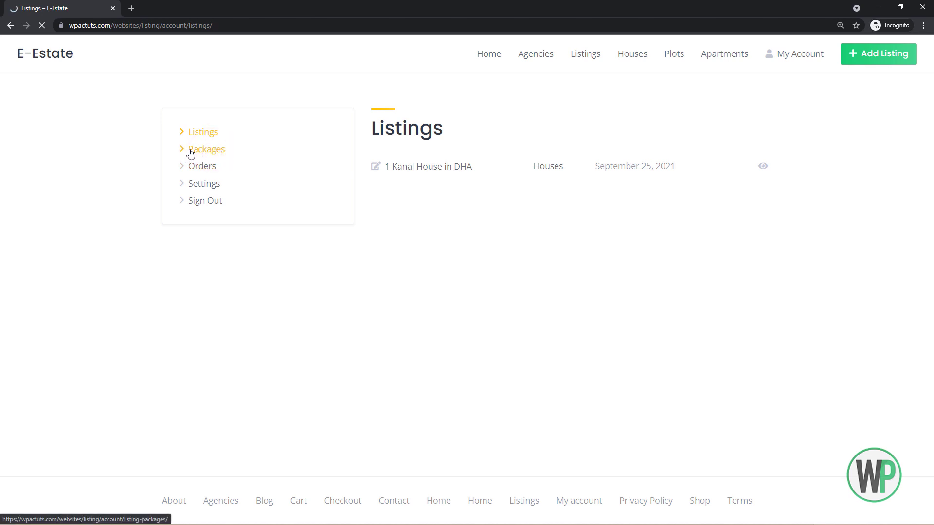
pyautogui.moveTo(765, 166); pyautogui.dragTo(761, 170)
pyautogui.doubleClick(763, 166)
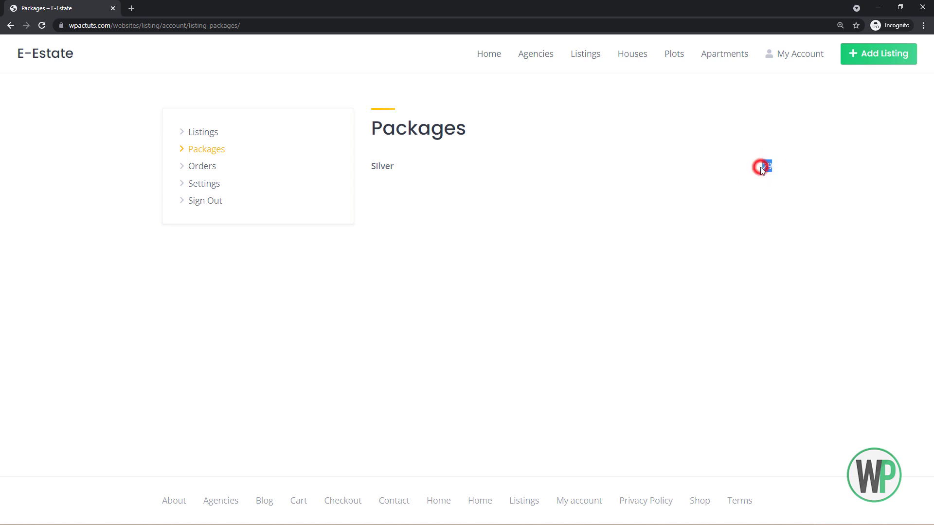
# Return to account Listings and open the 1 Kanal House in DHA edit form.
pyautogui.click(207, 134)
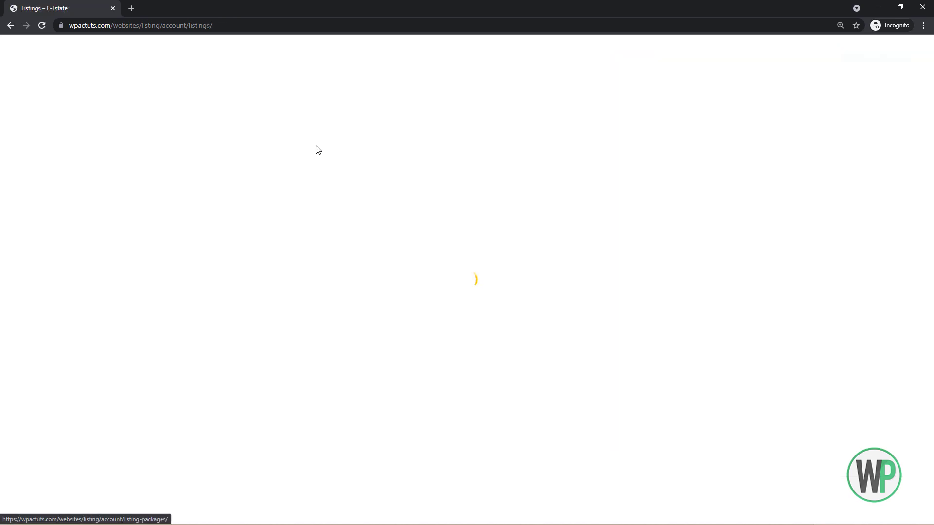
pyautogui.click(416, 171)
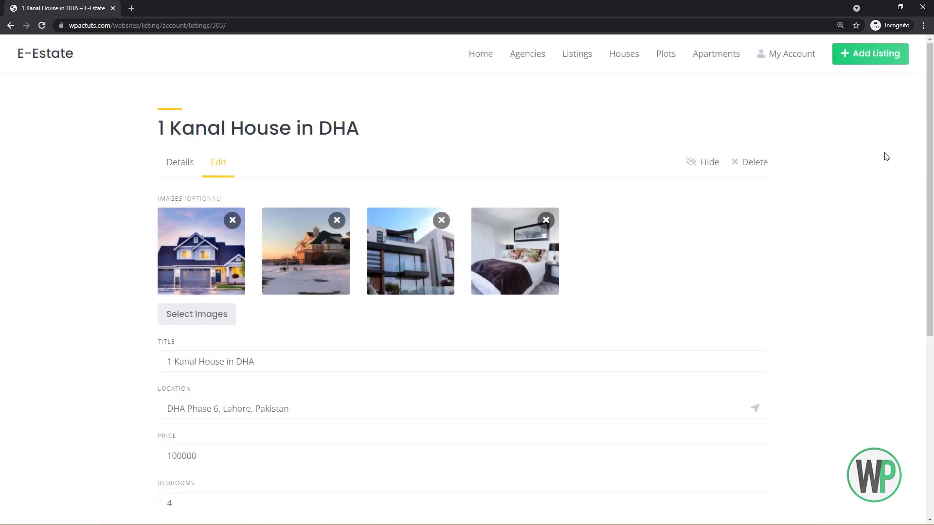
pyautogui.scroll(-3, 886, 156)
pyautogui.scroll(3, 716, 138)
# Go back and open the HivePress settings in WordPress admin.
pyautogui.click(10, 25)
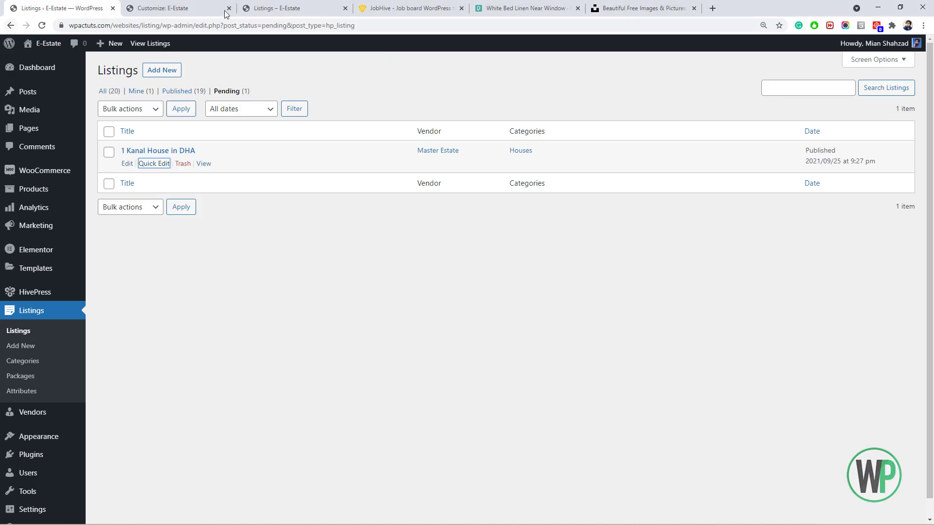
pyautogui.moveTo(65, 269)
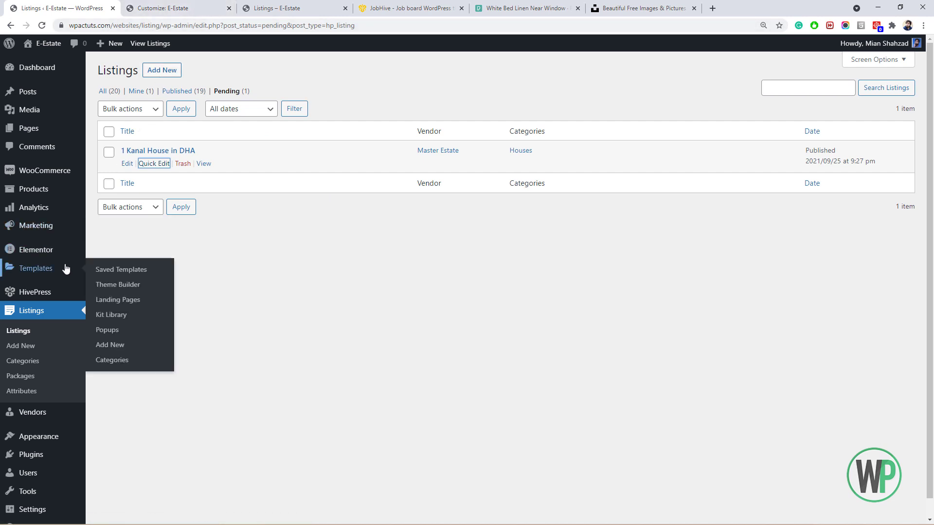
pyautogui.moveTo(73, 293)
pyautogui.click(111, 294)
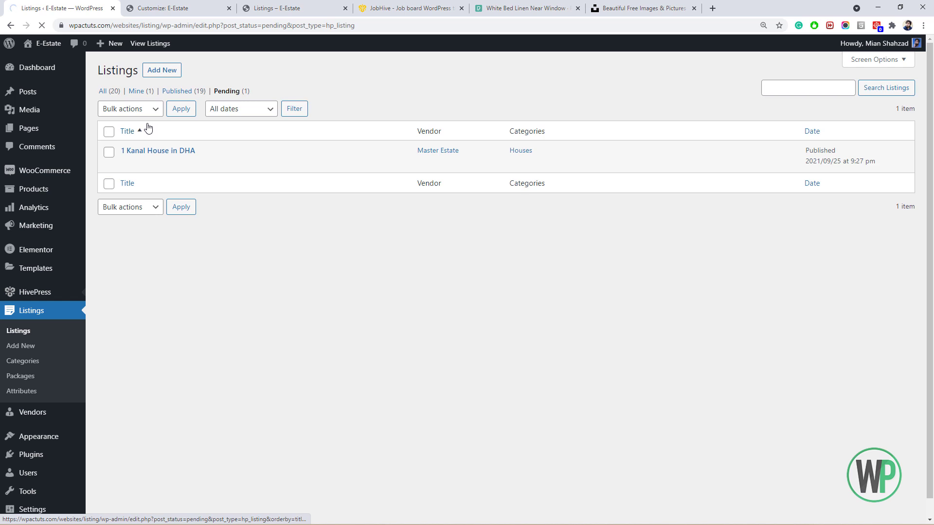
# Set the featuring product to Featured Listing with a 30-day period and save.
pyautogui.moveTo(928, 174); pyautogui.dragTo(931, 273)
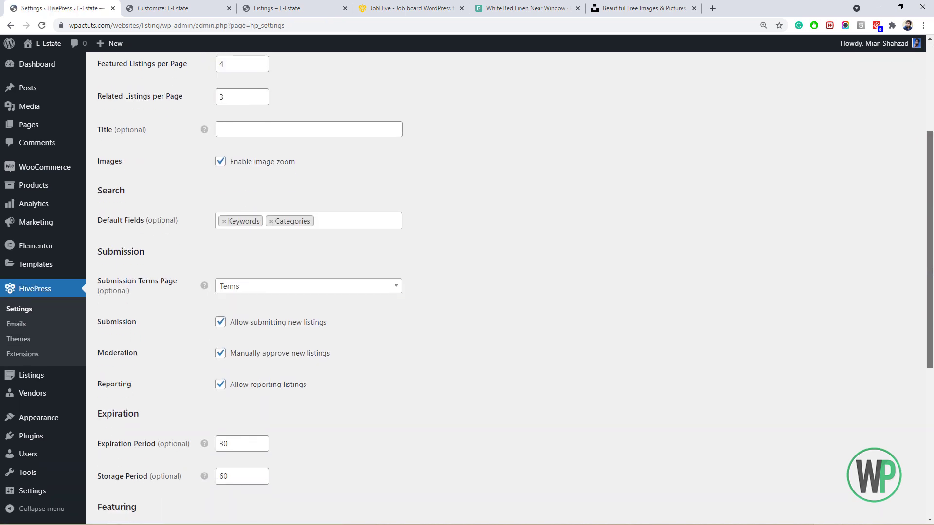
pyautogui.scroll(-6, 440, 401)
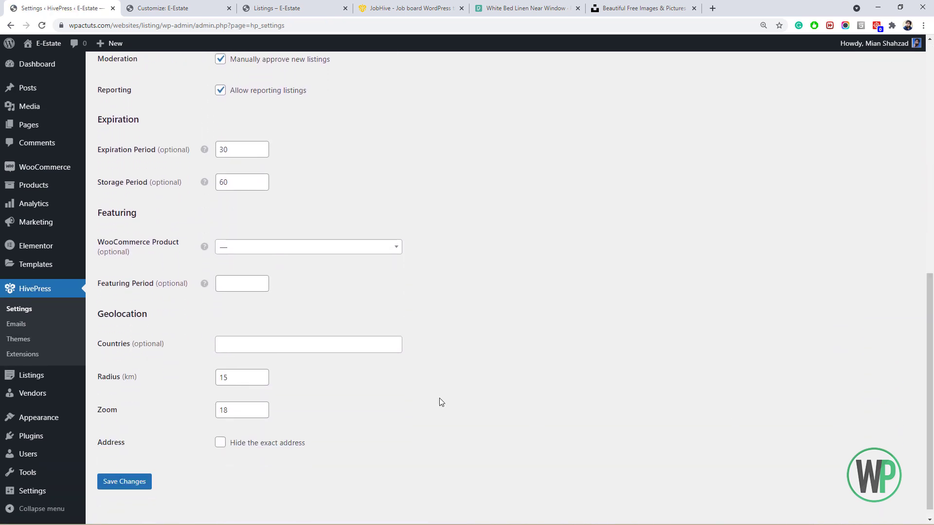
pyautogui.click(292, 253)
pyautogui.click(282, 278)
pyautogui.click(232, 286)
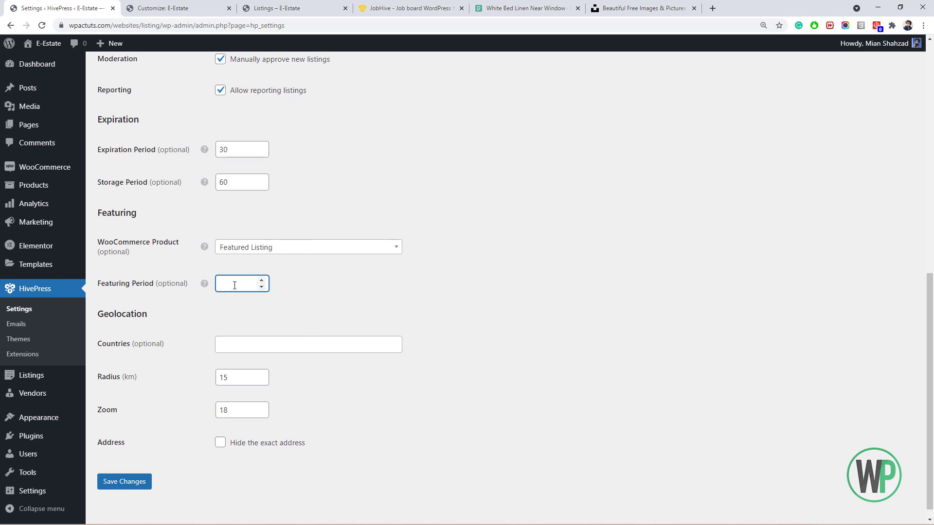
pyautogui.scroll(-1, 203, 377)
pyautogui.scroll(1, 160, 419)
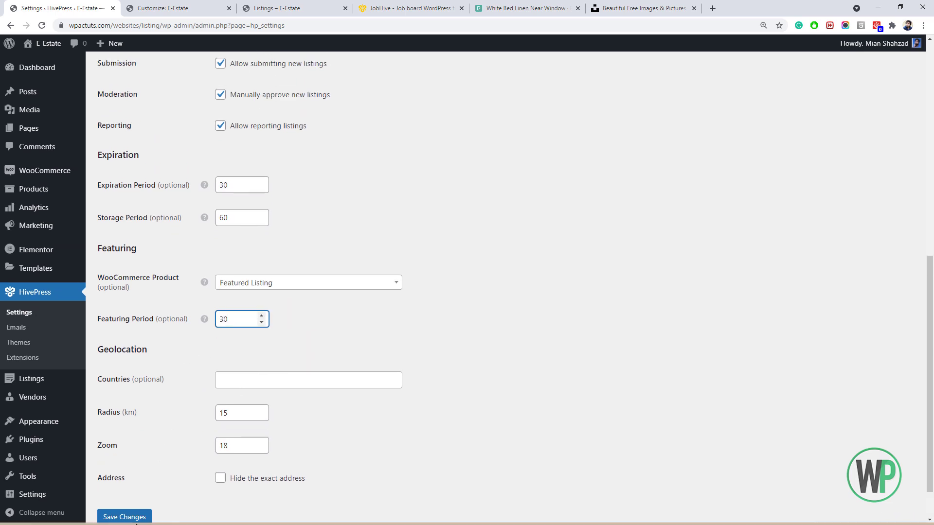
pyautogui.click(127, 515)
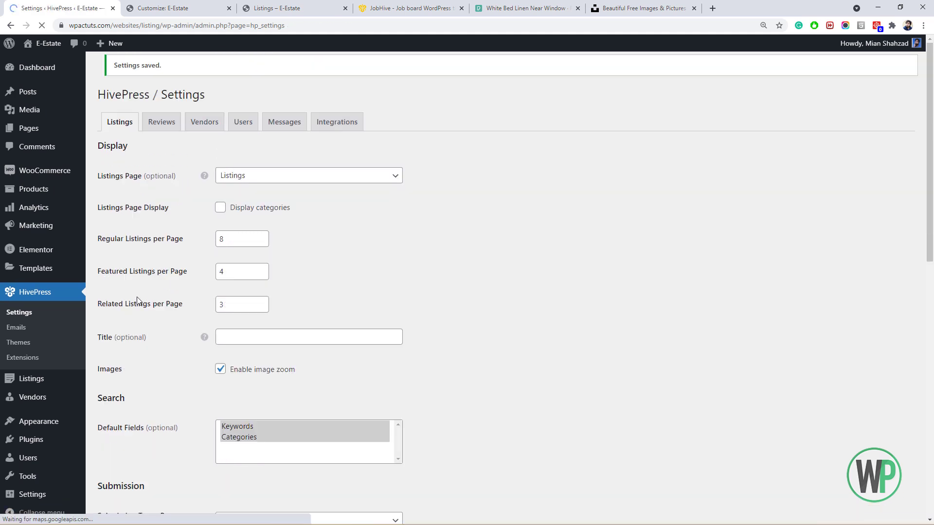
pyautogui.hotkey('alt', 'Tab')
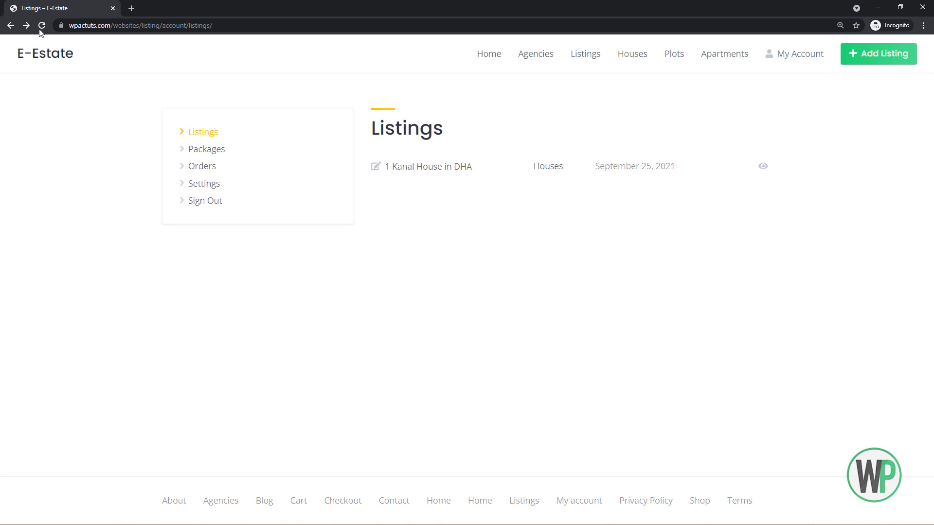
# Reload account Listings and try featuring 1 Kanal House in DHA, reaching checkout.
pyautogui.click(39, 27)
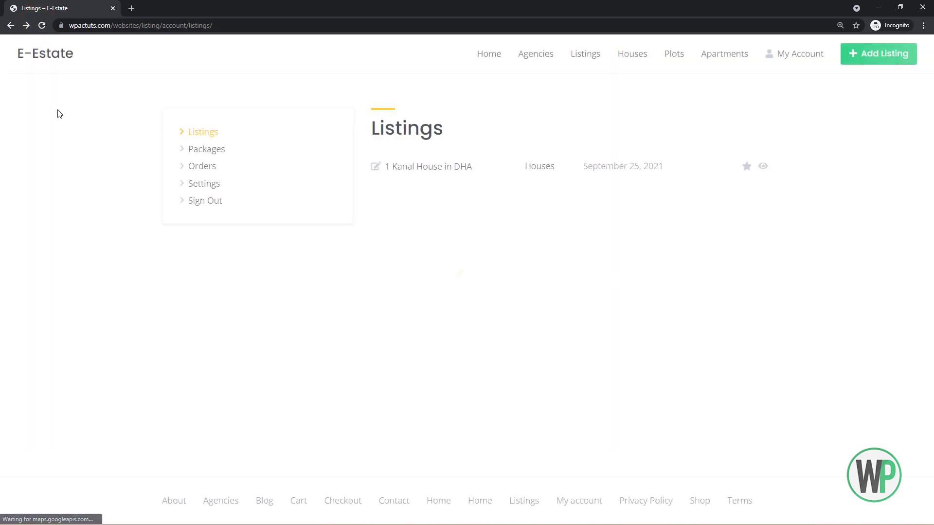
pyautogui.click(747, 167)
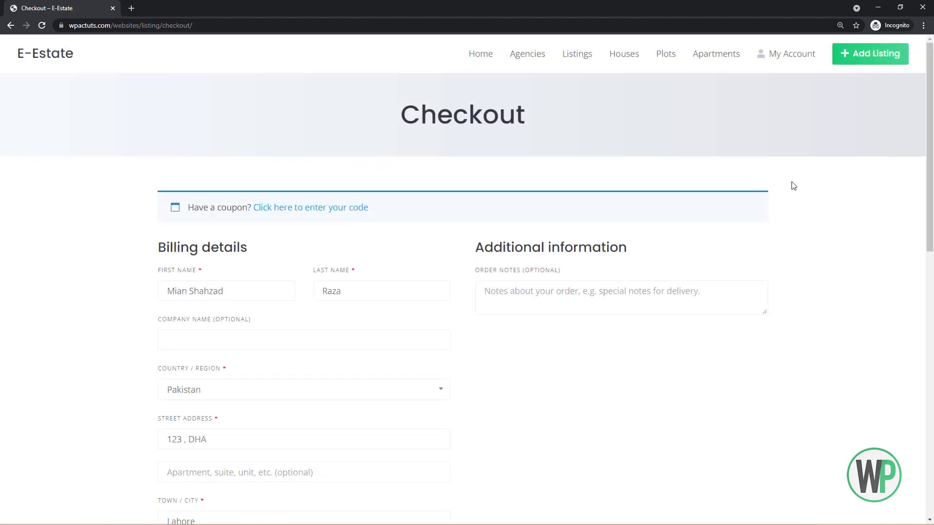
pyautogui.moveTo(929, 124)
pyautogui.mouseDown()
pyautogui.moveTo(931, 367)
pyautogui.moveTo(929, 112)
pyautogui.mouseUp()
pyautogui.click(10, 25)
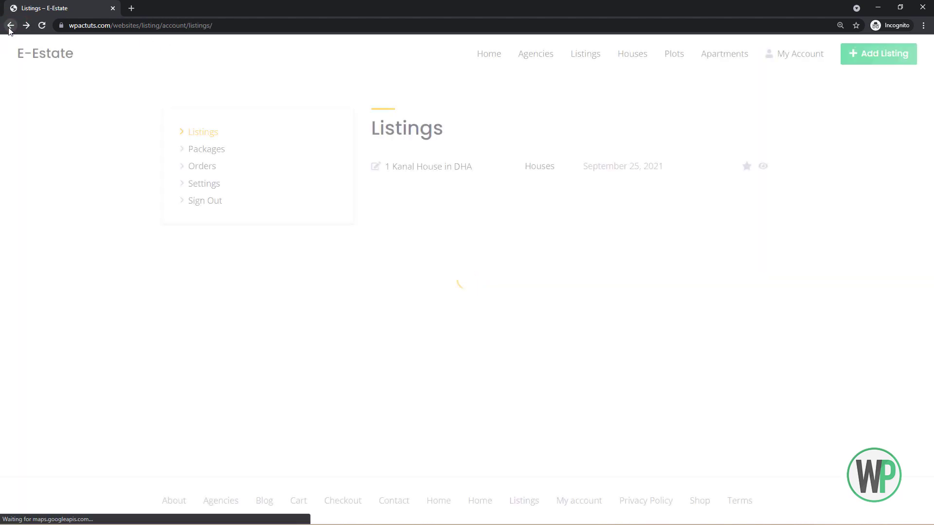
# Open the 1 Kanal House in DHA listing, return, and go to public Listings.
pyautogui.click(460, 171)
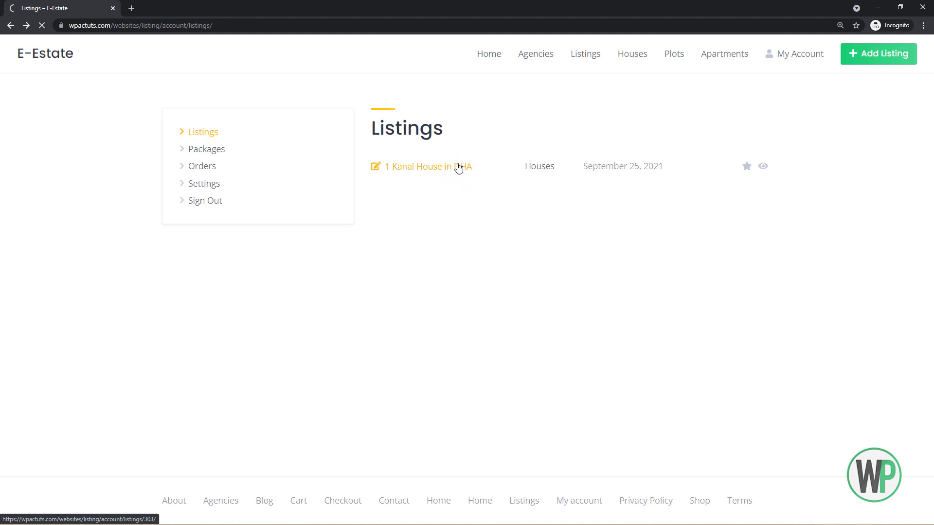
pyautogui.moveTo(930, 101)
pyautogui.mouseDown()
pyautogui.moveTo(929, 115)
pyautogui.moveTo(933, 83)
pyautogui.mouseUp()
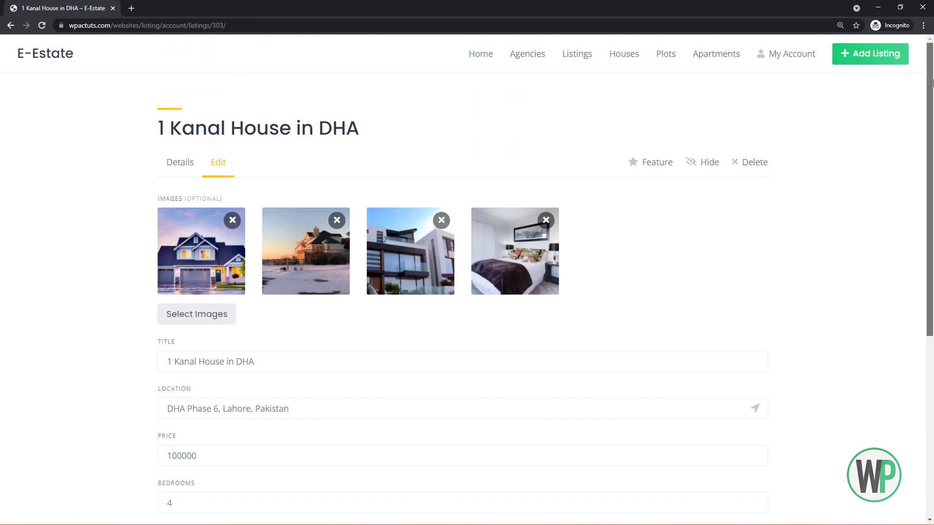
pyautogui.click(14, 27)
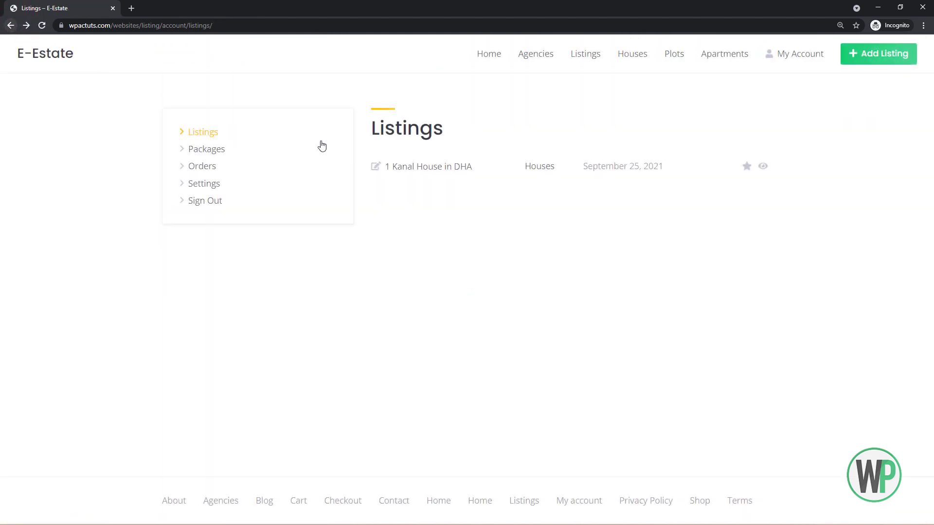
pyautogui.click(597, 62)
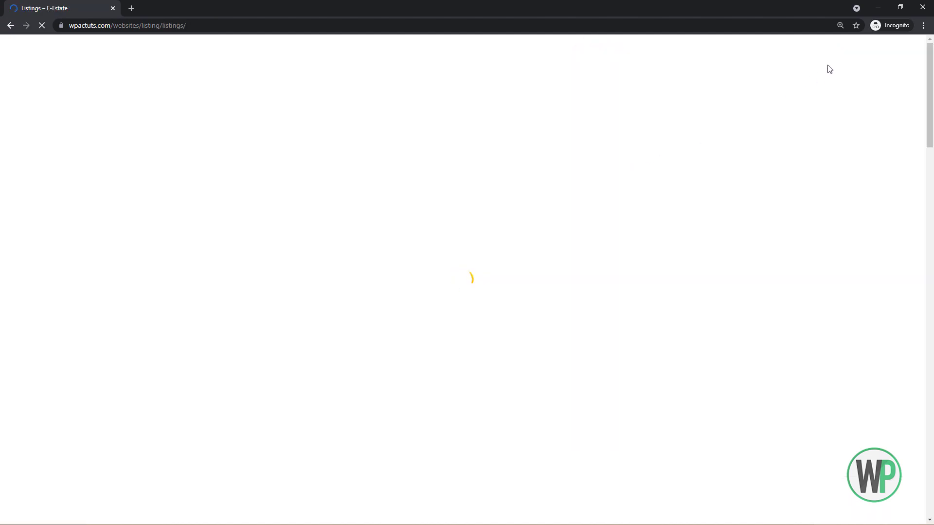
# View account Settings, then browse public listings and open the Room with a sea view listing.
pyautogui.click(811, 59)
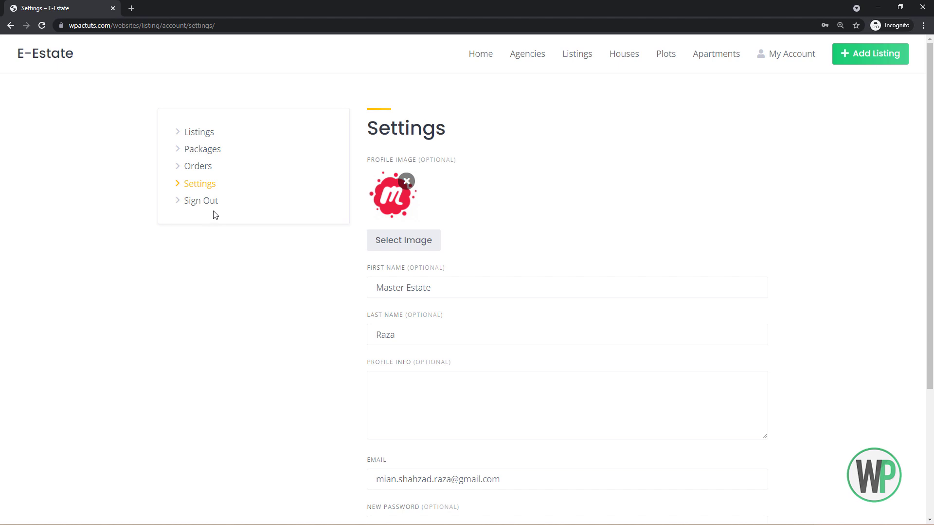
pyautogui.click(588, 62)
pyautogui.scroll(-1, 493, 123)
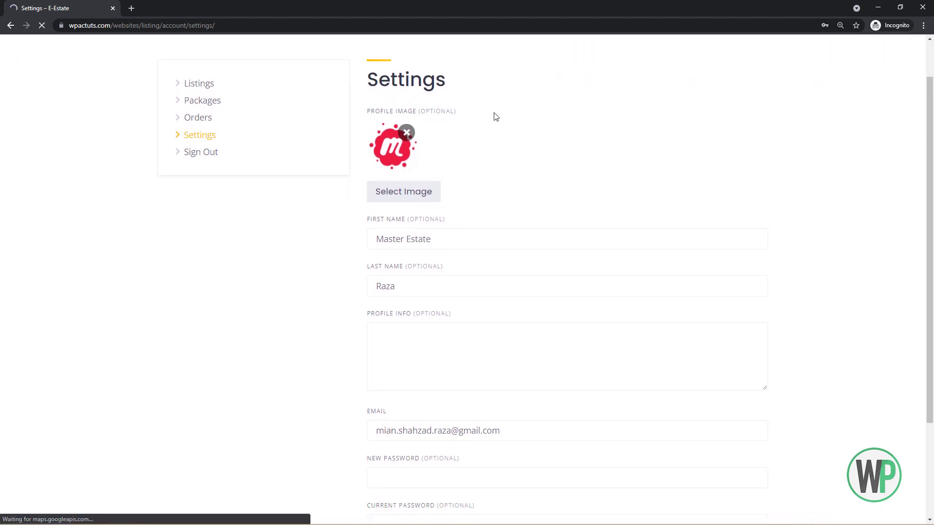
pyautogui.moveTo(931, 109); pyautogui.dragTo(933, 131)
pyautogui.click(513, 188)
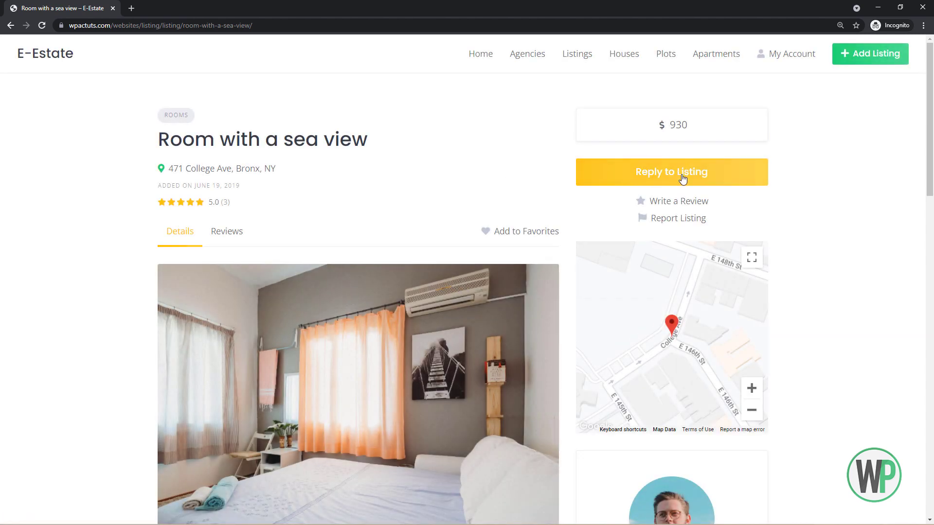
# Send 'is it still available?' via Reply to Listing on Room with a sea view, then reopen Listings.
pyautogui.click(682, 179)
pyautogui.click(447, 267)
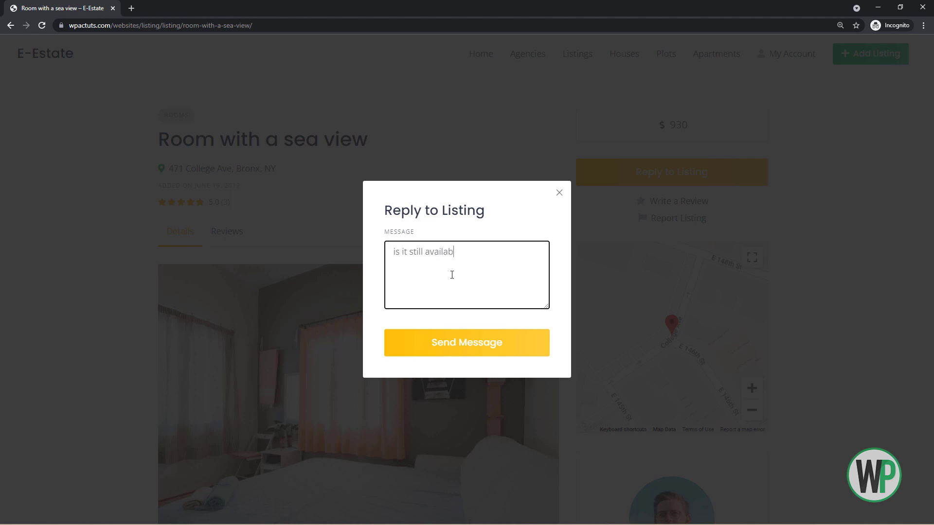
pyautogui.click(505, 344)
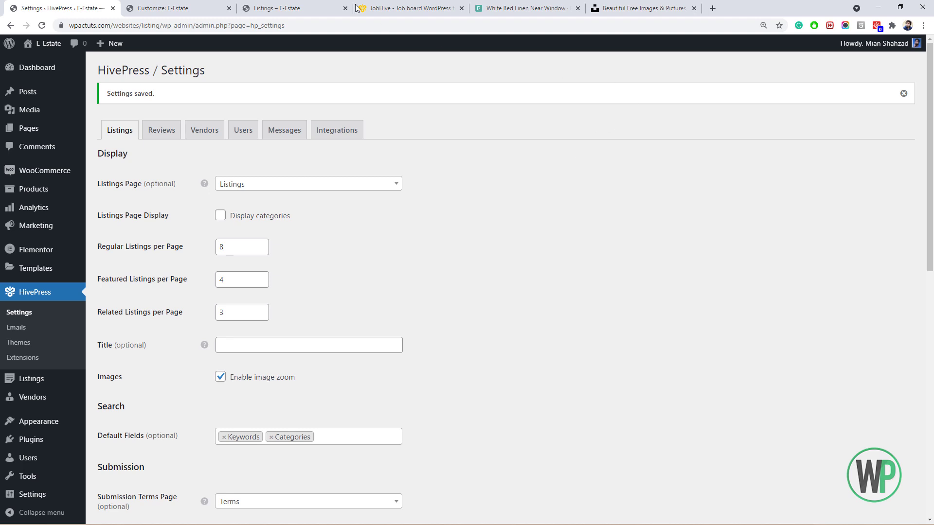
pyautogui.click(350, 8)
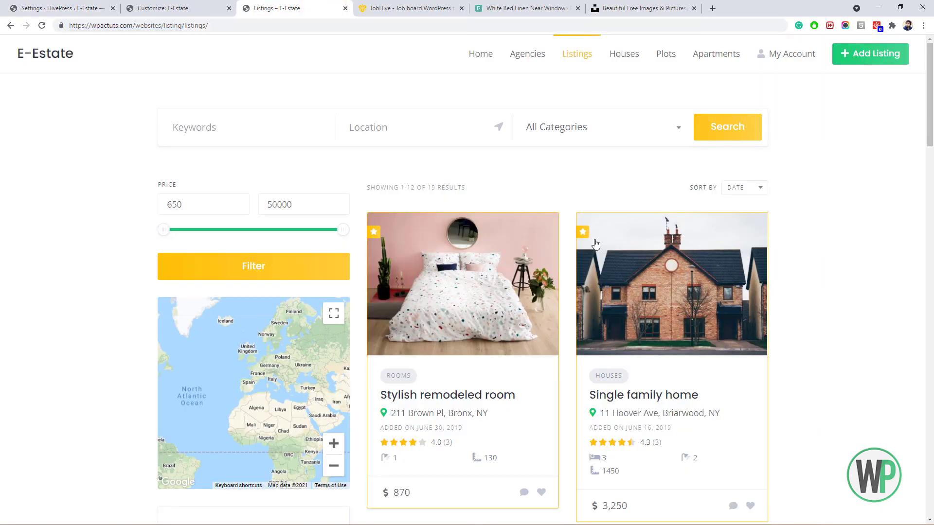
pyautogui.scroll(-2, 501, 354)
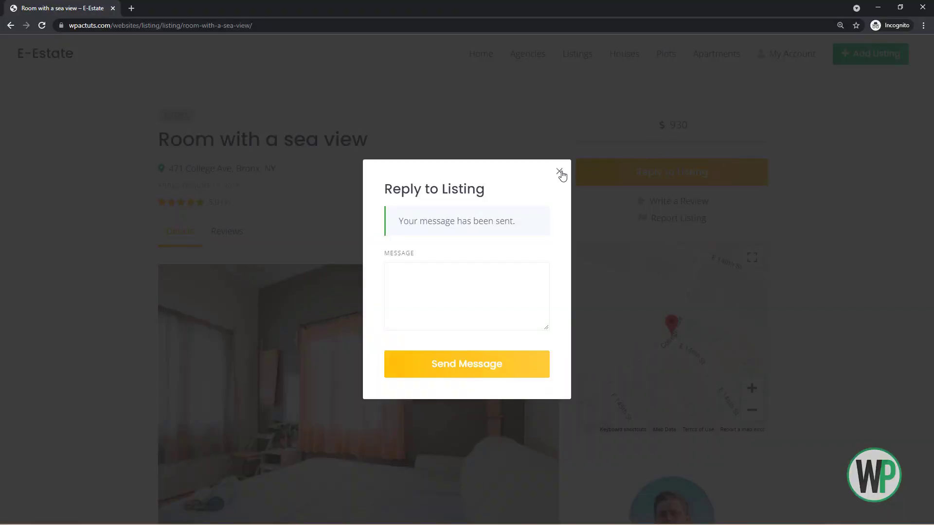
pyautogui.click(559, 172)
pyautogui.click(569, 56)
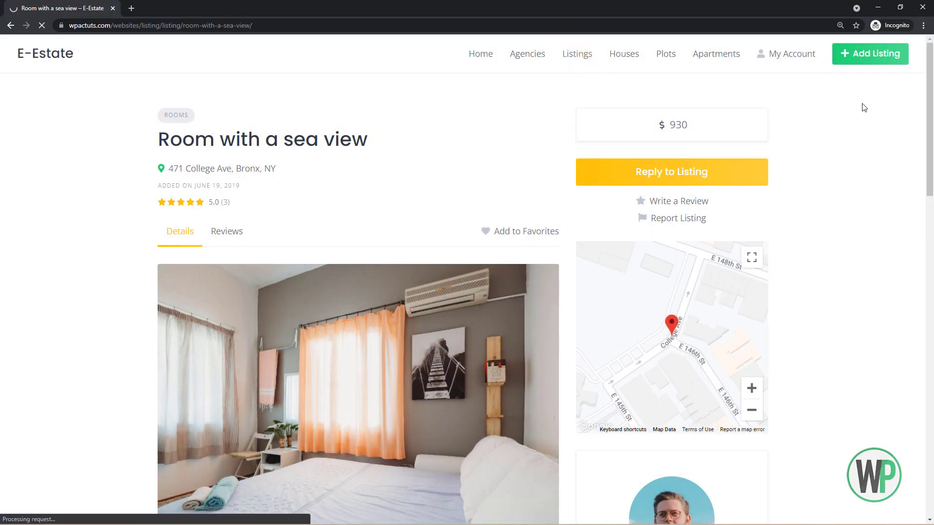
pyautogui.moveTo(932, 106); pyautogui.dragTo(932, 275)
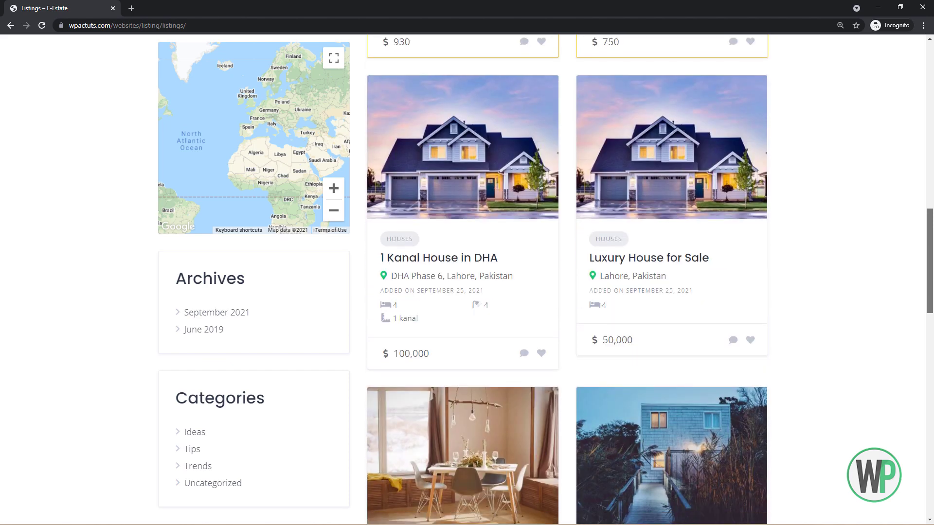
# Send 'is it still available?' through Reply to Listing on the Luxury House for Sale page.
pyautogui.click(630, 183)
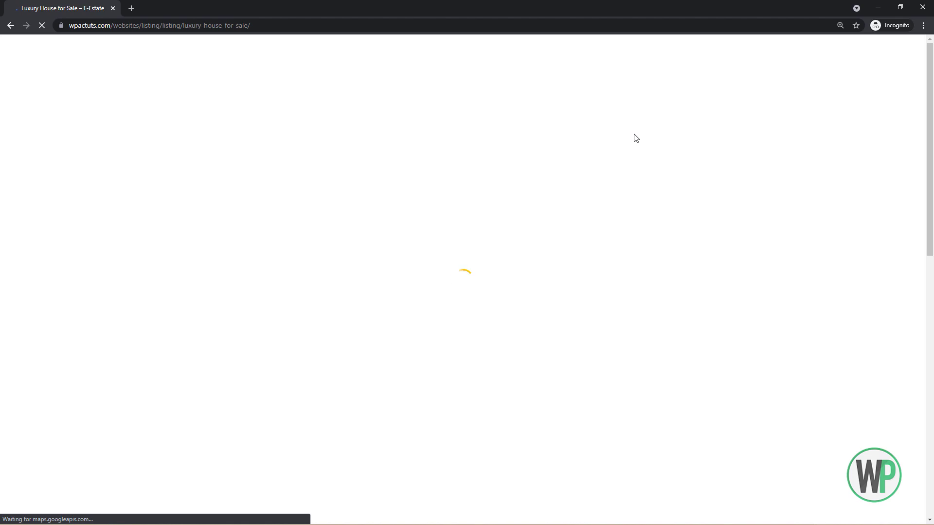
pyautogui.click(663, 171)
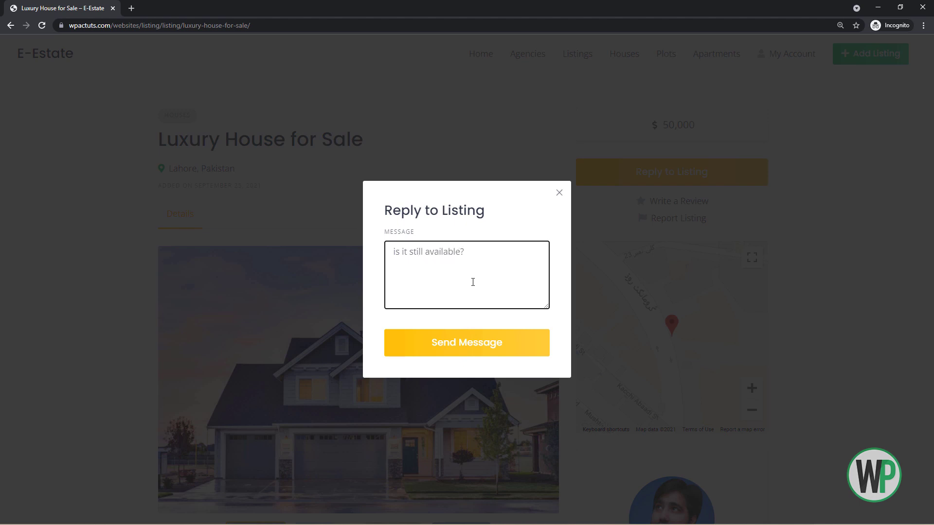
pyautogui.click(491, 346)
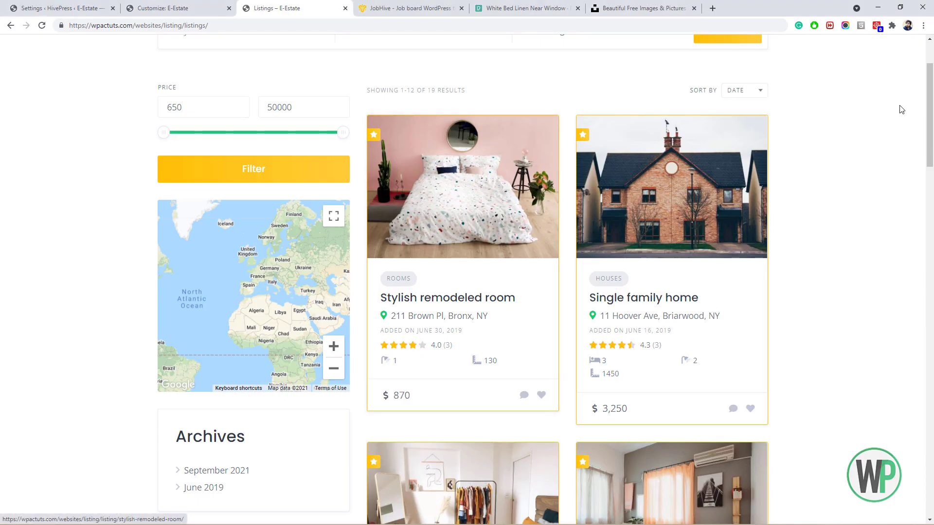
pyautogui.scroll(2, 109, 51)
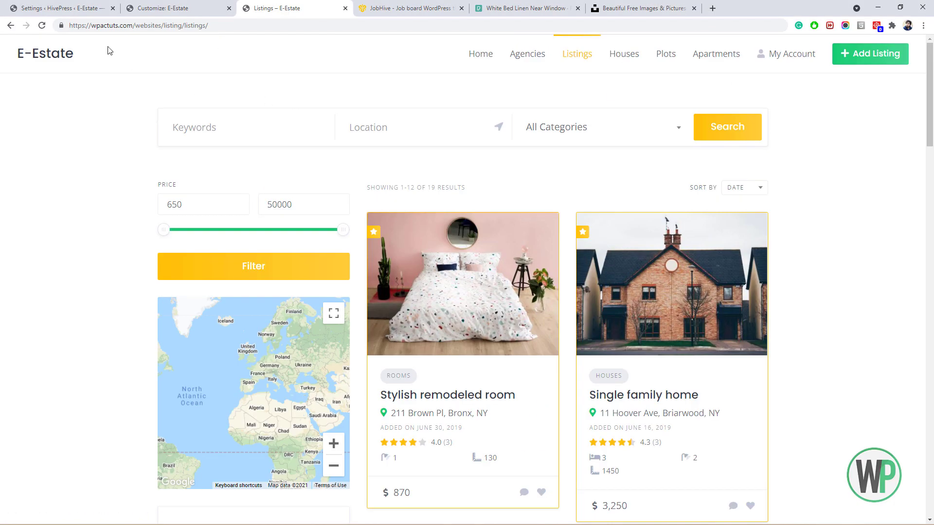
# Open the owner's received messages under My Account.
pyautogui.click(45, 26)
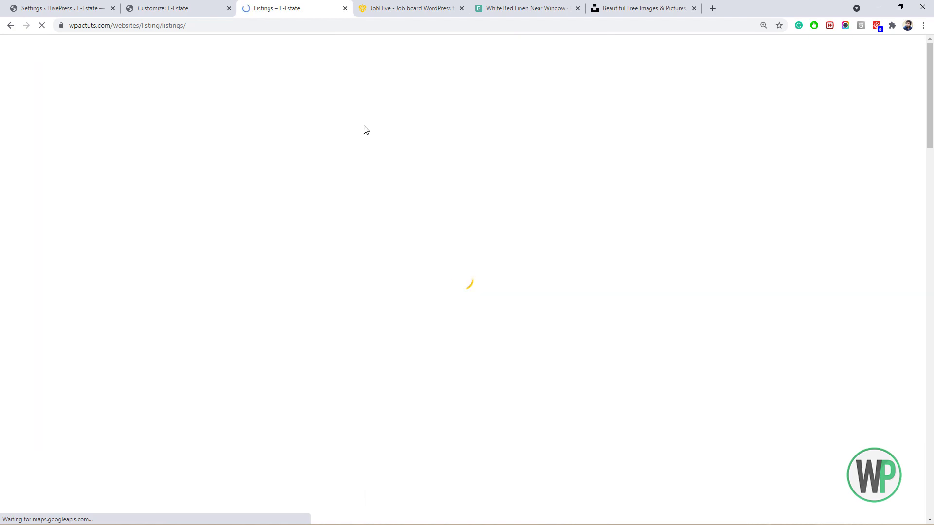
pyautogui.click(803, 58)
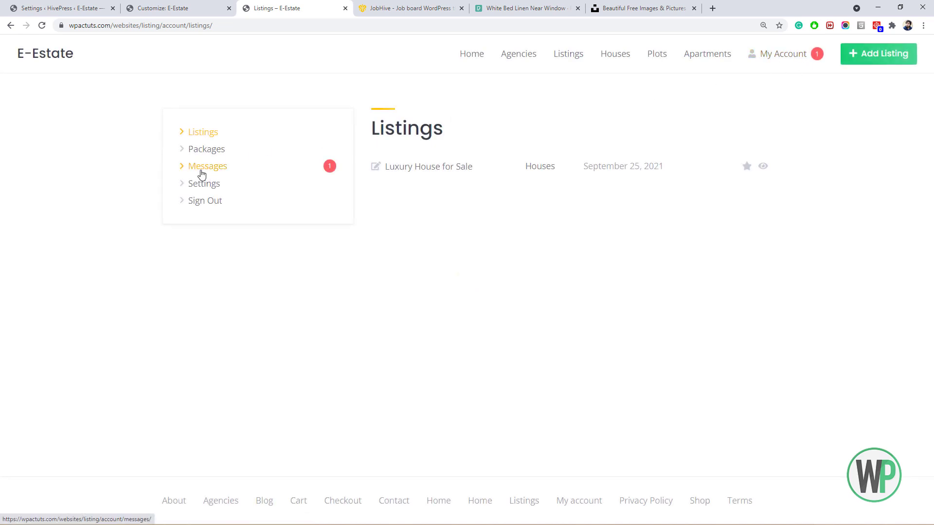
pyautogui.click(206, 171)
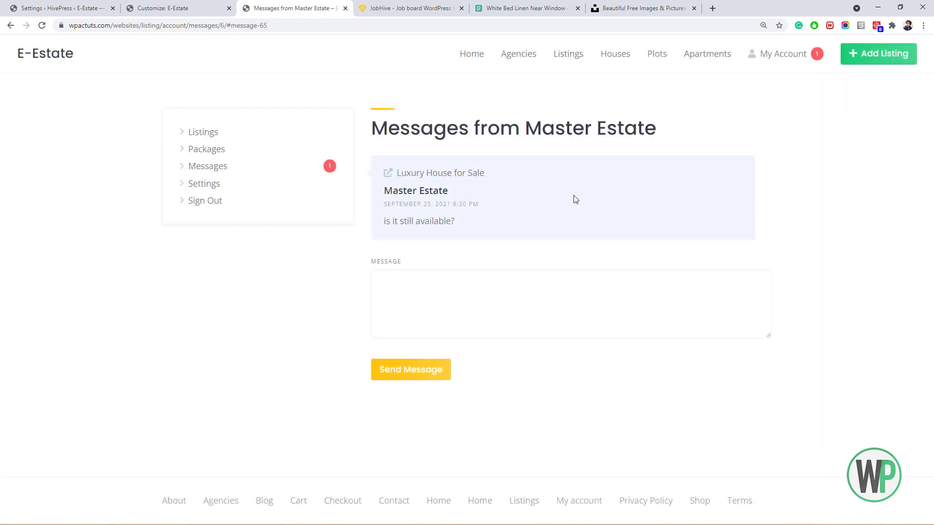
# Reply 'Yes, it's available.' to the buyer, accepting Grammarly's it's correction.
pyautogui.click(500, 290)
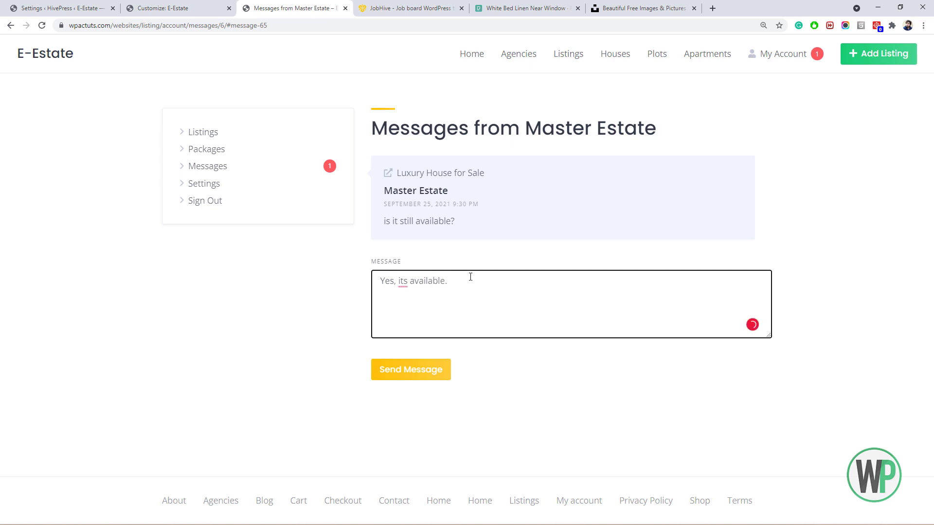
pyautogui.moveTo(402, 287)
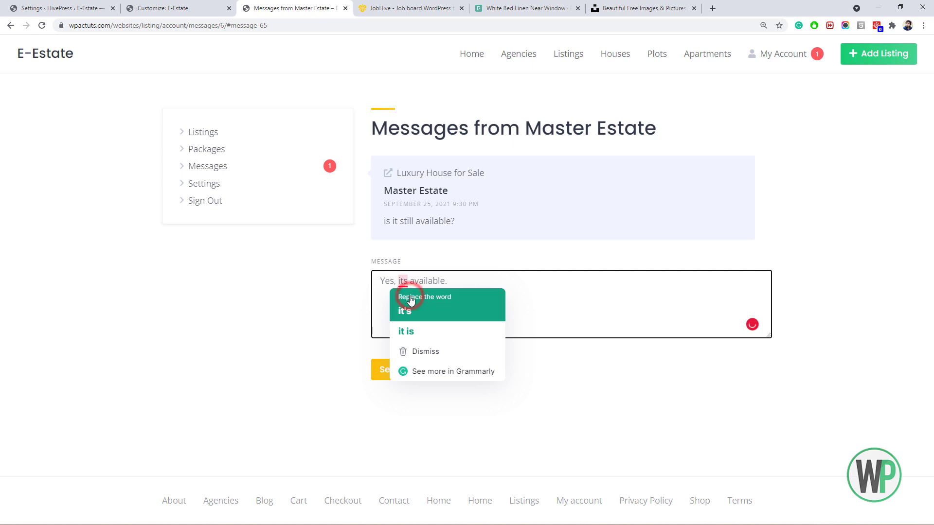
pyautogui.click(410, 303)
pyautogui.click(413, 362)
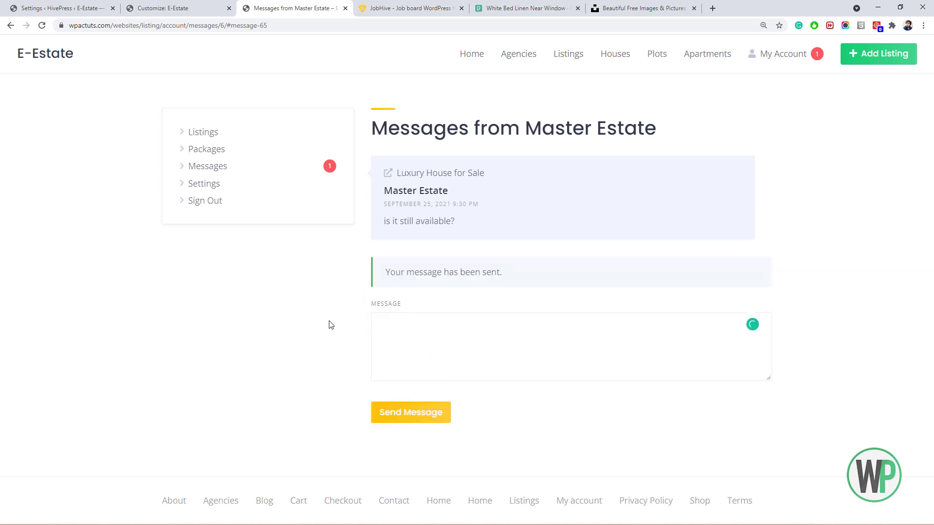
pyautogui.hotkey('alt', 'Tab')
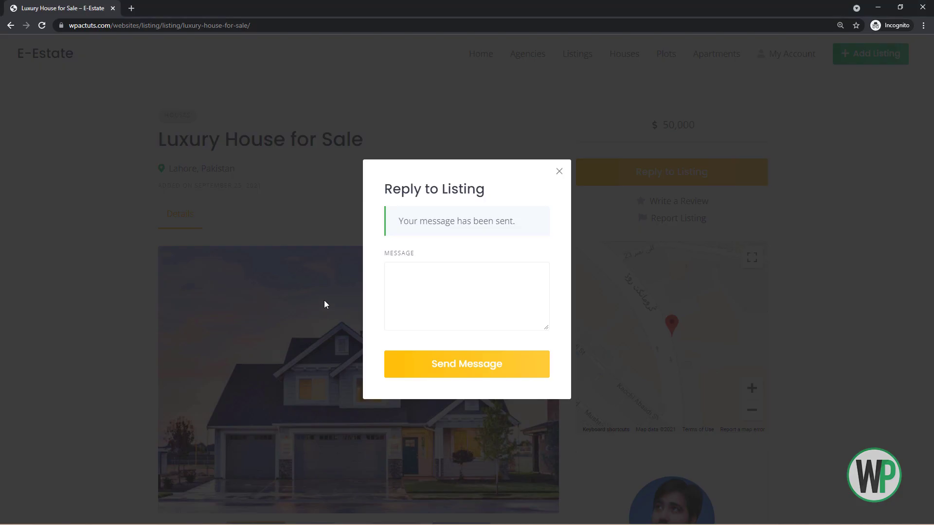
pyautogui.click(559, 171)
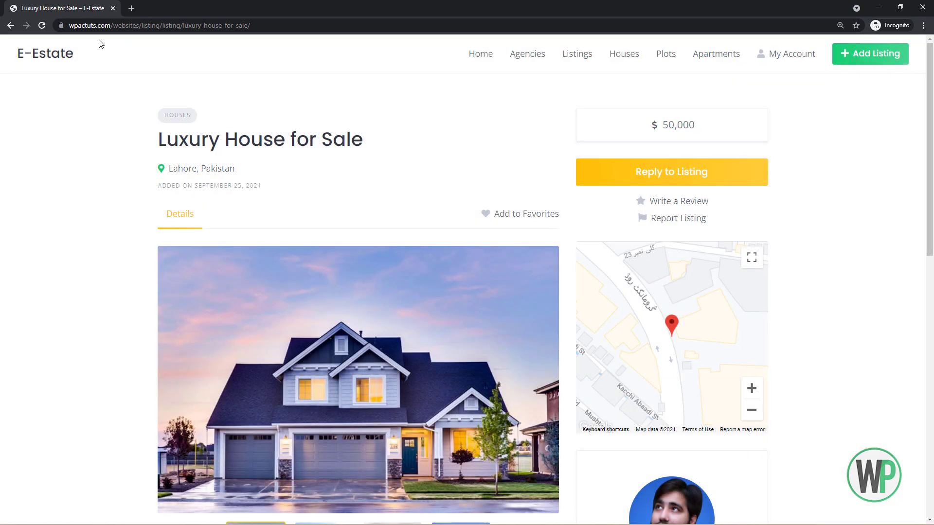
# In the buyer's window, open the Messages conversation with the listing owner.
pyautogui.click(43, 26)
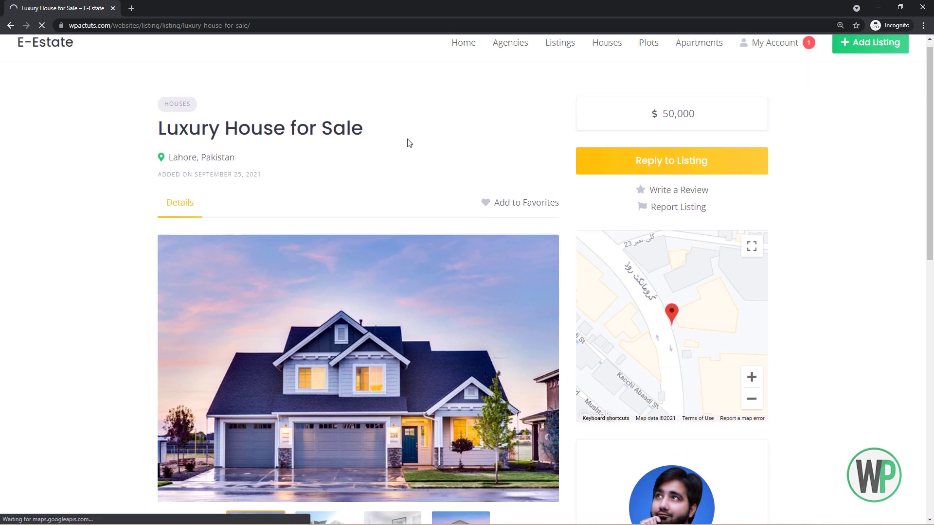
pyautogui.click(209, 164)
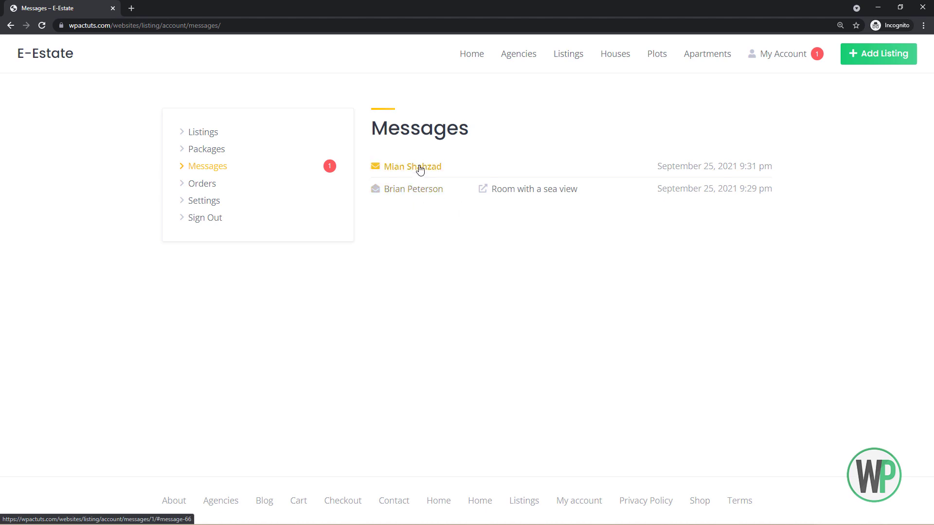
pyautogui.click(417, 167)
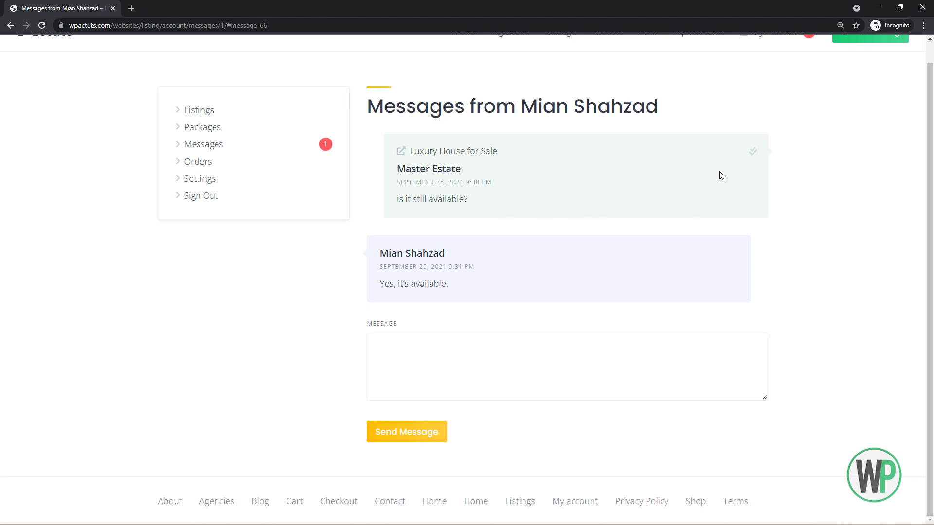
pyautogui.doubleClick(748, 150)
pyautogui.click(623, 220)
# Reload the owner's thread to compare the reply 'Yes, it's available.' with the buyer's view.
pyautogui.hotkey('alt', 'Tab')
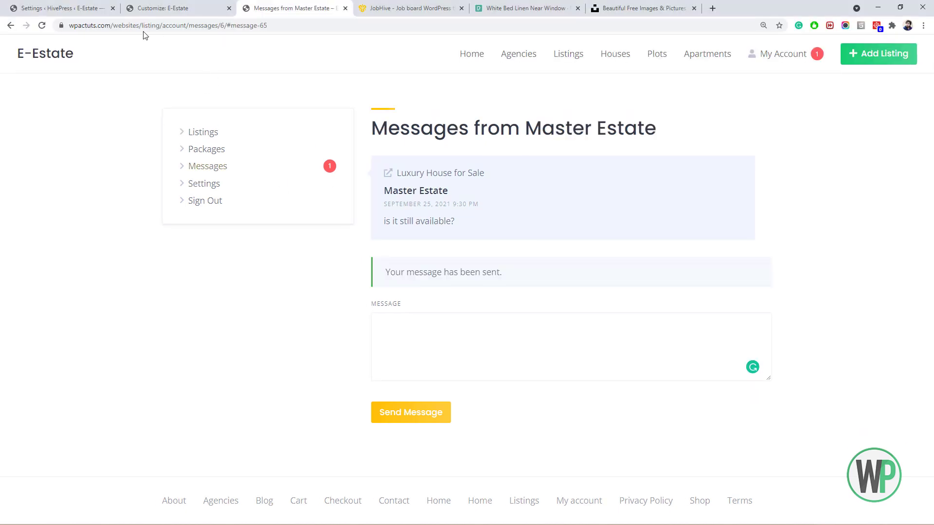
pyautogui.click(43, 27)
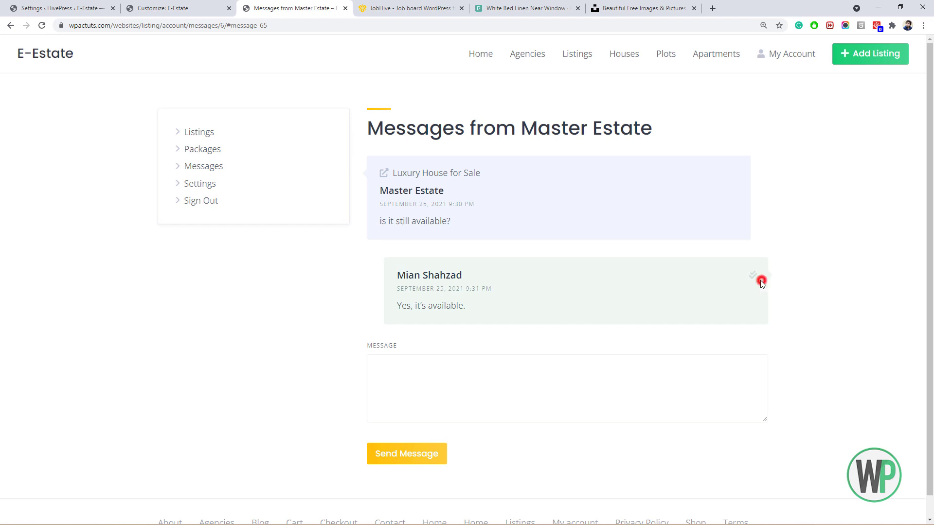
pyautogui.tripleClick(749, 280)
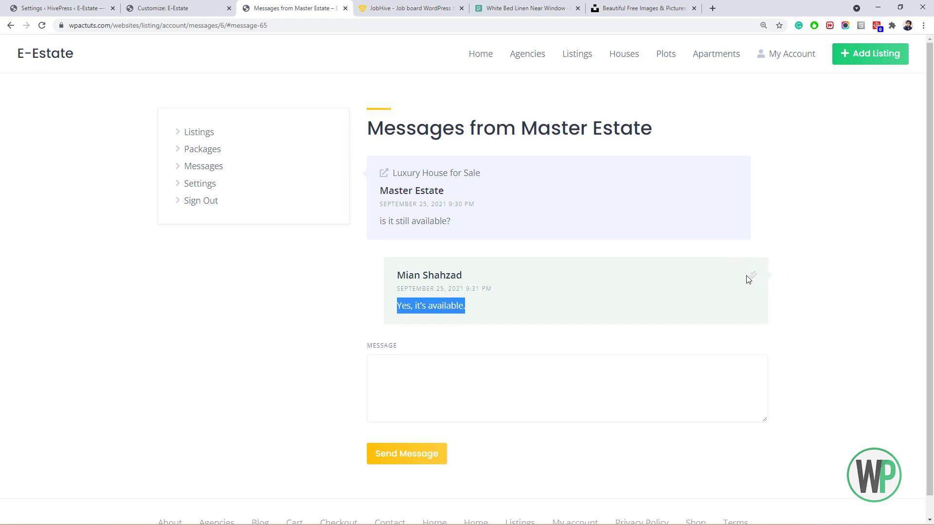
pyautogui.click(744, 271)
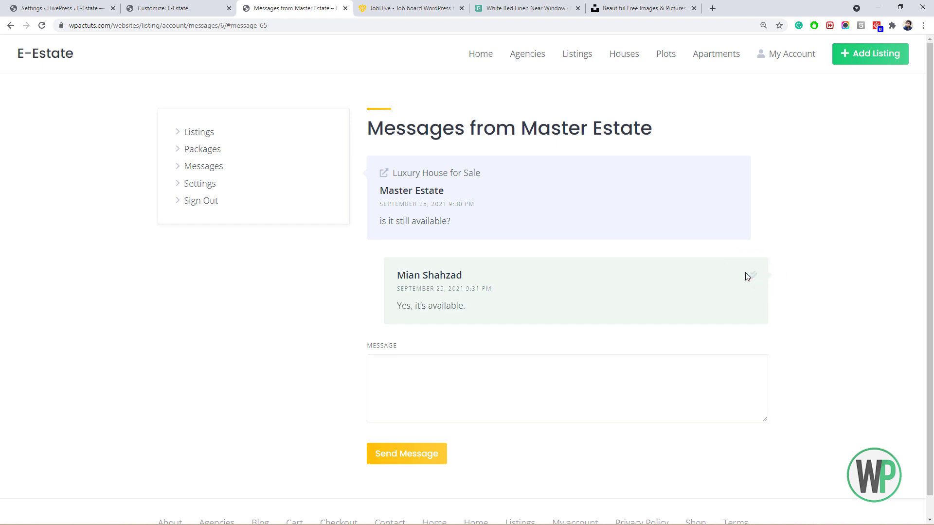
pyautogui.hotkey('alt', 'Tab')
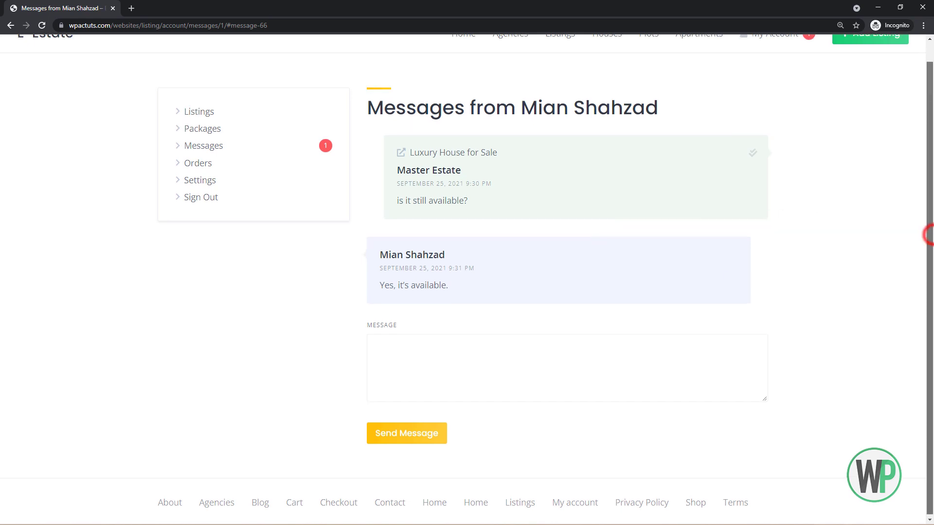
pyautogui.moveTo(930, 231); pyautogui.dragTo(932, 176)
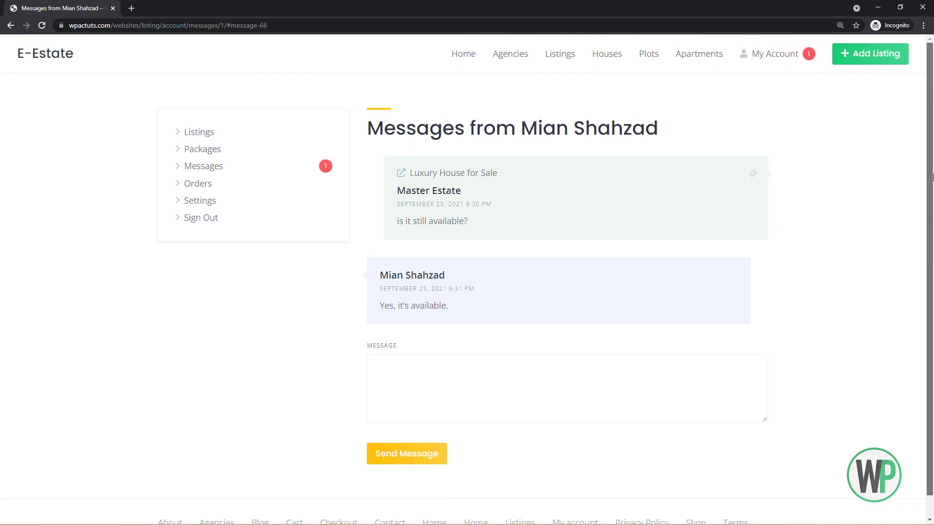
# Leave the buyer's conversation via My Account and go to the site's home page.
pyautogui.click(761, 55)
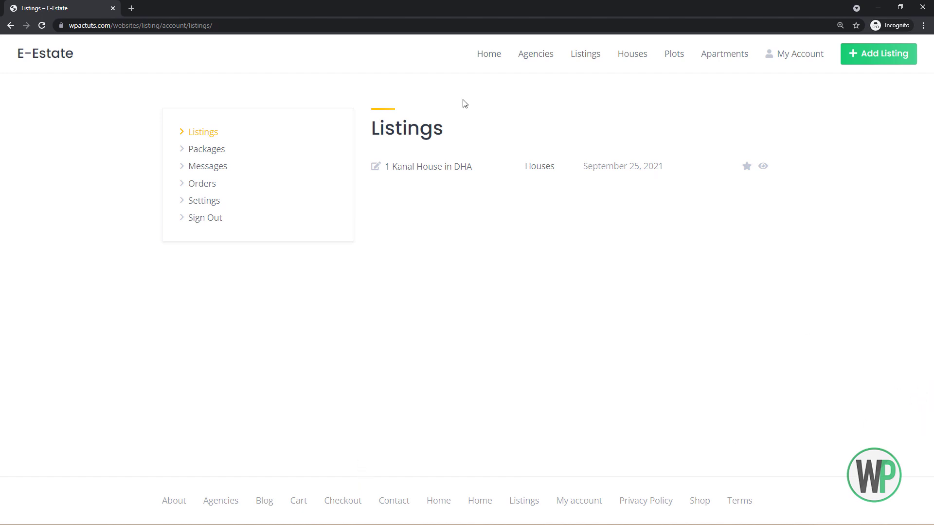
pyautogui.click(486, 58)
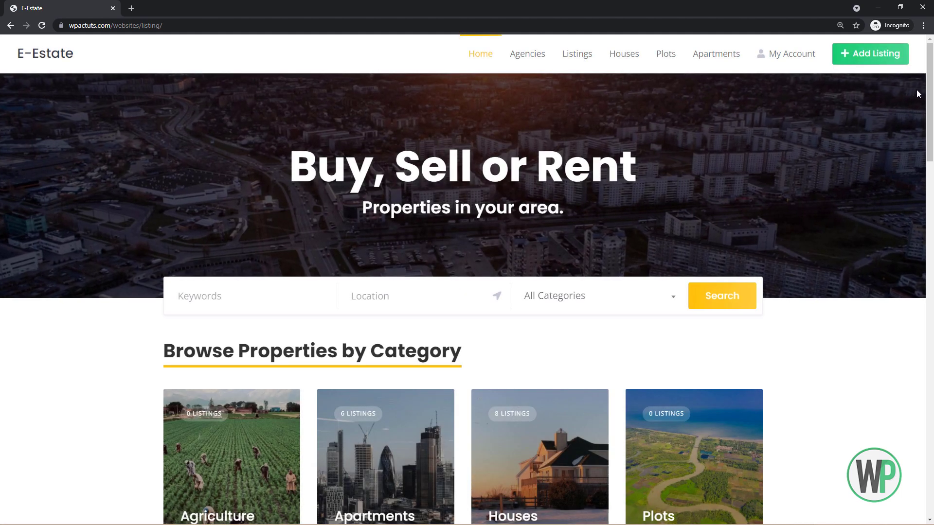
pyautogui.moveTo(932, 80); pyautogui.dragTo(928, 105)
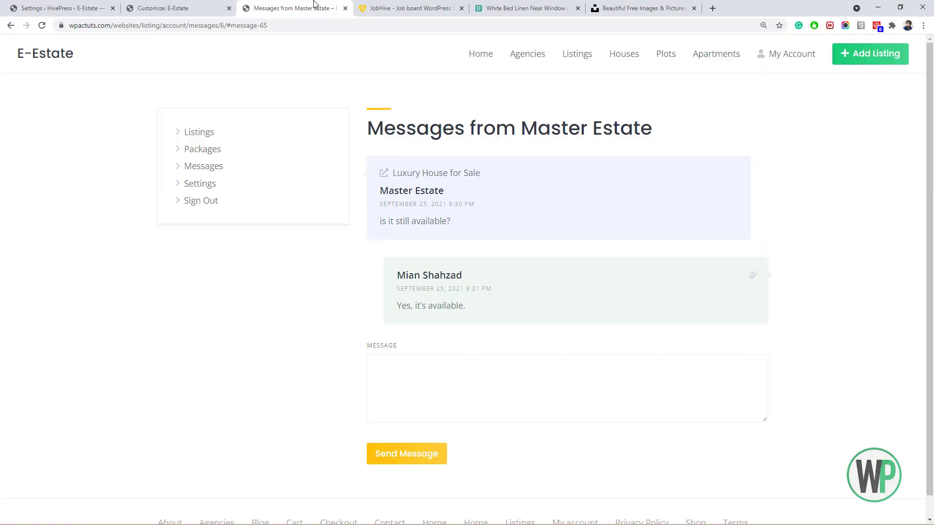
# Open Elementor Header & Footer Builder, start a new template, and skip onboarding.
pyautogui.click(111, 4)
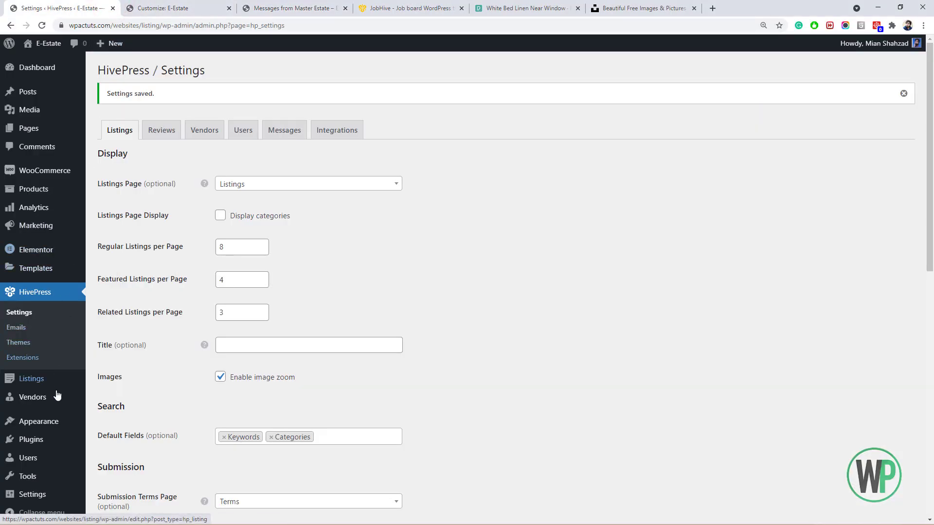
pyautogui.moveTo(55, 426)
pyautogui.click(133, 474)
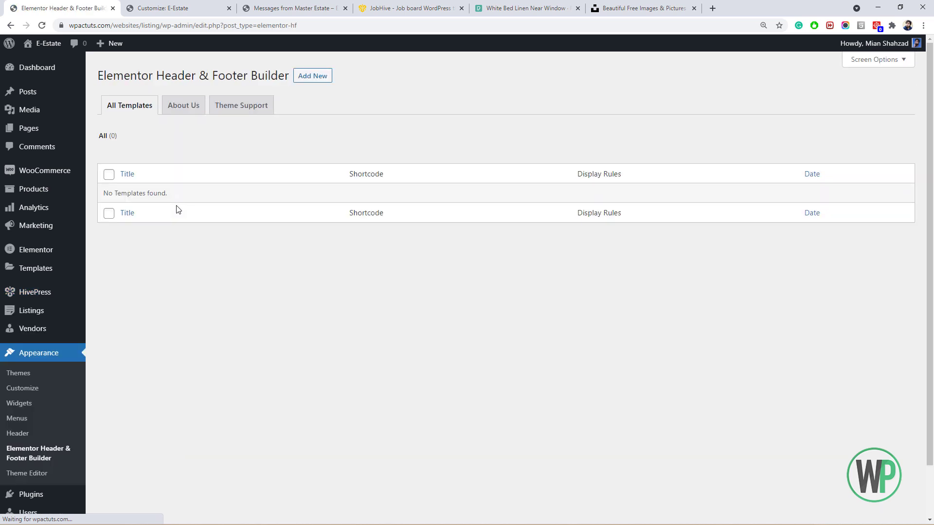
pyautogui.click(304, 78)
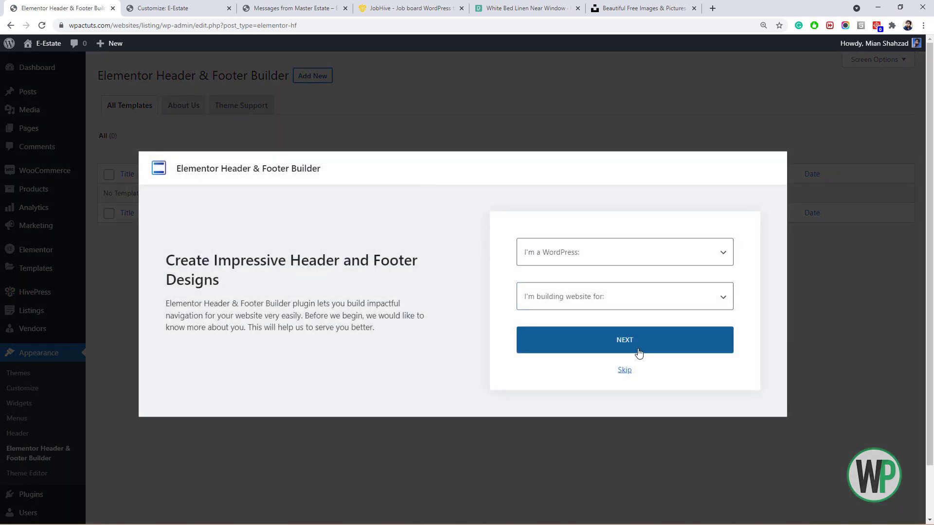
pyautogui.click(625, 371)
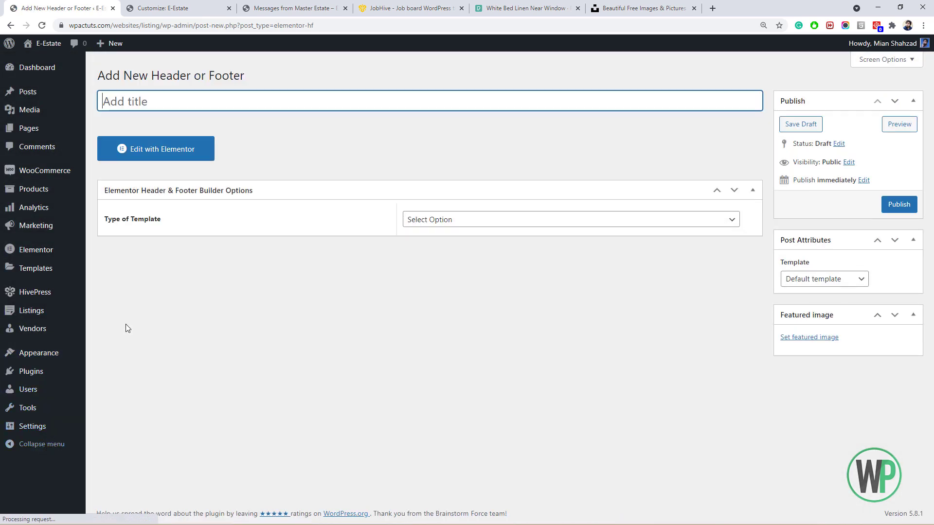
# Adjust page zoom and start another new template from the templates list in a new tab.
pyautogui.moveTo(54, 353)
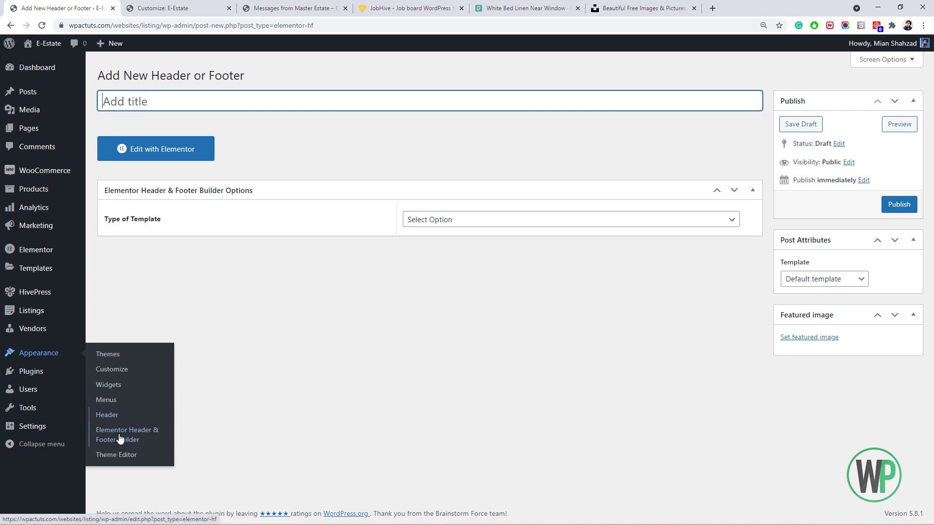
pyautogui.hotkey('ctrl', '+')
pyautogui.hotkey('ctrl', '+')
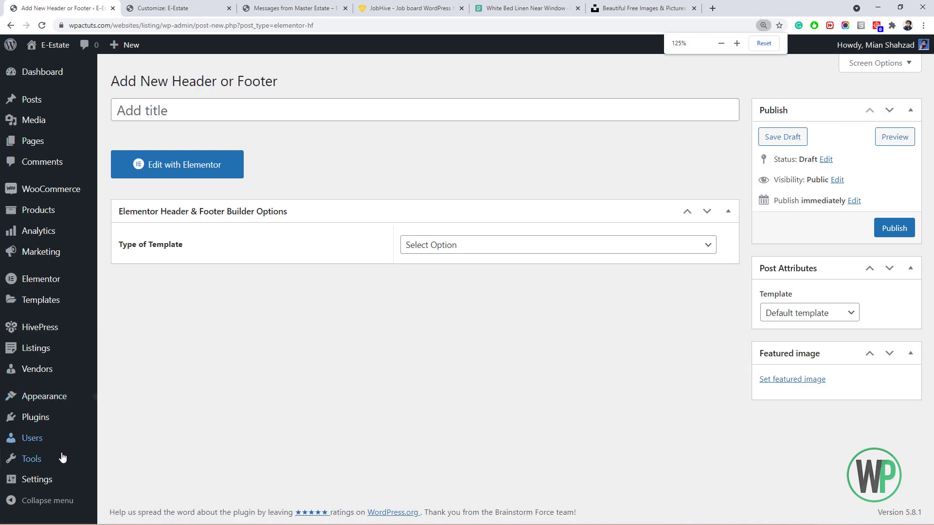
pyautogui.moveTo(62, 396)
pyautogui.middleClick(126, 451)
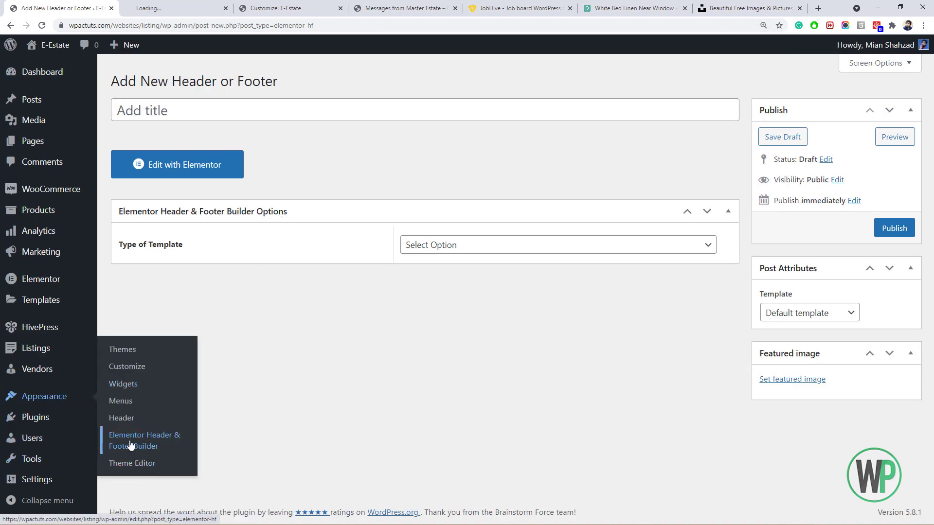
pyautogui.hotkey('ctrl', '-')
pyautogui.hotkey('ctrl', '-')
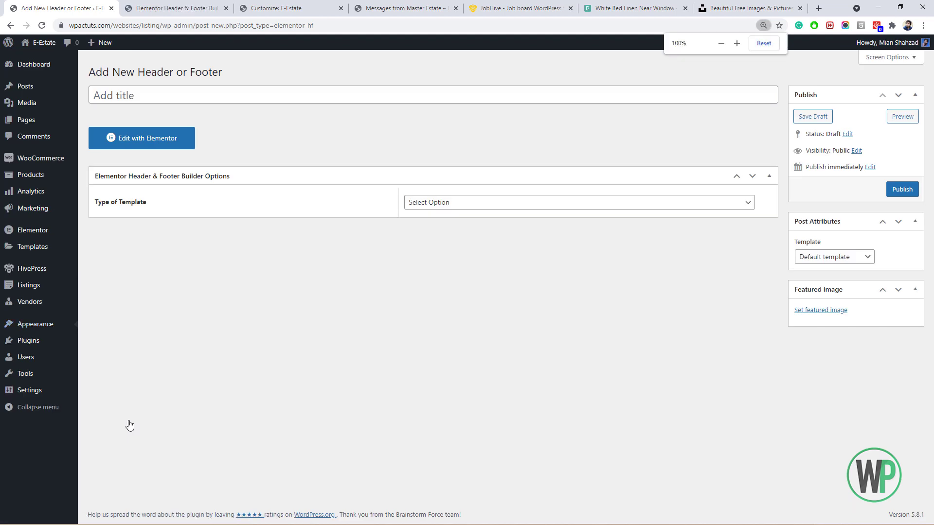
pyautogui.hotkey('ctrl', '+')
pyautogui.click(170, 8)
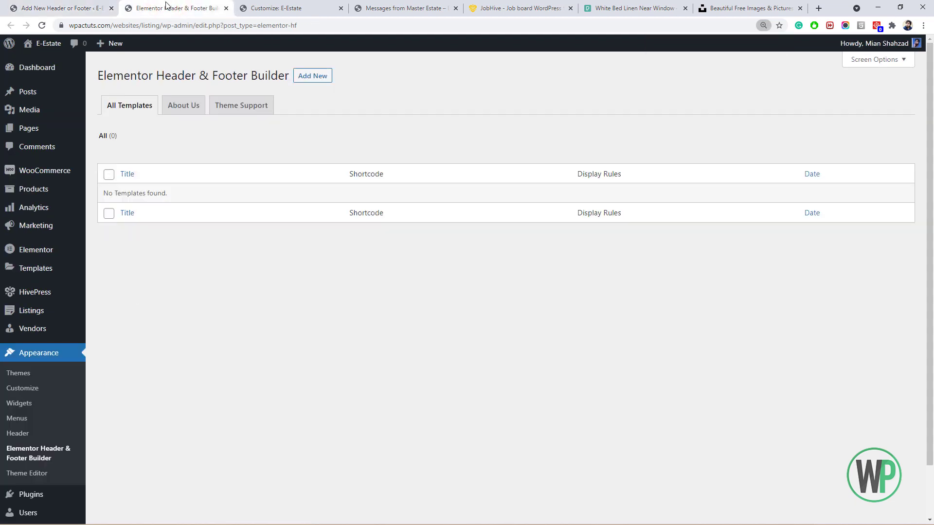
pyautogui.click(312, 75)
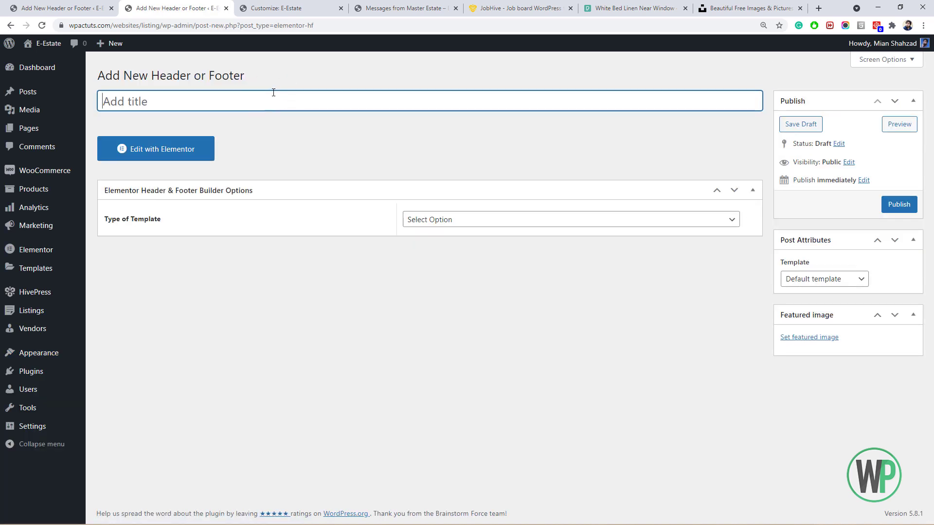
# Title the template 'Footer', make it a Footer type shown on the Entire Website, and publish it.
pyautogui.write('Footer')
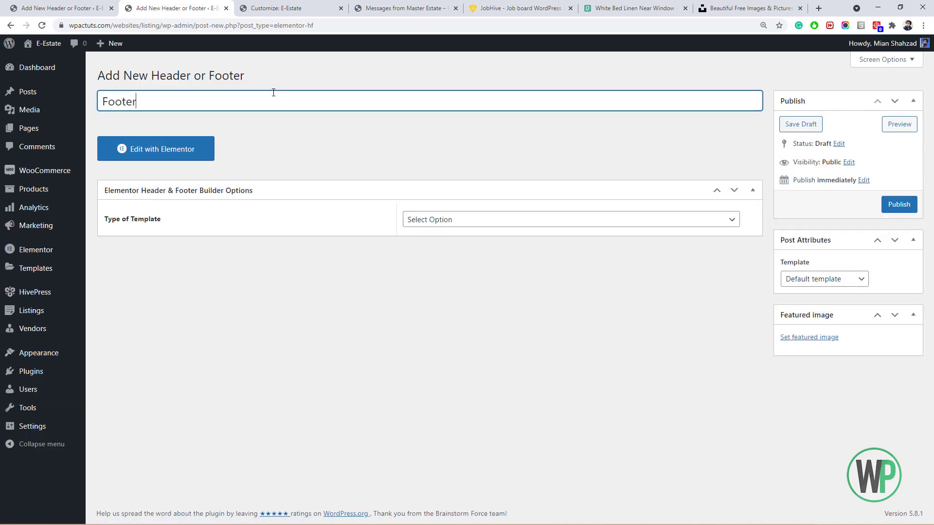
pyautogui.click(431, 216)
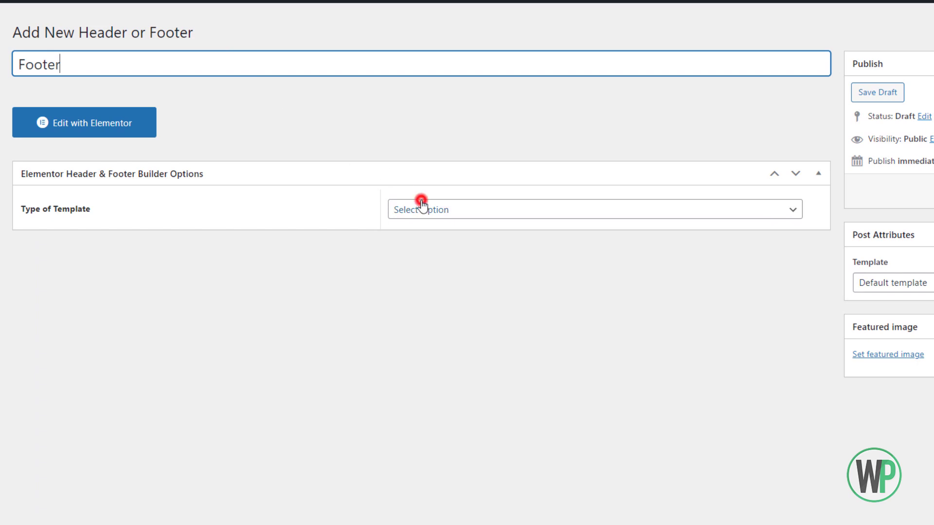
pyautogui.click(437, 260)
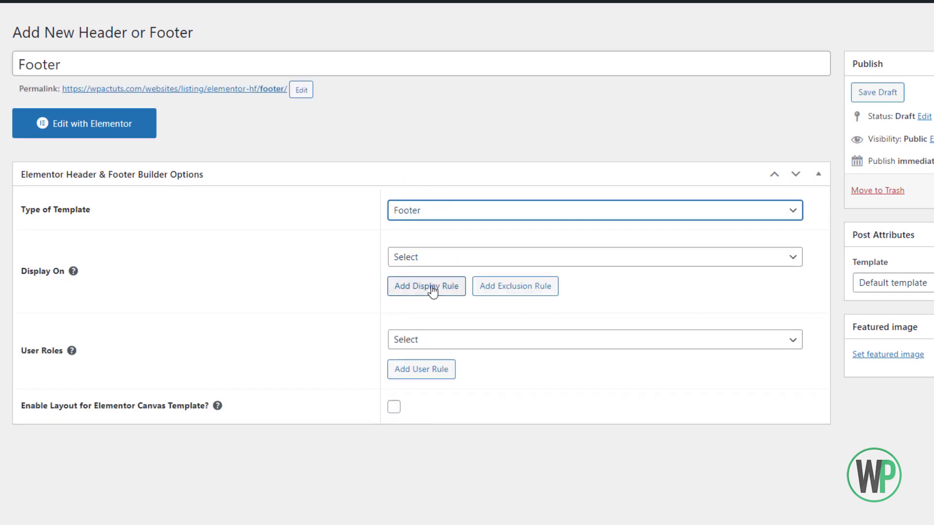
pyautogui.click(424, 258)
pyautogui.click(423, 296)
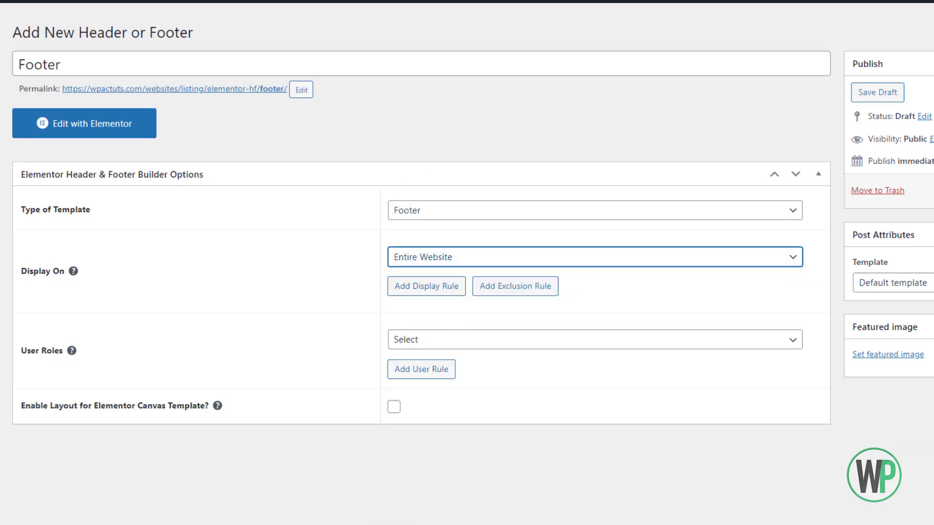
pyautogui.click(933, 191)
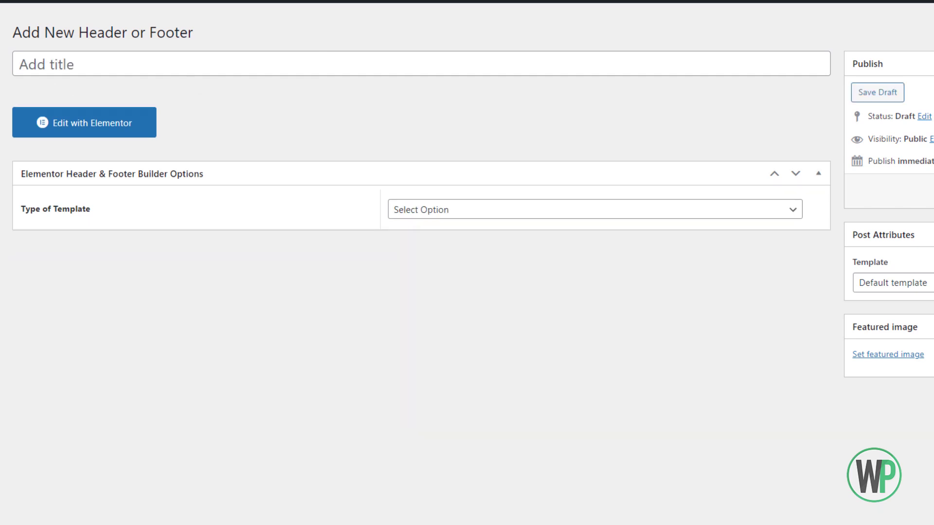
# Create a new menu named 'Footer Menu 1' on the Menus page.
pyautogui.click(190, 1)
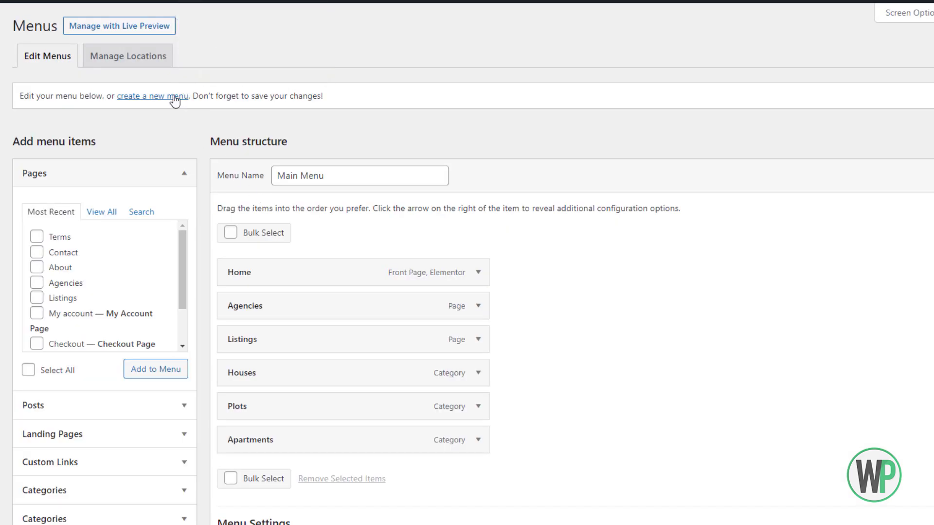
pyautogui.click(176, 99)
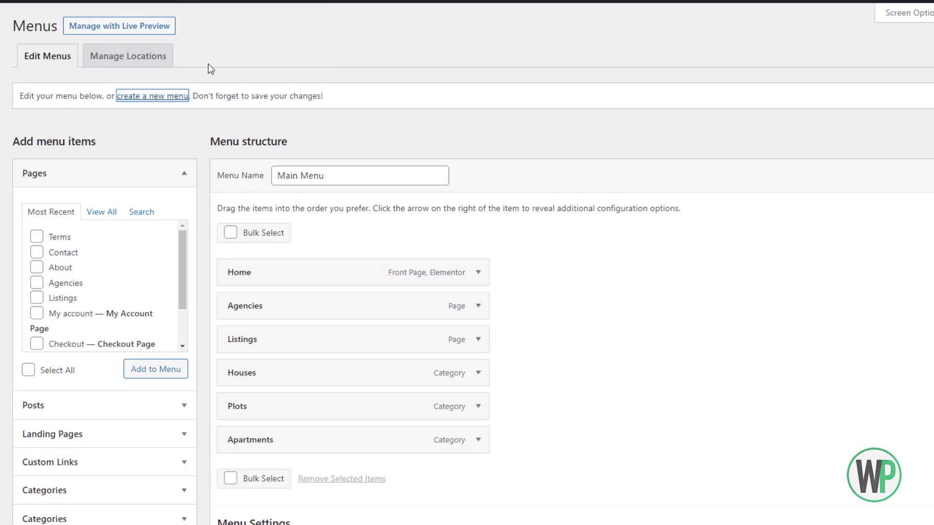
pyautogui.click(283, 179)
pyautogui.write('Footer Menu')
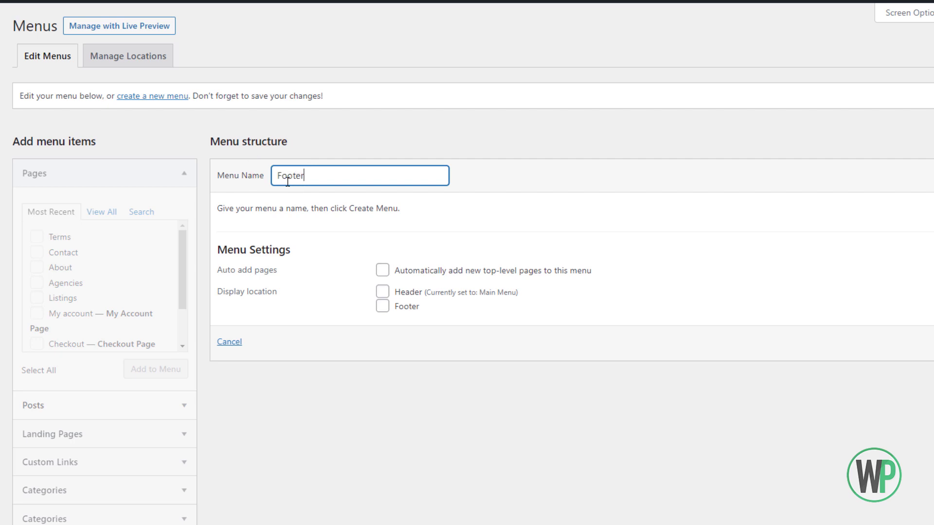
pyautogui.click(357, 120)
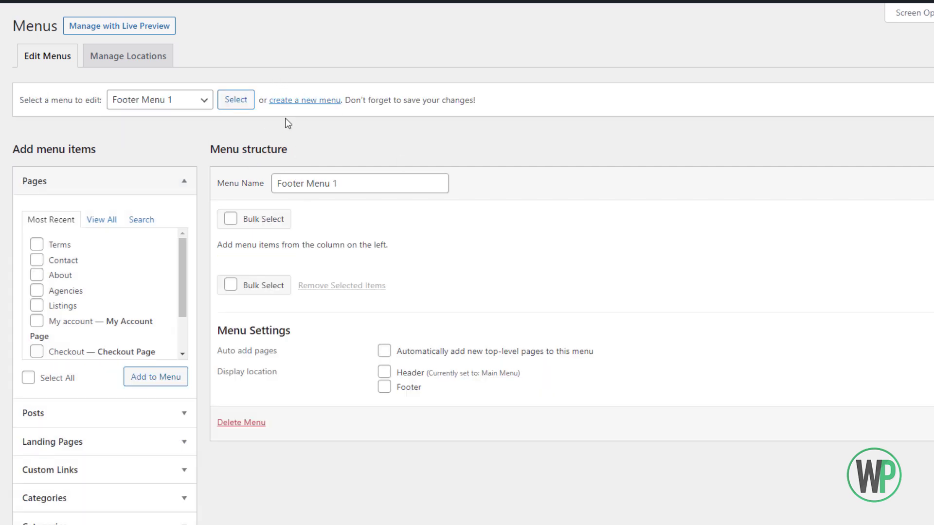
pyautogui.click(297, 100)
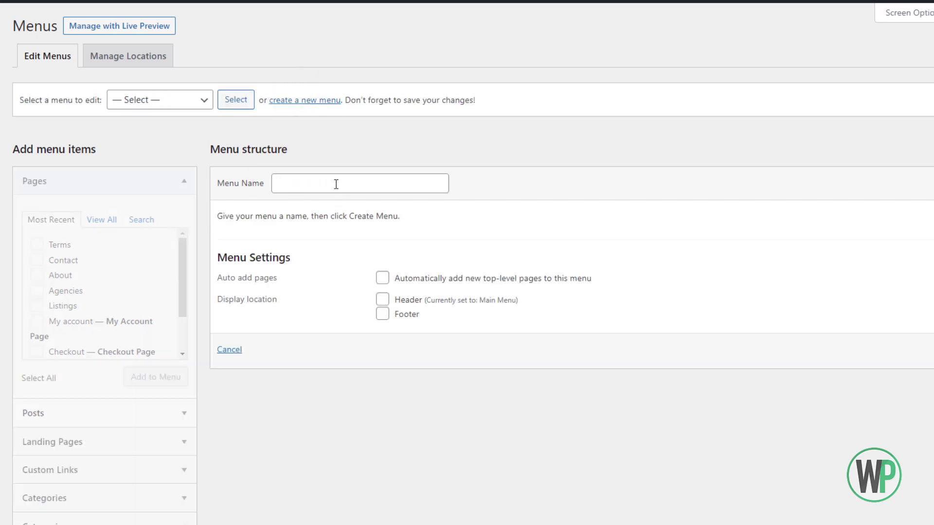
# Add the Blog, About, Terms and Privacy Policy pages to Footer Menu 1.
pyautogui.click(102, 219)
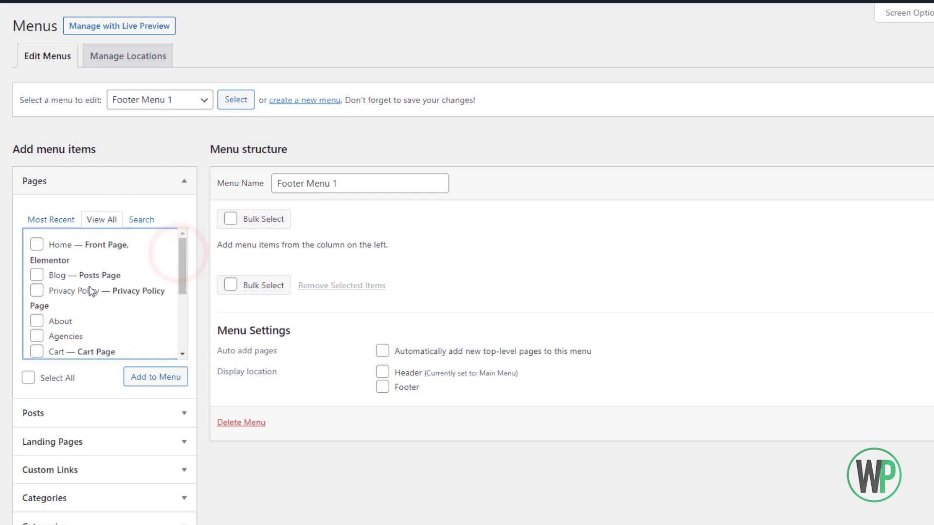
pyautogui.click(37, 275)
pyautogui.click(37, 320)
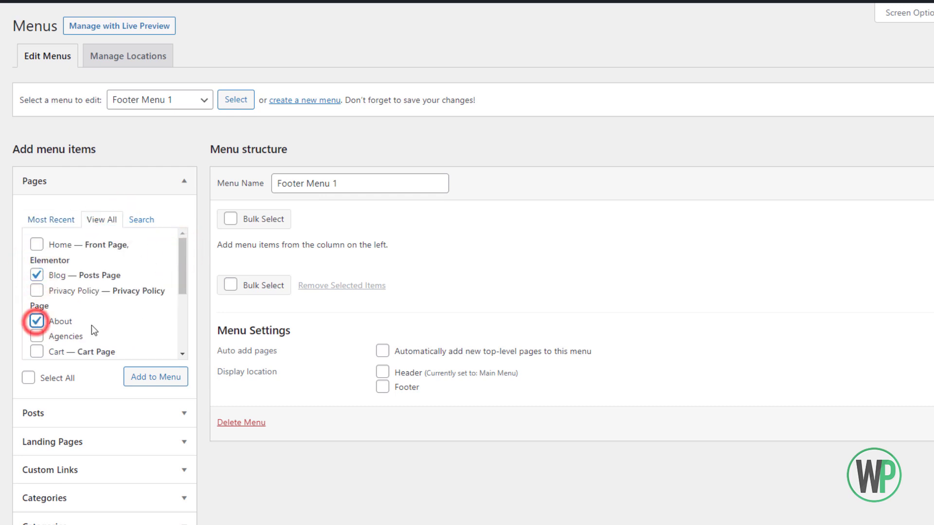
pyautogui.moveTo(182, 282); pyautogui.dragTo(177, 253)
pyautogui.click(36, 344)
pyautogui.click(37, 290)
pyautogui.click(155, 377)
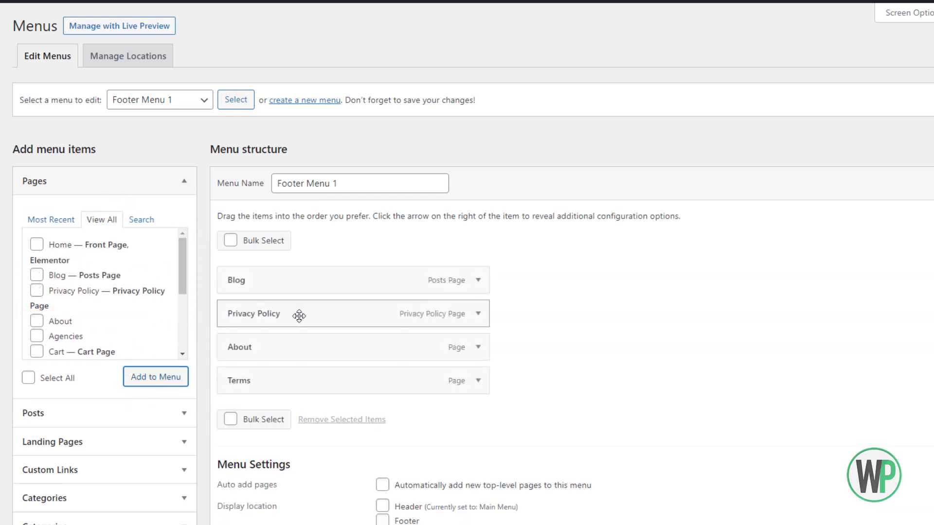
# Reorder the items to About, Terms, Blog, Privacy Policy and save the menu.
pyautogui.moveTo(292, 380); pyautogui.dragTo(294, 280)
pyautogui.moveTo(293, 350); pyautogui.dragTo(290, 281)
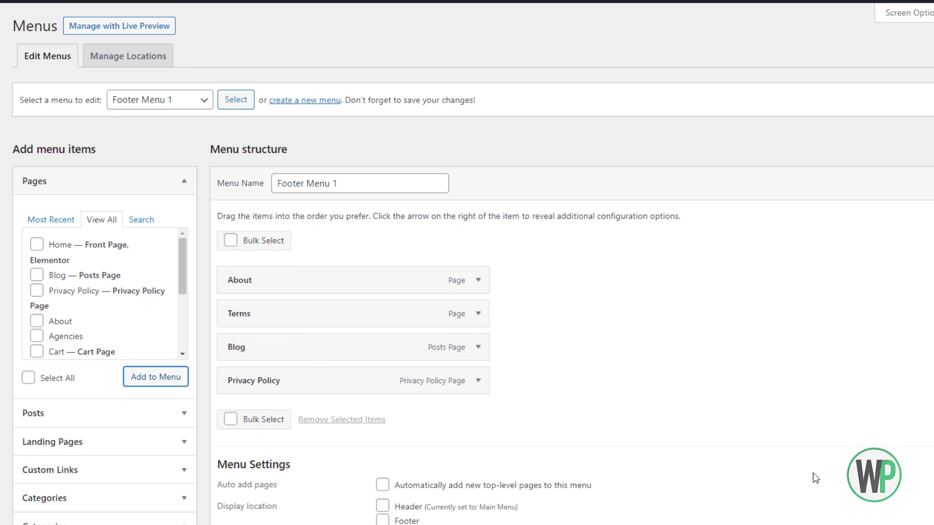
pyautogui.scroll(-1, 442, 279)
pyautogui.scroll(2, 273, 147)
pyautogui.click(311, 138)
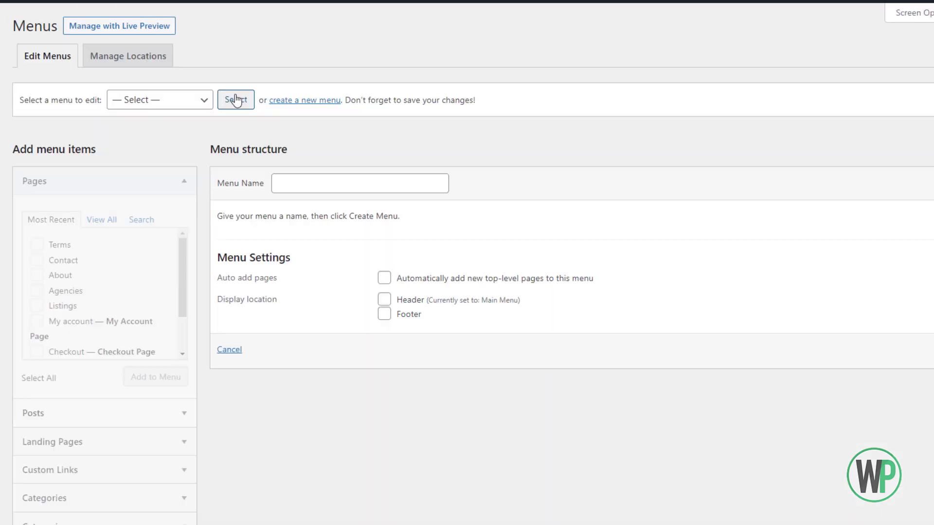
pyautogui.click(293, 191)
# Create a new menu named 'Footer Menu 2'.
pyautogui.write('Footer Menu 2')
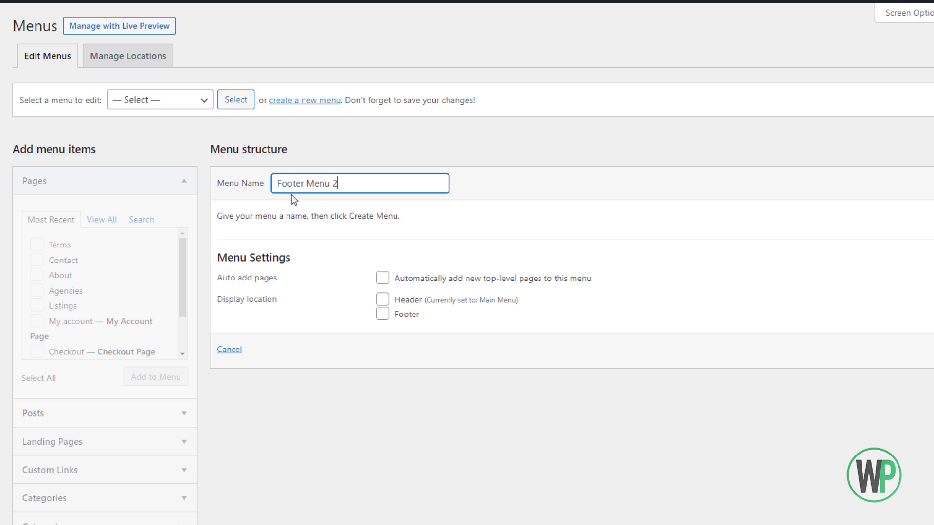
pyautogui.scroll(-2, 563, 263)
pyautogui.click(898, 267)
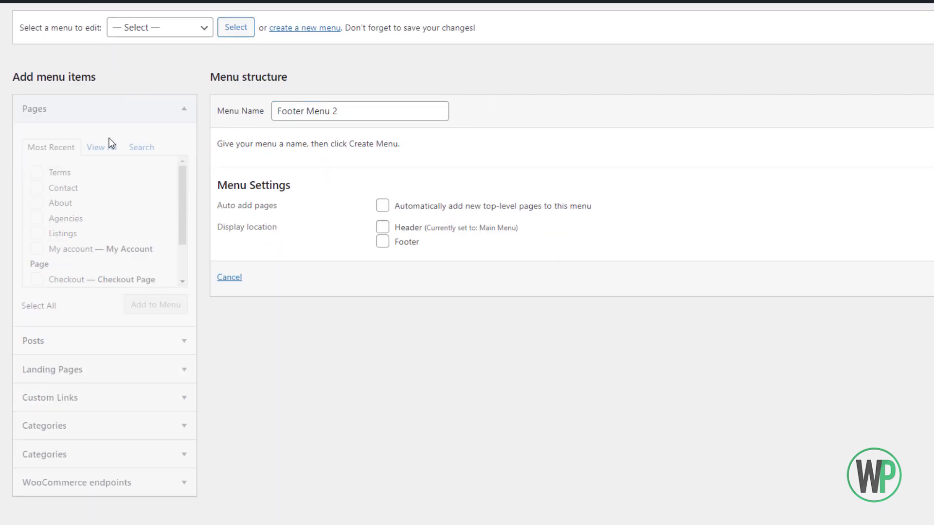
# Add the Rooms, Plots, Houses and Apartments categories to Footer Menu 2.
pyautogui.click(104, 513)
pyautogui.click(83, 360)
pyautogui.scroll(-2, 78, 355)
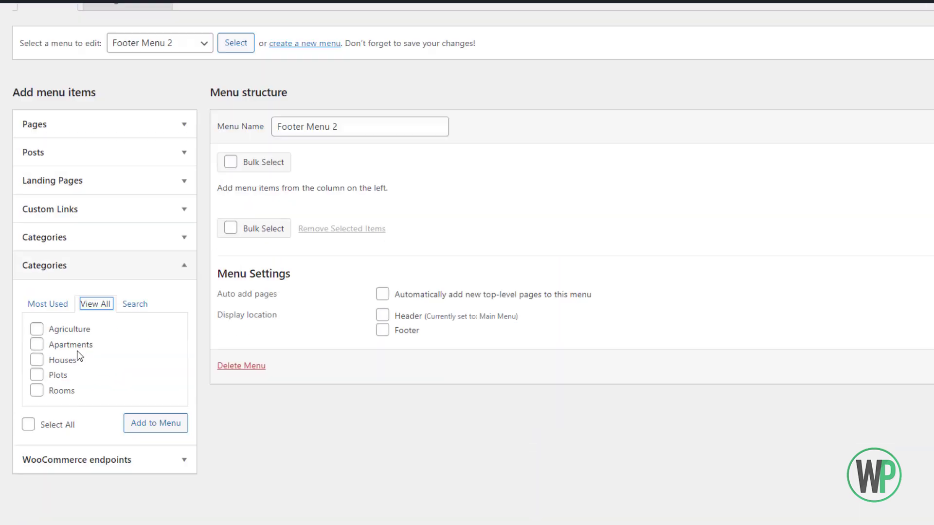
pyautogui.click(37, 374)
pyautogui.click(36, 359)
pyautogui.click(36, 345)
pyautogui.click(37, 329)
pyautogui.click(148, 407)
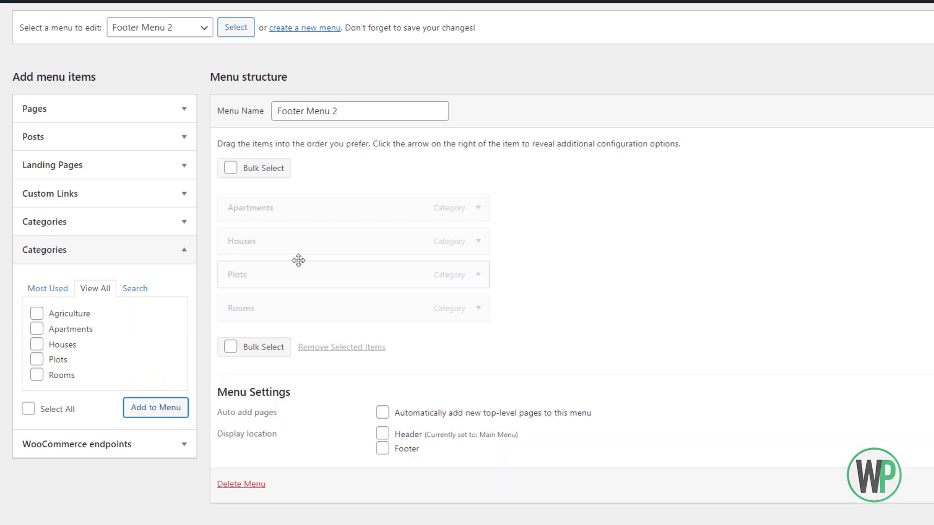
# Reorder the categories to Plots, Rooms, Houses, Apartments.
pyautogui.moveTo(298, 315); pyautogui.dragTo(301, 198)
pyautogui.moveTo(284, 265); pyautogui.dragTo(277, 230)
pyautogui.moveTo(283, 310); pyautogui.dragTo(284, 206)
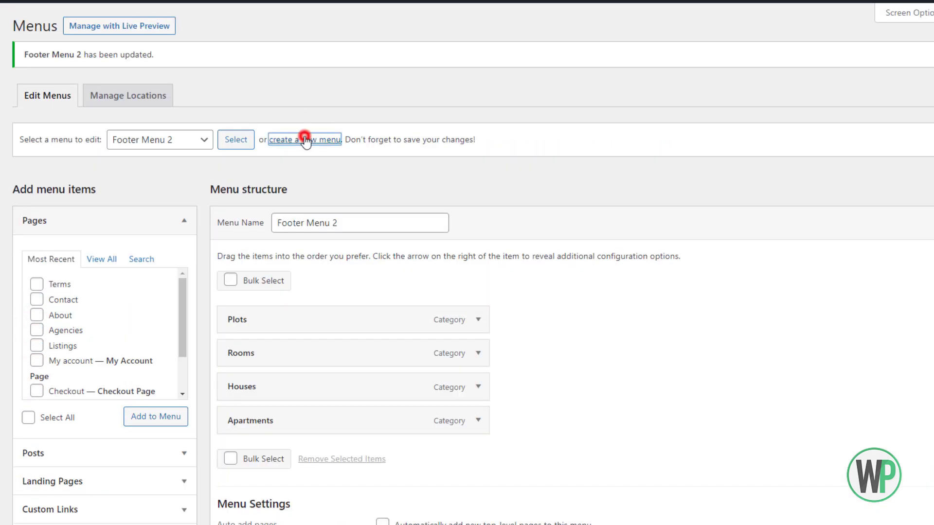
pyautogui.click(305, 141)
# Create a new menu named 'Footer Menu 3'.
pyautogui.write('Footer Menu 3')
pyautogui.press('Tab')
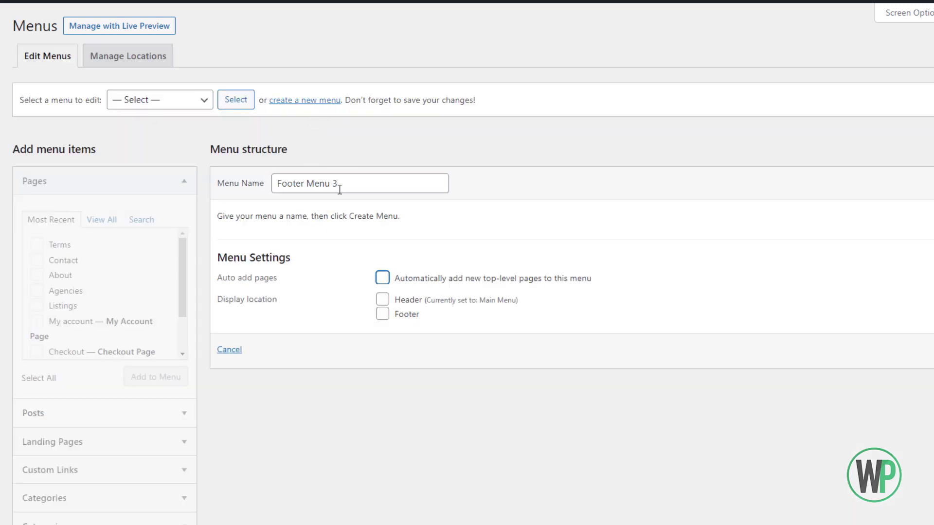
pyautogui.press('Return')
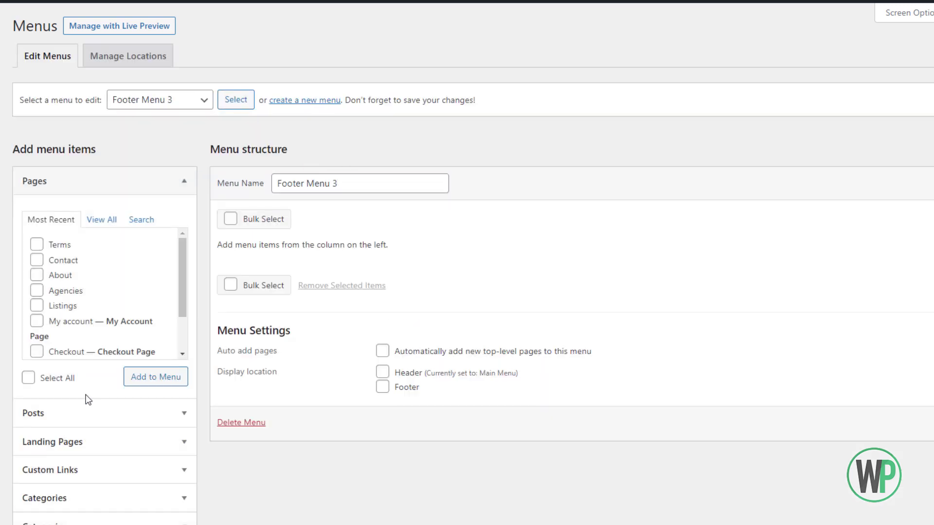
# Add a custom link 'Facebook' with URL # to the menu.
pyautogui.click(51, 469)
pyautogui.tripleClick(123, 309)
pyautogui.write('#')
pyautogui.press('Tab')
pyautogui.write('facebook')
pyautogui.press('Tab')
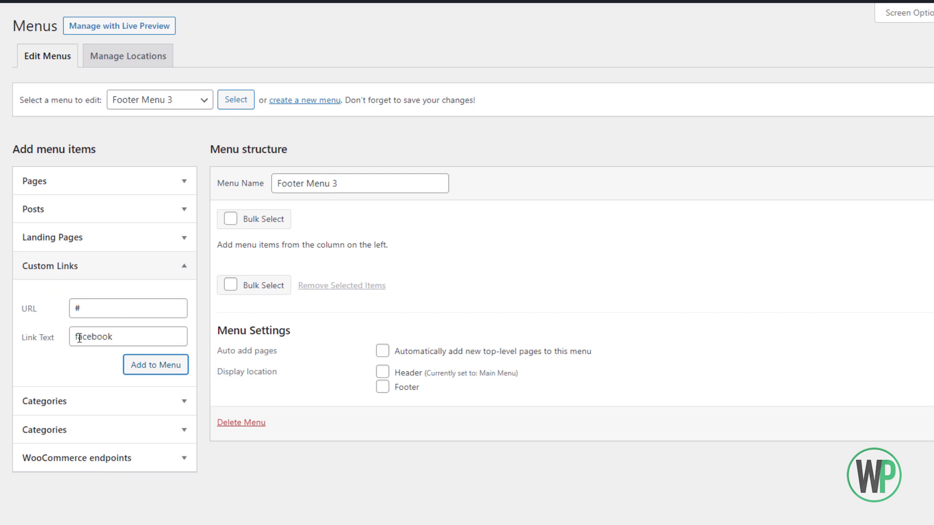
pyautogui.click(79, 338)
pyautogui.press('BackSpace')
pyautogui.write('F')
pyautogui.click(156, 364)
pyautogui.click(130, 309)
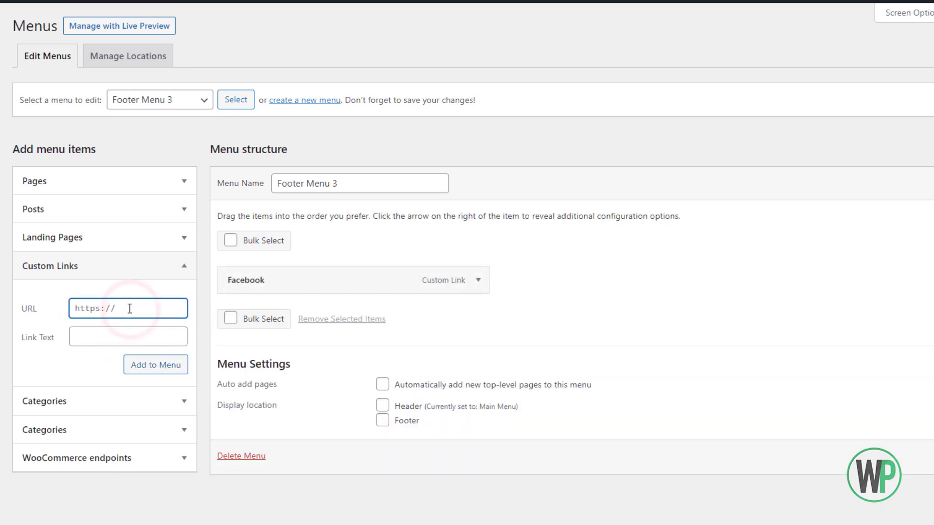
# Add 'Twitter' and 'YouTube' custom links, both pointing to #.
pyautogui.tripleClick(130, 309)
pyautogui.write('#')
pyautogui.press('Tab')
pyautogui.write('Twitter')
pyautogui.click(156, 364)
pyautogui.click(137, 306)
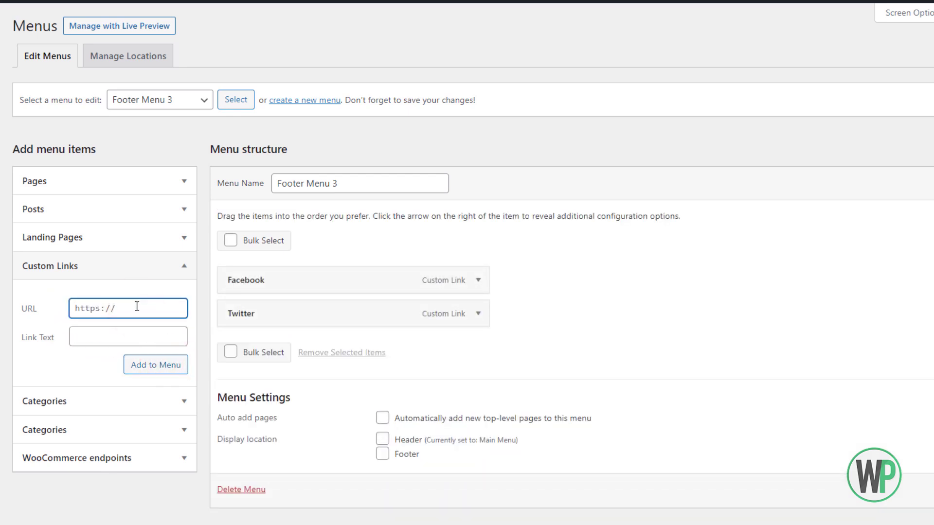
pyautogui.tripleClick(136, 306)
pyautogui.write('#')
pyautogui.press('Tab')
pyautogui.write('YouTube')
pyautogui.click(155, 364)
# Add an 'Instagram' custom link pointing to #.
pyautogui.tripleClick(124, 308)
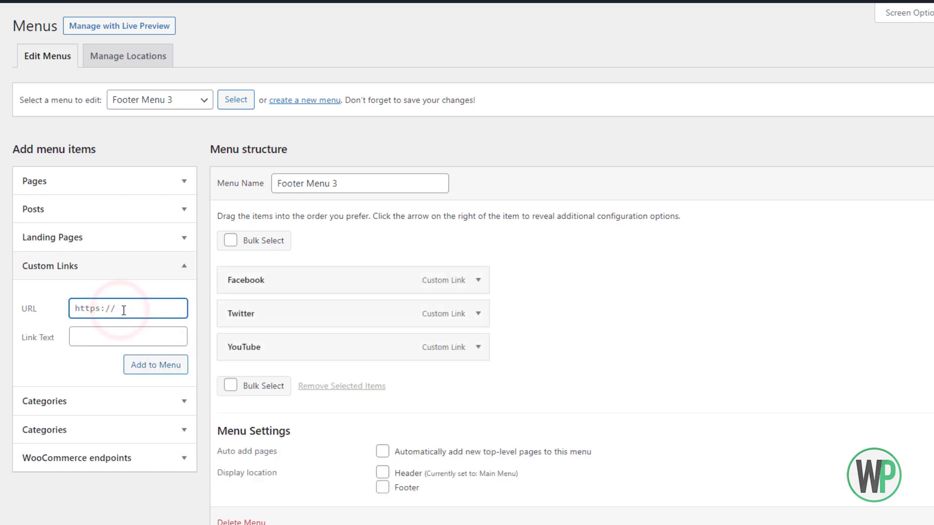
pyautogui.write('#')
pyautogui.press('Tab')
pyautogui.write('LinkedI')
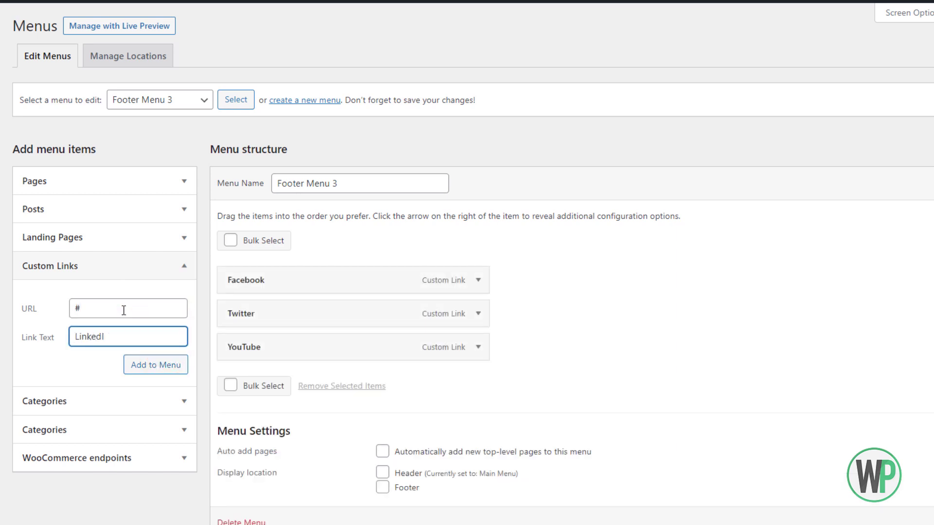
pyautogui.press('BackSpace')
pyautogui.press('BackSpace')
pyautogui.press('BackSpace')
pyautogui.press('BackSpace')
pyautogui.press('BackSpace')
pyautogui.press('BackSpace')
pyautogui.press('BackSpace')
pyautogui.write('Instagram')
pyautogui.scroll(-2, 146, 321)
pyautogui.click(168, 346)
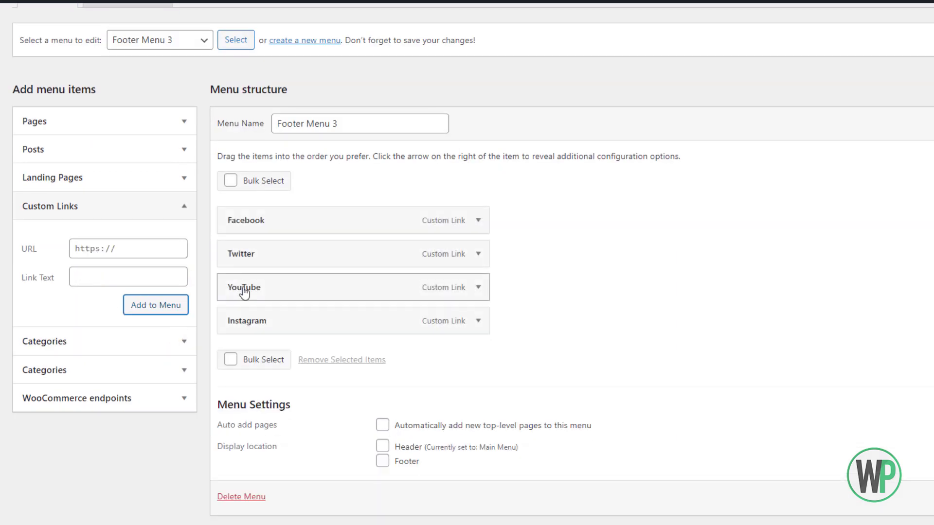
# Move Instagram above YouTube in the menu.
pyautogui.moveTo(256, 312); pyautogui.dragTo(256, 273)
pyautogui.scroll(-1, 244, 273)
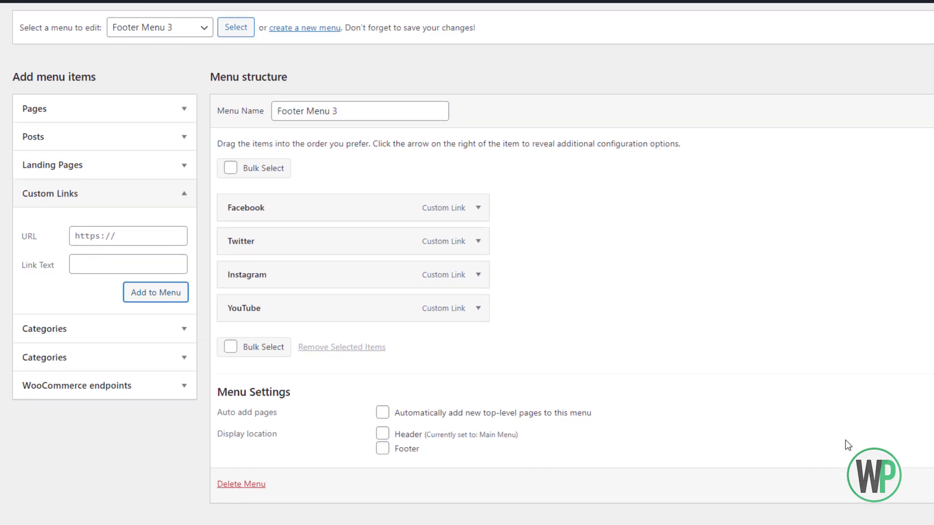
pyautogui.scroll(2, 847, 445)
pyautogui.scroll(-1, 847, 444)
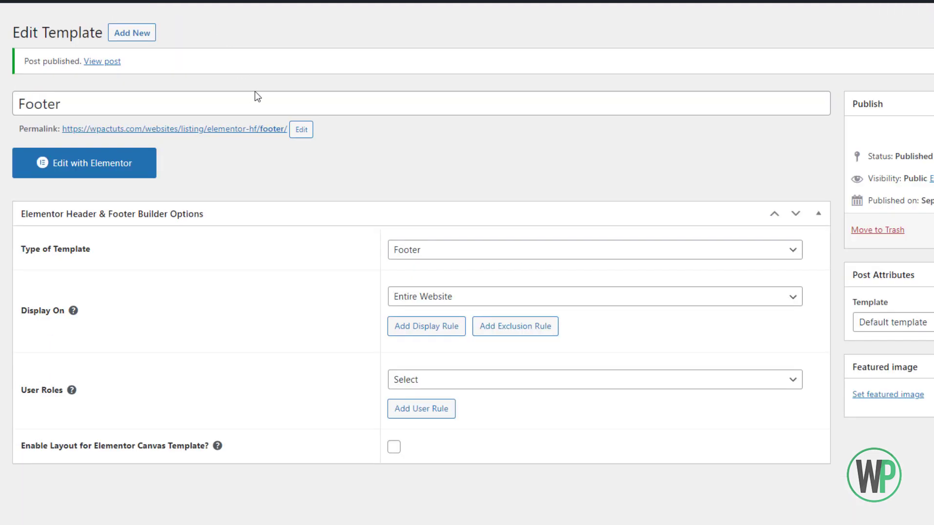
# Launch Edit with Elementor for the Footer template.
pyautogui.click(80, 151)
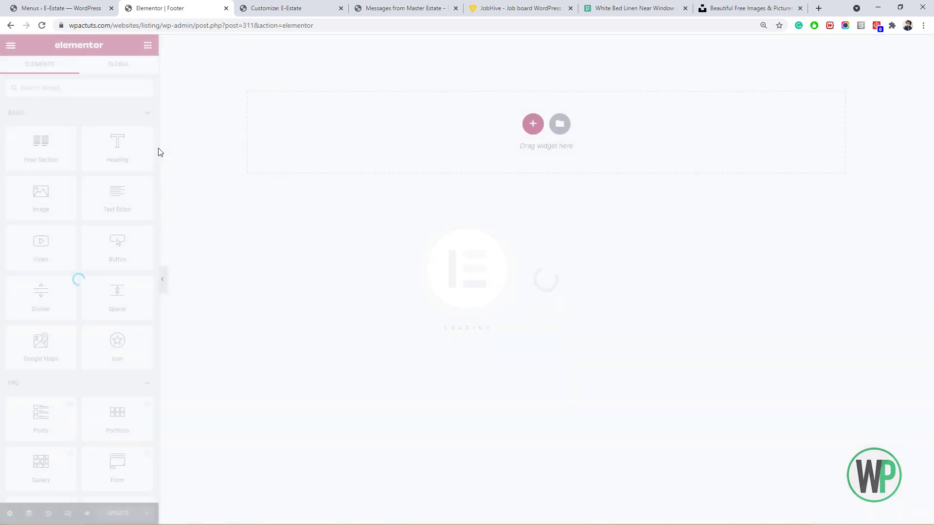
# Add a single-column section with Full Width content, stretched across the page.
pyautogui.click(532, 123)
pyautogui.click(408, 151)
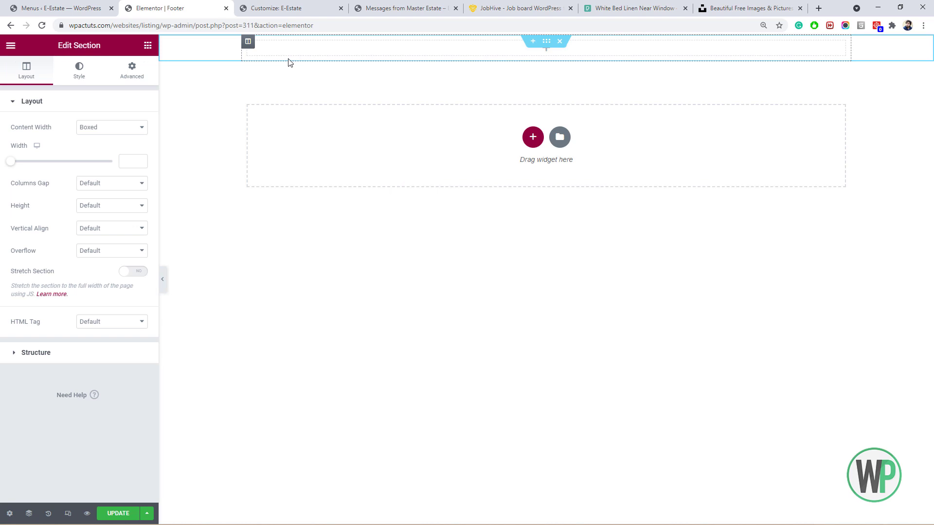
pyautogui.click(99, 129)
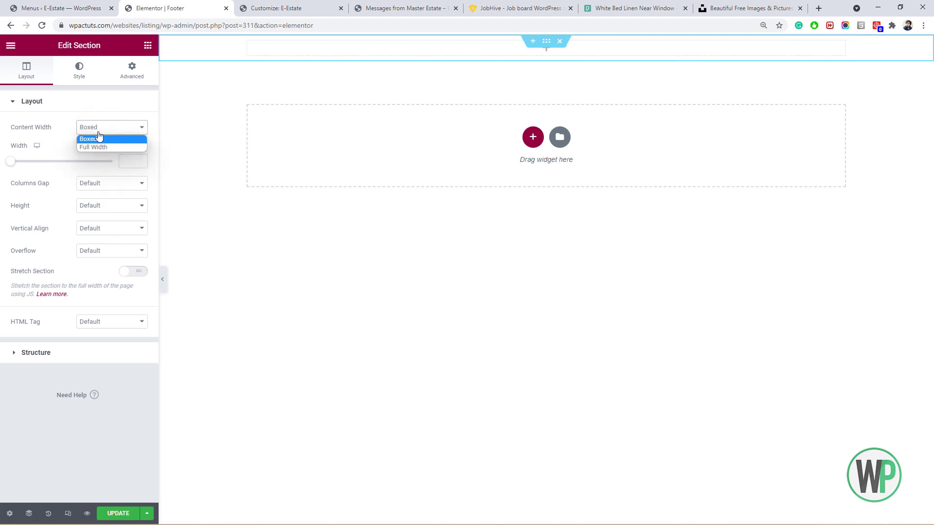
pyautogui.click(111, 148)
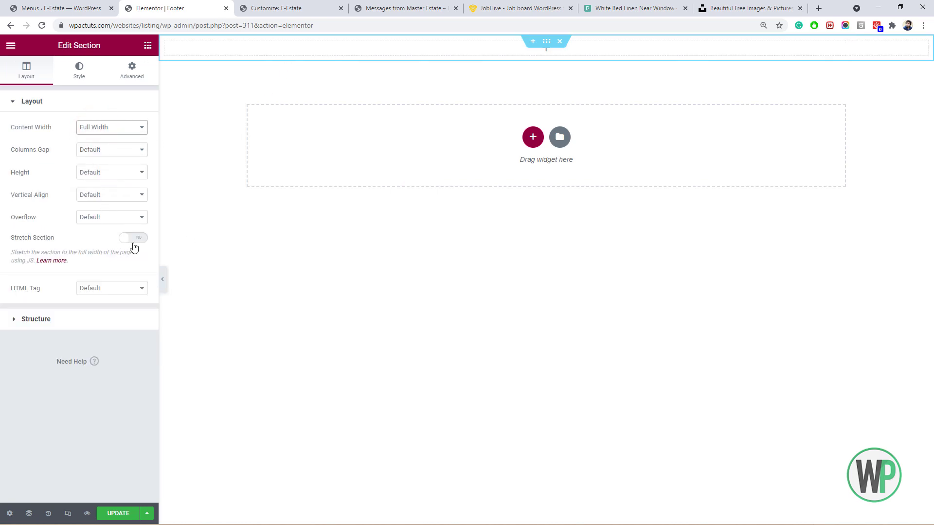
pyautogui.click(134, 244)
pyautogui.click(319, 6)
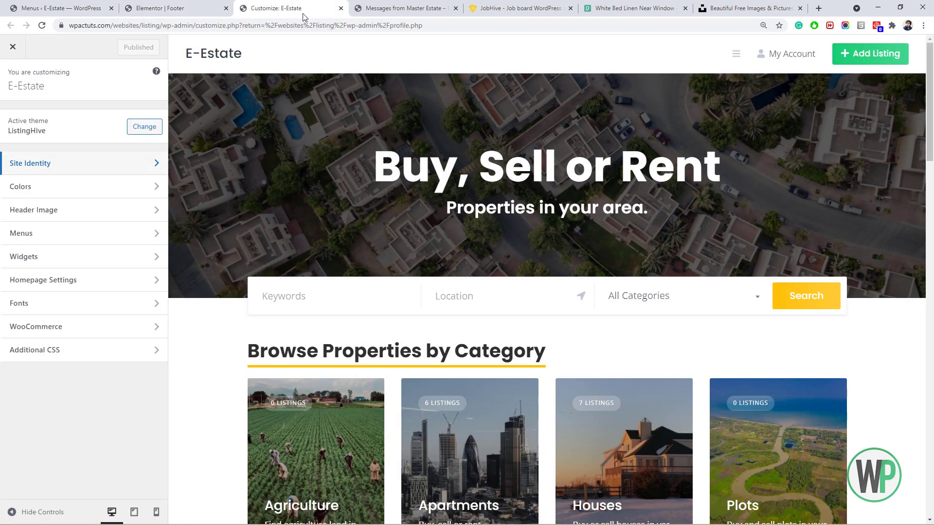
pyautogui.click(410, 4)
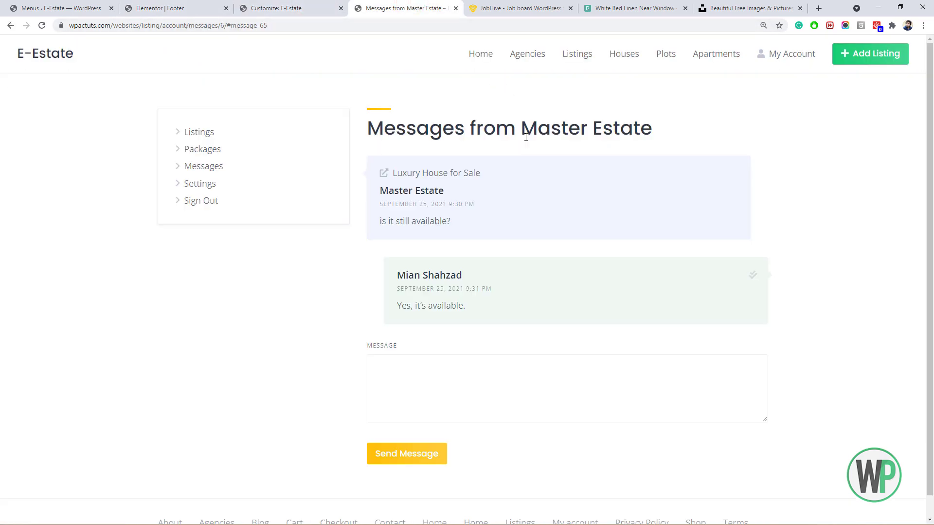
pyautogui.scroll(-1, 457, 299)
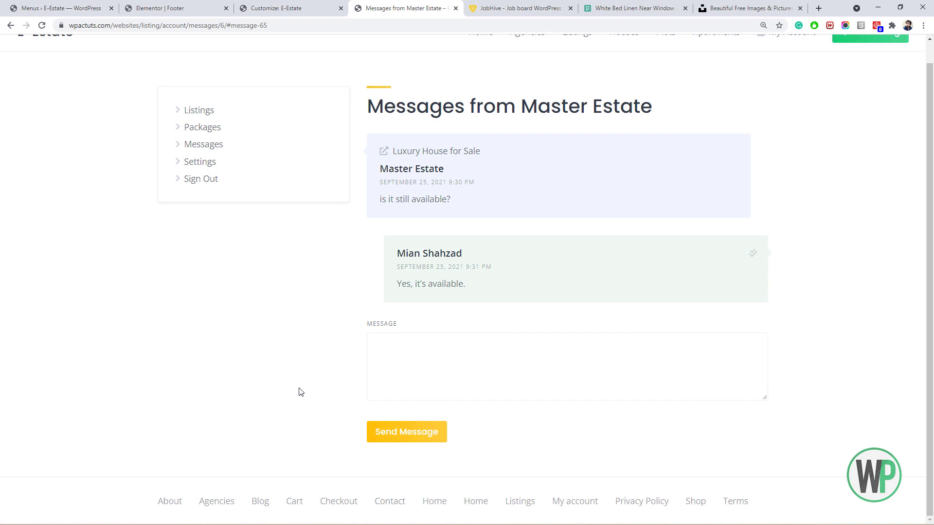
pyautogui.click(168, 5)
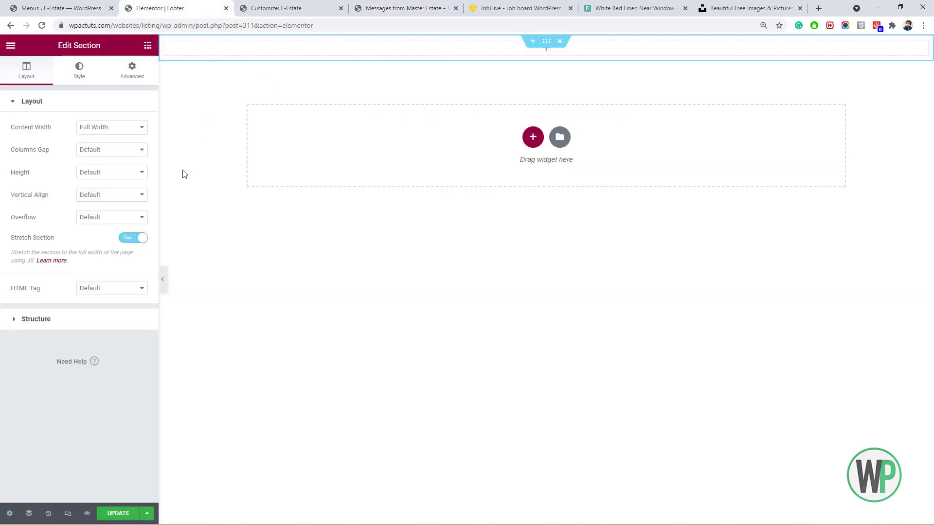
# Place an Inner Section in the footer section and add two columns, making four.
pyautogui.click(147, 45)
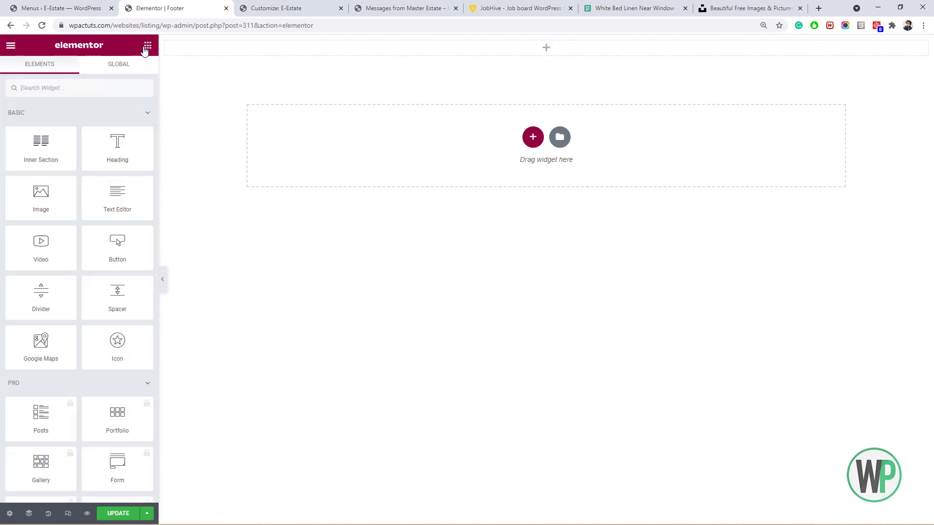
pyautogui.moveTo(51, 158); pyautogui.dragTo(439, 47)
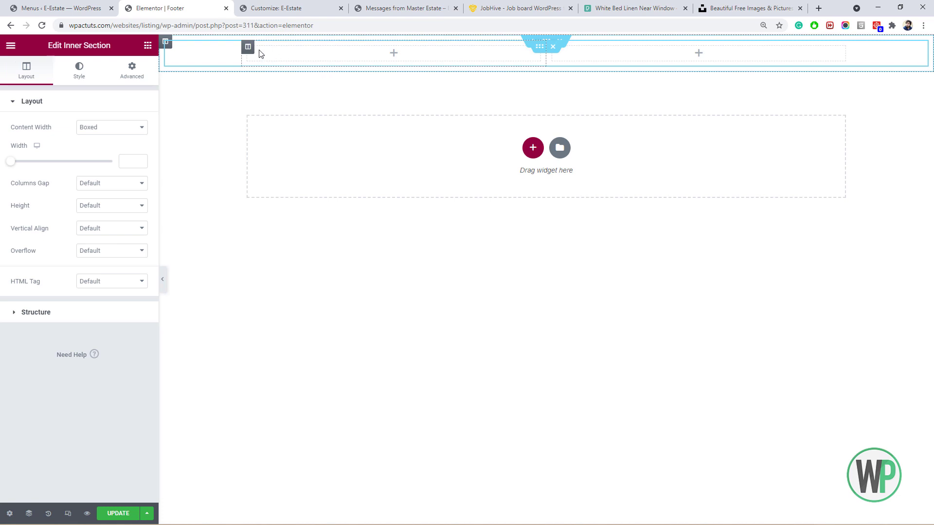
pyautogui.rightClick(251, 50)
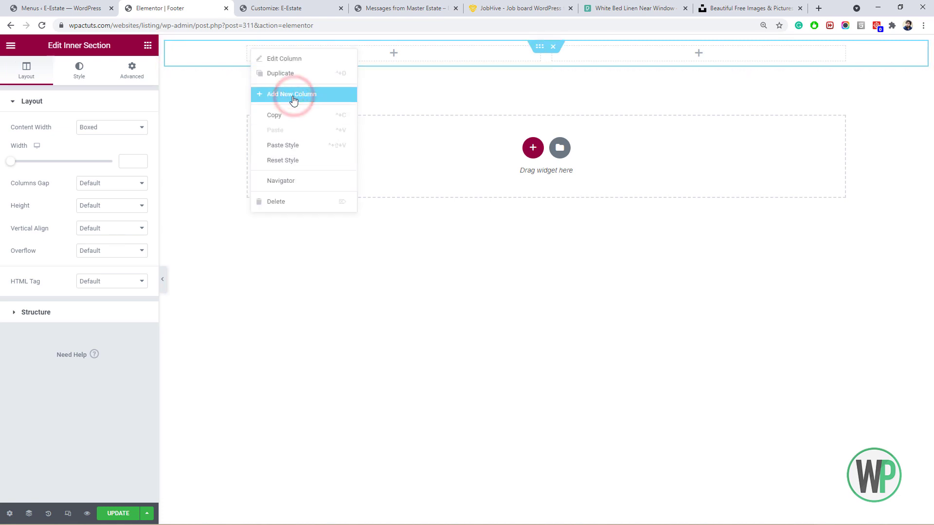
pyautogui.click(291, 95)
pyautogui.rightClick(246, 50)
pyautogui.click(290, 103)
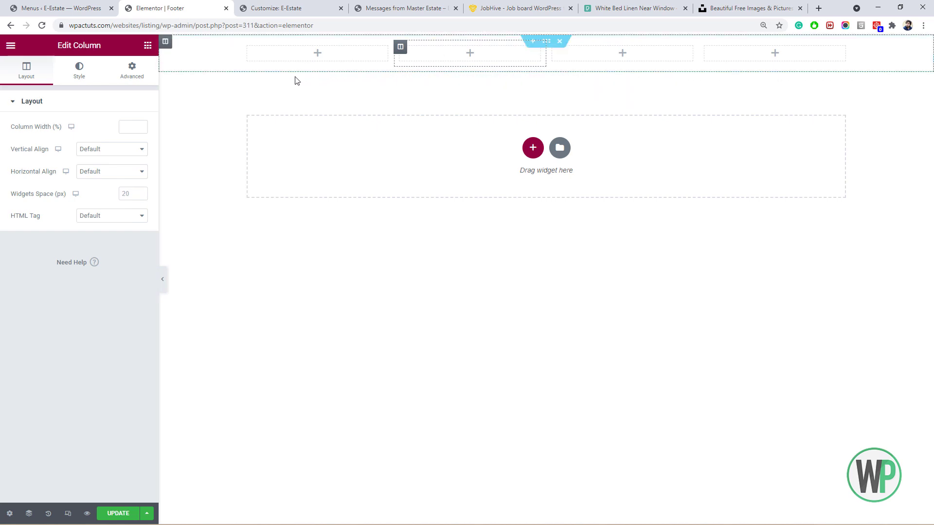
# Set the first column's width to 40%.
pyautogui.rightClick(249, 50)
pyautogui.click(270, 56)
pyautogui.click(130, 125)
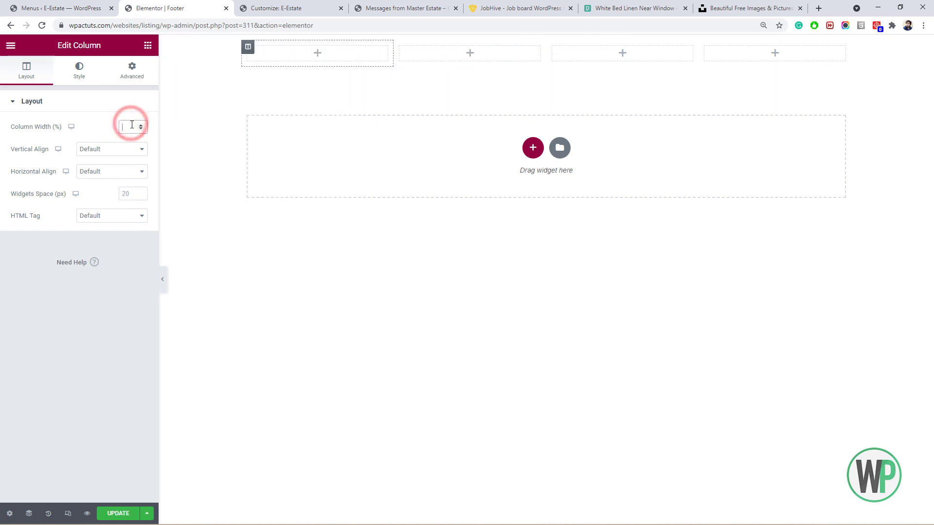
pyautogui.write('40')
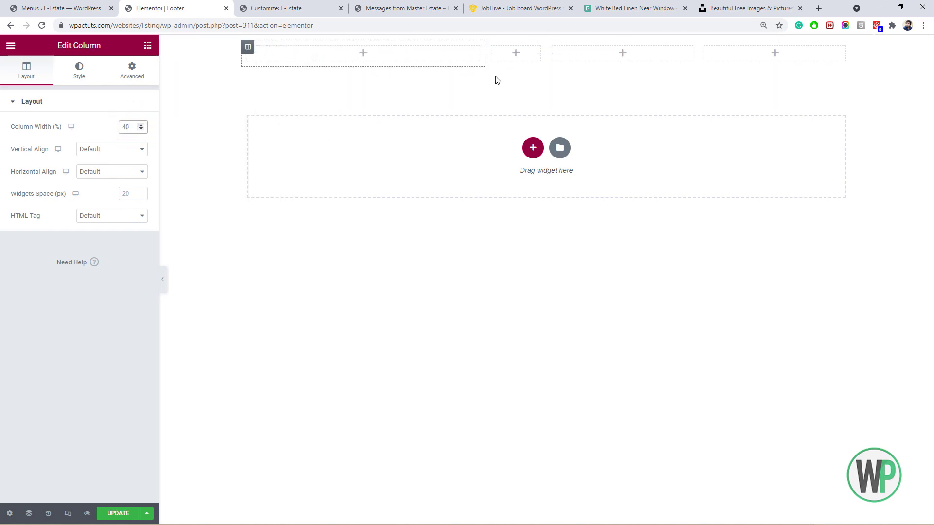
# Set the second and third columns' widths to 20%.
pyautogui.rightClick(493, 53)
pyautogui.click(523, 52)
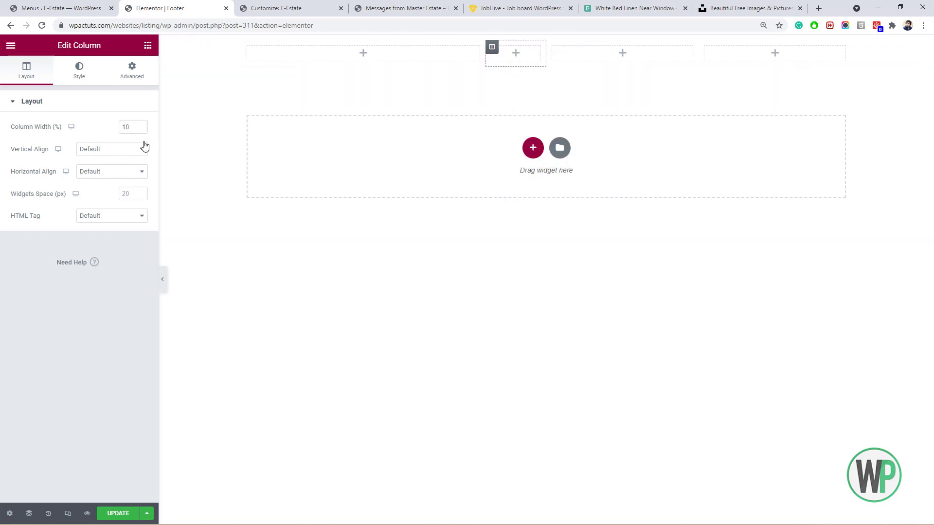
pyautogui.click(125, 128)
pyautogui.write('2')
pyautogui.rightClick(657, 53)
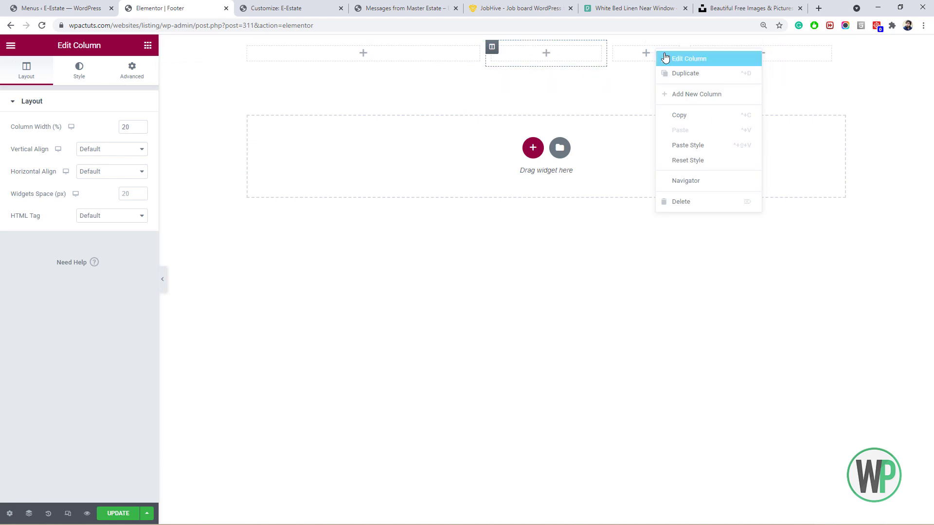
pyautogui.click(665, 58)
pyautogui.doubleClick(130, 128)
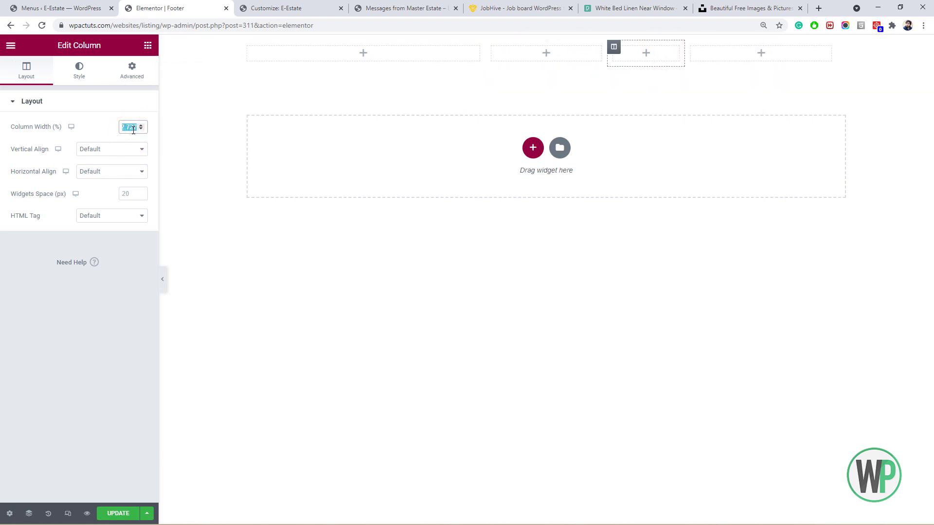
pyautogui.write('20')
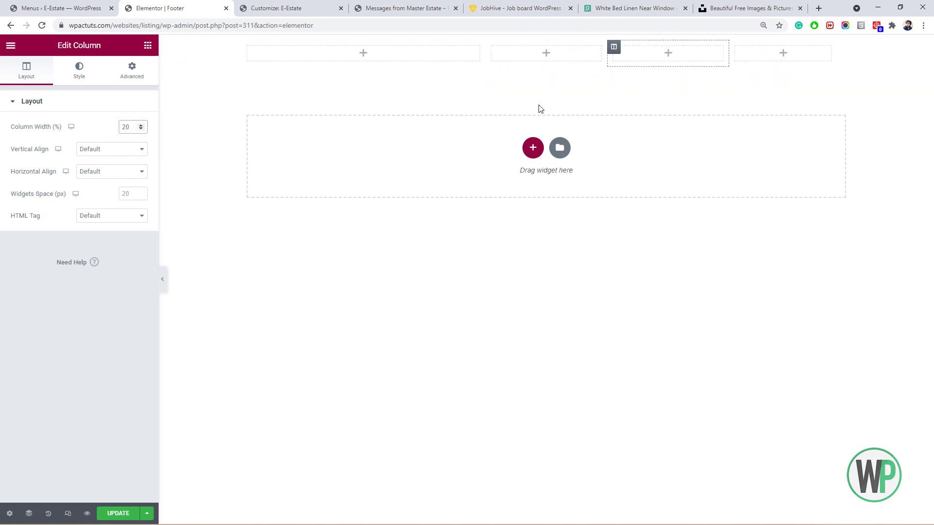
pyautogui.rightClick(546, 40)
pyautogui.click(560, 45)
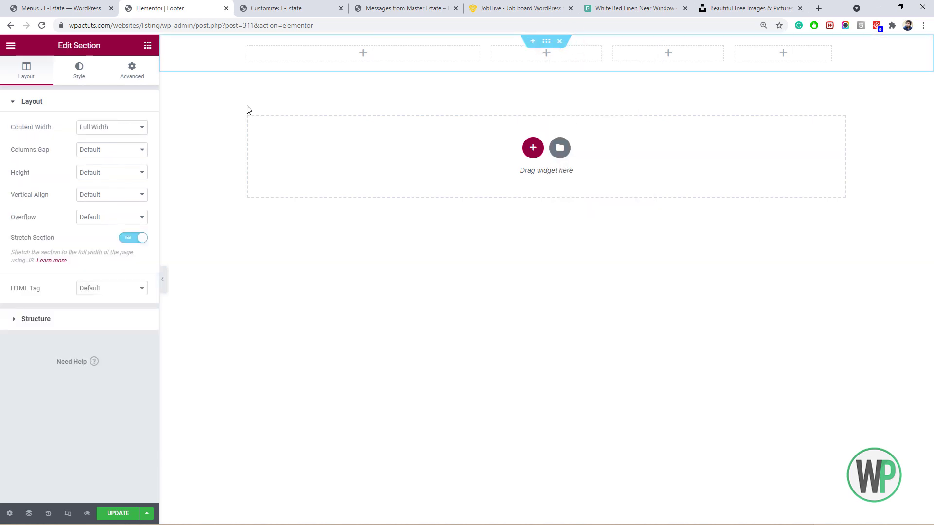
# Give the footer section top padding 5 and a pasted light grey classic background.
pyautogui.click(137, 72)
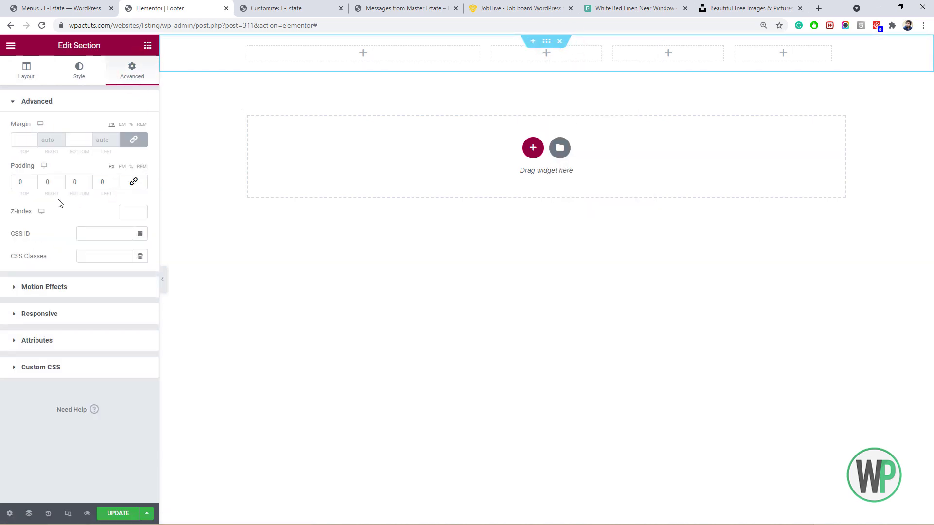
pyautogui.click(17, 182)
pyautogui.write('5')
pyautogui.click(72, 179)
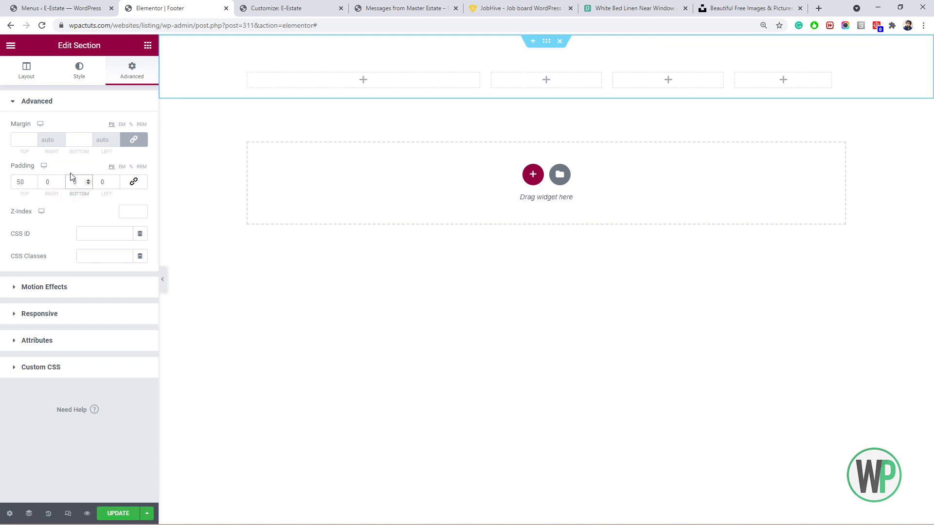
pyautogui.click(85, 74)
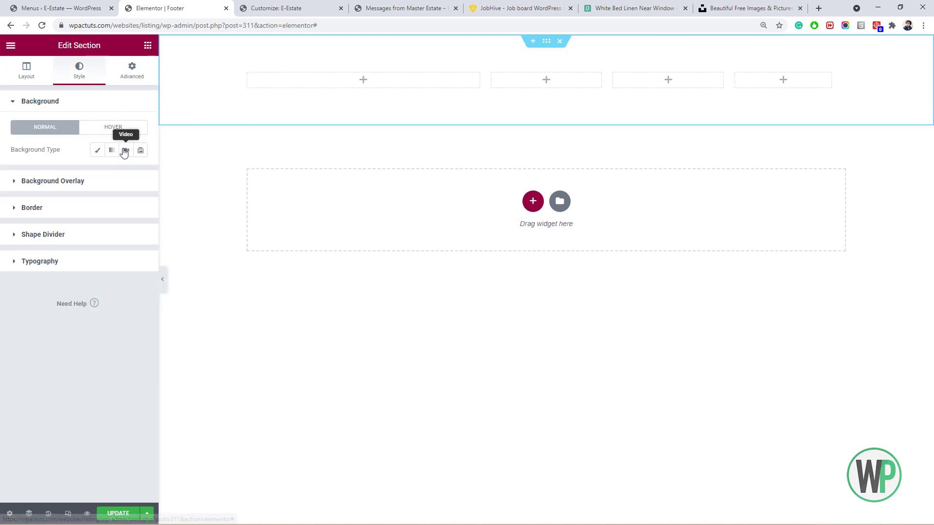
pyautogui.click(95, 150)
pyautogui.click(140, 172)
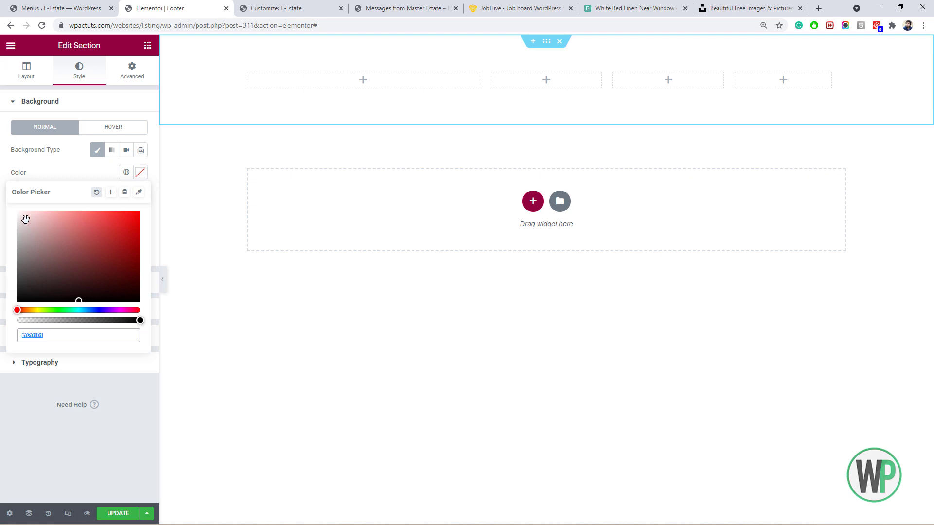
pyautogui.write('#F4F4F4')
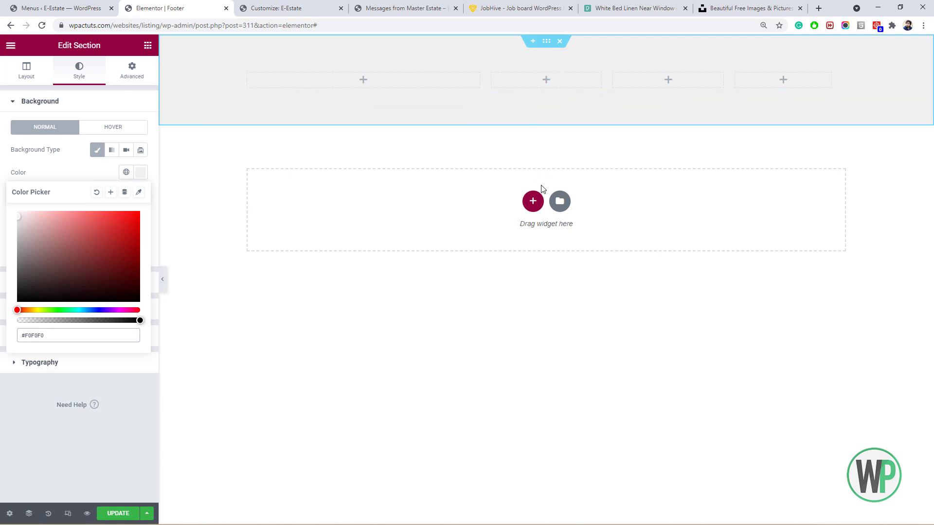
# Add another single-column section below, Full Width and stretched across the page.
pyautogui.click(533, 200)
pyautogui.click(408, 228)
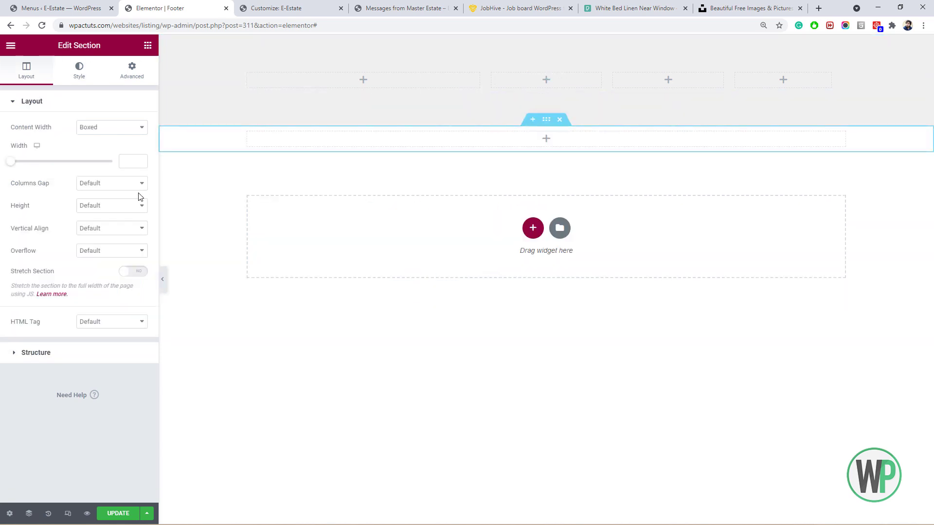
pyautogui.click(100, 129)
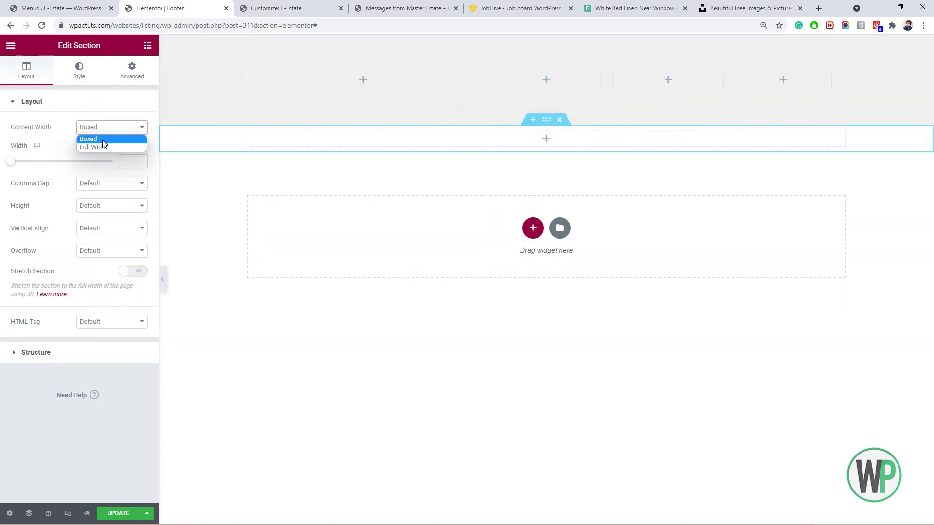
pyautogui.click(103, 146)
pyautogui.click(137, 239)
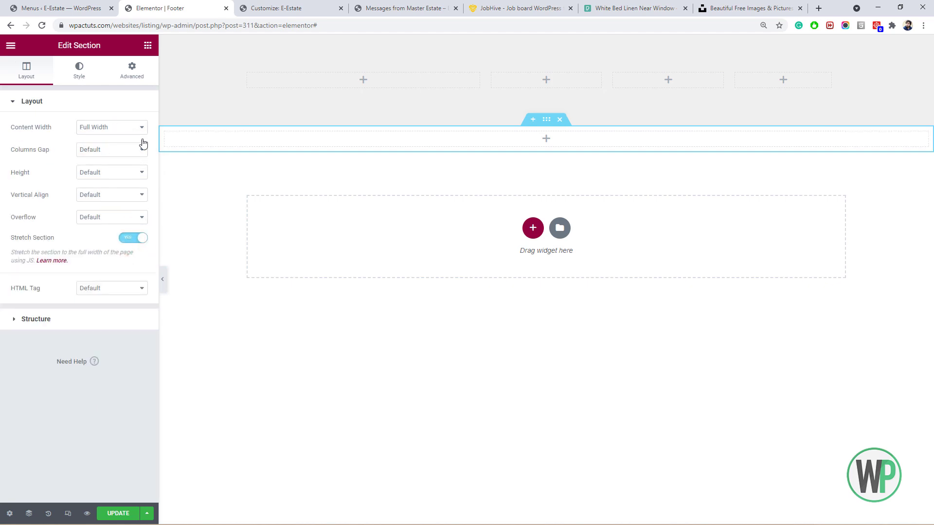
# Give the new empty section a light grey #F4F4F4 classic background.
pyautogui.click(147, 45)
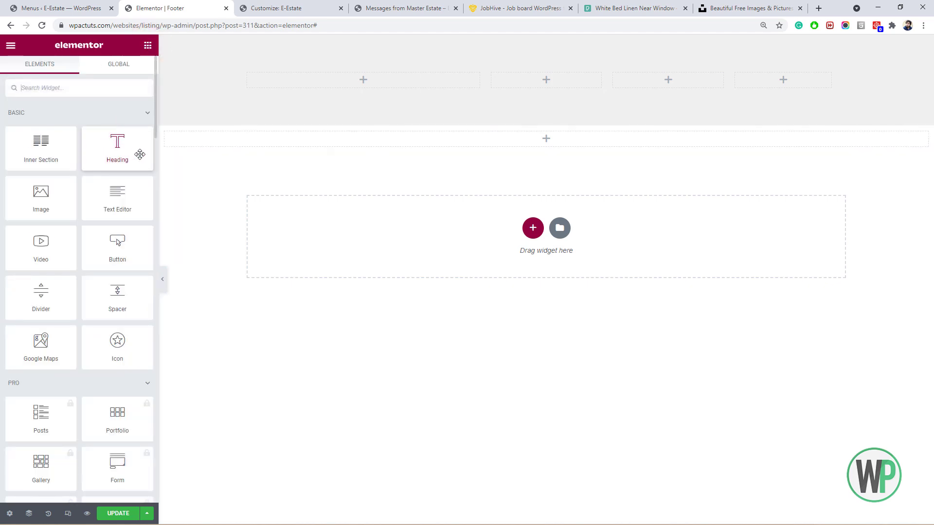
pyautogui.rightClick(545, 124)
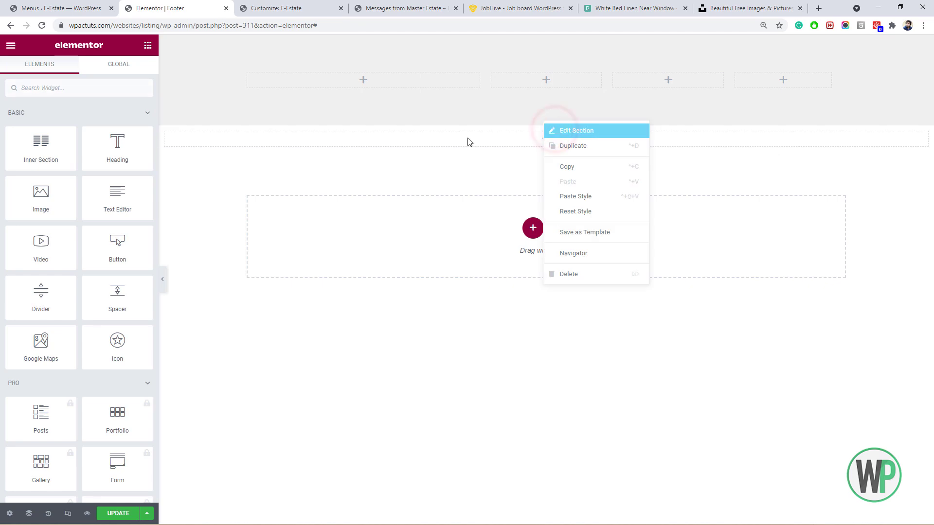
pyautogui.click(577, 130)
pyautogui.click(79, 71)
pyautogui.click(97, 150)
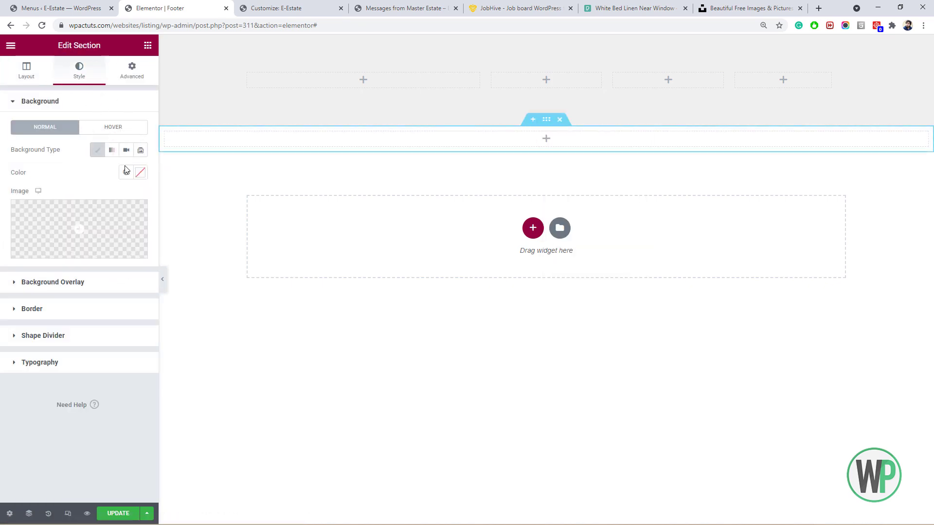
pyautogui.click(140, 172)
pyautogui.click(17, 216)
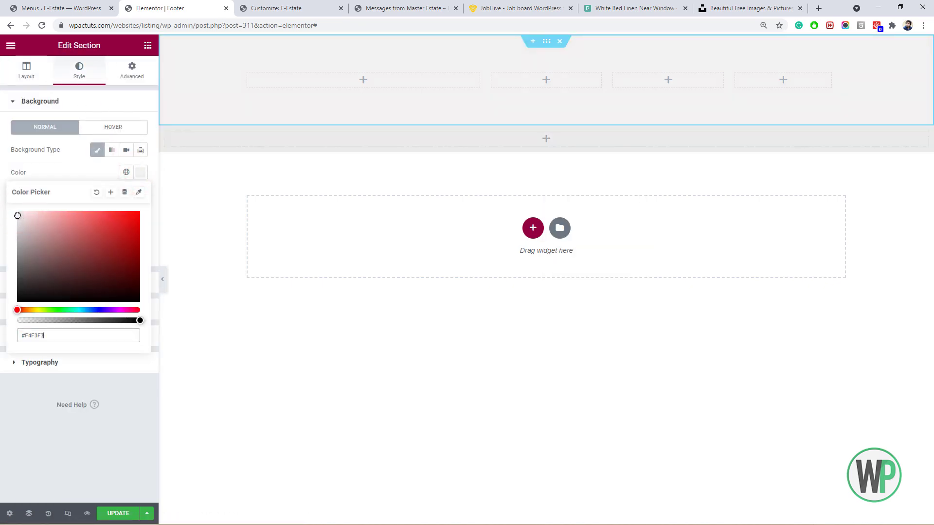
pyautogui.click(147, 46)
pyautogui.moveTo(41, 146); pyautogui.dragTo(309, 80)
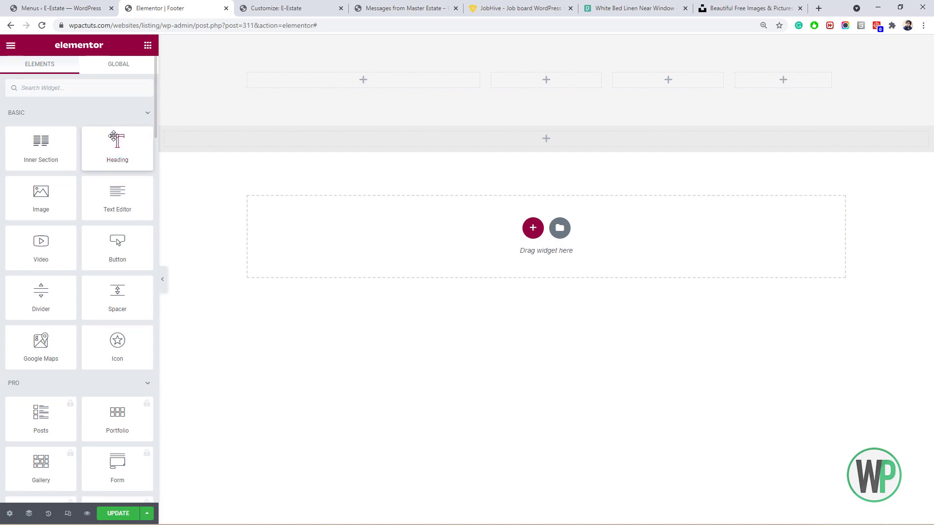
# Place the Site Title widget 'E-Estate' in the first column and colour it dark grey #3A3A3A.
pyautogui.scroll(-9, 151, 384)
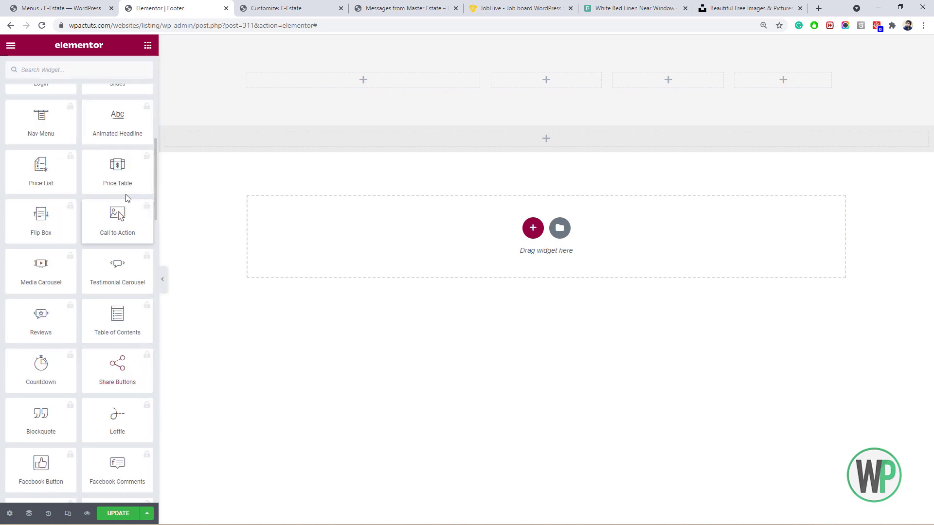
pyautogui.click(131, 162)
pyautogui.scroll(4, 131, 163)
pyautogui.click(127, 144)
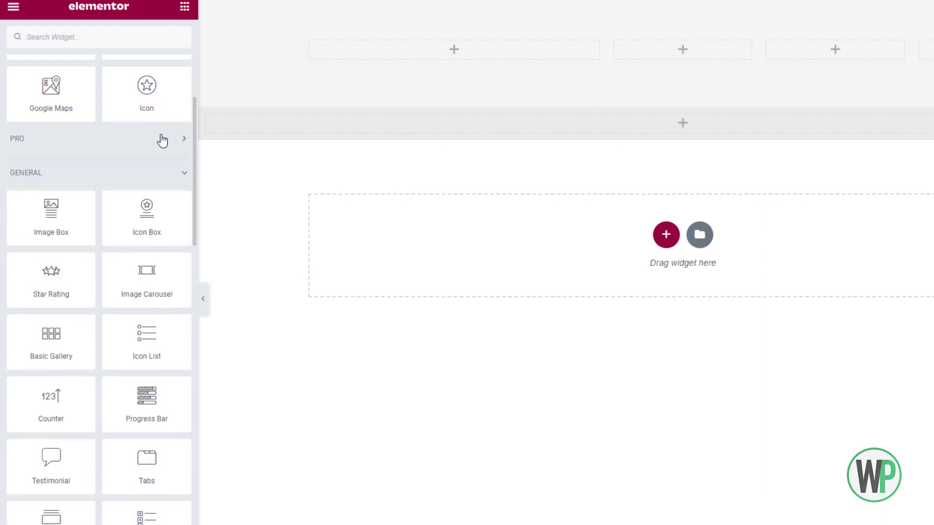
pyautogui.scroll(-3, 127, 165)
pyautogui.scroll(-8, 166, 179)
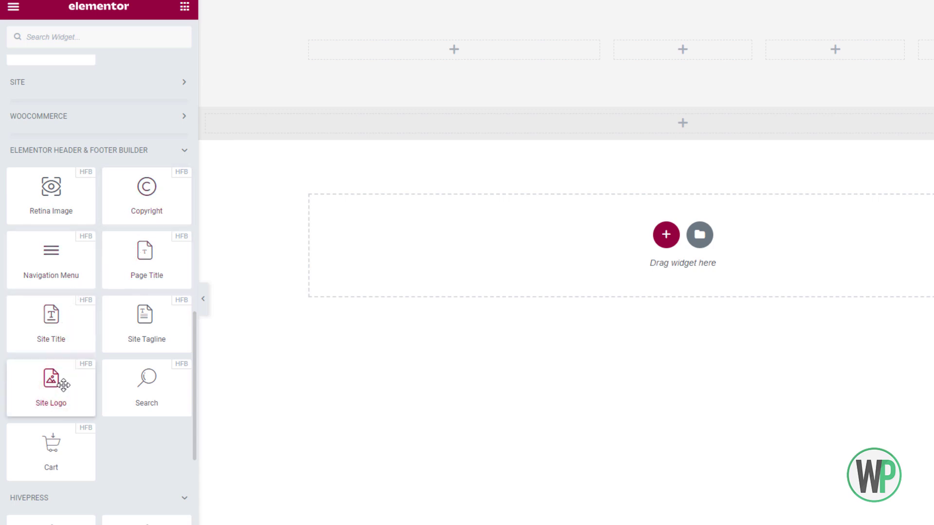
pyautogui.moveTo(53, 330); pyautogui.dragTo(444, 53)
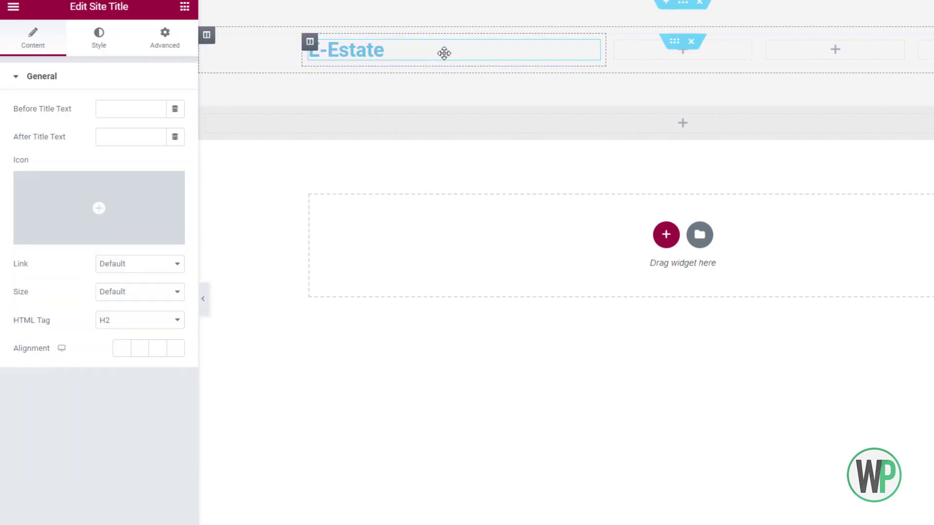
pyautogui.click(110, 45)
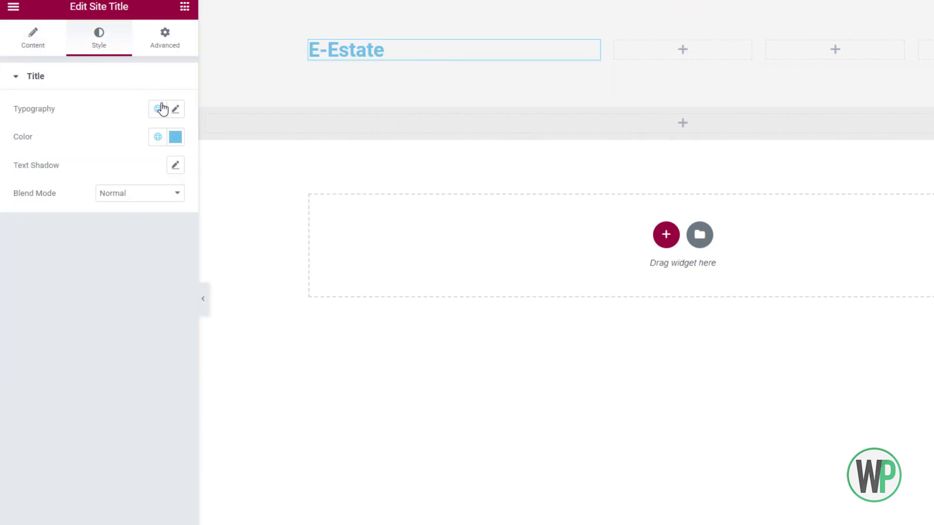
pyautogui.click(176, 137)
pyautogui.click(28, 267)
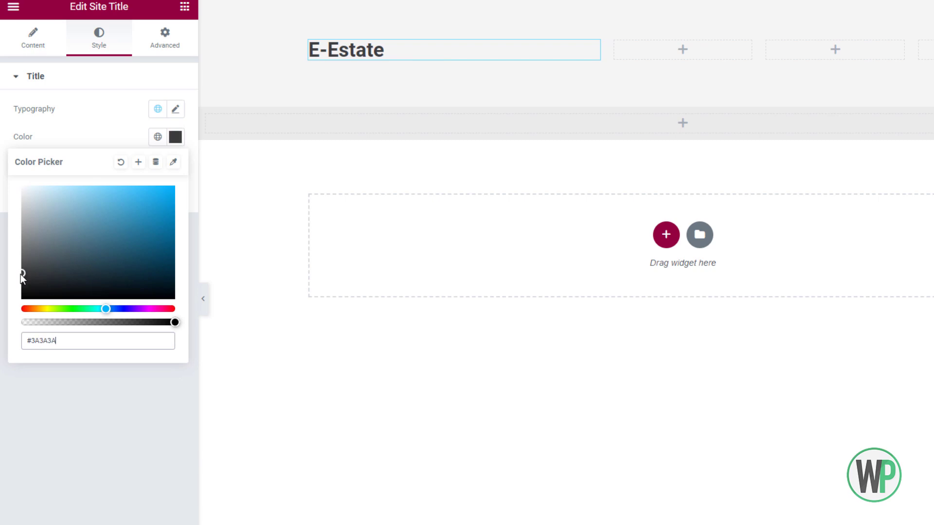
pyautogui.click(185, 7)
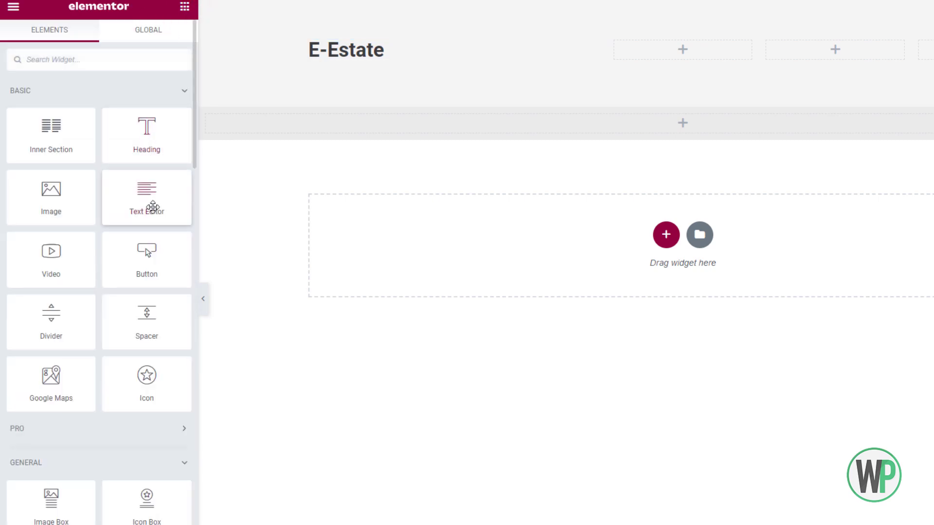
# Place a Text Editor under the E-Estate title and merge the pasted Lorem ipsum into one paragraph.
pyautogui.moveTo(147, 208); pyautogui.dragTo(375, 64)
pyautogui.write('Lorem ipsum dolor sit amet, consectetur adipiscing elit. Ut elit tellus, luctus nec ullamcorper mattis, pulvinar dapibus leo.')
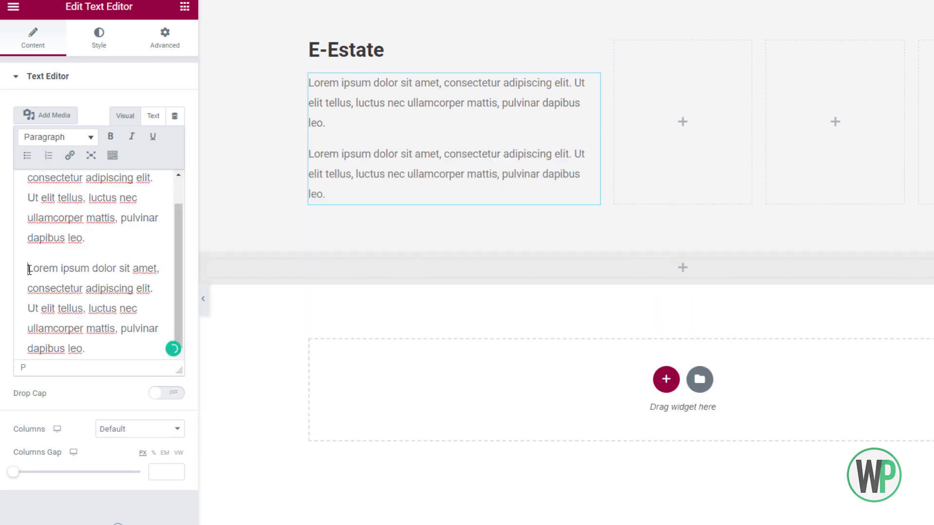
pyautogui.click(27, 267)
pyautogui.press('BackSpace')
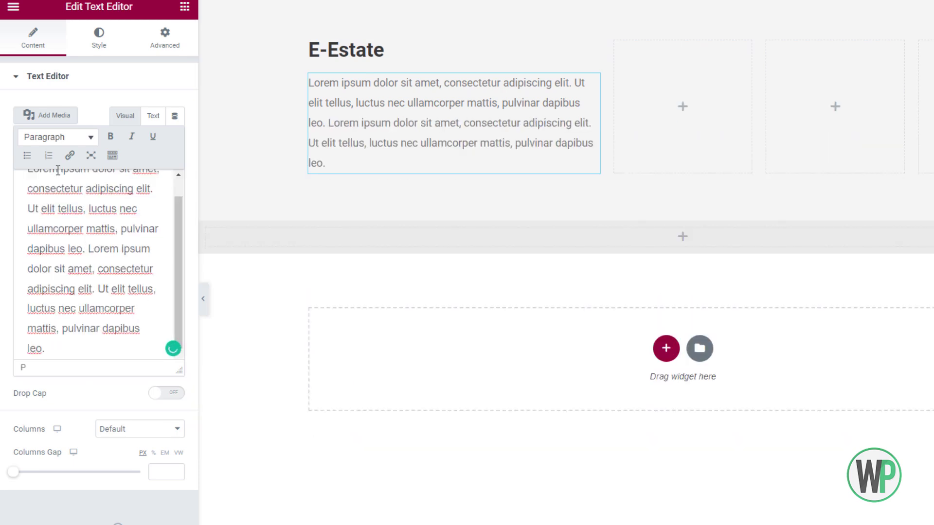
pyautogui.click(86, 32)
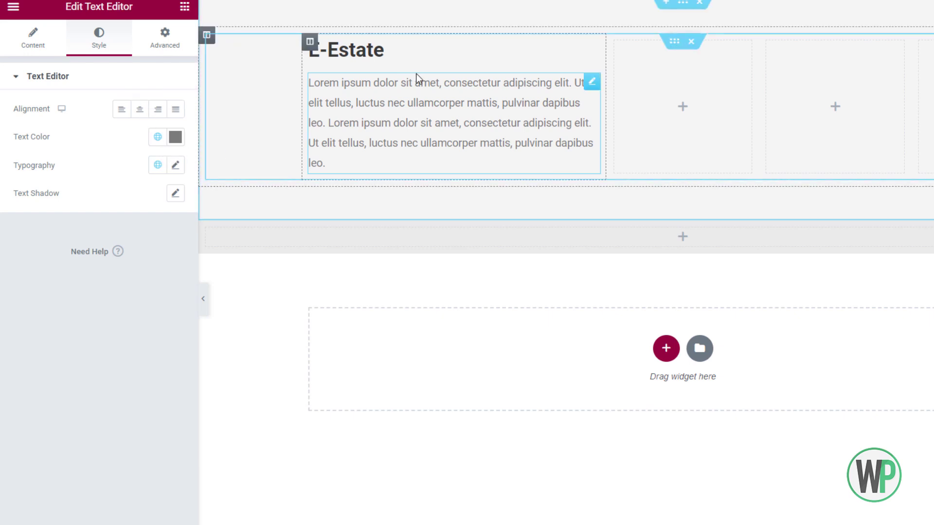
pyautogui.click(637, 83)
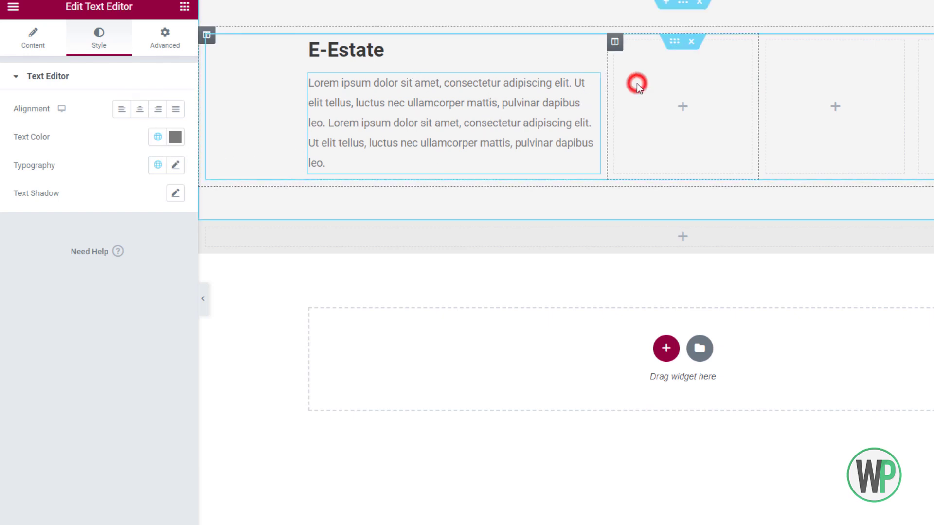
pyautogui.click(150, 61)
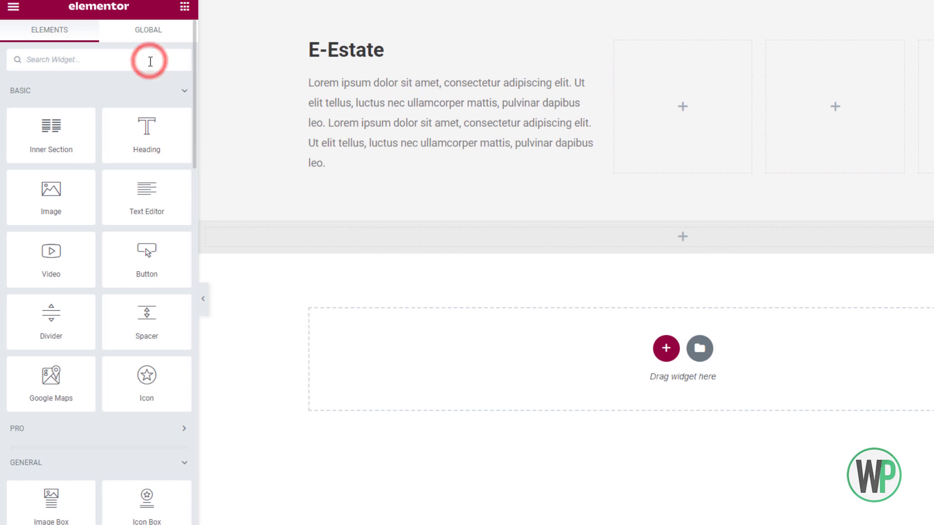
# Add a Nav Menu widget to the second footer column showing Footer Menu 1.
pyautogui.click(184, 91)
pyautogui.click(176, 156)
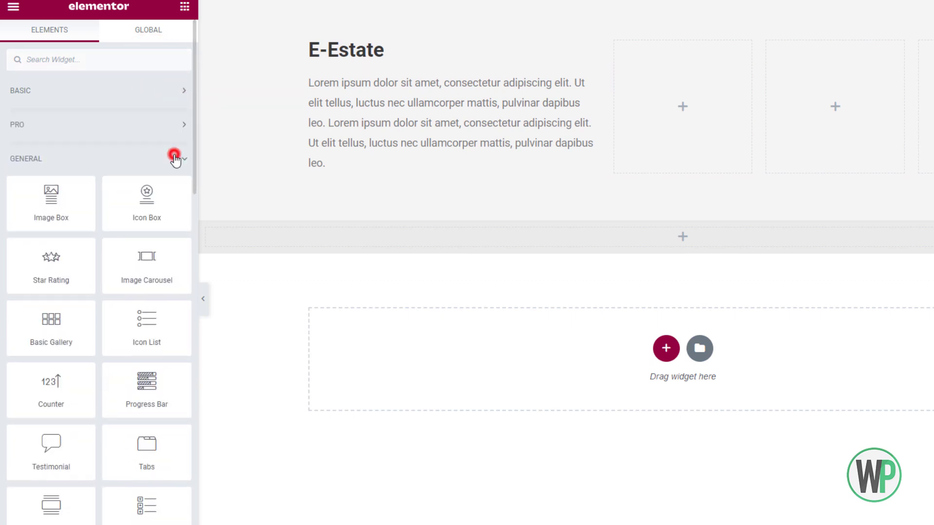
pyautogui.scroll(-3, 146, 209)
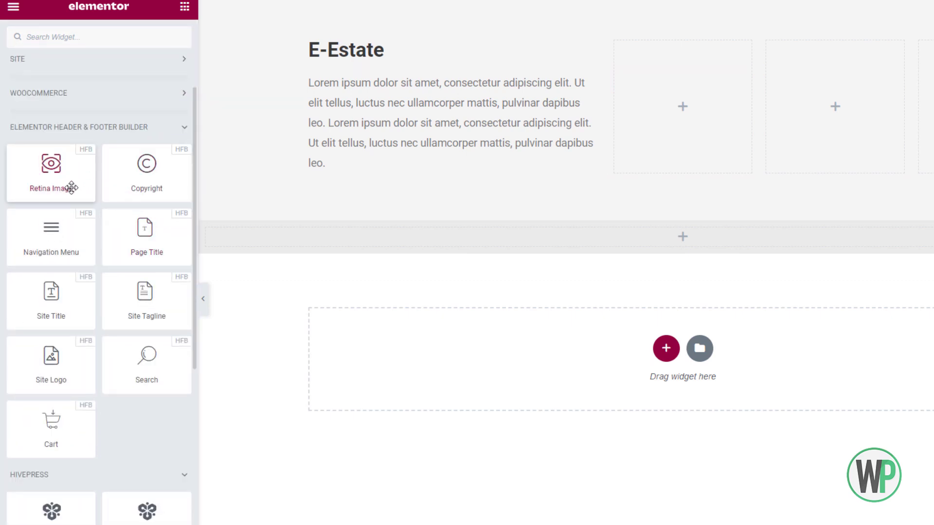
pyautogui.moveTo(69, 238); pyautogui.dragTo(648, 79)
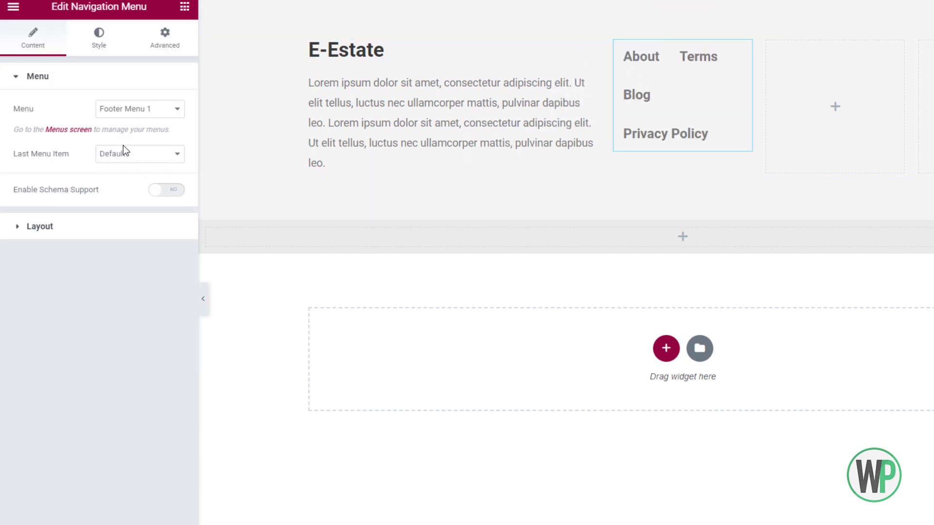
pyautogui.click(130, 112)
pyautogui.click(135, 122)
pyautogui.click(145, 159)
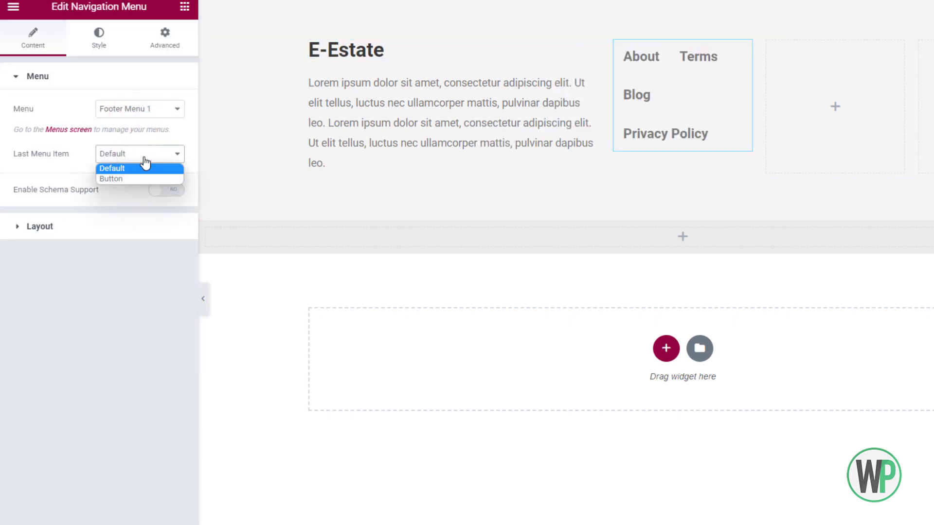
pyautogui.click(144, 159)
pyautogui.click(146, 113)
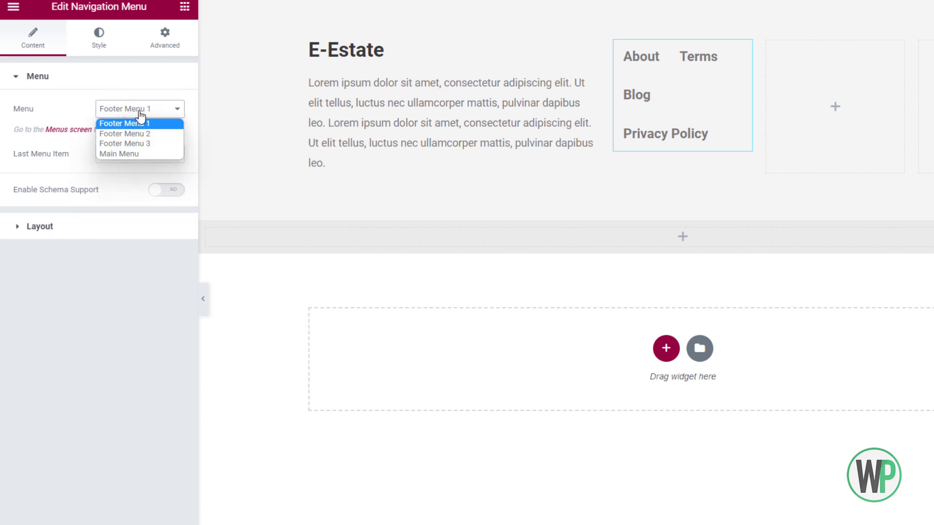
pyautogui.click(58, 147)
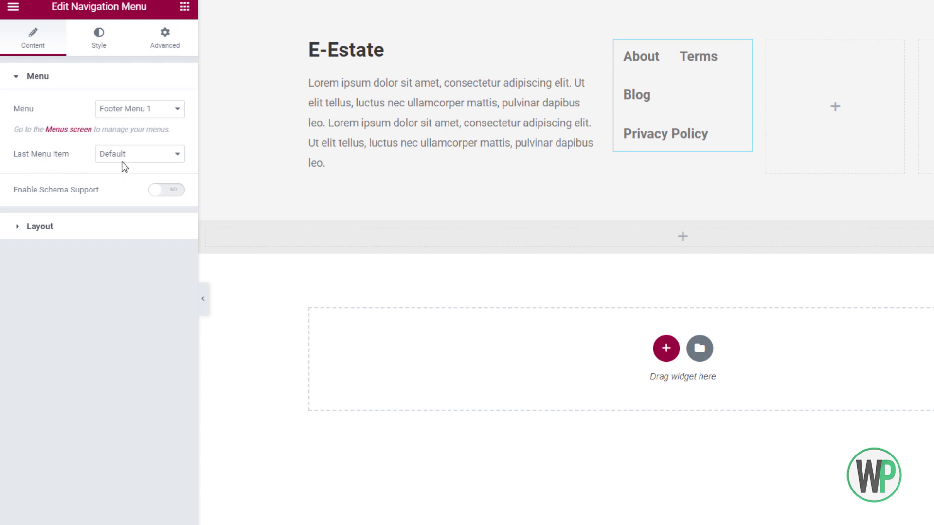
# Lay the menu out vertically, left-aligned, with arrow submenu icons and breakpoint None.
pyautogui.click(162, 227)
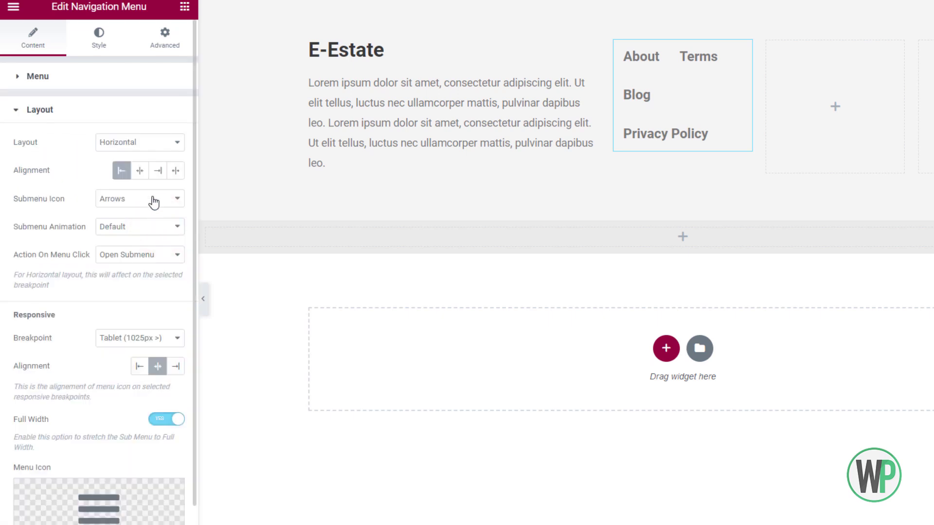
pyautogui.click(146, 143)
pyautogui.click(145, 167)
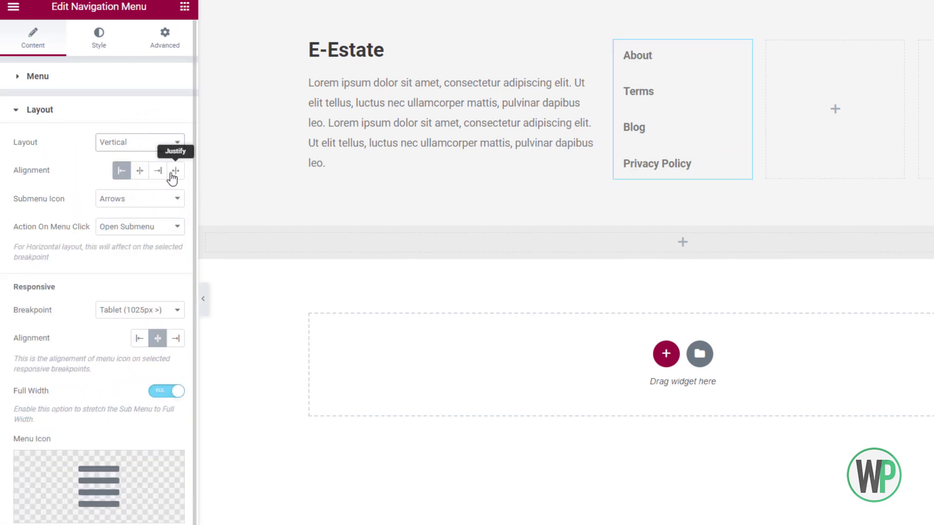
pyautogui.click(171, 172)
pyautogui.click(121, 170)
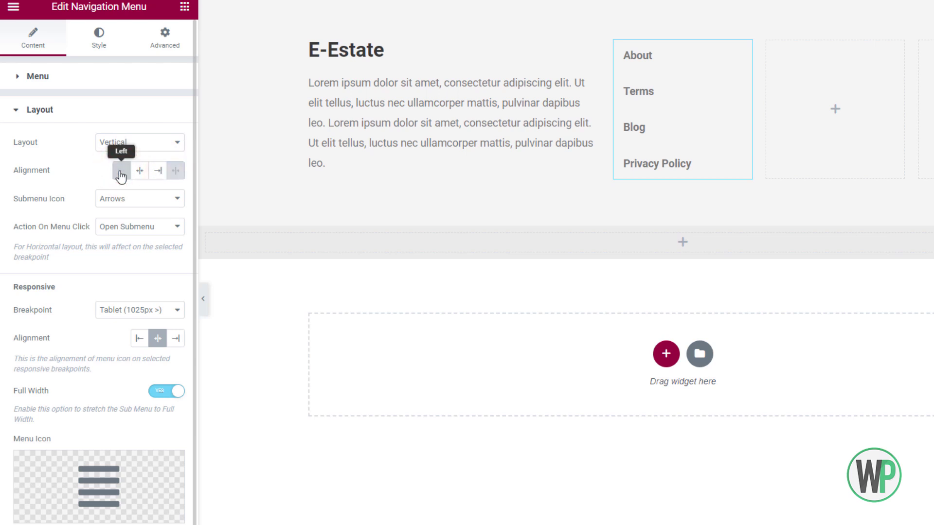
pyautogui.click(116, 200)
pyautogui.click(116, 210)
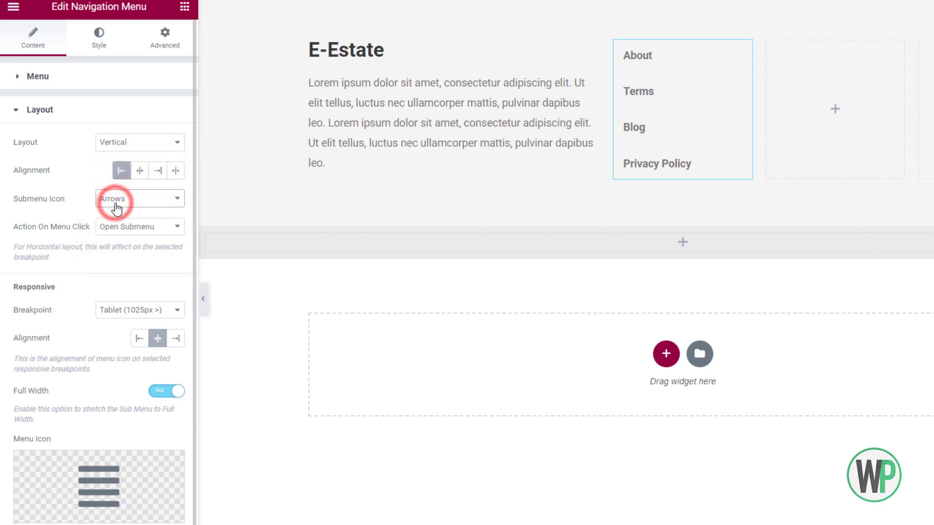
pyautogui.click(132, 309)
pyautogui.click(130, 345)
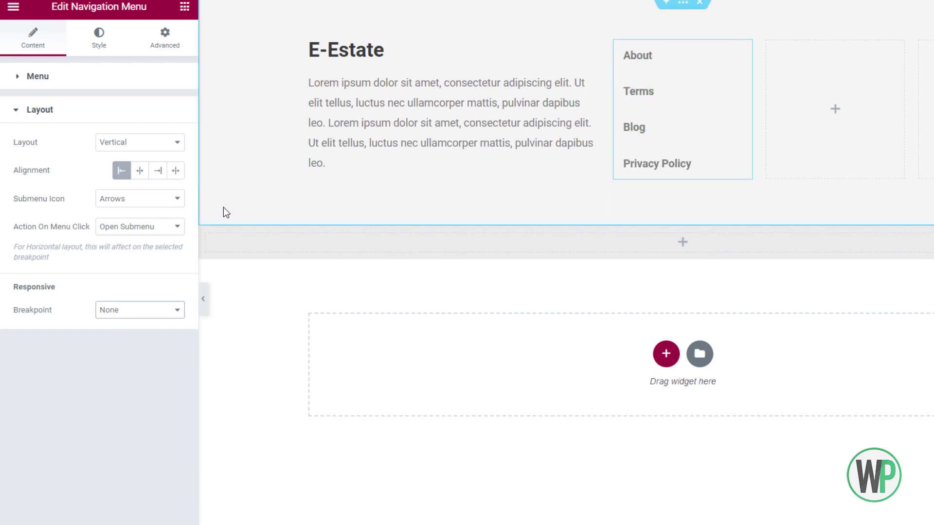
# Style the menu links with 5 vertical padding, font weight 500 and 14px size.
pyautogui.click(97, 39)
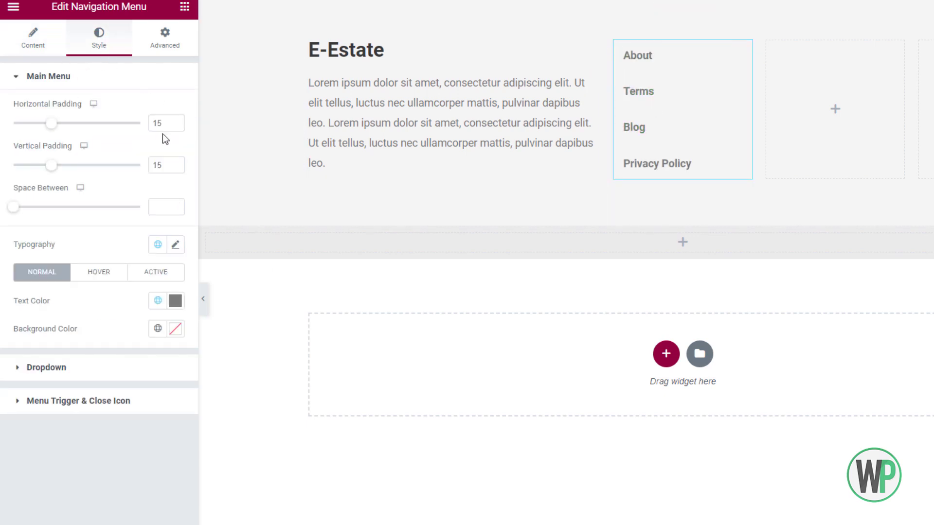
pyautogui.click(167, 165)
pyautogui.write('6')
pyautogui.click(176, 169)
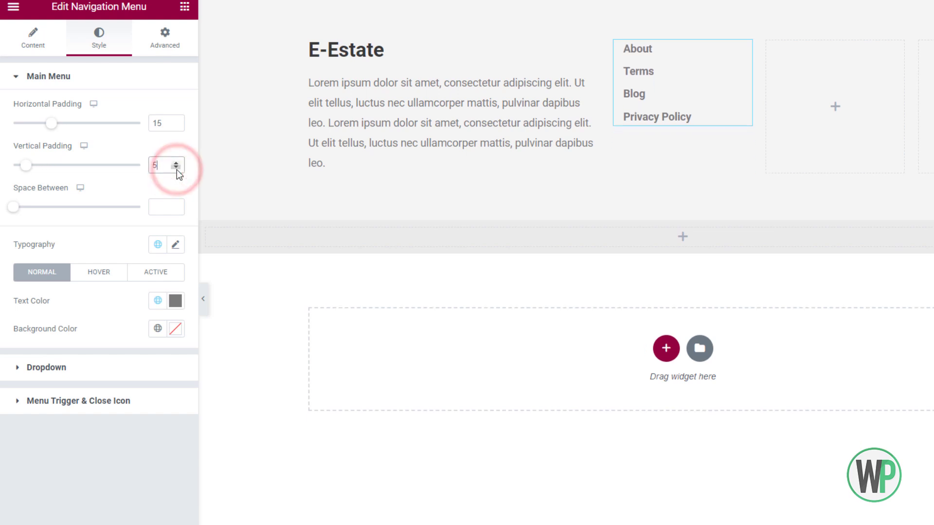
pyautogui.click(175, 245)
pyautogui.click(160, 317)
pyautogui.click(141, 387)
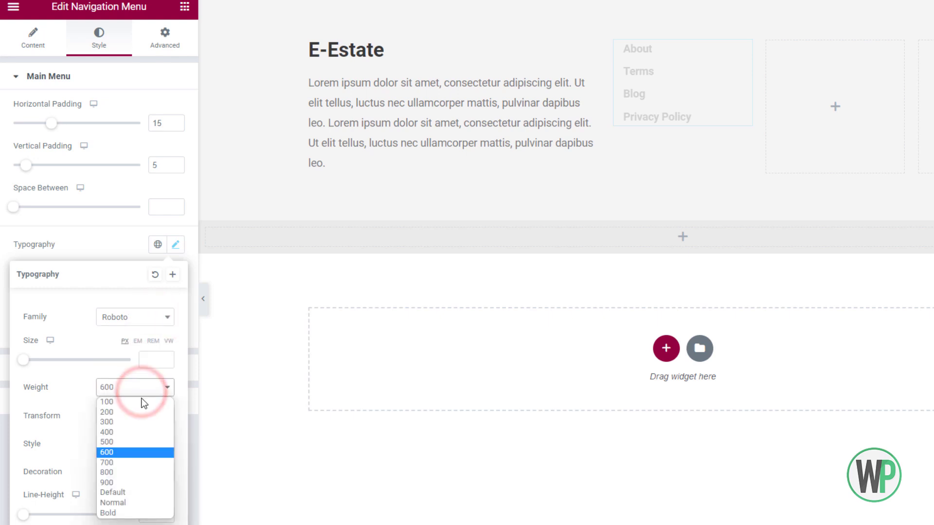
pyautogui.click(141, 441)
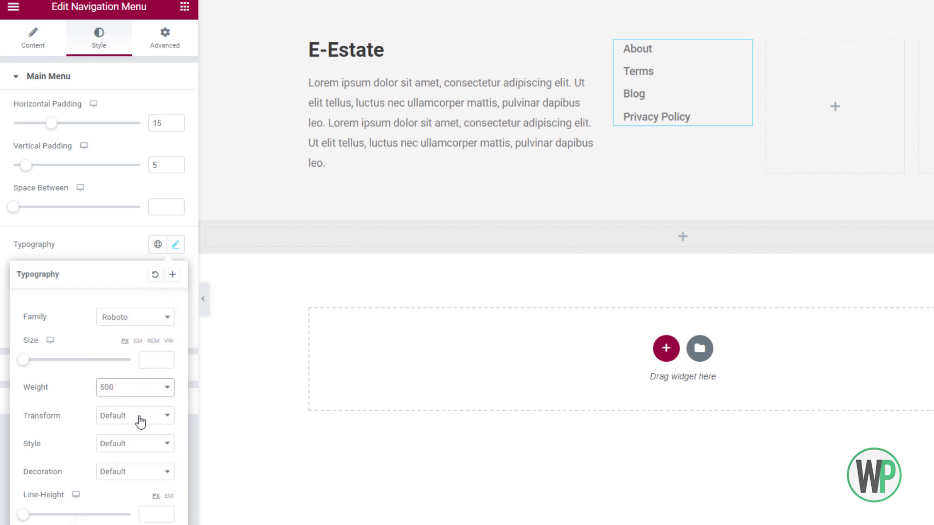
pyautogui.click(145, 352)
pyautogui.write('14')
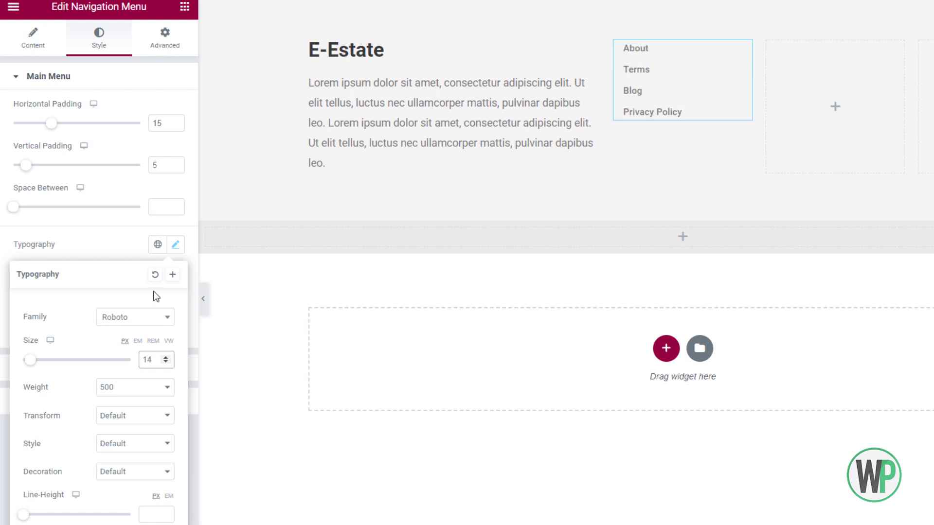
pyautogui.click(184, 7)
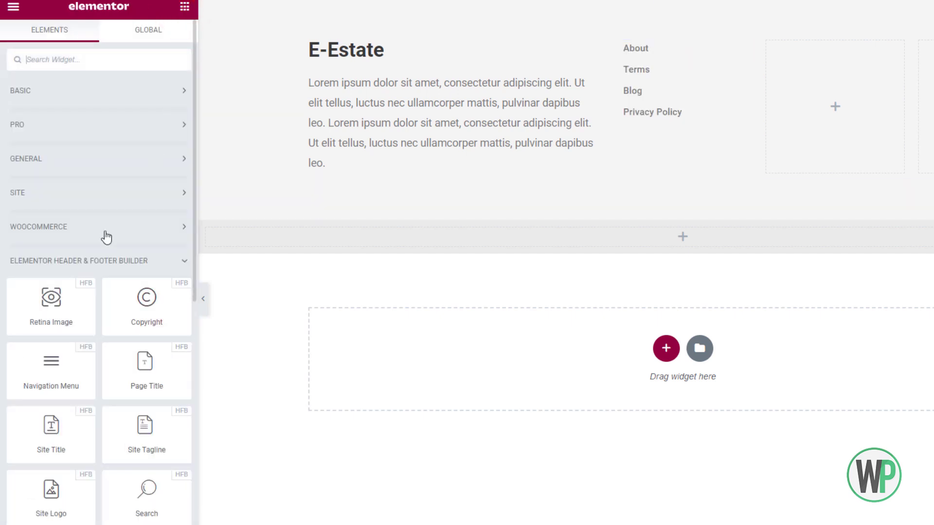
# Add a black H4 'Site Links' heading above the footer menu.
pyautogui.click(104, 87)
pyautogui.moveTo(147, 130); pyautogui.dragTo(8, 142)
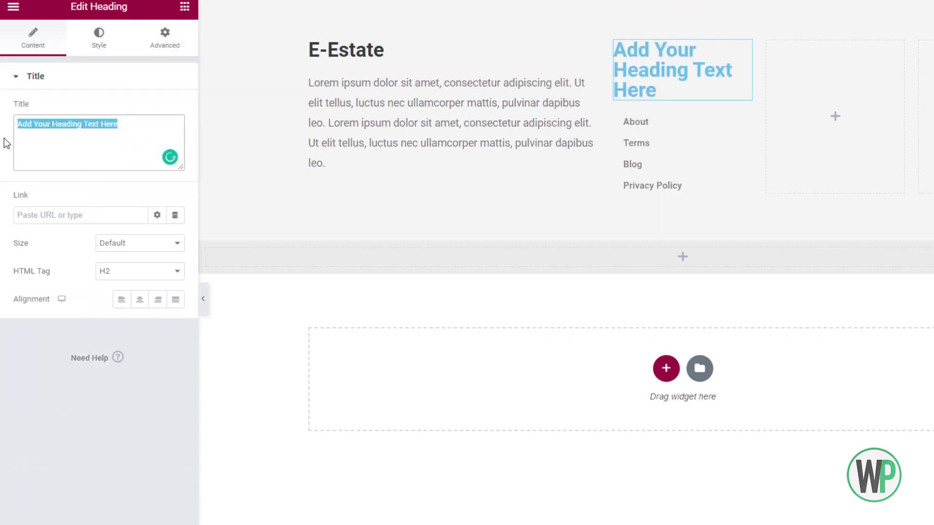
pyautogui.write('Site Links')
pyautogui.click(91, 48)
pyautogui.click(175, 109)
pyautogui.moveTo(79, 219); pyautogui.dragTo(4, 281)
pyautogui.click(43, 105)
pyautogui.click(33, 39)
pyautogui.click(151, 271)
pyautogui.click(148, 313)
pyautogui.click(99, 39)
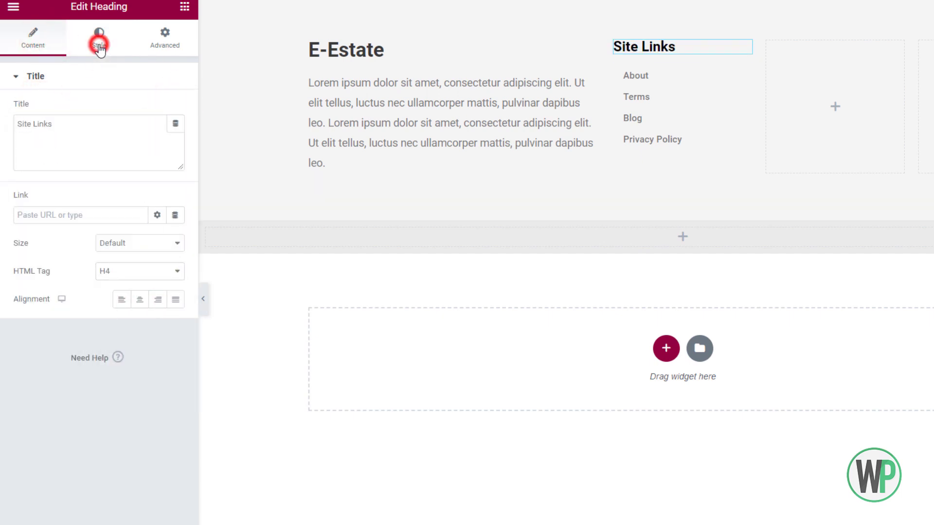
# Style the heading in Poppins, bold and uppercase, with near-black text.
pyautogui.click(175, 137)
pyautogui.click(160, 200)
pyautogui.write('pop')
pyautogui.click(124, 267)
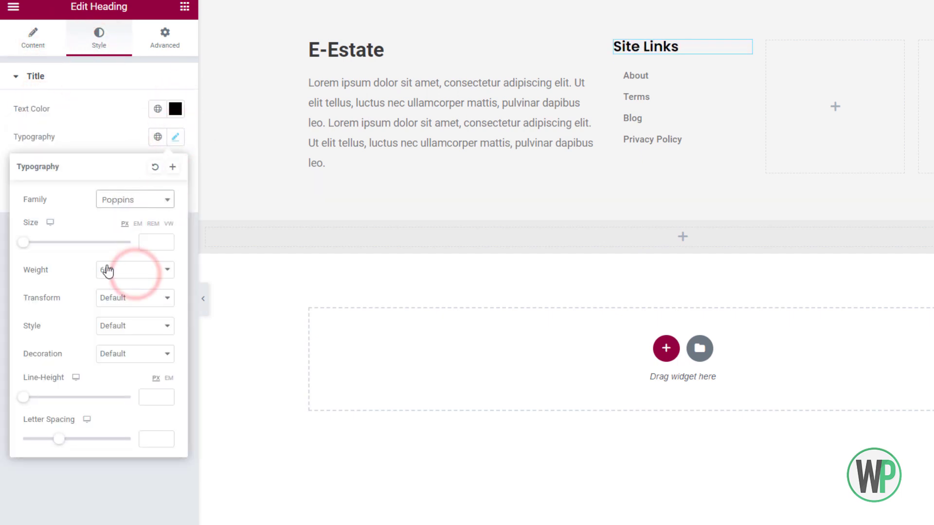
pyautogui.click(175, 109)
pyautogui.click(25, 259)
pyautogui.click(125, 101)
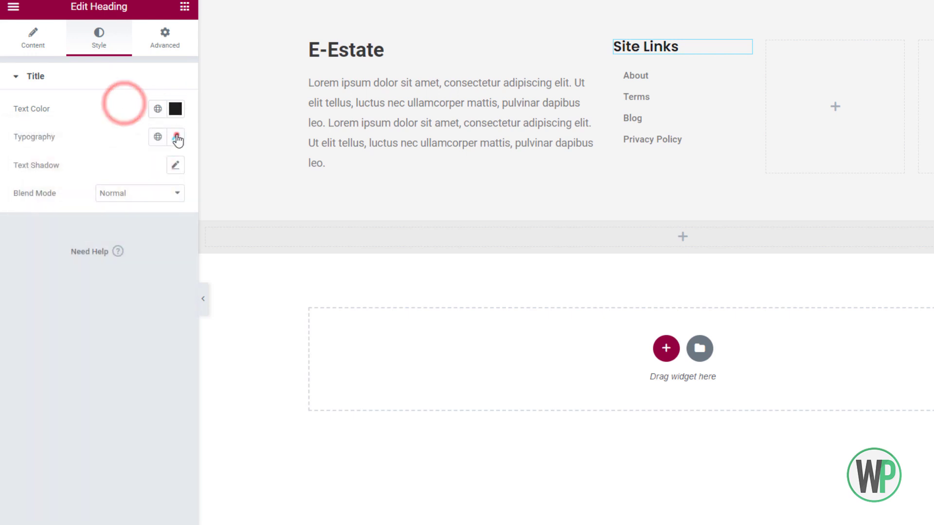
pyautogui.click(175, 136)
pyautogui.click(139, 268)
pyautogui.click(130, 395)
pyautogui.click(136, 305)
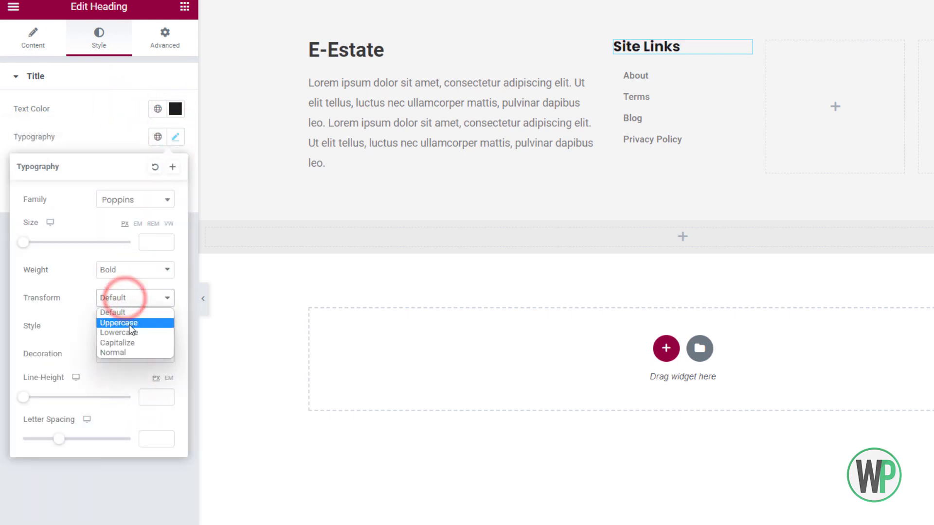
pyautogui.click(104, 324)
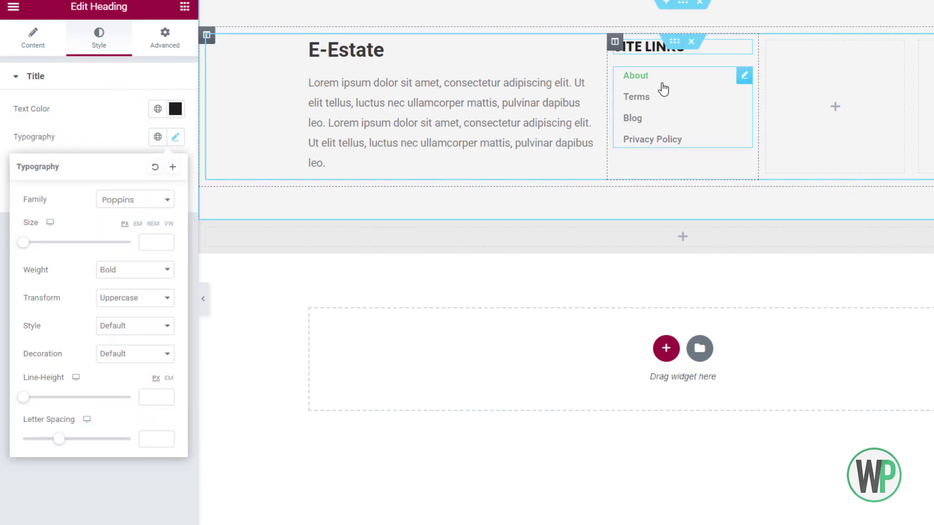
# Give the menu links 5 horizontal padding and a black hover colour.
pyautogui.click(661, 87)
pyautogui.moveTo(50, 123); pyautogui.dragTo(8, 130)
pyautogui.click(176, 120)
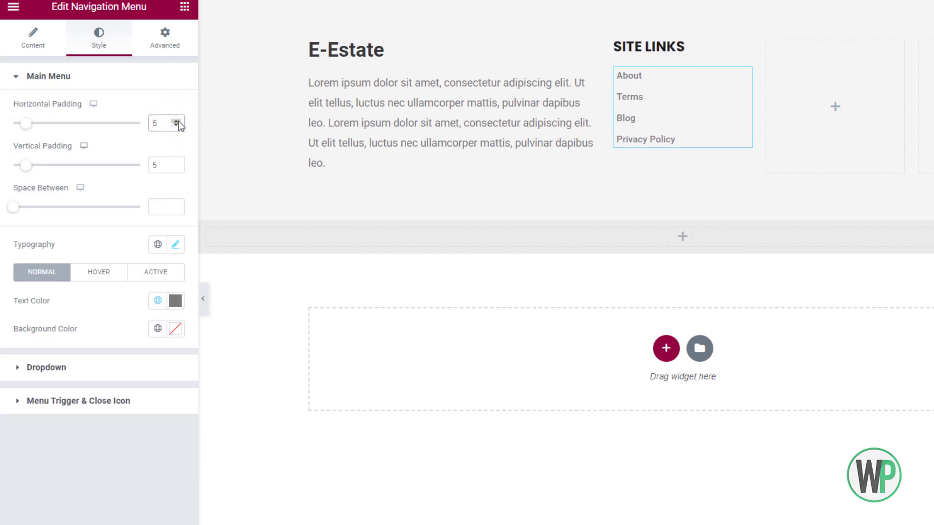
pyautogui.click(99, 272)
pyautogui.click(176, 301)
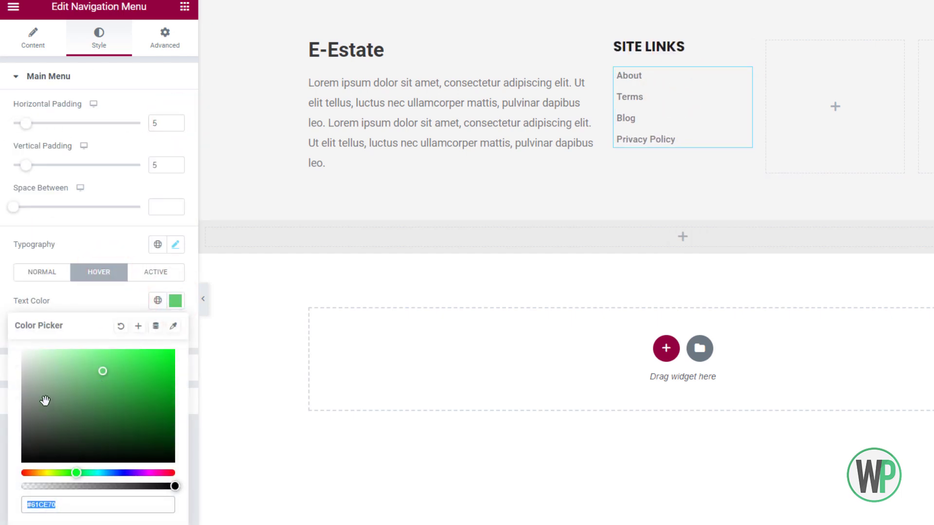
pyautogui.click(108, 256)
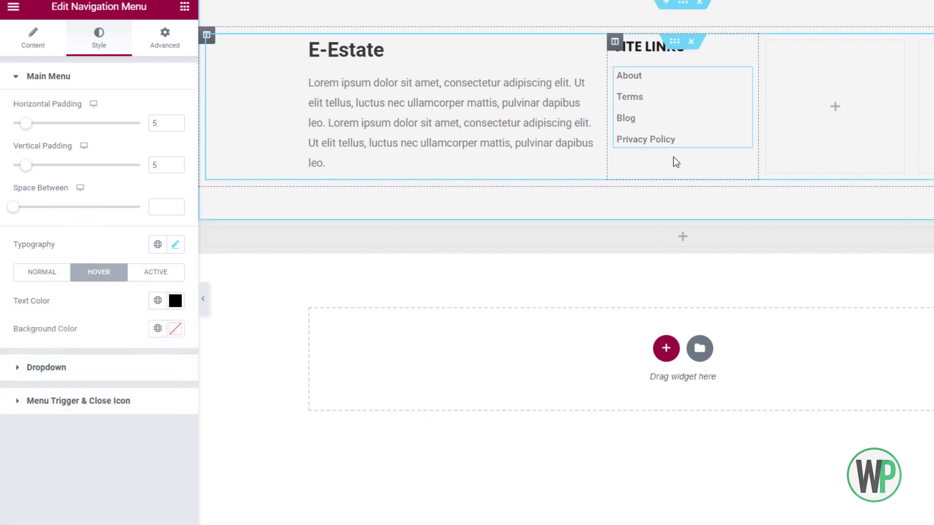
# Duplicate the heading and link menu into the third and fourth footer columns.
pyautogui.rightClick(665, 52)
pyautogui.click(700, 94)
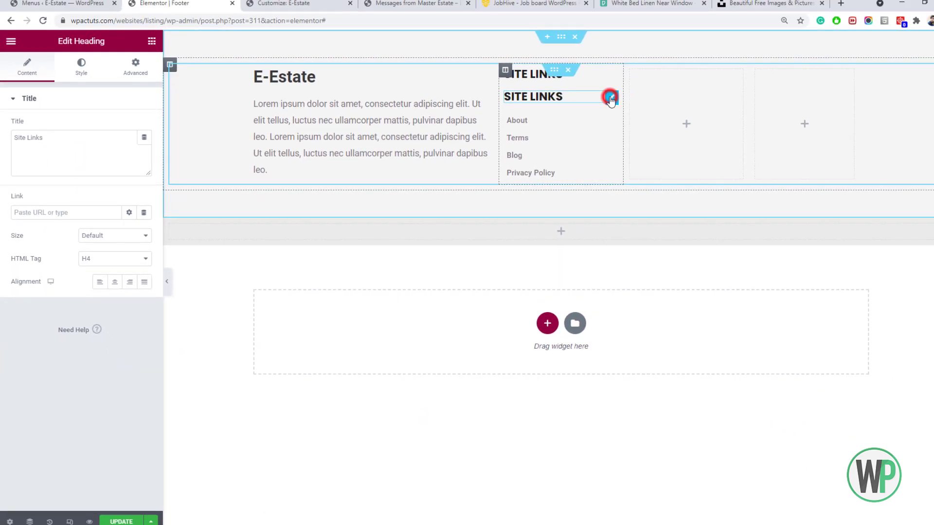
pyautogui.moveTo(709, 88); pyautogui.dragTo(807, 62)
pyautogui.moveTo(646, 90); pyautogui.dragTo(645, 91)
pyautogui.rightClick(573, 129)
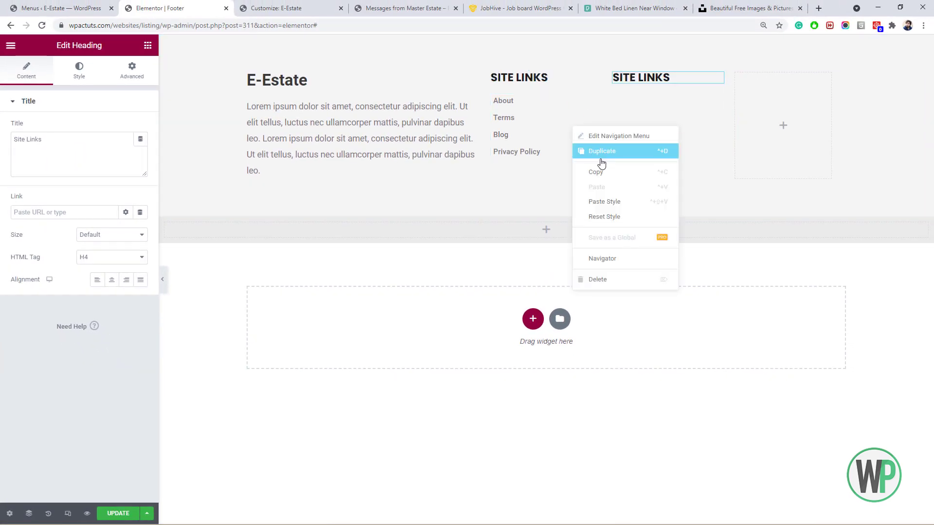
pyautogui.click(607, 156)
pyautogui.moveTo(595, 173); pyautogui.dragTo(718, 100)
pyautogui.rightClick(717, 100)
pyautogui.click(746, 128)
pyautogui.moveTo(718, 174); pyautogui.dragTo(773, 131)
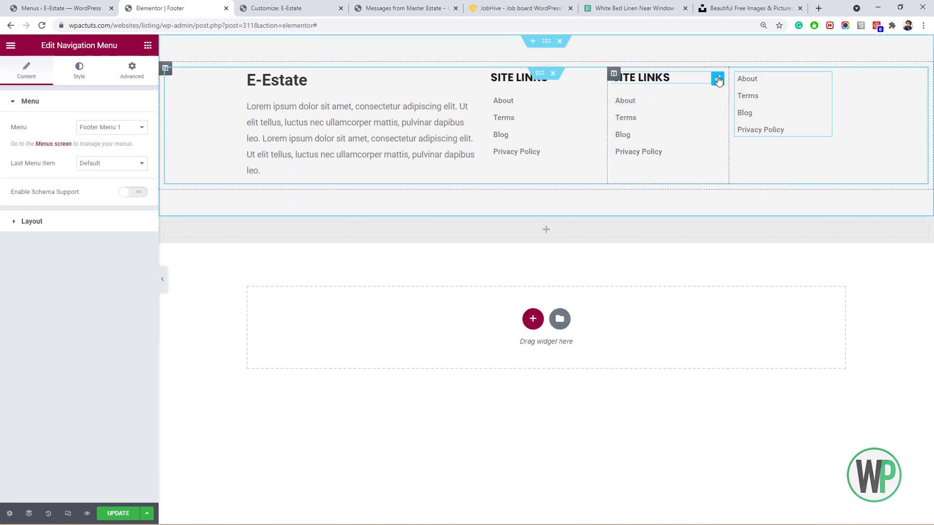
pyautogui.rightClick(717, 79)
pyautogui.click(746, 106)
pyautogui.moveTo(717, 100); pyautogui.dragTo(773, 79)
# Show Footer Menu 2 and the social menu, retitling the headings Categories and Social.
pyautogui.click(634, 116)
pyautogui.click(135, 129)
pyautogui.click(100, 147)
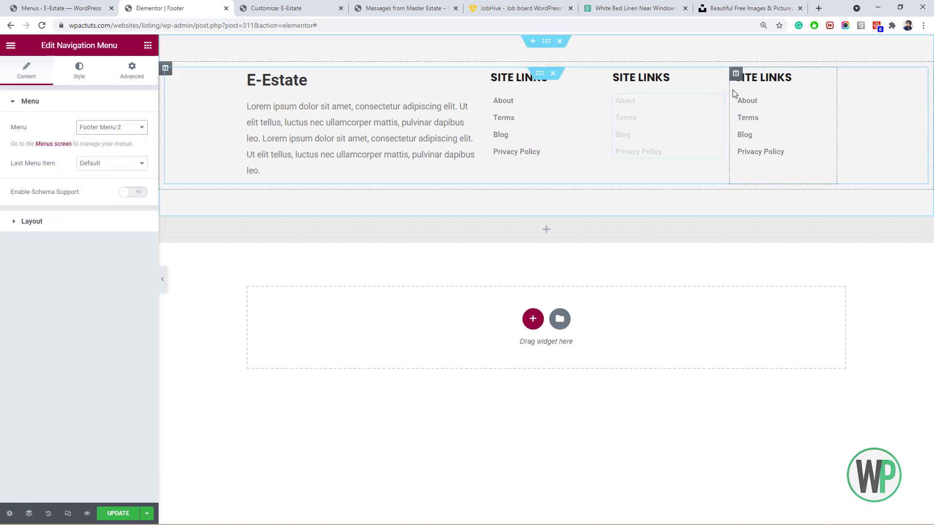
pyautogui.rightClick(652, 80)
pyautogui.click(674, 87)
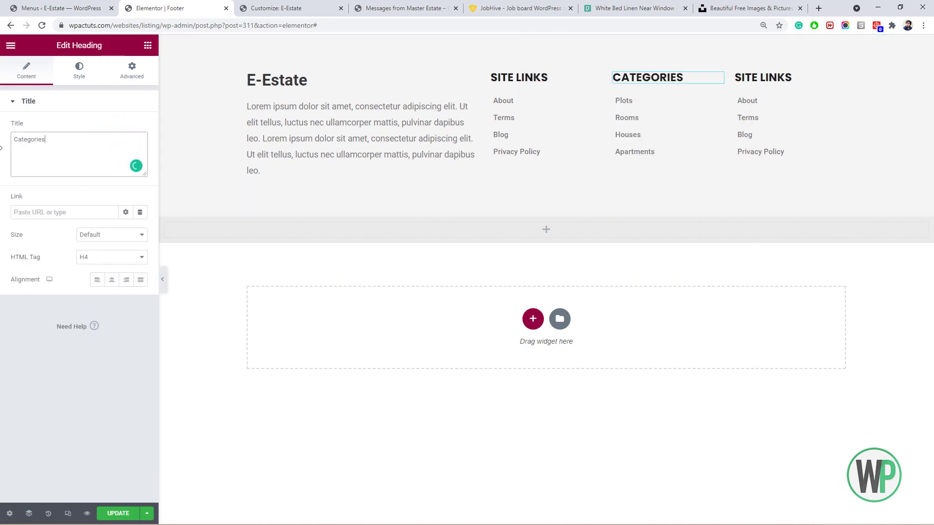
pyautogui.click(767, 112)
pyautogui.click(106, 129)
pyautogui.click(99, 160)
pyautogui.click(757, 82)
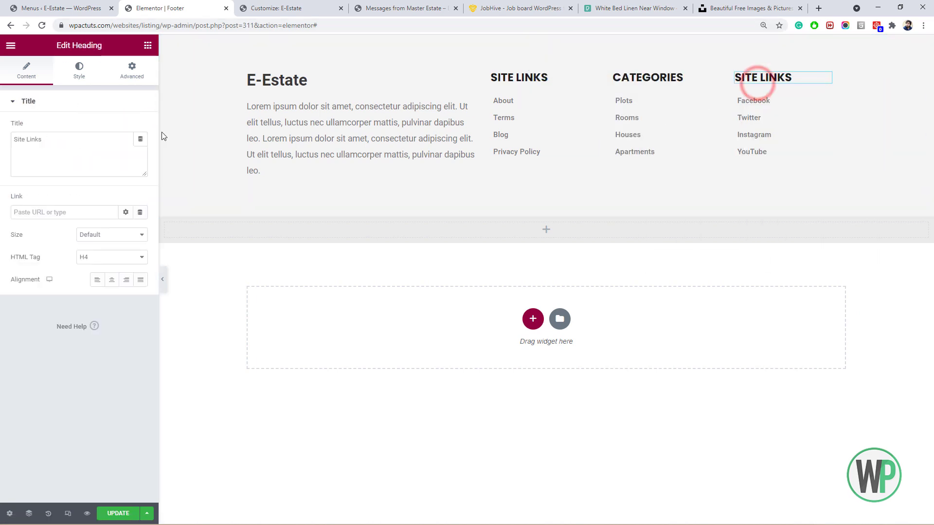
pyautogui.click(106, 139)
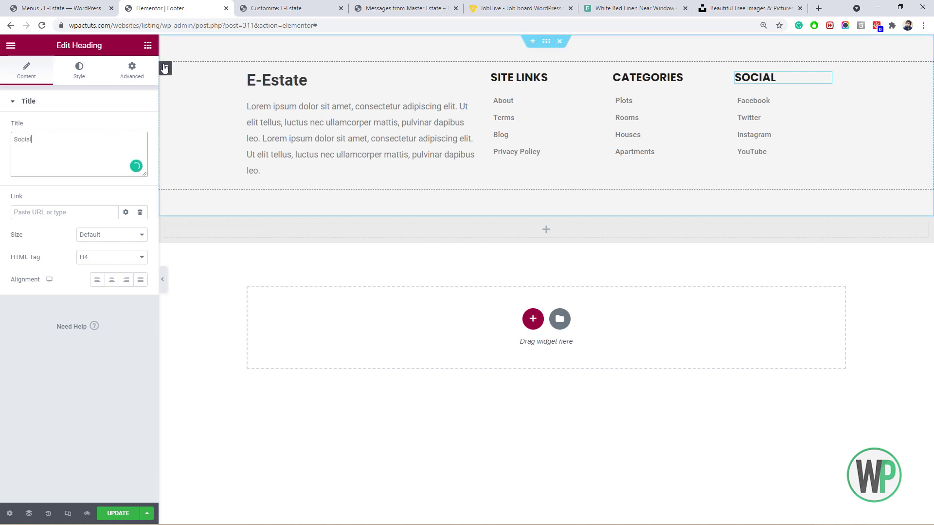
# Add a centered Copyright widget in the empty section beneath the footer columns.
pyautogui.click(147, 46)
pyautogui.scroll(-10, 86, 223)
pyautogui.scroll(2, 85, 223)
pyautogui.moveTo(105, 173); pyautogui.dragTo(428, 233)
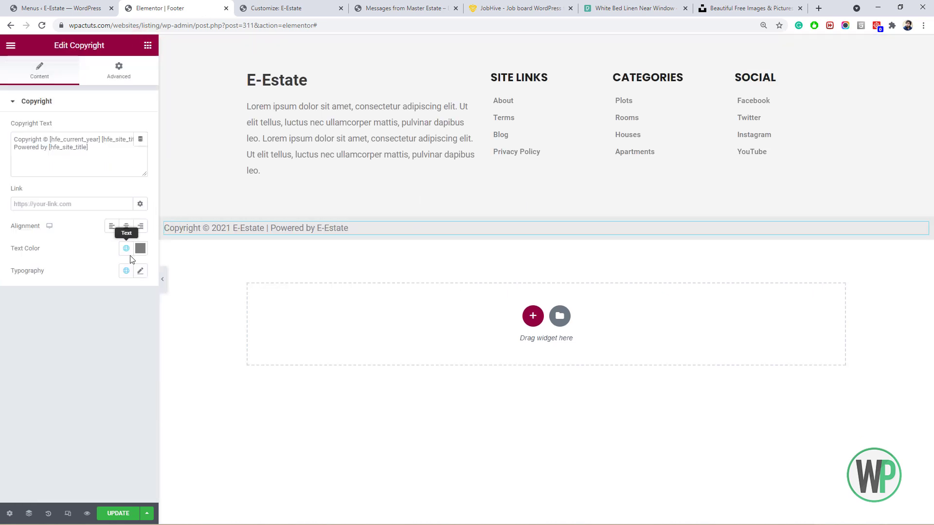
pyautogui.click(126, 226)
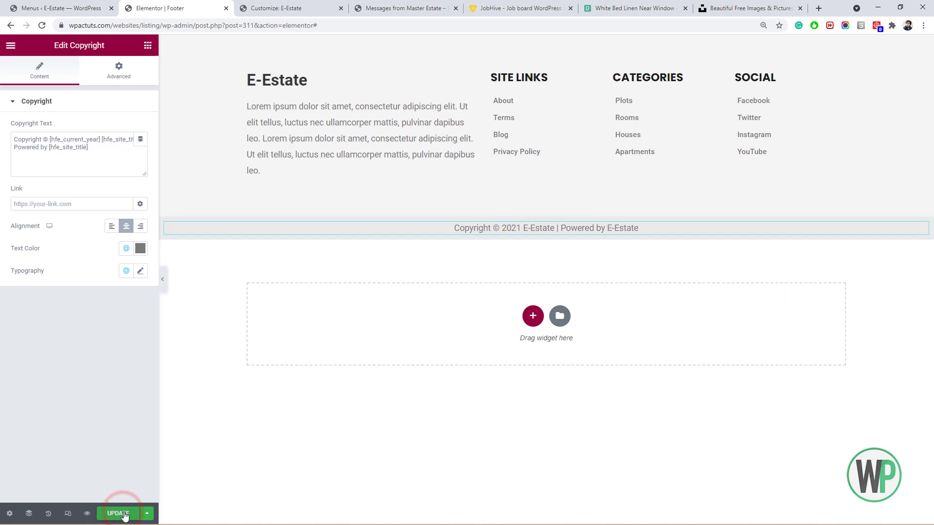
pyautogui.click(427, 4)
# Check the new footer on the live homepage, then open the footer description for editing.
pyautogui.scroll(1, 486, 56)
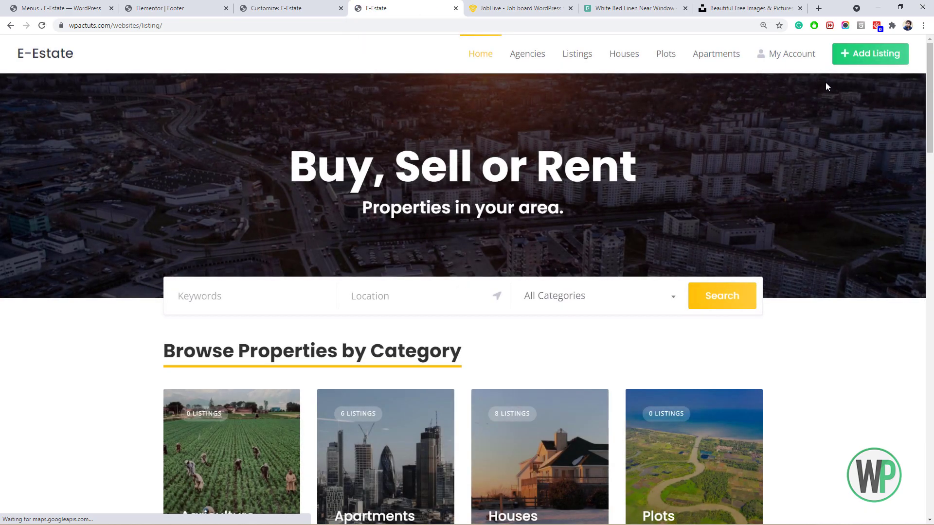
pyautogui.moveTo(930, 81); pyautogui.dragTo(932, 462)
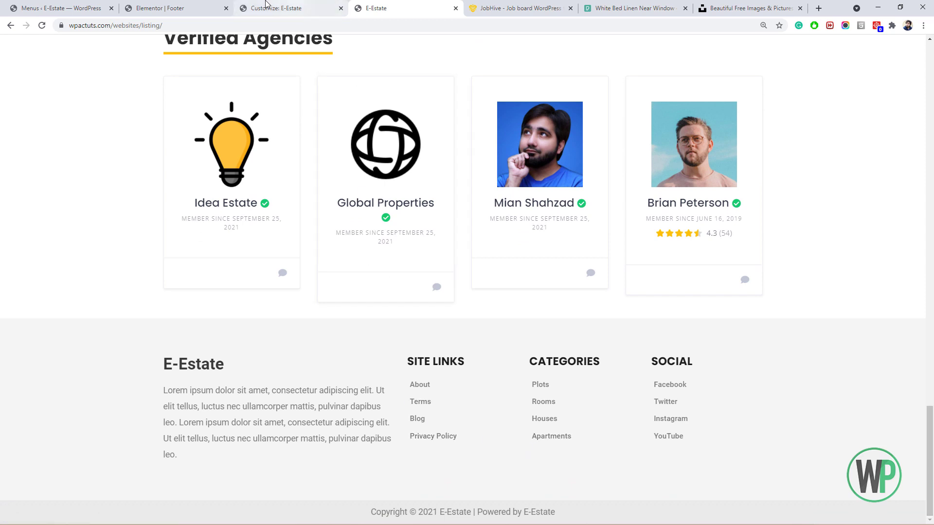
pyautogui.click(189, 7)
pyautogui.rightClick(333, 138)
pyautogui.click(346, 144)
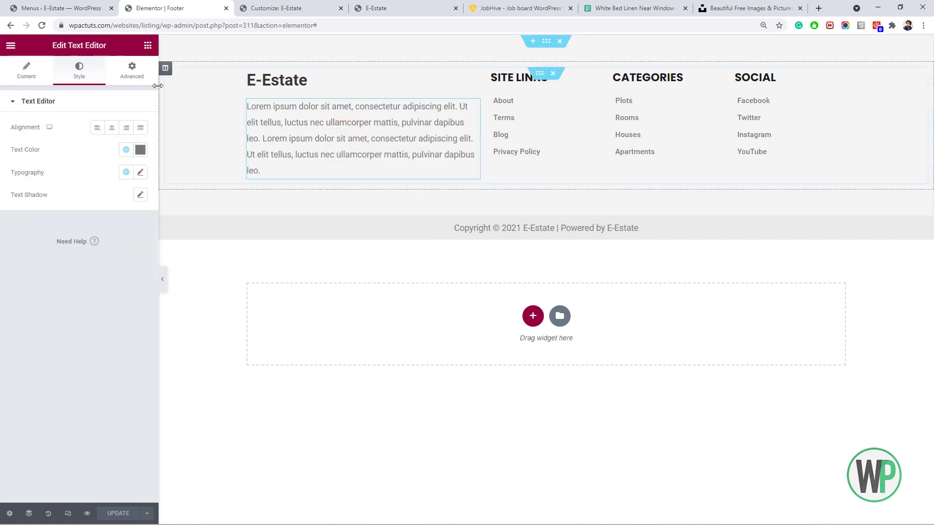
# Give the footer description 50 right padding only and save the footer.
pyautogui.click(132, 70)
pyautogui.click(131, 183)
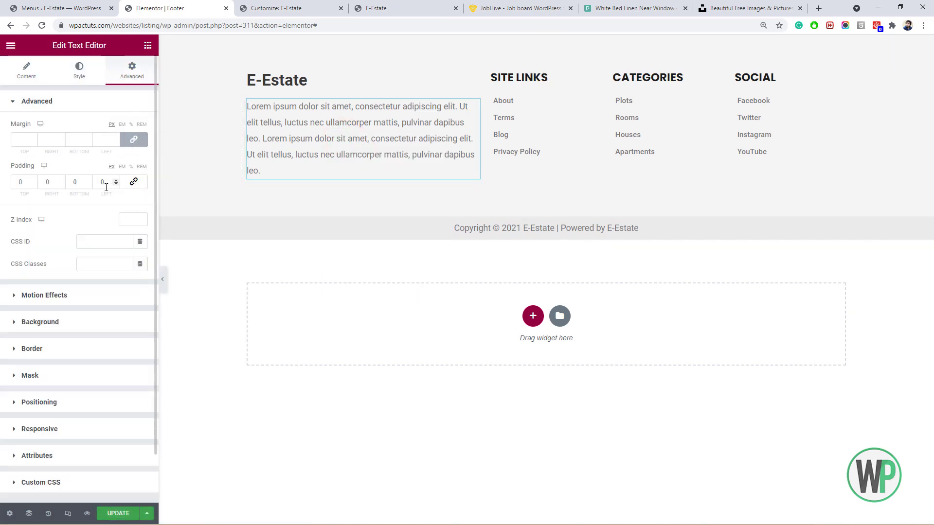
pyautogui.click(43, 182)
pyautogui.write('5')
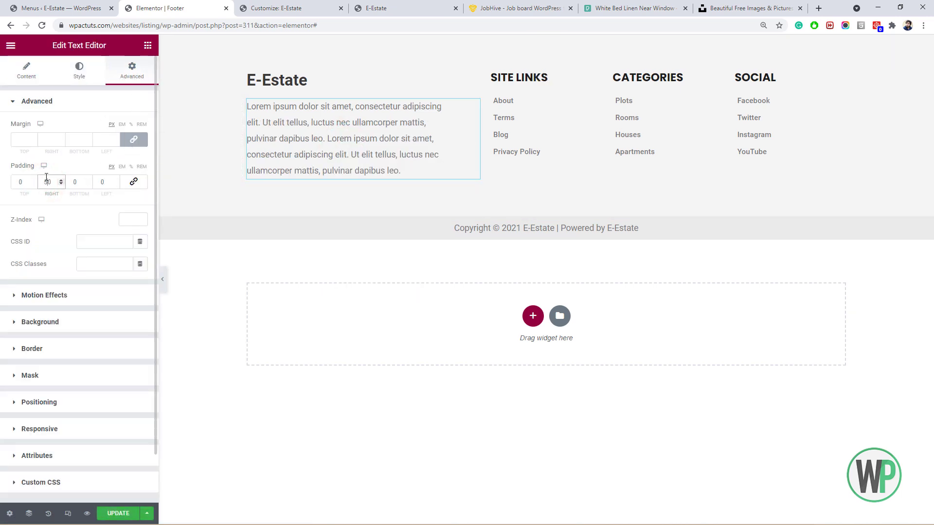
pyautogui.click(119, 513)
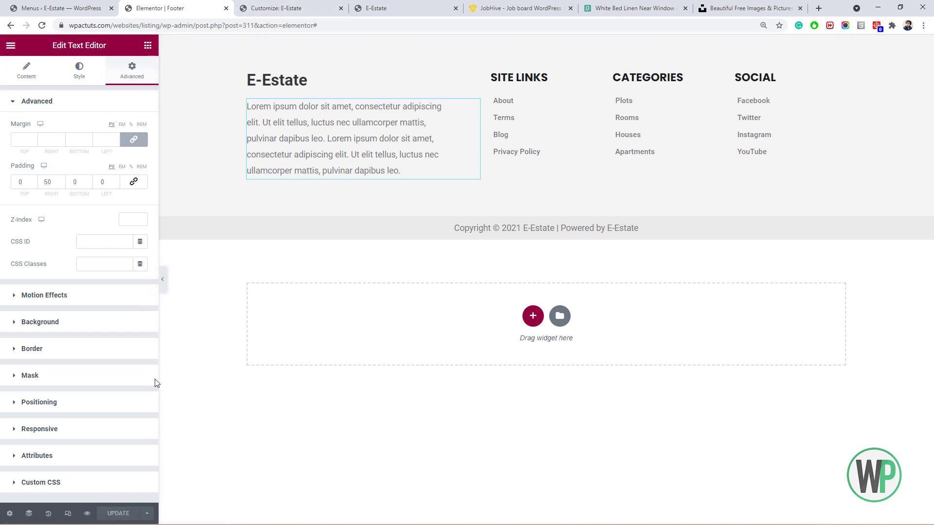
# Preview the footer at mobile width, then return to the live site.
pyautogui.click(68, 513)
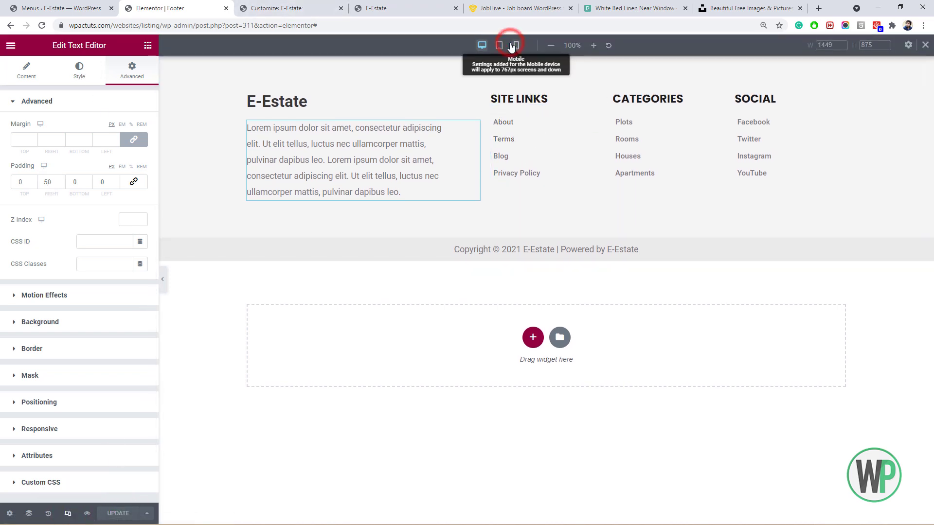
pyautogui.click(516, 44)
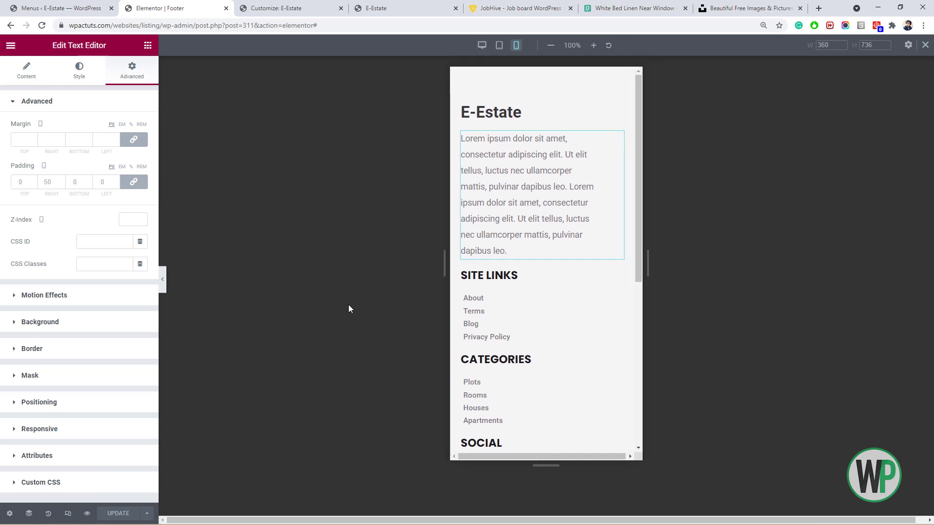
pyautogui.click(68, 513)
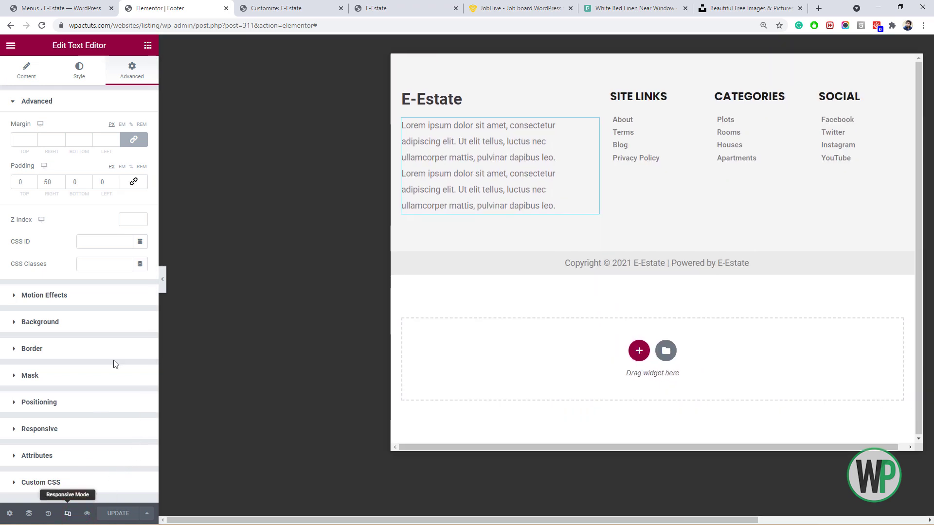
pyautogui.click(376, 8)
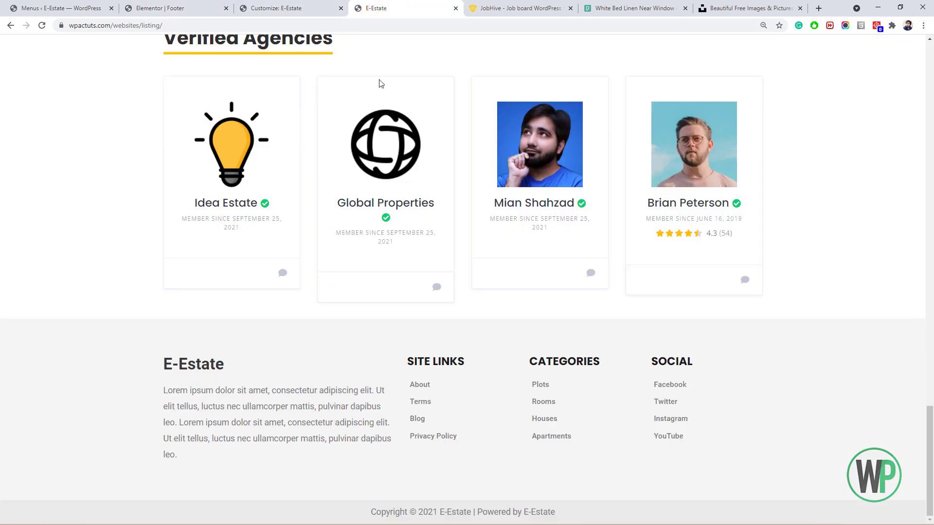
# Reload the E-Estate homepage and view its header and 'Buy, Sell or Rent' hero.
pyautogui.click(41, 26)
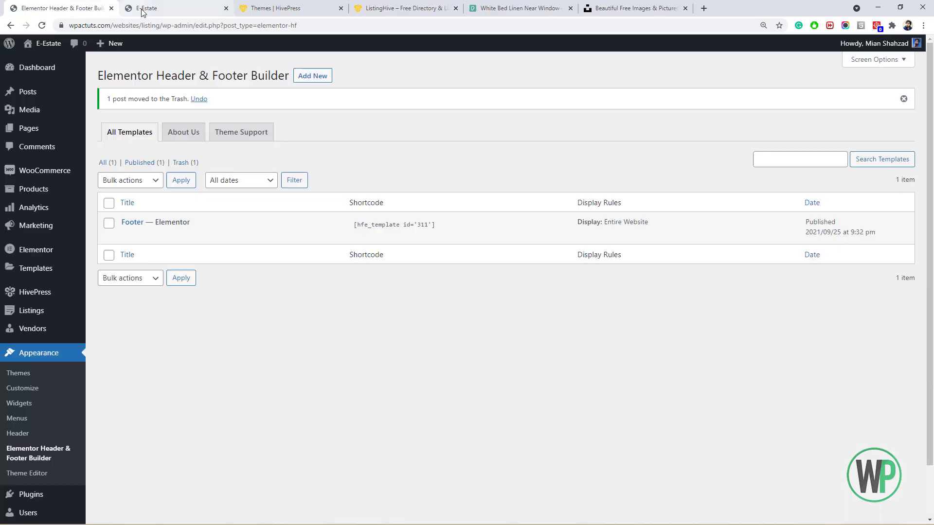
pyautogui.click(152, 10)
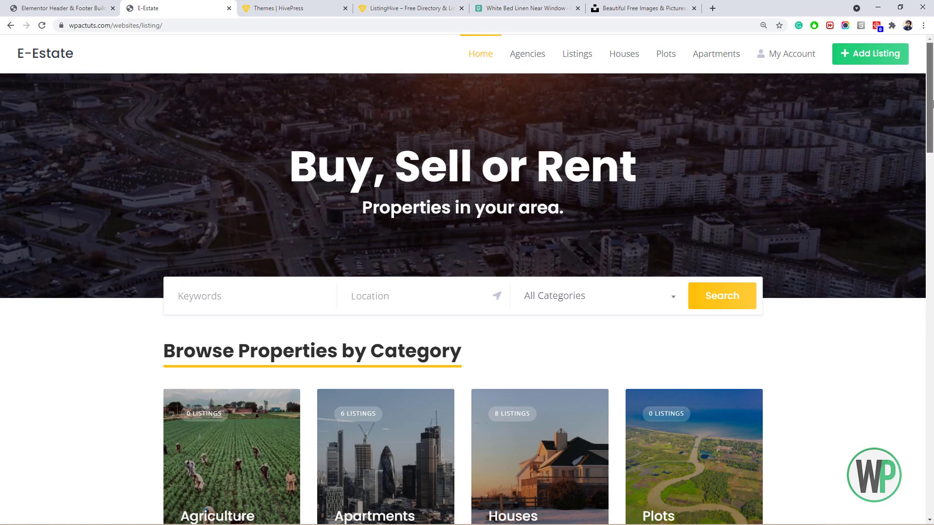
pyautogui.scroll(-3, 932, 131)
pyautogui.scroll(3, 932, 130)
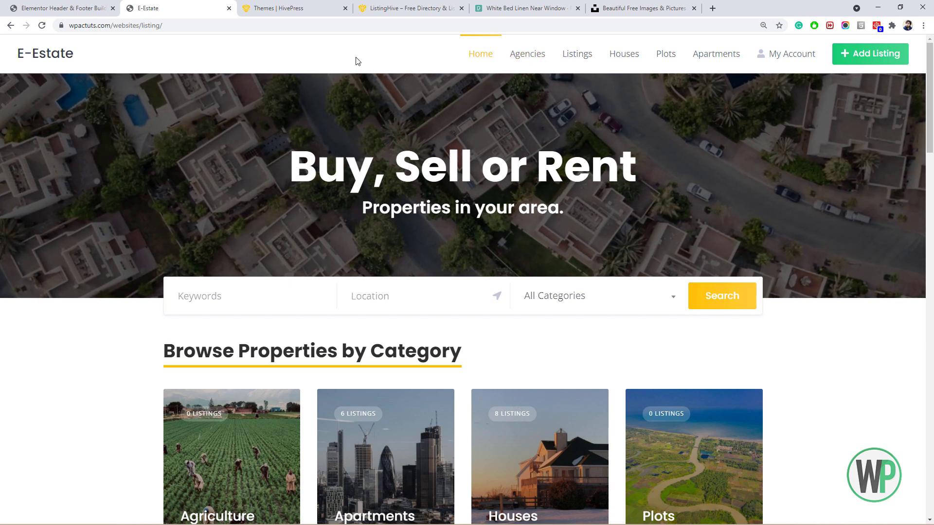
pyautogui.scroll(-1, 352, 60)
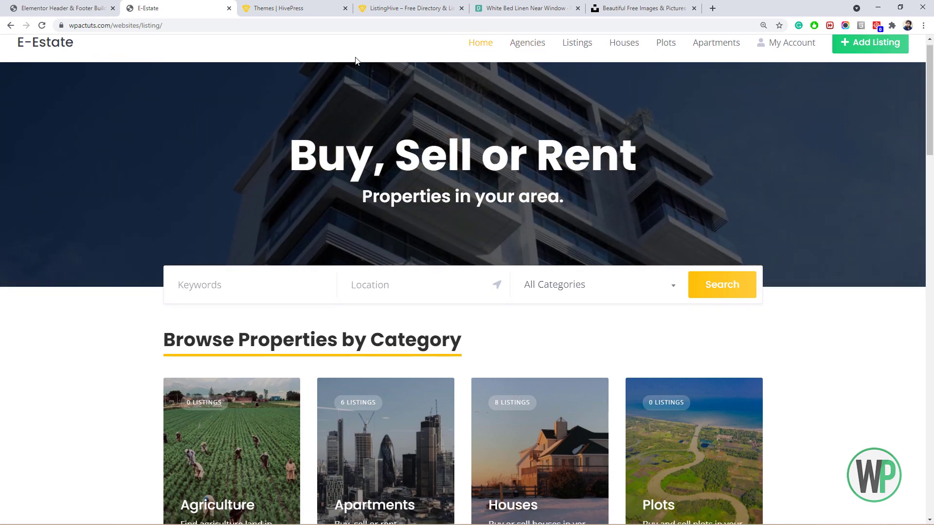
pyautogui.scroll(1, 361, 52)
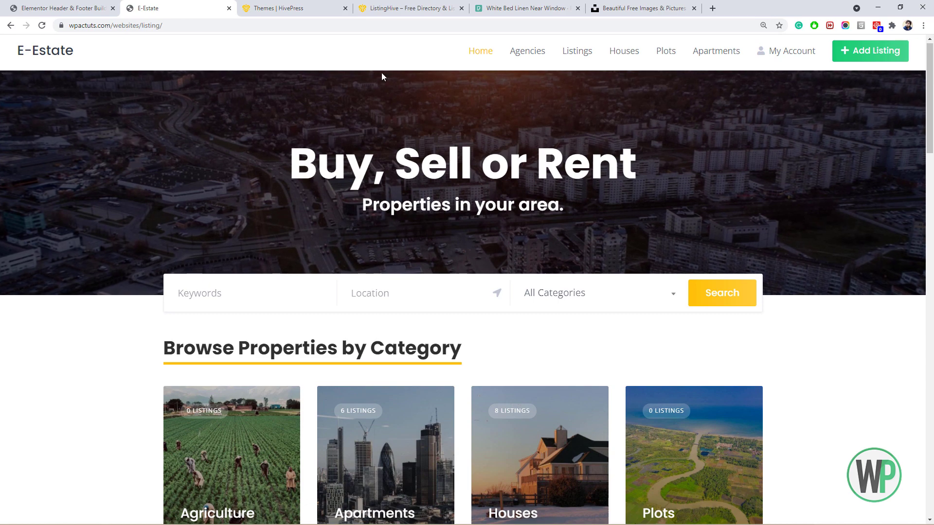
# Inspect the Agencies link and select the header.site-header element in DevTools.
pyautogui.rightClick(531, 57)
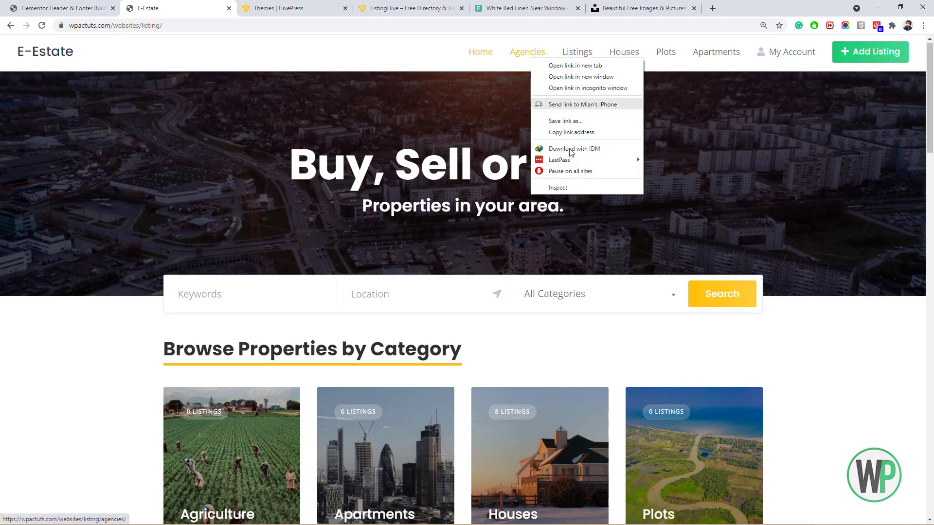
pyautogui.click(582, 193)
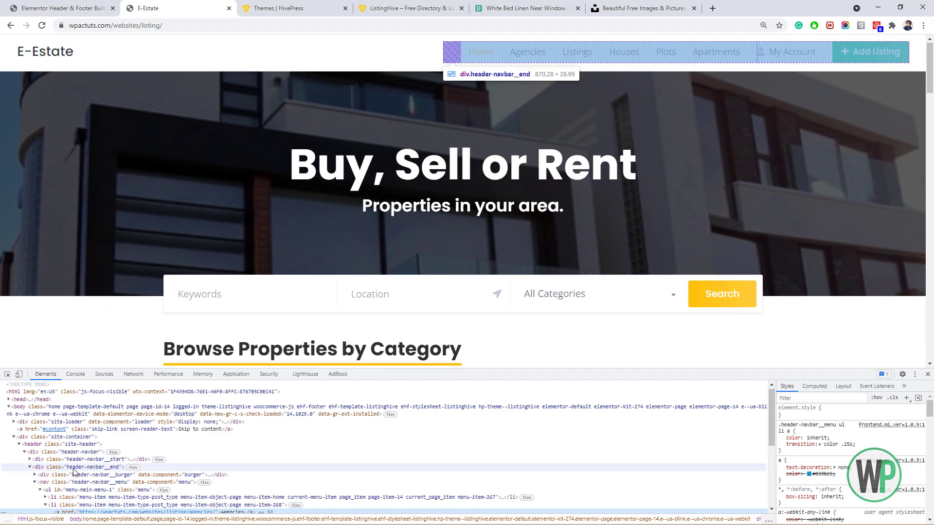
pyautogui.click(63, 444)
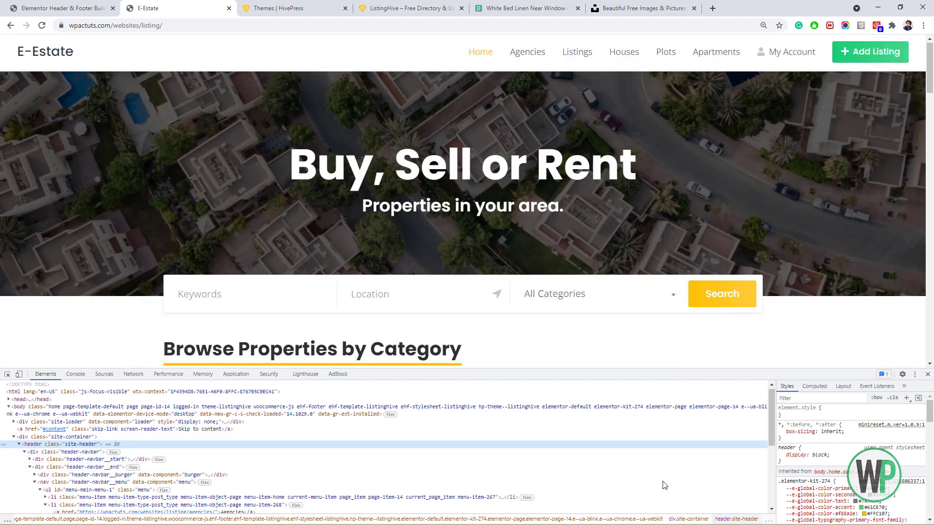
pyautogui.click(262, 452)
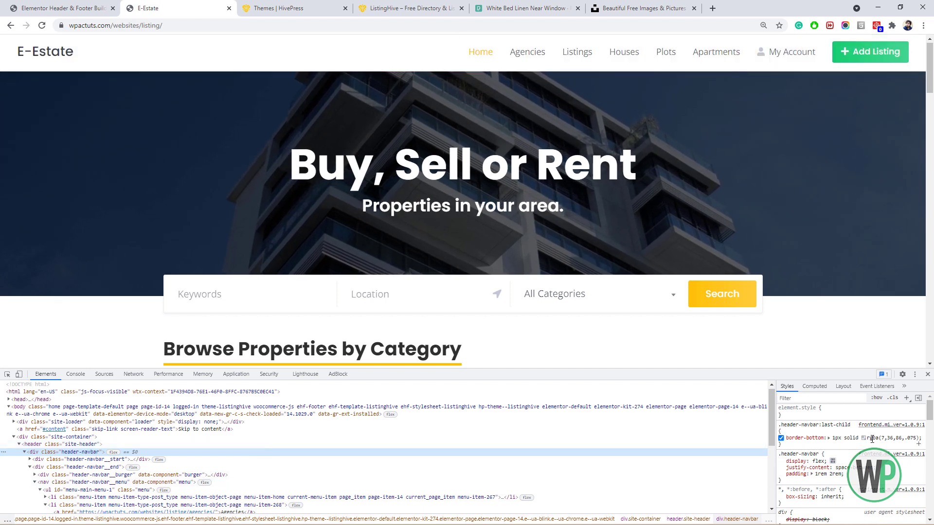
pyautogui.scroll(-2, 851, 452)
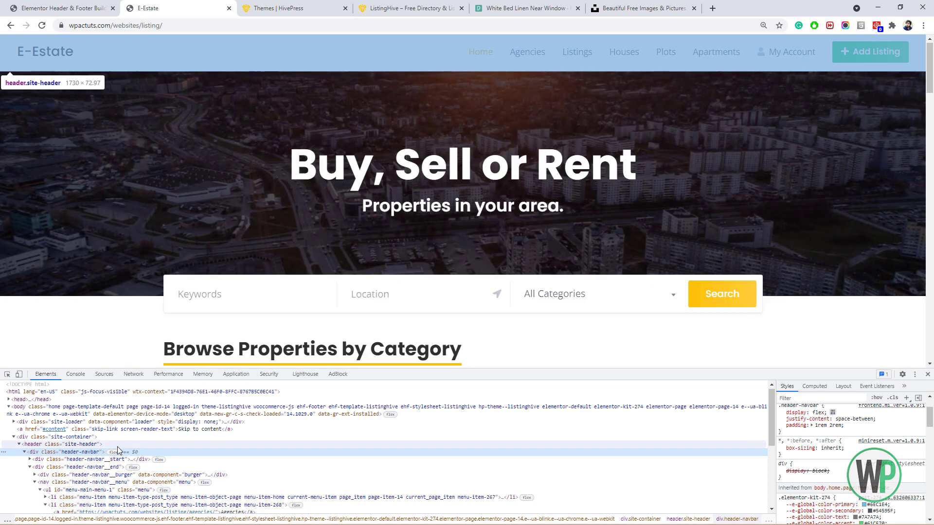
pyautogui.click(117, 444)
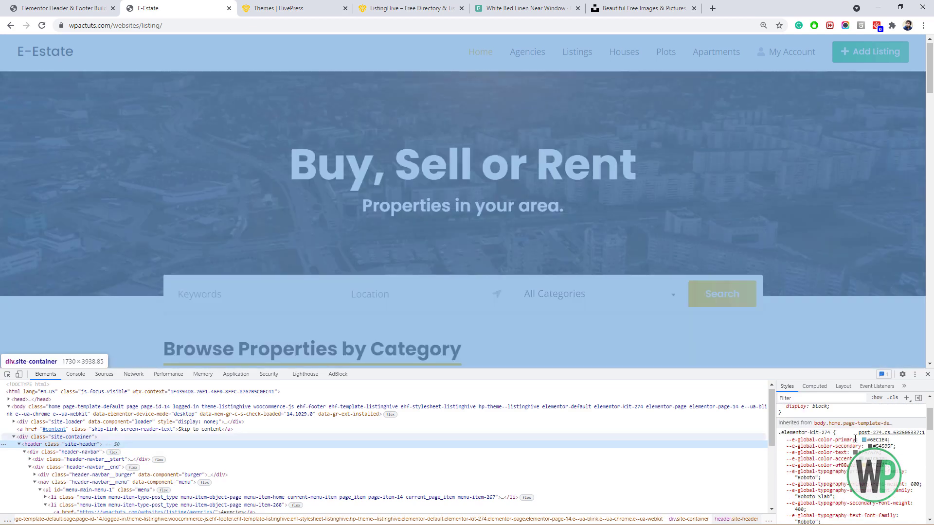
pyautogui.scroll(2, 860, 423)
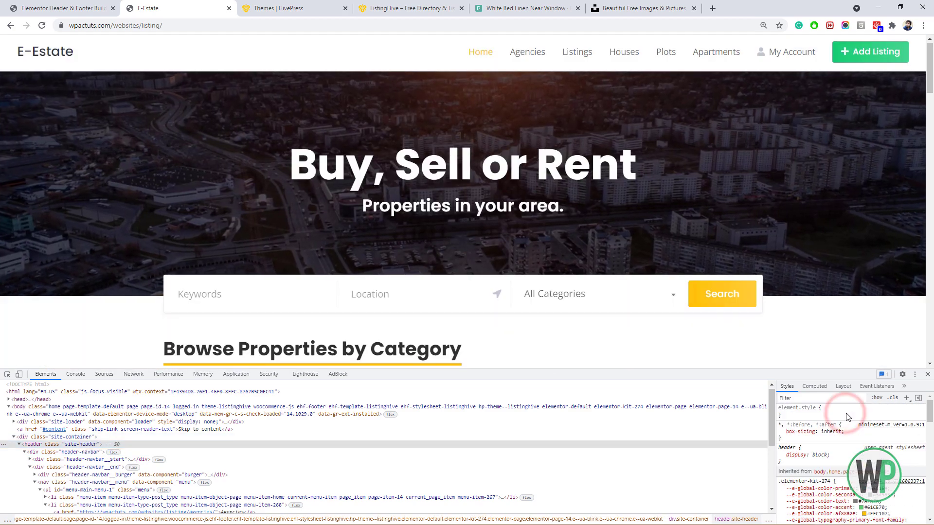
# Test background: #000 on the header, then close DevTools and reload to discard it.
pyautogui.click(846, 414)
pyautogui.write('background')
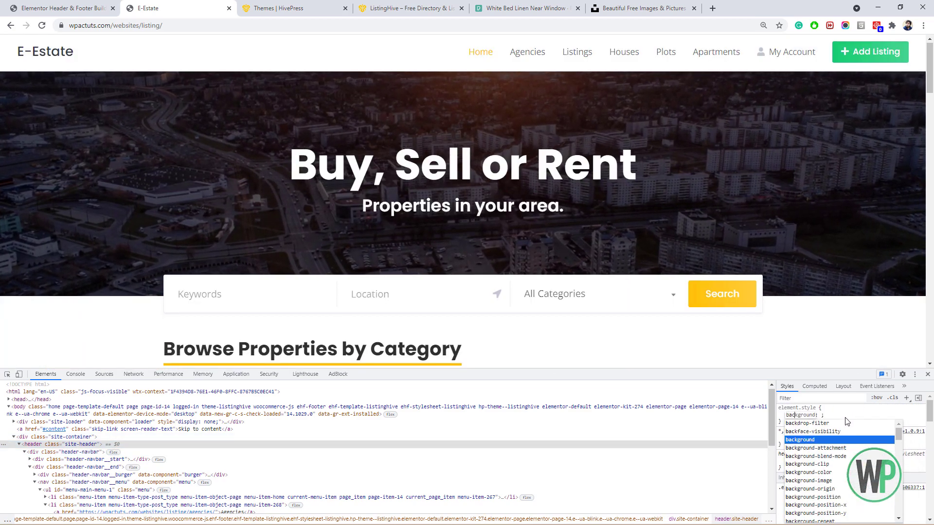
pyautogui.press('Tab')
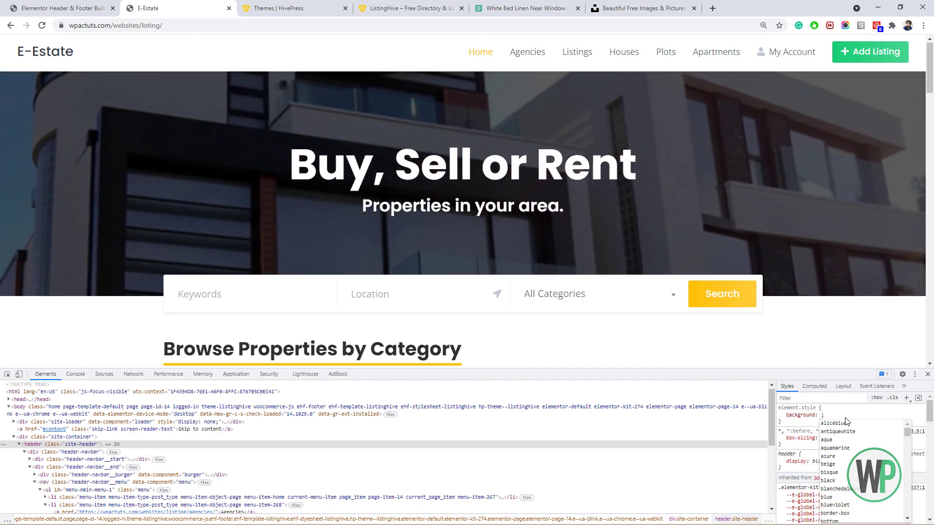
pyautogui.write('#000')
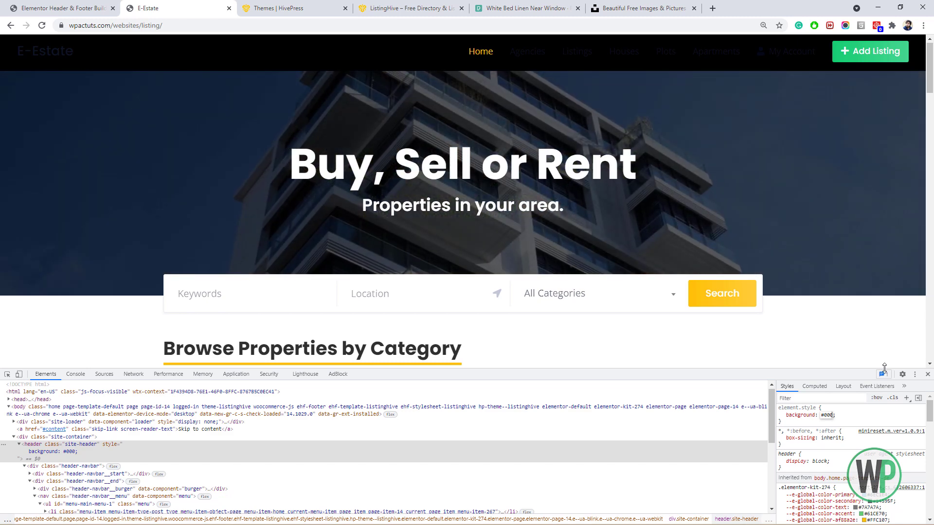
pyautogui.click(925, 375)
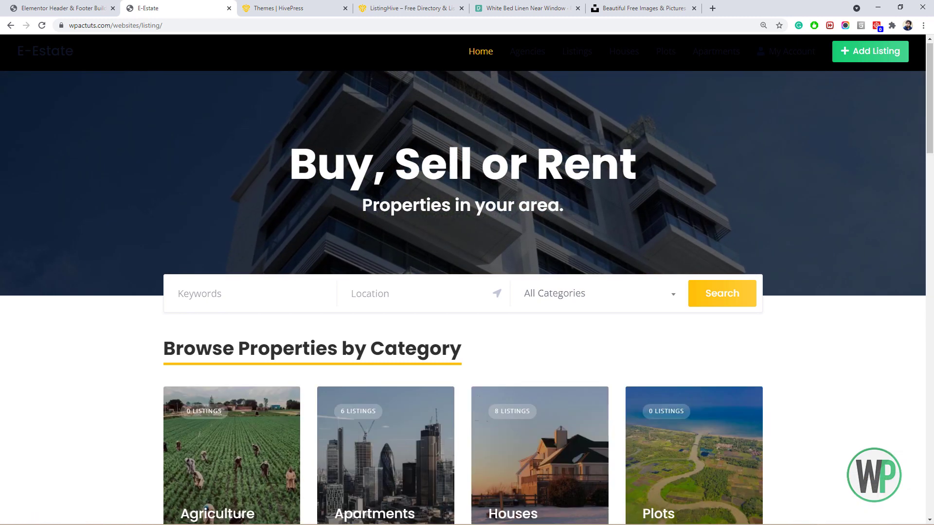
pyautogui.click(43, 30)
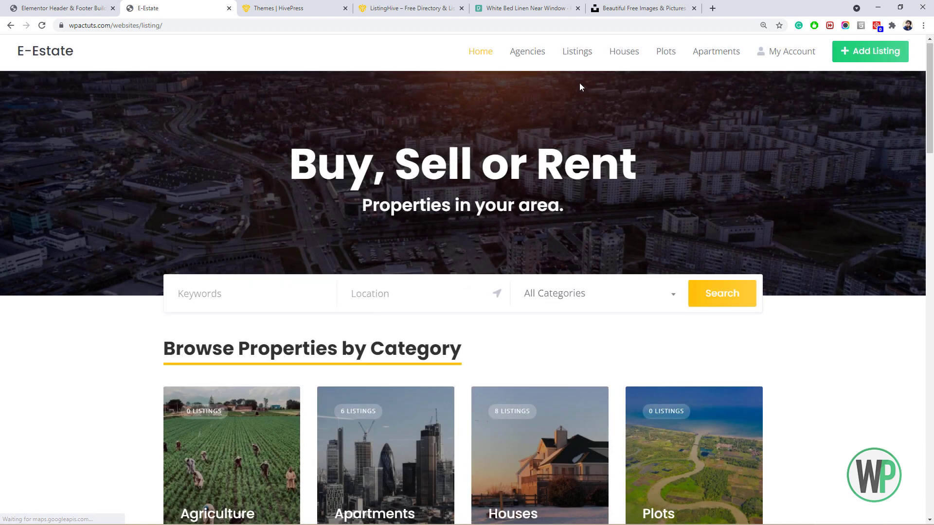
pyautogui.click(96, 6)
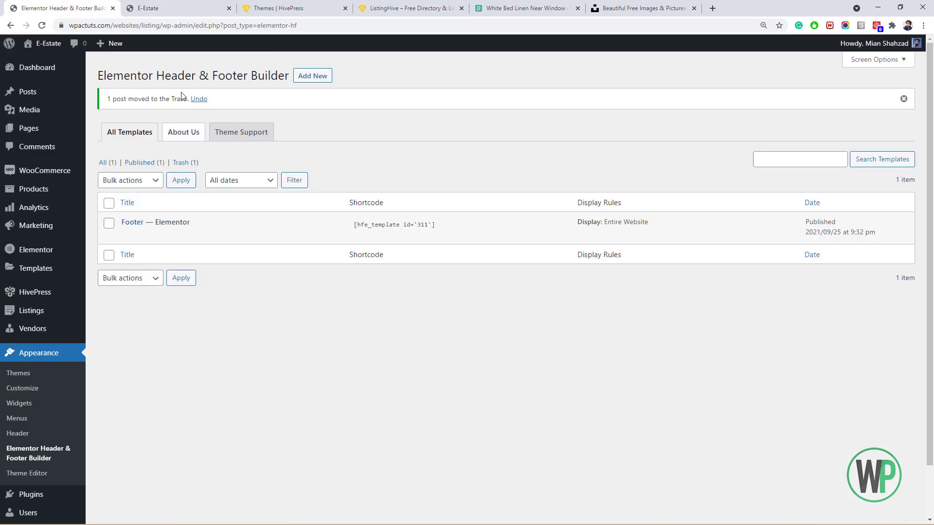
# Return to the E-Estate homepage tab.
pyautogui.click(183, 8)
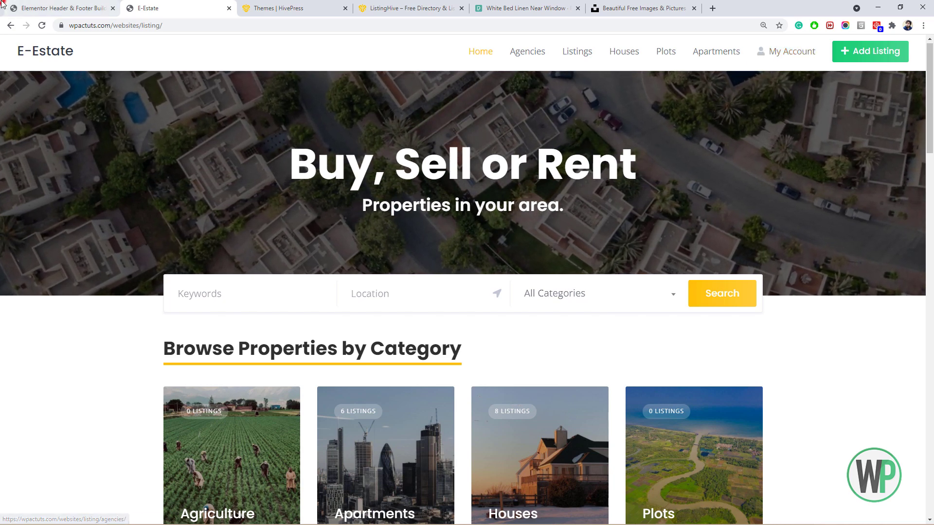
# Look over the E-Estate homepage down to the footer, then go to HivePress Themes.
pyautogui.click(68, 8)
pyautogui.click(134, 6)
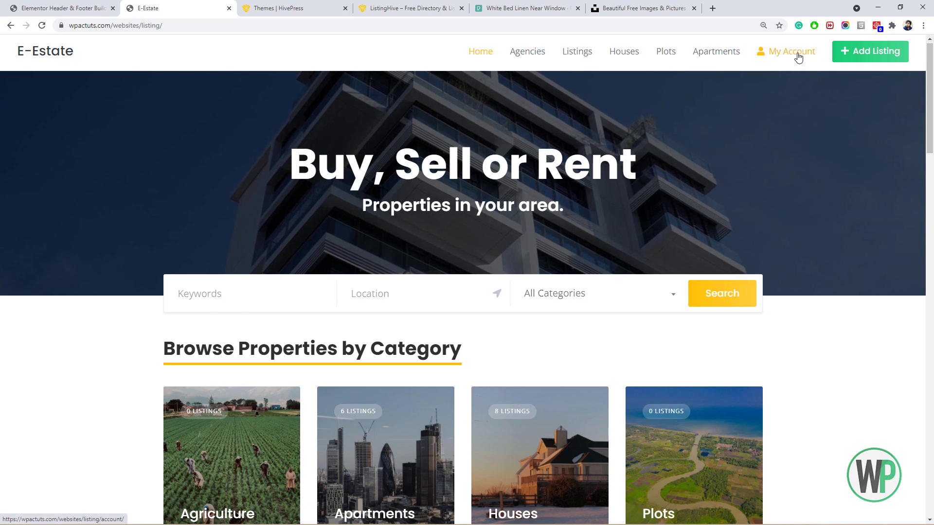
pyautogui.moveTo(932, 82); pyautogui.dragTo(932, 71)
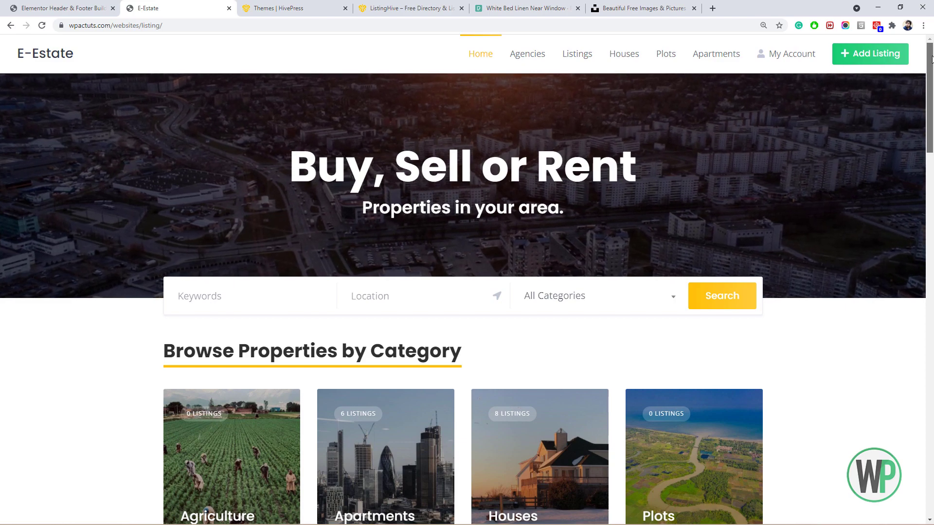
pyautogui.moveTo(932, 71)
pyautogui.mouseDown()
pyautogui.moveTo(933, 435)
pyautogui.moveTo(932, 58)
pyautogui.mouseUp()
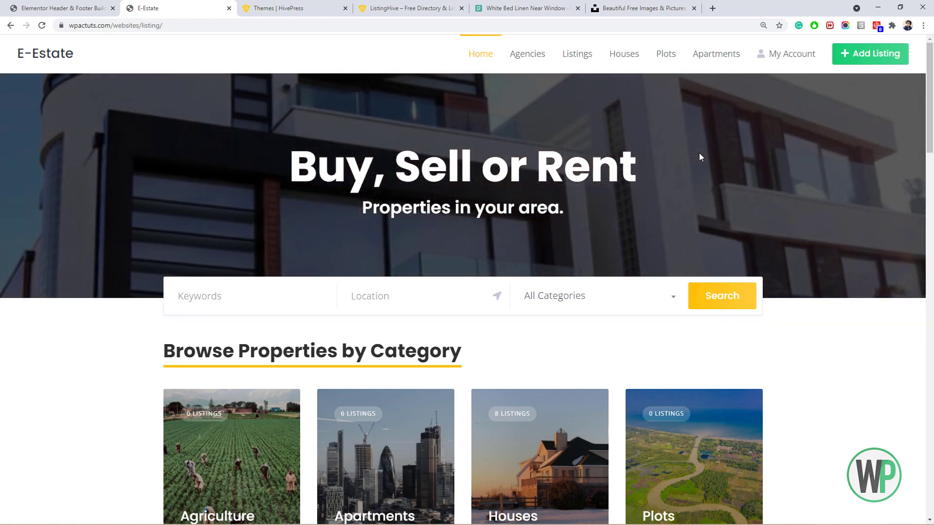
pyautogui.click(287, 8)
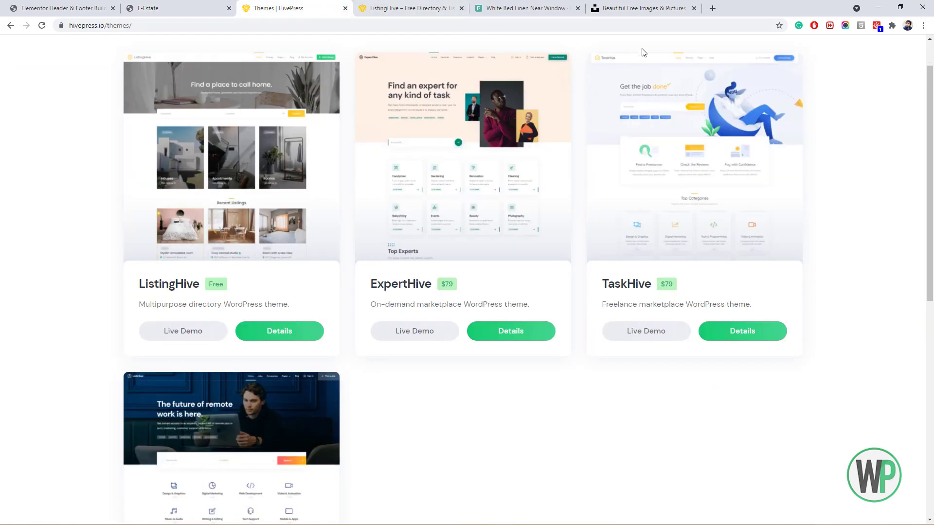
# Scroll through the HivePress Themes page, then open the HivePress Support forums.
pyautogui.moveTo(927, 156); pyautogui.dragTo(931, 411)
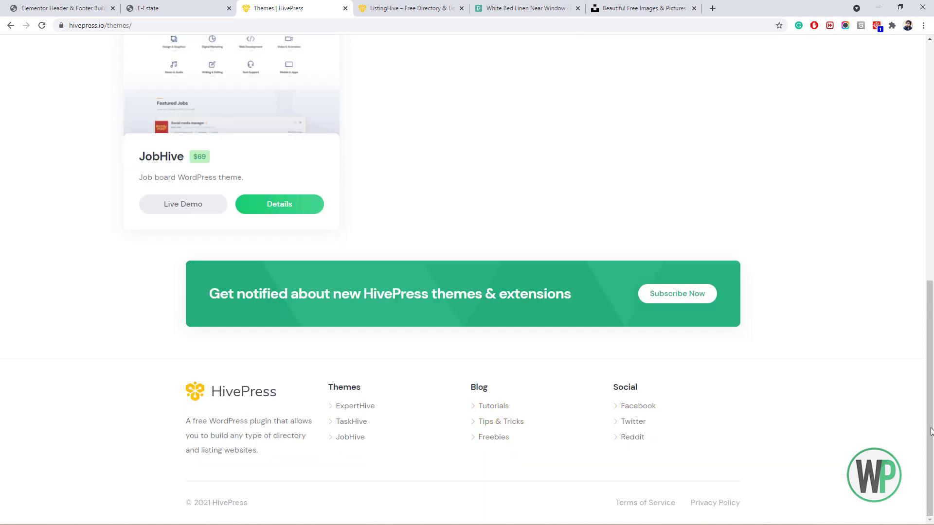
pyautogui.moveTo(930, 432); pyautogui.dragTo(897, 56)
pyautogui.click(682, 52)
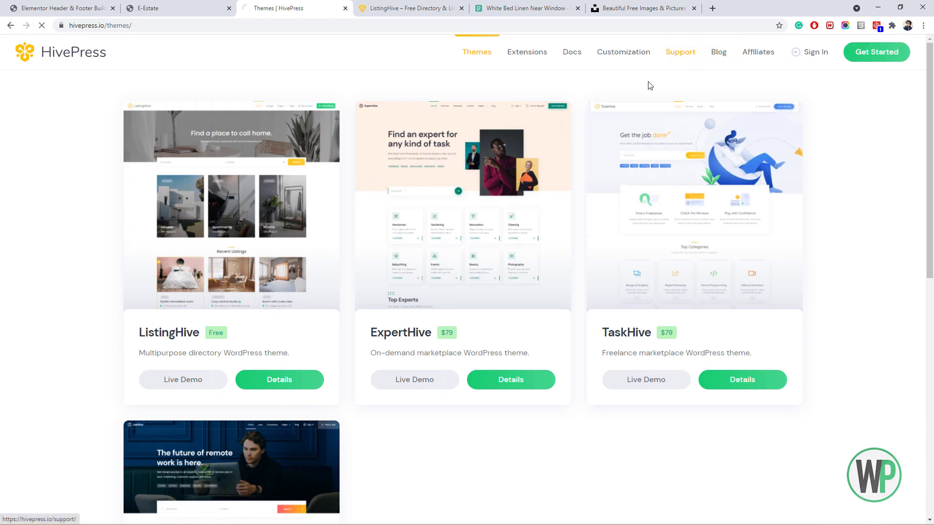
pyautogui.scroll(-1, 612, 90)
pyautogui.scroll(1, 612, 88)
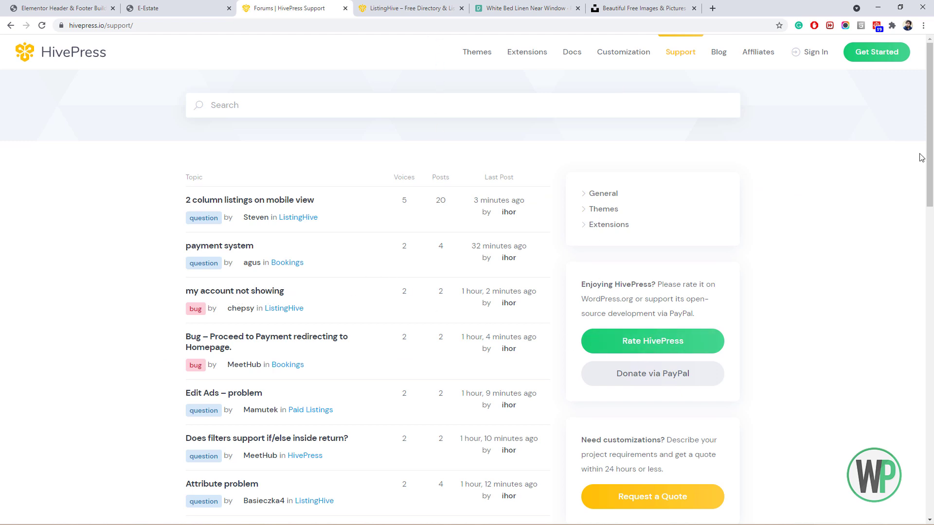
# Skim the Support forums page, then return to E-Estate's 'Buy, Sell or Rent' home page.
pyautogui.click(930, 125)
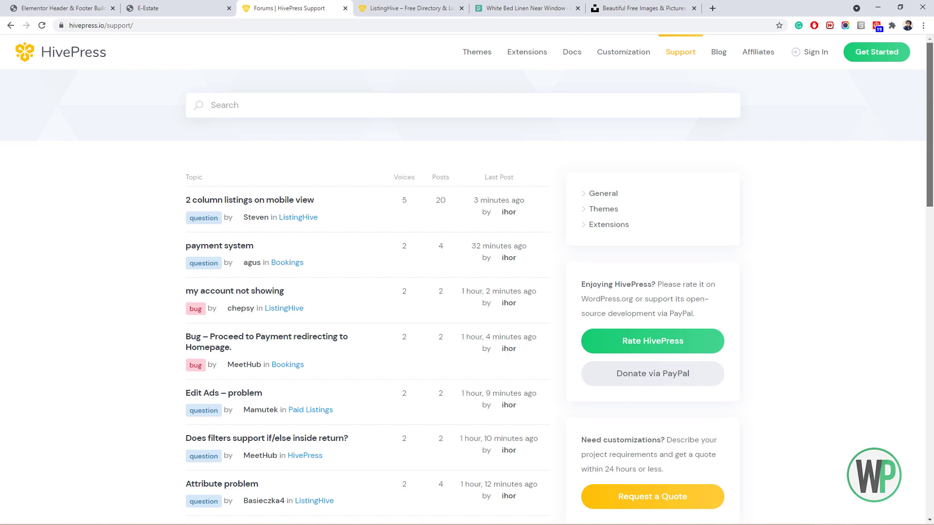
pyautogui.moveTo(932, 124)
pyautogui.mouseDown()
pyautogui.moveTo(932, 146)
pyautogui.moveTo(932, 115)
pyautogui.mouseUp()
pyautogui.click(232, 3)
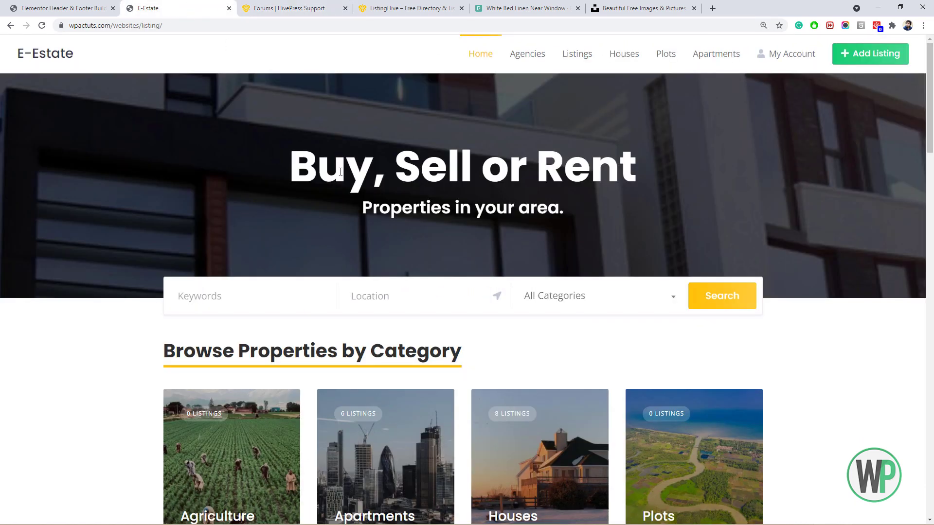